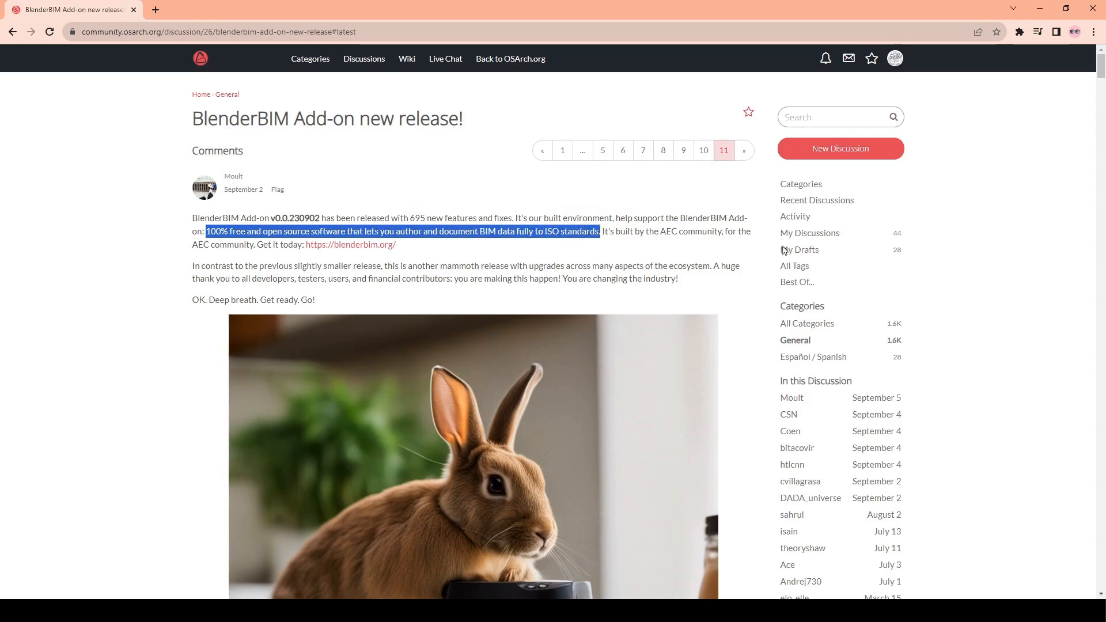
# Read the version and feature summary in the opening paragraph of the BlenderBIM Add-on release announcement.
pyautogui.click(426, 217)
pyautogui.moveTo(274, 219); pyautogui.dragTo(418, 229)
pyautogui.click(409, 221)
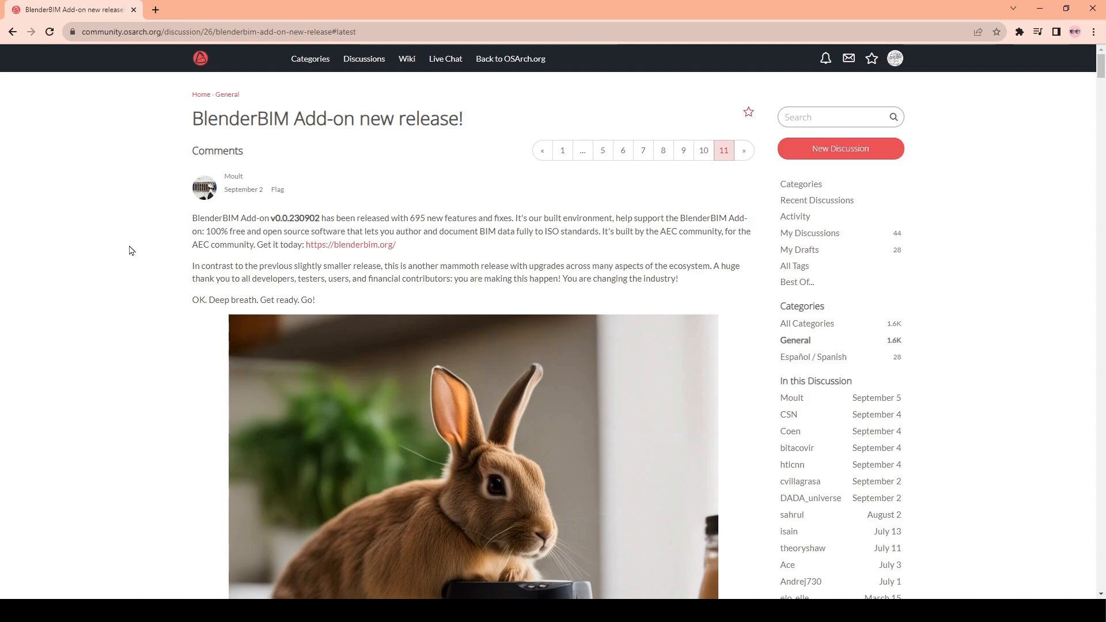
# Open blenderbim.org from the announcement and download BlenderBIM Add-on v0.0.230902 for Windows.
pyautogui.click(378, 247)
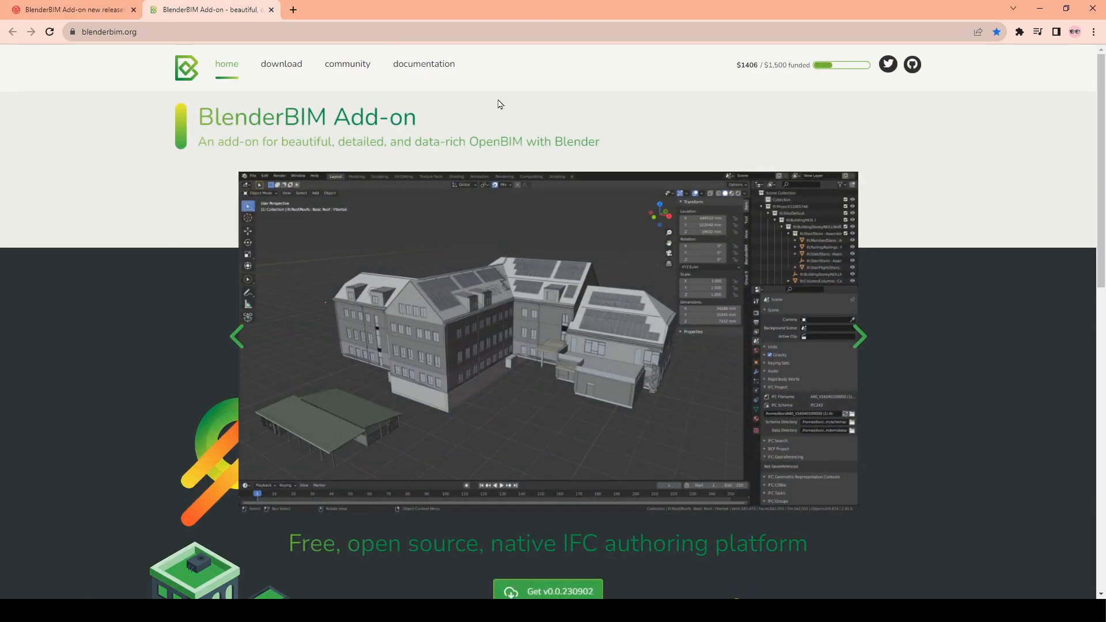
pyautogui.scroll(-3, 548, 343)
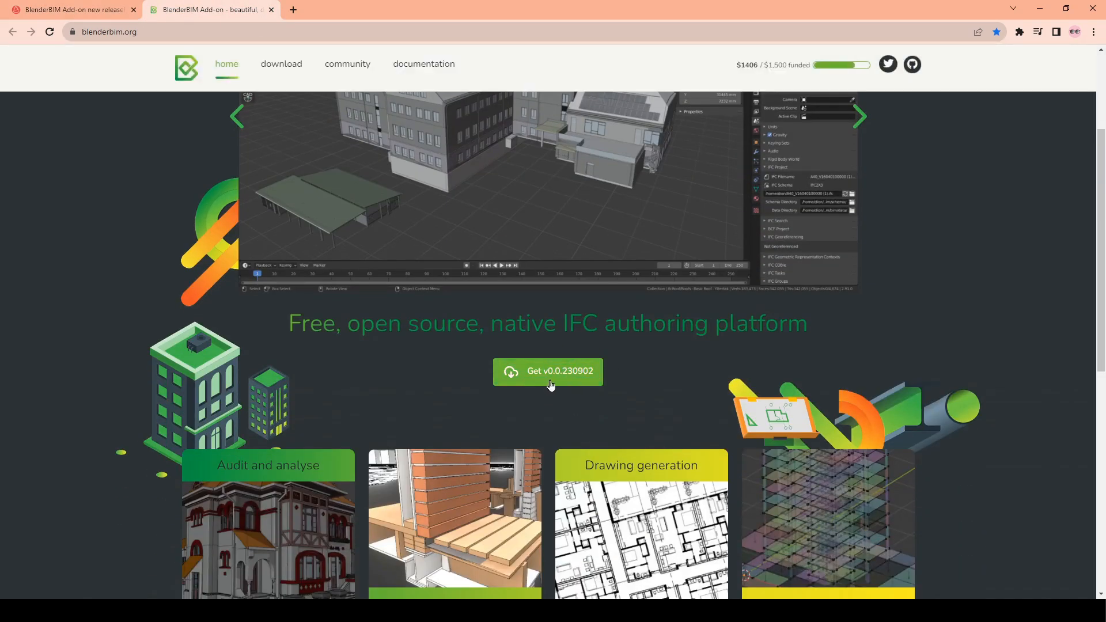
pyautogui.click(557, 379)
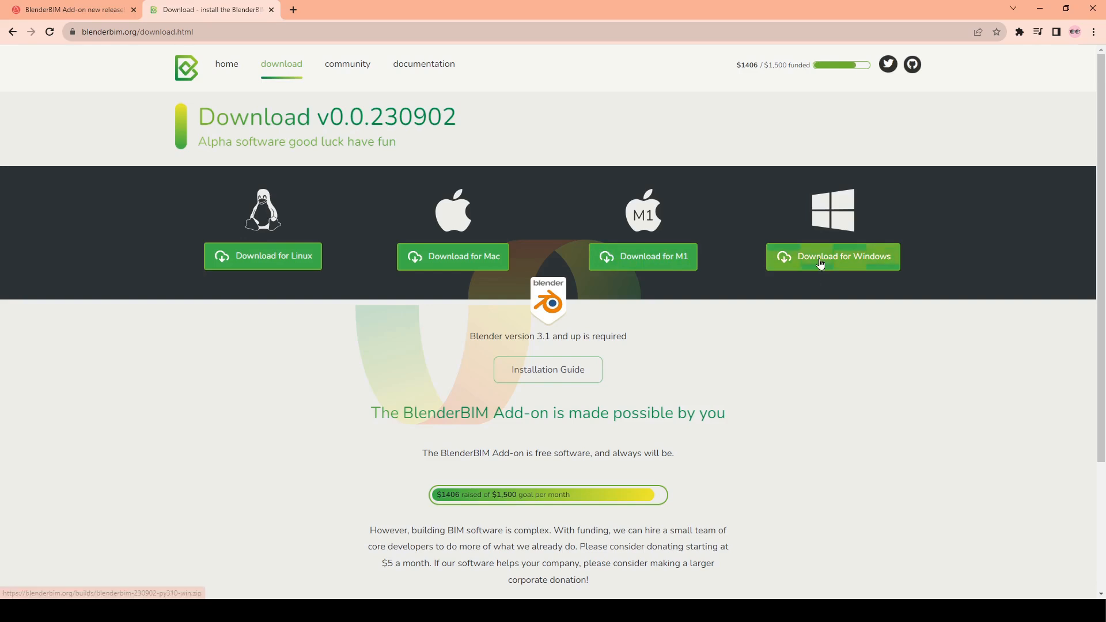
pyautogui.click(839, 265)
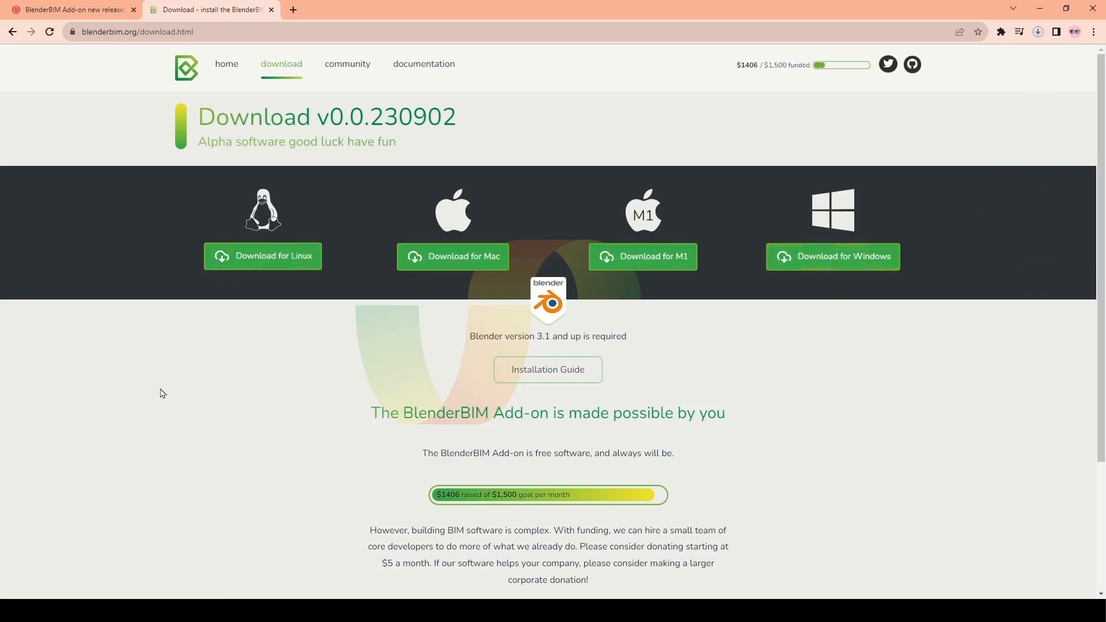
# Return to the release announcement and read from its introduction to the heading about the revamped, more user-friendly interface.
pyautogui.click(57, 5)
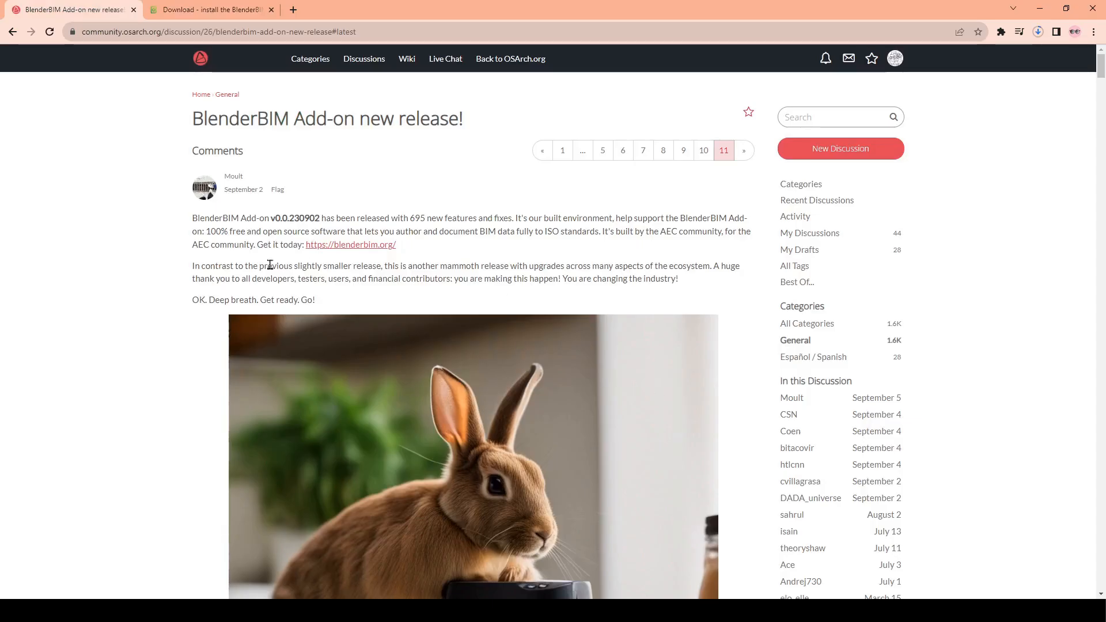
pyautogui.moveTo(279, 266); pyautogui.dragTo(539, 275)
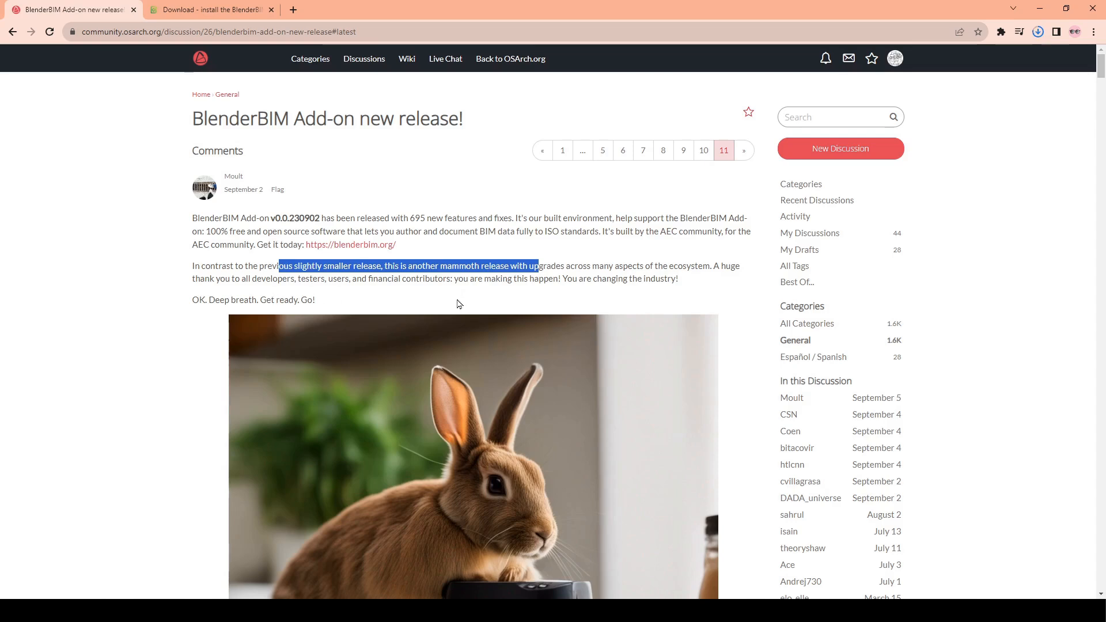
pyautogui.scroll(-4, 694, 311)
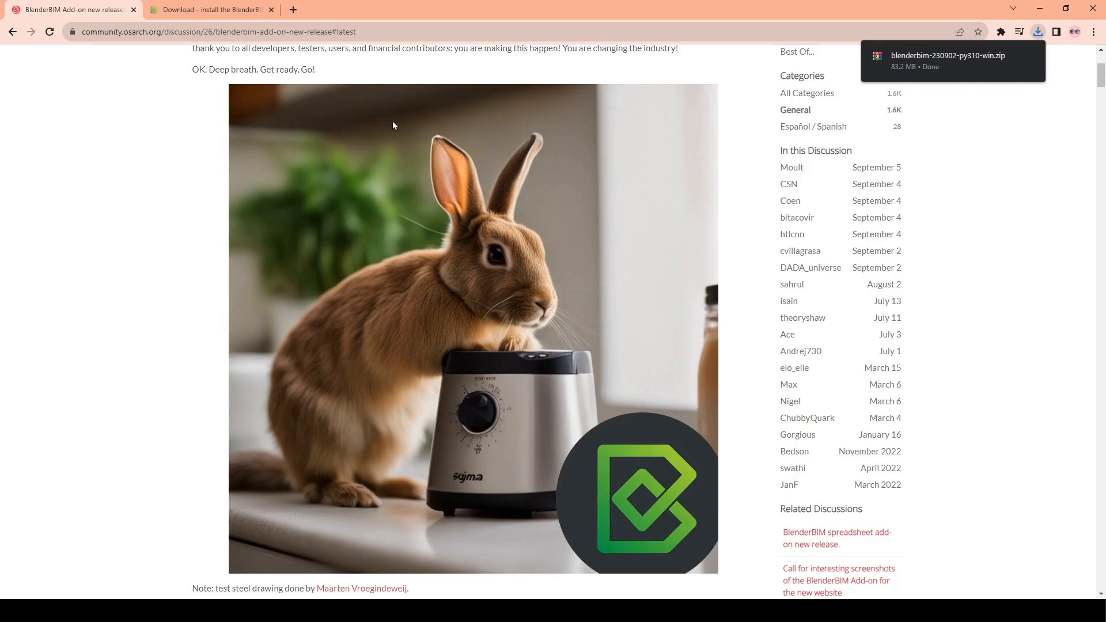
pyautogui.scroll(-6, 413, 98)
pyautogui.moveTo(193, 304); pyautogui.dragTo(567, 309)
pyautogui.scroll(-2, 563, 323)
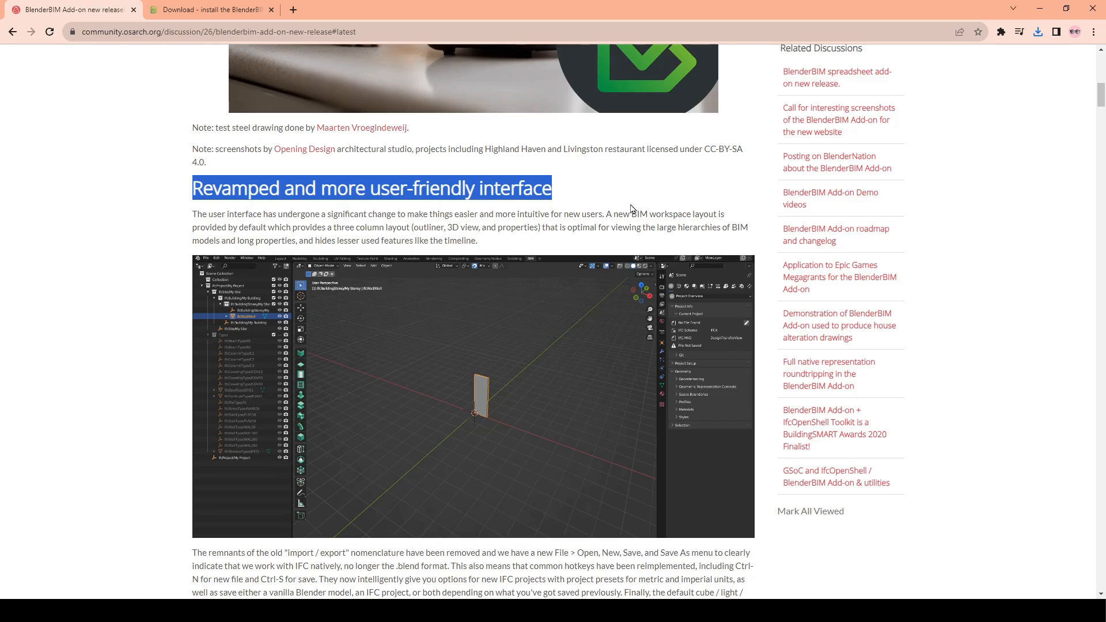
# Read the paragraph on the new BIM workspace and its outliner, 3D view and properties columns.
pyautogui.moveTo(277, 214); pyautogui.dragTo(573, 216)
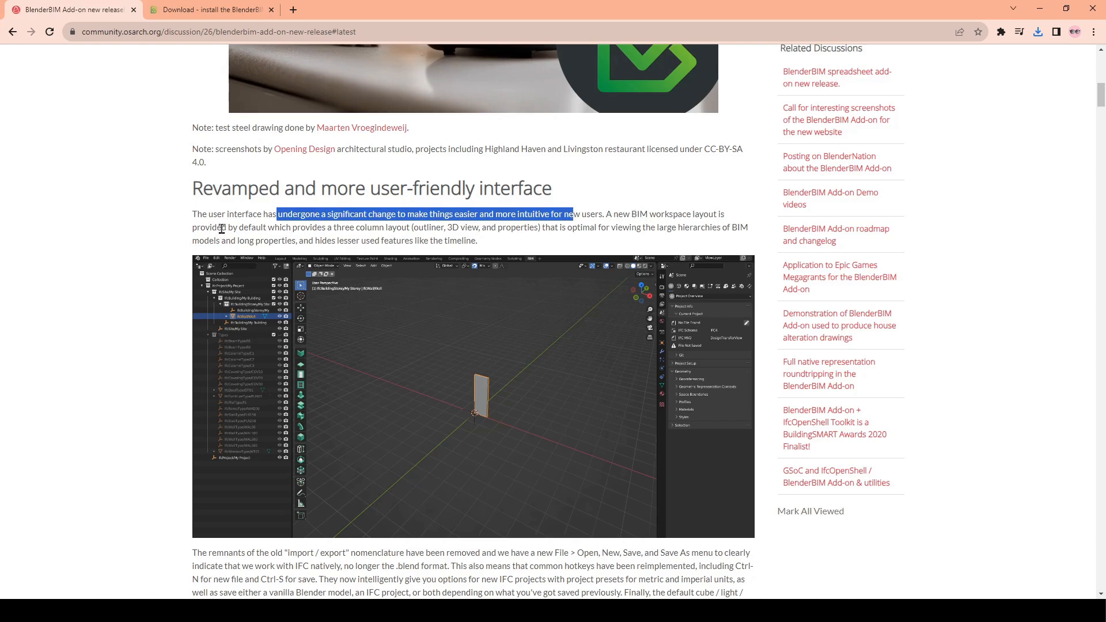
pyautogui.moveTo(221, 227); pyautogui.dragTo(430, 228)
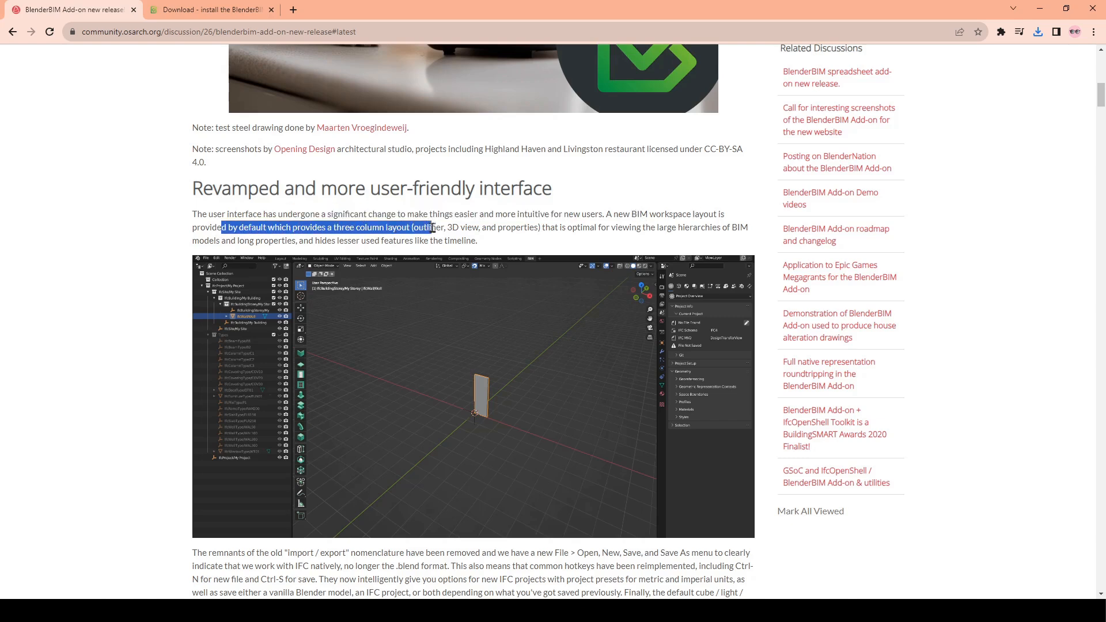
pyautogui.moveTo(541, 228); pyautogui.dragTo(424, 228)
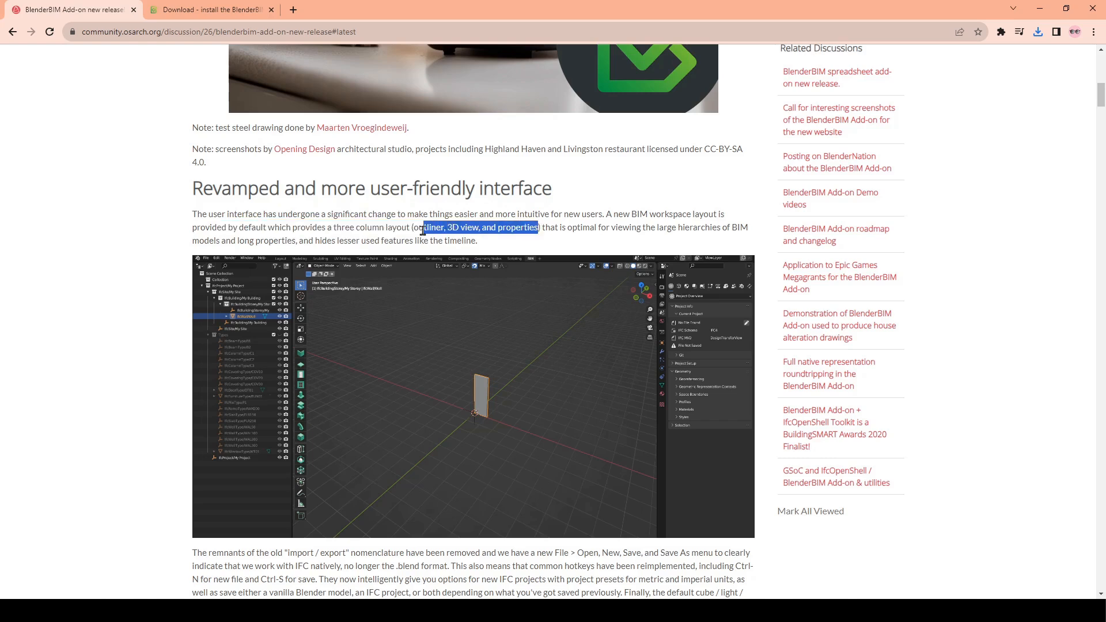
pyautogui.moveTo(541, 228); pyautogui.dragTo(592, 240)
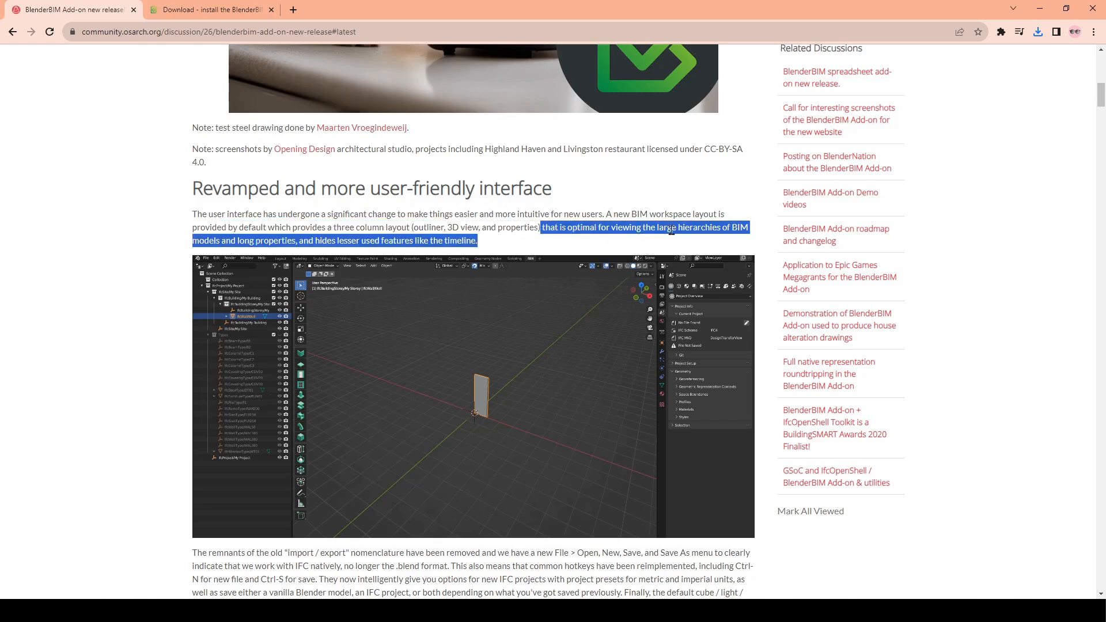
pyautogui.click(237, 238)
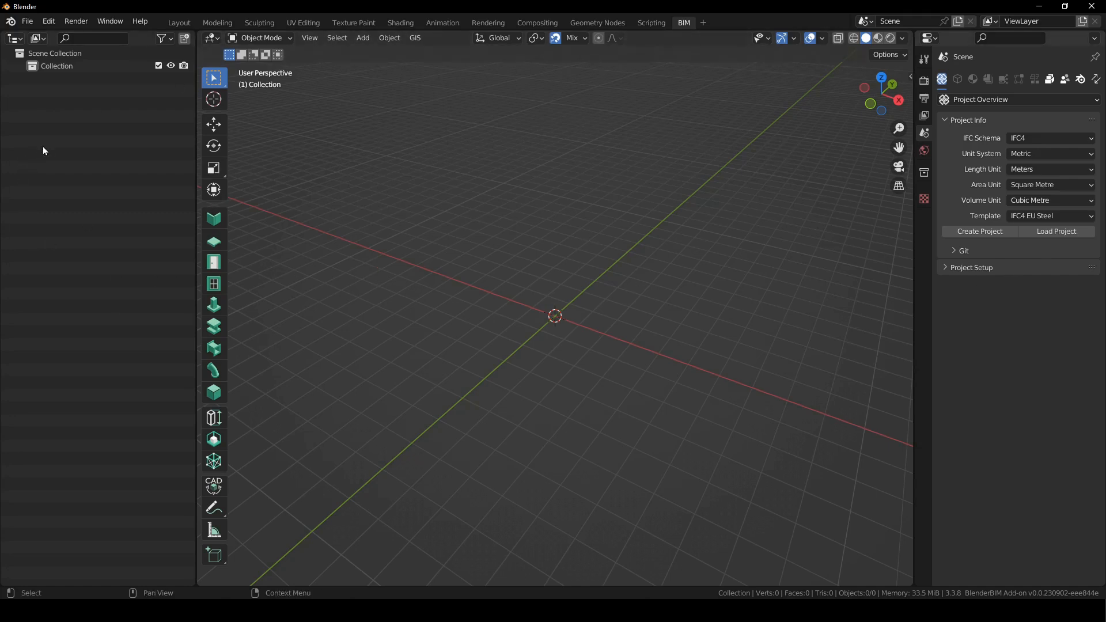
# Switch to Blender, examine the three-column BIM workspace and slightly widen the properties column.
pyautogui.moveTo(44, 144); pyautogui.dragTo(140, 413)
pyautogui.moveTo(390, 116); pyautogui.dragTo(763, 492)
pyautogui.moveTo(913, 362); pyautogui.dragTo(904, 348)
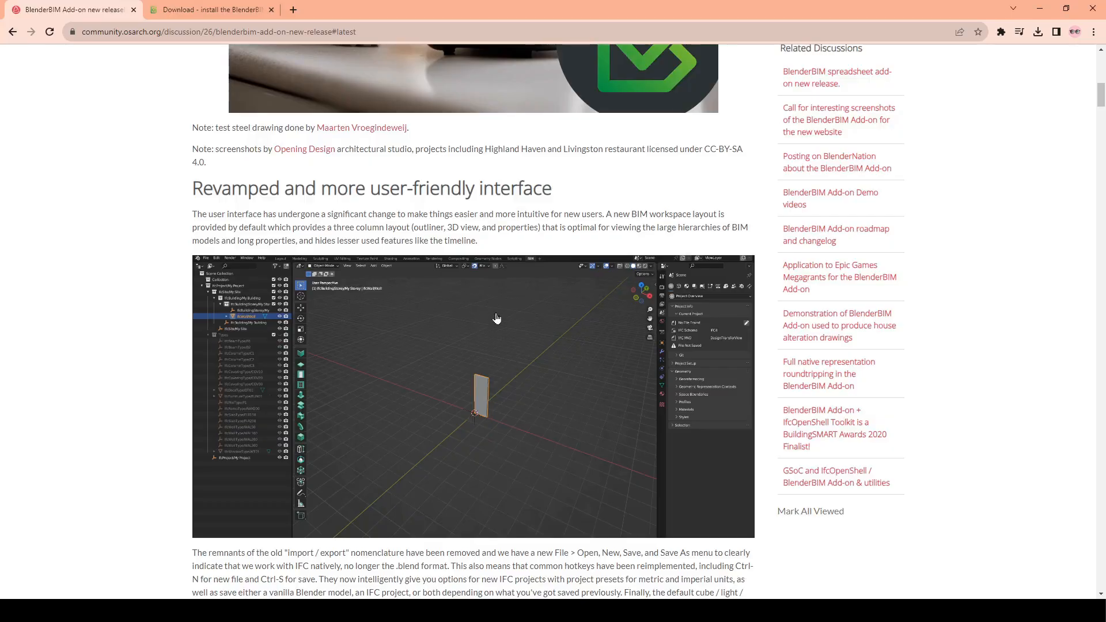
# Switch back to the browser and read the announcement's paragraph on the removed import/export naming and native IFC file commands.
pyautogui.scroll(-3, 307, 302)
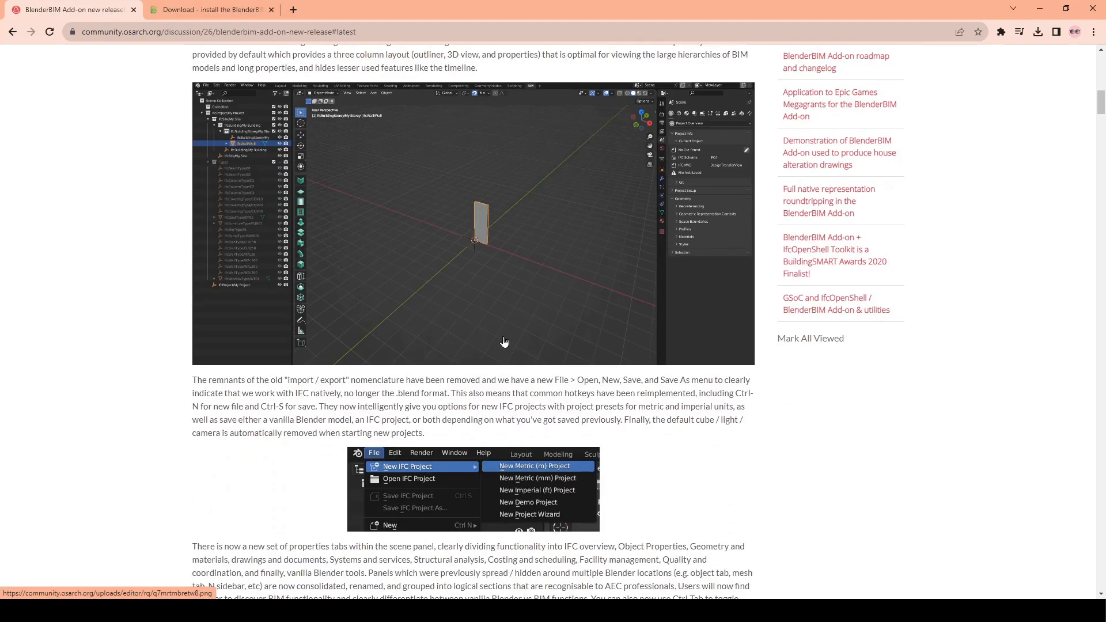
pyautogui.scroll(-2, 307, 303)
pyautogui.moveTo(257, 264); pyautogui.dragTo(448, 275)
pyautogui.click(449, 275)
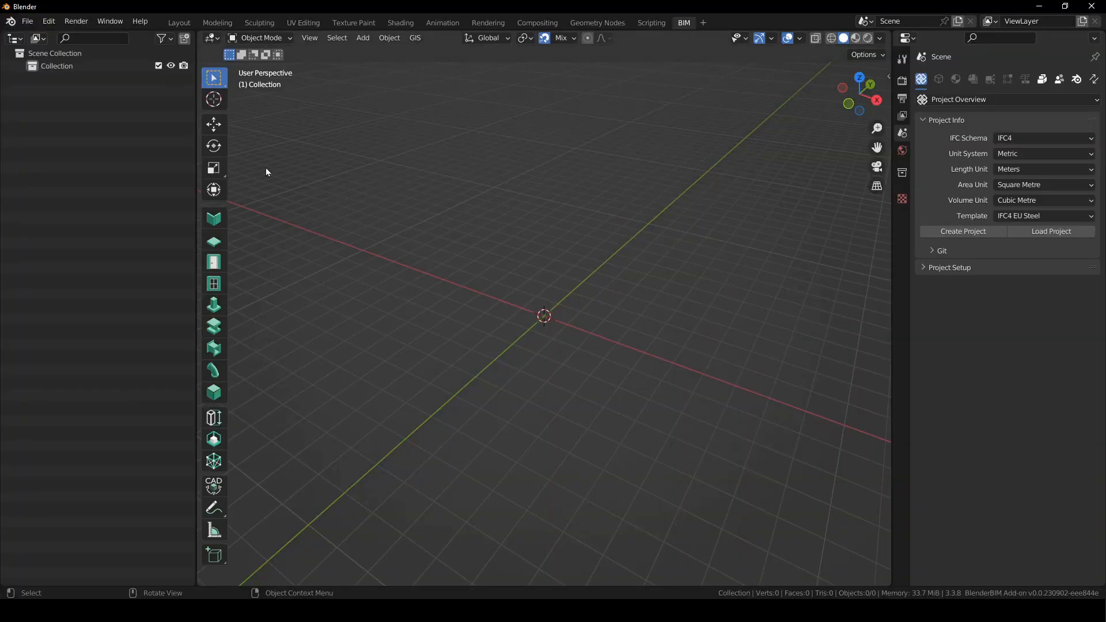
# Switch to Blender and examine the options for creating a new IFC project and a new file.
pyautogui.click(27, 21)
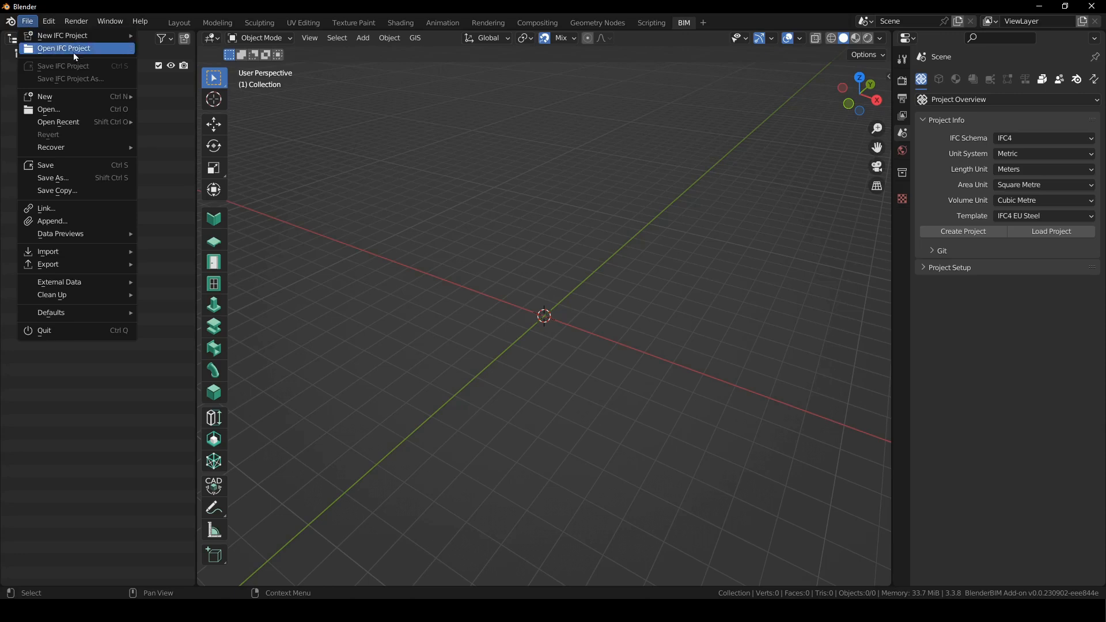
pyautogui.moveTo(87, 40)
pyautogui.moveTo(113, 102)
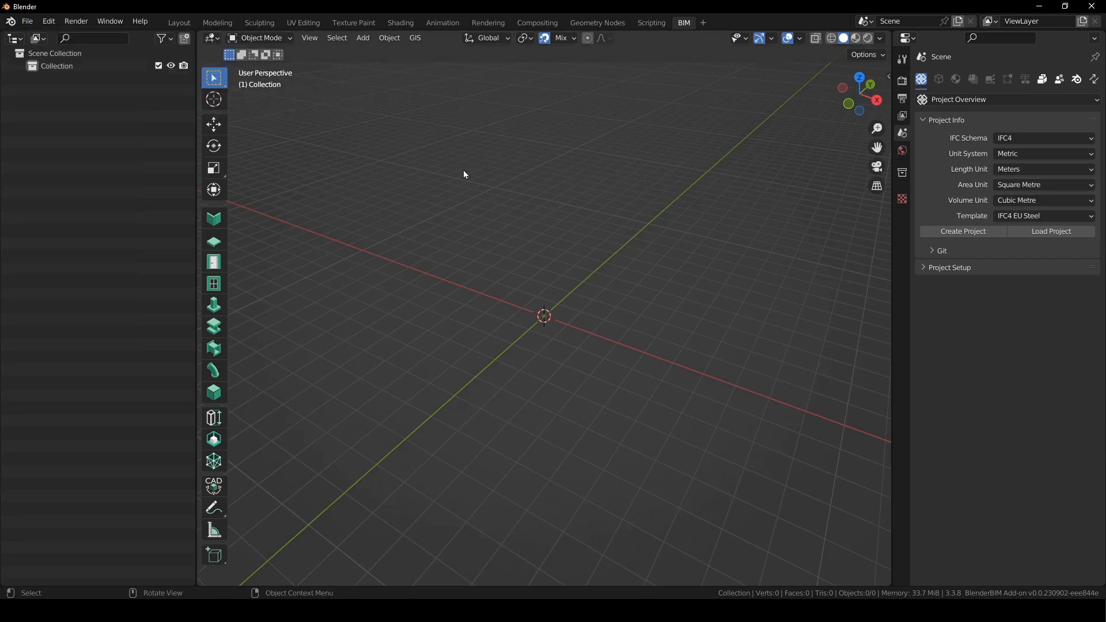
# Switch to the browser and read about the reimplemented hotkeys, IFC project presets and automatic removal of default objects.
pyautogui.hotkey('alt', 'Tab')
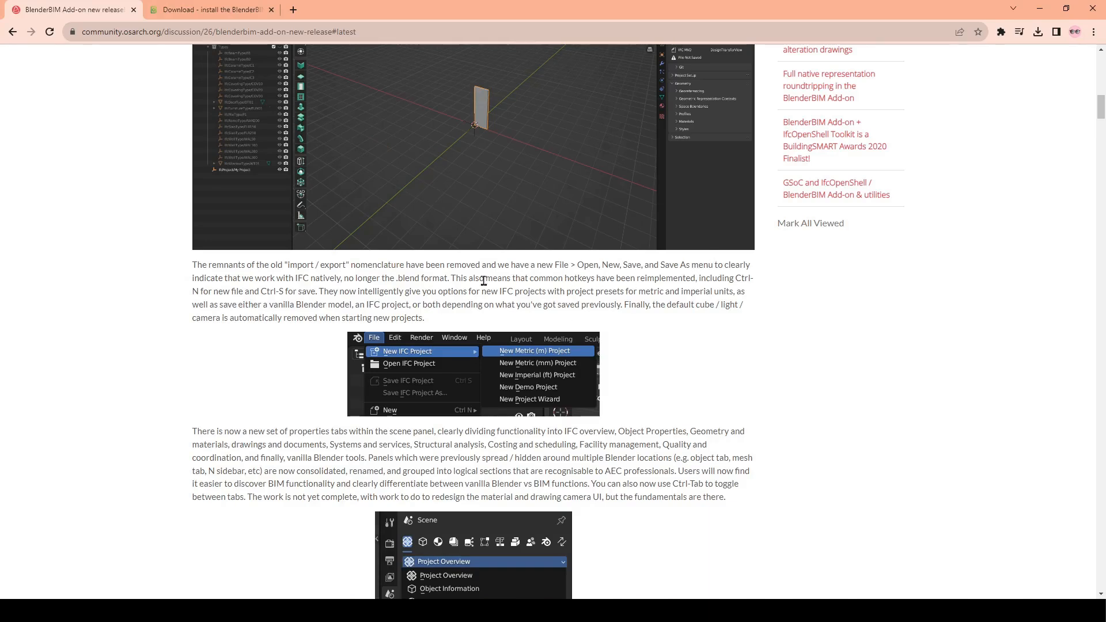
pyautogui.moveTo(452, 278); pyautogui.dragTo(319, 292)
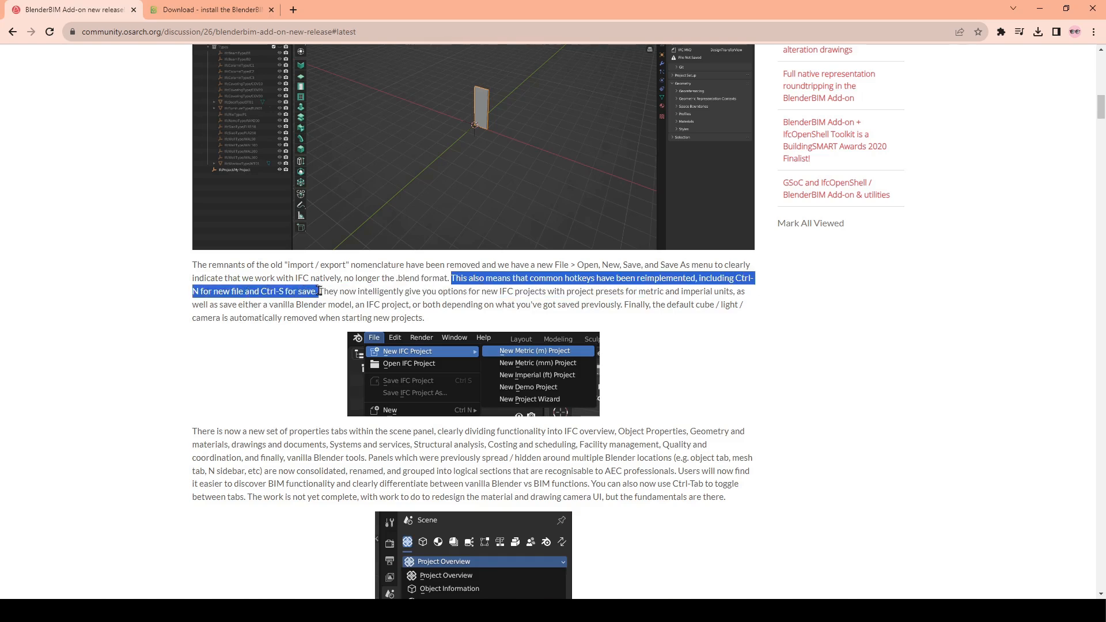
pyautogui.hotkey('alt', 'Tab')
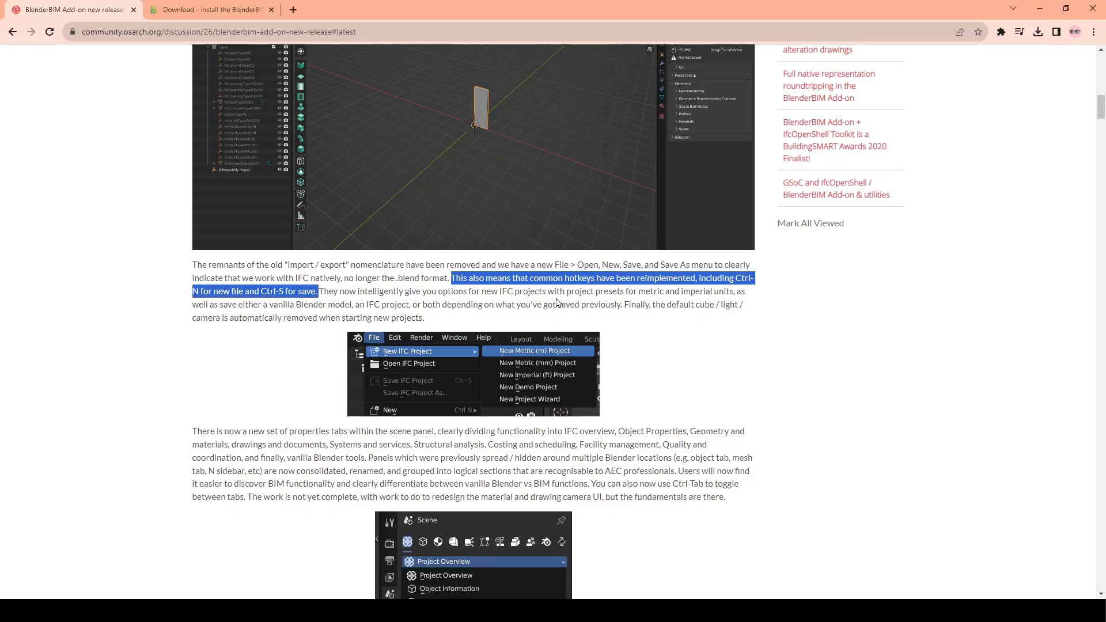
pyautogui.scroll(-1, 327, 241)
pyautogui.click(328, 235)
pyautogui.moveTo(327, 235); pyautogui.dragTo(490, 259)
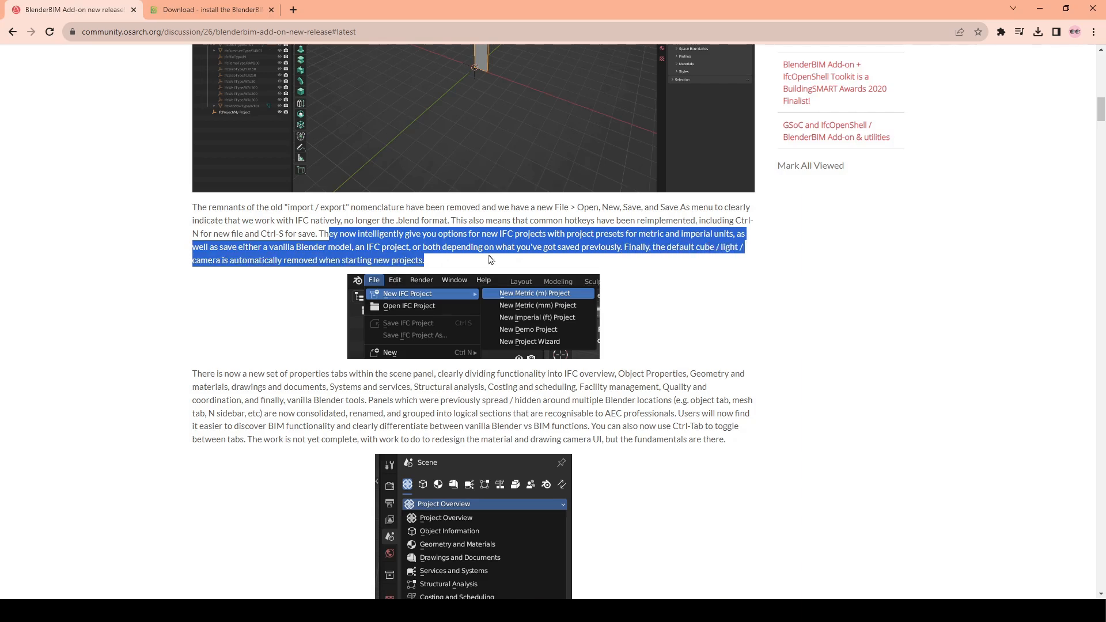
pyautogui.scroll(-1, 446, 245)
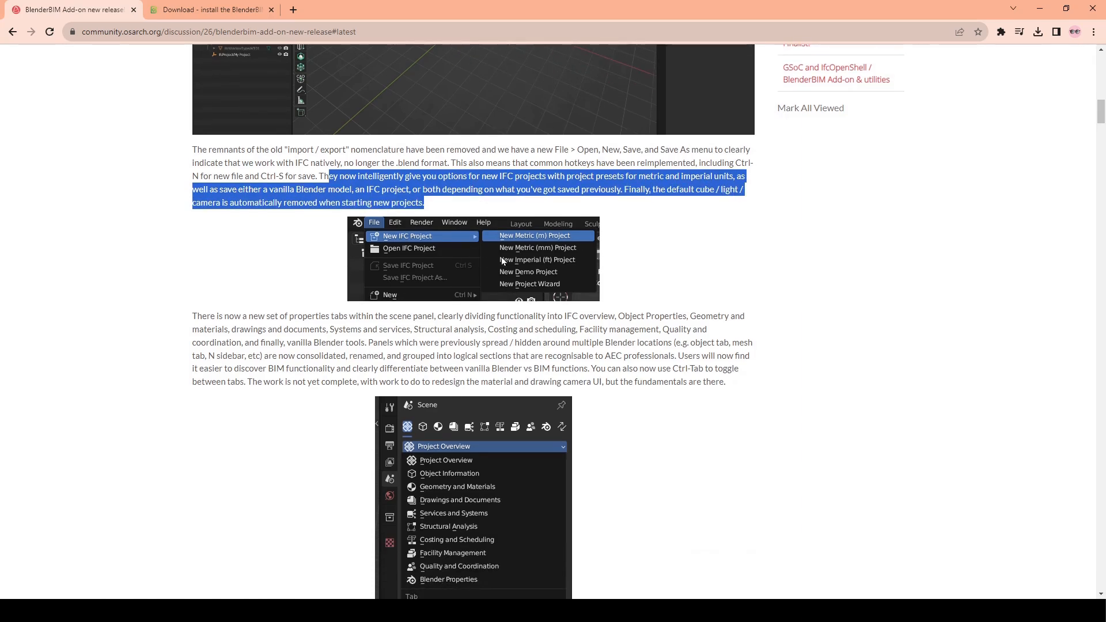
pyautogui.scroll(-1, 577, 240)
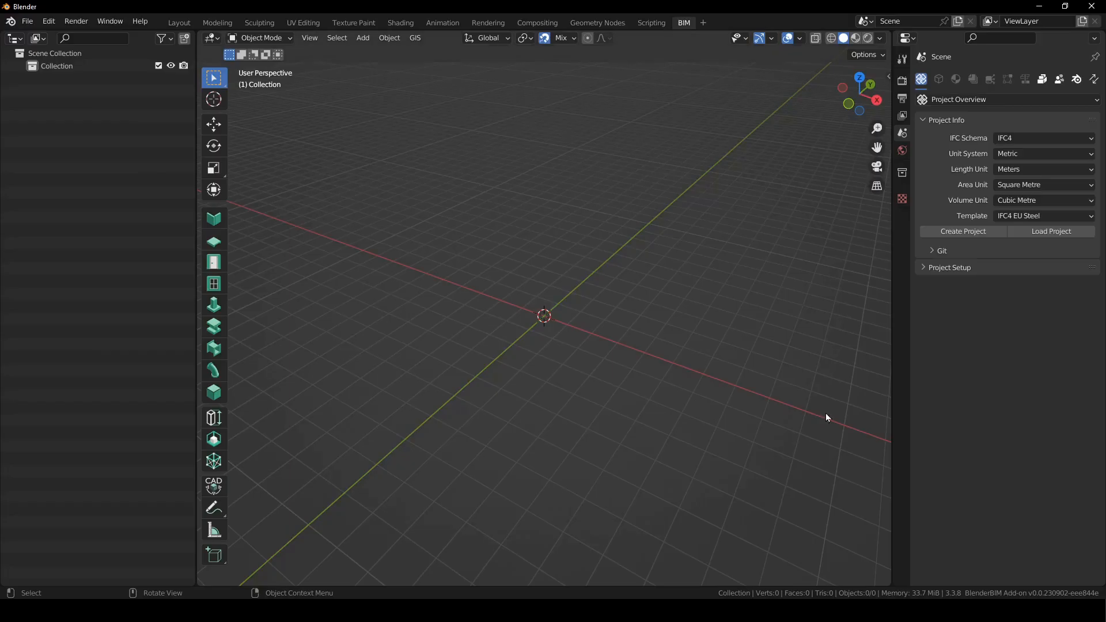
# Switch to Blender and check the 3D view of the new scene for default objects.
pyautogui.moveTo(684, 148); pyautogui.dragTo(417, 426)
pyautogui.moveTo(703, 156); pyautogui.dragTo(467, 366)
pyautogui.moveTo(674, 115); pyautogui.dragTo(461, 382)
# Switch to the browser and read the announcement's paragraph on the new scene properties tabs and consolidated BIM panels.
pyautogui.hotkey('alt', 'Tab')
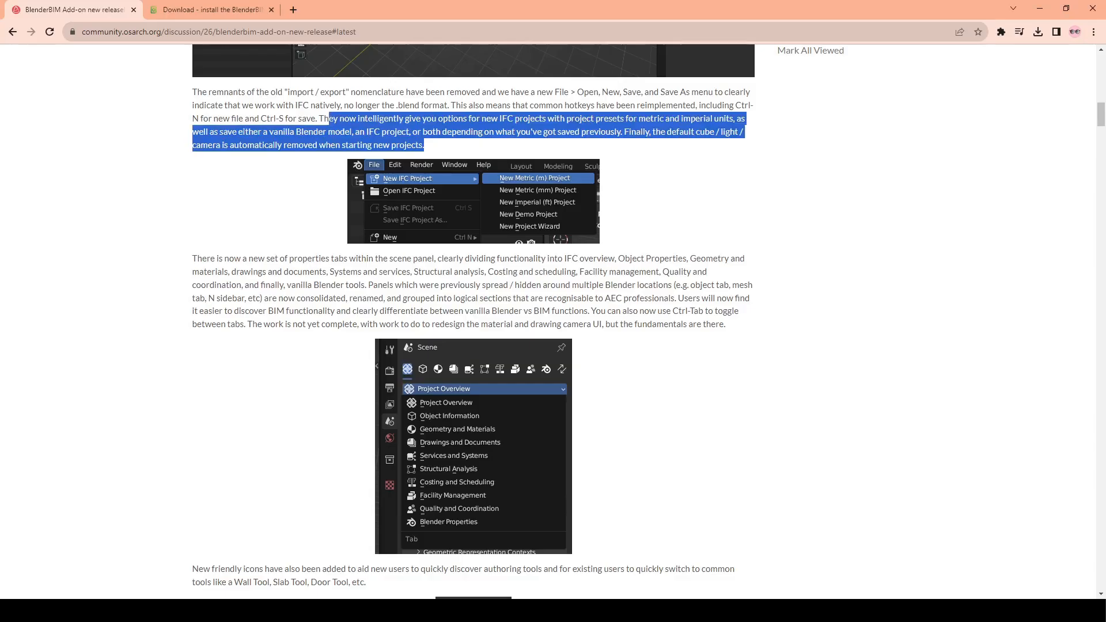
pyautogui.moveTo(193, 260); pyautogui.dragTo(369, 286)
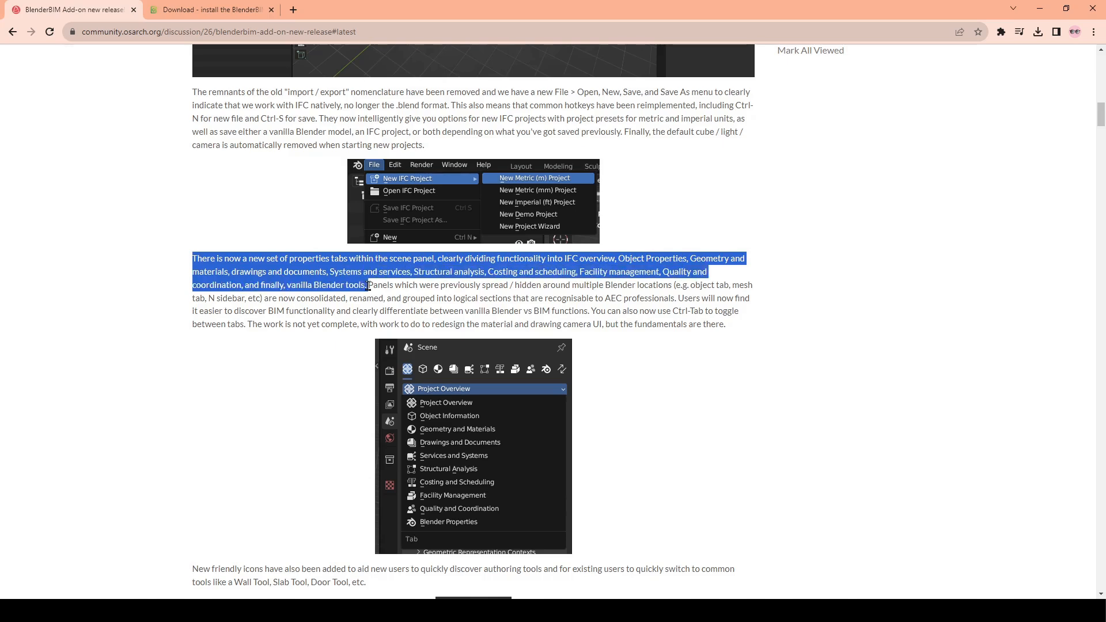
pyautogui.scroll(-1, 575, 337)
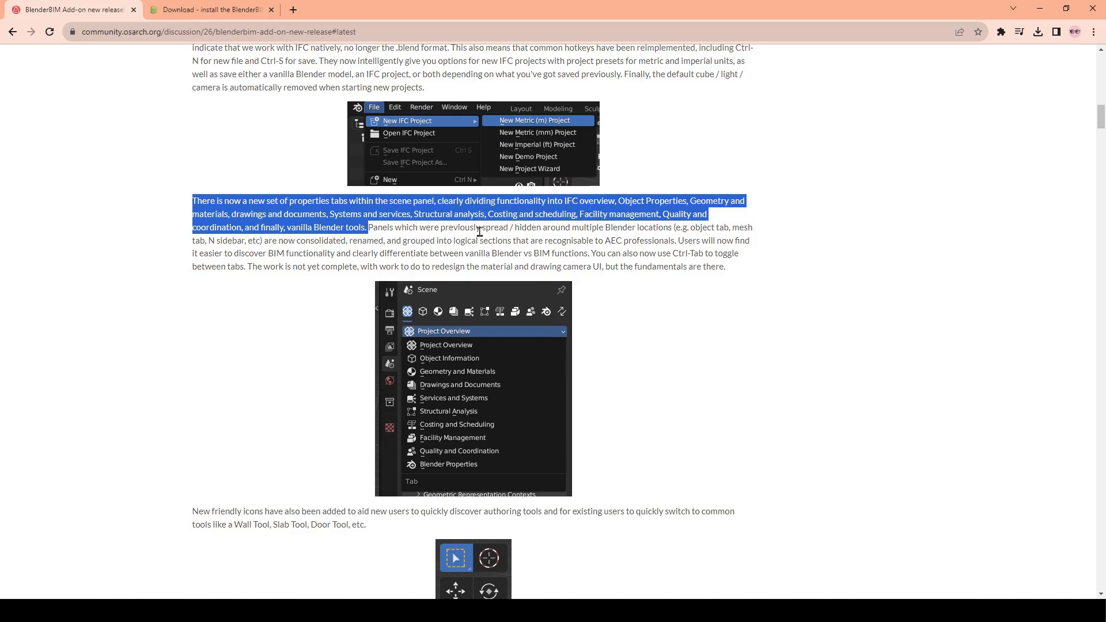
pyautogui.moveTo(485, 227); pyautogui.dragTo(606, 243)
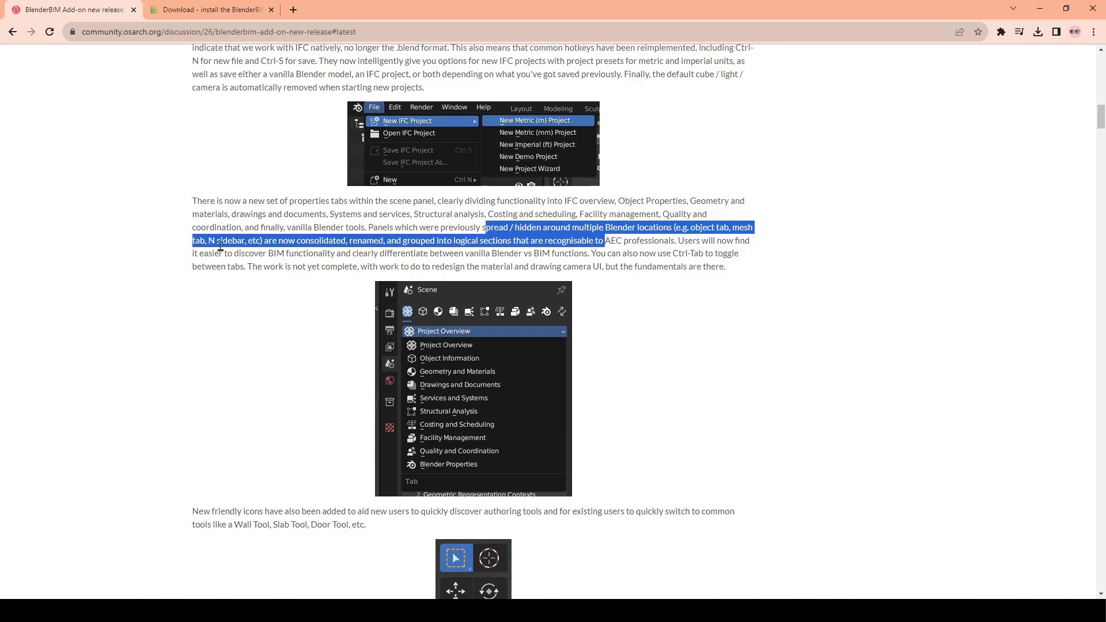
pyautogui.click(279, 241)
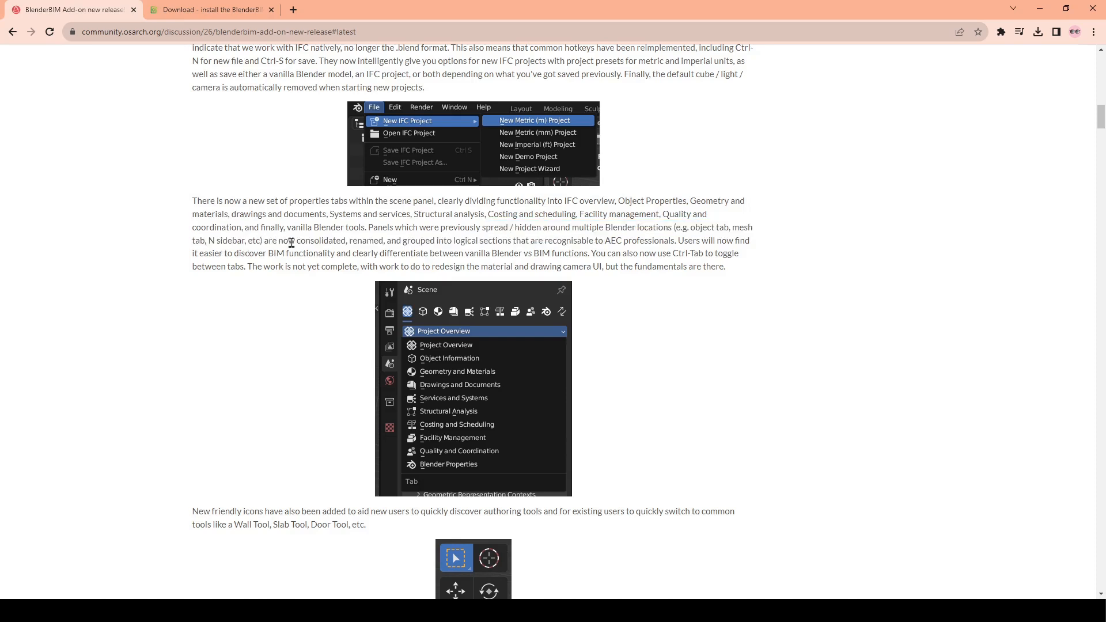
pyautogui.moveTo(436, 240); pyautogui.dragTo(587, 255)
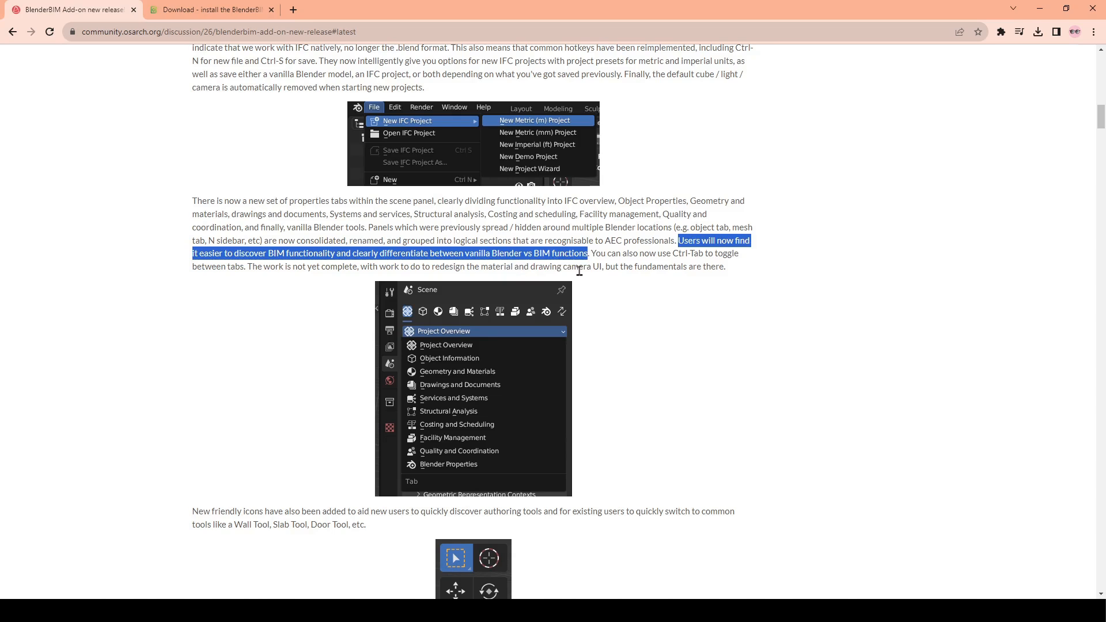
pyautogui.moveTo(566, 266); pyautogui.dragTo(618, 267)
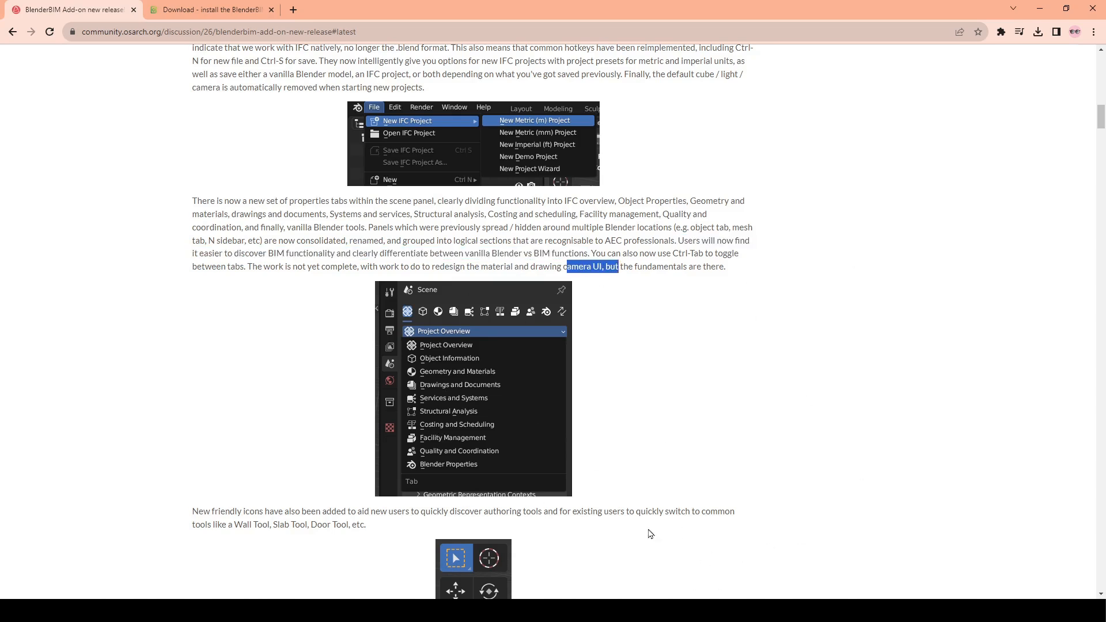
# Switch to Blender, widen the properties column to show all BIM tab icons, and view the list of property categories.
pyautogui.hotkey('alt', 'Tab')
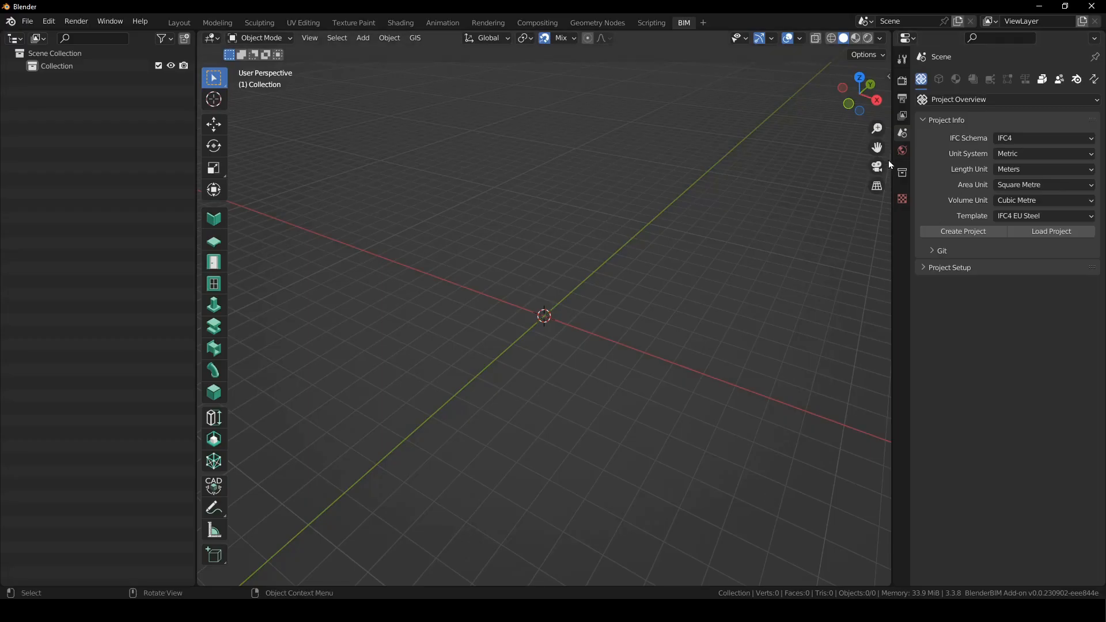
pyautogui.moveTo(891, 164); pyautogui.dragTo(763, 164)
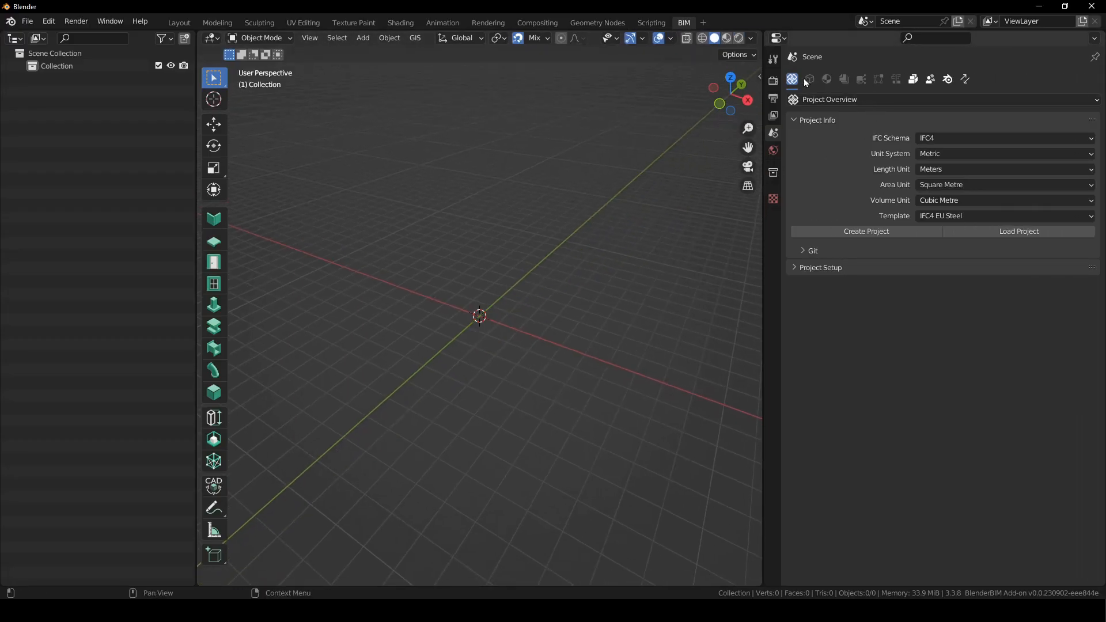
pyautogui.click(921, 97)
pyautogui.moveTo(765, 231); pyautogui.dragTo(781, 230)
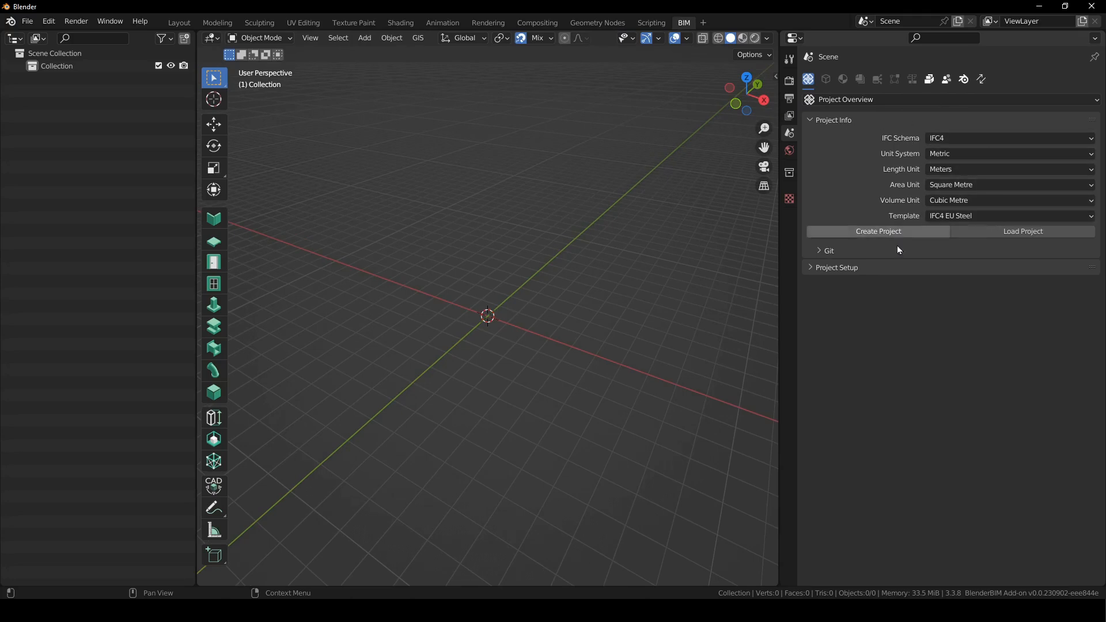
# Set the project template to IFC4 Demo Library, and create a new demo IFC project.
pyautogui.click(959, 216)
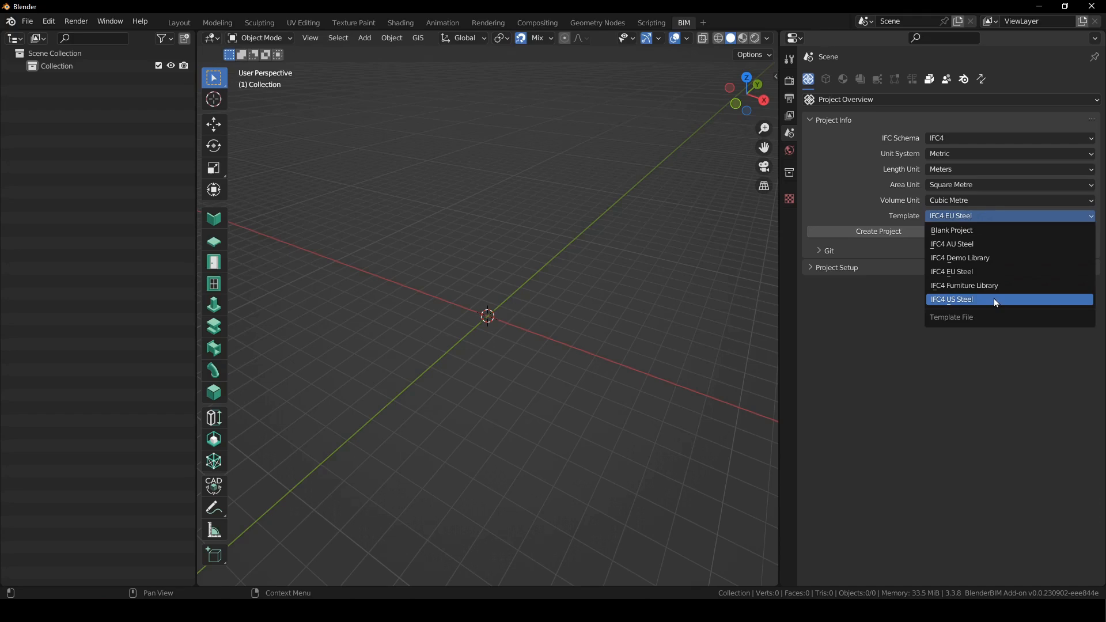
pyautogui.click(993, 258)
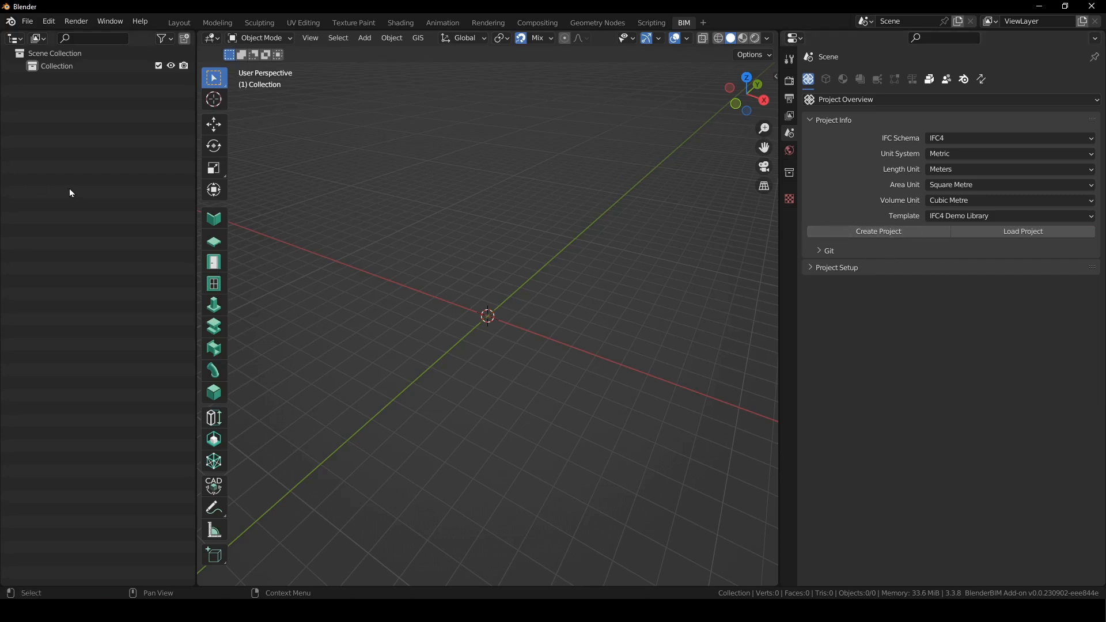
pyautogui.click(27, 21)
pyautogui.moveTo(72, 36)
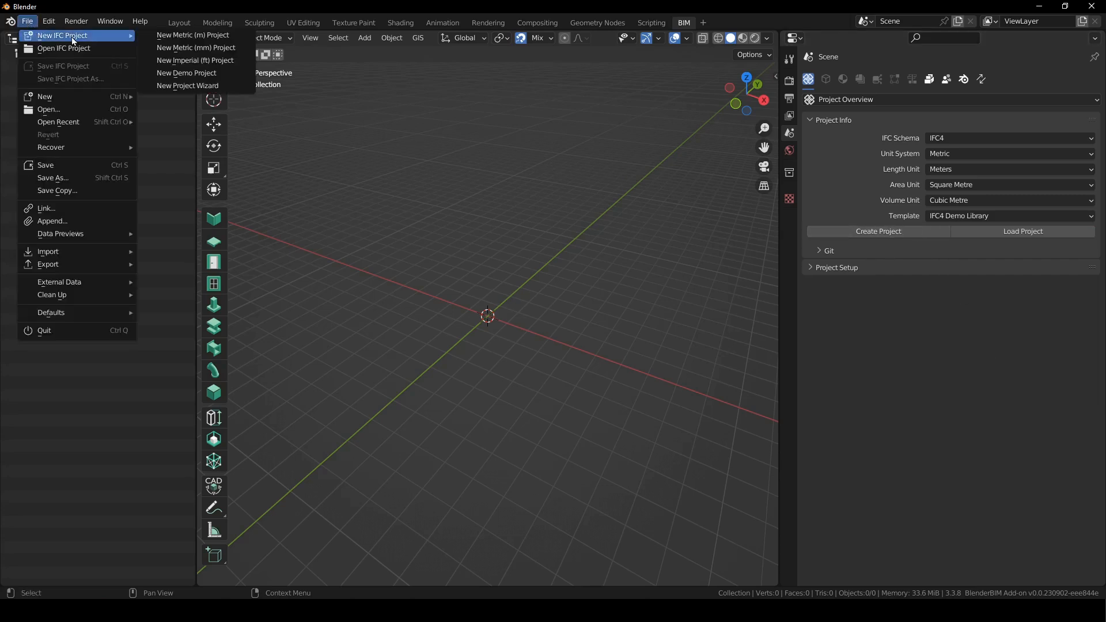
pyautogui.click(229, 75)
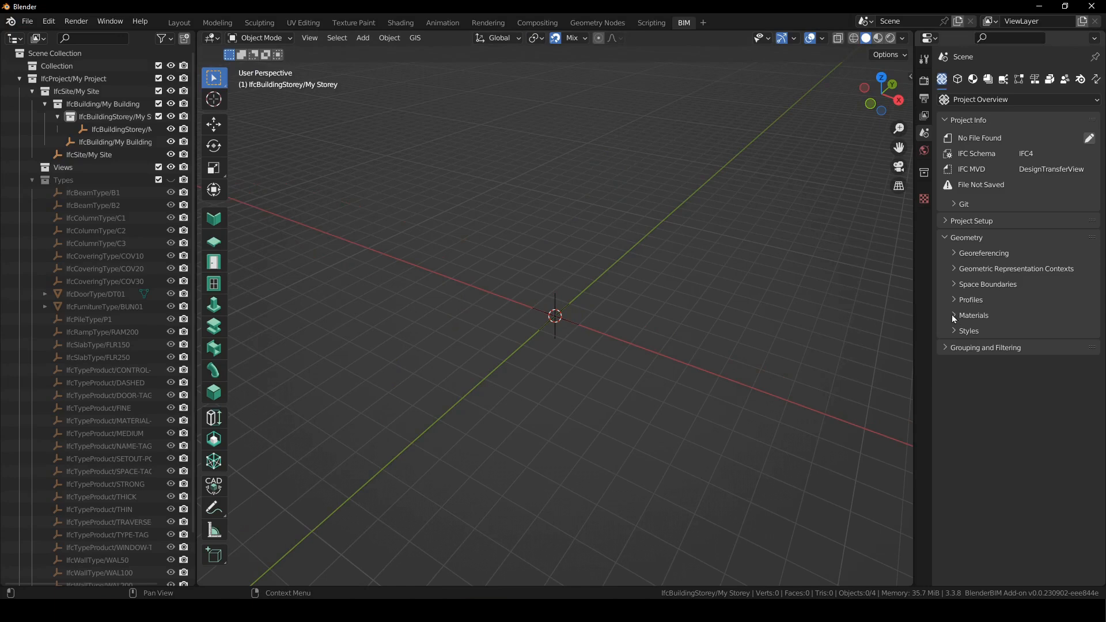
# Show the Types collection to examine the demo project's element types, including IfcFurnitureType/BUN01, and hide it again.
pyautogui.click(171, 179)
pyautogui.scroll(1, 605, 303)
pyautogui.click(538, 294)
pyautogui.scroll(-8, 542, 398)
pyautogui.click(171, 179)
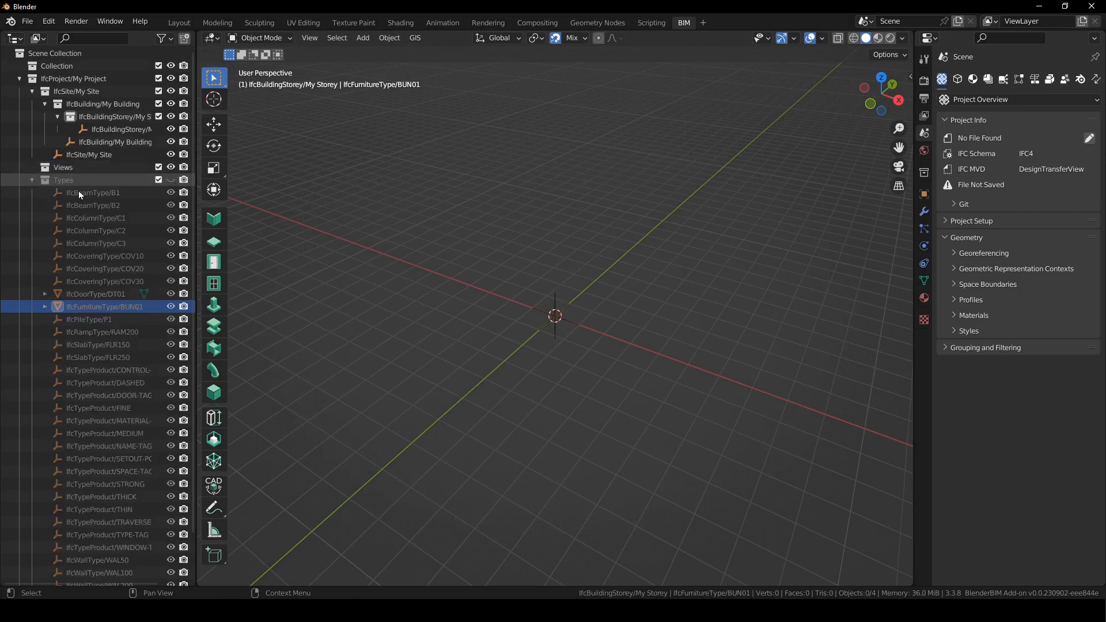
# Collapse the Types collection in the outliner, and widen the outliner and properties columns.
pyautogui.click(33, 180)
pyautogui.moveTo(195, 134); pyautogui.dragTo(209, 135)
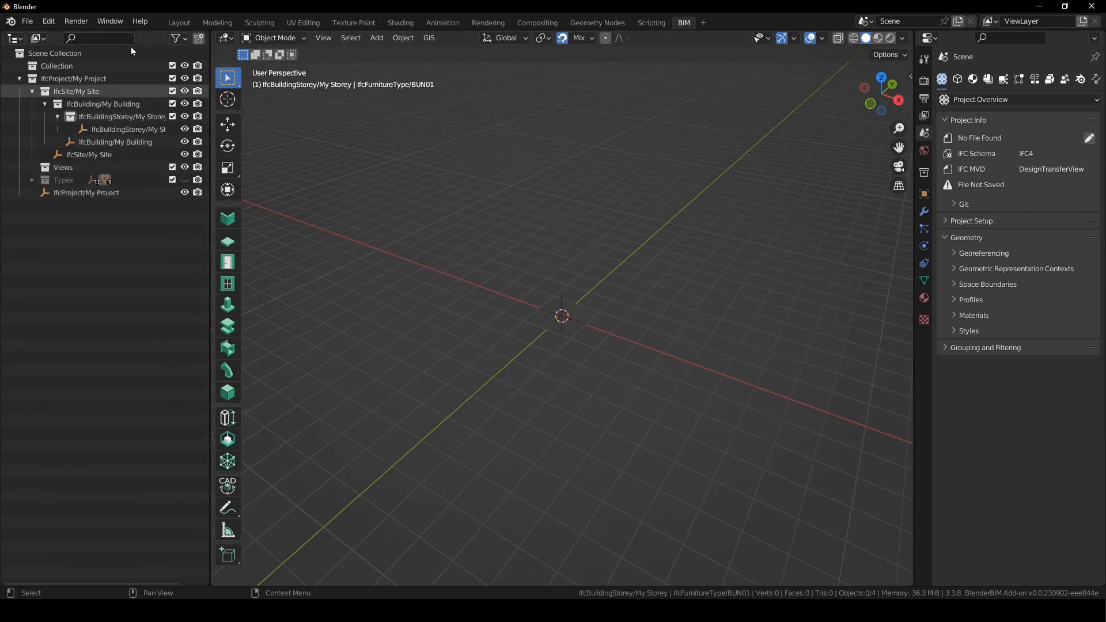
pyautogui.moveTo(917, 151); pyautogui.dragTo(749, 151)
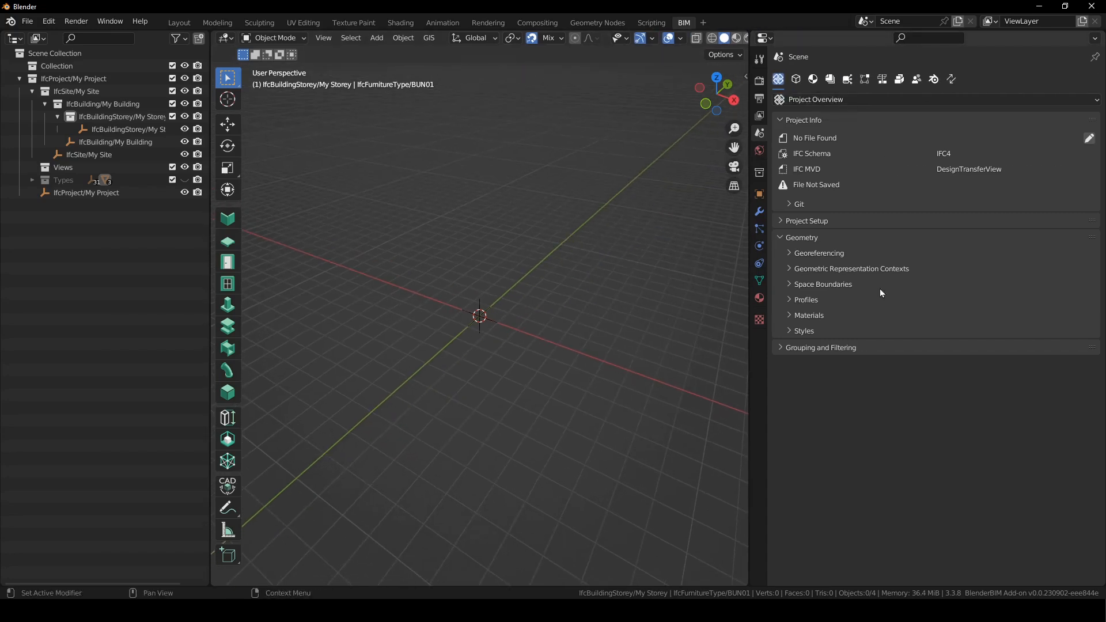
# Collapse all panels in the Project Overview, Object Information, and Geometry and Materials property categories.
pyautogui.moveTo(824, 128); pyautogui.dragTo(836, 198)
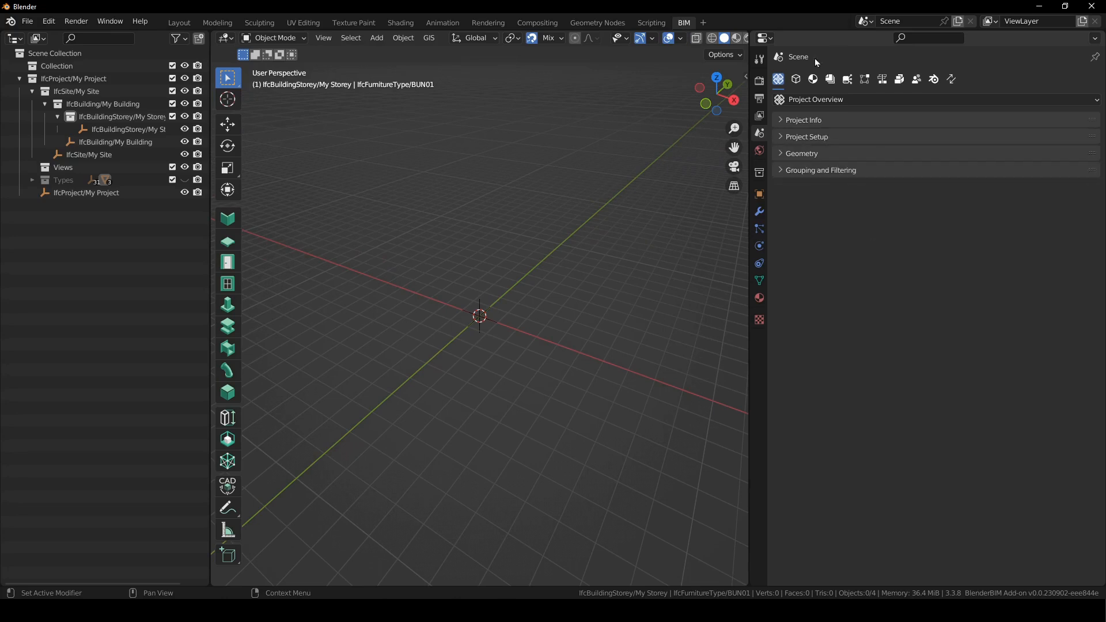
pyautogui.click(797, 79)
pyautogui.click(834, 122)
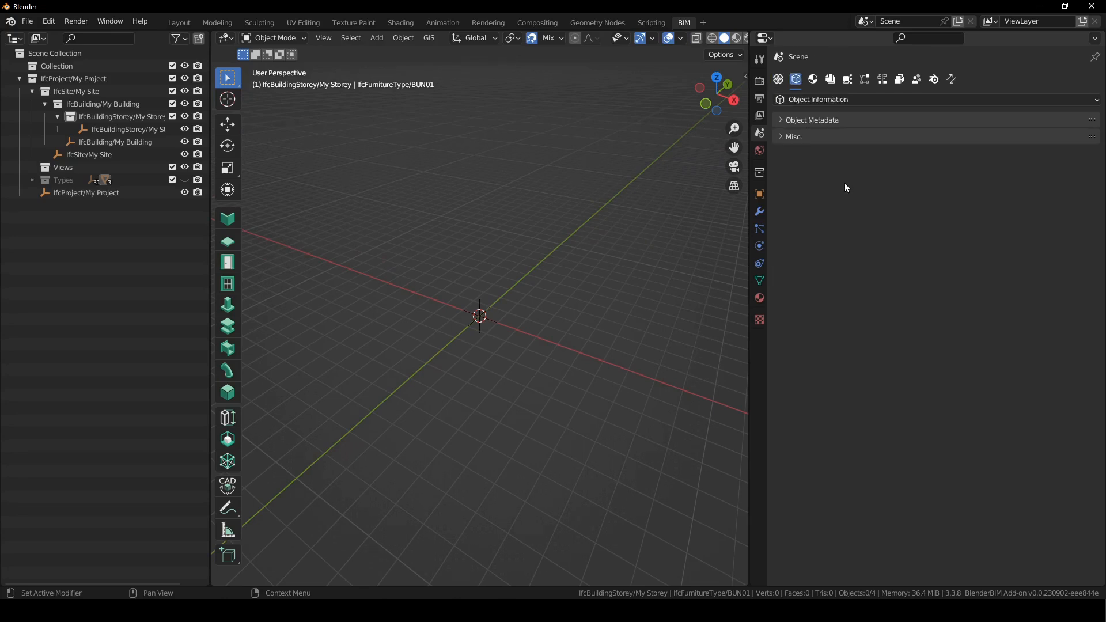
pyautogui.click(813, 79)
pyautogui.click(840, 120)
pyautogui.moveTo(844, 170); pyautogui.dragTo(848, 188)
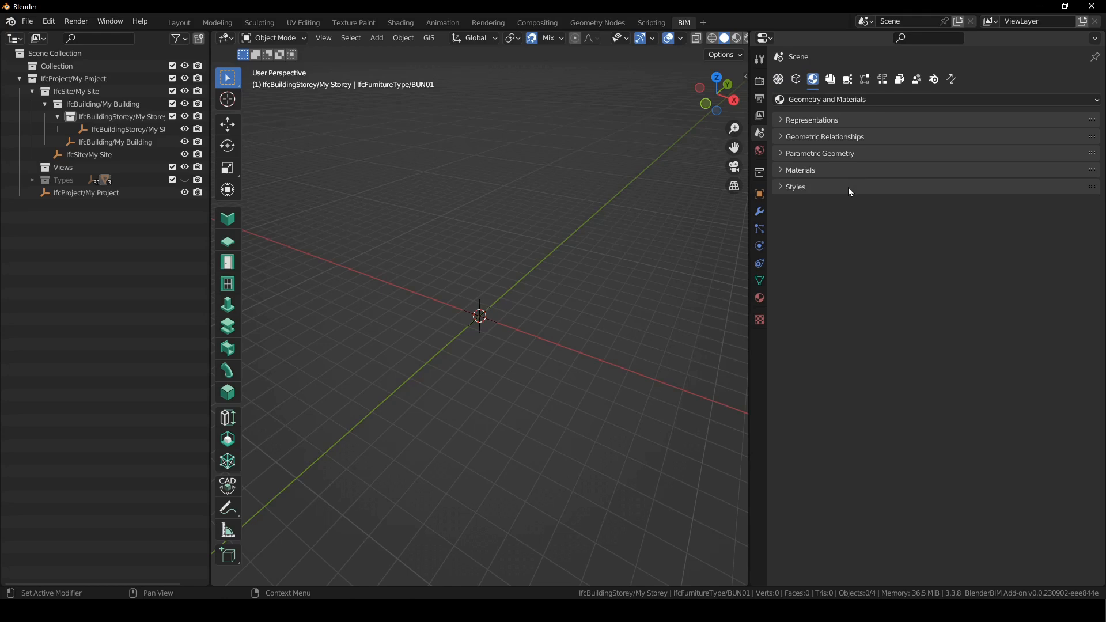
# Collapse all panels in the Drawings and Documents, Services and Systems, and Structural Analysis categories.
pyautogui.click(830, 79)
pyautogui.moveTo(841, 123); pyautogui.dragTo(851, 189)
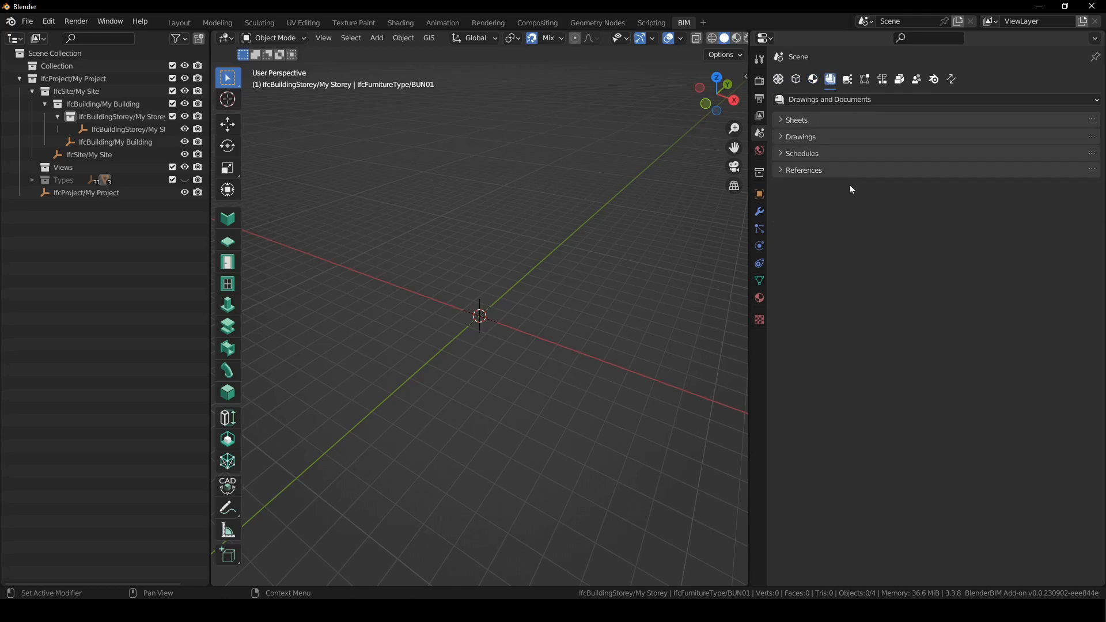
pyautogui.click(848, 81)
pyautogui.moveTo(851, 123); pyautogui.dragTo(855, 157)
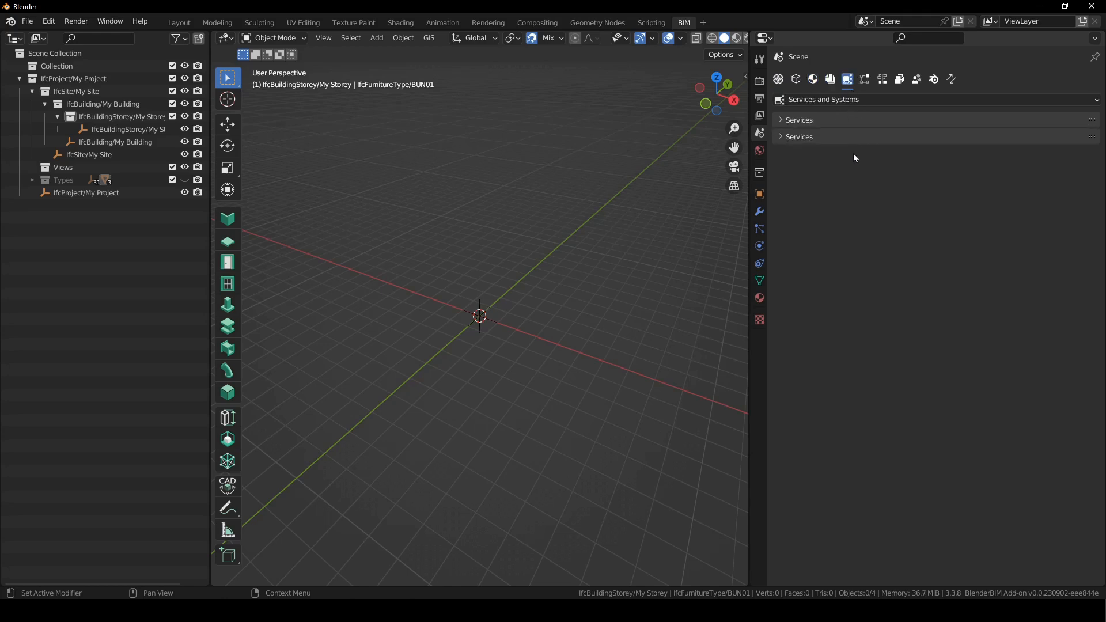
pyautogui.click(865, 79)
pyautogui.click(854, 120)
# Collapse all panels in the Costing and Scheduling and Facility Management categories.
pyautogui.click(882, 80)
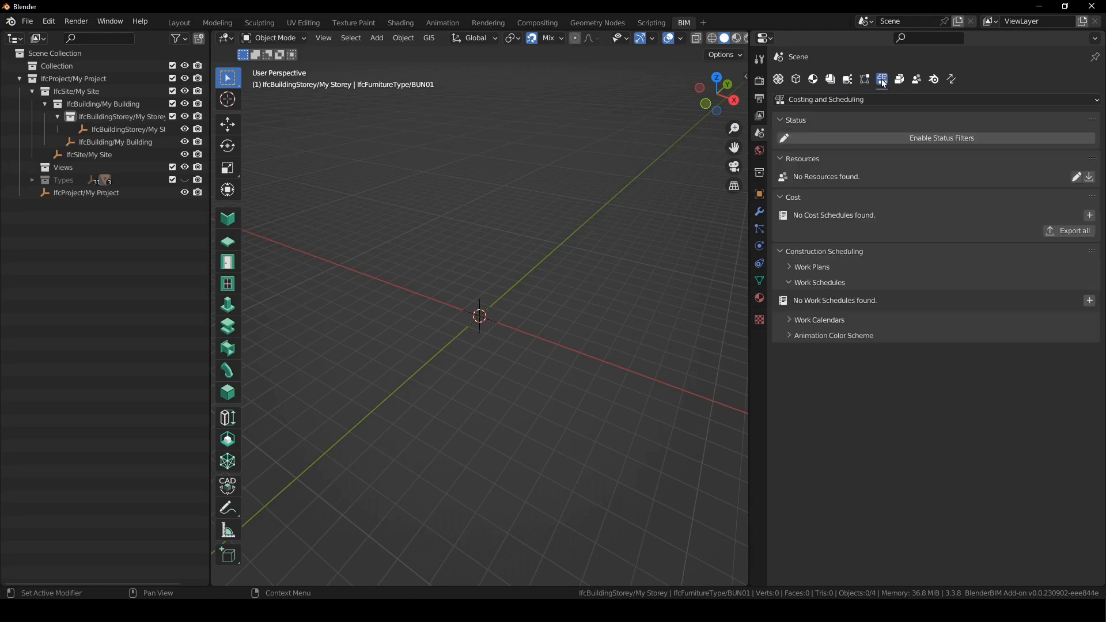
pyautogui.click(841, 120)
pyautogui.click(841, 120)
pyautogui.moveTo(840, 121); pyautogui.dragTo(845, 226)
pyautogui.click(896, 82)
pyautogui.moveTo(869, 123); pyautogui.dragTo(870, 161)
# Collapse all panels in the Quality and Coordination and Blender Properties categories.
pyautogui.click(916, 79)
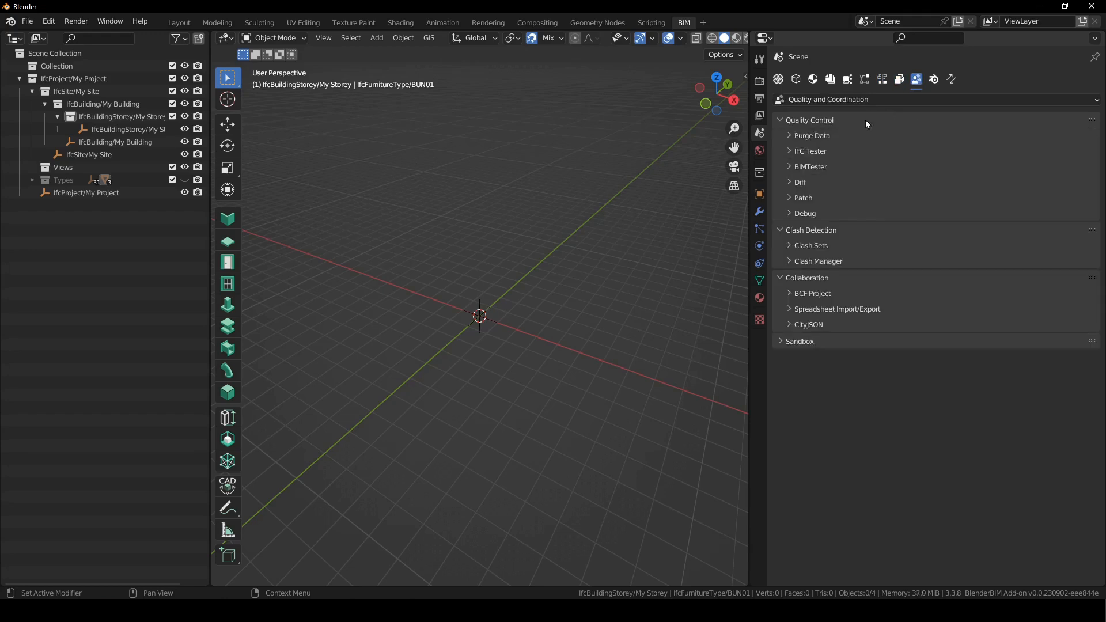
pyautogui.moveTo(865, 120); pyautogui.dragTo(869, 193)
pyautogui.click(933, 81)
pyautogui.moveTo(844, 123); pyautogui.dragTo(849, 188)
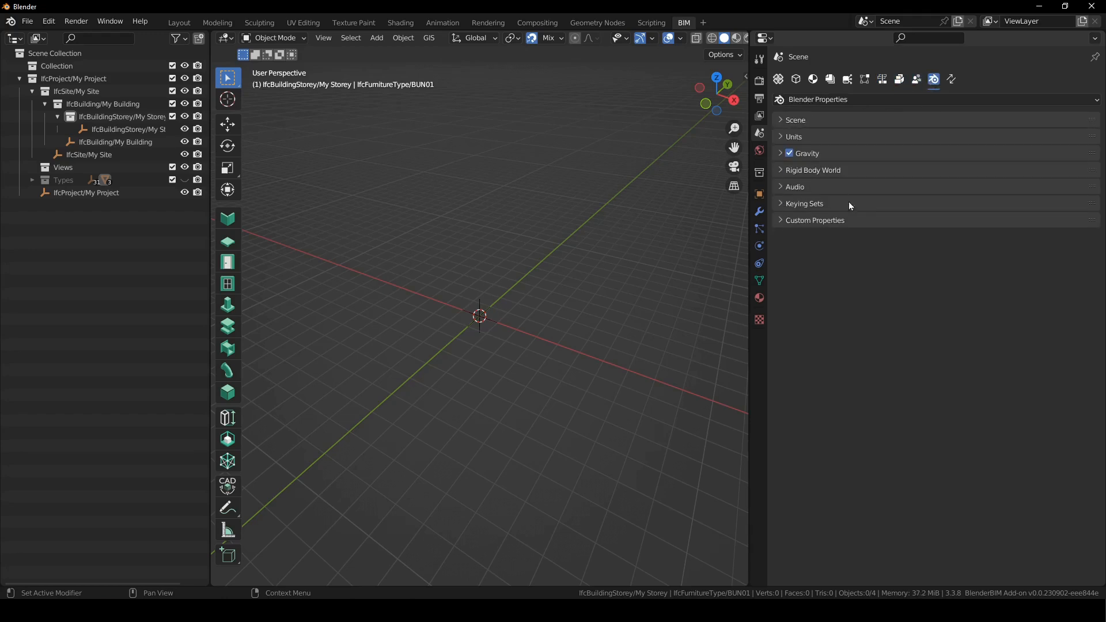
# Try the switch that alternates between the current and the previously viewed property category.
pyautogui.click(952, 80)
pyautogui.click(953, 80)
pyautogui.click(953, 80)
pyautogui.click(953, 80)
# Show the 3D view's sidebar, and enable Screencast Keys with its settings collapsed.
pyautogui.press('n')
pyautogui.click(742, 182)
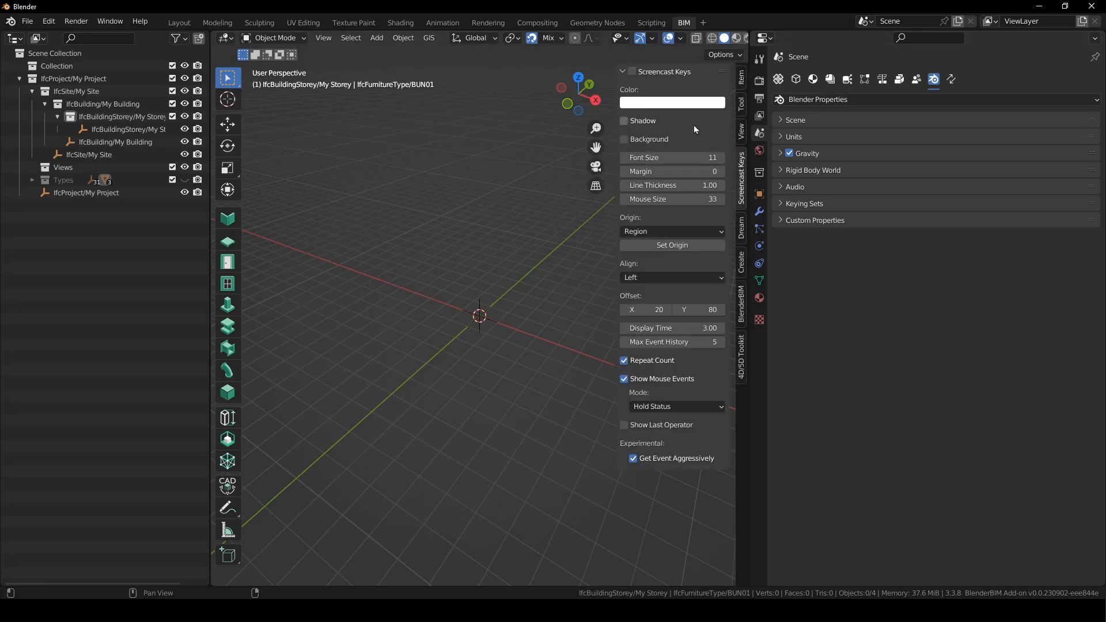
pyautogui.click(649, 72)
pyautogui.click(632, 71)
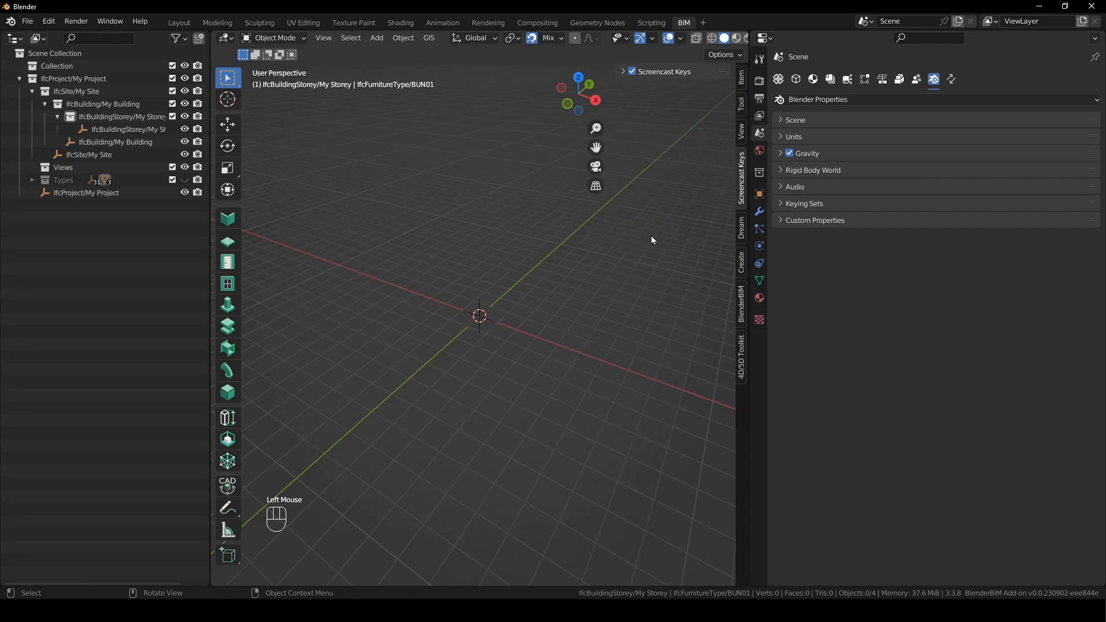
pyautogui.hotkey('ctrl', 'Tab')
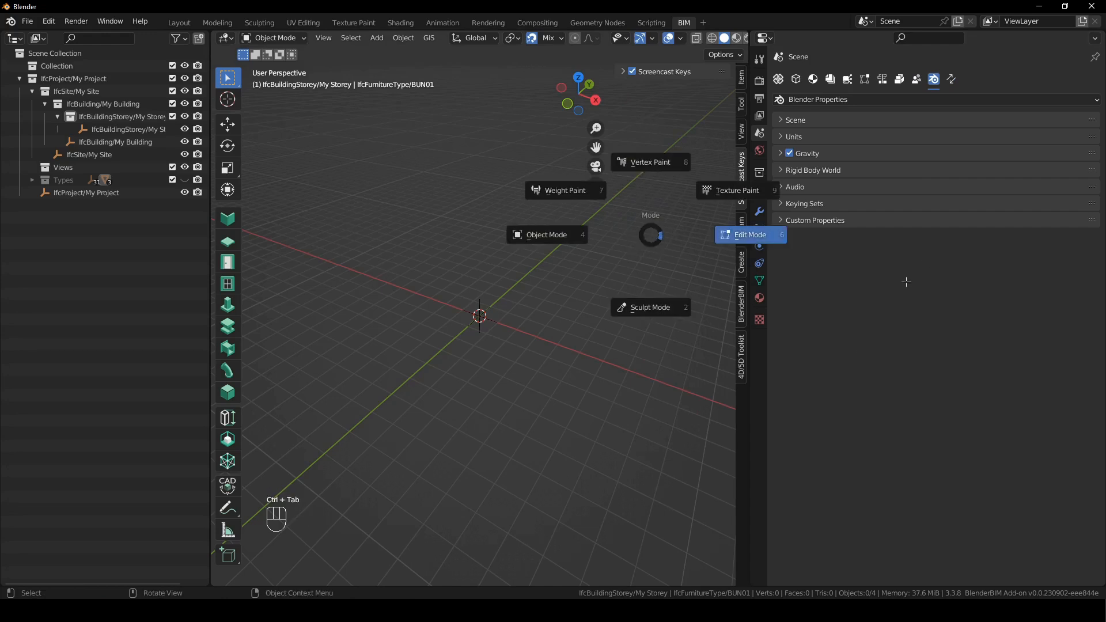
pyautogui.press('Tab')
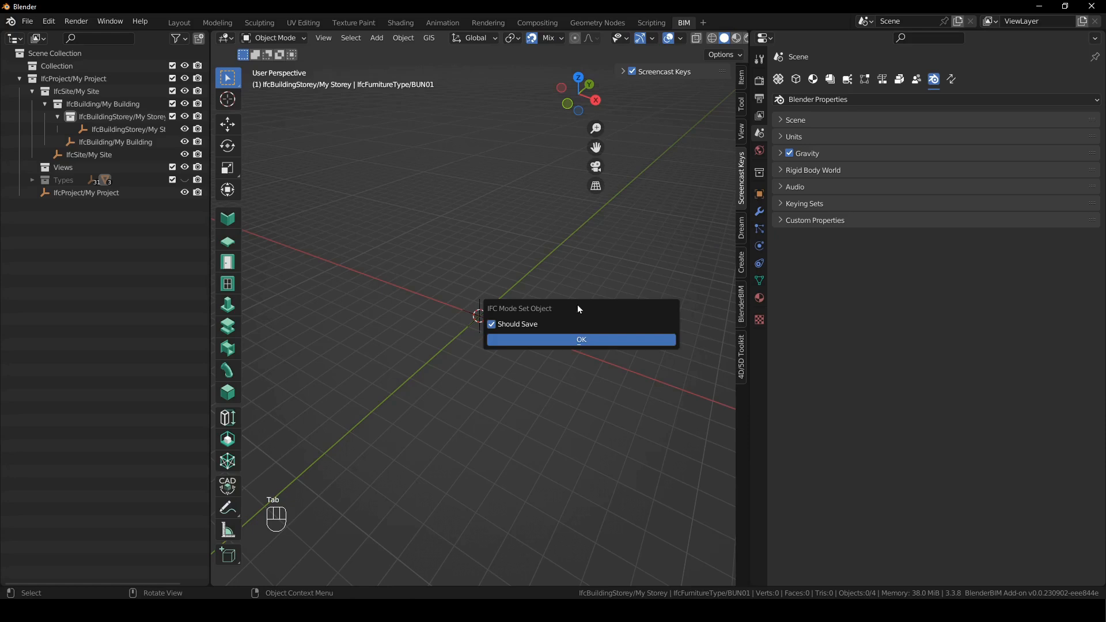
pyautogui.click(568, 341)
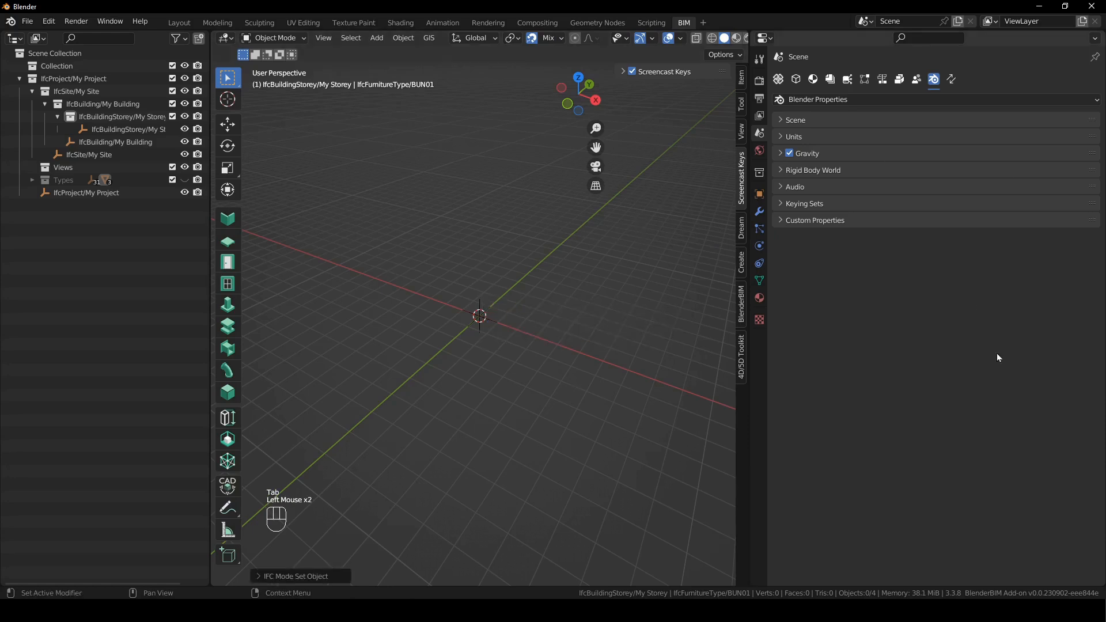
# Alternate repeatedly between the Blender Properties and Quality and Coordination categories to check the tab-toggling hotkey.
pyautogui.hotkey('ctrl', 'Tab')
pyautogui.hotkey('ctrl', 'Tab')
pyautogui.hotkey('ctrl', 'Tab')
pyautogui.hotkey('ctrl', 'Tab')
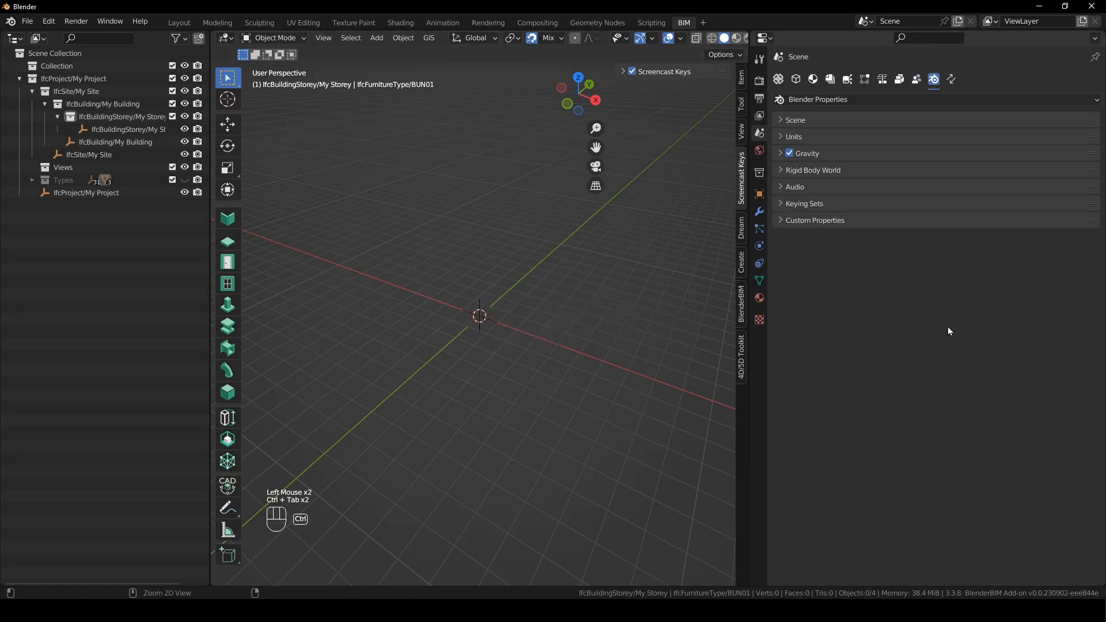
pyautogui.hotkey('ctrl', 'Tab')
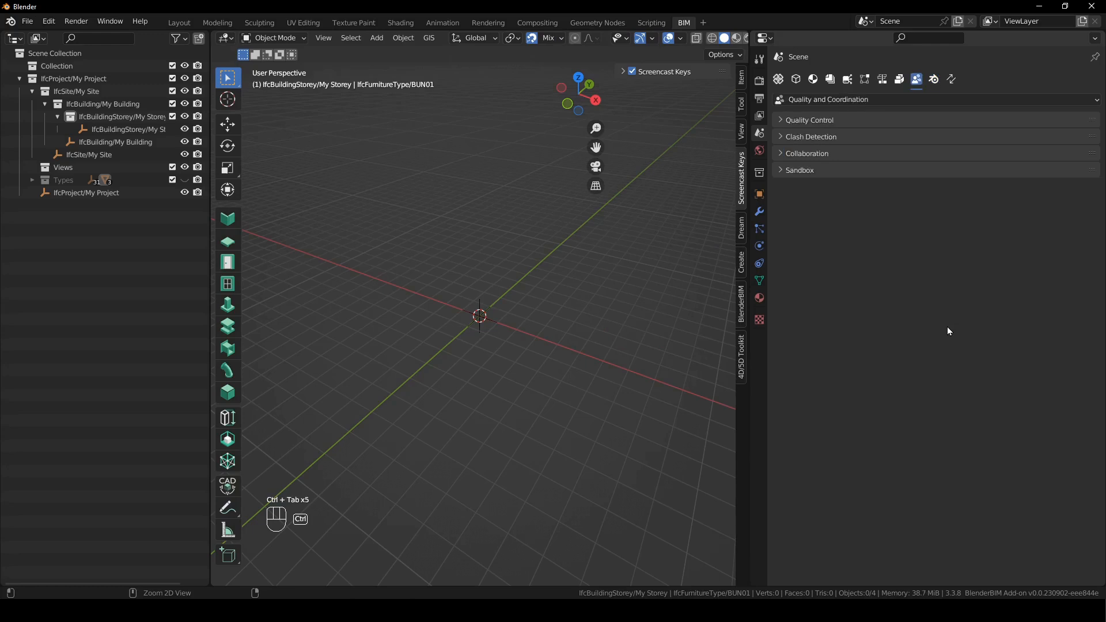
pyautogui.hotkey('ctrl', 'Tab')
pyautogui.hotkey('ctrl', 'Tab')
pyautogui.hotkey('ctrl', 'Tab')
pyautogui.hotkey('ctrl', 'Tab')
pyautogui.hotkey('ctrl', 'Tab')
pyautogui.hotkey('ctrl', 'Tab')
# View every scene property category in order, from Project Overview through Quality and Coordination to Blender Properties.
pyautogui.click(779, 80)
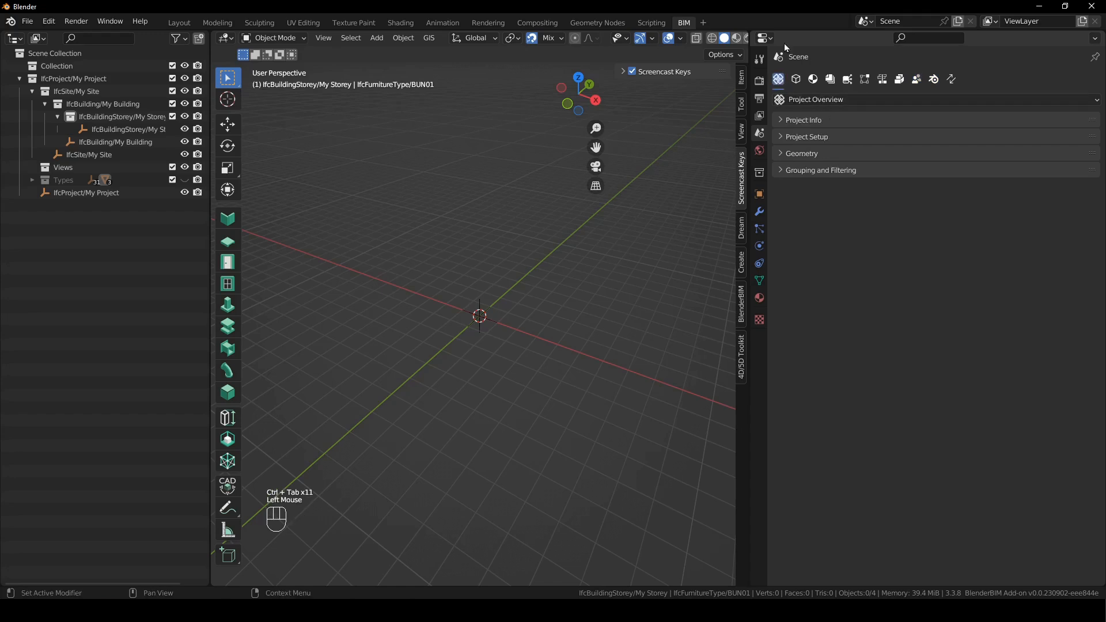
pyautogui.click(797, 79)
pyautogui.click(813, 79)
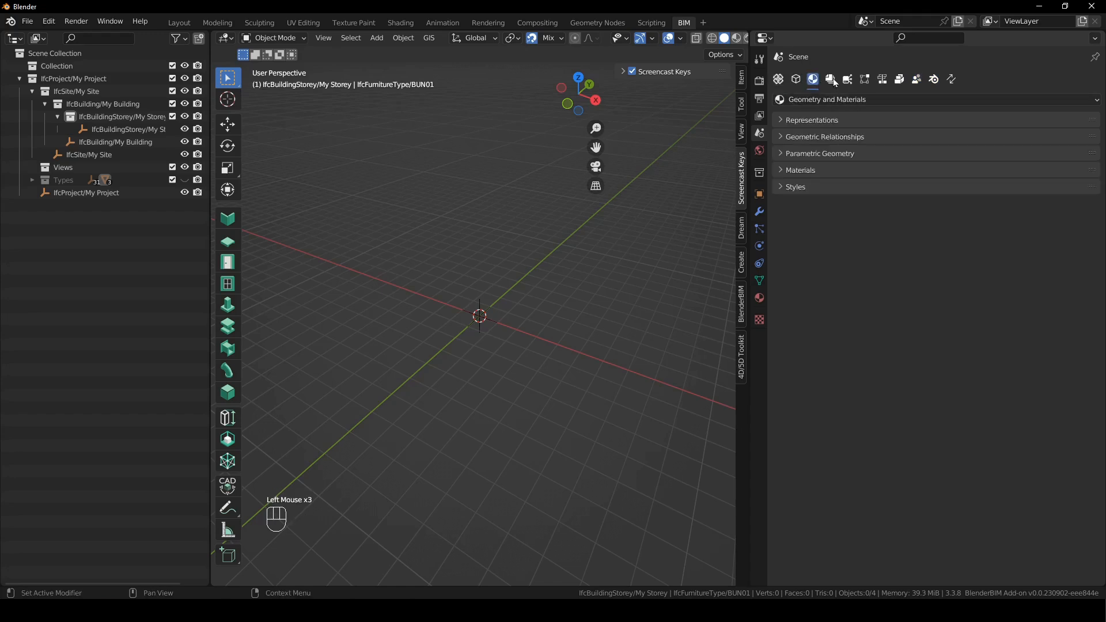
pyautogui.click(832, 81)
pyautogui.click(848, 82)
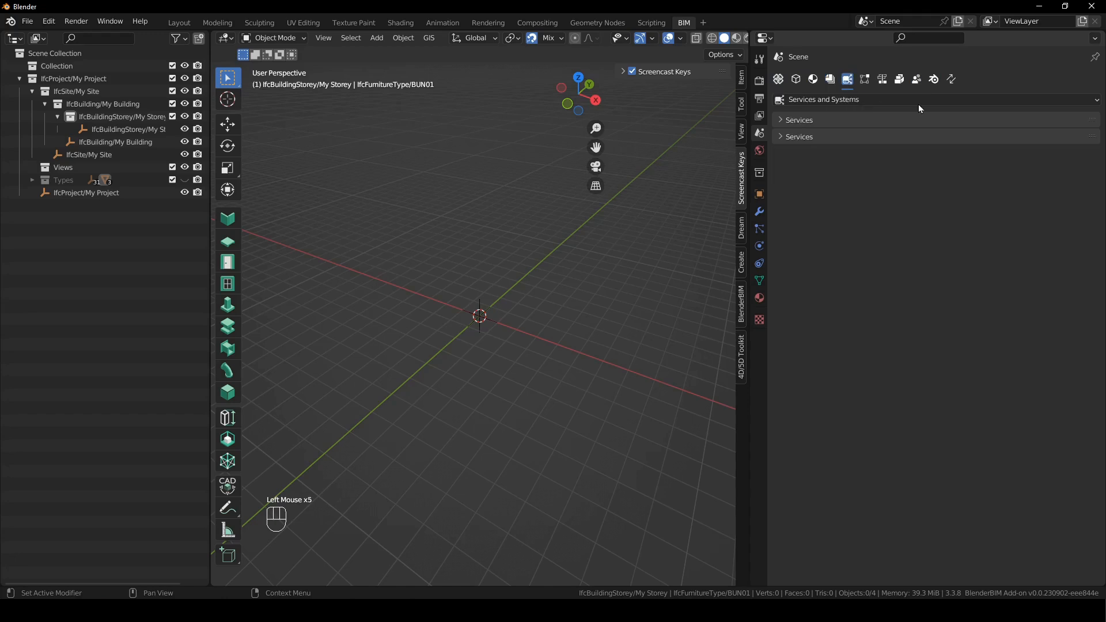
pyautogui.click(866, 80)
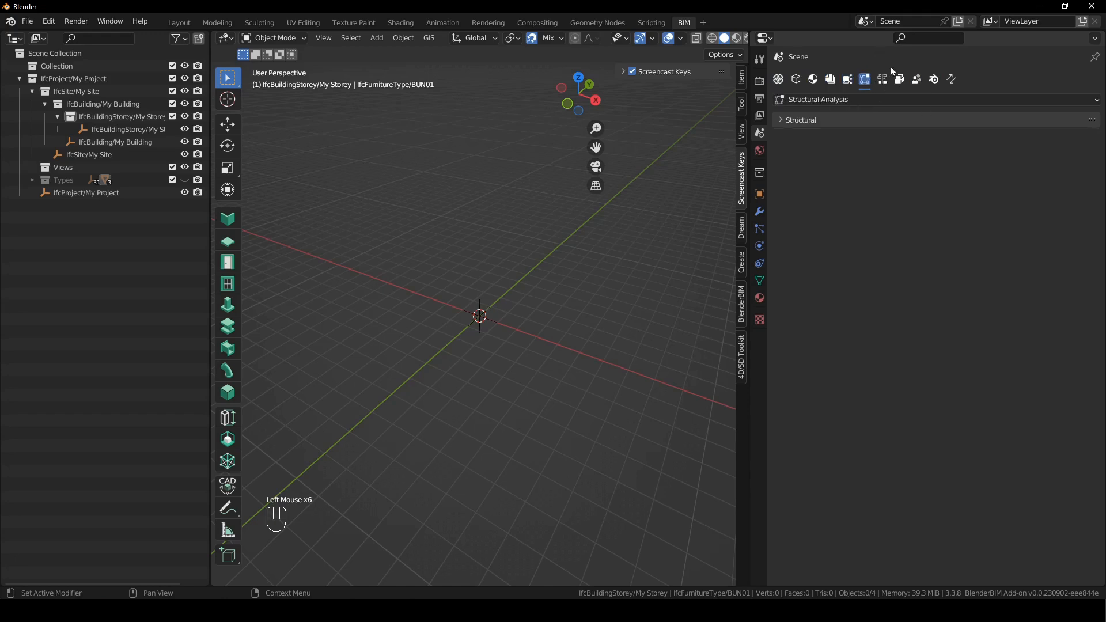
pyautogui.click(884, 82)
pyautogui.click(902, 80)
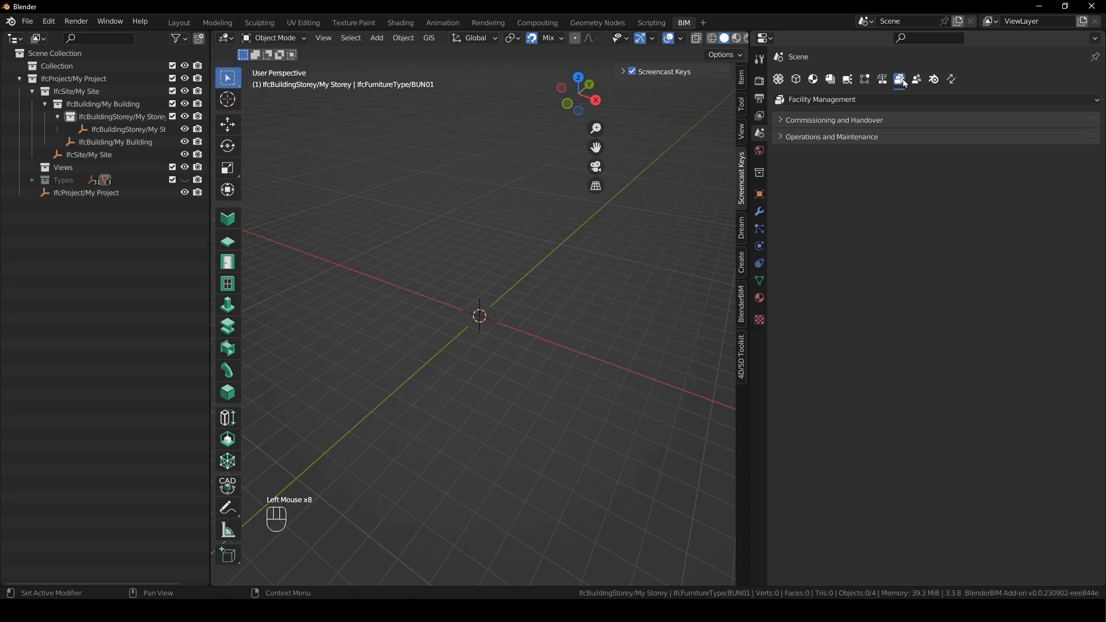
pyautogui.click(918, 81)
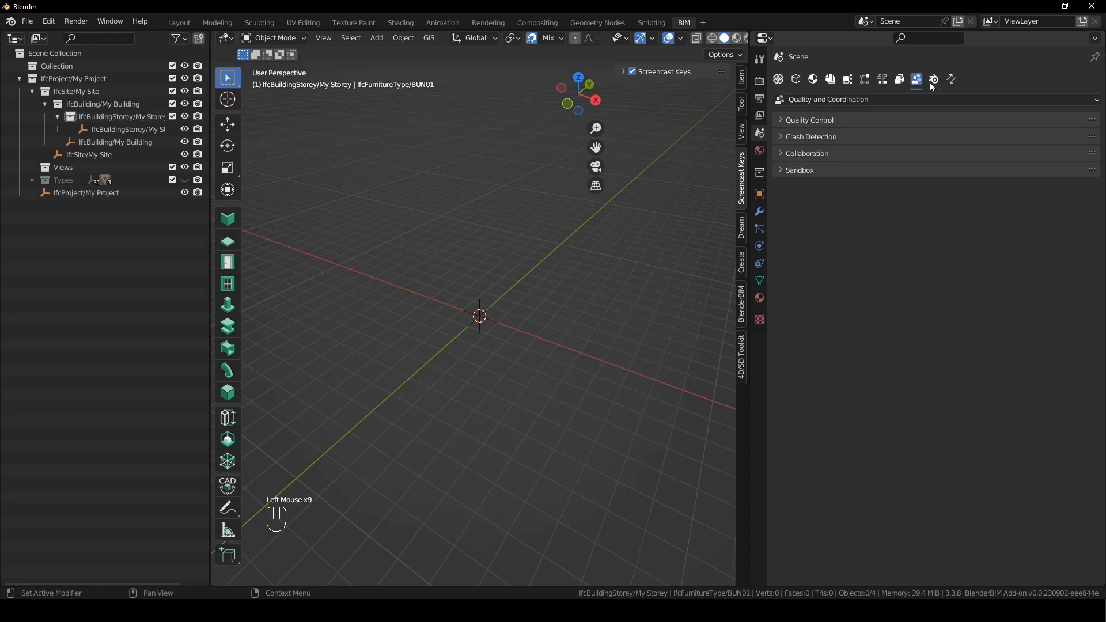
pyautogui.click(934, 80)
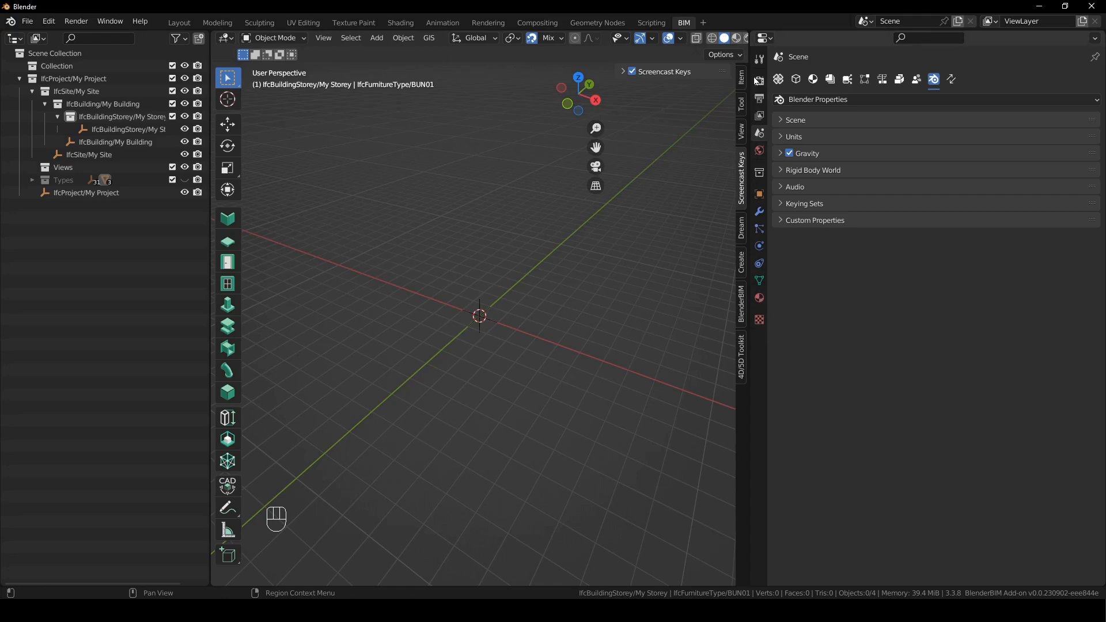
pyautogui.click(945, 316)
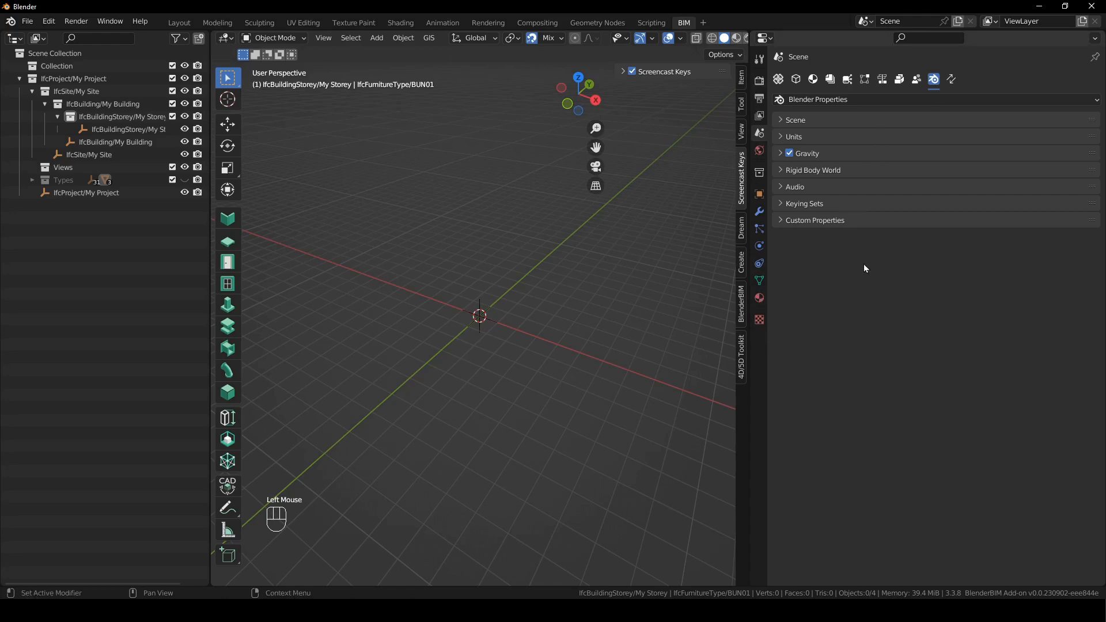
# Switch to the browser and read the announcement's paragraph and images on the new authoring tool icons.
pyautogui.hotkey('alt', 'Tab')
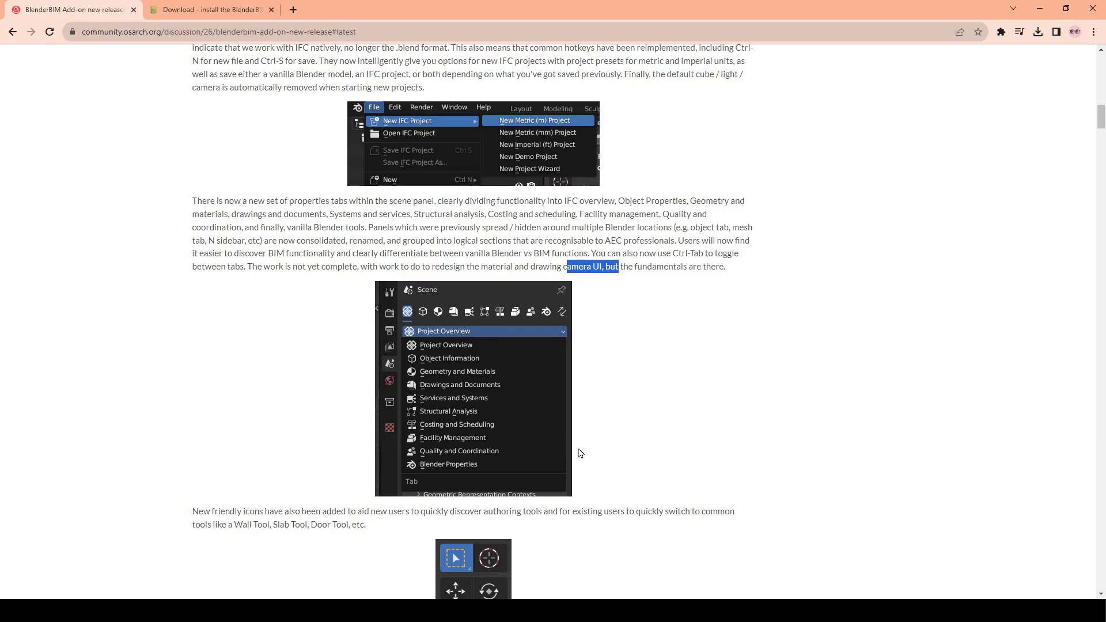
pyautogui.scroll(-3, 558, 330)
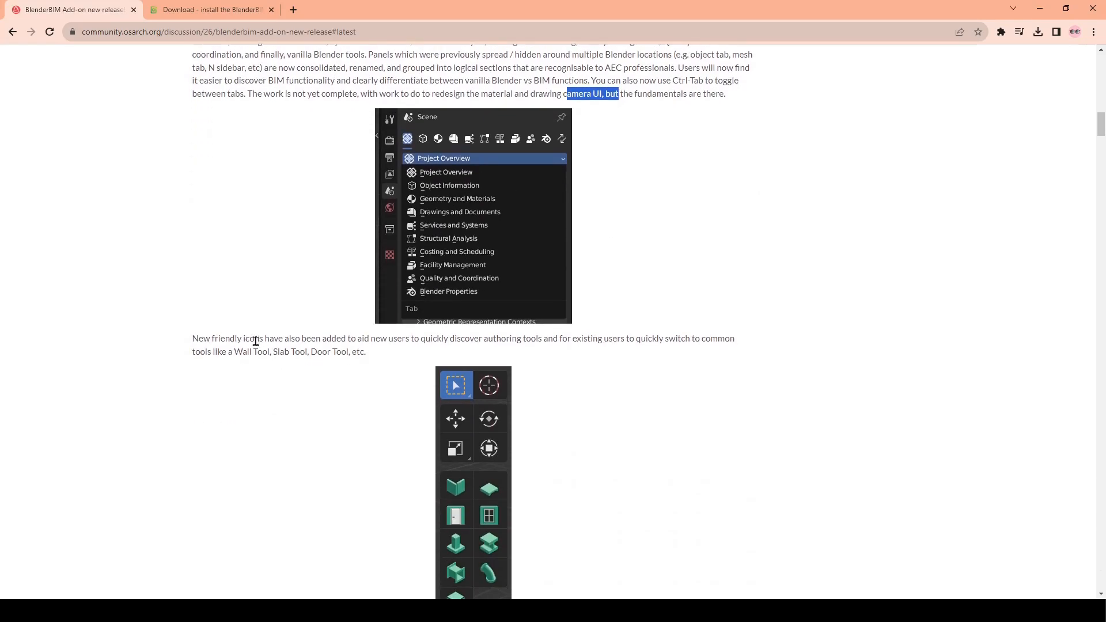
pyautogui.moveTo(233, 338); pyautogui.dragTo(626, 339)
pyautogui.moveTo(242, 352); pyautogui.dragTo(327, 349)
pyautogui.scroll(-5, 517, 380)
pyautogui.scroll(1, 615, 395)
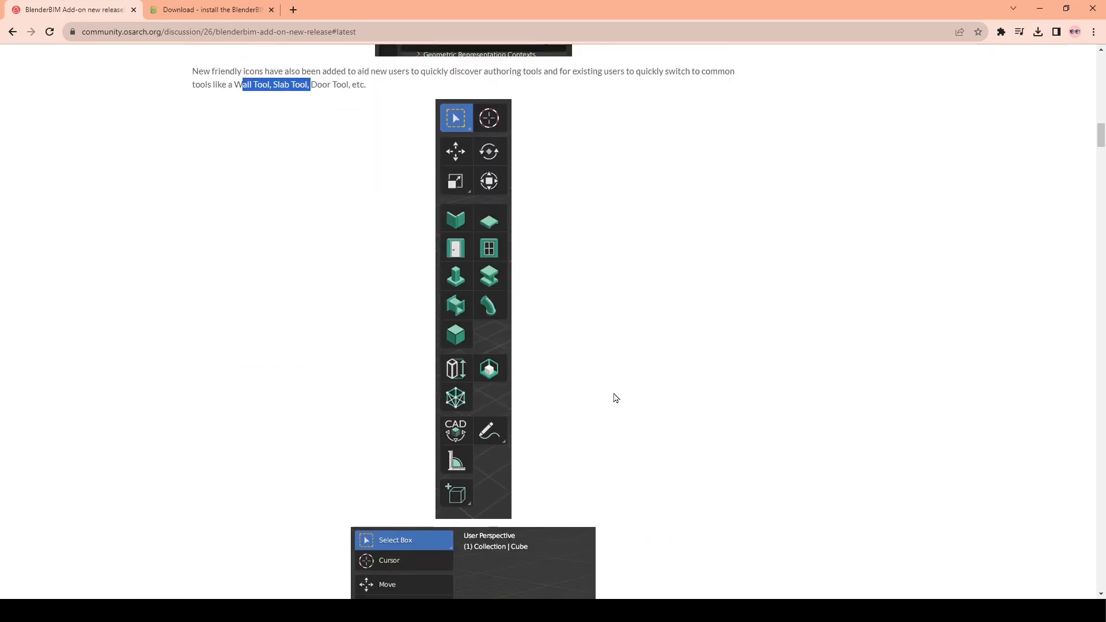
pyautogui.scroll(-8, 601, 482)
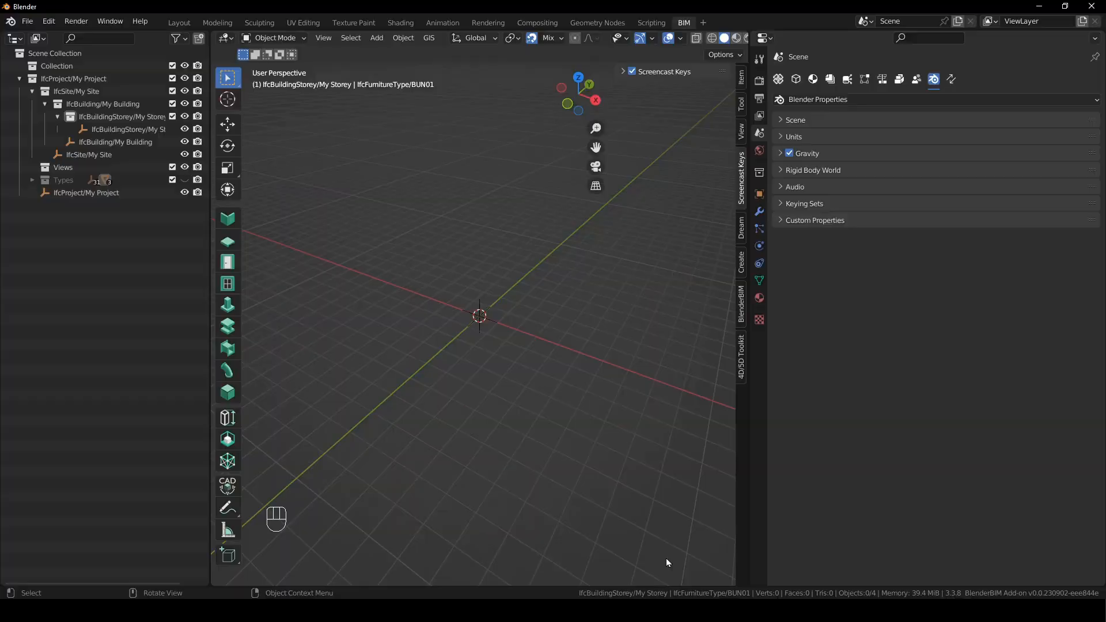
# Switch to Blender, toggle the 3D view's toolbar off and on, and widen it to two columns of icons.
pyautogui.click(426, 326)
pyautogui.press('t')
pyautogui.press('t')
pyautogui.press('t')
pyautogui.press('t')
pyautogui.moveTo(241, 218); pyautogui.dragTo(266, 218)
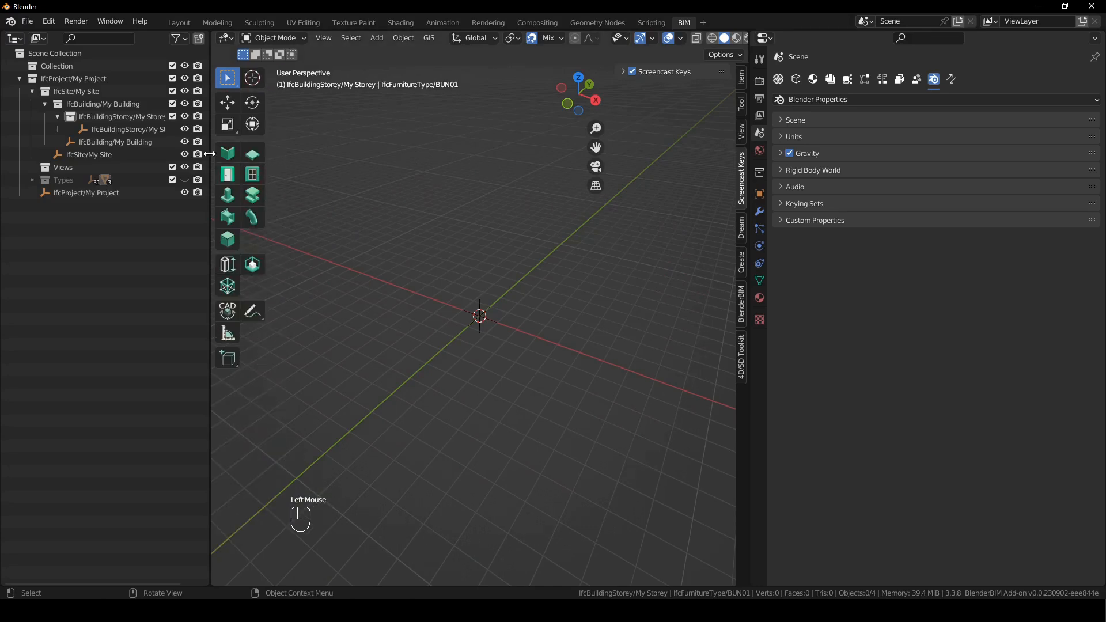
# Widen the 3D view's toolbar to show tool names and look through the authoring tools from Create Wall to Create Element.
pyautogui.moveTo(265, 172); pyautogui.dragTo(358, 192)
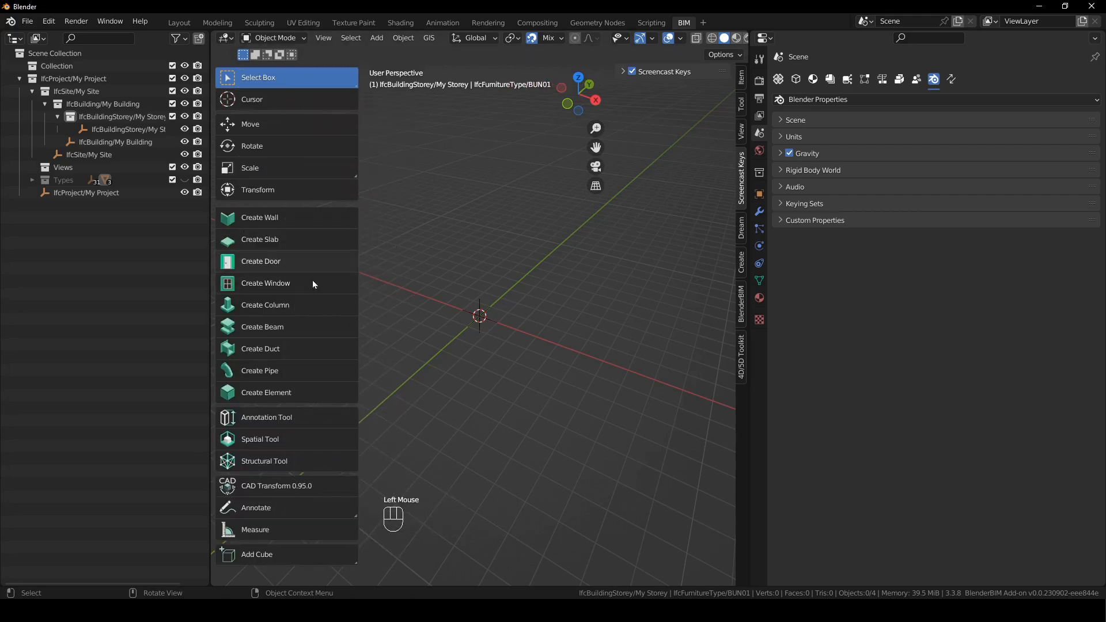
pyautogui.click(304, 218)
pyautogui.click(305, 241)
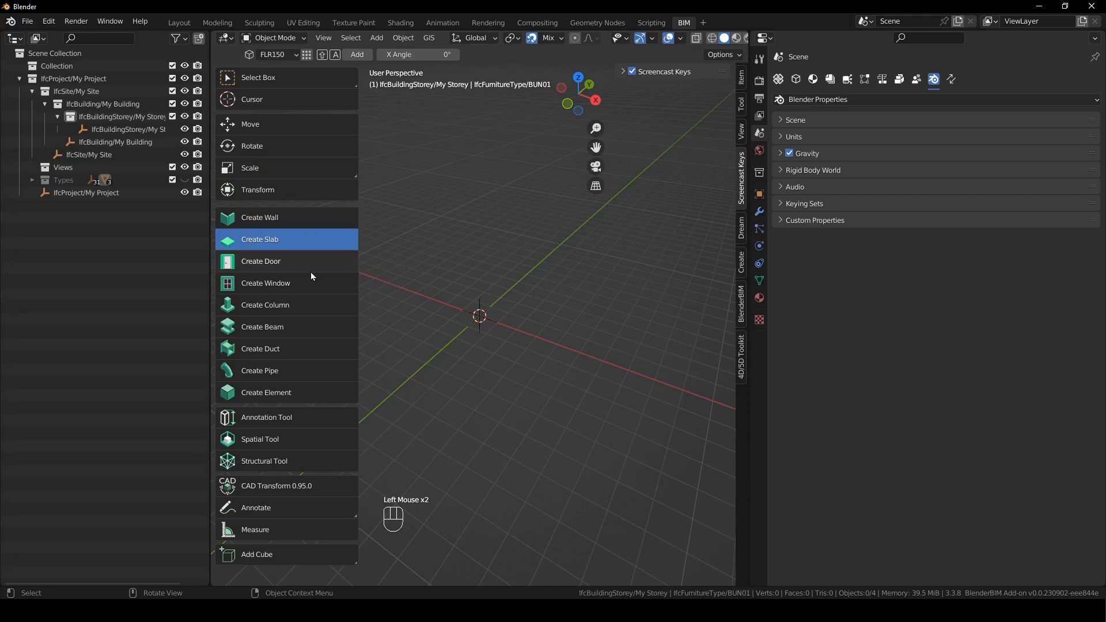
pyautogui.click(310, 268)
pyautogui.click(312, 285)
pyautogui.click(314, 305)
pyautogui.click(317, 327)
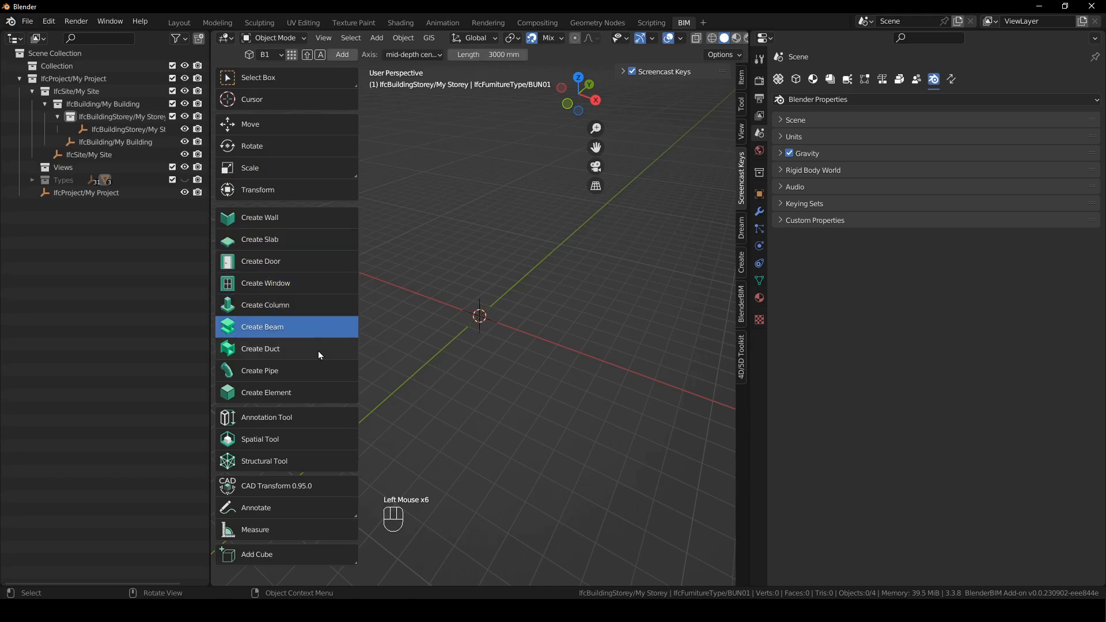
pyautogui.click(319, 349)
pyautogui.click(320, 371)
pyautogui.click(320, 393)
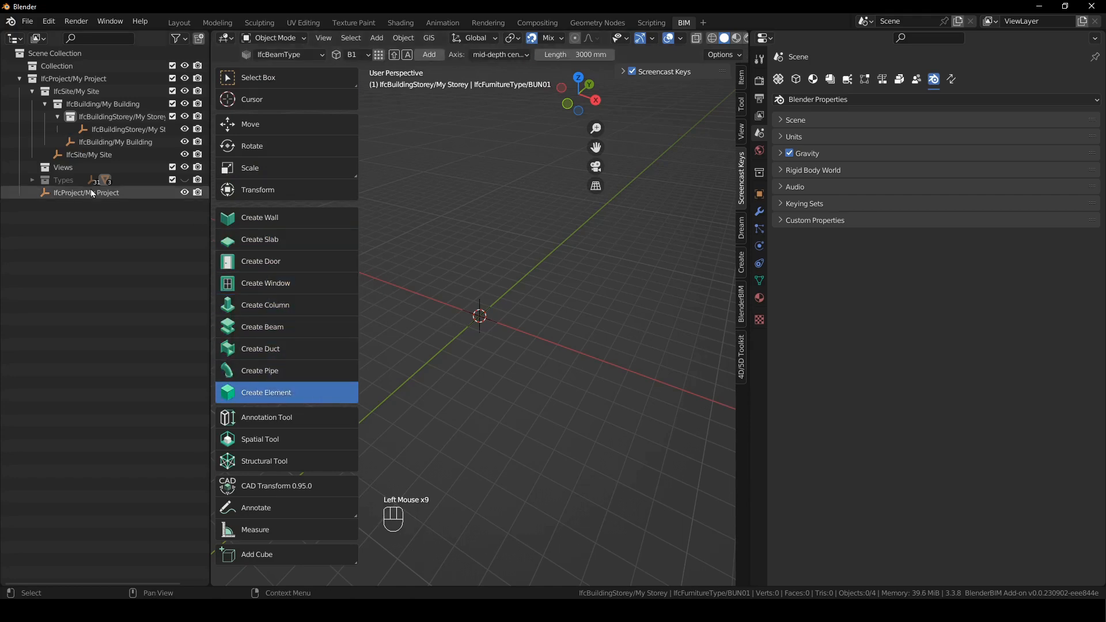
pyautogui.click(32, 180)
pyautogui.click(32, 181)
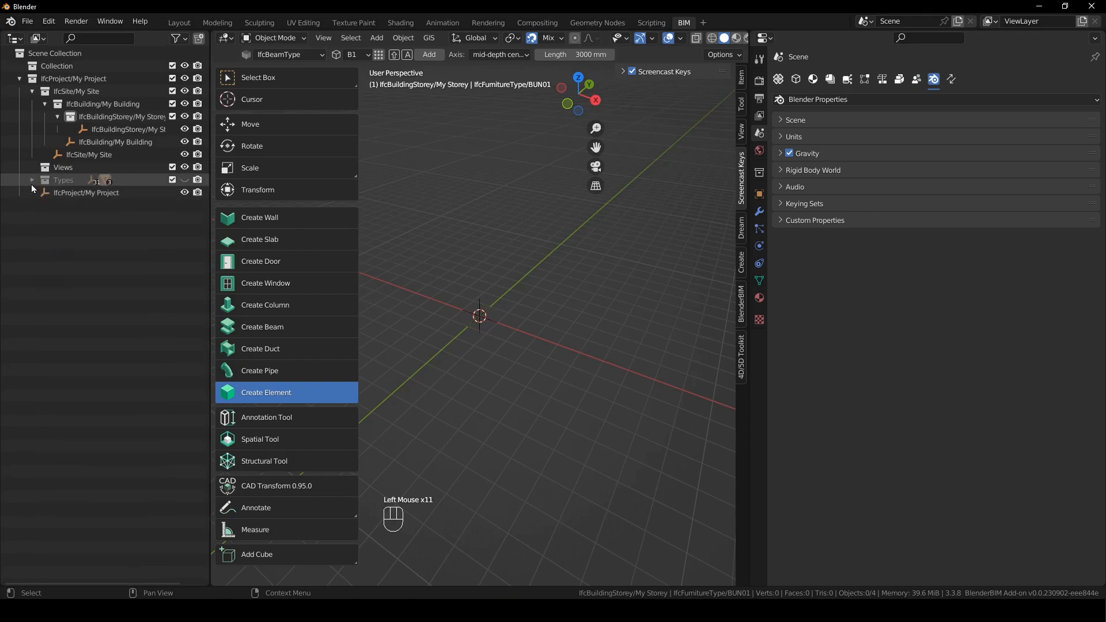
# Activate the Create Wall tool with wall type WAL200 and narrow the named toolbar.
pyautogui.click(273, 226)
pyautogui.keyDown('shift'); pyautogui.moveTo(401, 253); pyautogui.dragTo(522, 352, button='middle'); pyautogui.keyUp('shift')
pyautogui.scroll(2, 503, 330)
pyautogui.moveTo(513, 238); pyautogui.dragTo(513, 269, button='middle')
pyautogui.click(293, 57)
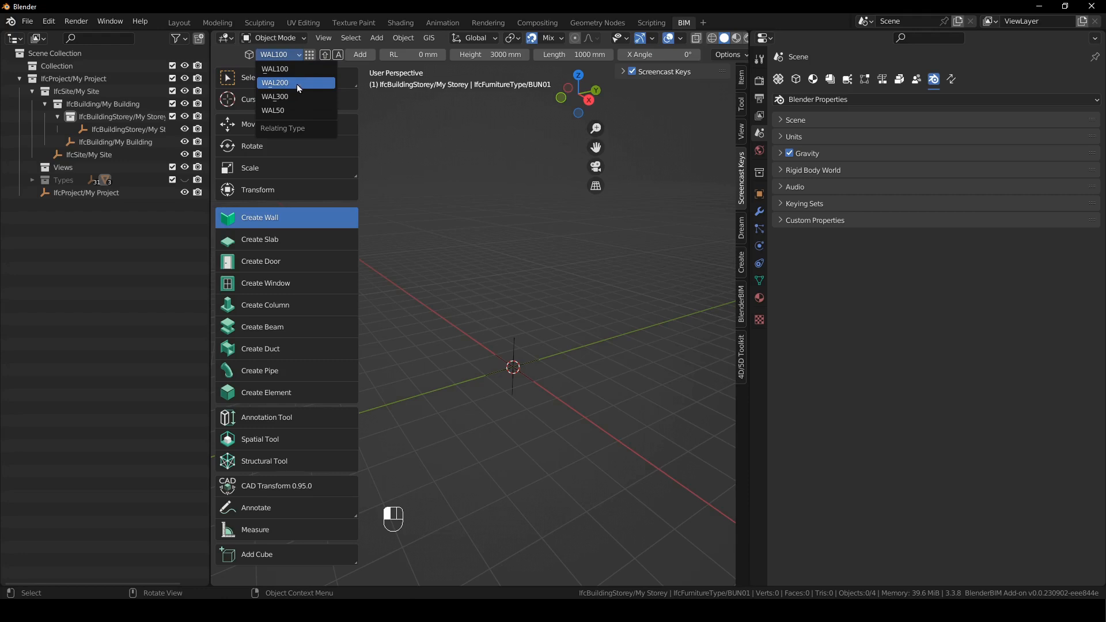
pyautogui.click(296, 84)
pyautogui.moveTo(358, 161); pyautogui.dragTo(311, 162)
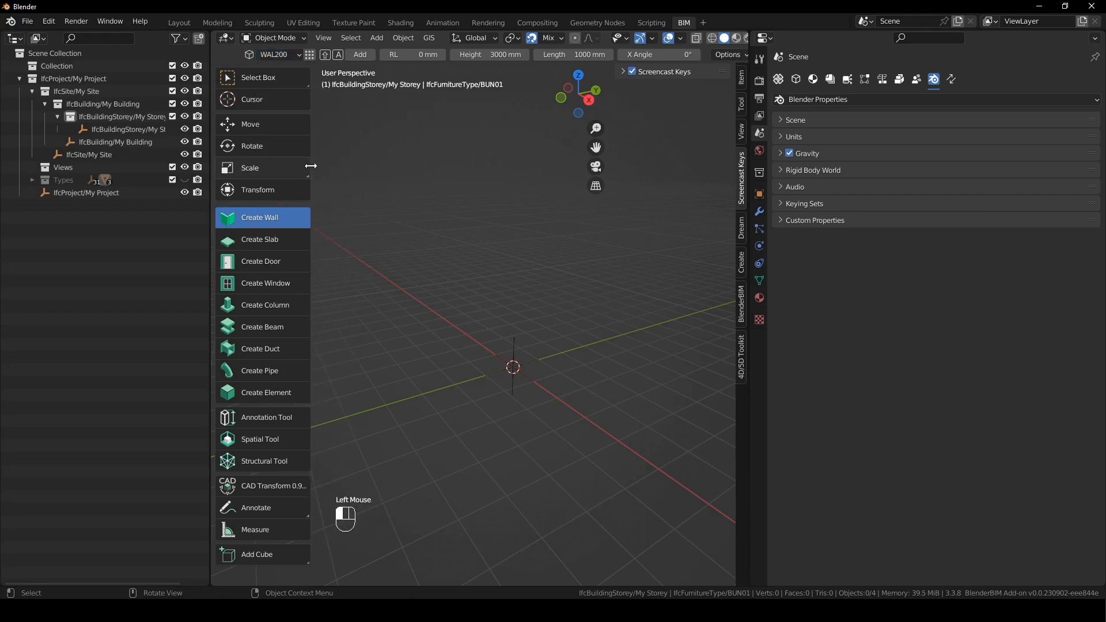
# Add a WAL200 wall at the origin and extend it to a placed 3D cursor, about 5670 mm long.
pyautogui.moveTo(492, 275); pyautogui.dragTo(636, 350, button='middle')
pyautogui.hotkey('shift', 'a')
pyautogui.scroll(1, 527, 261)
pyautogui.keyDown('shift'); pyautogui.moveTo(636, 350); pyautogui.dragTo(378, 337, button='middle'); pyautogui.keyUp('shift')
pyautogui.keyDown('shift'); pyautogui.rightClick(593, 402); pyautogui.keyUp('shift')
pyautogui.hotkey('shift', 'e')
# Place the 3D cursor at the wall's base end by the origin and add a slab of type FLR250 there.
pyautogui.keyDown('shift'); pyautogui.moveTo(558, 397); pyautogui.dragTo(564, 381, button='right'); pyautogui.keyUp('shift')
pyautogui.click(281, 237)
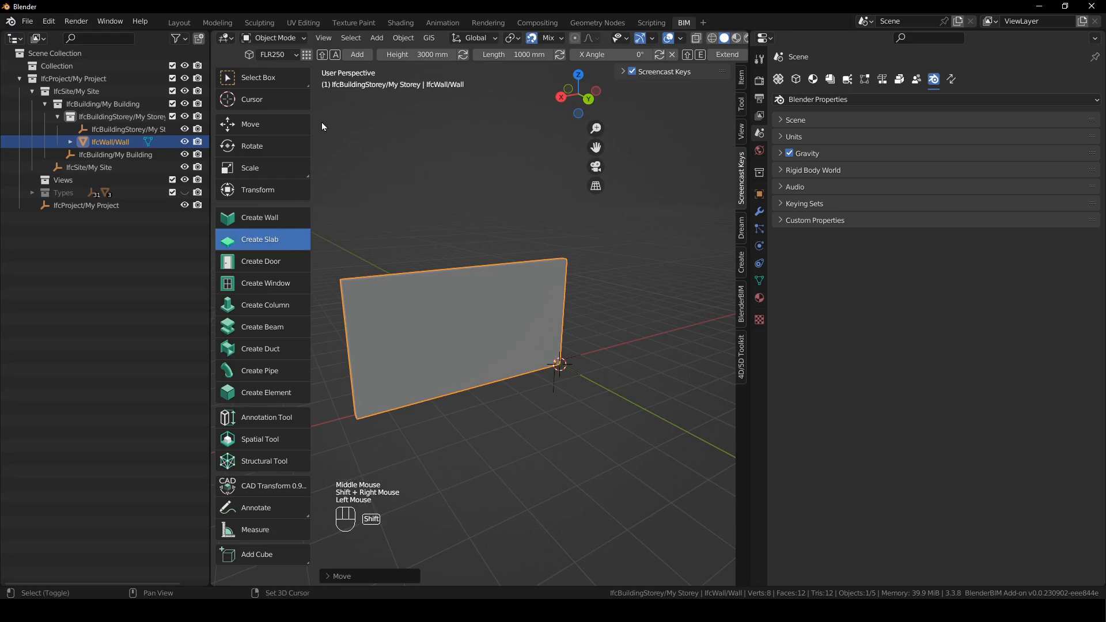
pyautogui.hotkey('shift', 'a')
pyautogui.moveTo(686, 417); pyautogui.dragTo(628, 415, button='middle')
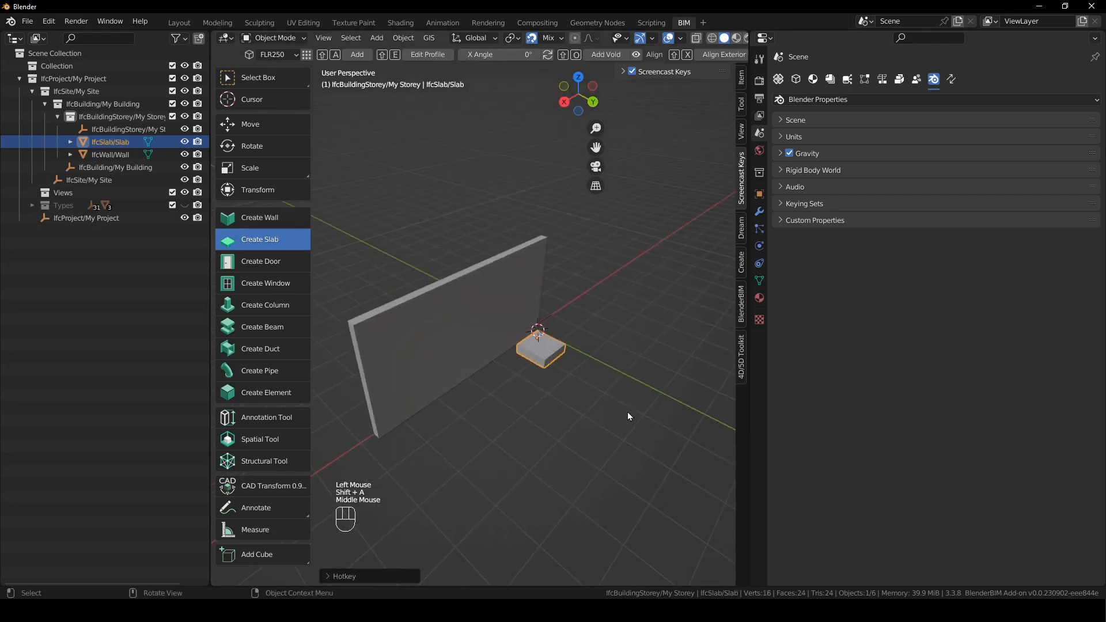
# Edit the slab's profile, moving its end edge along X to the far end of the wall.
pyautogui.press('Tab')
pyautogui.press('2')
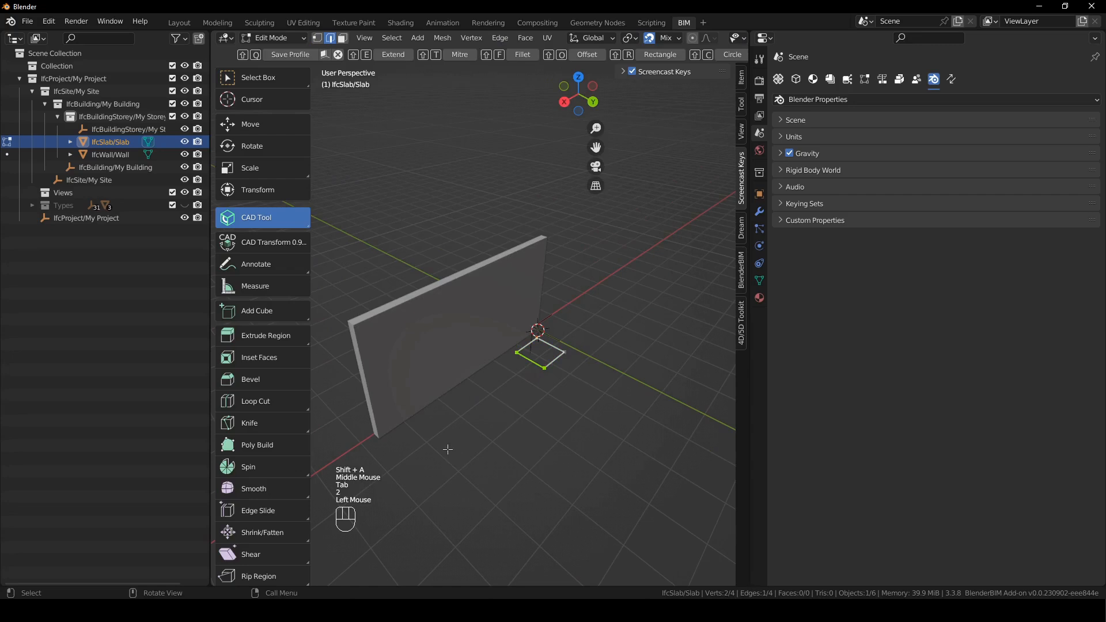
pyautogui.click(531, 361)
pyautogui.press('g')
pyautogui.press('x')
pyautogui.click(503, 398)
pyautogui.press('Tab')
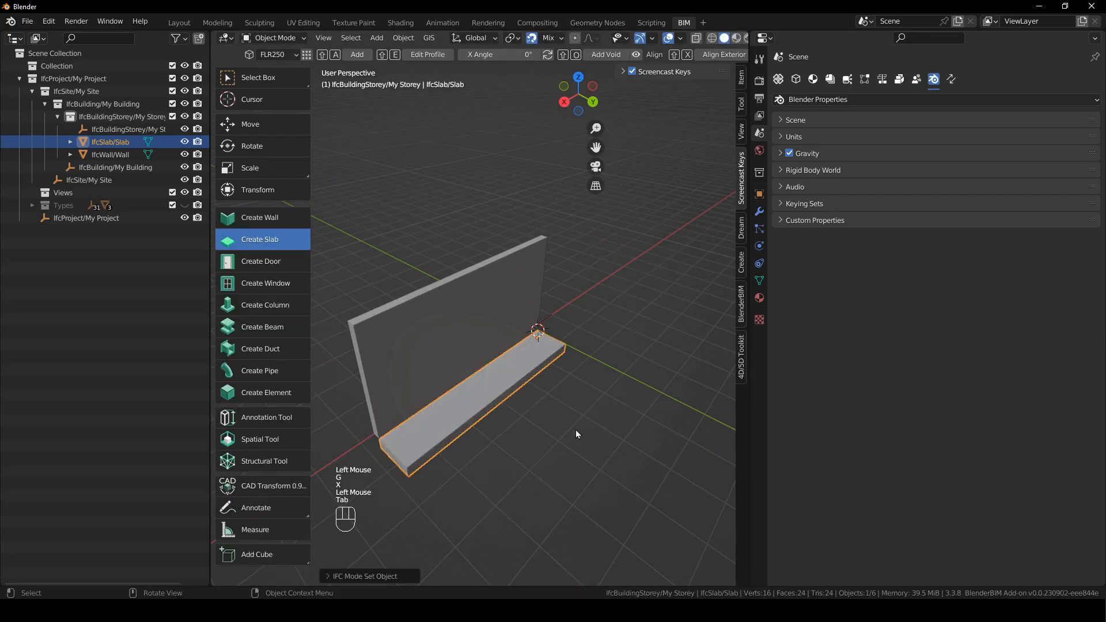
pyautogui.click(540, 405)
# Add a door of type DT01 to the wall, with the 3D cursor placed near the middle of its base.
pyautogui.click(273, 266)
pyautogui.click(501, 320)
pyautogui.moveTo(501, 320); pyautogui.dragTo(459, 360, button='middle')
pyautogui.keyDown('shift'); pyautogui.moveTo(459, 363); pyautogui.dragTo(464, 378, button='right'); pyautogui.keyUp('shift')
pyautogui.hotkey('shift', 'a')
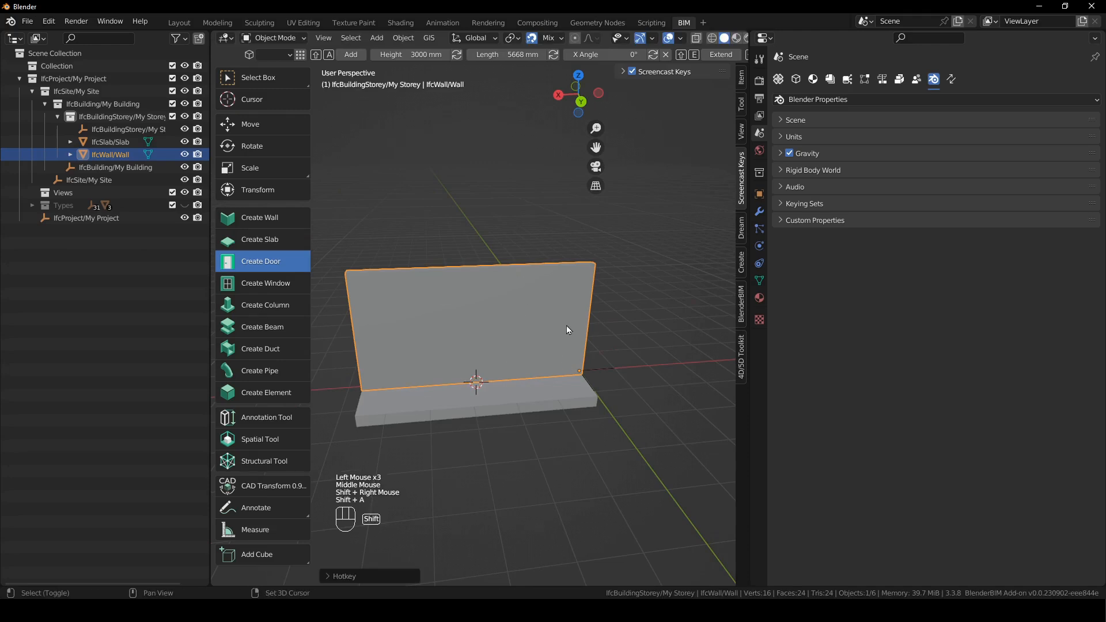
pyautogui.click(276, 55)
pyautogui.click(282, 74)
pyautogui.hotkey('shift', 'a')
pyautogui.click(518, 336)
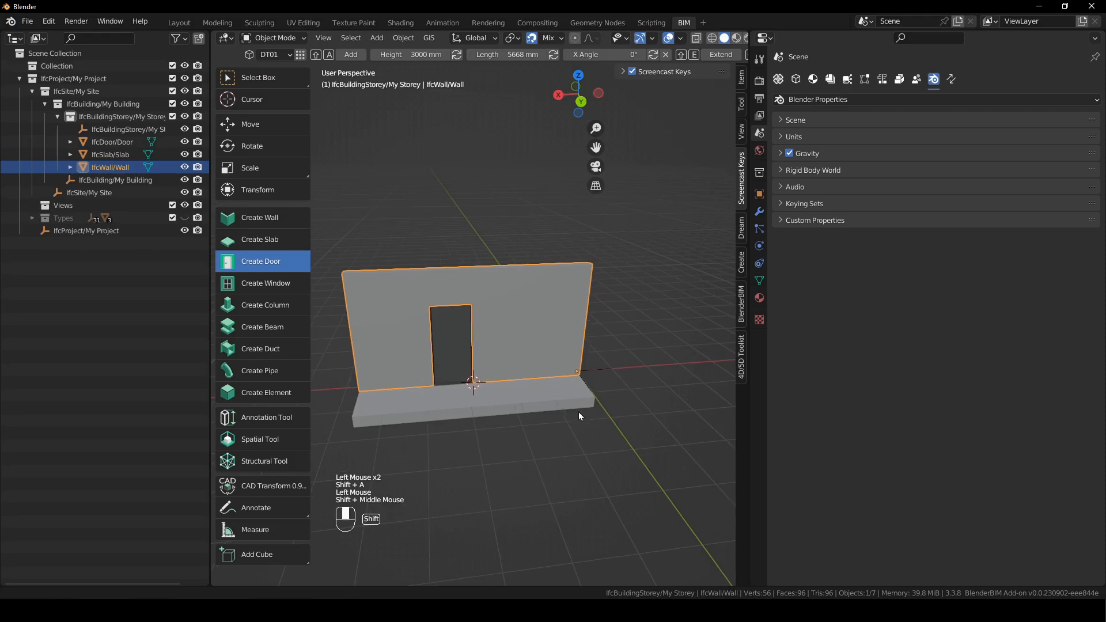
# Add a window of type WT01 to the wall beside the door, toward the origin end.
pyautogui.keyDown('shift'); pyautogui.moveTo(589, 409); pyautogui.dragTo(541, 420, button='middle'); pyautogui.keyUp('shift')
pyautogui.keyDown('shift'); pyautogui.rightClick(482, 390); pyautogui.keyUp('shift')
pyautogui.click(263, 282)
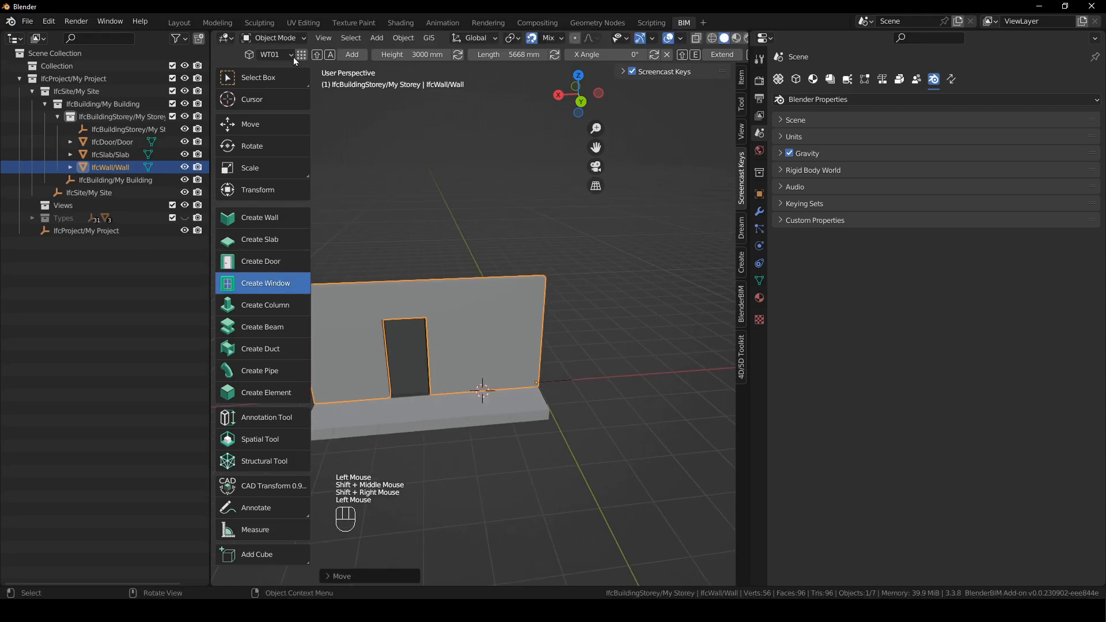
pyautogui.click(500, 283)
pyautogui.hotkey('shift', 'a')
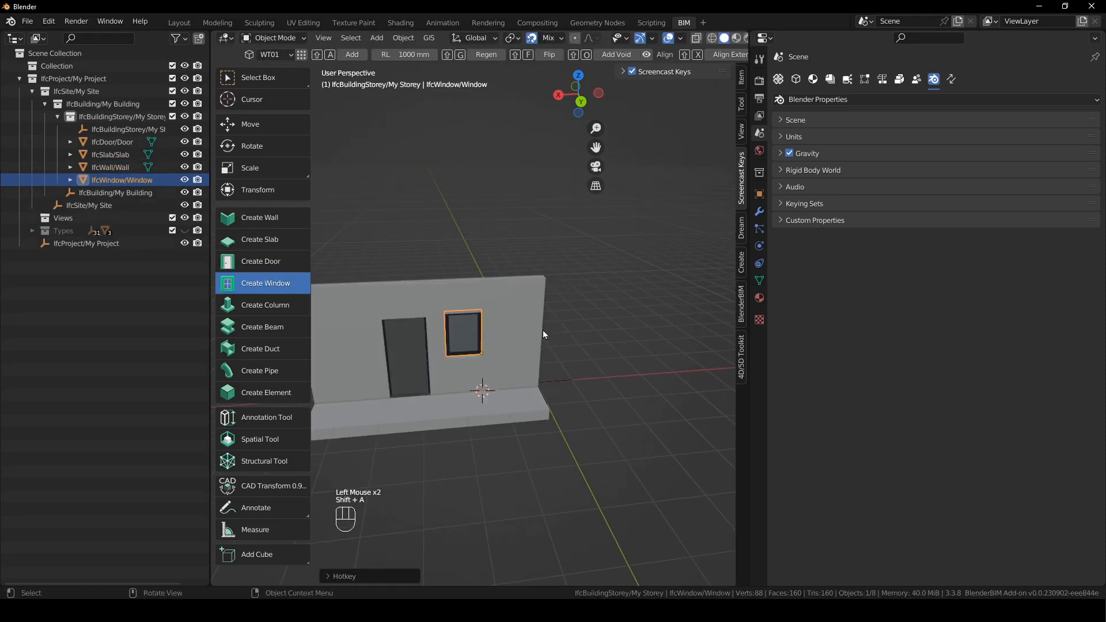
# Add a column of type C1 at the slab's outer corner nearest the window.
pyautogui.moveTo(553, 317); pyautogui.dragTo(257, 329, button='middle')
pyautogui.click(269, 307)
pyautogui.keyDown('shift'); pyautogui.rightClick(538, 419); pyautogui.keyUp('shift')
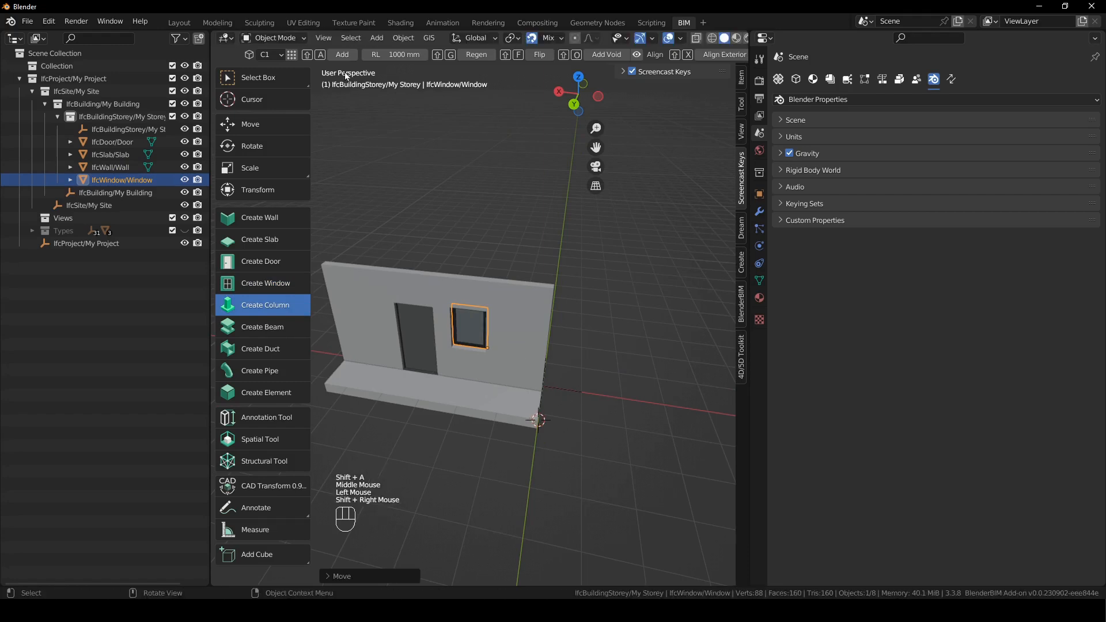
pyautogui.click(291, 54)
pyautogui.hotkey('shift', 'a')
pyautogui.moveTo(583, 302); pyautogui.dragTo(632, 396, button='middle')
# From the top view, move the column along X and Y until it stands fully on the slab.
pyautogui.press('KP_7')
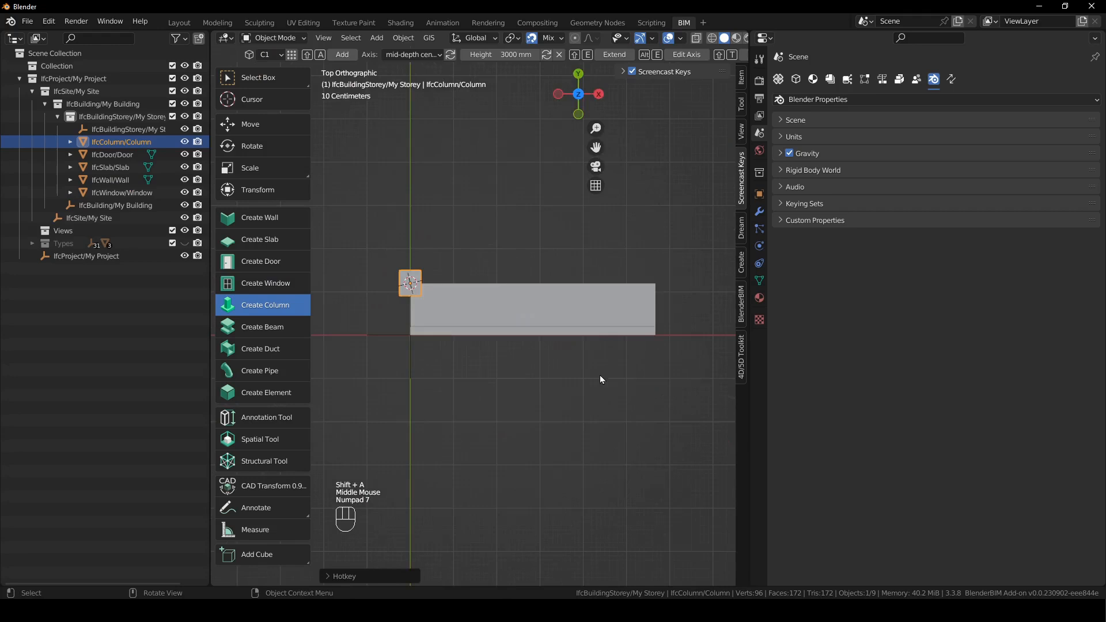
pyautogui.scroll(3, 657, 372)
pyautogui.keyDown('shift'); pyautogui.moveTo(498, 296); pyautogui.dragTo(477, 266, button='middle'); pyautogui.keyUp('shift')
pyautogui.press('g')
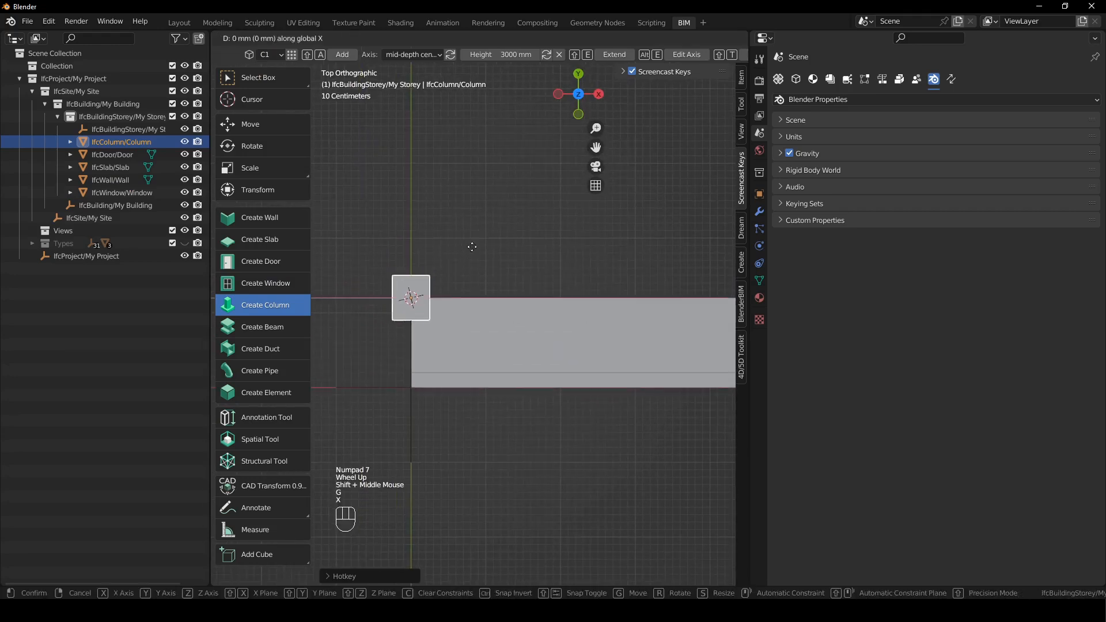
pyautogui.press('x')
pyautogui.click(525, 252)
pyautogui.press('g')
pyautogui.press('y')
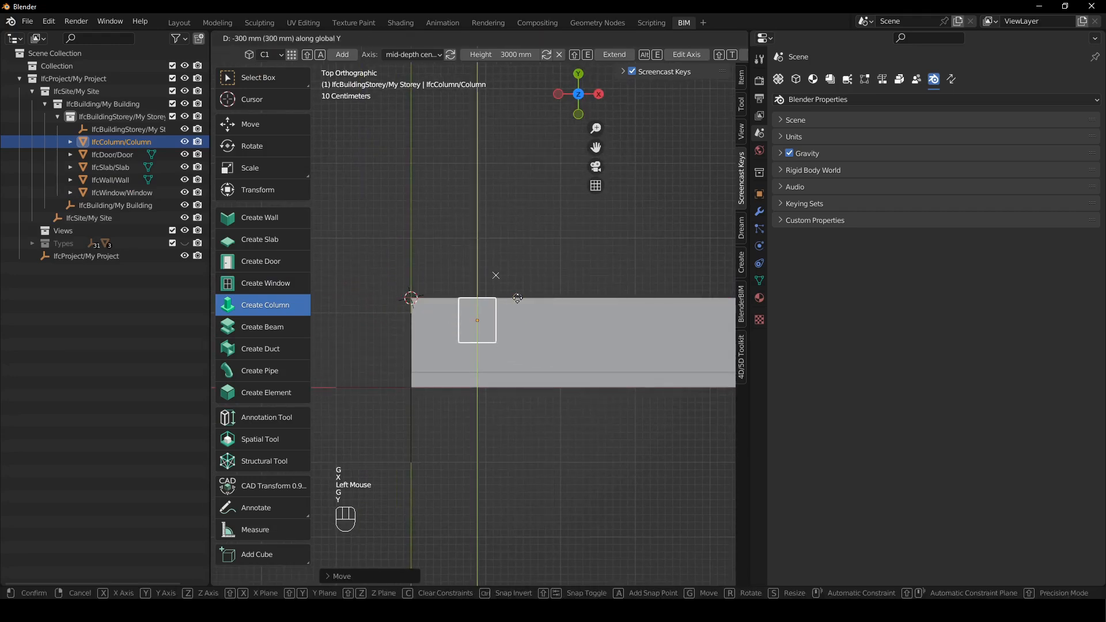
pyautogui.click(524, 325)
pyautogui.scroll(-2, 537, 192)
pyautogui.moveTo(537, 191); pyautogui.dragTo(579, 313, button='middle')
pyautogui.scroll(-1, 578, 312)
pyautogui.click(578, 316)
# Add a beam of type B1 at the slab's door-side end and move it to the top of the column.
pyautogui.keyDown('shift'); pyautogui.moveTo(501, 365); pyautogui.dragTo(524, 377, button='middle'); pyautogui.keyUp('shift')
pyautogui.moveTo(524, 377); pyautogui.dragTo(441, 404, button='middle')
pyautogui.keyDown('shift'); pyautogui.moveTo(441, 404); pyautogui.dragTo(410, 388, button='right'); pyautogui.keyUp('shift')
pyautogui.click(267, 329)
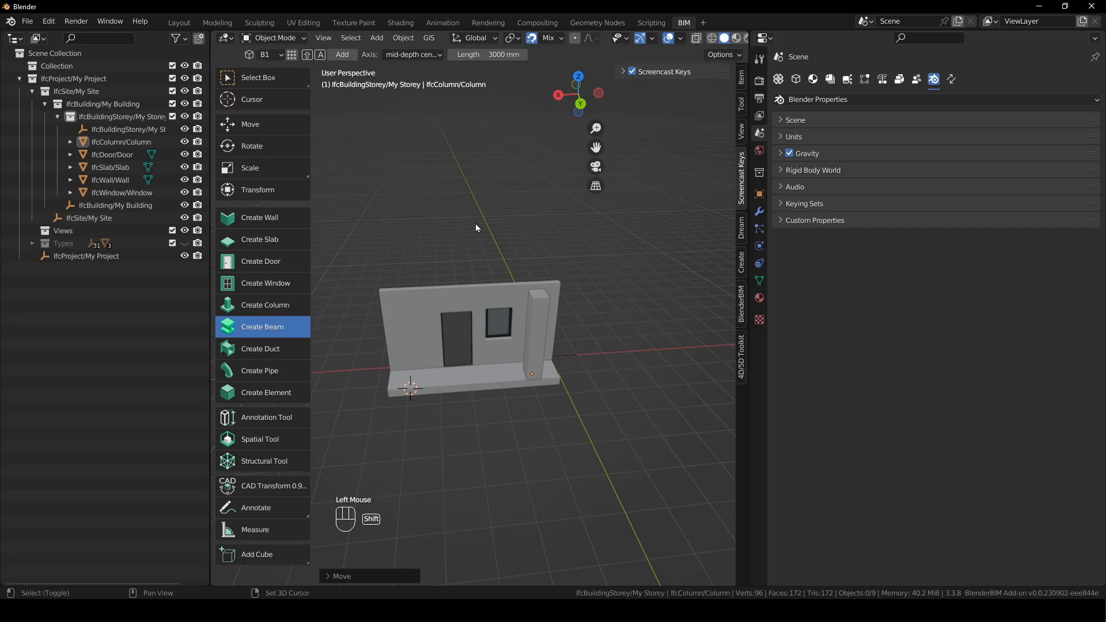
pyautogui.hotkey('shift', 'a')
pyautogui.keyDown('shift'); pyautogui.moveTo(464, 320); pyautogui.dragTo(576, 334, button='middle'); pyautogui.keyUp('shift')
pyautogui.press('g')
pyautogui.click(627, 291)
pyautogui.click(514, 219)
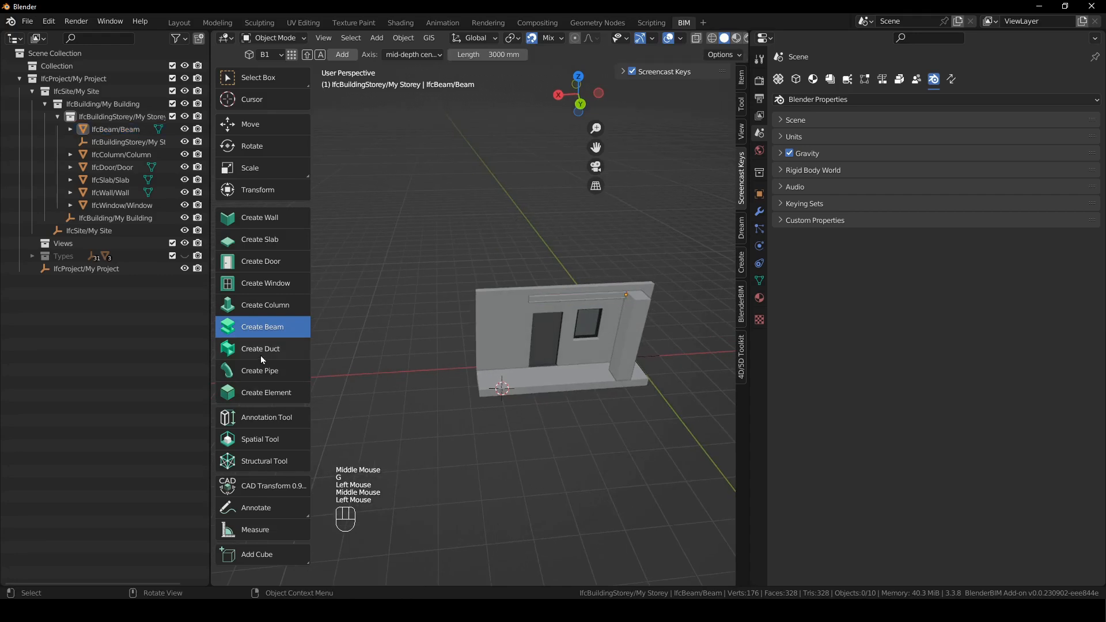
# Activate the Create Duct, Create Pipe and Create Element tools in turn to compare their settings.
pyautogui.click(261, 350)
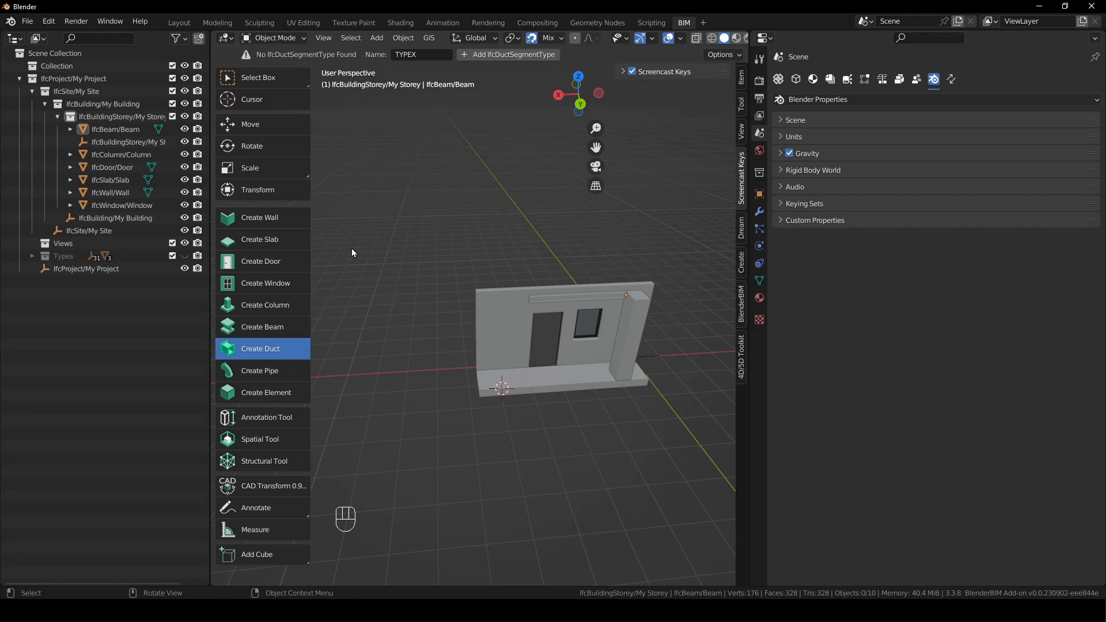
pyautogui.click(267, 375)
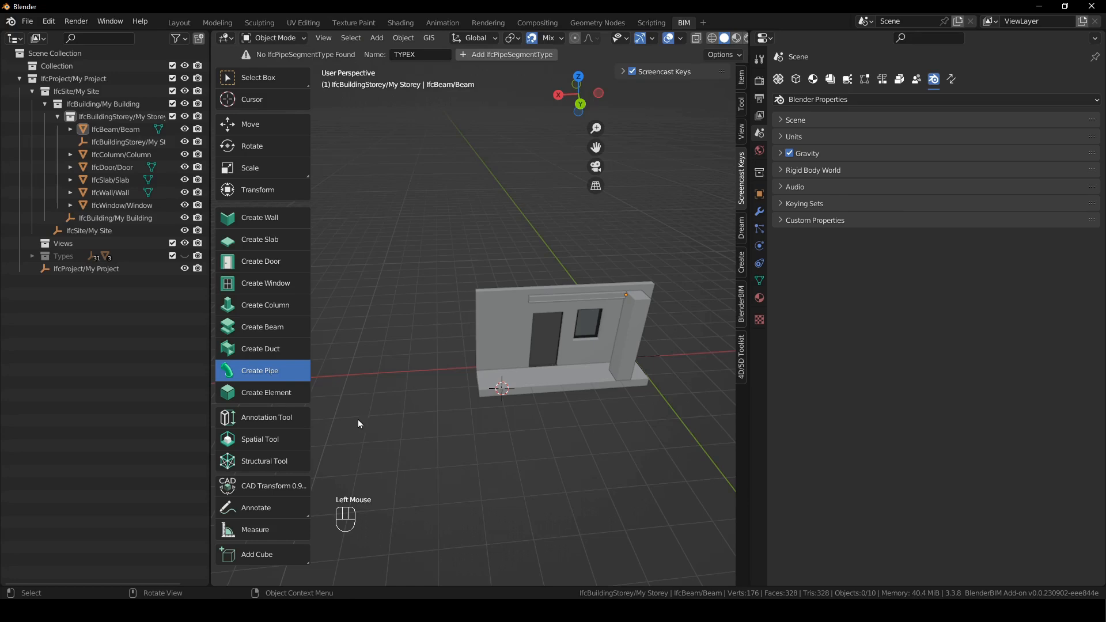
pyautogui.click(278, 398)
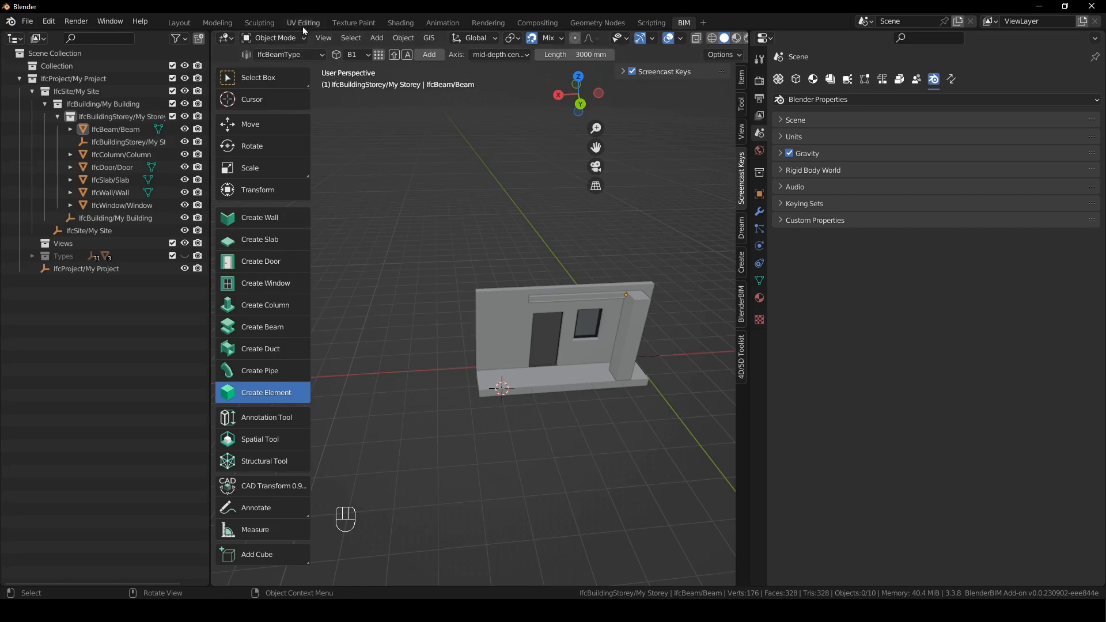
# View the construction classes of the Create Element tool and the full IFC class list of its type manager.
pyautogui.click(294, 55)
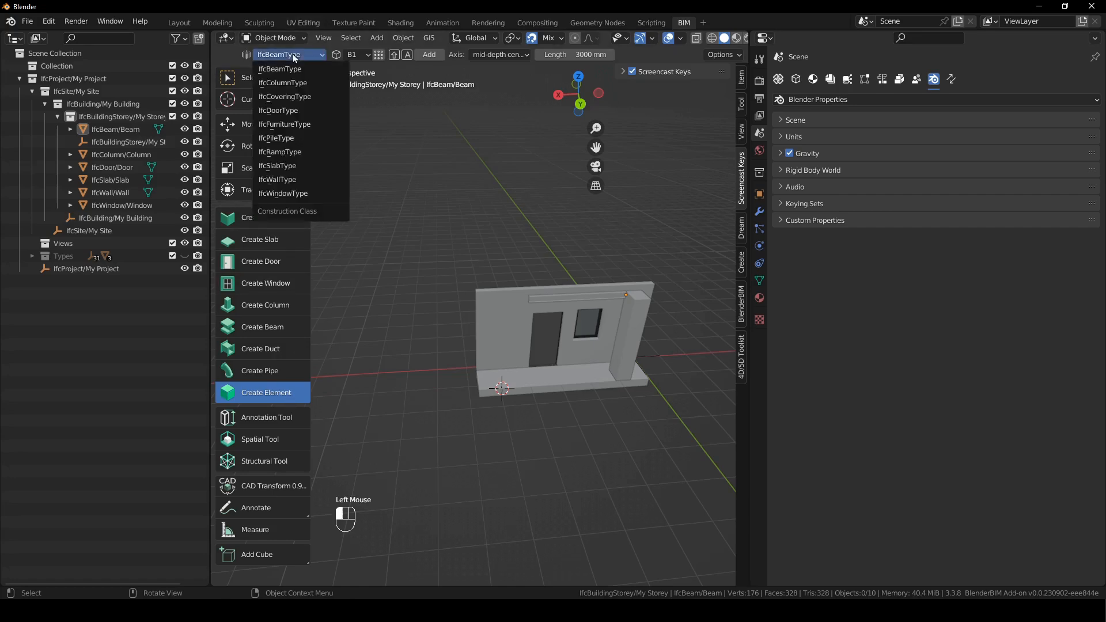
pyautogui.click(379, 54)
pyautogui.click(461, 63)
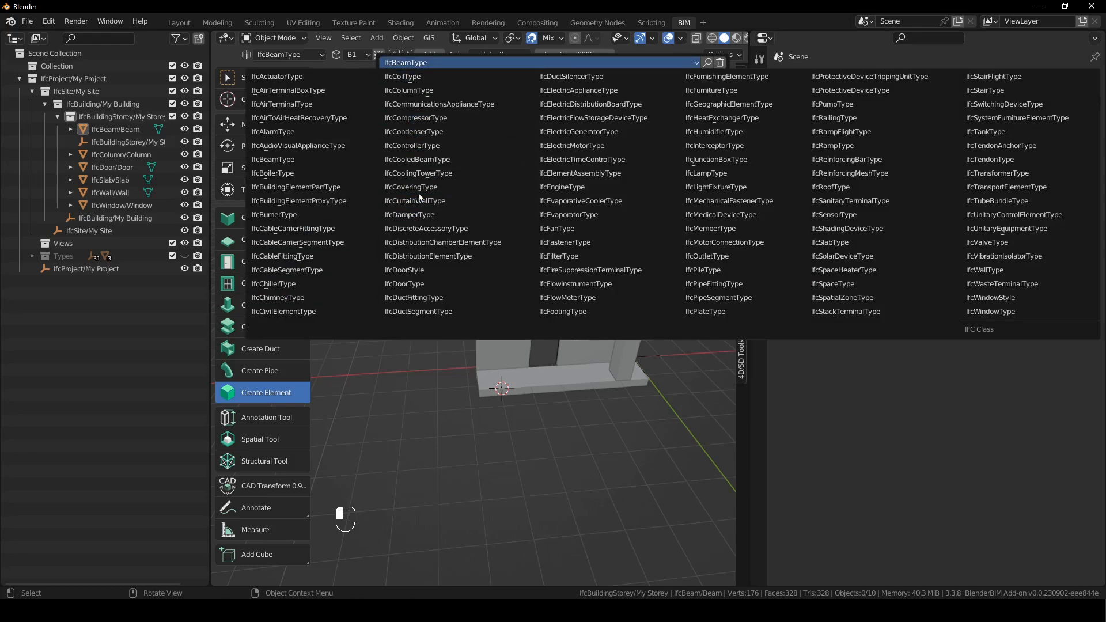
pyautogui.click(593, 62)
pyautogui.moveTo(554, 410); pyautogui.dragTo(540, 414, button='middle')
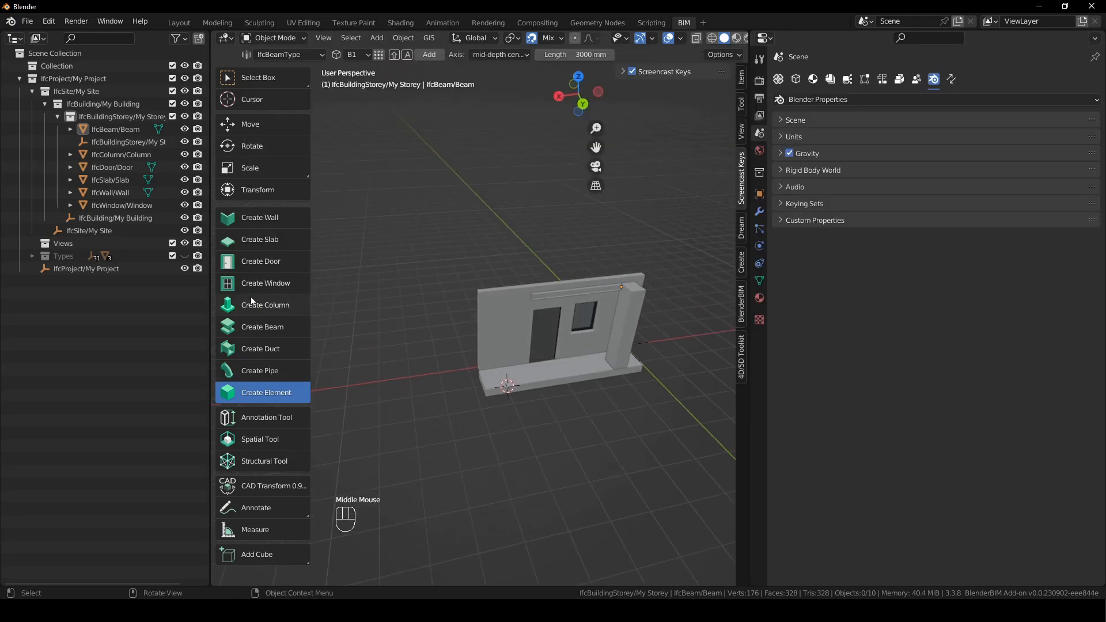
# Narrow the 3D view's toolbar to a single column of icons.
pyautogui.moveTo(503, 306); pyautogui.dragTo(549, 402, button='middle')
pyautogui.moveTo(310, 368); pyautogui.dragTo(244, 375)
pyautogui.moveTo(548, 360); pyautogui.dragTo(549, 360, button='middle')
# Switch to the browser and read the announcement's paragraph on the new workspace annotation tool.
pyautogui.hotkey('alt', 'Tab')
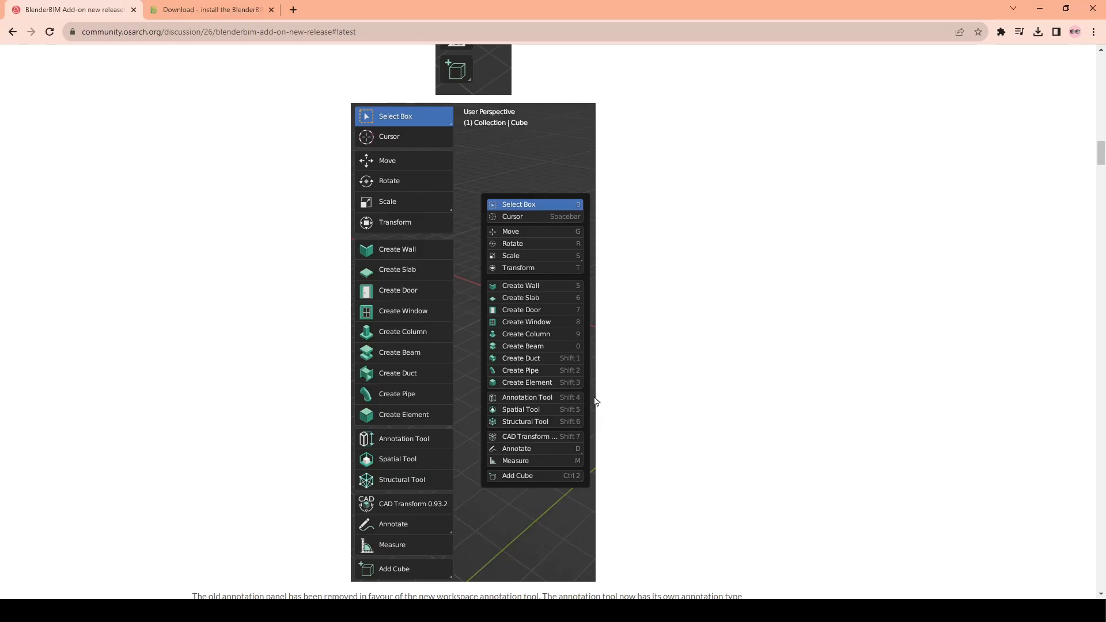
pyautogui.scroll(-7, 681, 340)
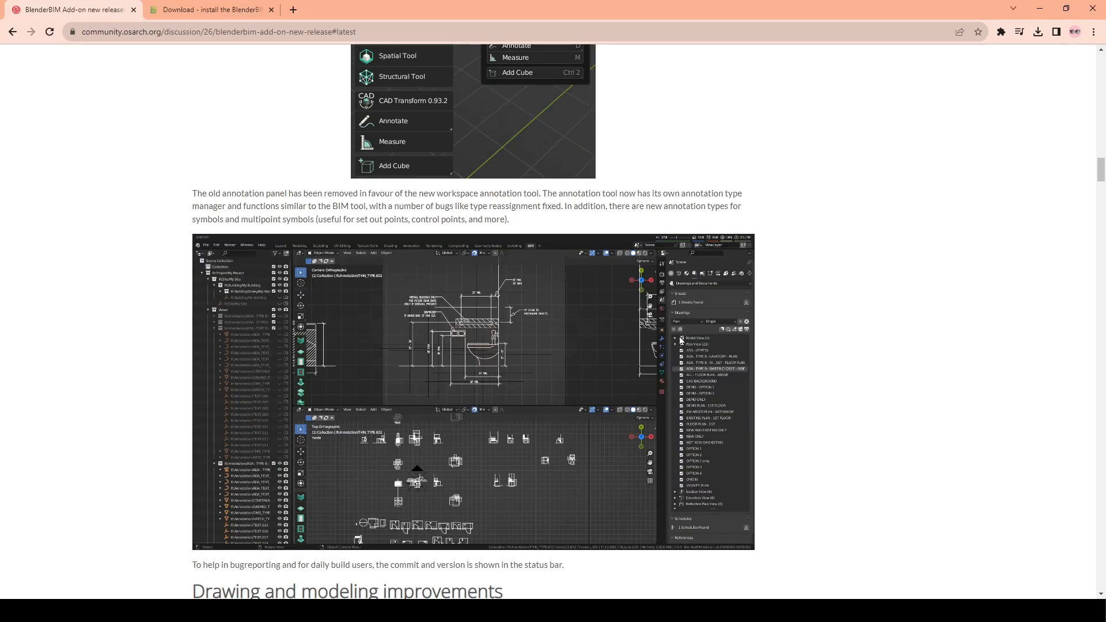
pyautogui.moveTo(203, 189)
pyautogui.mouseDown()
pyautogui.moveTo(523, 194)
pyautogui.moveTo(539, 207)
pyautogui.moveTo(634, 194)
pyautogui.moveTo(629, 207)
pyautogui.moveTo(699, 207)
pyautogui.moveTo(408, 219)
pyautogui.moveTo(332, 206)
pyautogui.moveTo(468, 207)
pyautogui.moveTo(519, 226)
pyautogui.moveTo(517, 212)
pyautogui.moveTo(720, 208)
pyautogui.moveTo(477, 198)
pyautogui.moveTo(292, 221)
pyautogui.moveTo(359, 221)
pyautogui.mouseUp()
pyautogui.moveTo(399, 221); pyautogui.dragTo(511, 223)
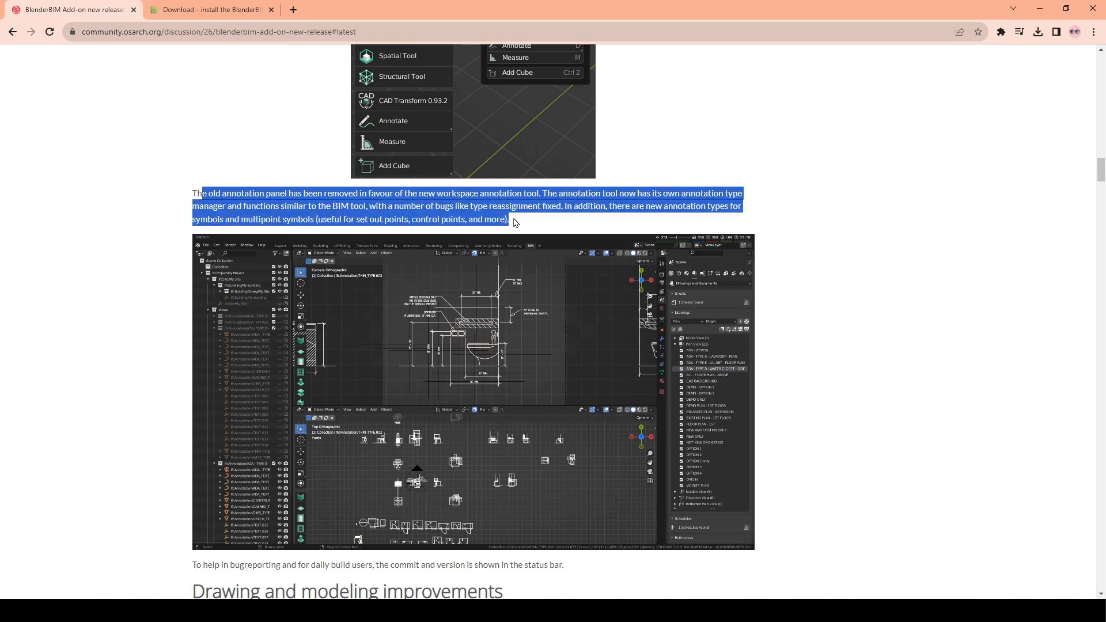
pyautogui.click(521, 223)
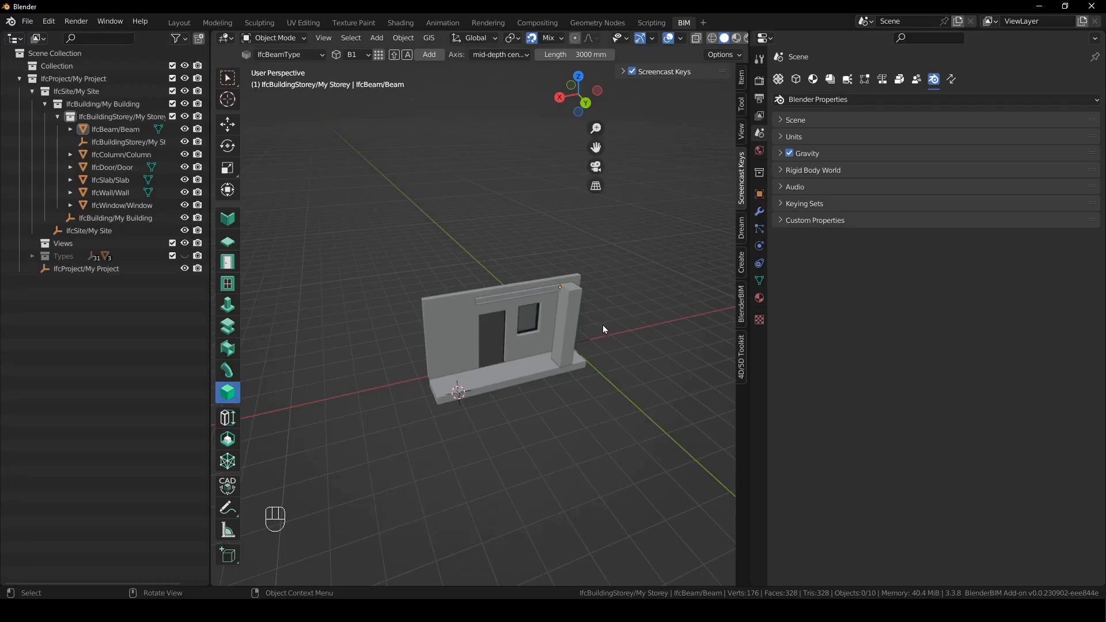
# Switch to Blender, activate the Annotation Tool, and widen the toolbar to show the tool names.
pyautogui.click(604, 327)
pyautogui.moveTo(434, 365); pyautogui.dragTo(416, 381, button='middle')
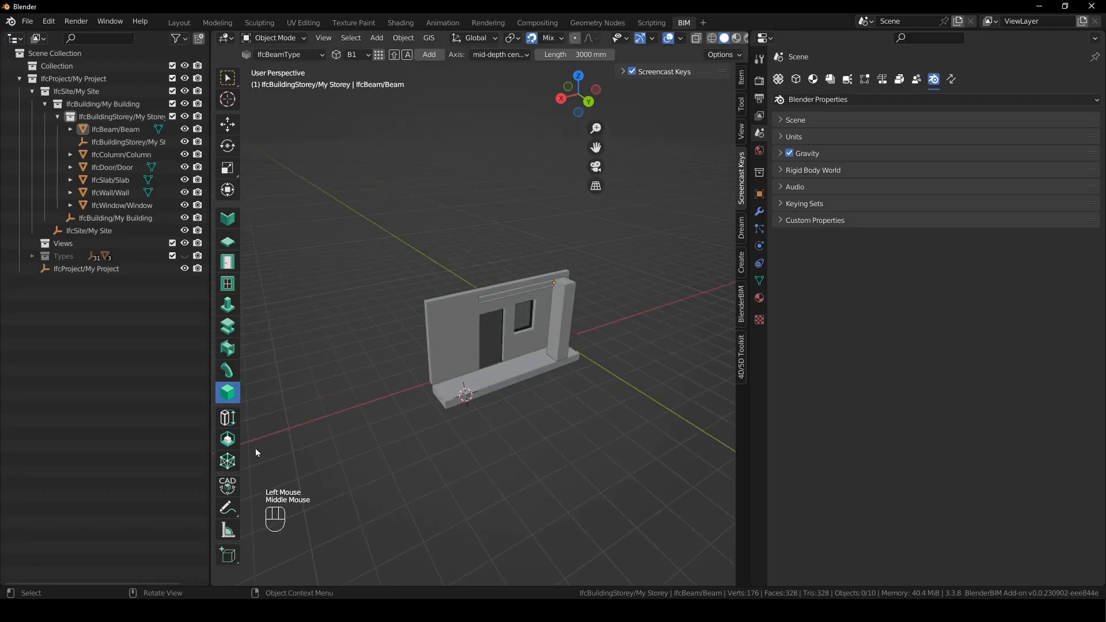
pyautogui.click(227, 418)
pyautogui.moveTo(252, 373); pyautogui.dragTo(313, 400)
pyautogui.moveTo(423, 220); pyautogui.dragTo(495, 248, button='middle')
pyautogui.keyDown('shift'); pyautogui.moveTo(579, 364); pyautogui.dragTo(538, 360, button='middle'); pyautogui.keyUp('shift')
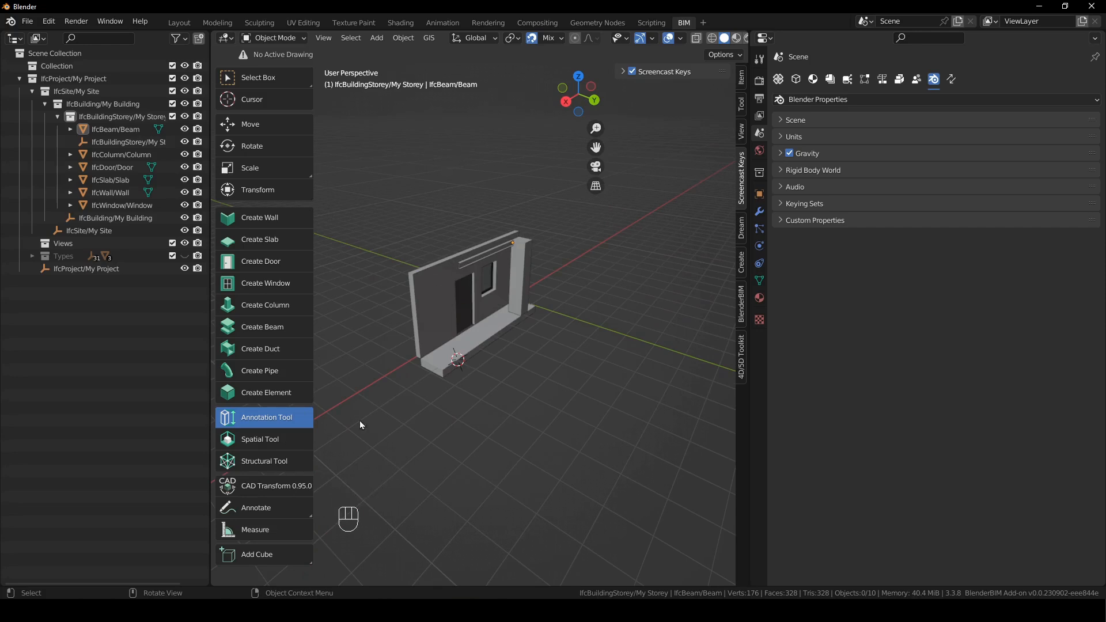
pyautogui.moveTo(527, 327)
pyautogui.keyDown('shift'); pyautogui.mouseDown(button='middle')
pyautogui.moveTo(641, 262)
pyautogui.moveTo(541, 330)
pyautogui.mouseUp(button='middle'); pyautogui.keyUp('shift')
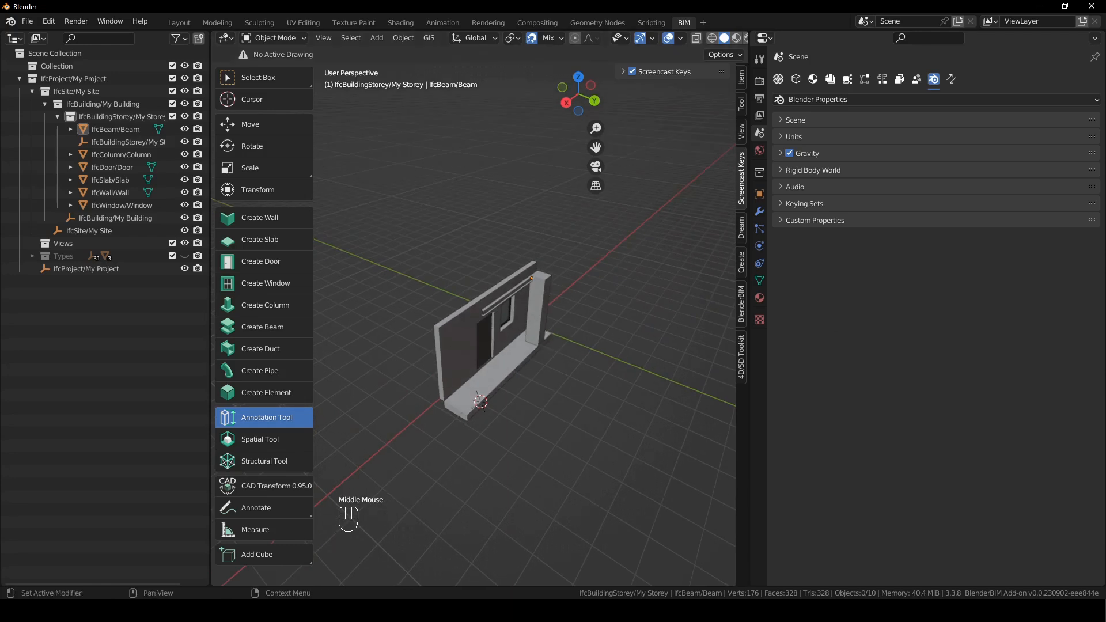
# Save the IFC project.
pyautogui.click(496, 326)
pyautogui.click(27, 22)
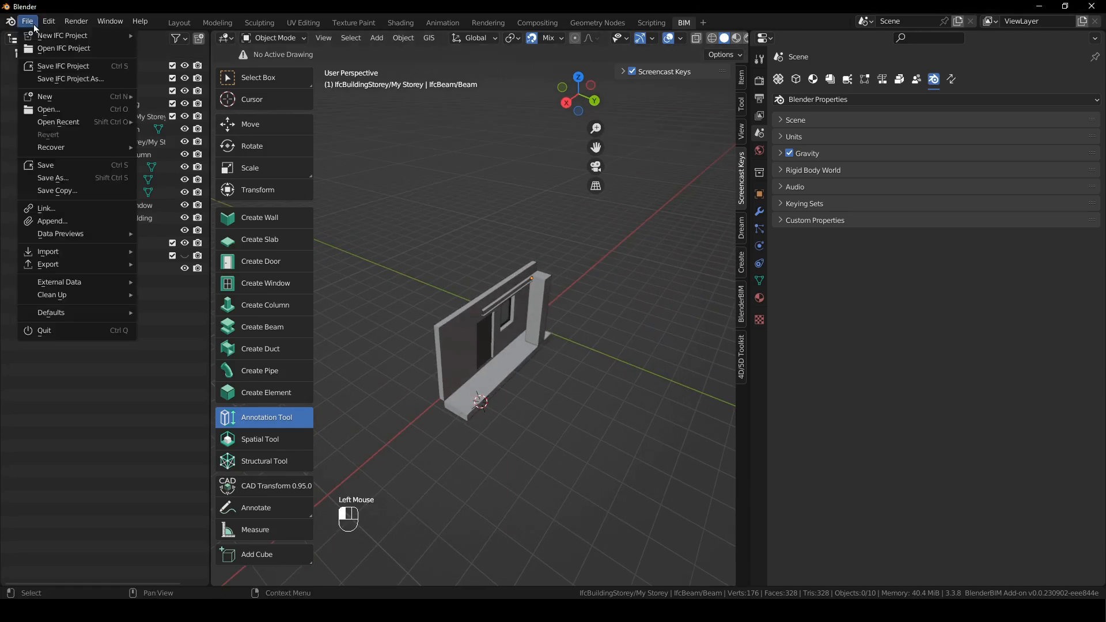
pyautogui.click(104, 69)
pyautogui.moveTo(620, 407); pyautogui.dragTo(602, 429, button='middle')
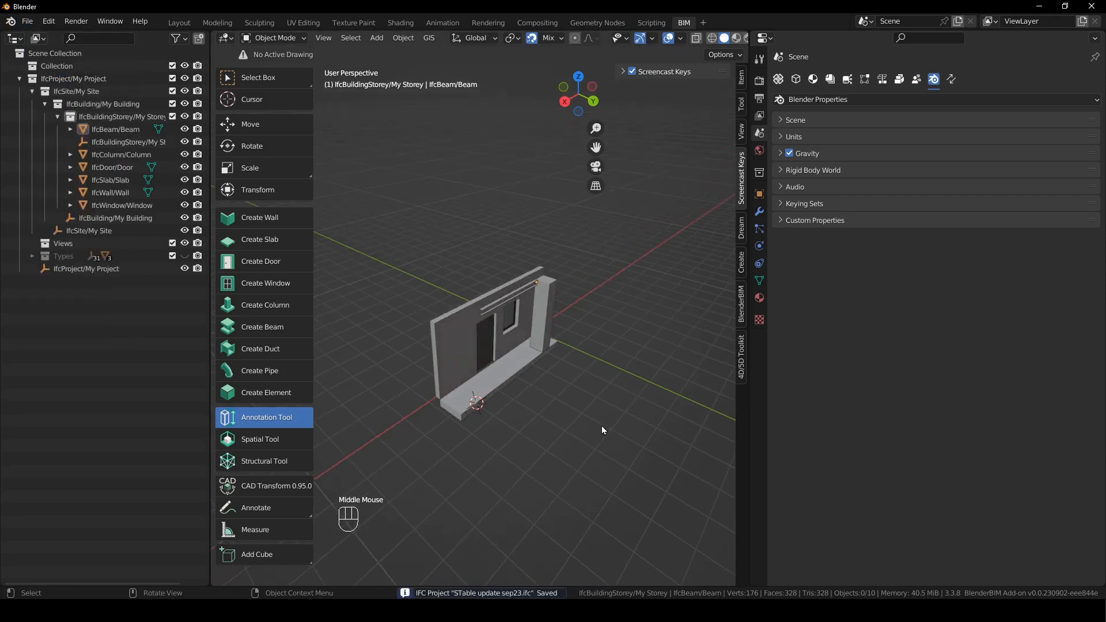
# Create a plan drawing located at My Storey in the Drawings and Documents properties.
pyautogui.click(831, 80)
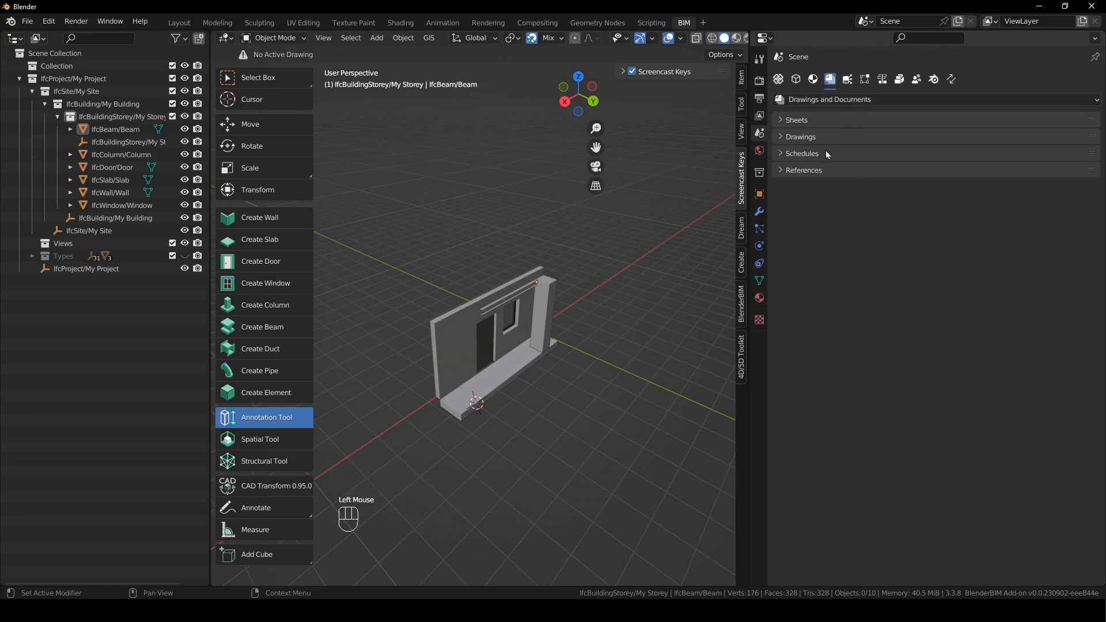
pyautogui.click(802, 138)
pyautogui.click(824, 137)
pyautogui.click(808, 141)
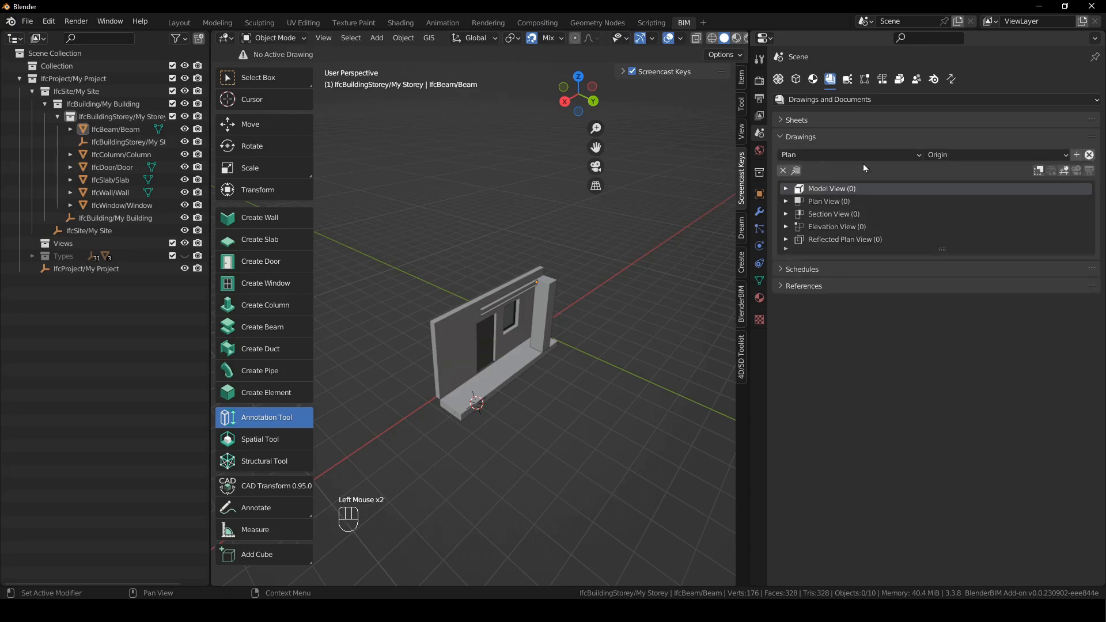
pyautogui.click(996, 154)
pyautogui.click(964, 186)
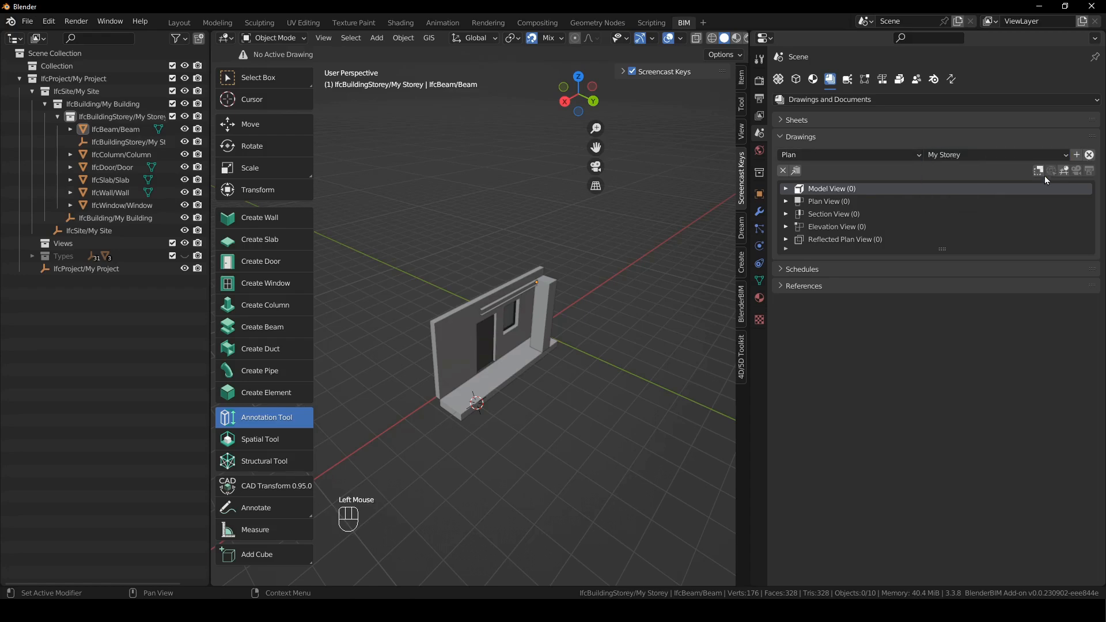
pyautogui.click(1075, 155)
# Enlarge the drawings list, expand Plan View, and activate the MY STOREY PLAN drawing.
pyautogui.scroll(-3, 550, 286)
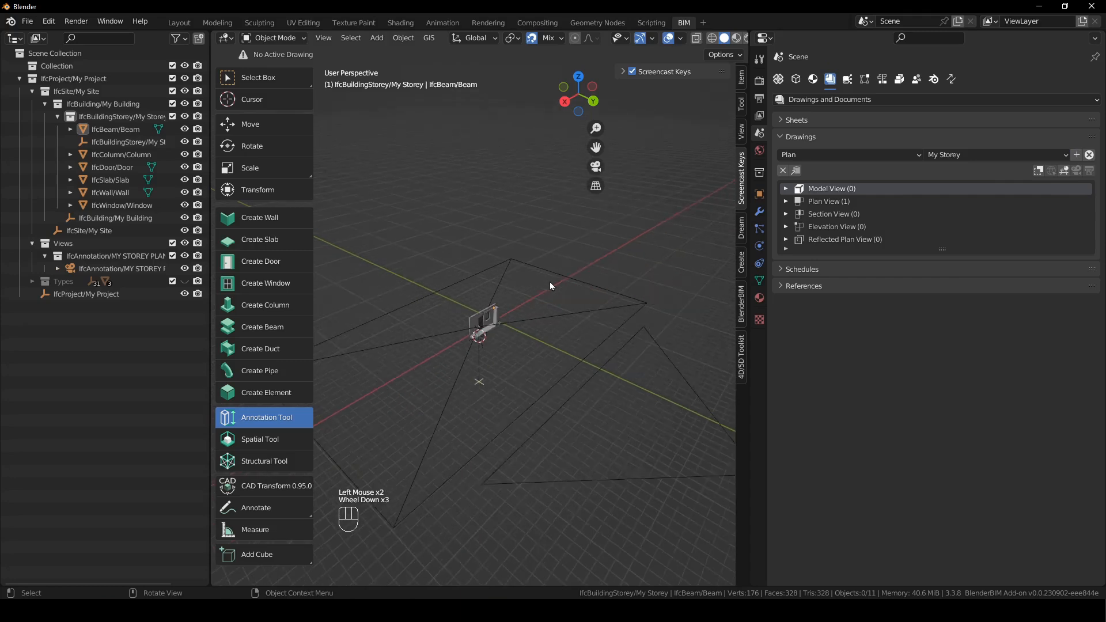
pyautogui.click(555, 323)
pyautogui.moveTo(555, 322); pyautogui.dragTo(518, 319, button='middle')
pyautogui.moveTo(947, 250); pyautogui.dragTo(943, 464)
pyautogui.click(785, 201)
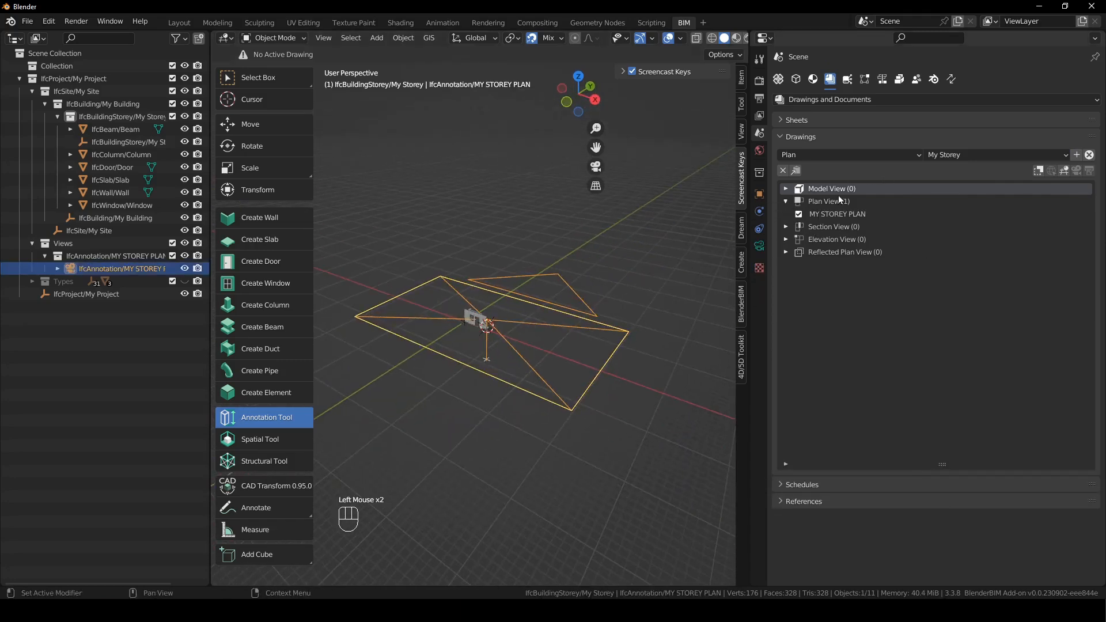
pyautogui.click(854, 215)
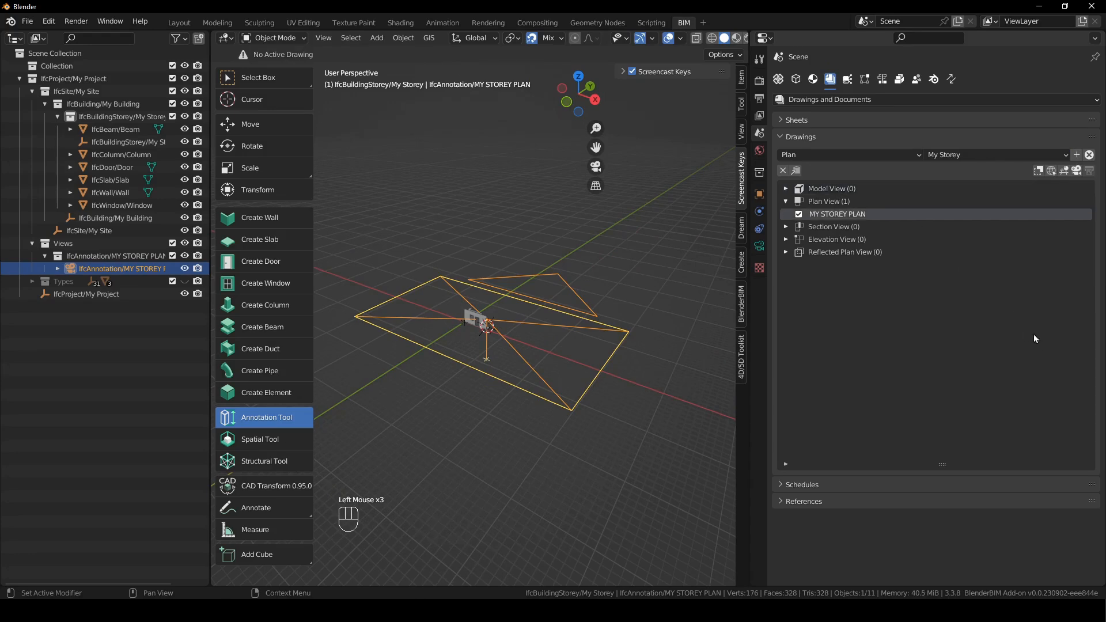
pyautogui.click(1076, 175)
pyautogui.click(625, 292)
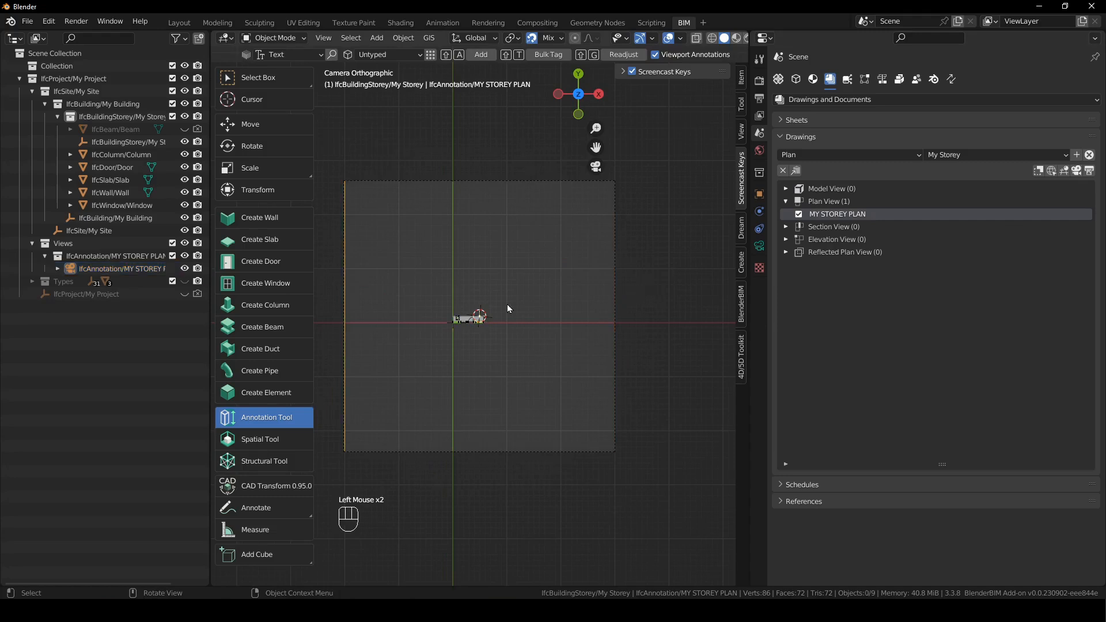
# Set the MY STOREY PLAN camera's orthographic scale to 10.
pyautogui.keyDown('shift'); pyautogui.moveTo(518, 314); pyautogui.dragTo(555, 337, button='middle'); pyautogui.keyUp('shift')
pyautogui.click(650, 311)
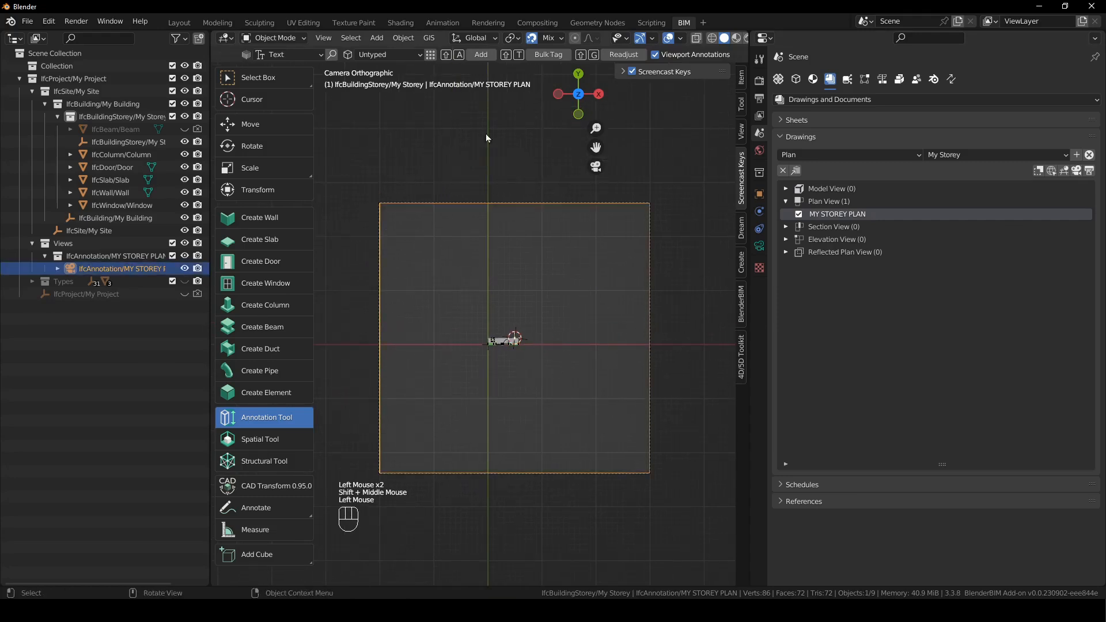
pyautogui.click(759, 246)
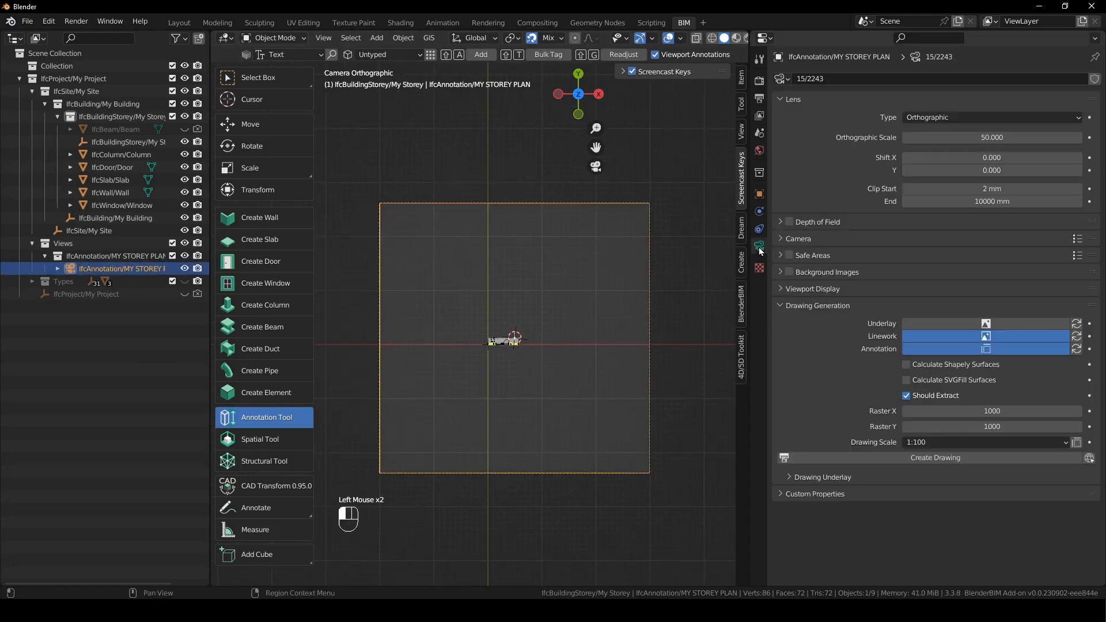
pyautogui.doubleClick(993, 139)
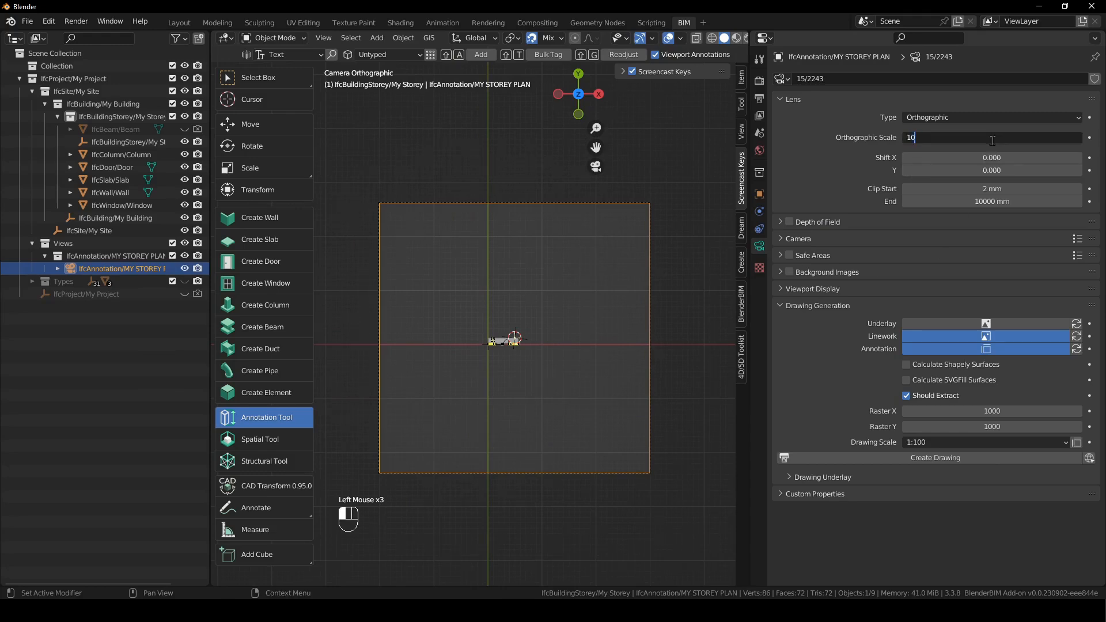
pyautogui.write('10')
pyautogui.press('Return')
# Move the plan camera along the global X axis without snapping so its frame surrounds the building, and re-enable snapping.
pyautogui.click(593, 263)
pyautogui.click(650, 264)
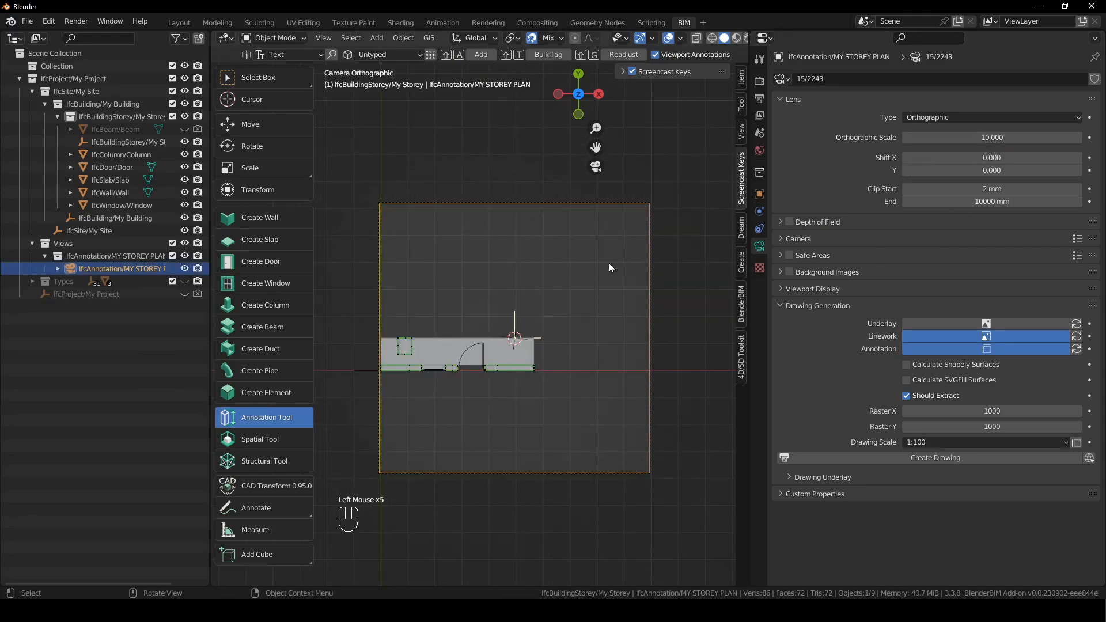
pyautogui.click(531, 37)
pyautogui.press('g')
pyautogui.press('x')
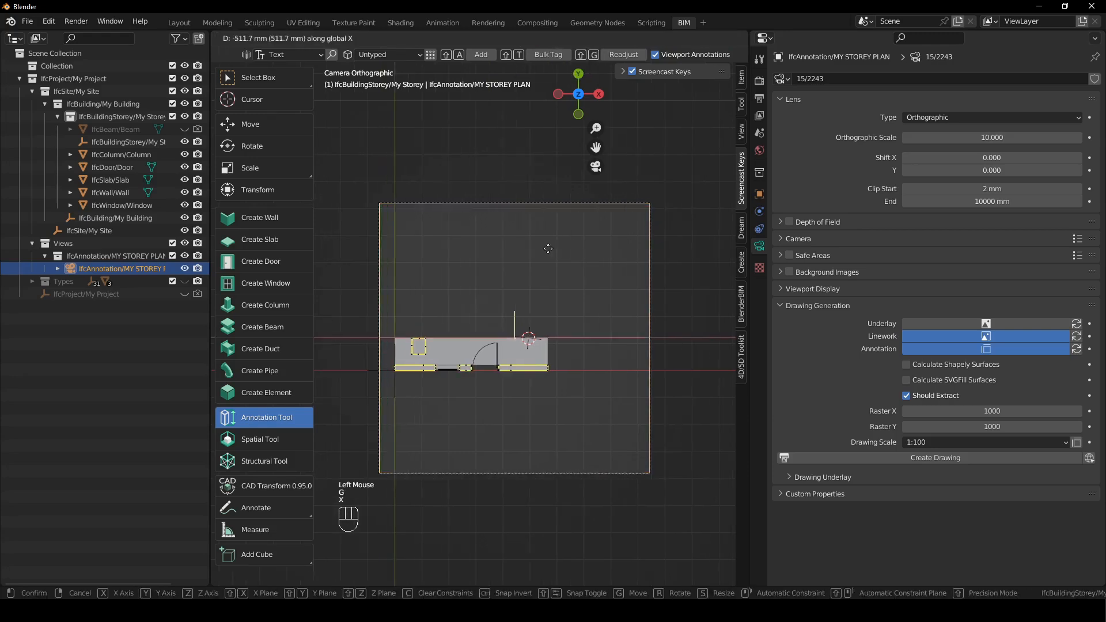
pyautogui.click(513, 247)
pyautogui.click(531, 37)
pyautogui.click(664, 209)
pyautogui.scroll(1, 547, 379)
pyautogui.keyDown('shift'); pyautogui.moveTo(547, 379); pyautogui.dragTo(547, 358, button='middle'); pyautogui.keyUp('shift')
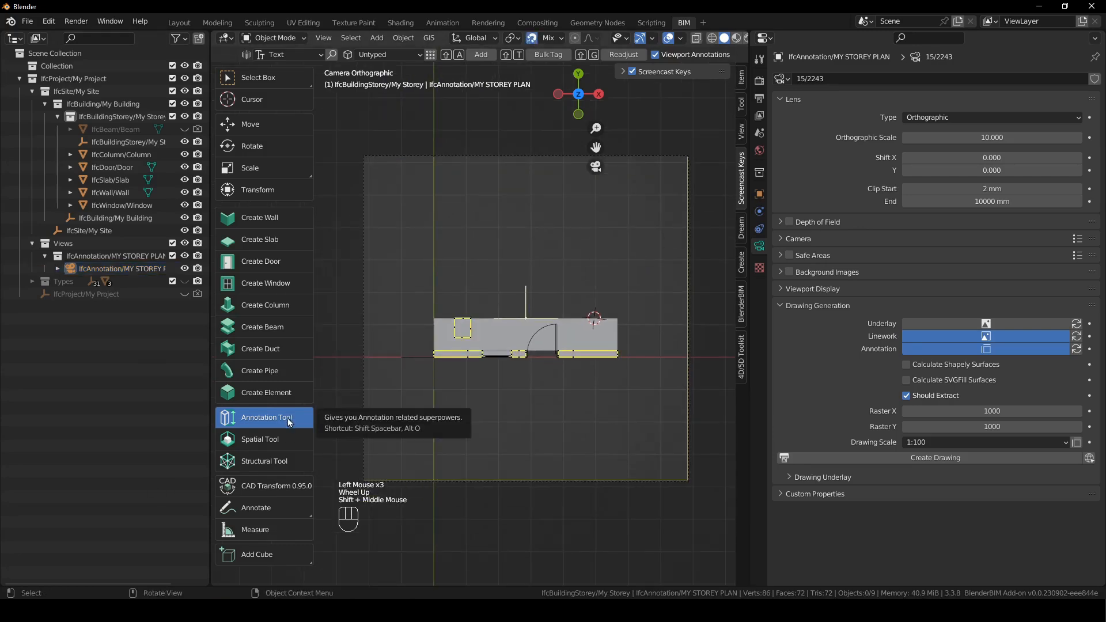
# Switch to the browser and read the announcement's sentence on the removal of the old annotation panel.
pyautogui.click(286, 415)
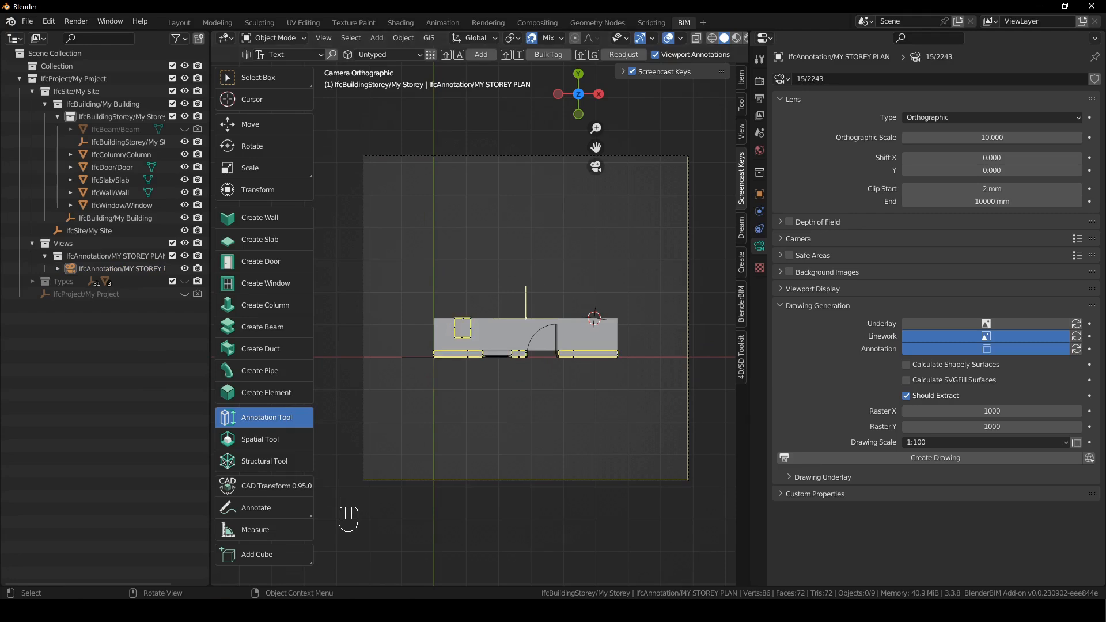
pyautogui.hotkey('alt', 'Tab')
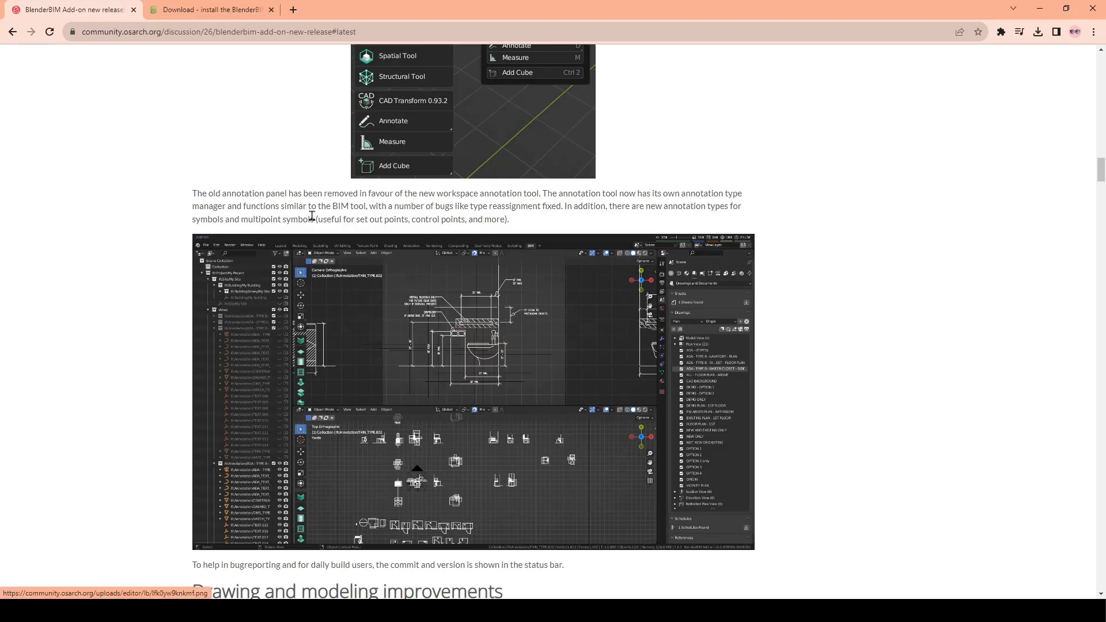
pyautogui.moveTo(210, 194); pyautogui.dragTo(299, 192)
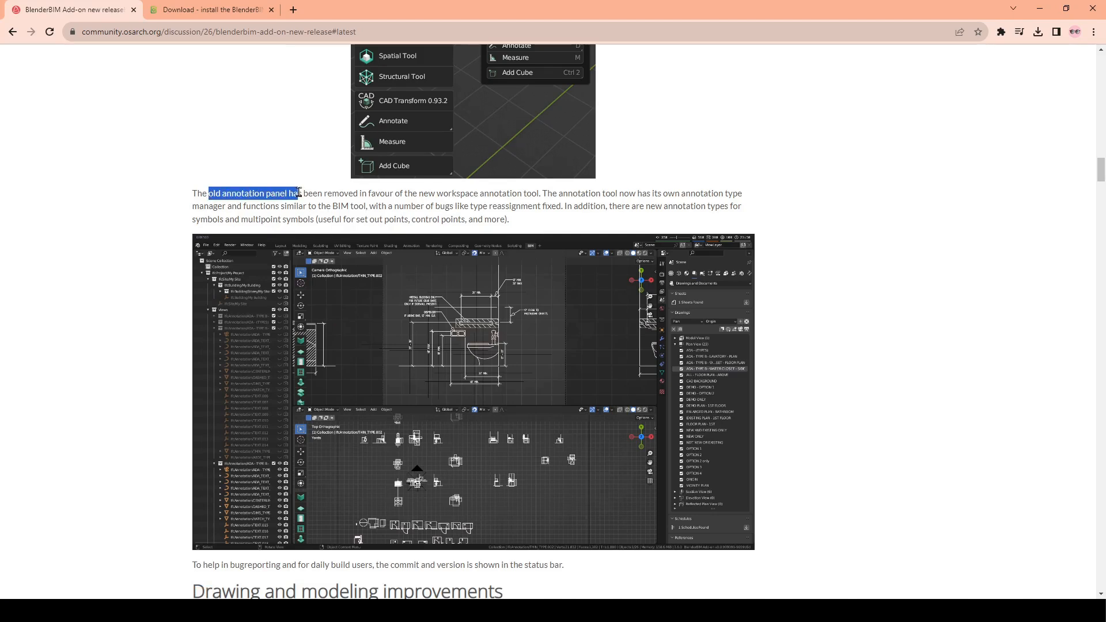
# Switch to Blender and view the BlenderBIM panels in the 3D view's sidebar.
pyautogui.hotkey('alt', 'Tab')
pyautogui.click(713, 398)
pyautogui.press('n')
pyautogui.press('n')
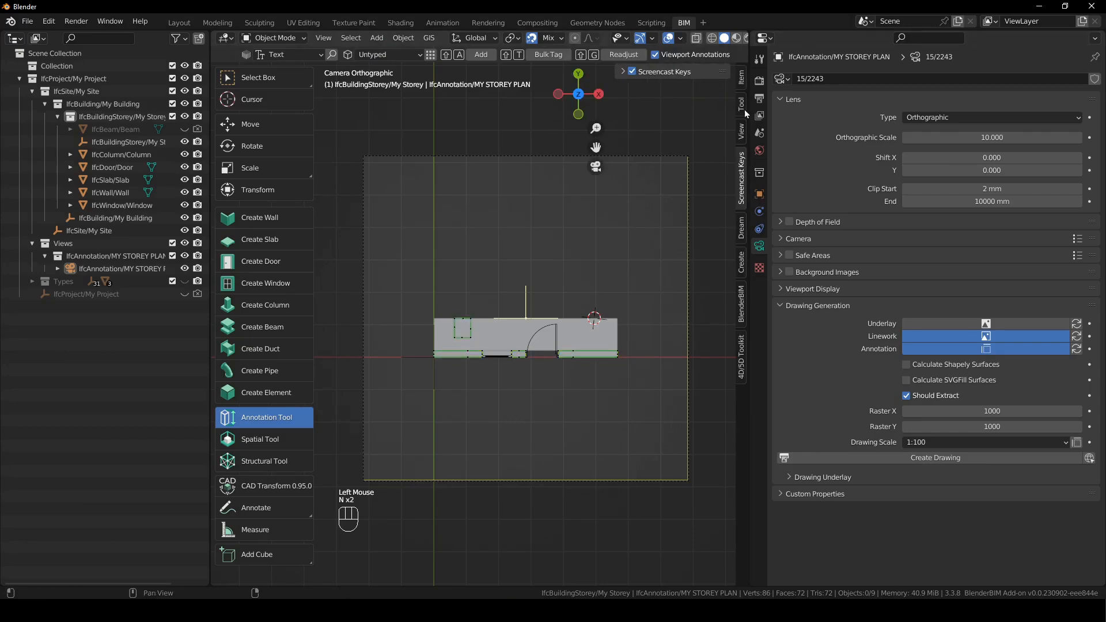
pyautogui.click(742, 317)
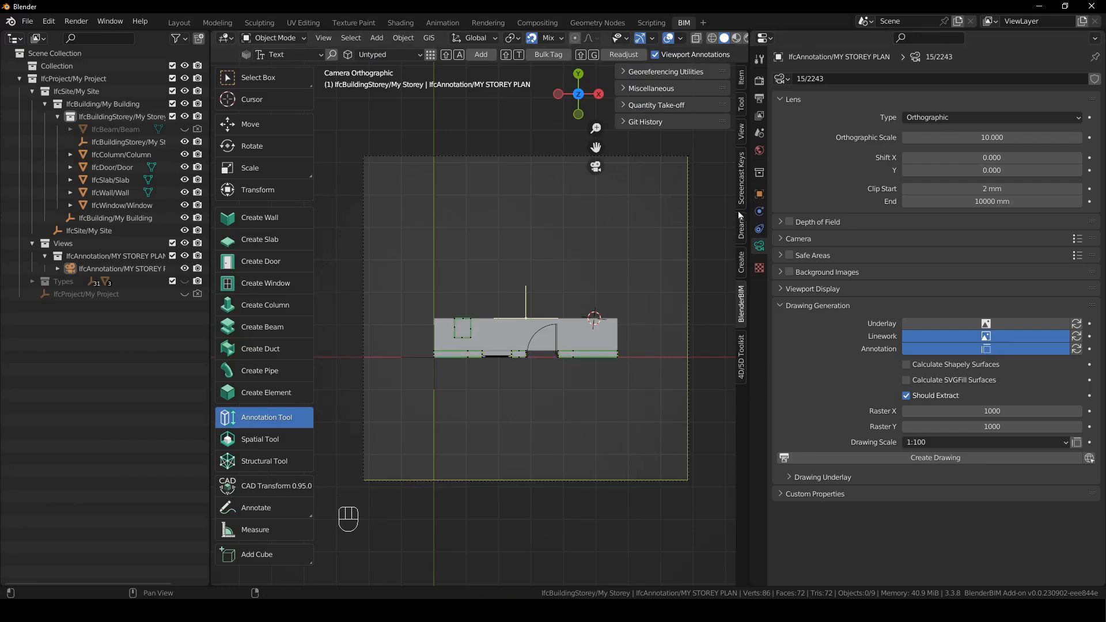
# View the annotation object types in the scene's drawing setup, and switch to the browser to view the announcement's annotation screenshot.
pyautogui.click(760, 135)
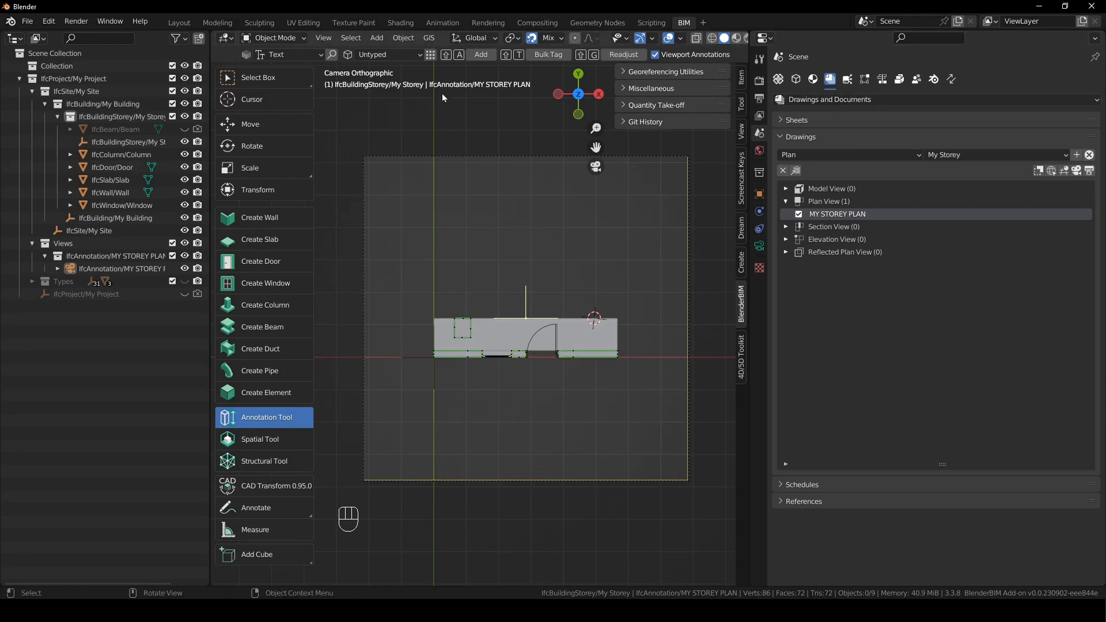
pyautogui.click(303, 55)
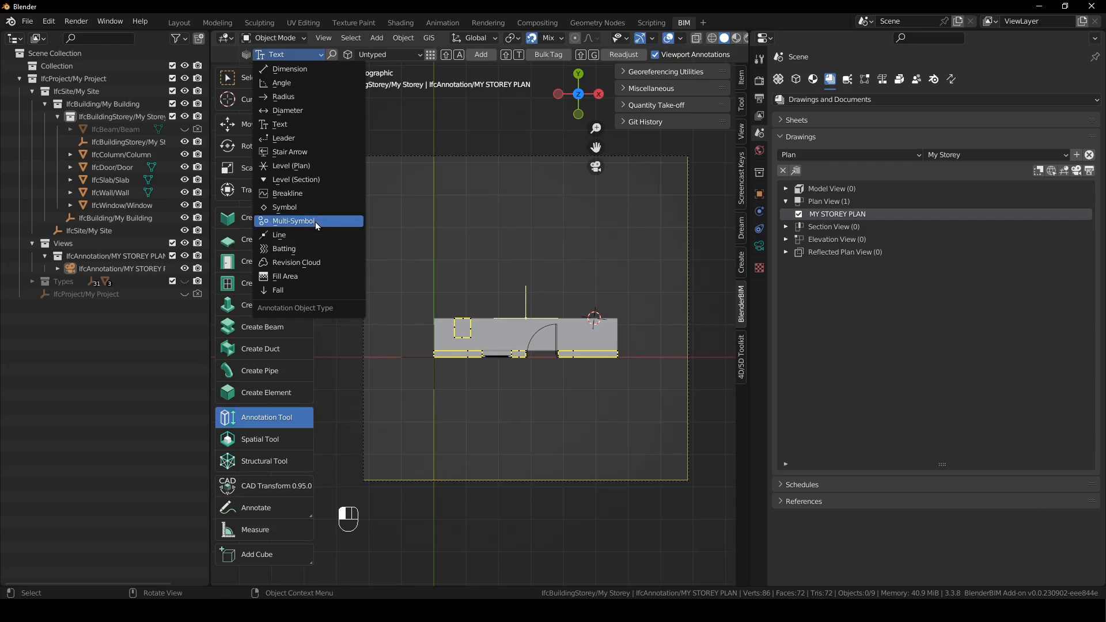
pyautogui.hotkey('alt', 'Tab')
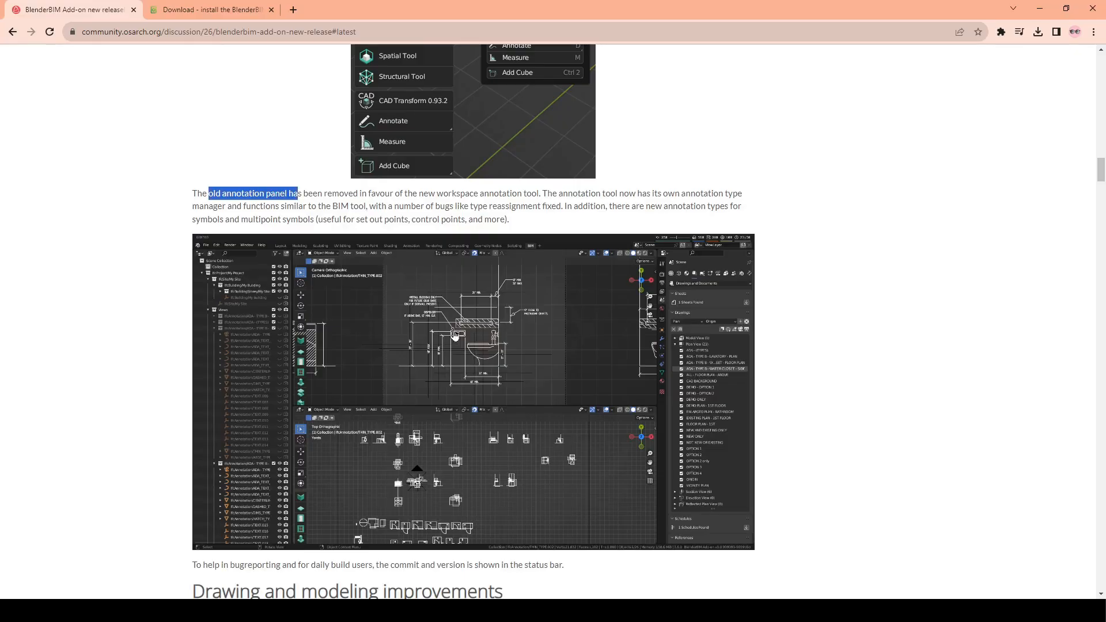
pyautogui.scroll(-1, 525, 217)
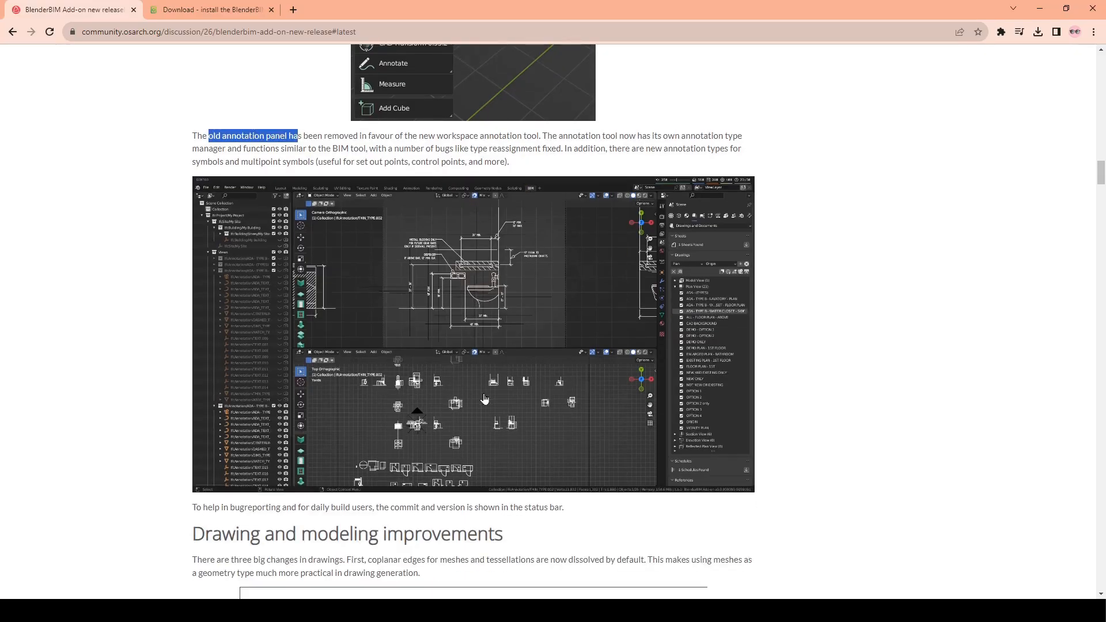
pyautogui.scroll(-1, 484, 397)
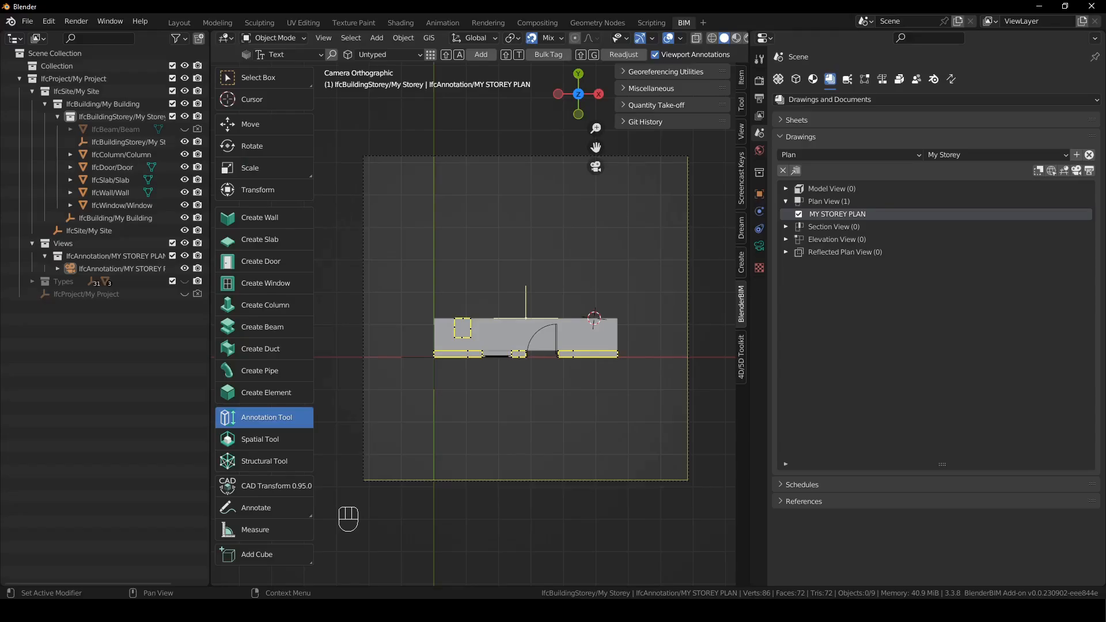
# In Blender, choose Dimension as the annotation object type and add an untyped dimension to the plan.
pyautogui.click(295, 56)
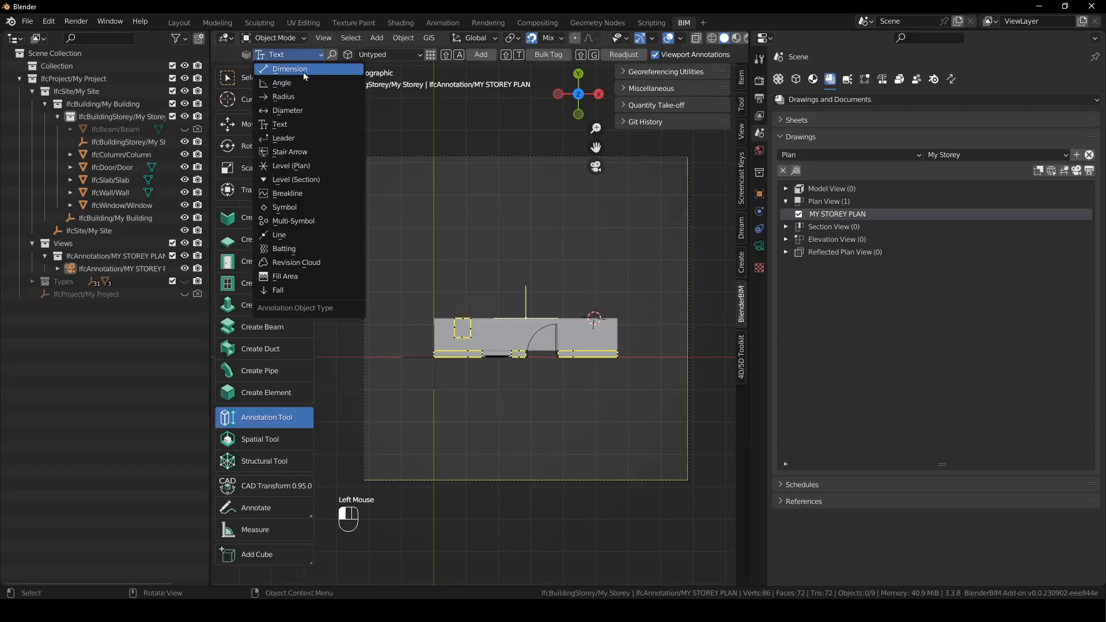
pyautogui.click(303, 70)
pyautogui.scroll(2, 530, 221)
pyautogui.click(486, 213)
pyautogui.scroll(-1, 380, 216)
pyautogui.click(384, 54)
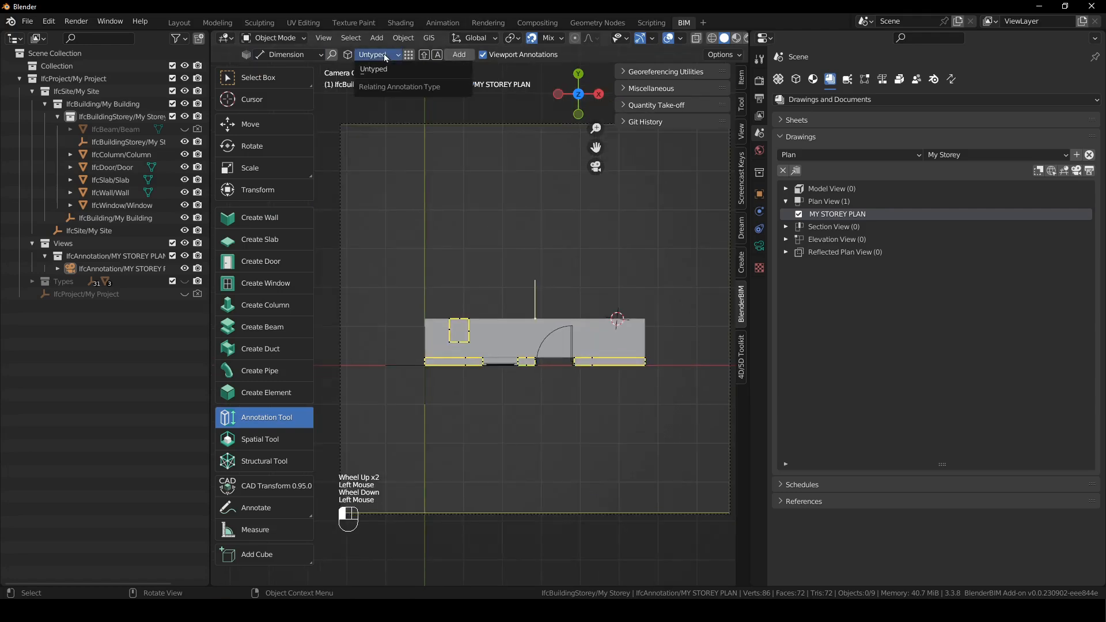
pyautogui.click(528, 209)
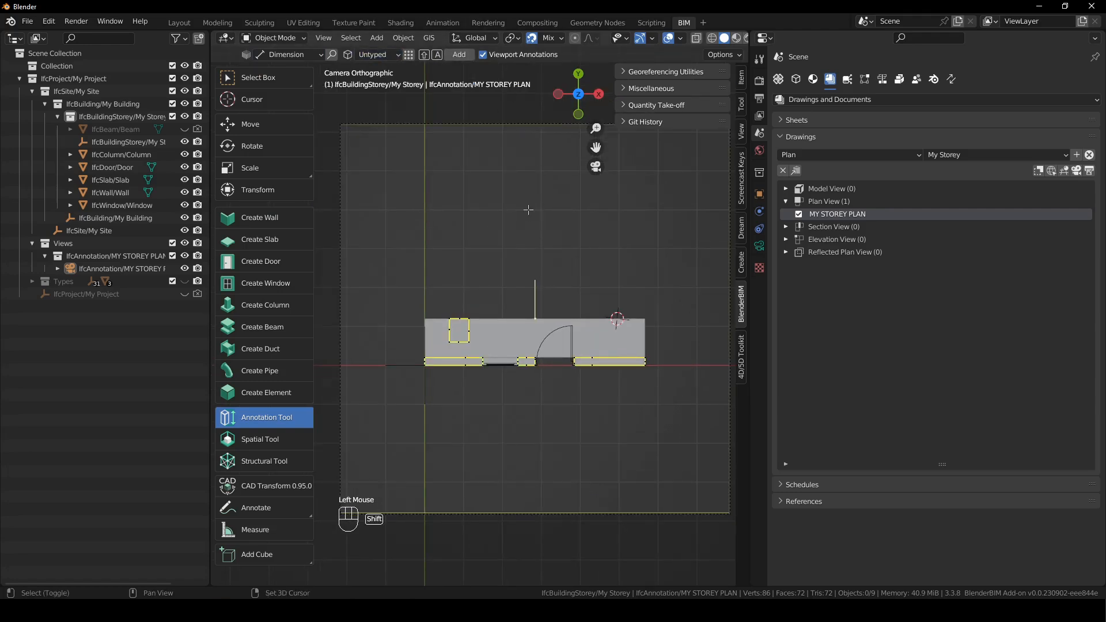
pyautogui.hotkey('shift', 'a')
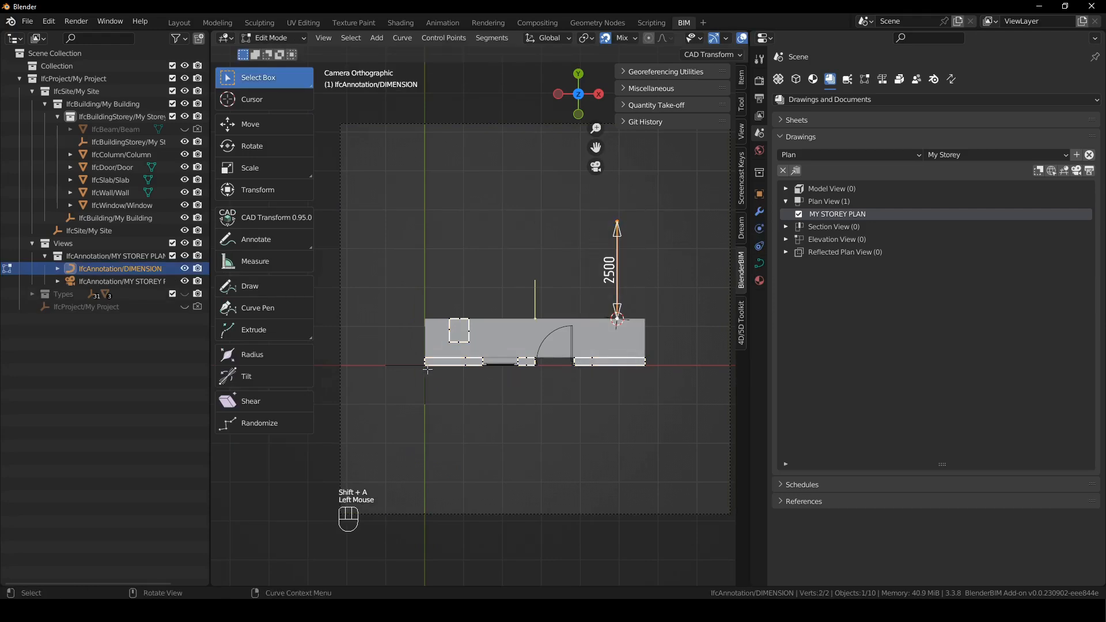
# Snap the dimension to the building's lower-left corner and offset it along negative X, clear of the building.
pyautogui.press('g')
pyautogui.click(426, 369)
pyautogui.press('g')
pyautogui.press('x')
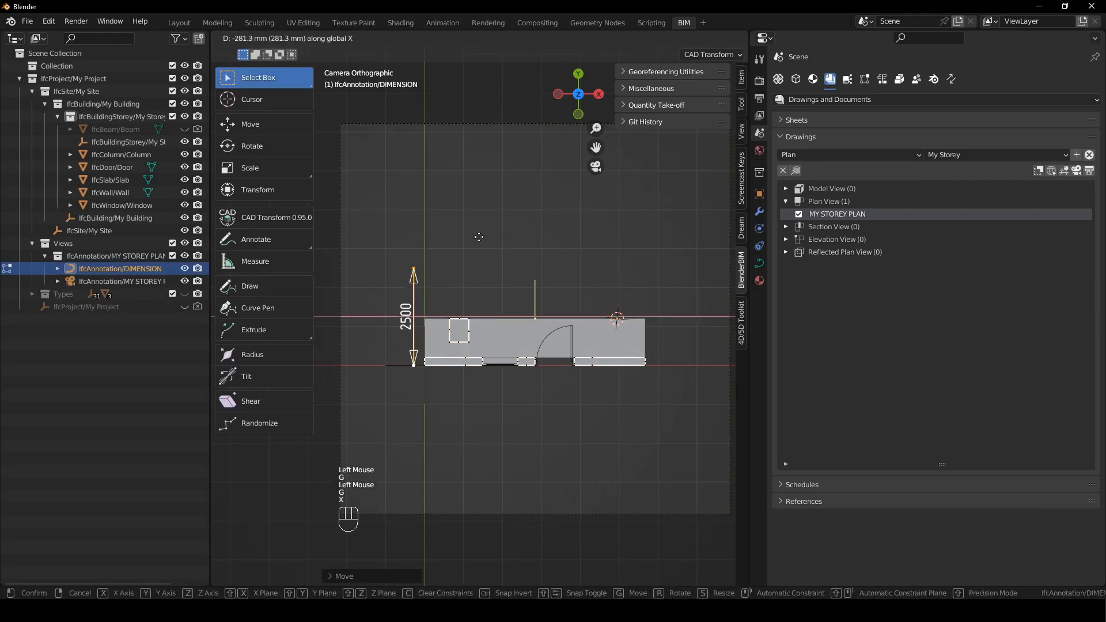
pyautogui.click(454, 248)
# Move the dimension's upper point down 1300 mm along Y onto the slab's upper edge and leave Edit Mode.
pyautogui.click(408, 298)
pyautogui.press('g')
pyautogui.press('y')
pyautogui.click(428, 316)
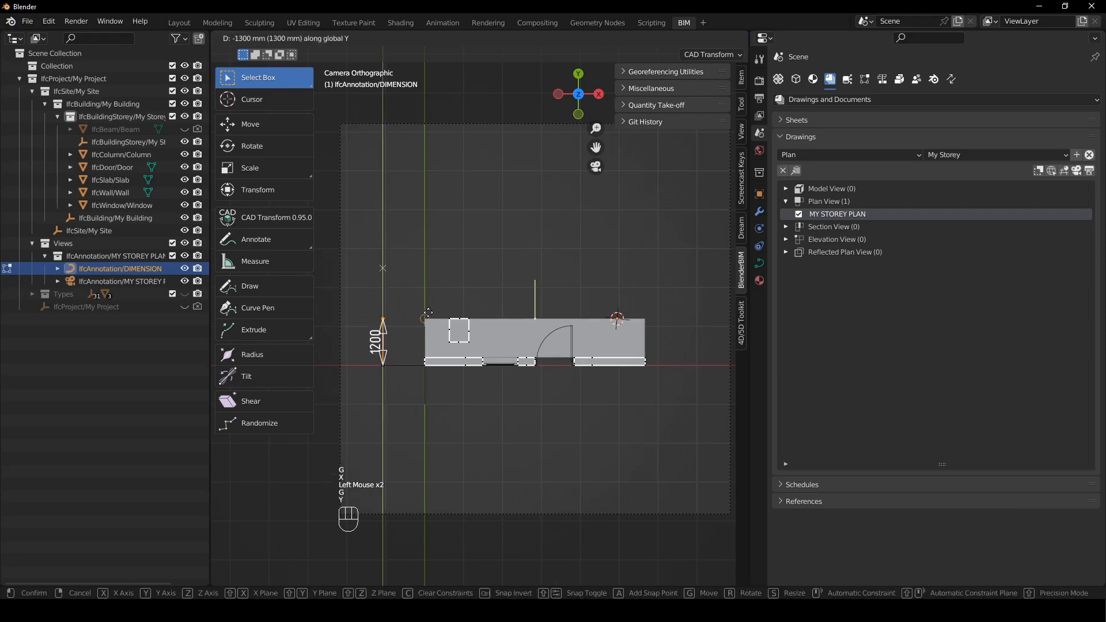
pyautogui.press('Tab')
pyautogui.click(510, 299)
pyautogui.click(524, 247)
# Choose Angle as the annotation type, place the 3D cursor on the slab's upper-left corner, and add an angle annotation there.
pyautogui.keyDown('shift'); pyautogui.moveTo(524, 247); pyautogui.dragTo(512, 276, button='middle'); pyautogui.keyUp('shift')
pyautogui.click(286, 54)
pyautogui.click(309, 84)
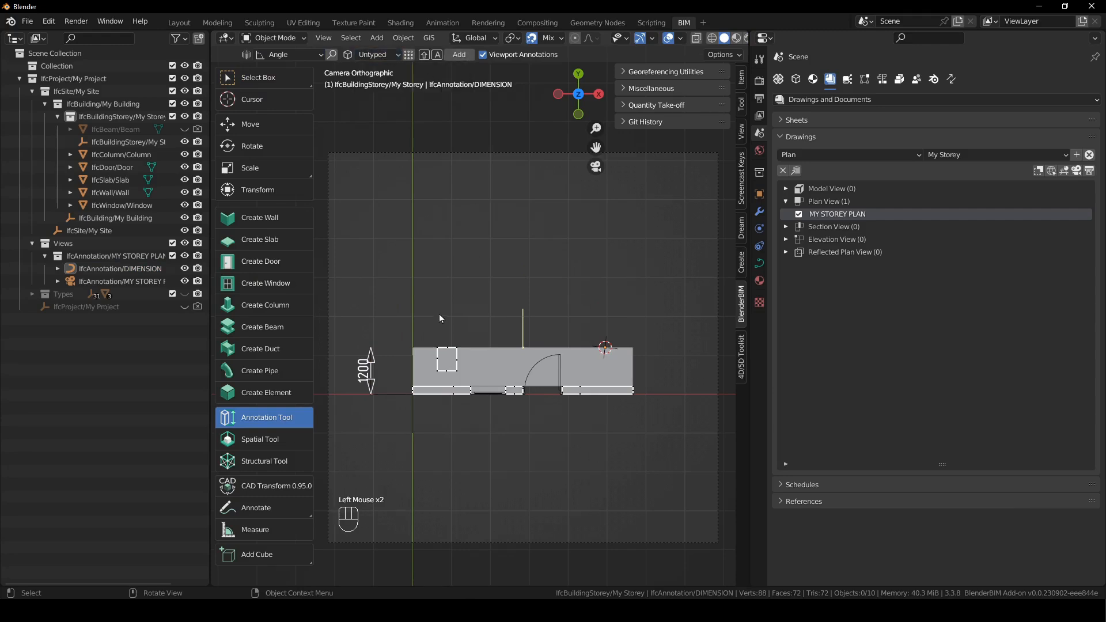
pyautogui.keyDown('shift'); pyautogui.rightClick(413, 347); pyautogui.keyUp('shift')
pyautogui.hotkey('shift', 'a')
pyautogui.click(444, 331)
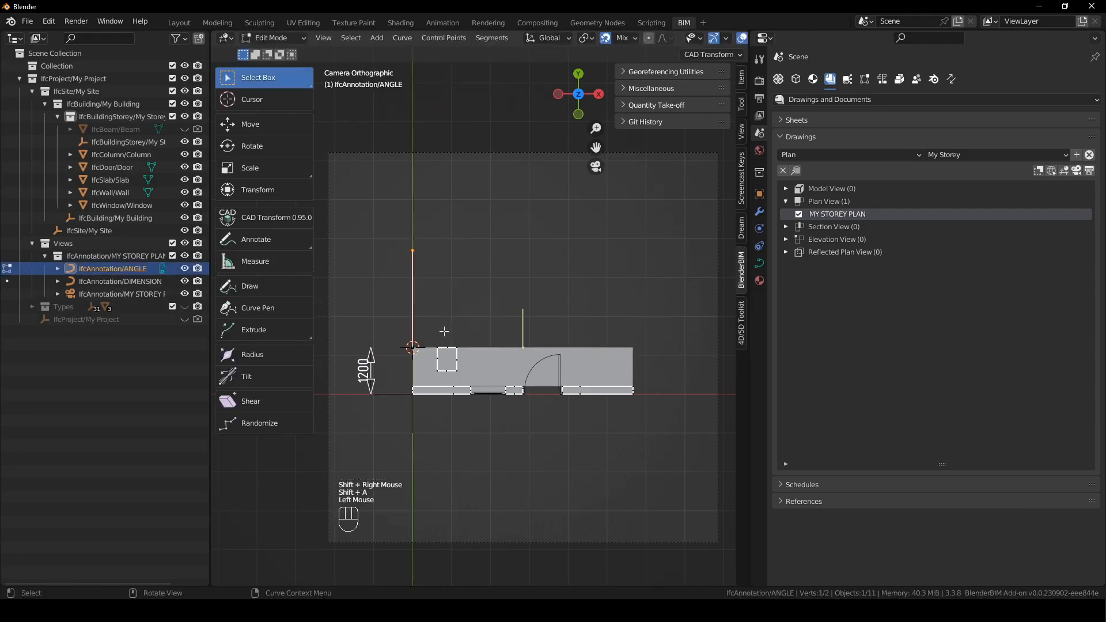
# Extrude the angle annotation's upper point about 1347 mm along global X to form its second leg.
pyautogui.moveTo(388, 199); pyautogui.dragTo(445, 264)
pyautogui.press('e')
pyautogui.press('x')
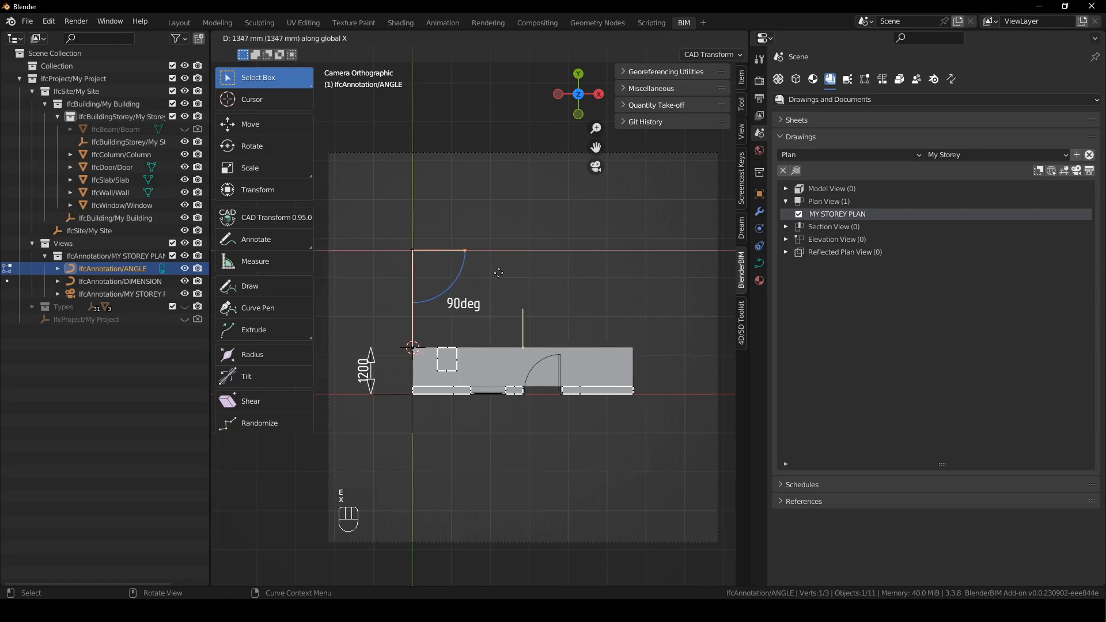
pyautogui.click(498, 273)
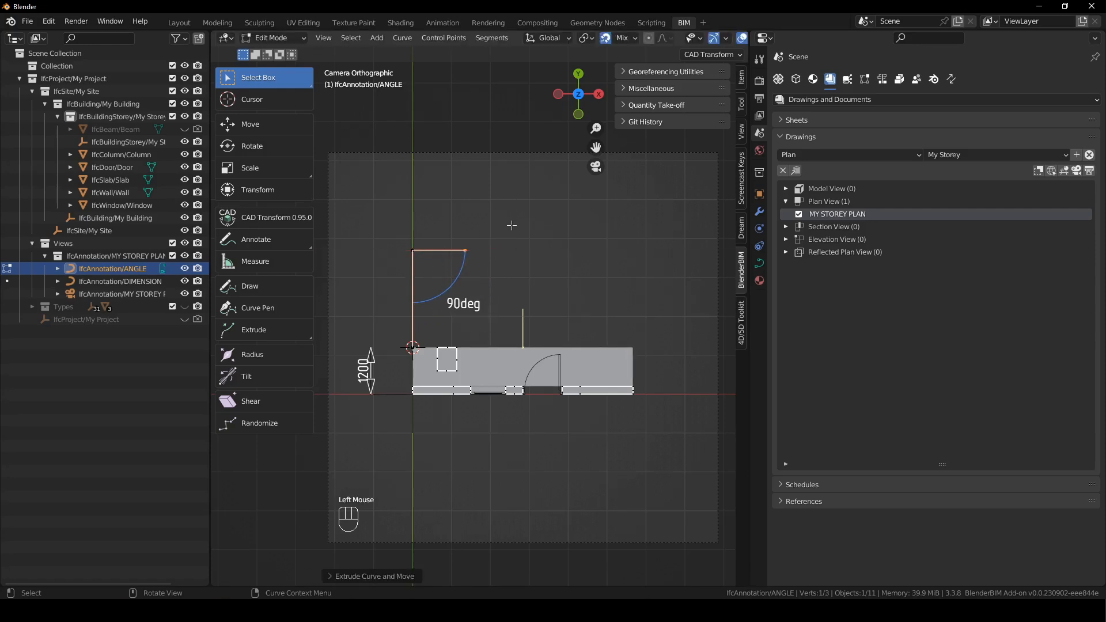
# Leave Edit Mode on the angle annotation and deselect it.
pyautogui.press('Tab')
pyautogui.click(533, 277)
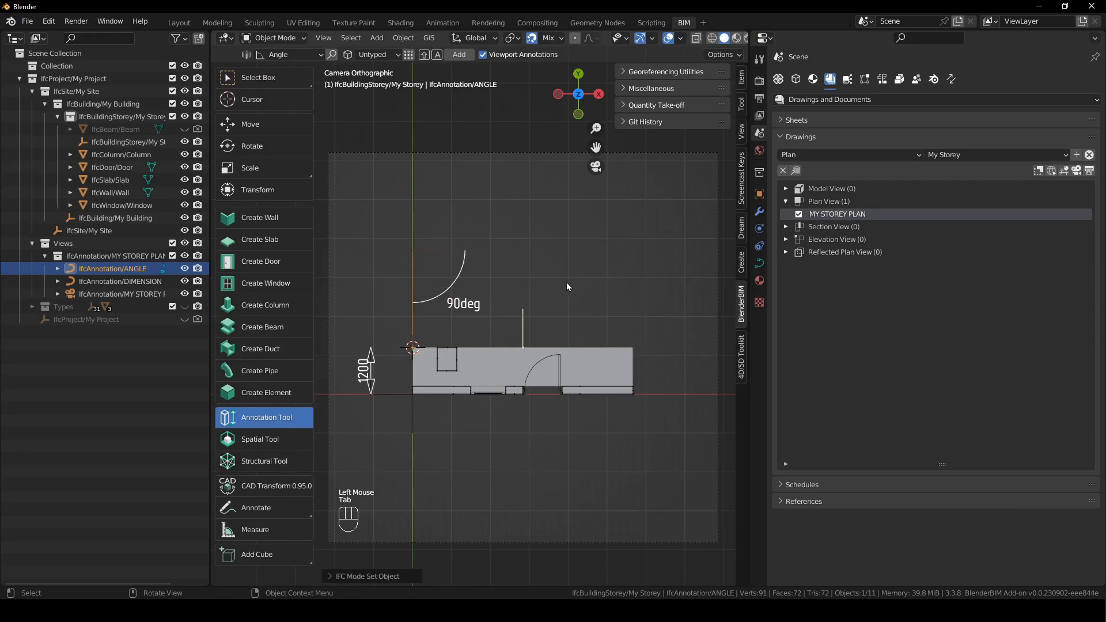
pyautogui.click(546, 250)
# Choose Radius as the annotation type, place the 3D cursor at the door's hinge, and add a radius annotation there.
pyautogui.click(305, 54)
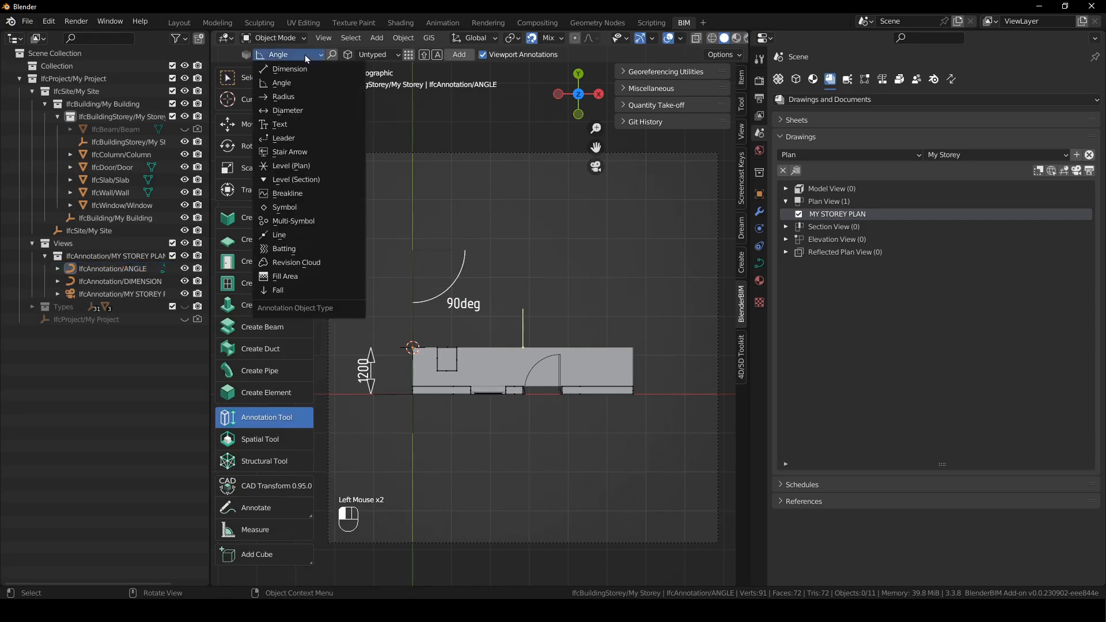
pyautogui.click(312, 101)
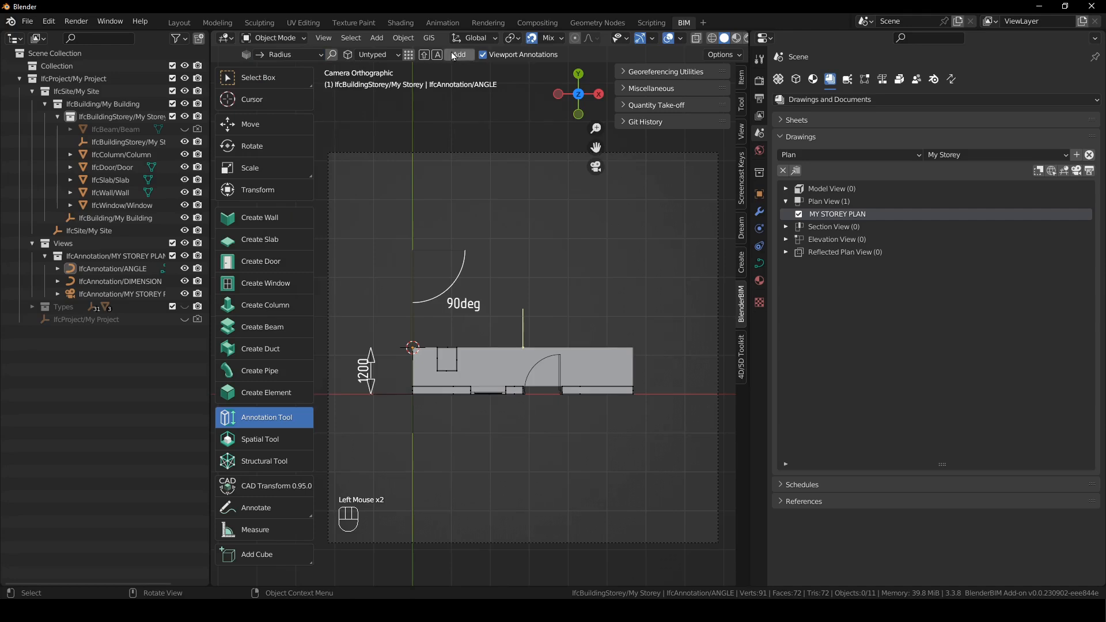
pyautogui.keyDown('shift'); pyautogui.moveTo(555, 316); pyautogui.dragTo(604, 348, button='right'); pyautogui.keyUp('shift')
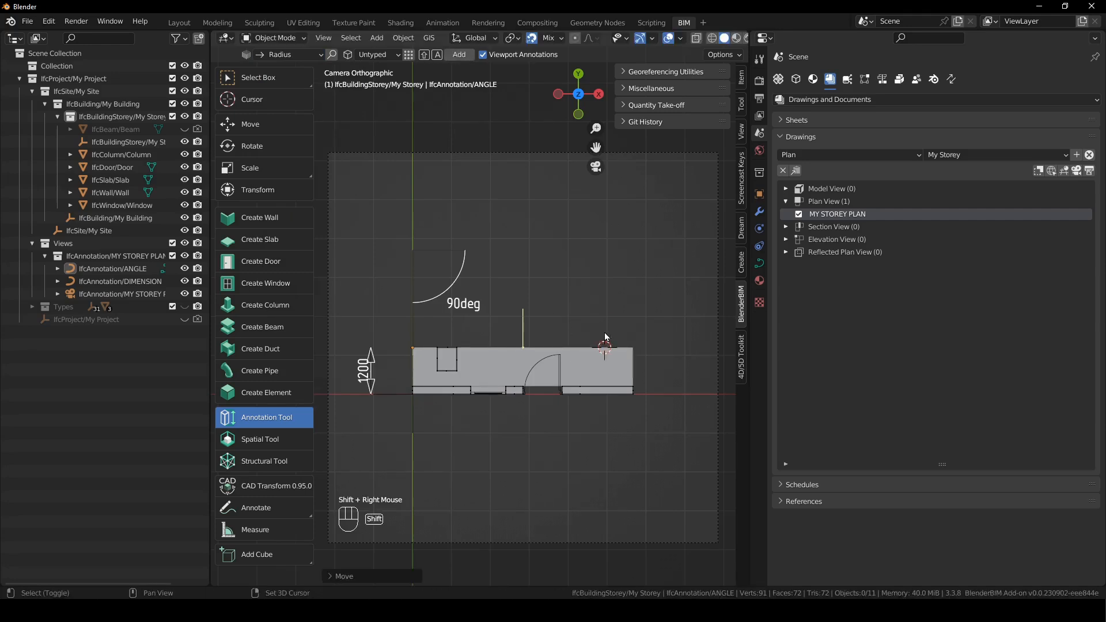
pyautogui.scroll(3, 600, 346)
pyautogui.keyDown('shift'); pyautogui.scroll(1, 565, 345); pyautogui.keyUp('shift')
pyautogui.keyDown('shift'); pyautogui.moveTo(526, 341); pyautogui.dragTo(564, 380, button='middle'); pyautogui.keyUp('shift')
pyautogui.scroll(2, 592, 413)
pyautogui.keyDown('shift'); pyautogui.moveTo(592, 413); pyautogui.dragTo(611, 438, button='right'); pyautogui.keyUp('shift')
pyautogui.scroll(-2, 519, 339)
pyautogui.hotkey('shift', 'a')
# Move the radius annotation's upper point down toward the door's swing arc.
pyautogui.scroll(1, 546, 224)
pyautogui.scroll(1, 547, 224)
pyautogui.keyDown('shift'); pyautogui.moveTo(576, 115); pyautogui.dragTo(576, 190, button='middle'); pyautogui.keyUp('shift')
pyautogui.moveTo(522, 169); pyautogui.dragTo(605, 224)
pyautogui.press('g')
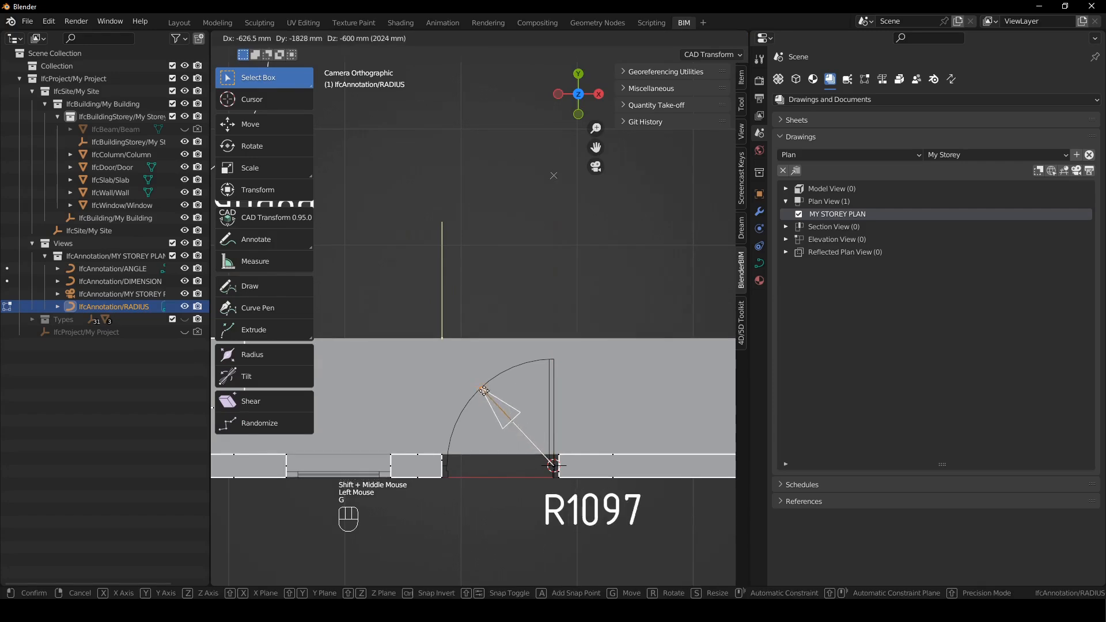
pyautogui.click(498, 360)
# Fine-tune the radius annotation's arrow point on the door swing arc, leave Edit Mode and deselect the annotation.
pyautogui.scroll(-2, 498, 360)
pyautogui.keyDown('shift'); pyautogui.moveTo(498, 360); pyautogui.dragTo(437, 319, button='middle'); pyautogui.keyUp('shift')
pyautogui.scroll(3, 428, 343)
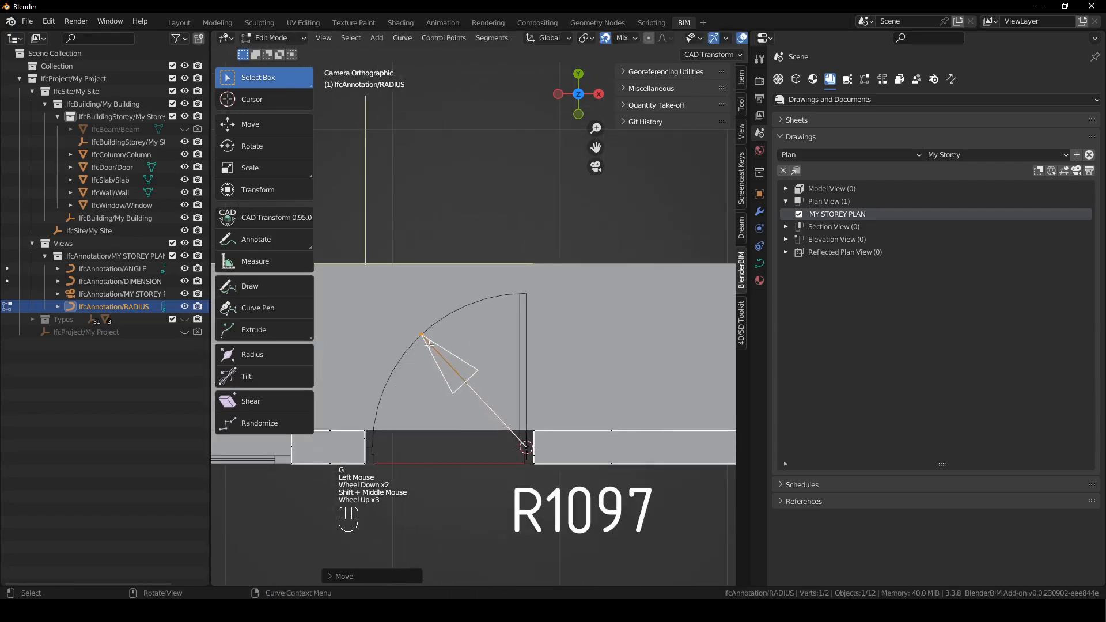
pyautogui.press('g')
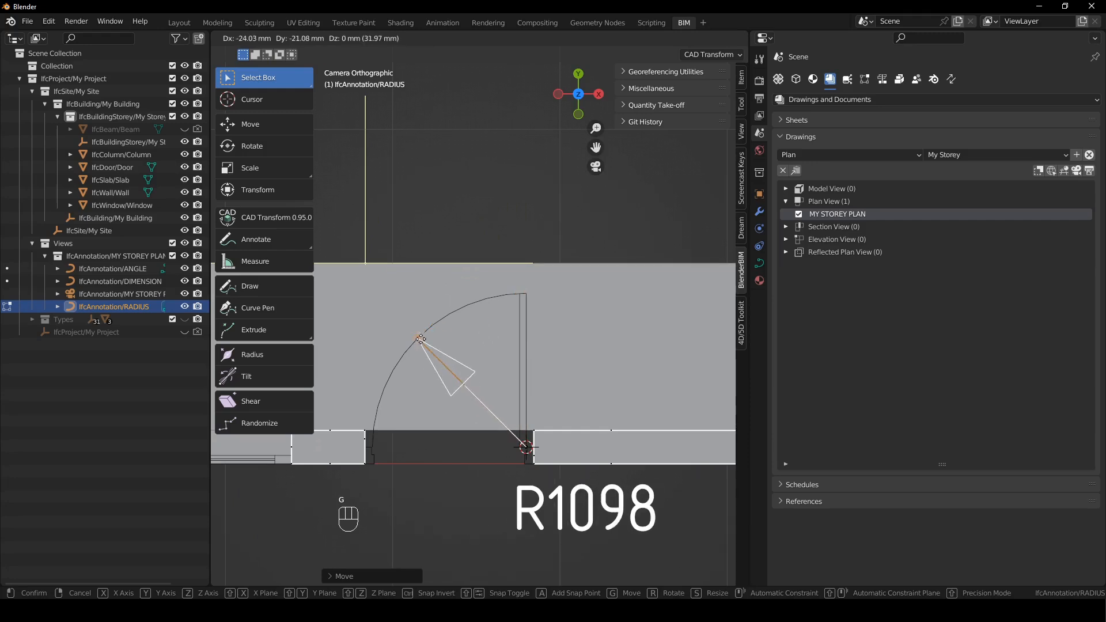
pyautogui.click(420, 339)
pyautogui.scroll(-3, 421, 339)
pyautogui.keyDown('shift'); pyautogui.moveTo(420, 339); pyautogui.dragTo(467, 346, button='middle'); pyautogui.keyUp('shift')
pyautogui.press('Tab')
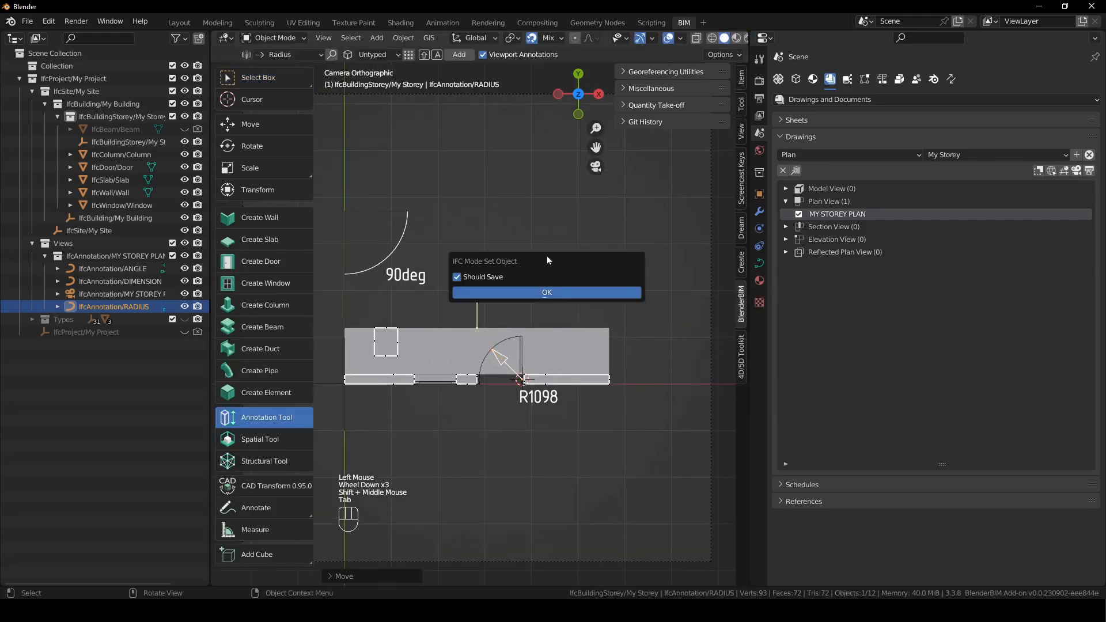
pyautogui.scroll(-1, 581, 267)
pyautogui.keyDown('shift'); pyautogui.moveTo(520, 290); pyautogui.dragTo(555, 305, button='middle'); pyautogui.keyUp('shift')
pyautogui.click(564, 291)
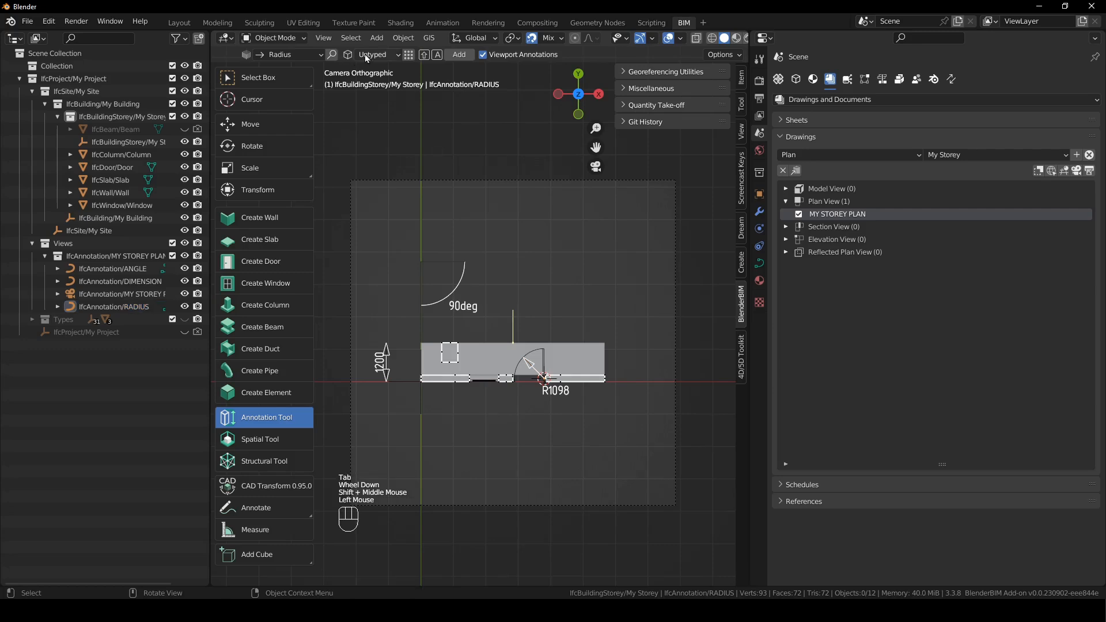
# Choose Diameter as the annotation type, place the 3D cursor on the slab's upper-right corner, and add a diameter annotation there.
pyautogui.click(312, 57)
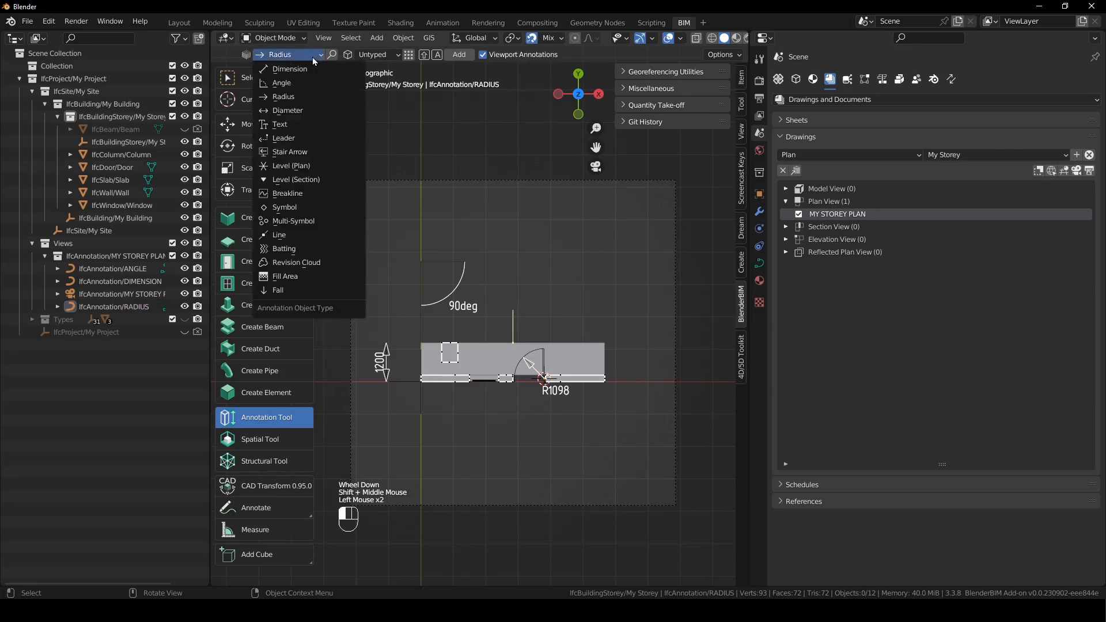
pyautogui.click(319, 111)
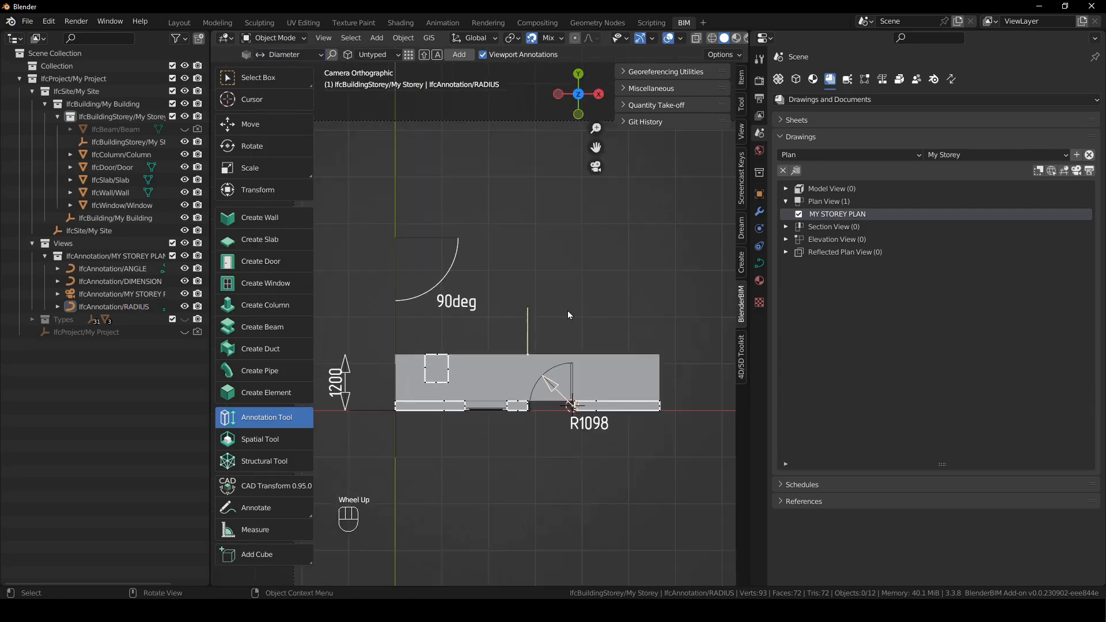
pyautogui.scroll(2, 567, 310)
pyautogui.keyDown('shift'); pyautogui.moveTo(483, 220); pyautogui.dragTo(650, 343, button='right'); pyautogui.keyUp('shift')
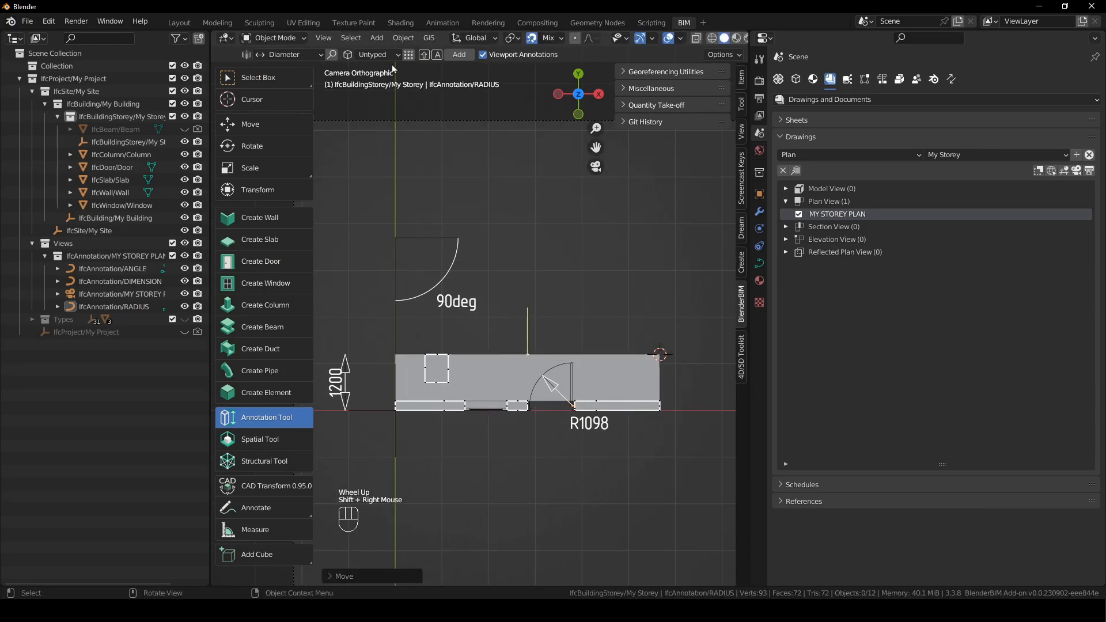
pyautogui.hotkey('shift', 'a')
# Move both points of the diameter annotation so its lower end sits on the upper edge of the wall beside the door.
pyautogui.keyDown('shift'); pyautogui.moveTo(585, 219); pyautogui.dragTo(452, 244, button='middle'); pyautogui.keyUp('shift')
pyautogui.scroll(1, 452, 243)
pyautogui.moveTo(539, 109); pyautogui.dragTo(463, 392)
pyautogui.press('g')
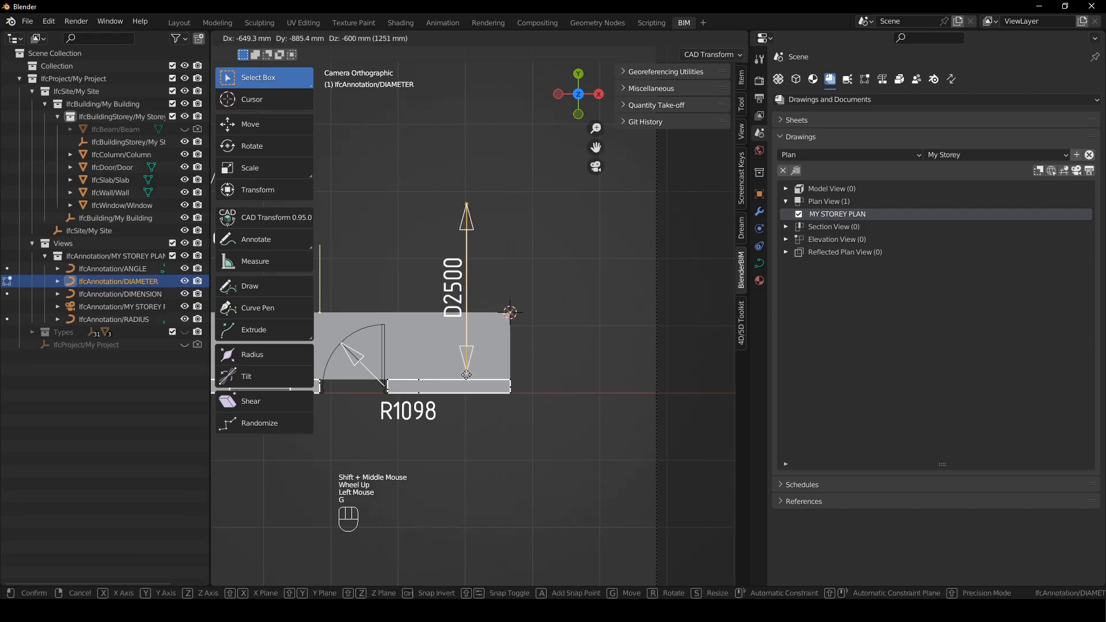
pyautogui.click(466, 381)
# Move the diameter's upper point down along Y onto the slab's upper edge and leave Edit Mode.
pyautogui.click(466, 212)
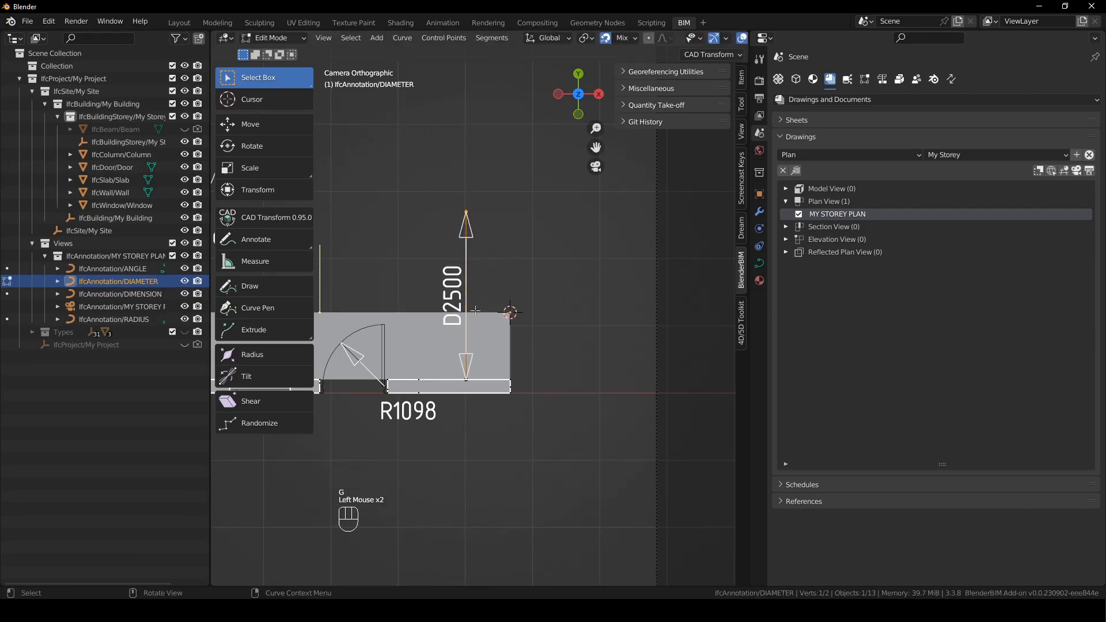
pyautogui.press('g')
pyautogui.press('y')
pyautogui.click(475, 409)
pyautogui.keyDown('shift'); pyautogui.scroll(1, 593, 334); pyautogui.keyUp('shift')
pyautogui.scroll(-1, 593, 334)
pyautogui.moveTo(475, 409)
pyautogui.keyDown('shift'); pyautogui.mouseDown(button='middle')
pyautogui.moveTo(575, 340)
pyautogui.moveTo(634, 340)
pyautogui.mouseUp(button='middle'); pyautogui.keyUp('shift')
pyautogui.press('Tab')
# Widen the 3D viewport, hide its sidebar and deselect the diameter annotation.
pyautogui.moveTo(518, 284)
pyautogui.keyDown('shift'); pyautogui.mouseDown(button='middle')
pyautogui.moveTo(507, 266)
pyautogui.moveTo(524, 265)
pyautogui.mouseUp(button='middle'); pyautogui.keyUp('shift')
pyautogui.moveTo(752, 353); pyautogui.dragTo(863, 355)
pyautogui.keyDown('shift'); pyautogui.moveTo(762, 307); pyautogui.dragTo(737, 323, button='middle'); pyautogui.keyUp('shift')
pyautogui.press('n')
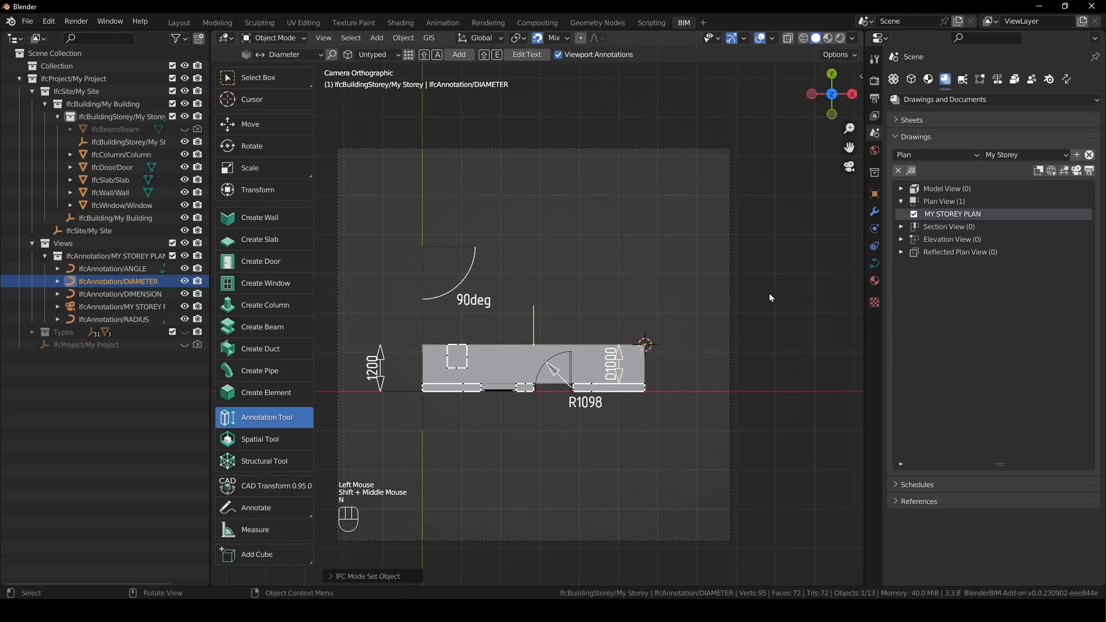
pyautogui.click(779, 310)
pyautogui.keyDown('shift'); pyautogui.moveTo(562, 268); pyautogui.dragTo(584, 257, button='middle'); pyautogui.keyUp('shift')
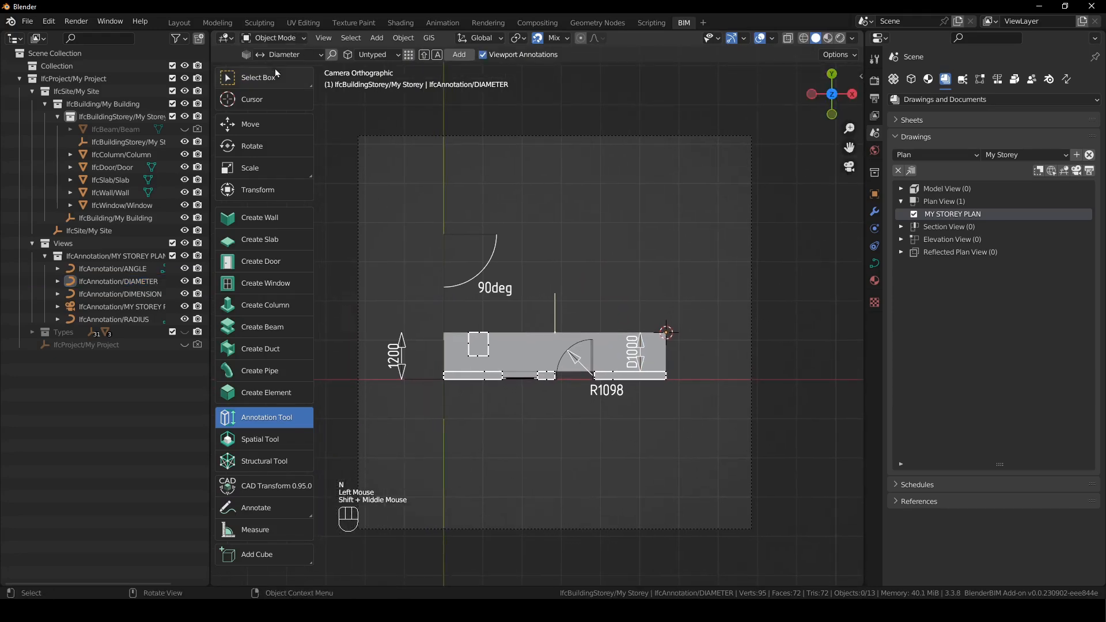
# Choose Text as the annotation type, review its tag types, and add an untyped text annotation above the building.
pyautogui.click(283, 56)
pyautogui.click(305, 127)
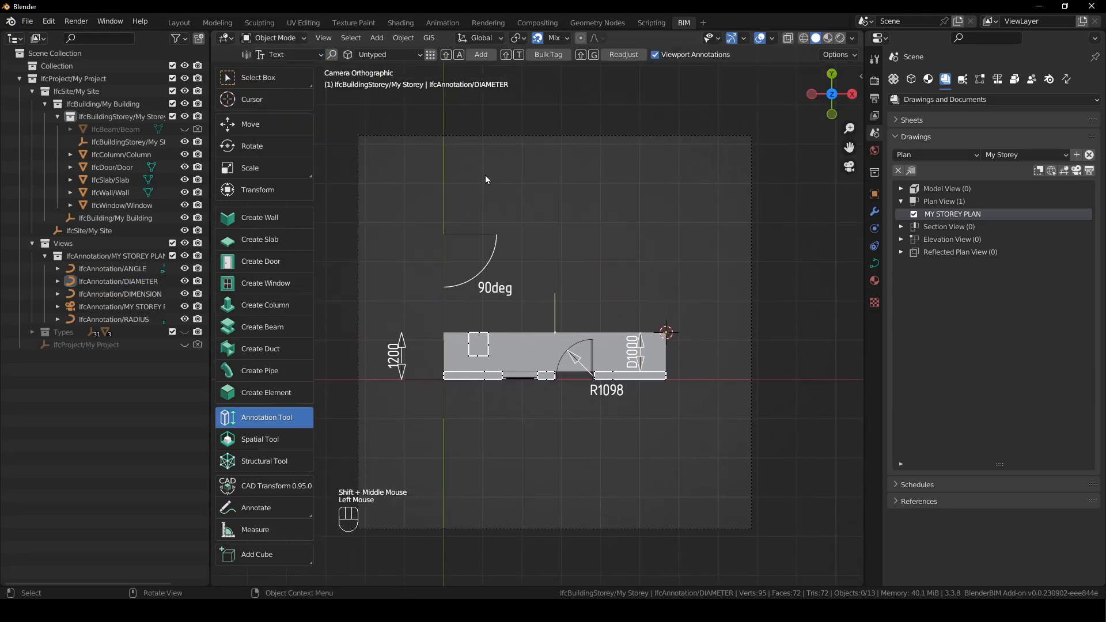
pyautogui.click(395, 56)
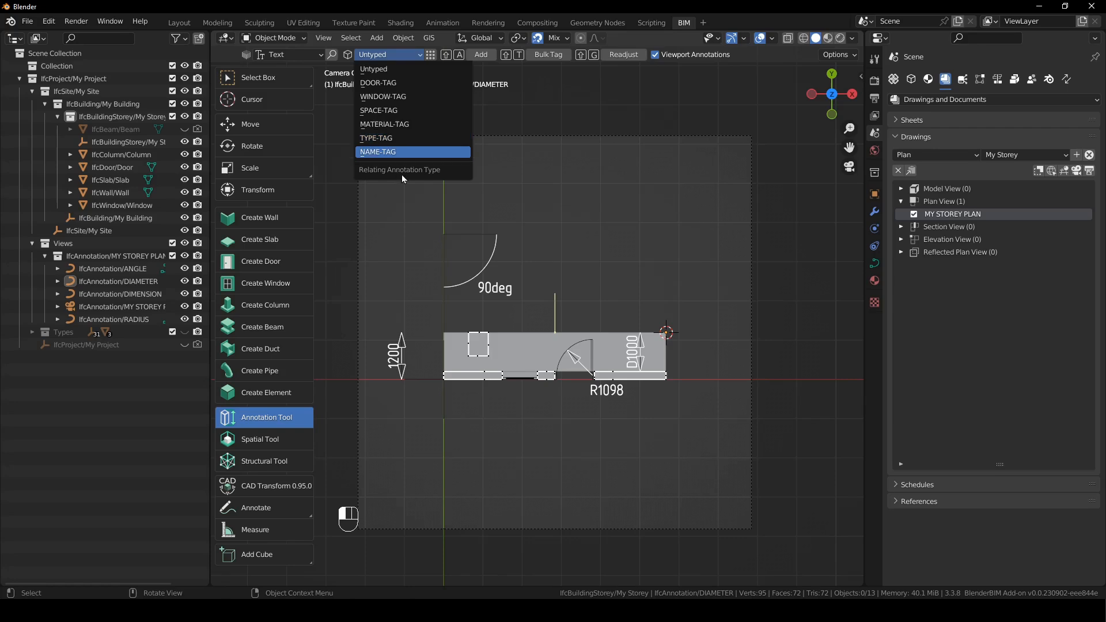
pyautogui.moveTo(597, 282)
pyautogui.keyDown('shift'); pyautogui.mouseDown(button='right')
pyautogui.moveTo(587, 230)
pyautogui.moveTo(617, 248)
pyautogui.mouseUp(button='right'); pyautogui.keyUp('shift')
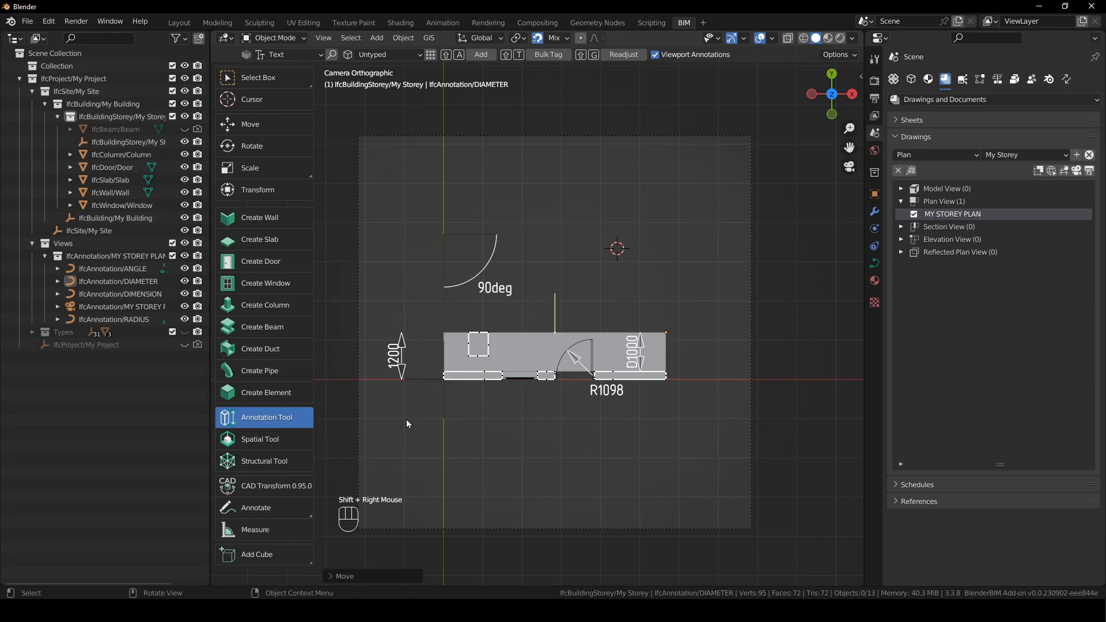
pyautogui.keyDown('shift'); pyautogui.moveTo(742, 322); pyautogui.dragTo(618, 261, button='right'); pyautogui.keyUp('shift')
pyautogui.click(489, 54)
# Add a second text annotation near the drawing's upper-right corner, shift it along negative X and deselect it.
pyautogui.keyDown('shift'); pyautogui.rightClick(703, 193); pyautogui.keyUp('shift')
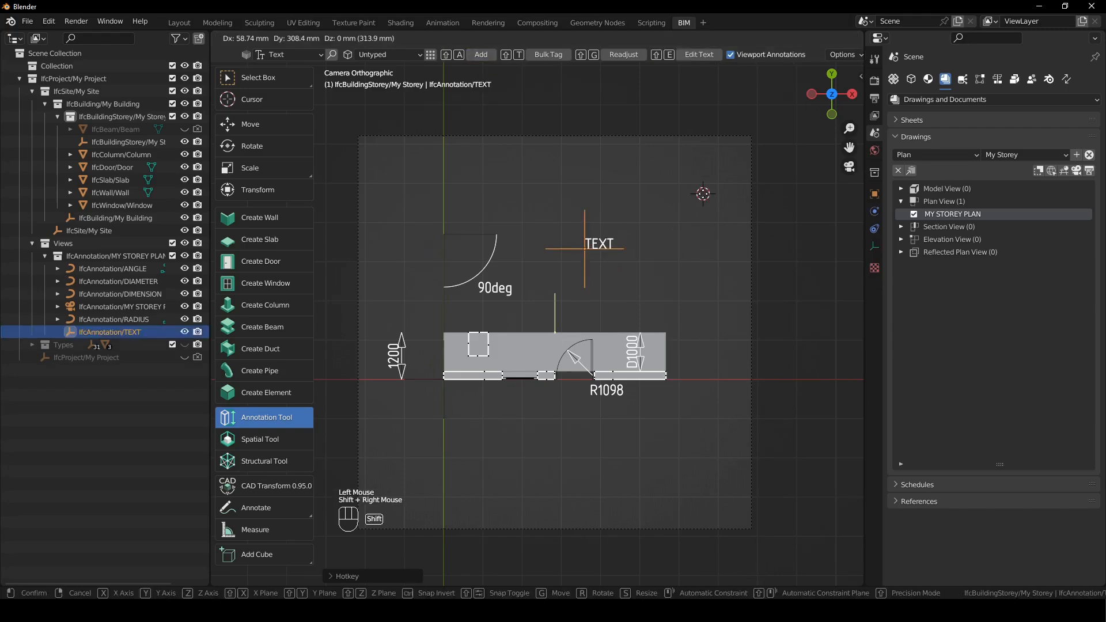
pyautogui.click(481, 54)
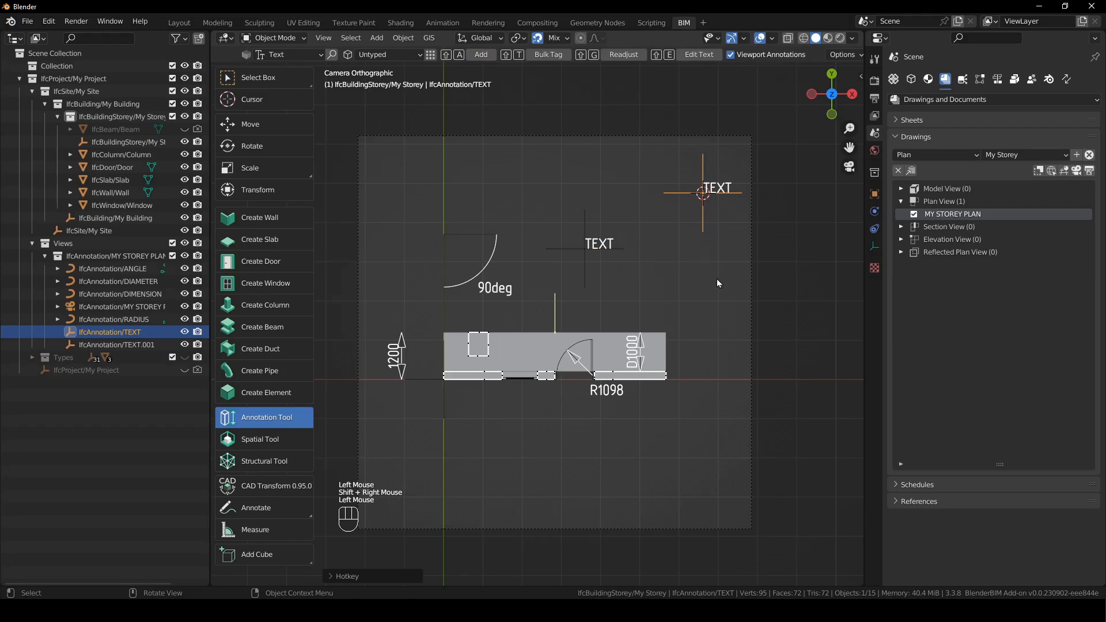
pyautogui.press('g')
pyautogui.click(682, 281)
pyautogui.click(675, 285)
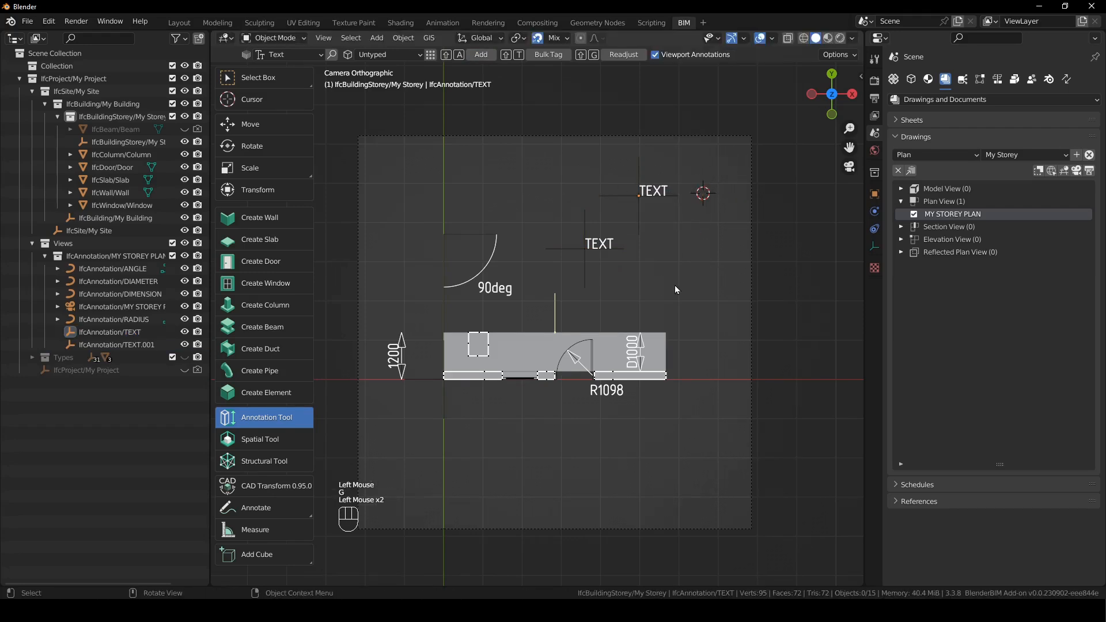
# Set the second text annotation's literal to "whatever you want" and deselect it.
pyautogui.doubleClick(681, 275)
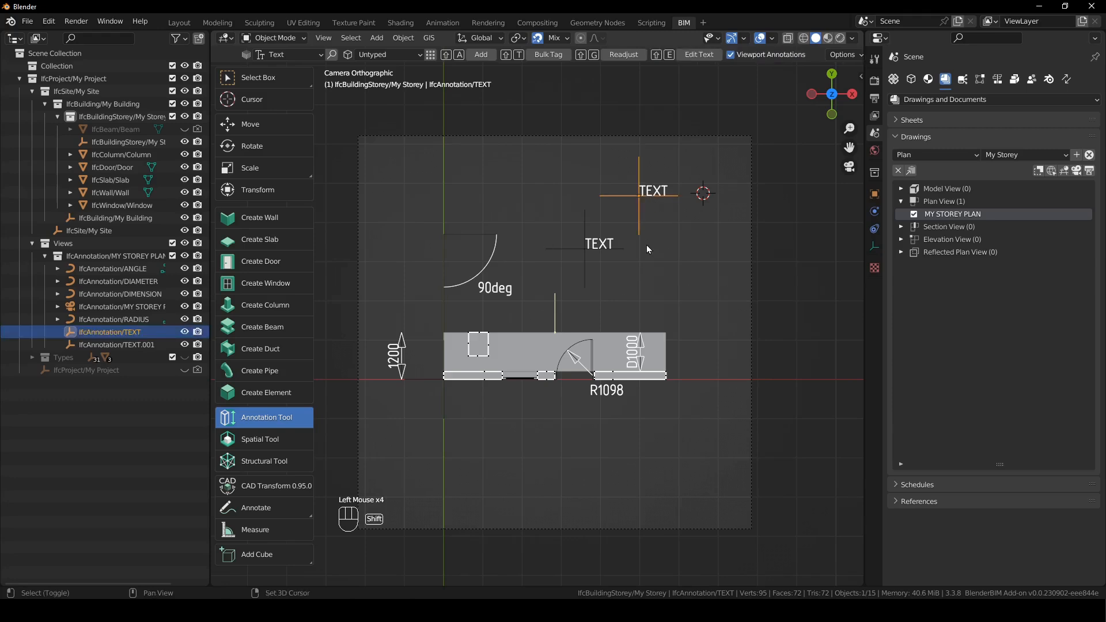
pyautogui.hotkey('shift', 'e')
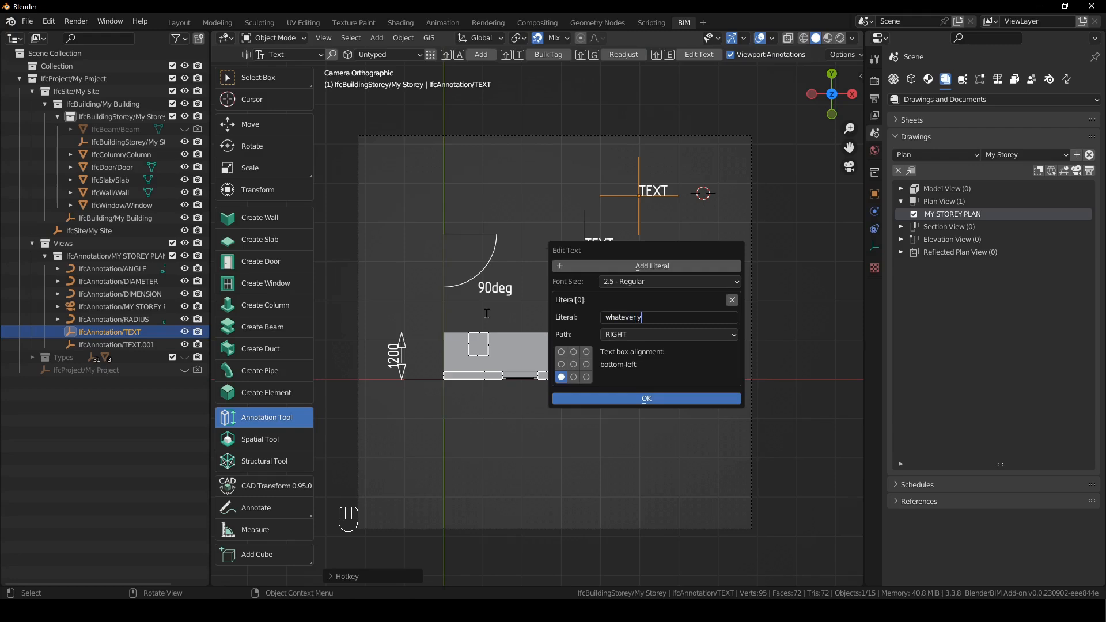
pyautogui.click(699, 397)
pyautogui.click(700, 302)
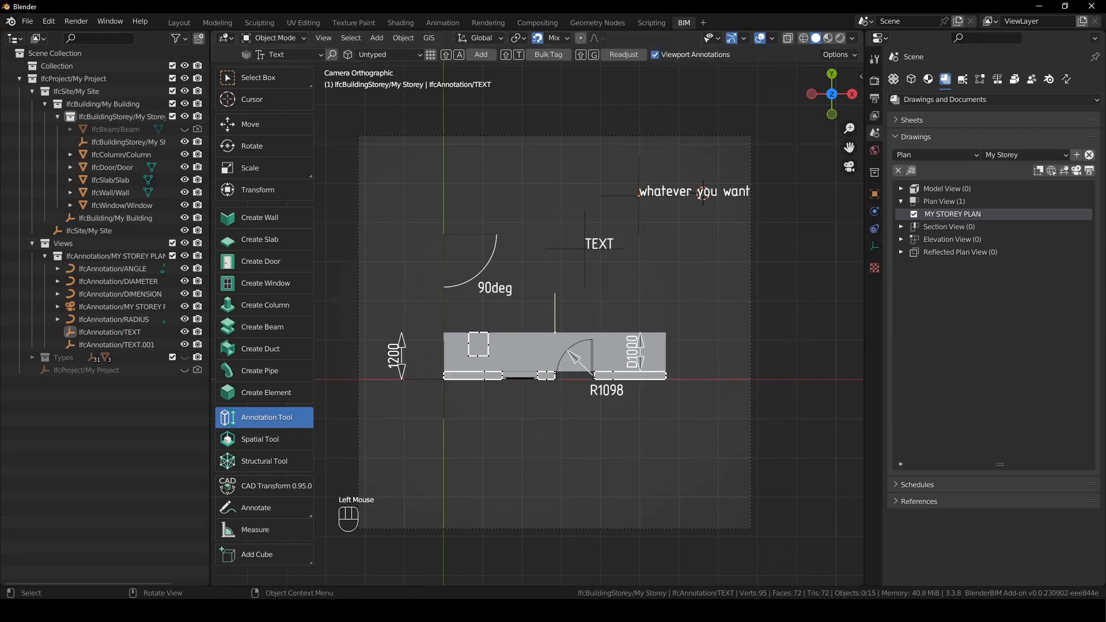
# Choose Leader as the annotation type, place the 3D cursor above the angle annotation, and add a leader there.
pyautogui.click(291, 55)
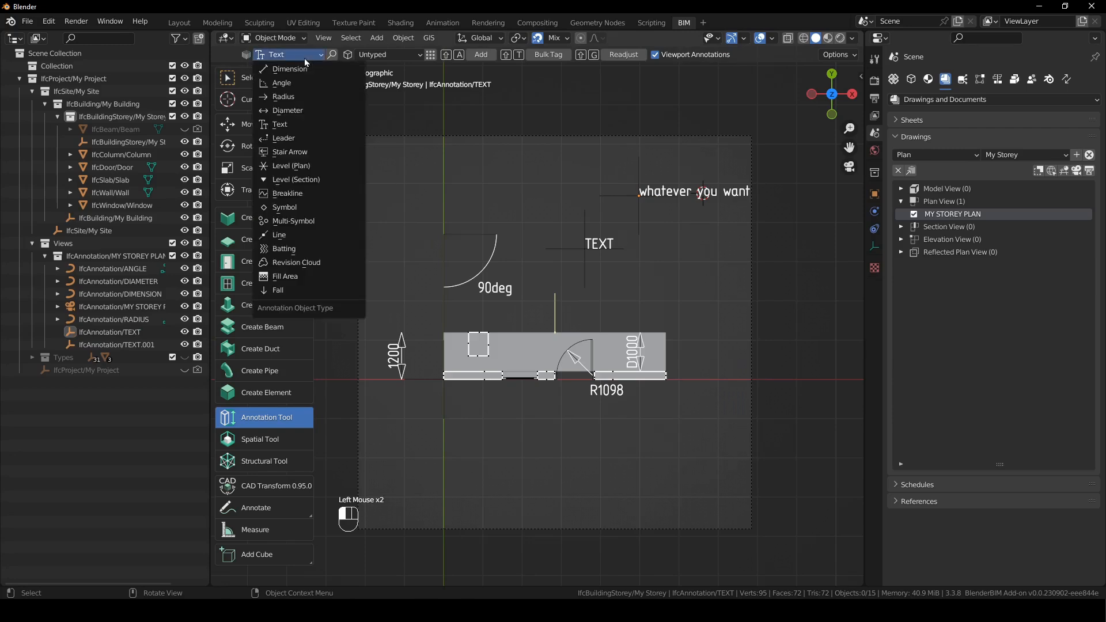
pyautogui.click(330, 143)
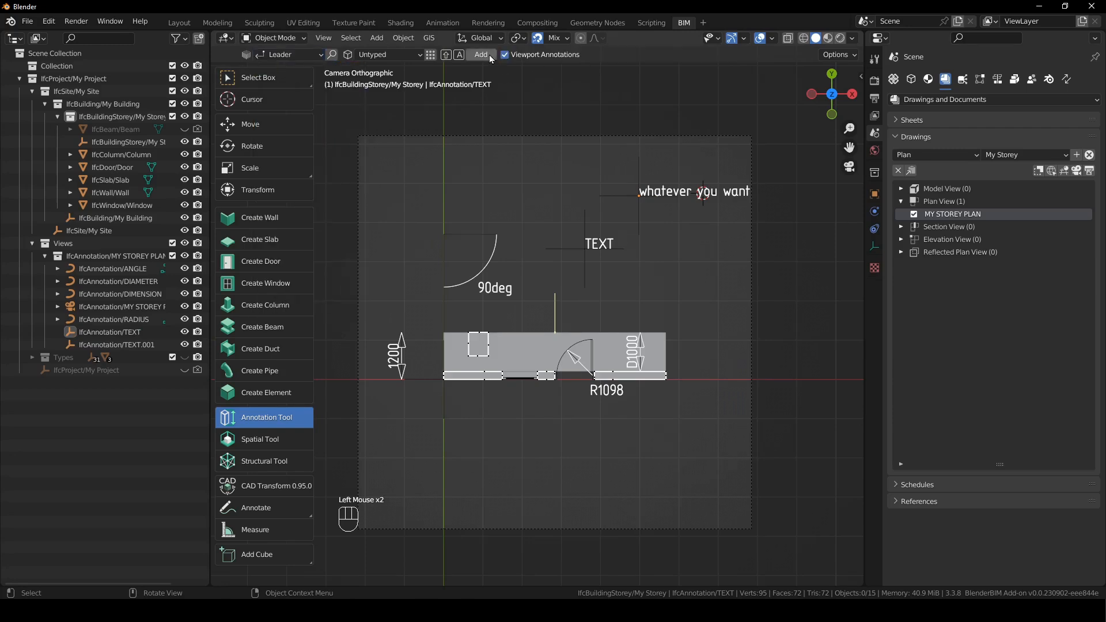
pyautogui.keyDown('shift'); pyautogui.rightClick(511, 188); pyautogui.keyUp('shift')
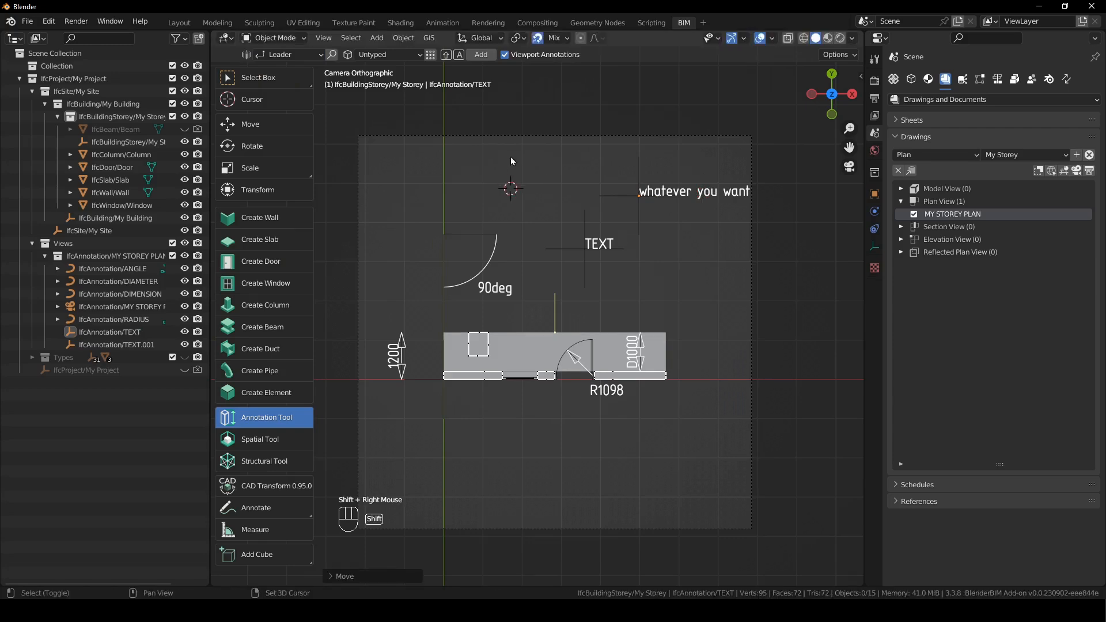
pyautogui.click(481, 54)
# Move the leader's free end up beside its arrowhead, extrude it about 617 mm along global X, and leave Edit Mode.
pyautogui.doubleClick(571, 180)
pyautogui.press('g')
pyautogui.click(714, 347)
pyautogui.press('e')
pyautogui.press('x')
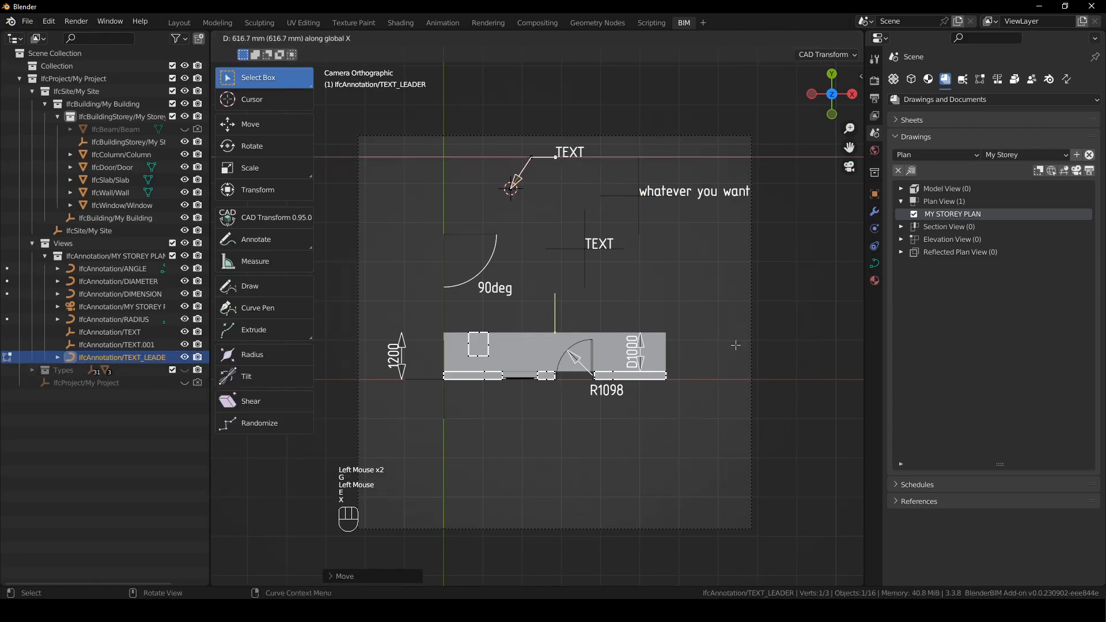
pyautogui.click(737, 346)
pyautogui.press('Tab')
pyautogui.press('Return')
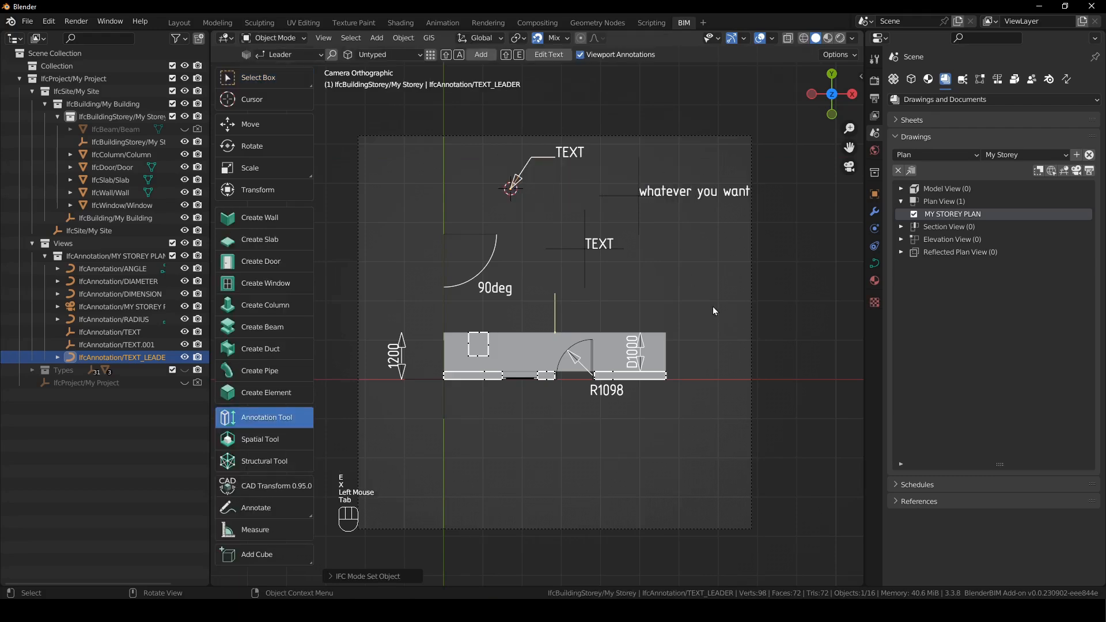
# Open the leader's text literal for editing, close it without a change and deselect the leader.
pyautogui.click(570, 170)
pyautogui.press('Tab')
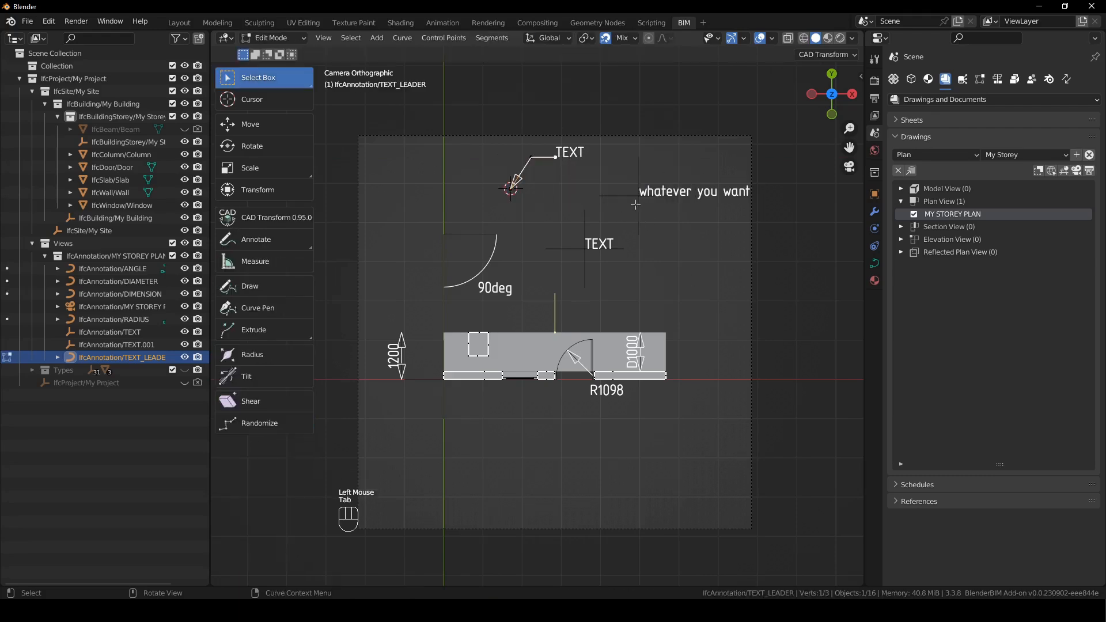
pyautogui.press('Tab')
pyautogui.hotkey('shift', 'e')
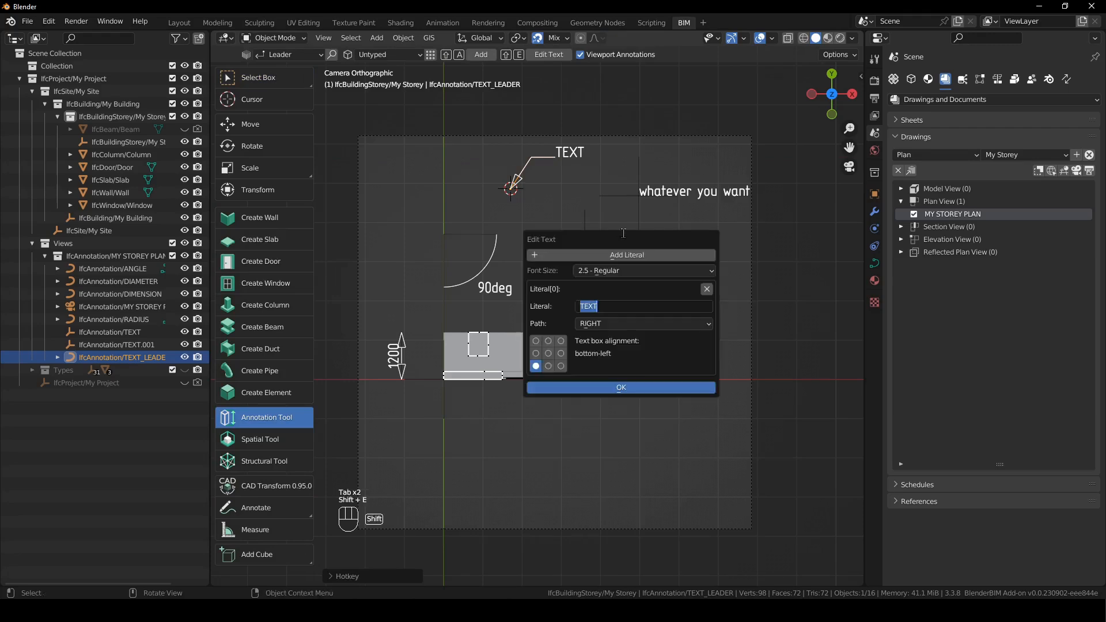
pyautogui.click(679, 255)
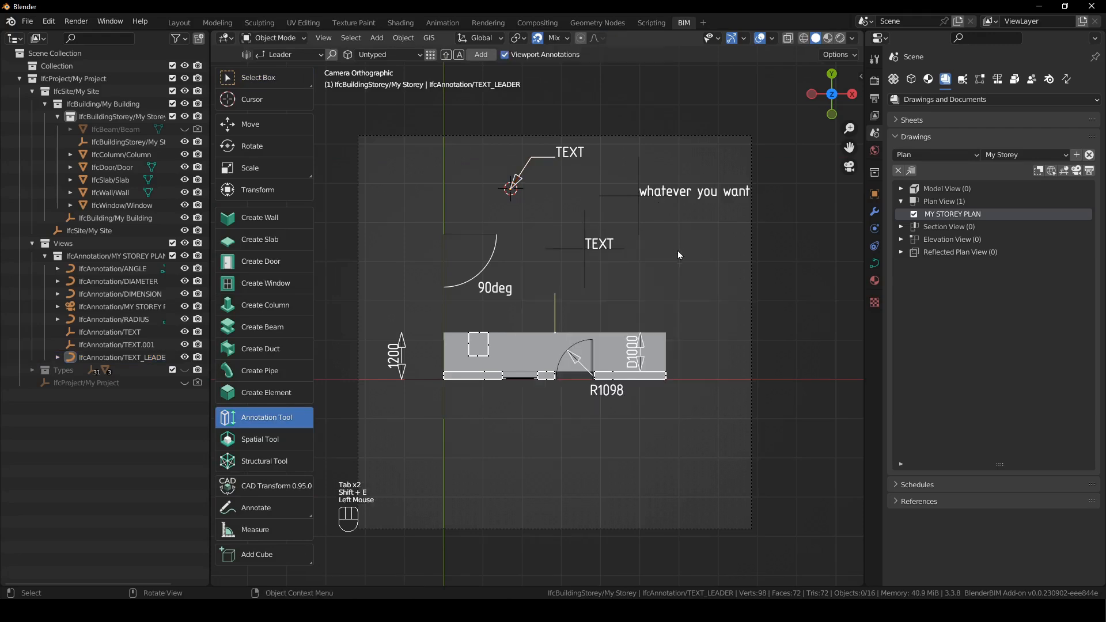
# Choose Stair Arrow as the annotation type, place the 3D cursor above the slab's right end, and add a stair arrow there.
pyautogui.click(295, 55)
pyautogui.click(315, 152)
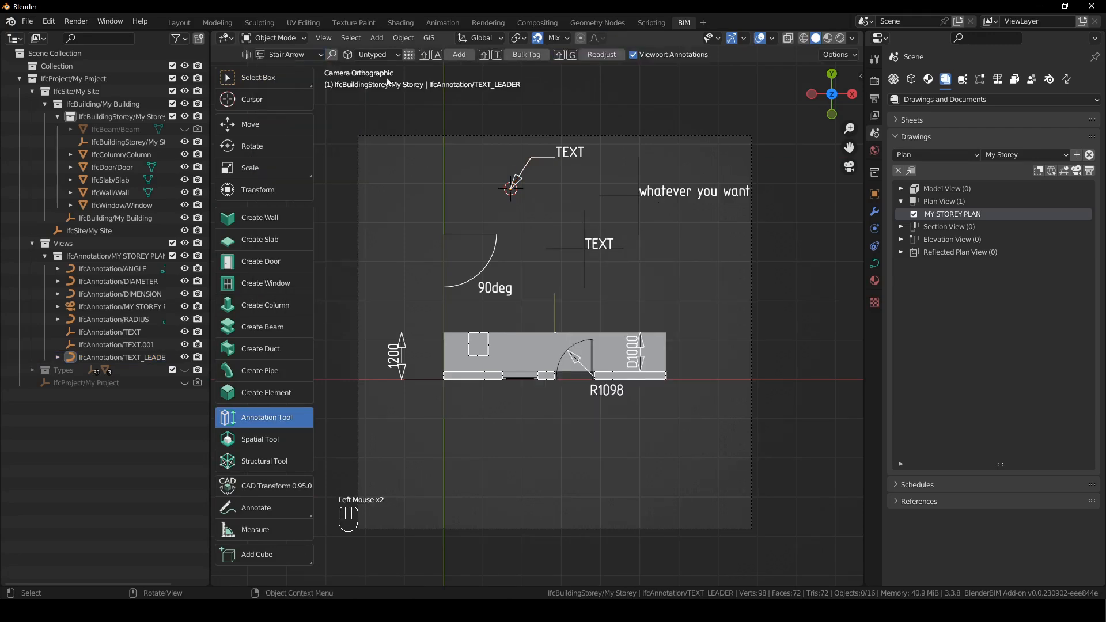
pyautogui.keyDown('shift'); pyautogui.moveTo(700, 306); pyautogui.dragTo(675, 293, button='right'); pyautogui.keyUp('shift')
pyautogui.click(389, 53)
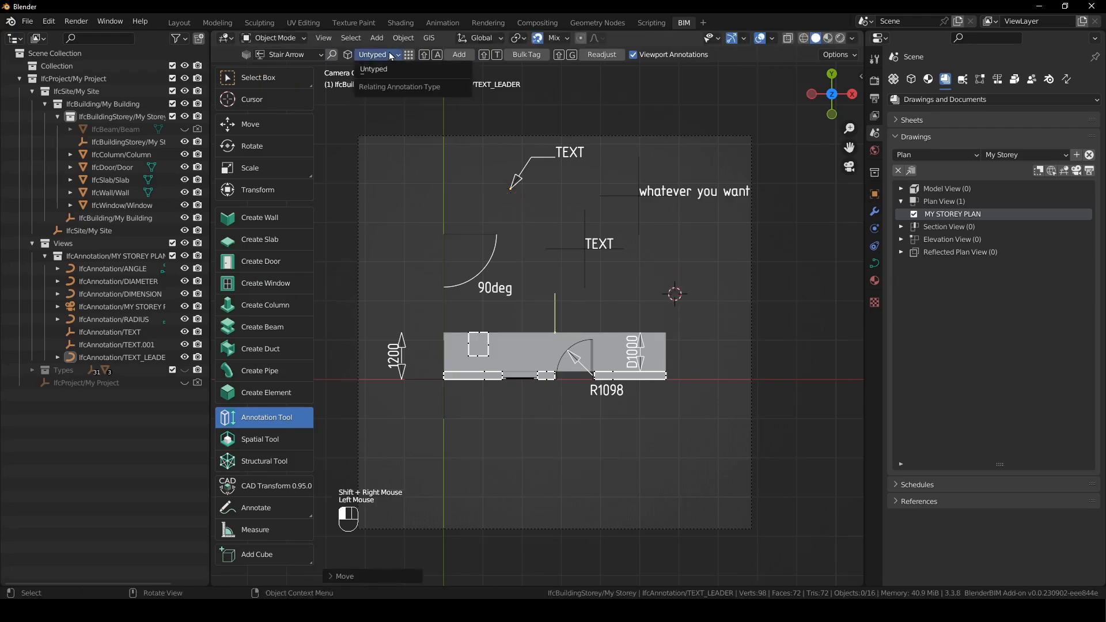
pyautogui.click(465, 56)
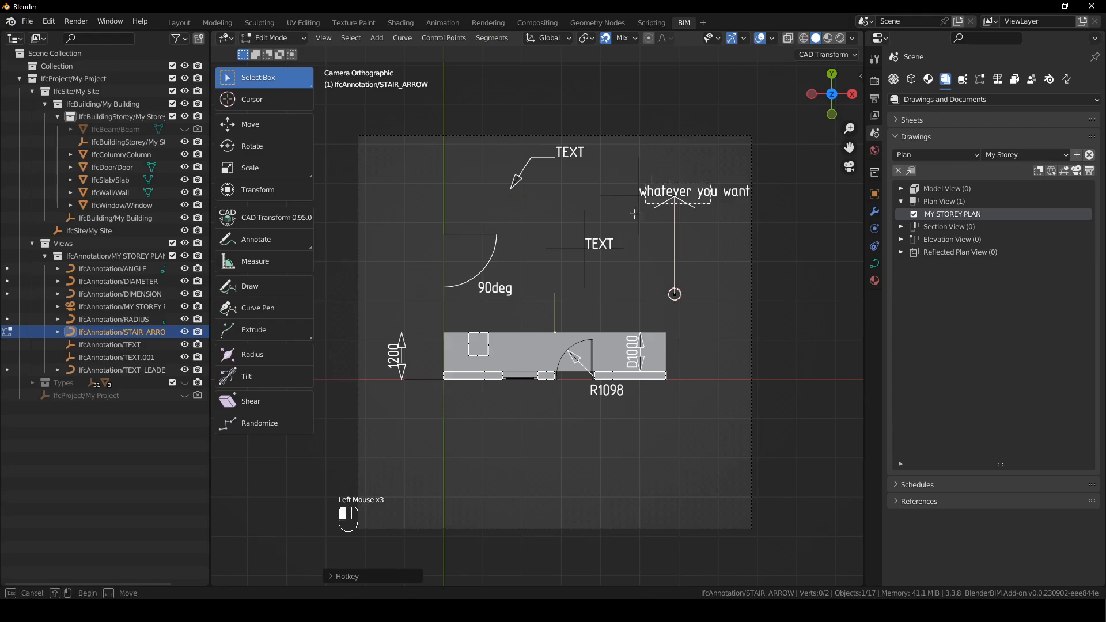
# Move the stair arrow's head to the upper left of its start circle and leave Edit Mode with the change saved.
pyautogui.press('g')
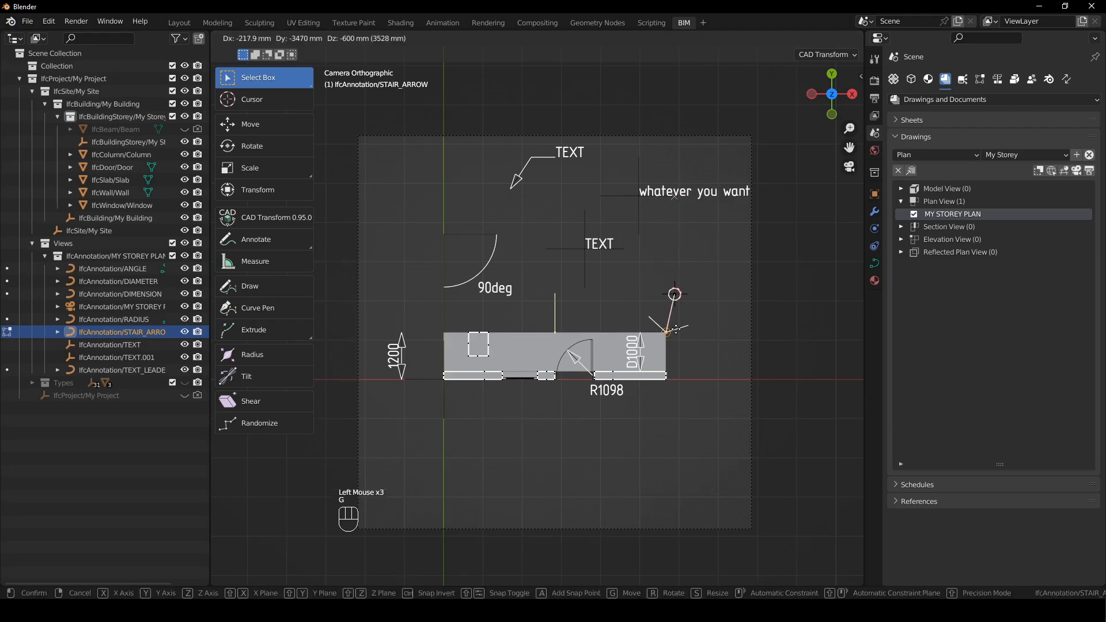
pyautogui.click(665, 319)
pyautogui.press('g')
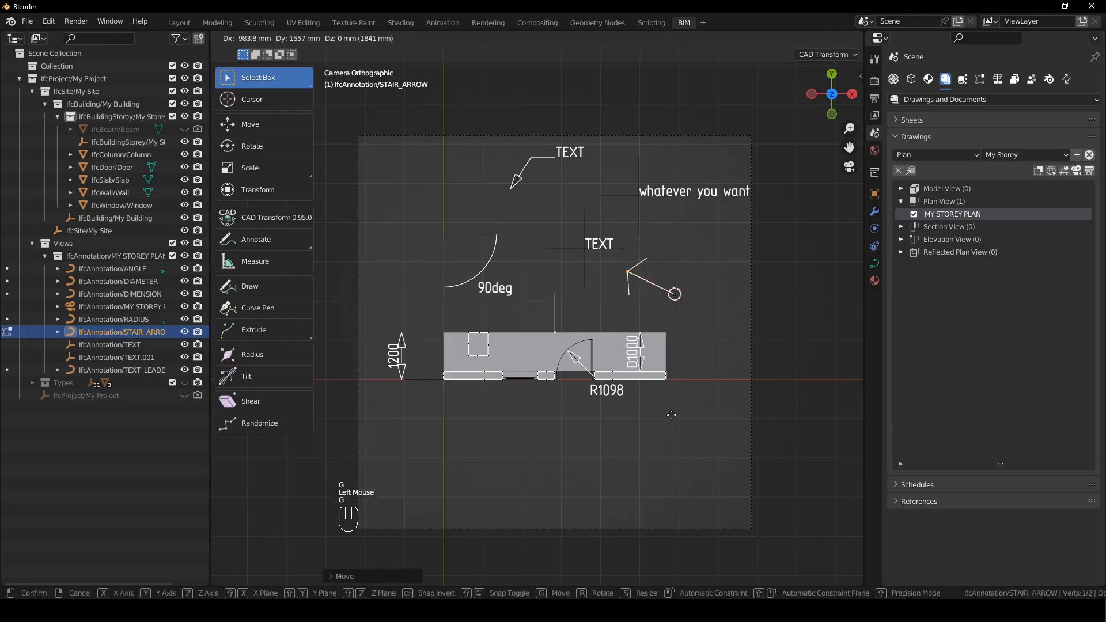
pyautogui.click(690, 416)
pyautogui.press('Tab')
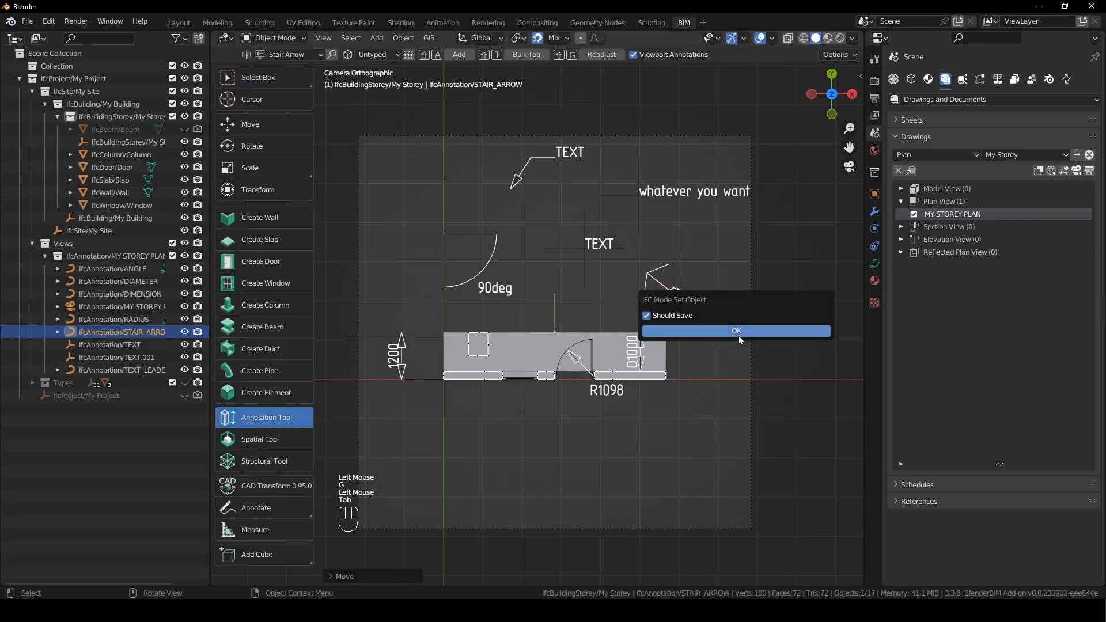
pyautogui.click(738, 336)
# Choose Level (Plan) as the annotation type, place the 3D cursor on the slab above the window, and add a plan level there.
pyautogui.keyDown('shift'); pyautogui.moveTo(593, 469); pyautogui.dragTo(427, 424, button='right'); pyautogui.keyUp('shift')
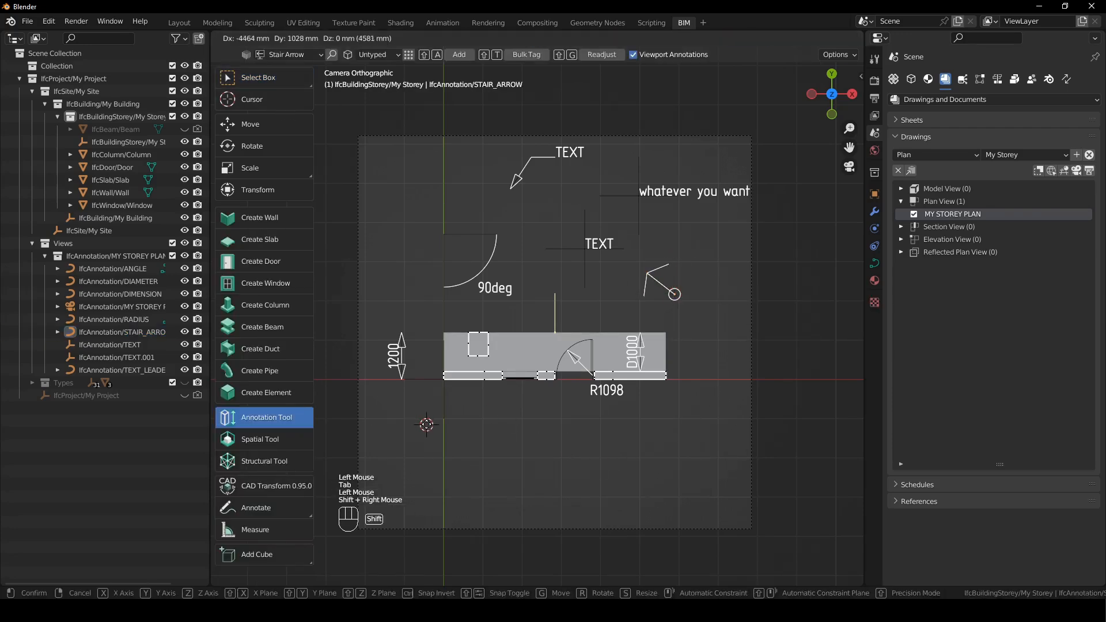
pyautogui.click(276, 56)
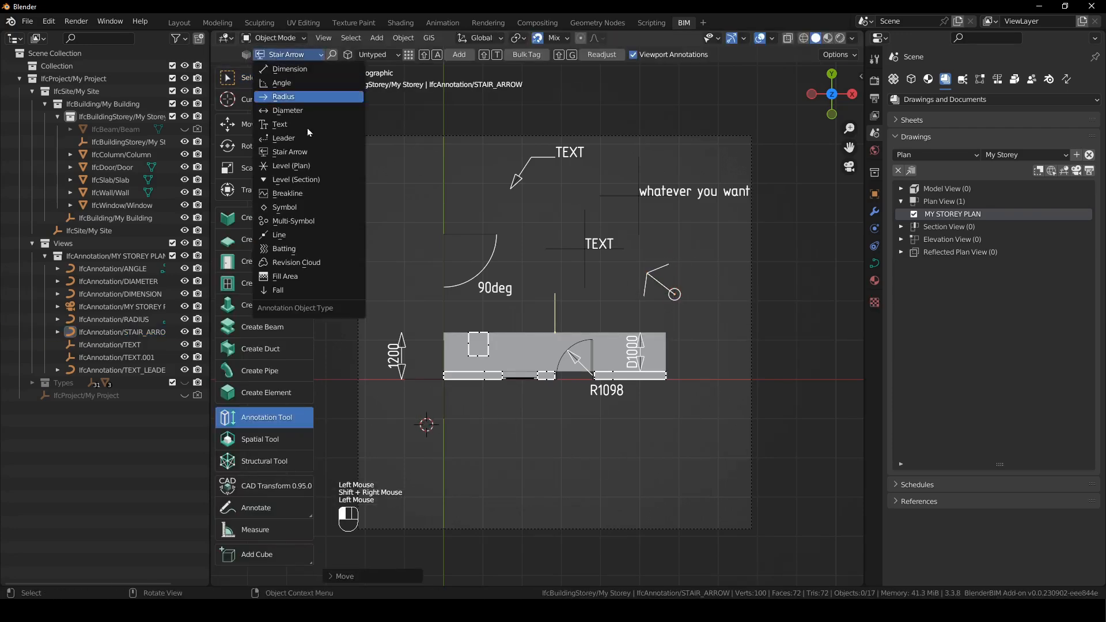
pyautogui.click(305, 166)
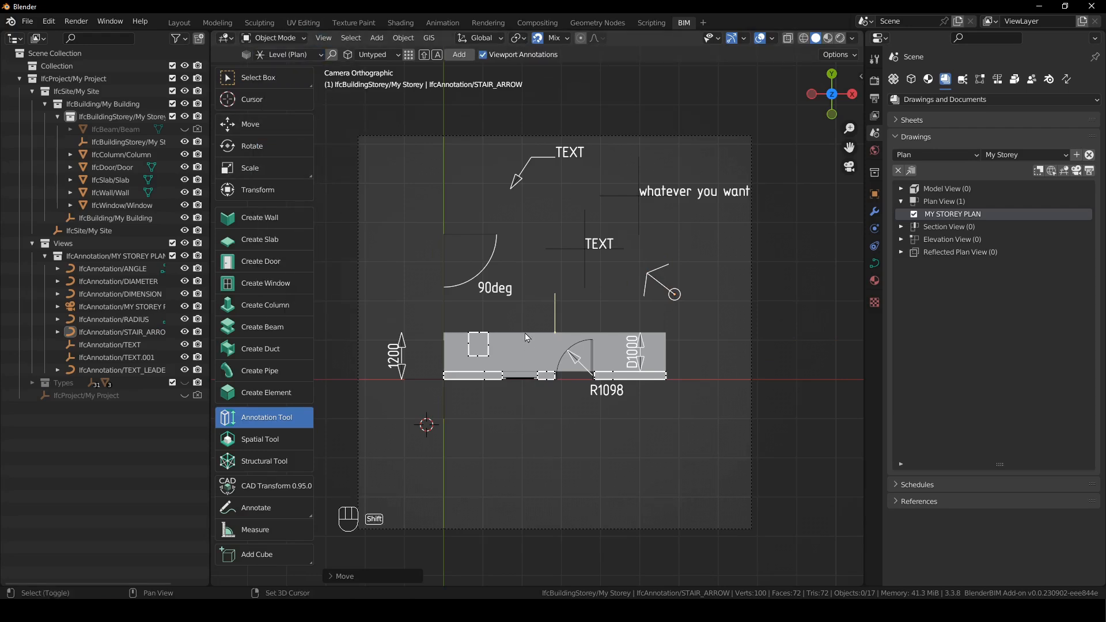
pyautogui.keyDown('shift'); pyautogui.moveTo(524, 333); pyautogui.dragTo(520, 345, button='right'); pyautogui.keyUp('shift')
pyautogui.hotkey('shift', 'a')
pyautogui.click(521, 249)
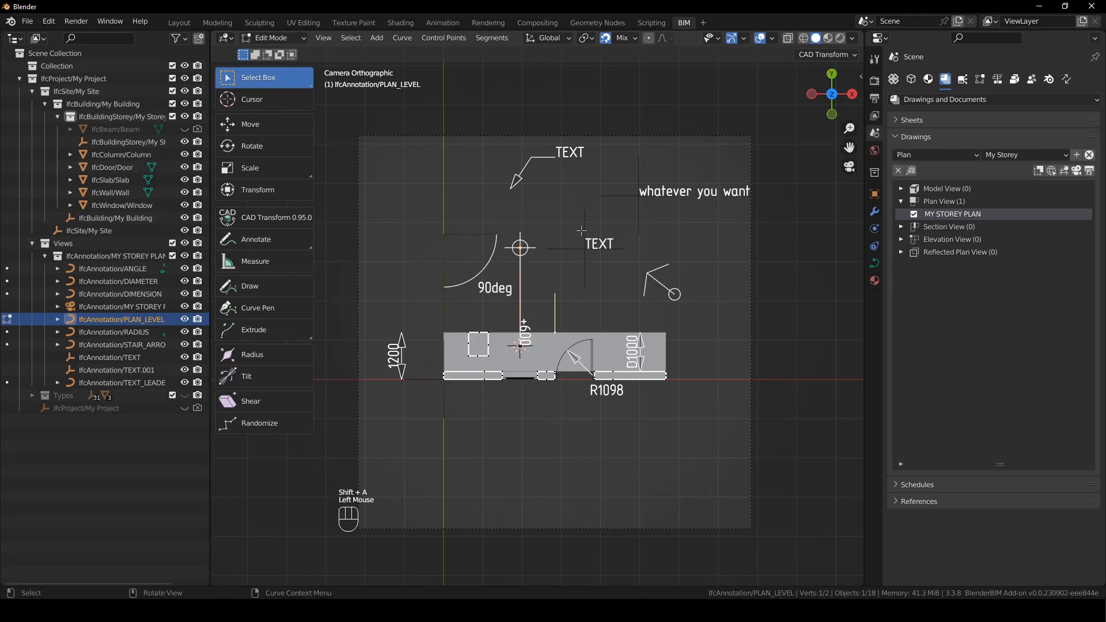
# Rotate the whole plan level annotation by 90° and move it below the building's front wall.
pyautogui.press('a')
pyautogui.press('r')
pyautogui.press('KP_9')
pyautogui.press('KP_0')
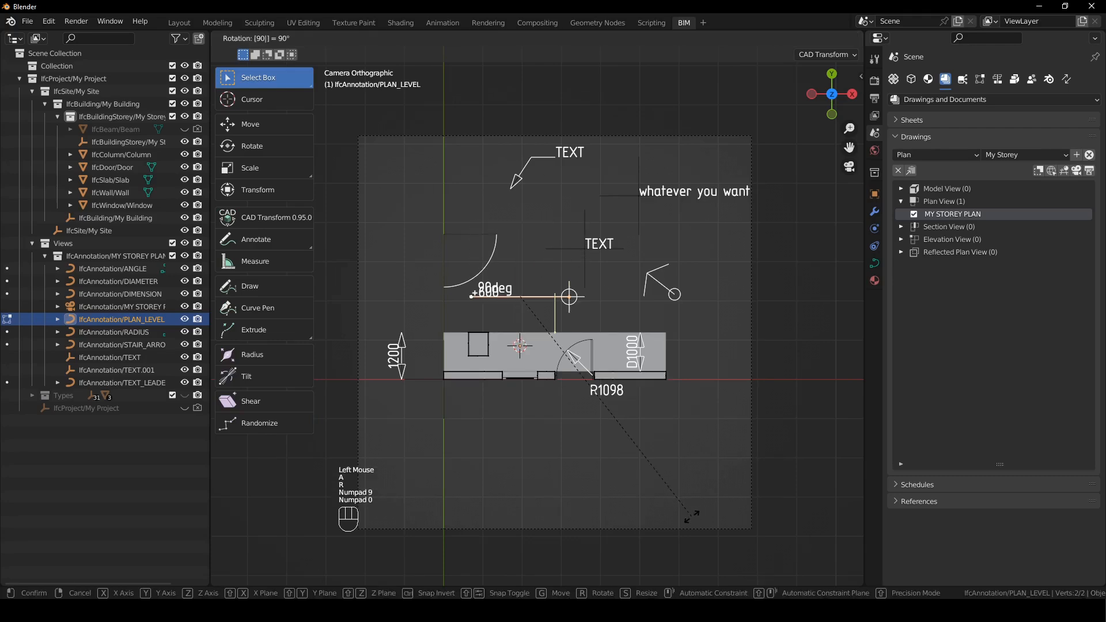
pyautogui.press('Return')
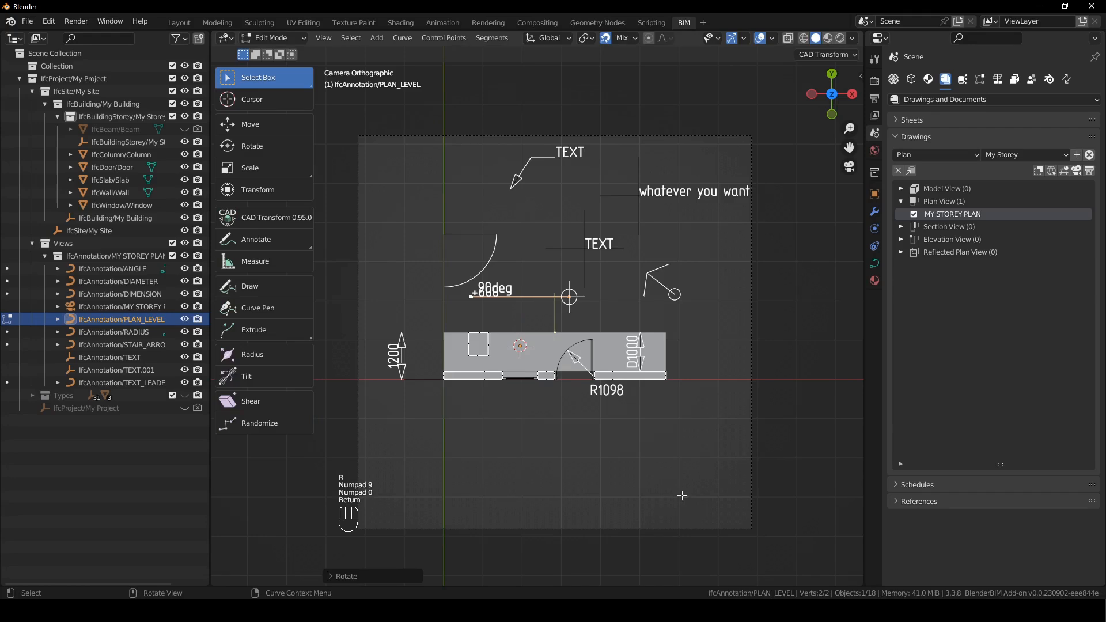
pyautogui.press('g')
pyautogui.click(694, 412)
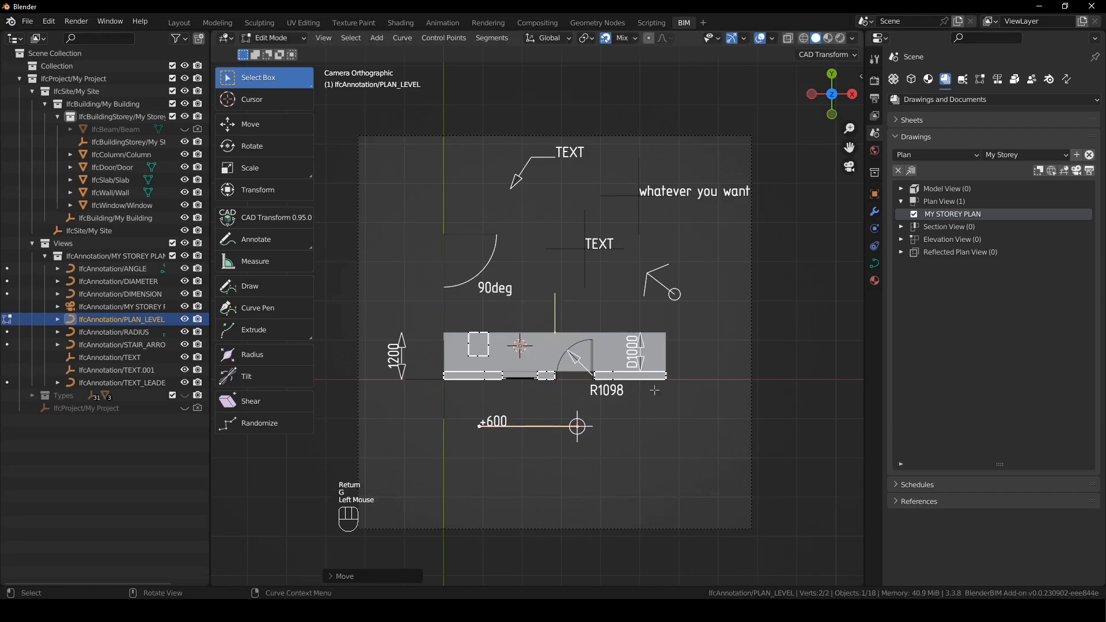
# Lower the plan level annotation along global Z to a level of -300 and leave Edit Mode.
pyautogui.press('g')
pyautogui.press('z')
pyautogui.click(572, 373)
pyautogui.keyDown('shift'); pyautogui.moveTo(605, 374); pyautogui.dragTo(599, 357, button='middle'); pyautogui.keyUp('shift')
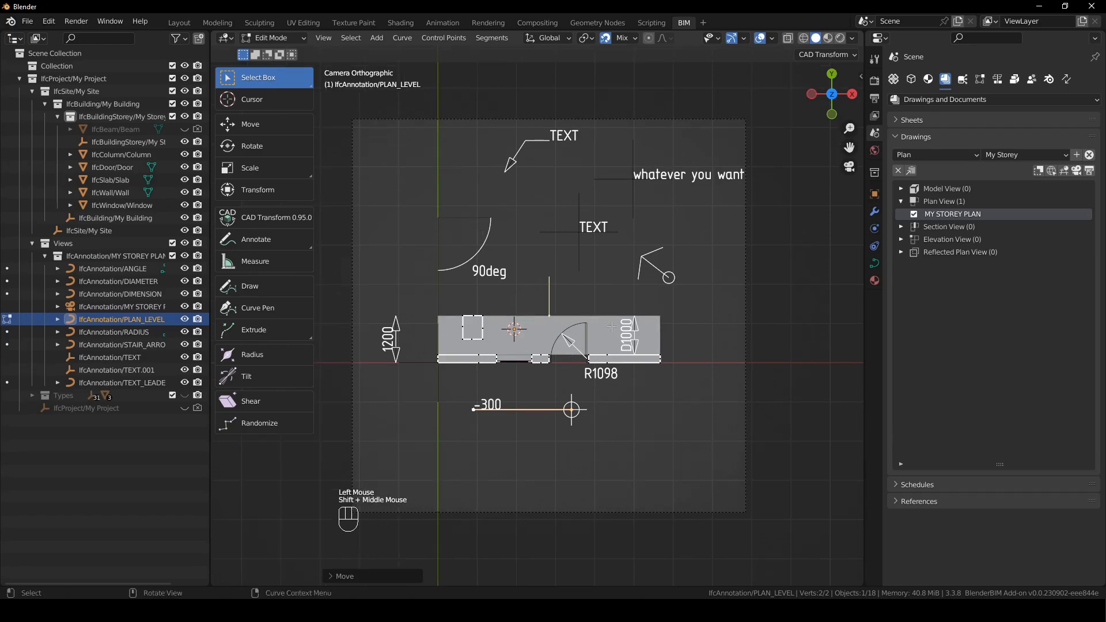
pyautogui.press('Tab')
pyautogui.click(617, 365)
# Choose Level (Section) as the annotation type, place the 3D cursor below and right of the plan level, and add a section level there.
pyautogui.click(288, 55)
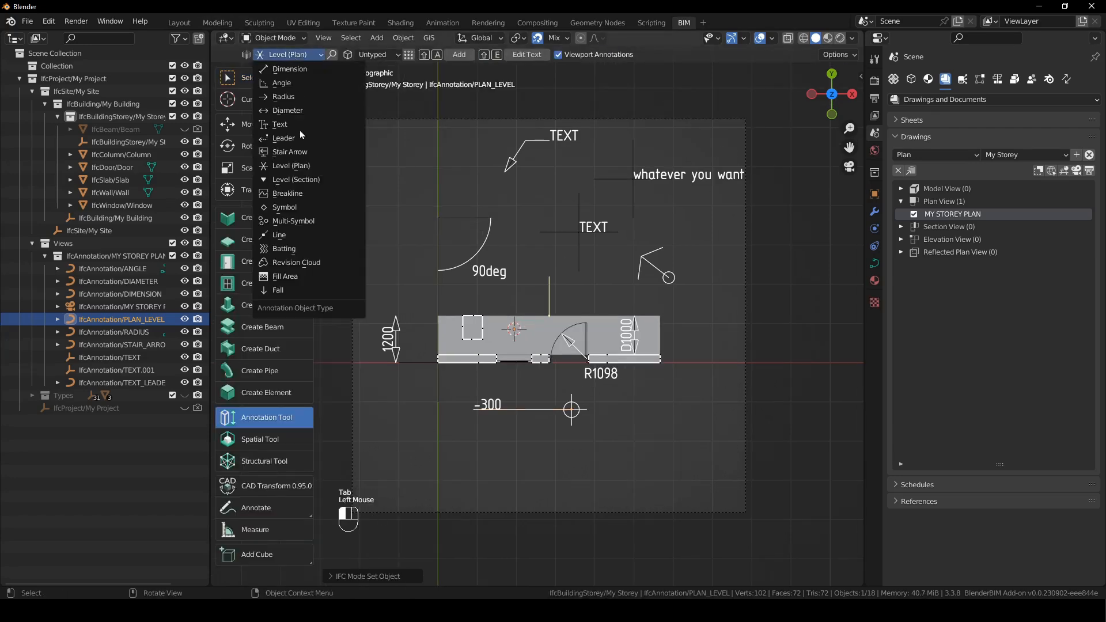
pyautogui.click(322, 180)
pyautogui.keyDown('shift'); pyautogui.rightClick(622, 466); pyautogui.keyUp('shift')
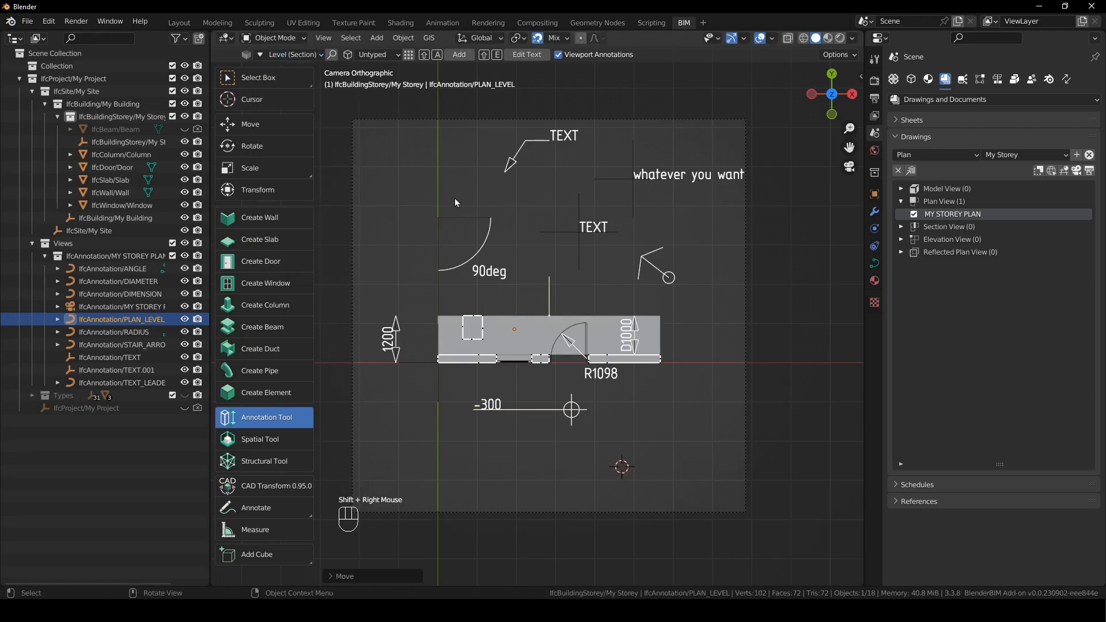
pyautogui.press('shift')
pyautogui.hotkey('shift', 'a')
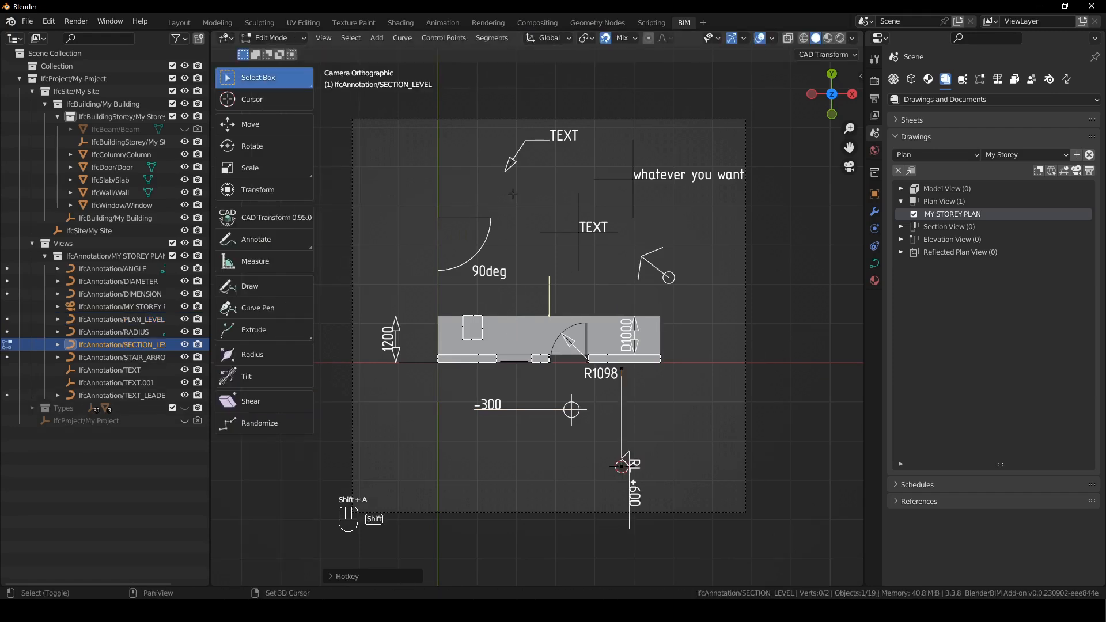
# Rotate the whole section level annotation by -90°, move it below the plan level annotation, and leave Edit Mode.
pyautogui.press('a')
pyautogui.press('r')
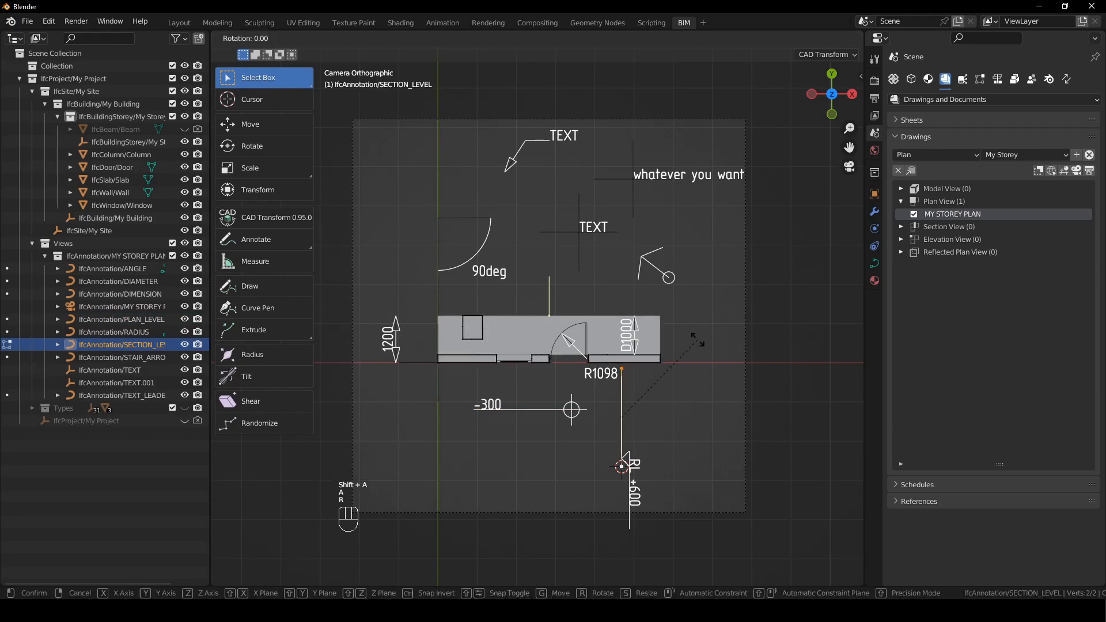
pyautogui.press('KP_9')
pyautogui.press('KP_0')
pyautogui.press('Left')
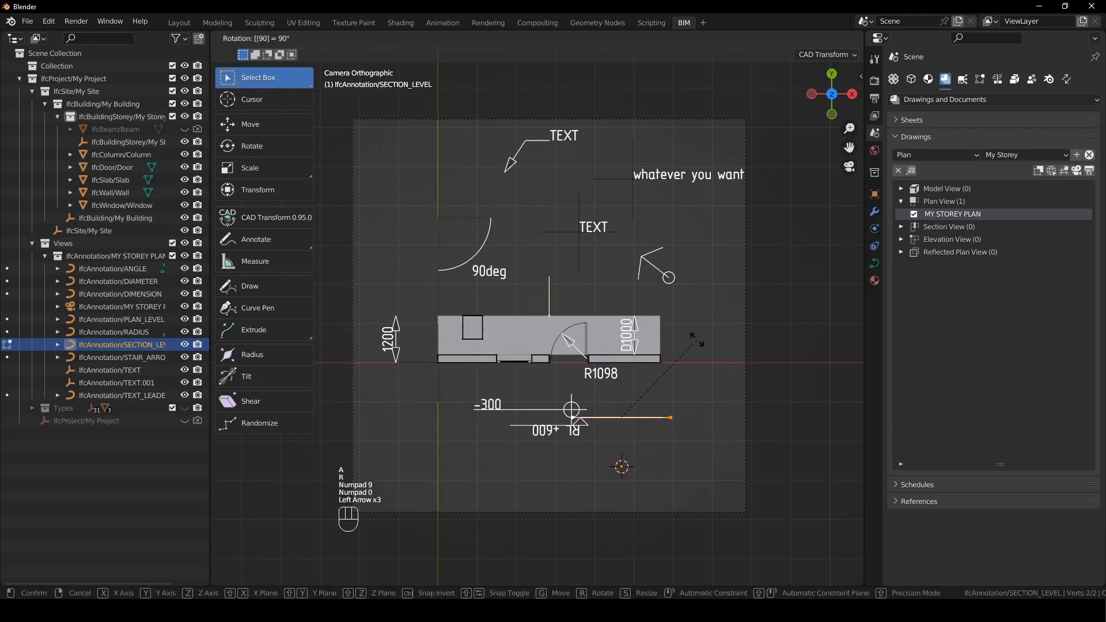
pyautogui.press('KP_Subtract')
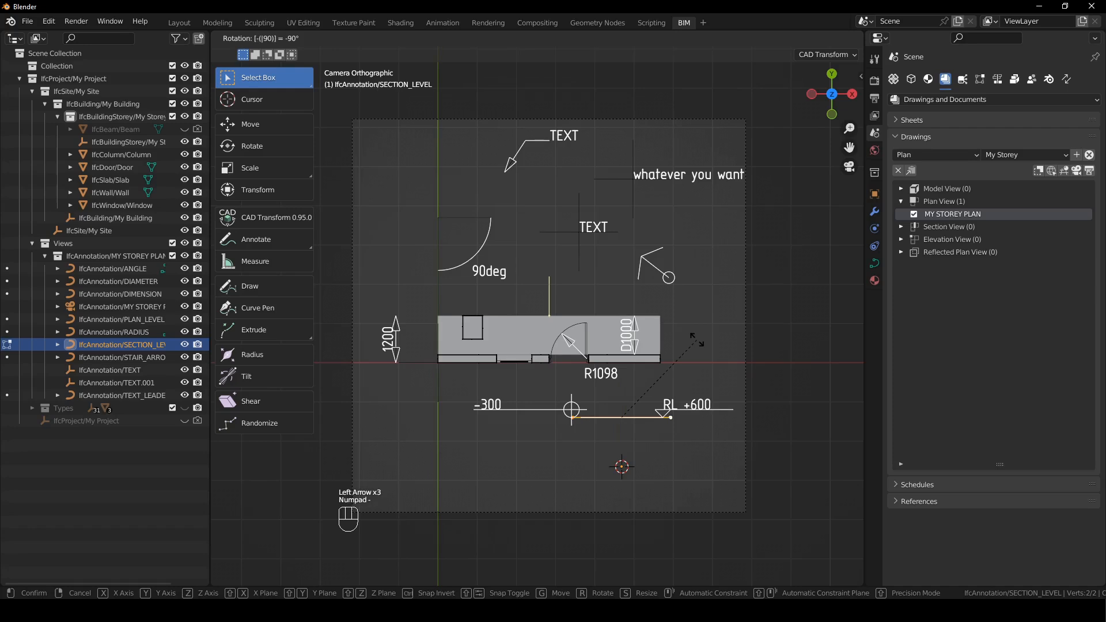
pyautogui.press('Return')
pyautogui.press('g')
pyautogui.click(672, 474)
pyautogui.press('Tab')
# Choose Breakline as the annotation type, add a break line just left of the slab, and leave Edit Mode with it saved.
pyautogui.click(284, 55)
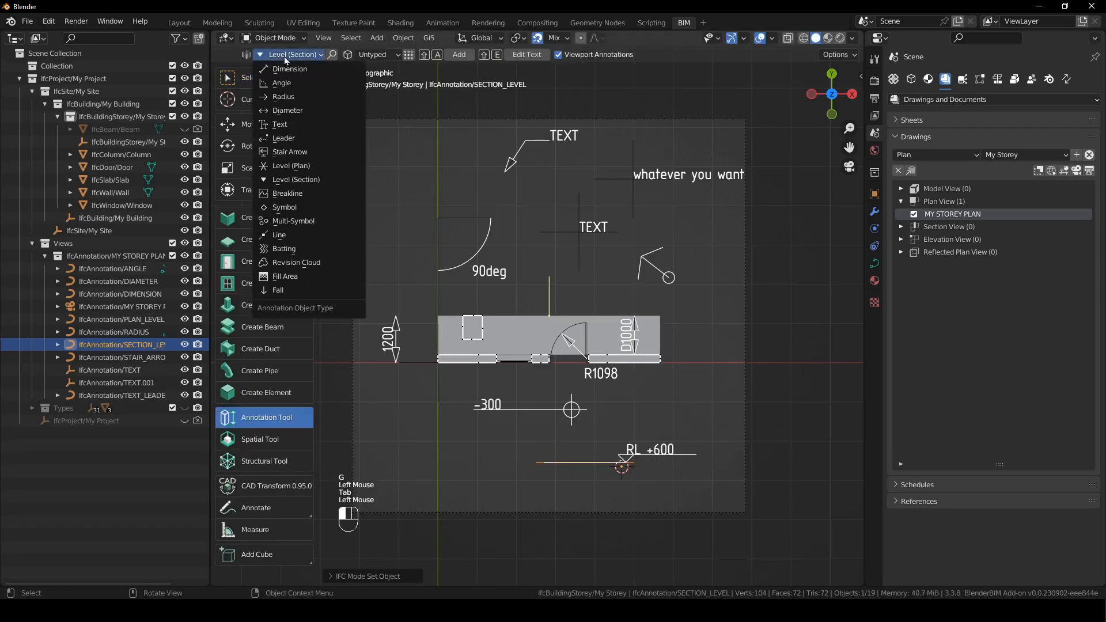
pyautogui.click(314, 197)
pyautogui.keyDown('shift'); pyautogui.rightClick(424, 422); pyautogui.keyUp('shift')
pyautogui.hotkey('shift', 'a')
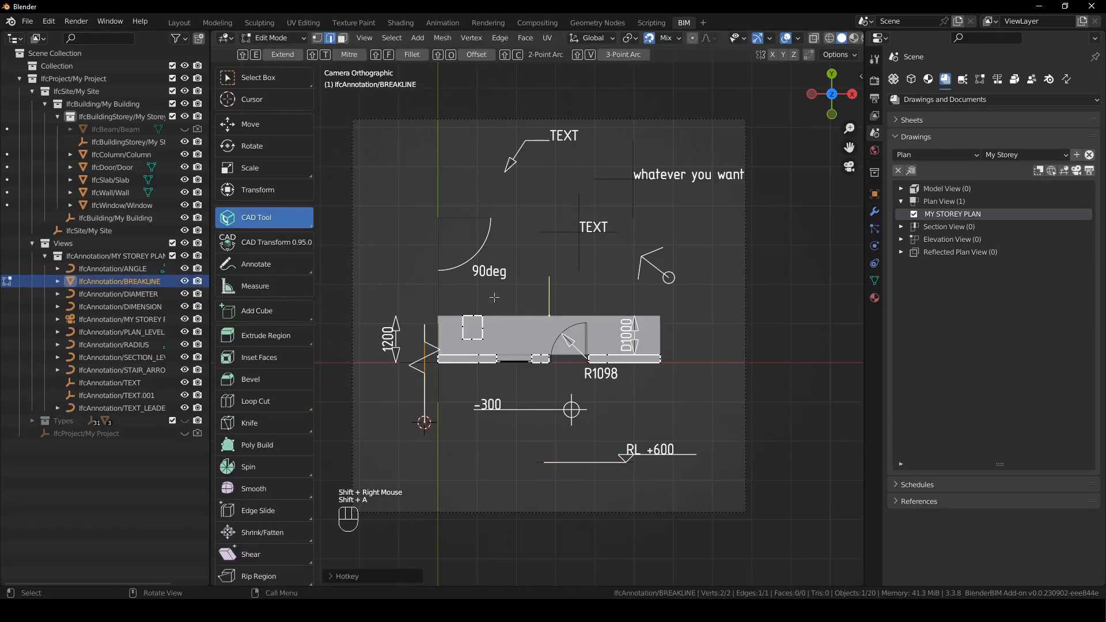
pyautogui.press('Tab')
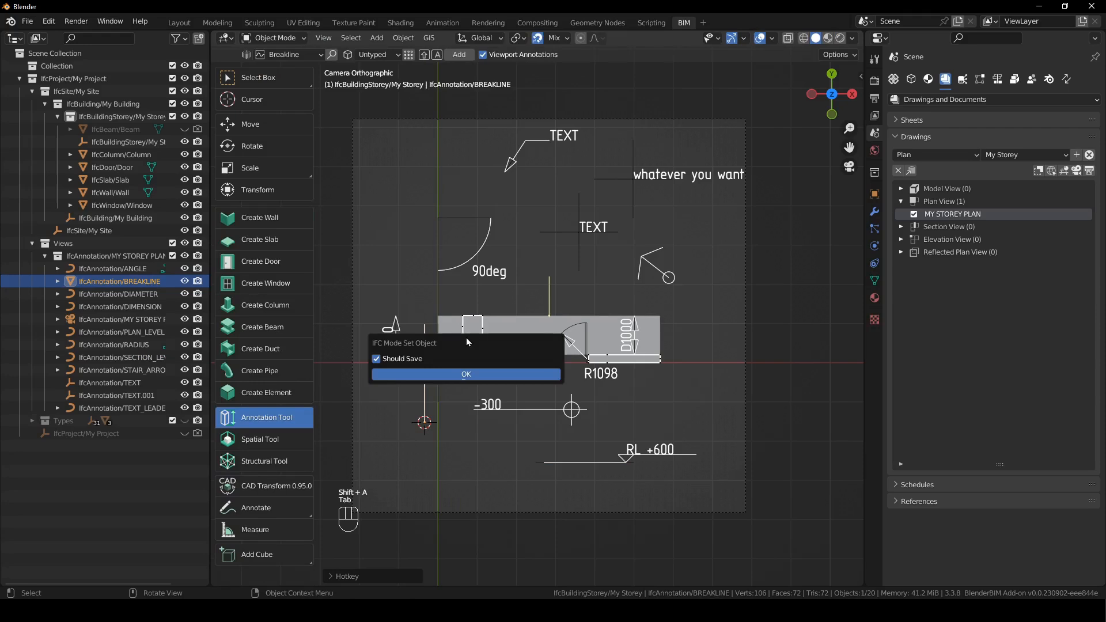
pyautogui.click(465, 374)
# Lengthen the break line by moving its upper vertex upward along global Y, and leave Edit Mode.
pyautogui.press('Tab')
pyautogui.press('1')
pyautogui.click(452, 291)
pyautogui.press('g')
pyautogui.press('y')
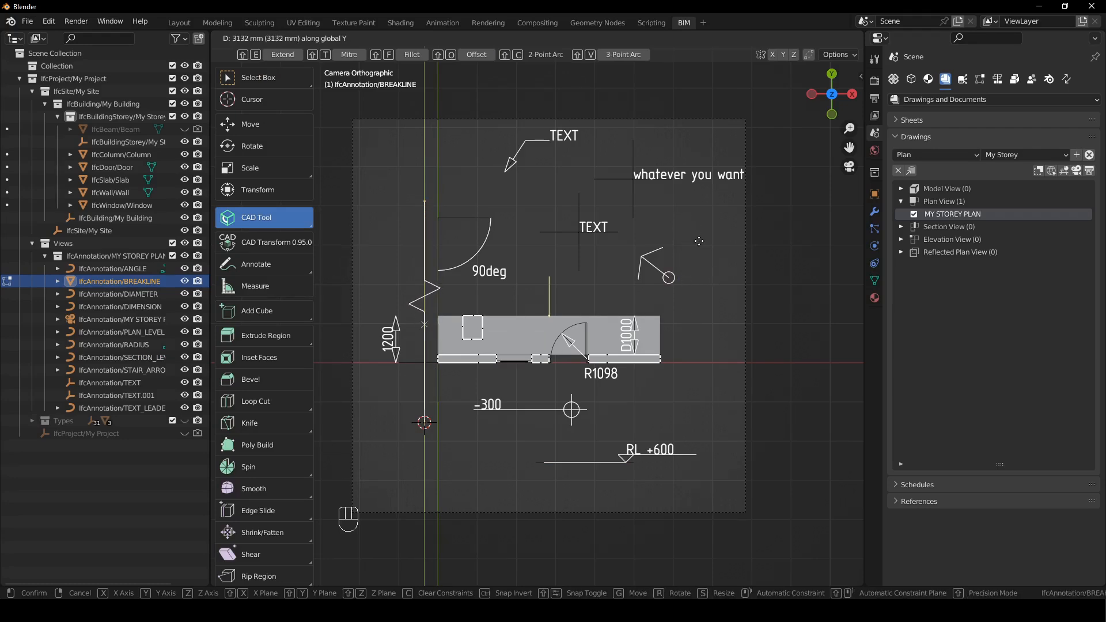
pyautogui.click(708, 337)
pyautogui.press('Tab')
pyautogui.click(648, 365)
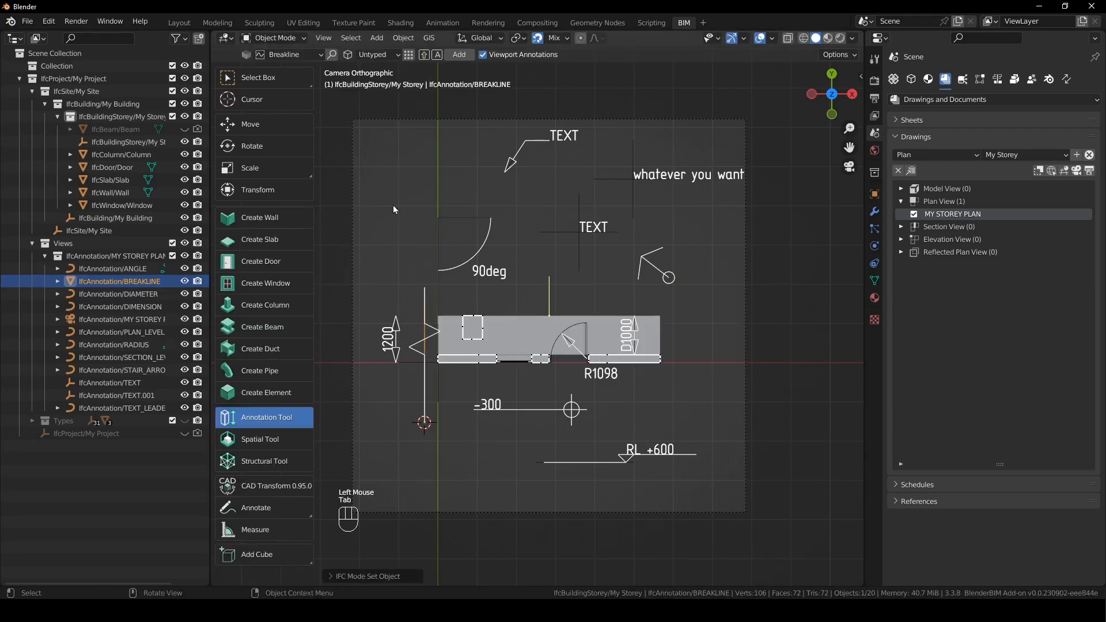
# Choose Symbol with the SETOUT-POINT type, add it at the slab's upper-right corner, and select the new symbol.
pyautogui.click(302, 55)
pyautogui.click(321, 206)
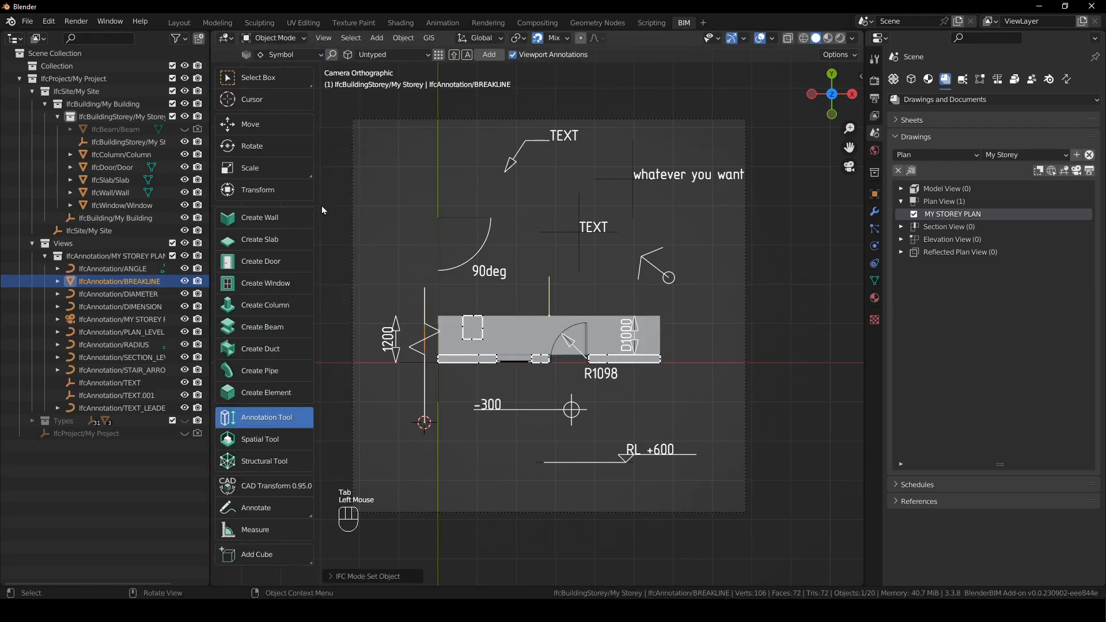
pyautogui.click(406, 54)
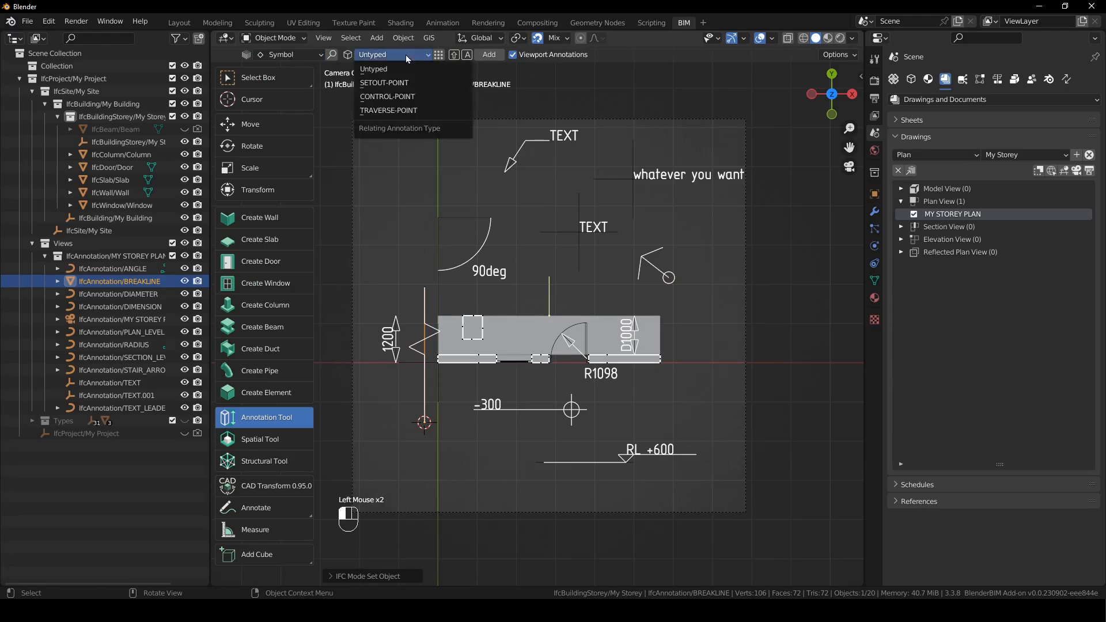
pyautogui.click(419, 86)
pyautogui.keyDown('shift'); pyautogui.moveTo(538, 206); pyautogui.dragTo(661, 315, button='right'); pyautogui.keyUp('shift')
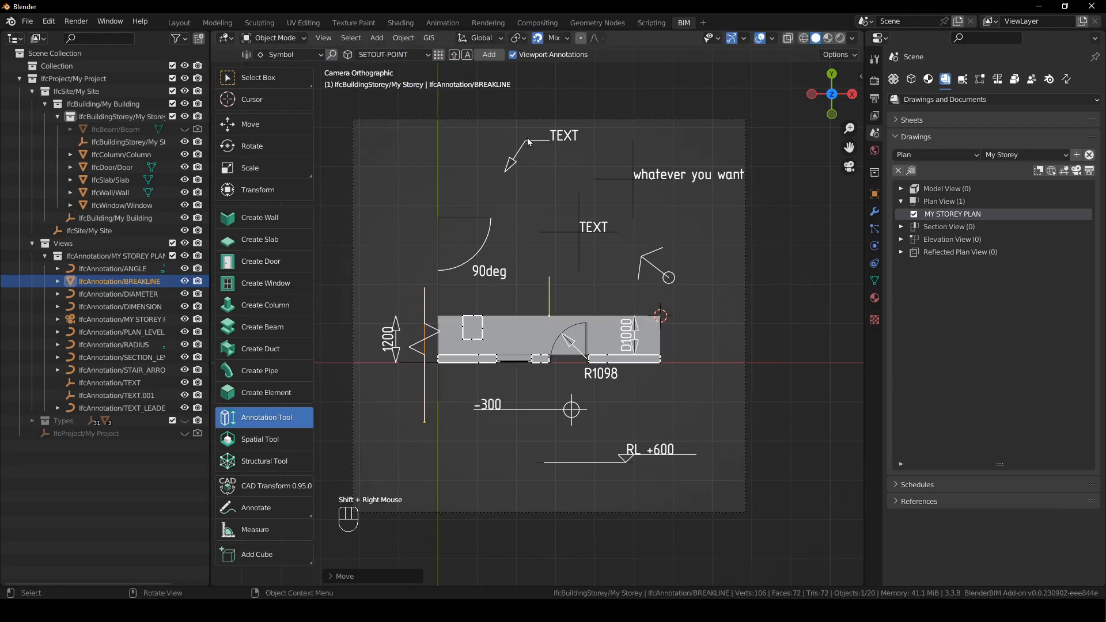
pyautogui.hotkey('shift', 'a')
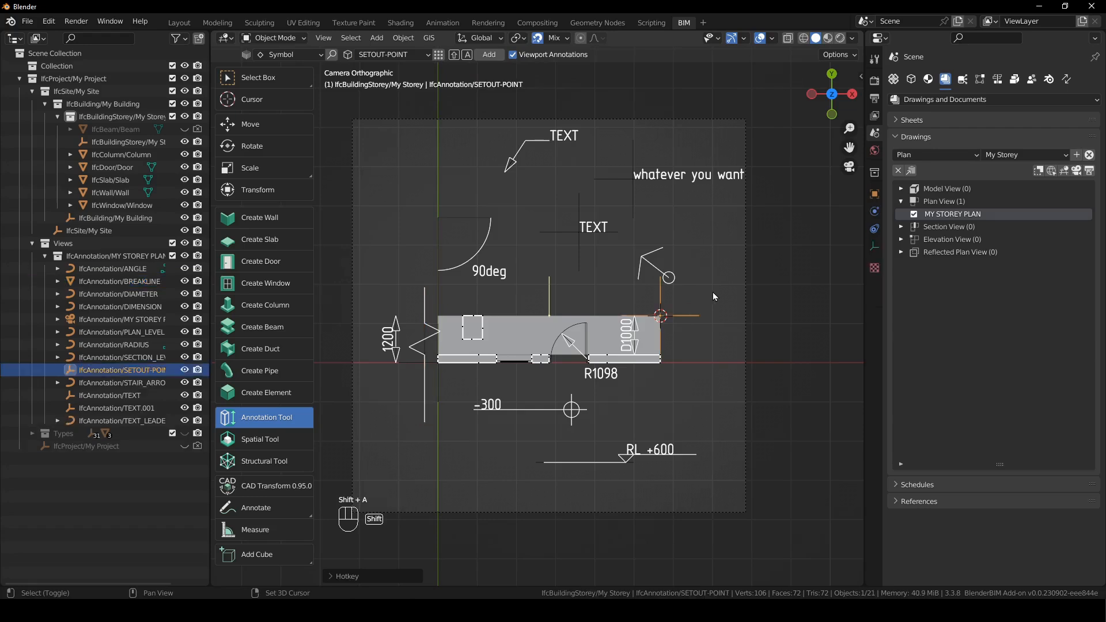
pyautogui.keyDown('shift'); pyautogui.moveTo(713, 293); pyautogui.dragTo(676, 289, button='middle'); pyautogui.keyUp('shift')
pyautogui.click(685, 312)
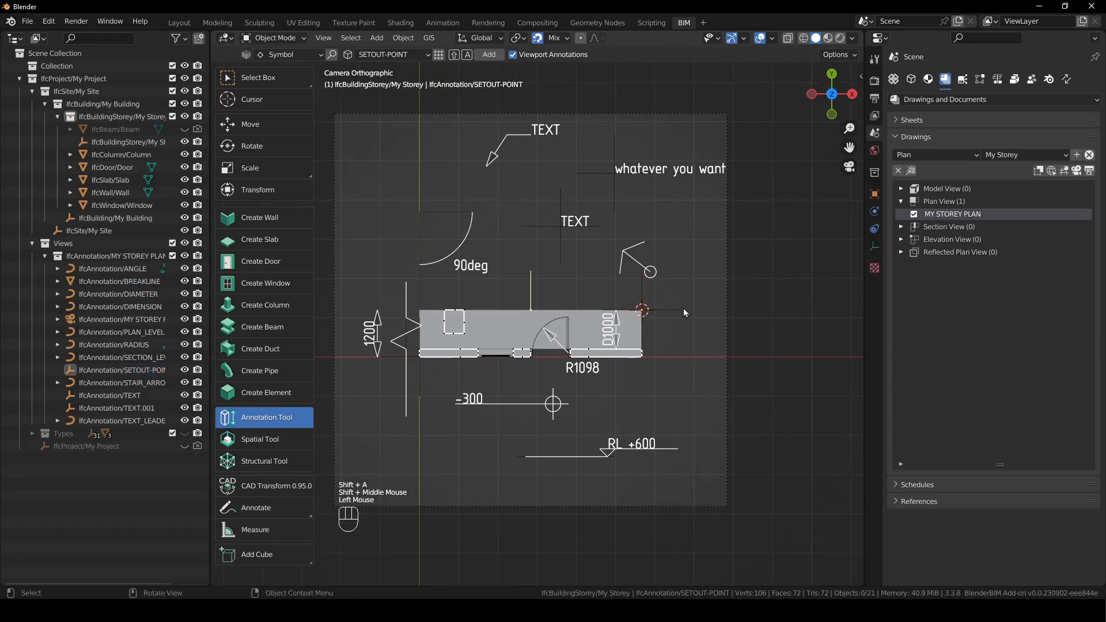
pyautogui.click(679, 312)
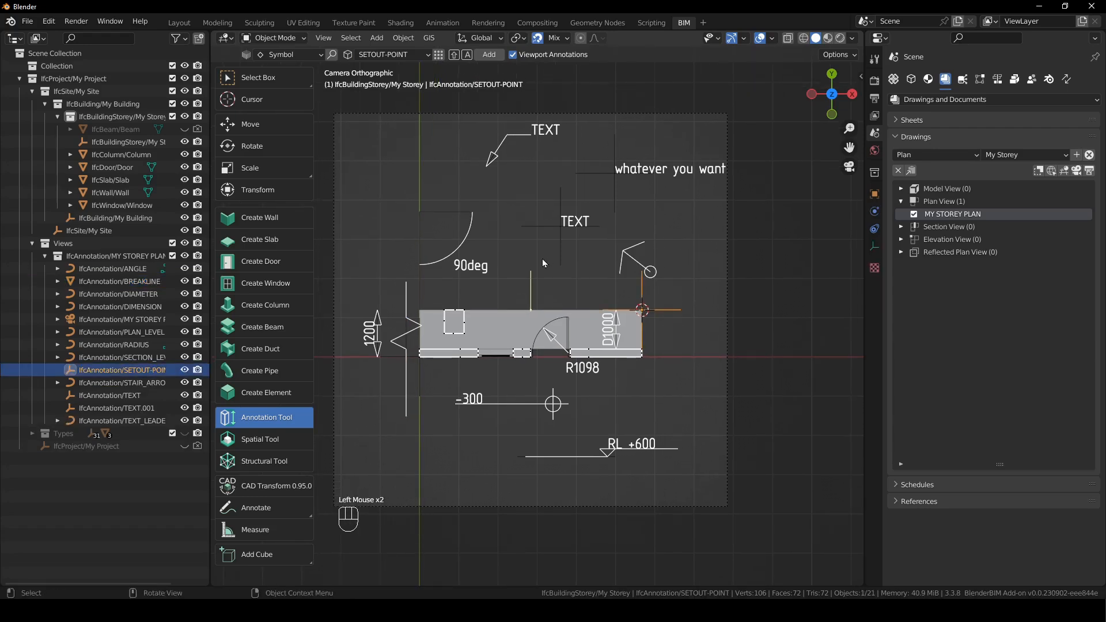
# Switch the symbol type to CONTROL-POINT, place the 3D cursor above and left of the angle annotation, and add the symbol there.
pyautogui.click(284, 54)
pyautogui.click(309, 54)
pyautogui.click(392, 54)
pyautogui.click(410, 101)
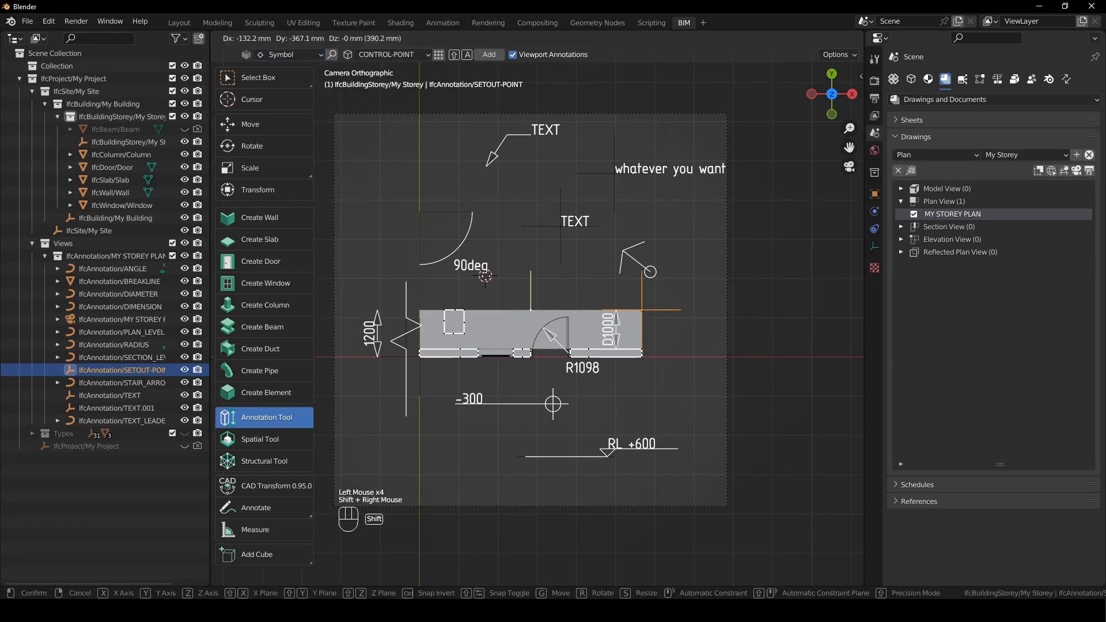
pyautogui.keyDown('shift'); pyautogui.rightClick(377, 196); pyautogui.keyUp('shift')
pyautogui.hotkey('shift', 'a')
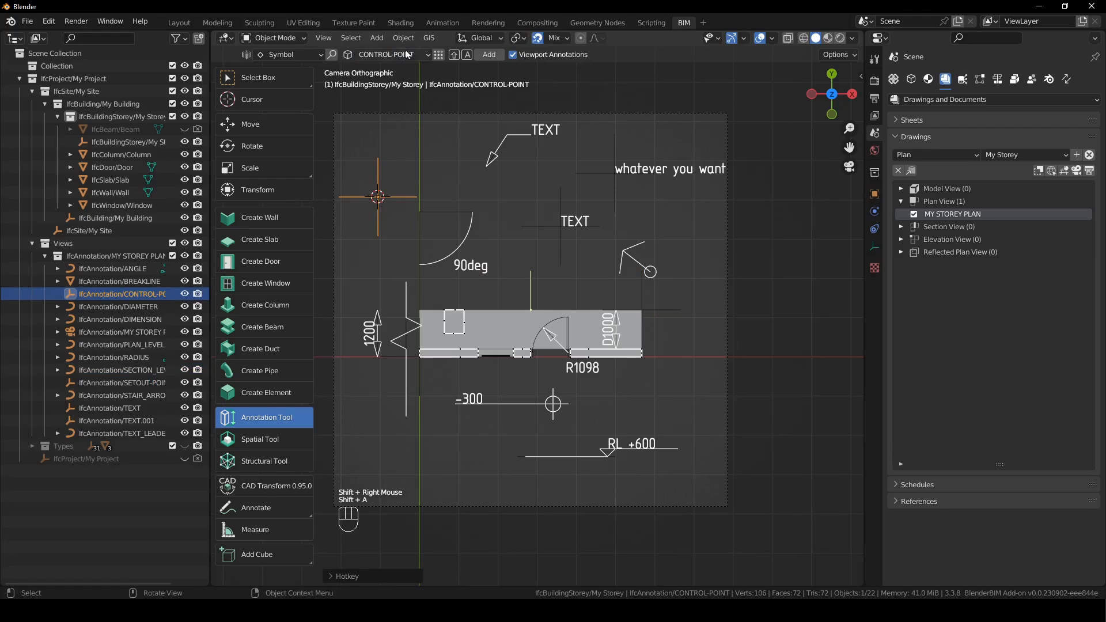
# Add a TRAVERSE-POINT symbol below the plan level annotation's left end and deselect it.
pyautogui.keyDown('shift'); pyautogui.rightClick(445, 453); pyautogui.keyUp('shift')
pyautogui.click(398, 54)
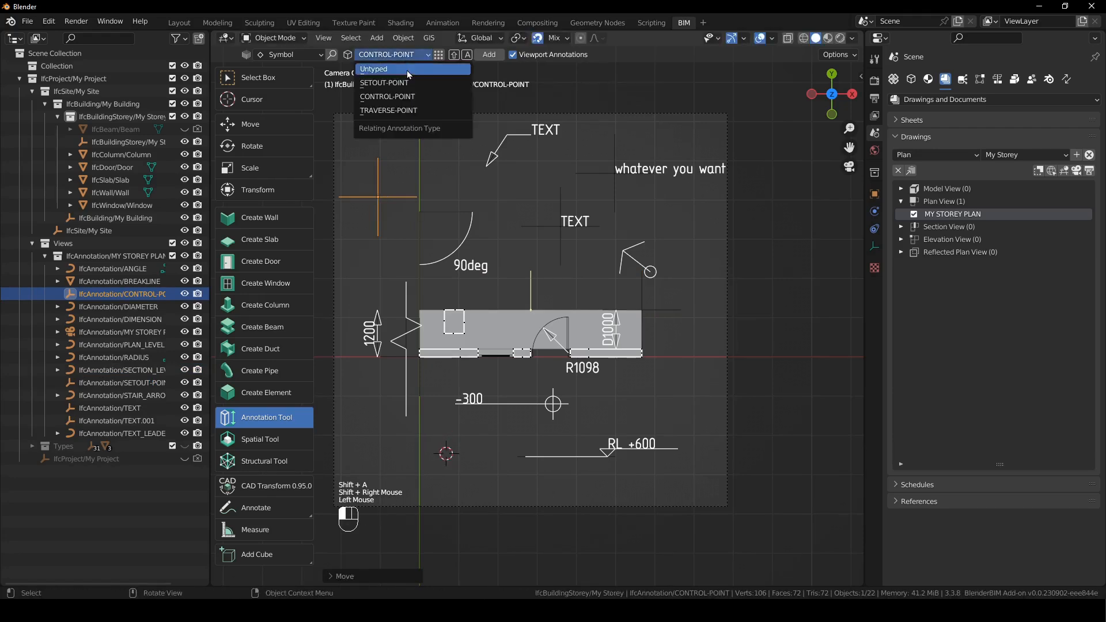
pyautogui.click(415, 110)
pyautogui.hotkey('shift', 'a')
pyautogui.click(598, 395)
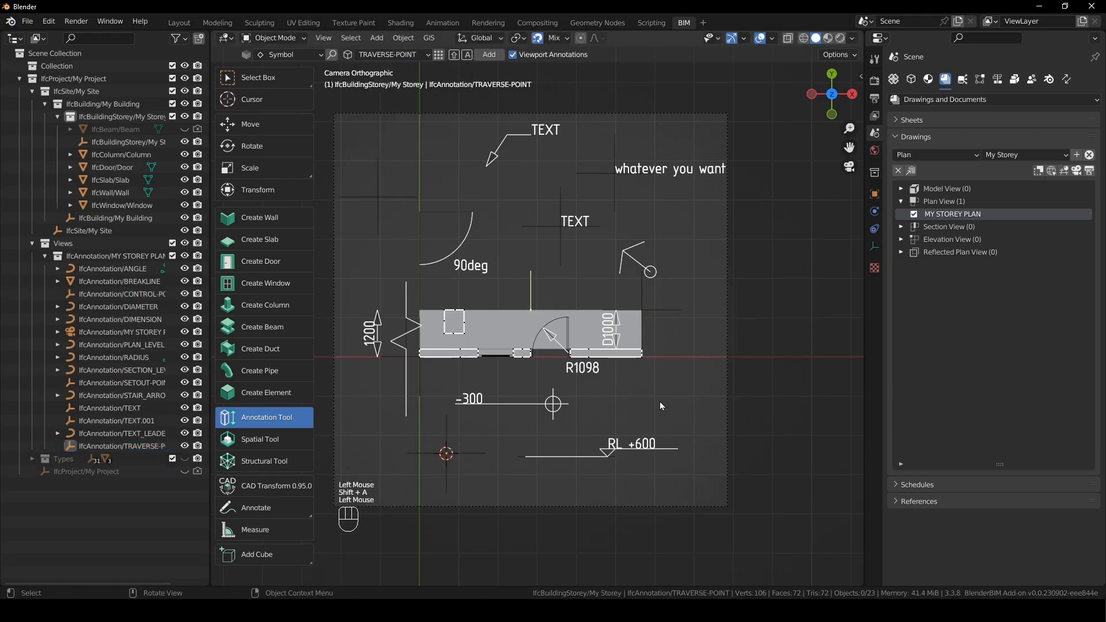
# Choose Multi-Symbol with the SETOUT-POINT type and add one above the stair arrow, below the "whatever you want" text.
pyautogui.click(288, 54)
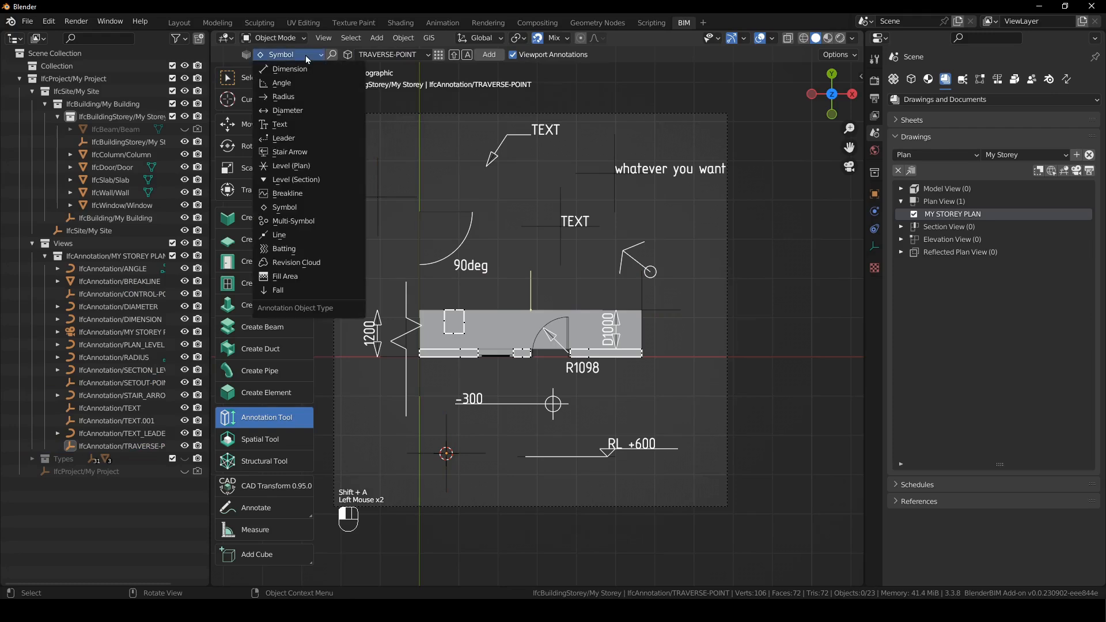
pyautogui.click(320, 222)
pyautogui.click(416, 54)
pyautogui.click(420, 83)
pyautogui.keyDown('shift'); pyautogui.rightClick(675, 214); pyautogui.keyUp('shift')
pyautogui.hotkey('shift', 'a')
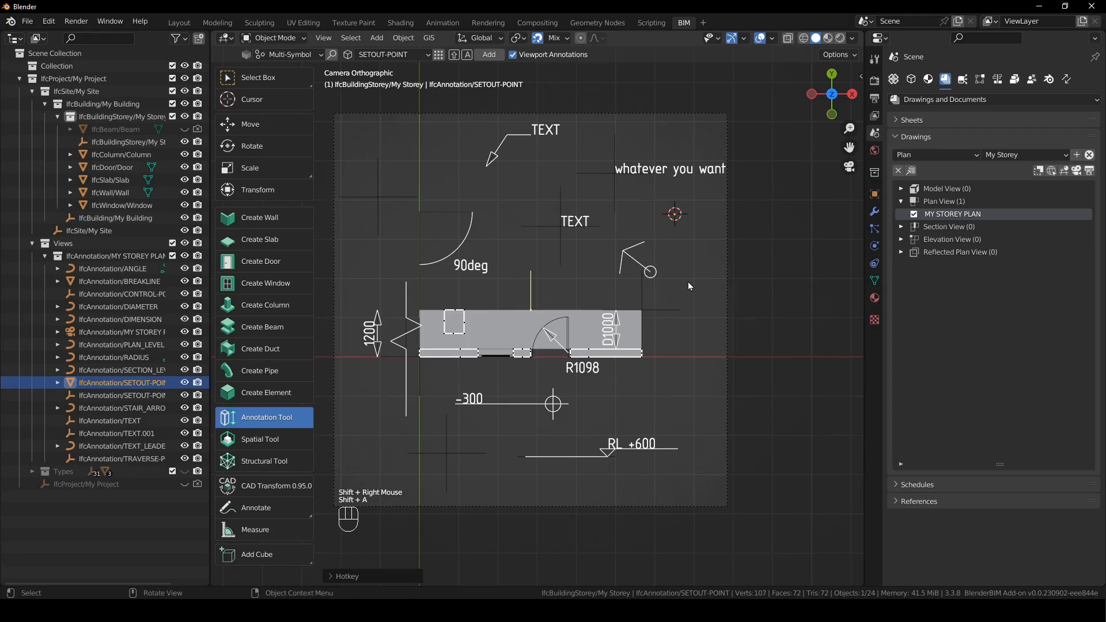
# Add two more SETOUT-POINT multi-symbols, one beside the stair arrow and one to the right of the slab, and deselect.
pyautogui.click(687, 264)
pyautogui.keyDown('shift'); pyautogui.rightClick(692, 268); pyautogui.keyUp('shift')
pyautogui.hotkey('shift', 'a')
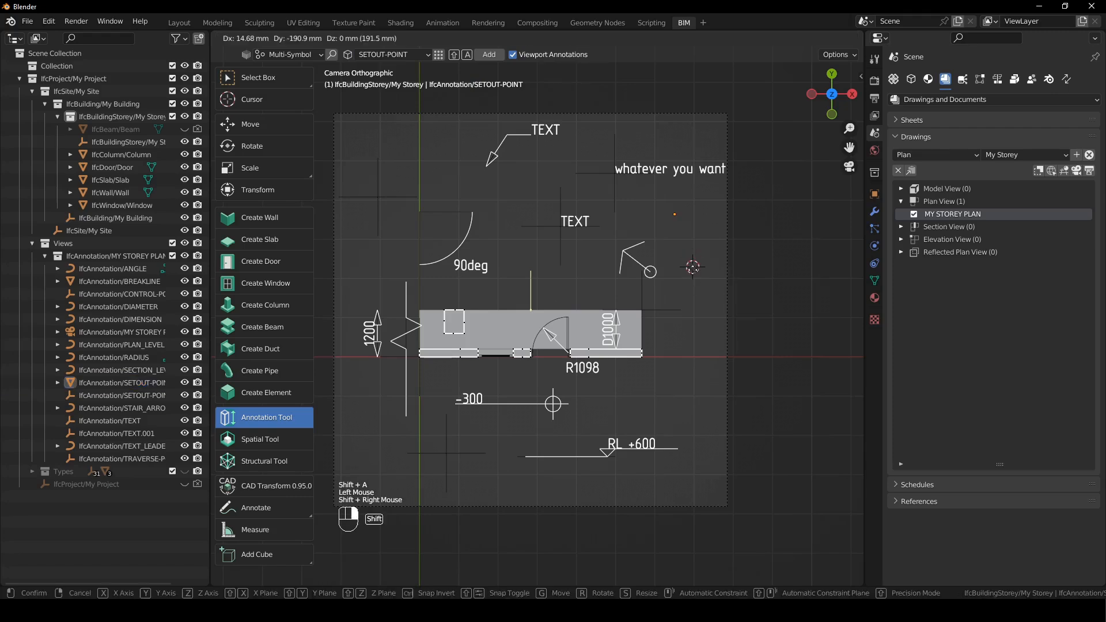
pyautogui.keyDown('shift'); pyautogui.rightClick(702, 344); pyautogui.keyUp('shift')
pyautogui.hotkey('shift', 'a')
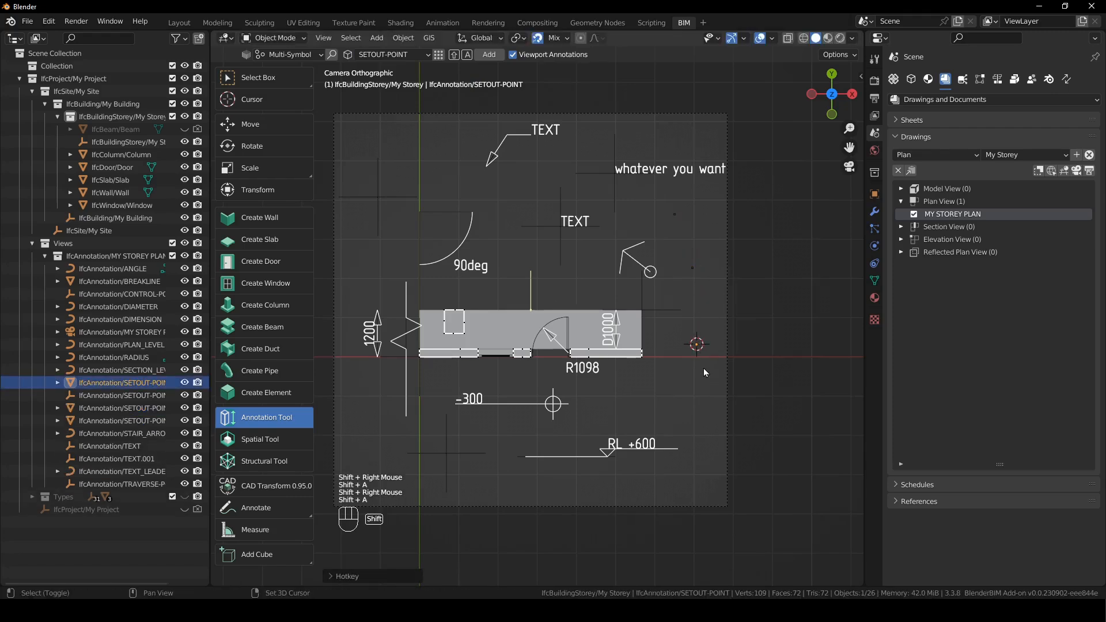
pyautogui.click(704, 395)
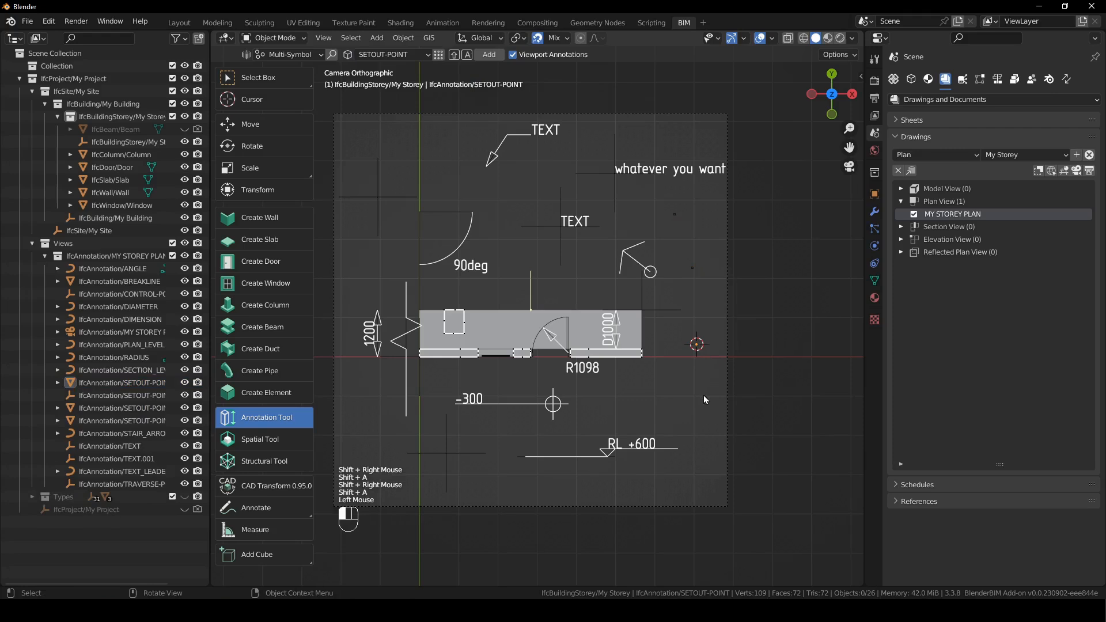
# Choose Line with the DASHED type, add it near the drawing's lower-left corner, and deselect it.
pyautogui.click(291, 54)
pyautogui.click(300, 234)
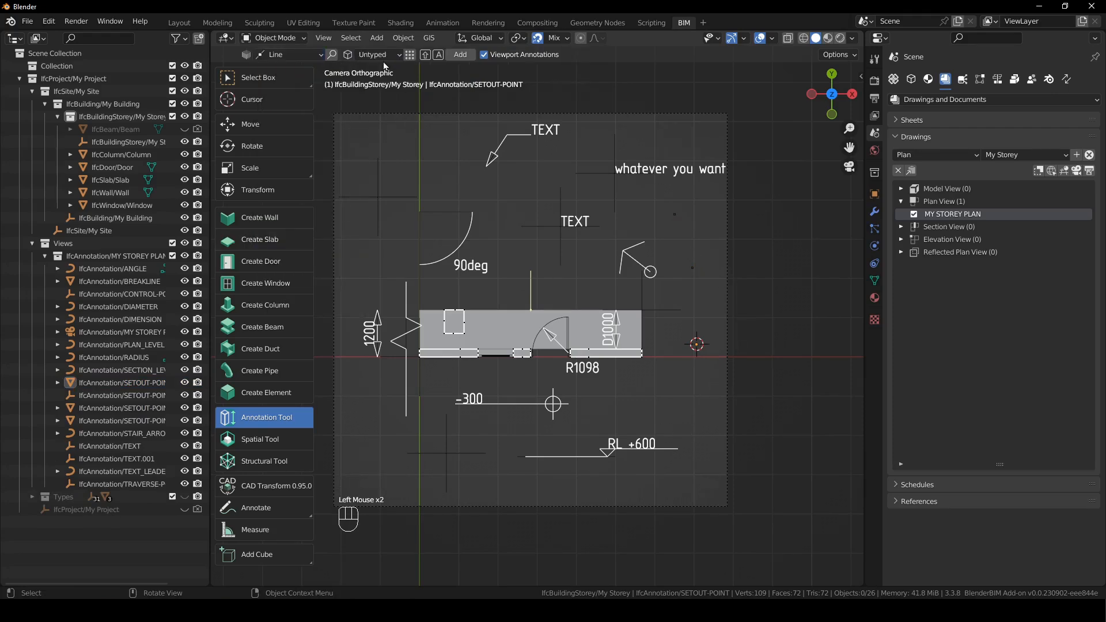
pyautogui.click(288, 57)
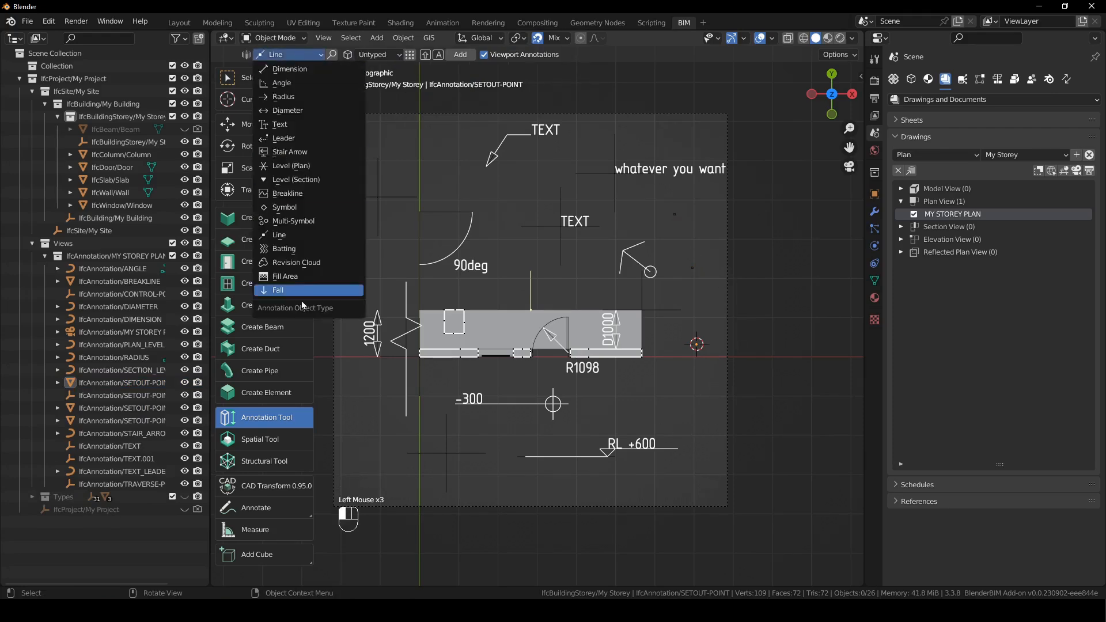
pyautogui.click(314, 237)
pyautogui.click(395, 54)
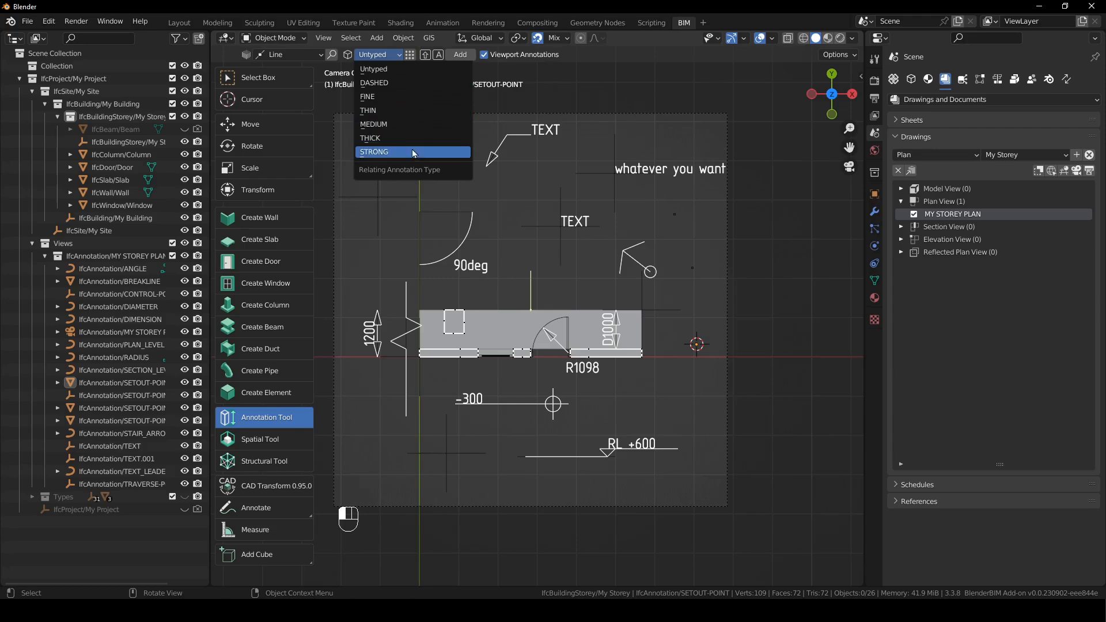
pyautogui.click(401, 84)
pyautogui.keyDown('shift'); pyautogui.rightClick(371, 466); pyautogui.keyUp('shift')
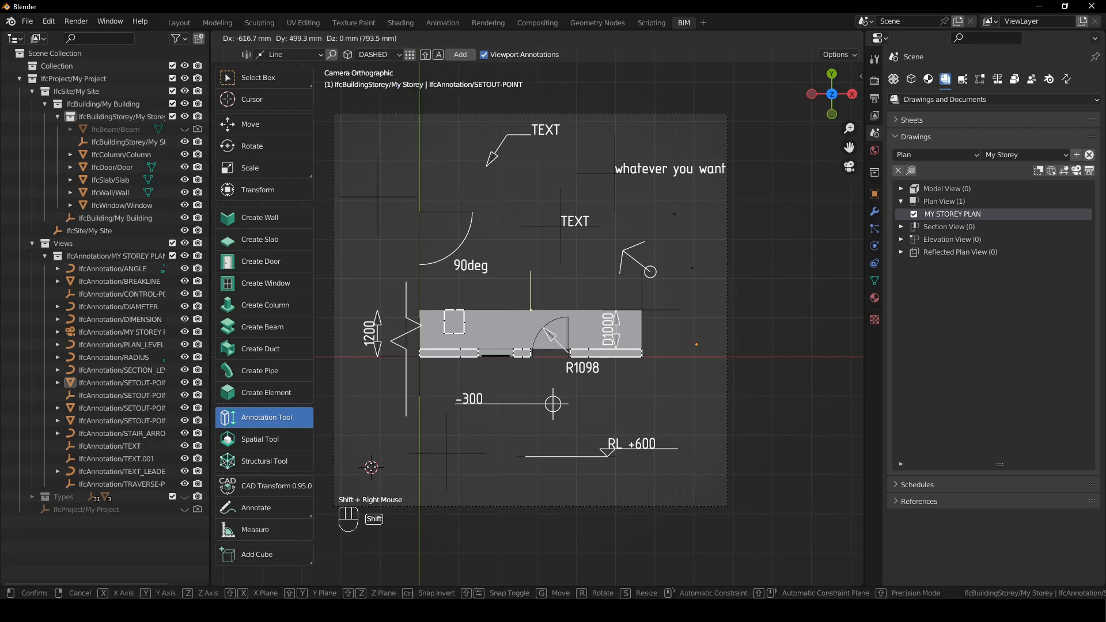
pyautogui.hotkey('shift', 'a')
pyautogui.click(424, 476)
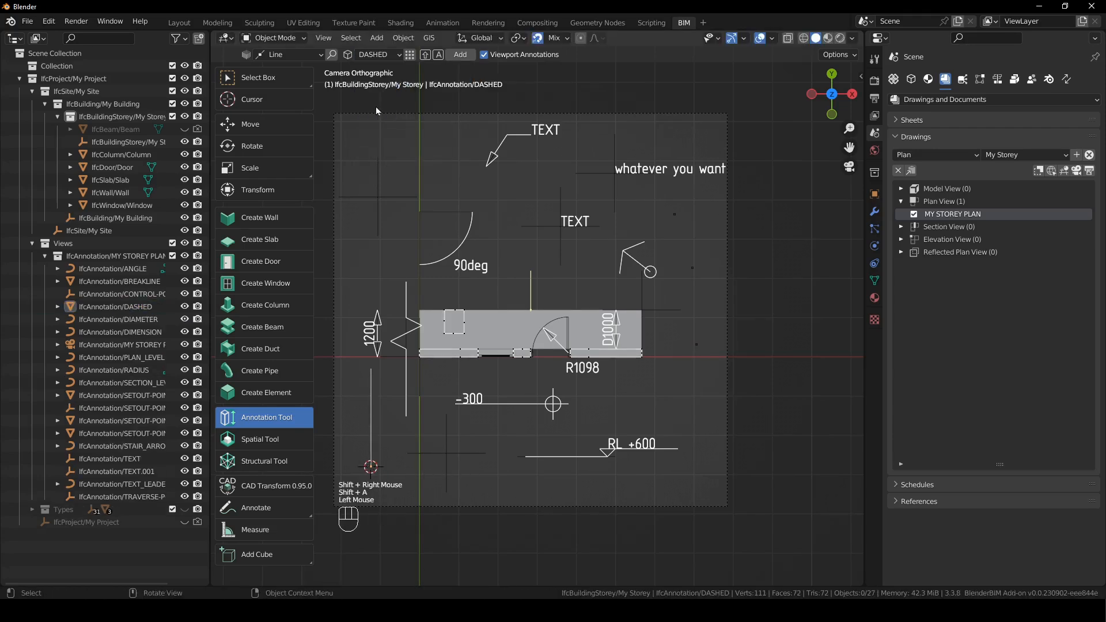
# Add a FINE line annotation just to the right of the dashed line.
pyautogui.press('Tab')
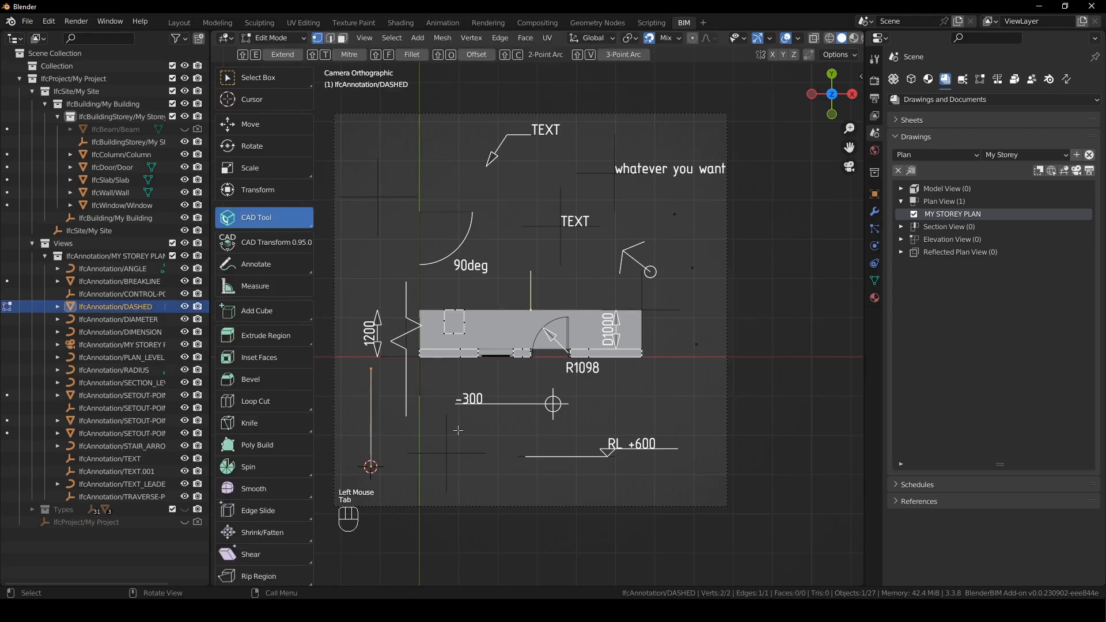
pyautogui.press('Tab')
pyautogui.keyDown('shift'); pyautogui.moveTo(370, 466); pyautogui.dragTo(389, 473, button='right'); pyautogui.keyUp('shift')
pyautogui.click(375, 54)
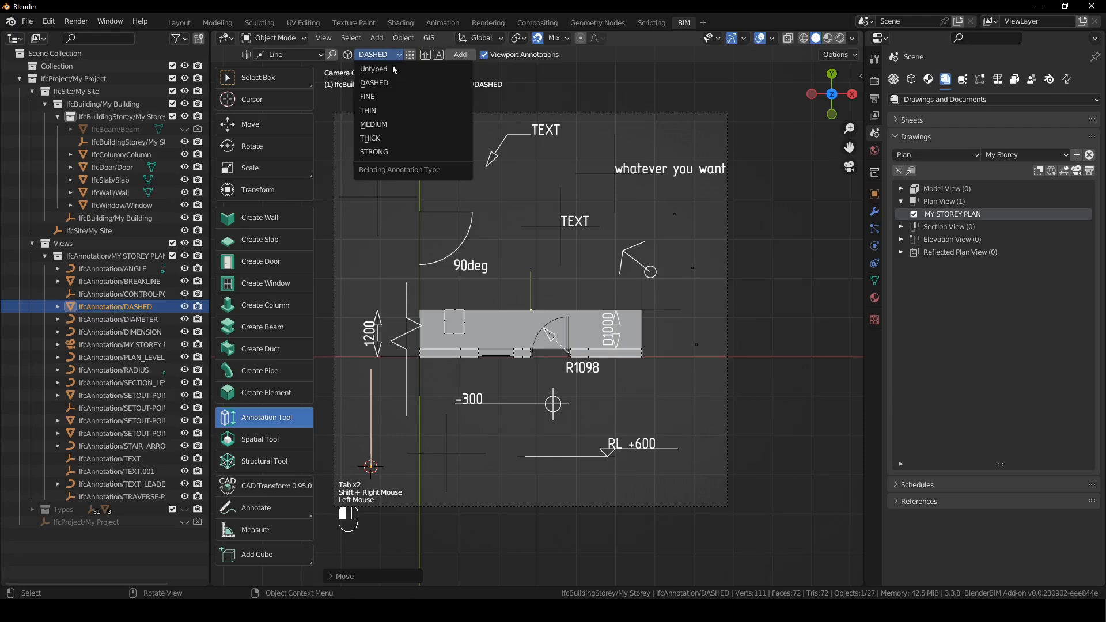
pyautogui.click(398, 99)
pyautogui.hotkey('shift', 'a')
pyautogui.press('g')
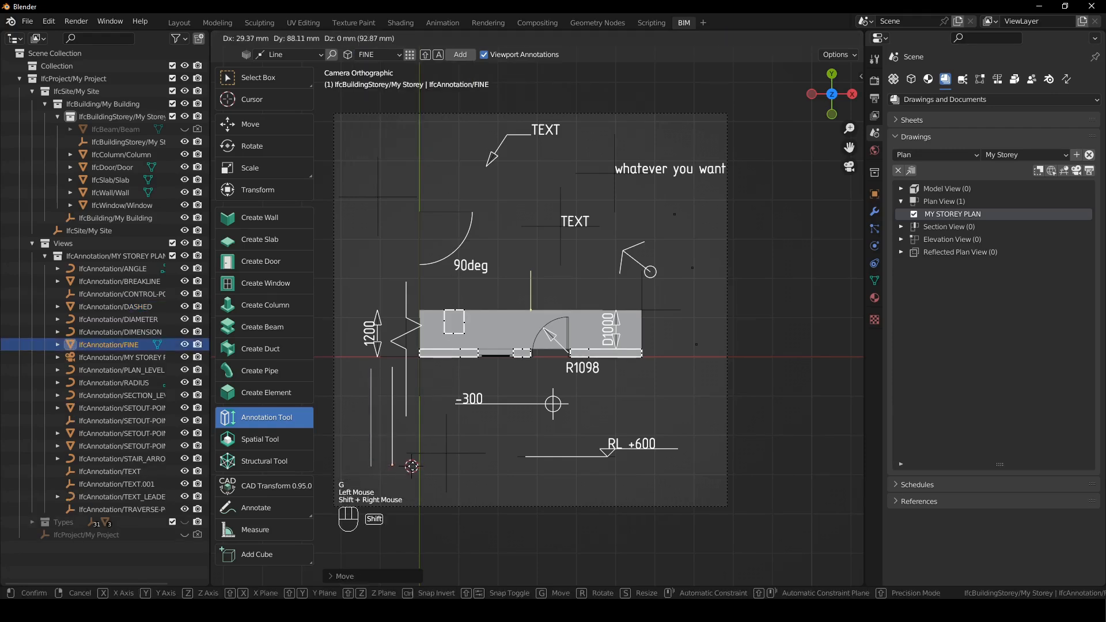
# Add a THIN and a MEDIUM line annotation, each spaced to the right of the previous line.
pyautogui.click(412, 466)
pyautogui.click(374, 54)
pyautogui.click(397, 119)
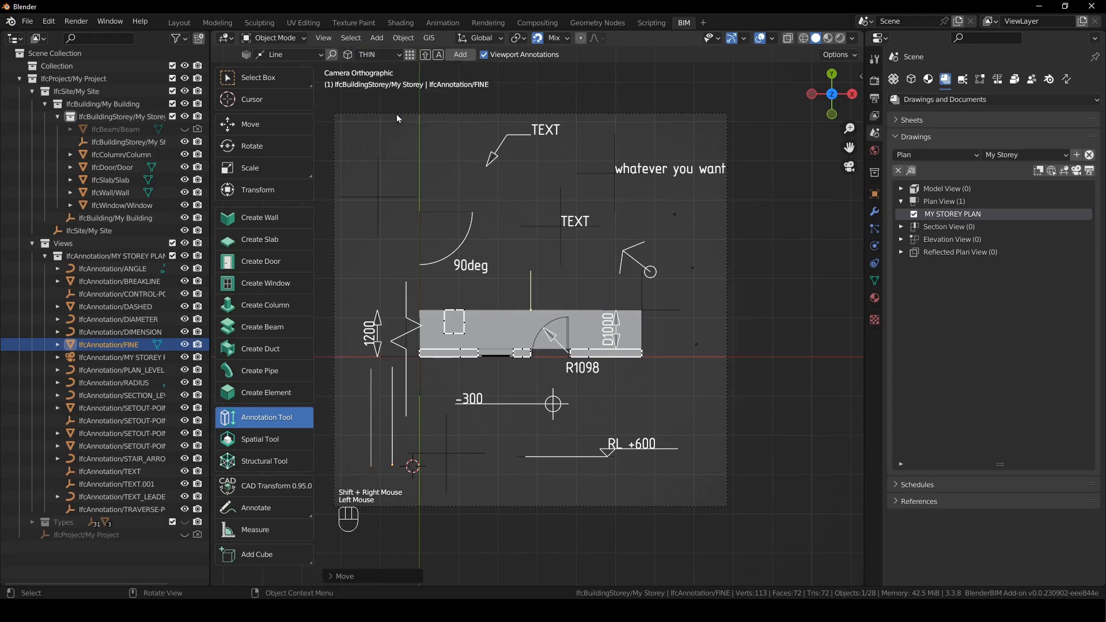
pyautogui.hotkey('shift', 'a')
pyautogui.keyDown('shift'); pyautogui.moveTo(451, 464); pyautogui.dragTo(433, 467, button='right'); pyautogui.keyUp('shift')
pyautogui.click(379, 54)
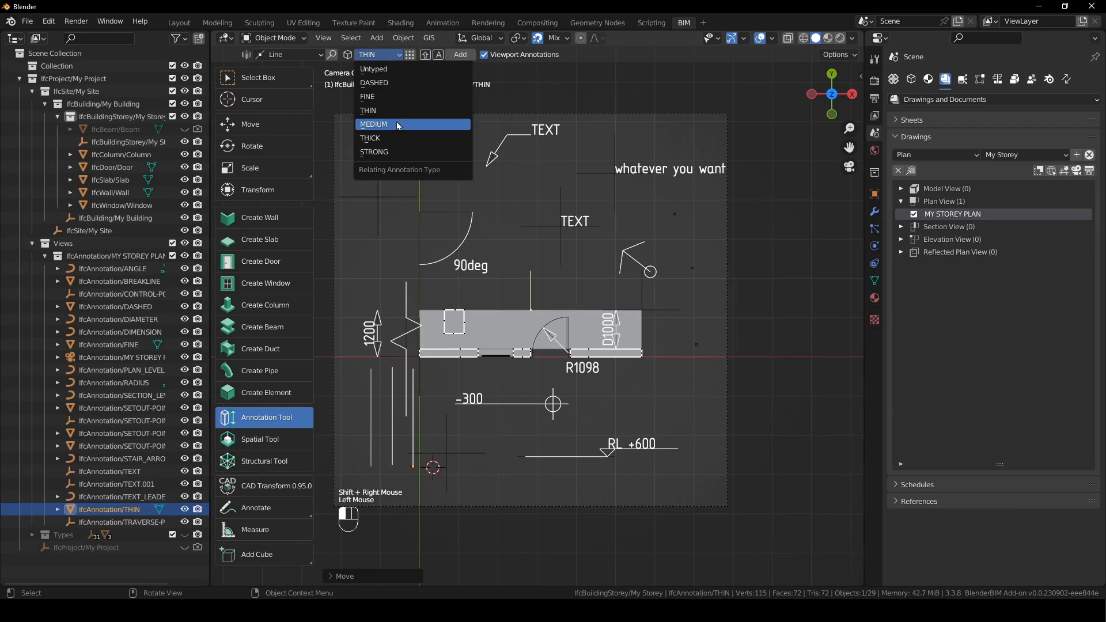
pyautogui.click(397, 125)
pyautogui.hotkey('shift', 'a')
# Continue the row of lines to the right with a THICK and a STRONG line annotation, and deselect.
pyautogui.keyDown('shift'); pyautogui.moveTo(481, 474); pyautogui.dragTo(459, 468, button='right'); pyautogui.keyUp('shift')
pyautogui.click(394, 55)
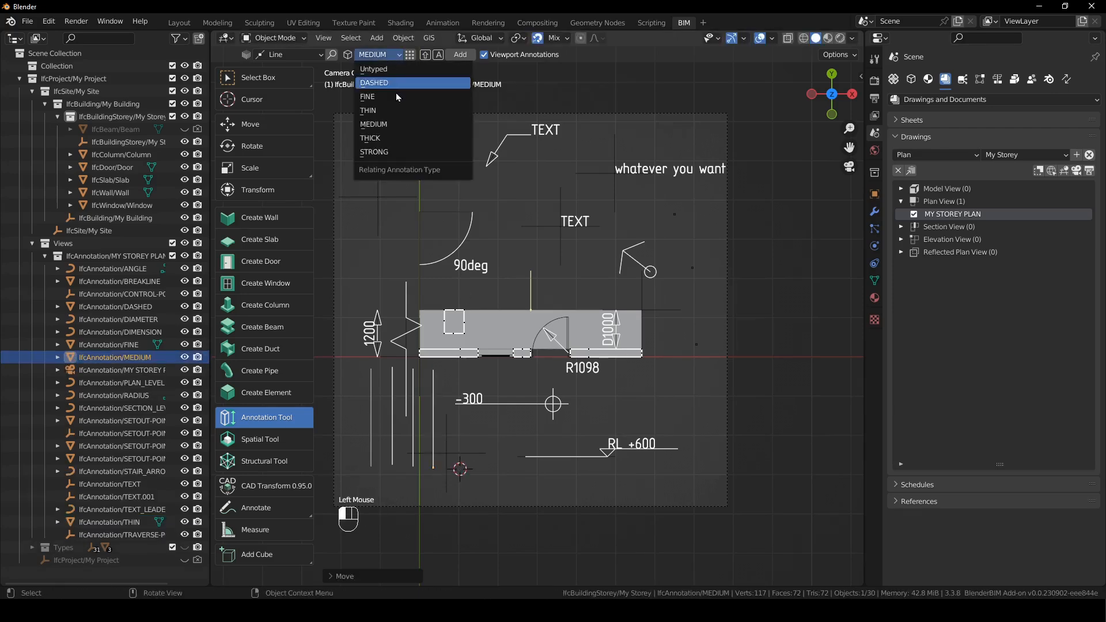
pyautogui.click(400, 138)
pyautogui.hotkey('shift', 'a')
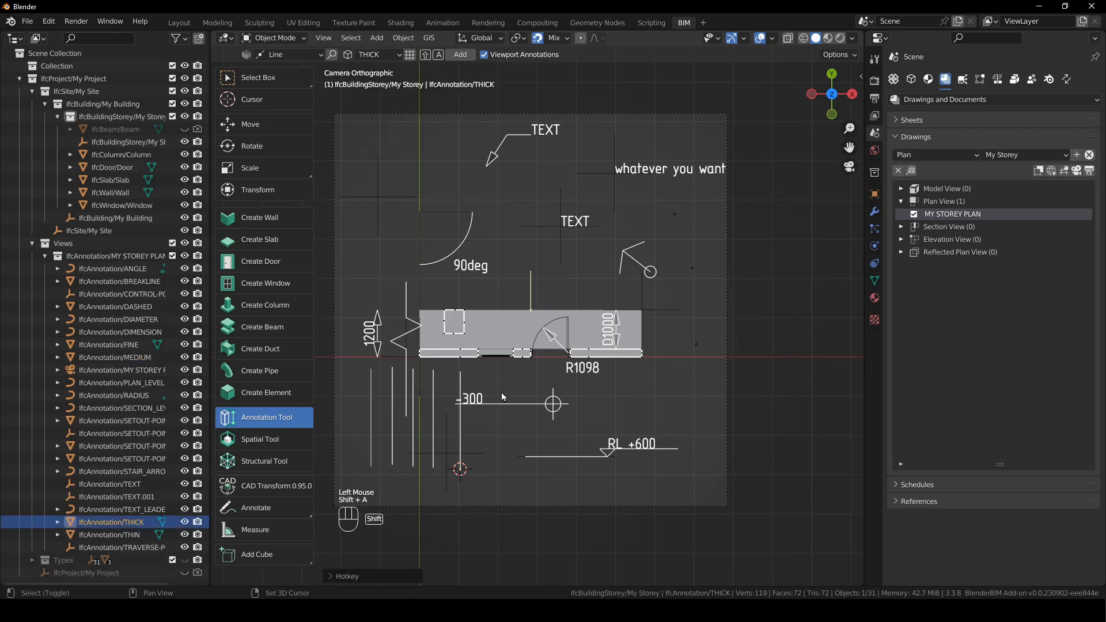
pyautogui.keyDown('shift'); pyautogui.rightClick(485, 470); pyautogui.keyUp('shift')
pyautogui.click(391, 54)
pyautogui.click(398, 145)
pyautogui.hotkey('shift', 'a')
pyautogui.click(650, 404)
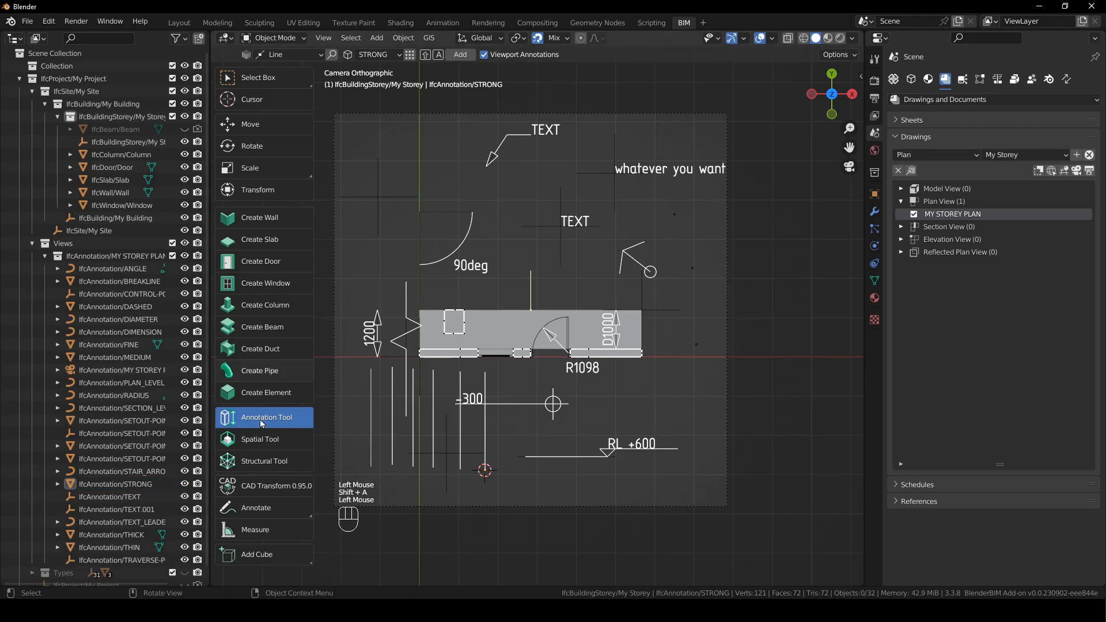
# Choose Batting and add an untyped one with the 3D cursor at the drawing's upper-left corner.
pyautogui.click(293, 56)
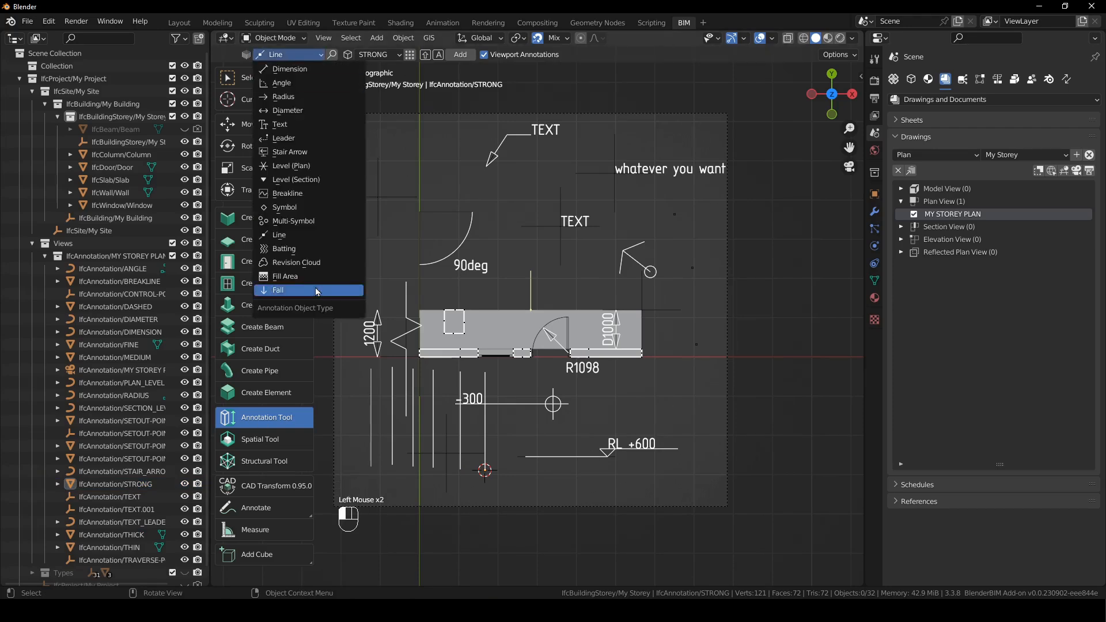
pyautogui.click(284, 248)
pyautogui.keyDown('shift'); pyautogui.moveTo(502, 181); pyautogui.dragTo(516, 219, button='middle'); pyautogui.keyUp('shift')
pyautogui.keyDown('shift'); pyautogui.moveTo(444, 199); pyautogui.dragTo(411, 185, button='right'); pyautogui.keyUp('shift')
pyautogui.click(395, 56)
pyautogui.click(494, 202)
pyautogui.hotkey('shift', 'a')
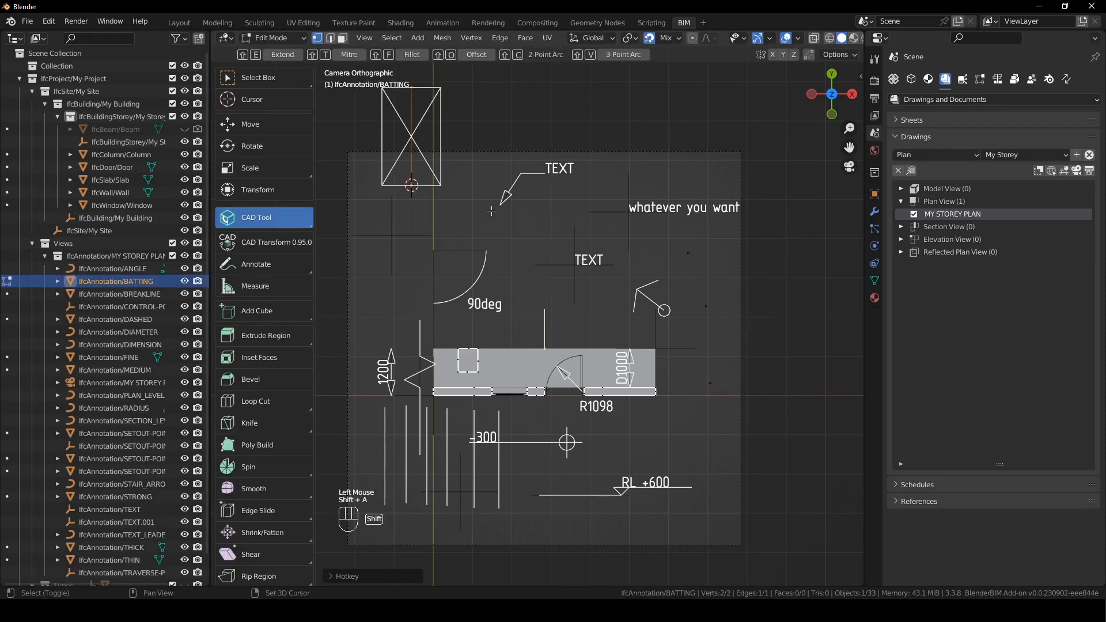
# Move the batting down into the drawing's upper-left area above the angle annotation and rotate it 90 degrees.
pyautogui.press('g')
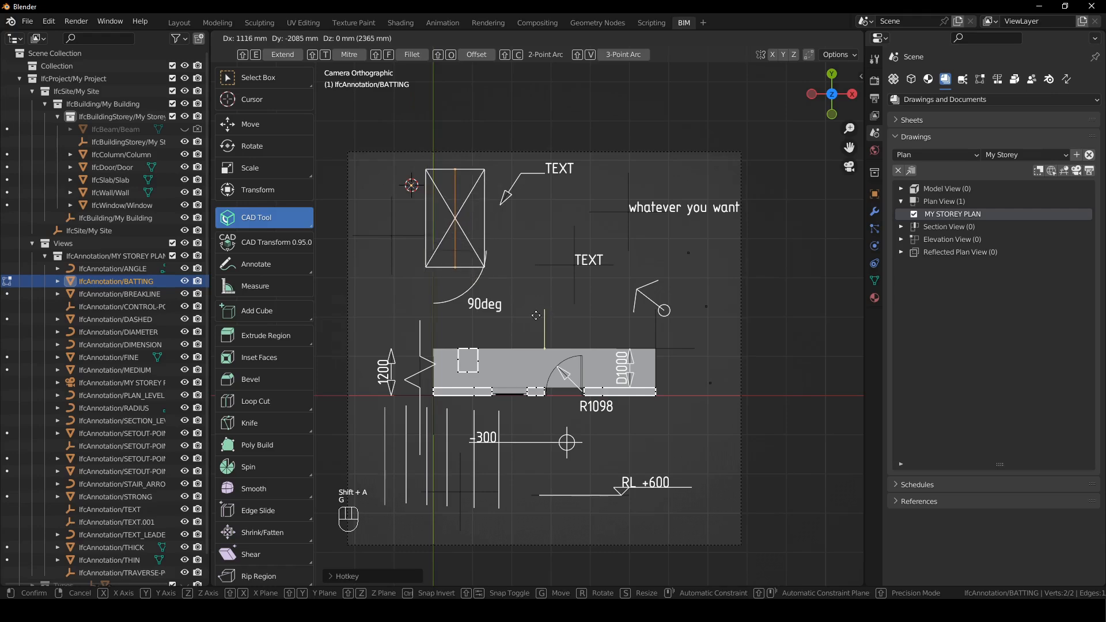
pyautogui.click(543, 325)
pyautogui.write('r90')
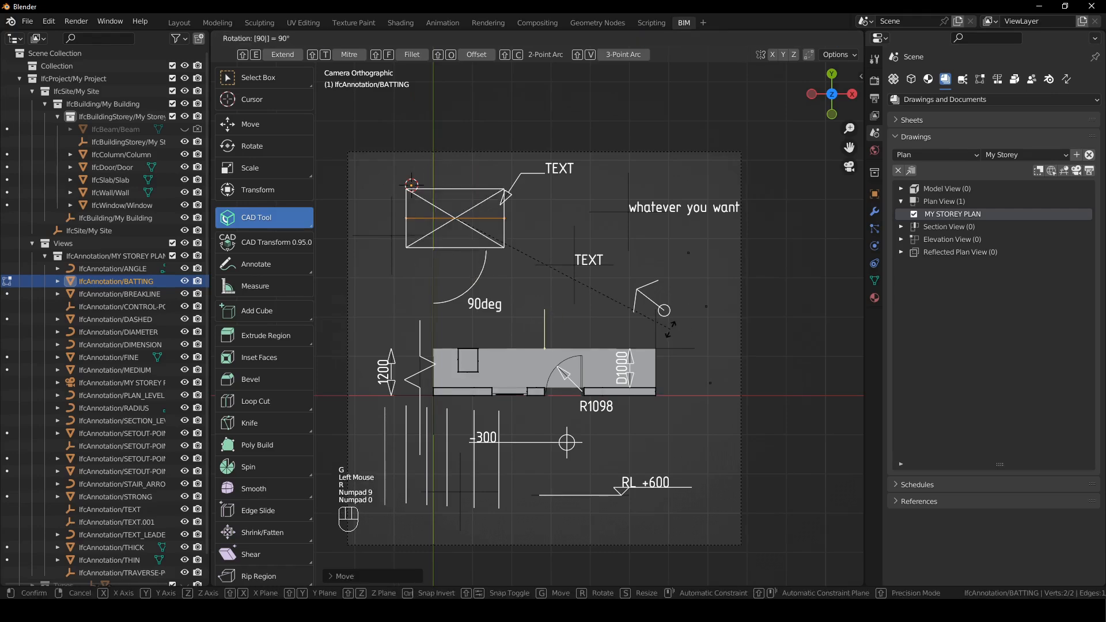
pyautogui.press('Return')
# Stretch the batting slightly by moving its right end vertex along global X.
pyautogui.click(548, 227)
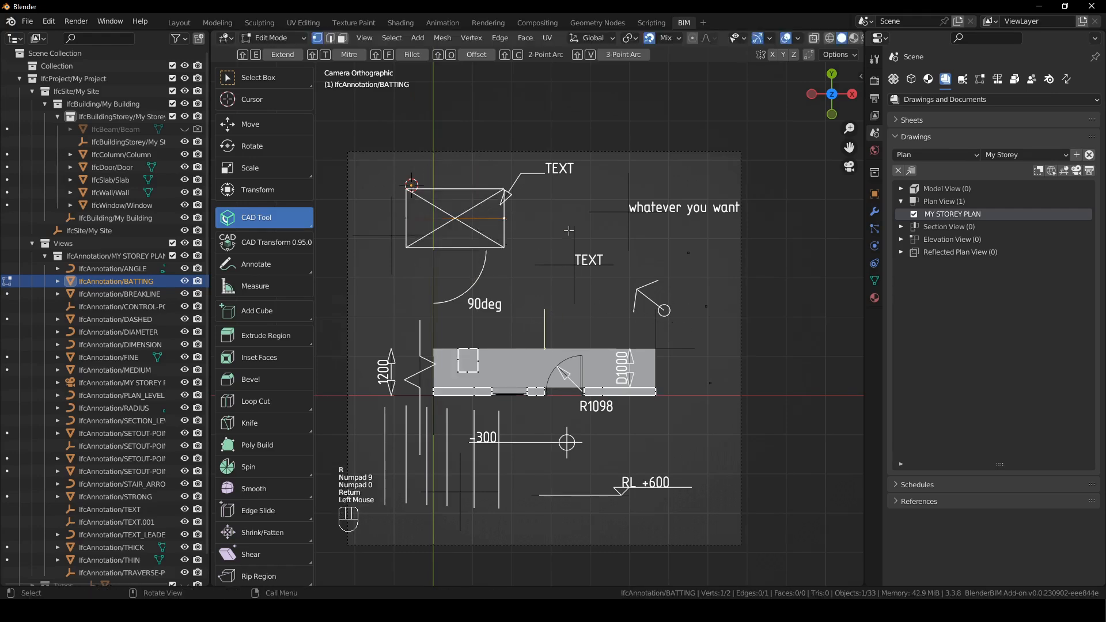
pyautogui.press('g')
pyautogui.press('x')
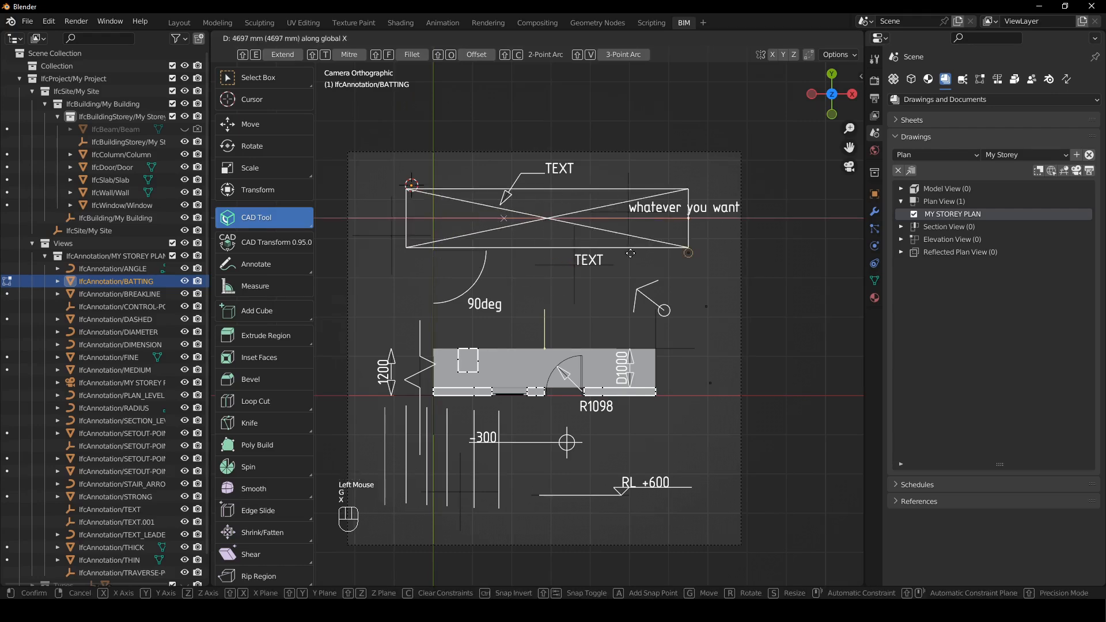
pyautogui.click(558, 239)
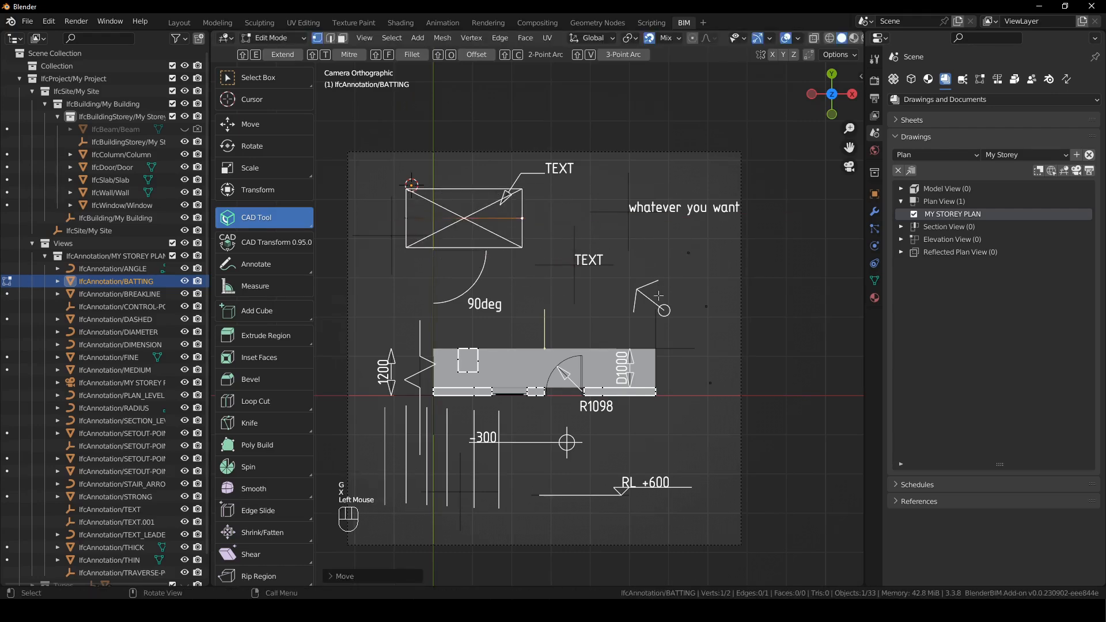
# Try extruding the batting's right end vertex along global Y, reposition the extruded vertex, and delete it.
pyautogui.press('e')
pyautogui.press('y')
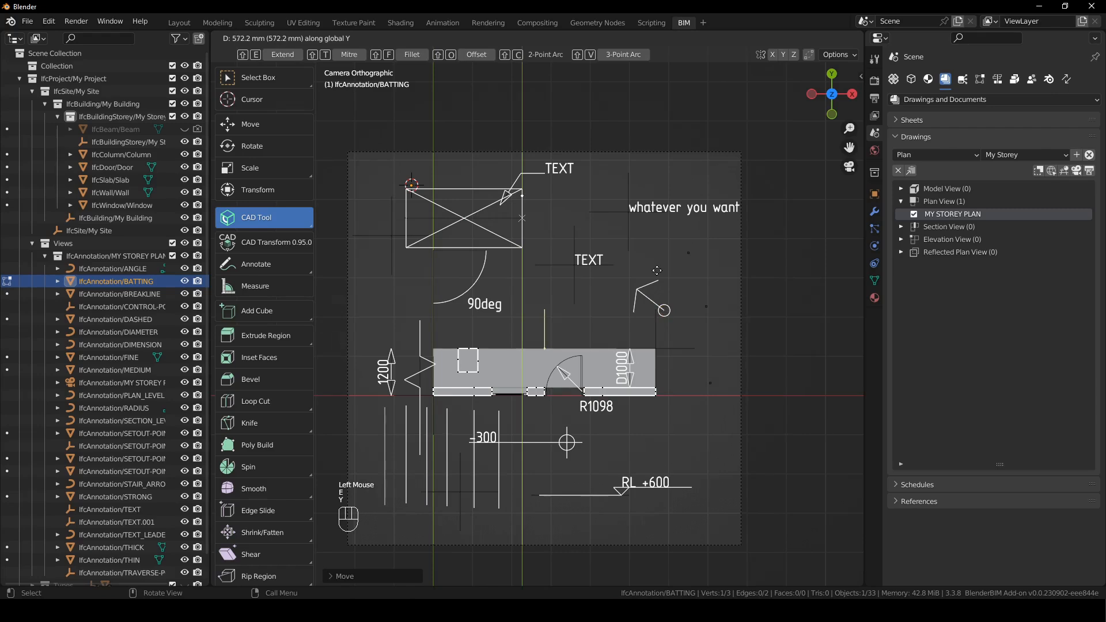
pyautogui.click(657, 270)
pyautogui.press('g')
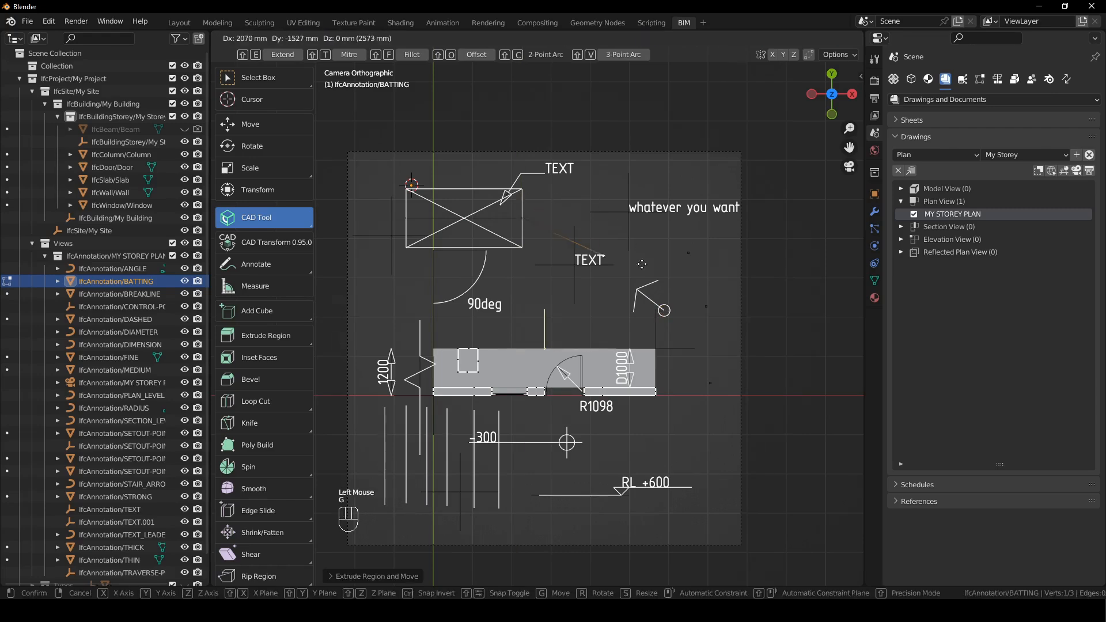
pyautogui.click(597, 195)
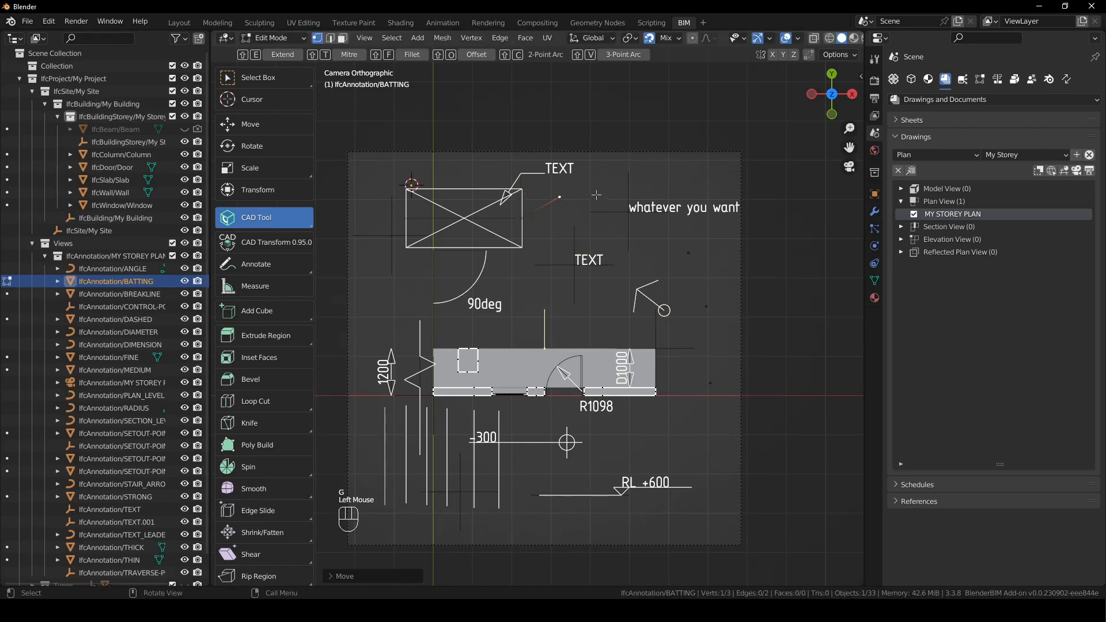
pyautogui.press('x')
# Select the batting's right end vertex, extend it further along global X, and leave Edit Mode.
pyautogui.click(525, 217)
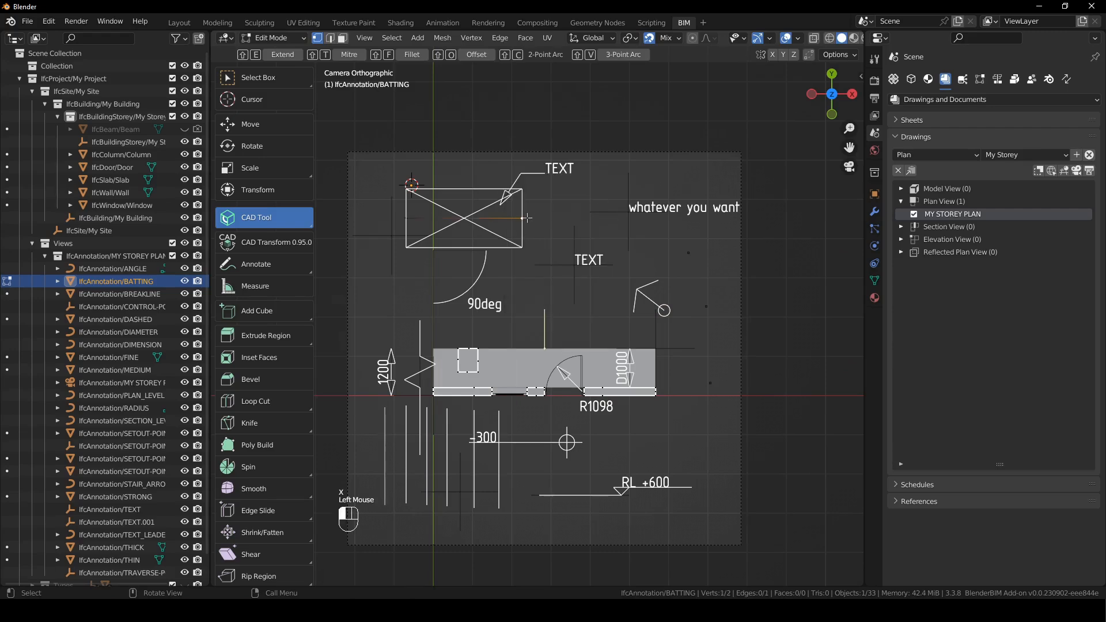
pyautogui.press('g')
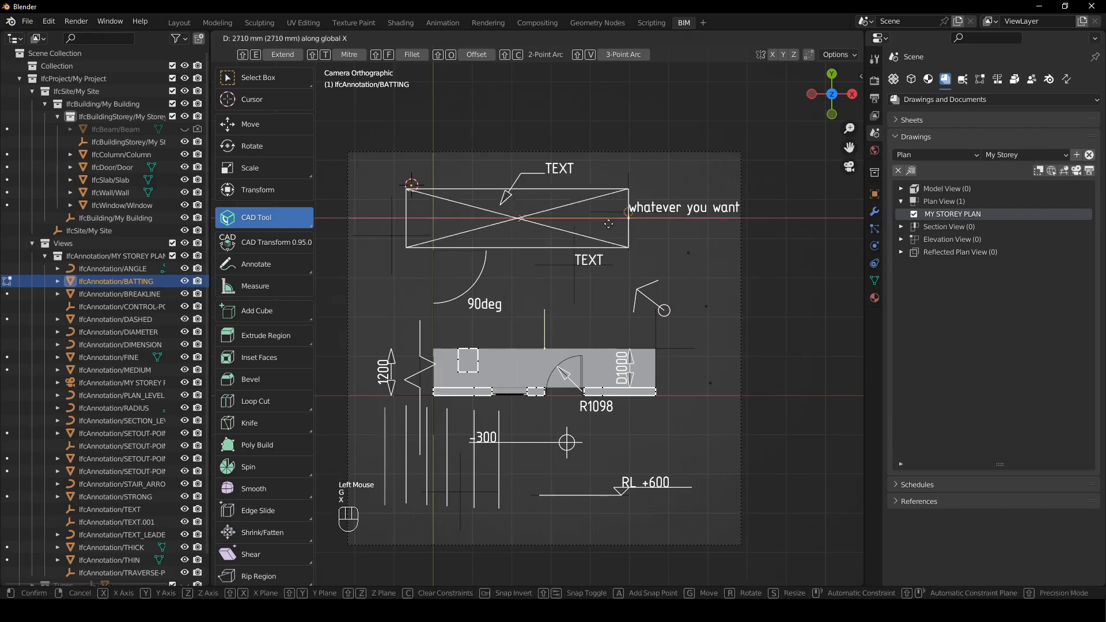
pyautogui.click(600, 219)
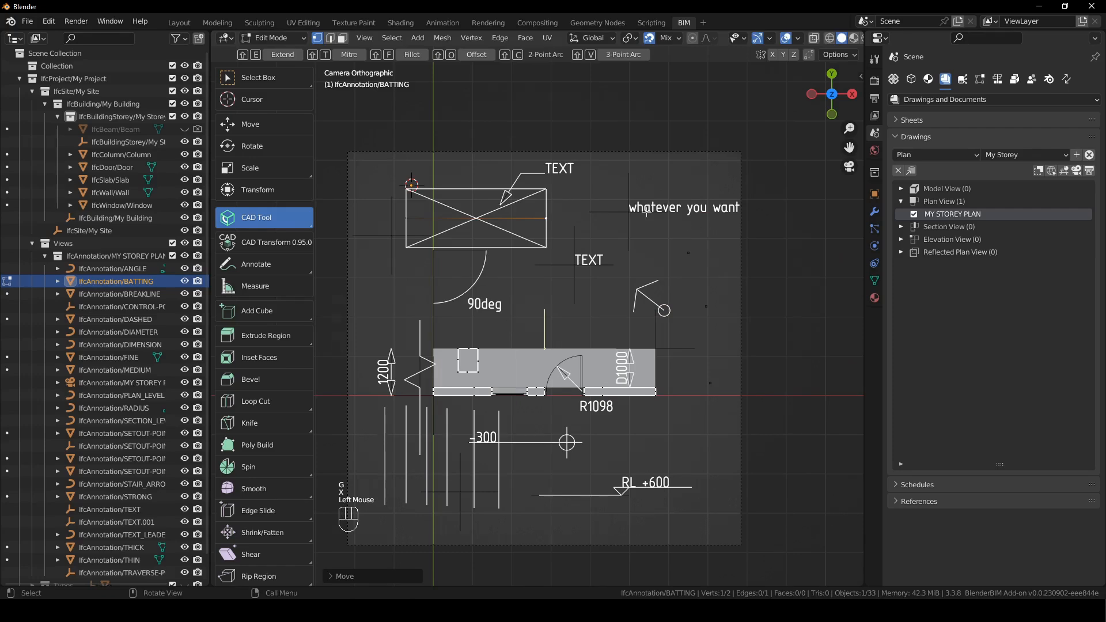
pyautogui.press('Tab')
pyautogui.click(608, 257)
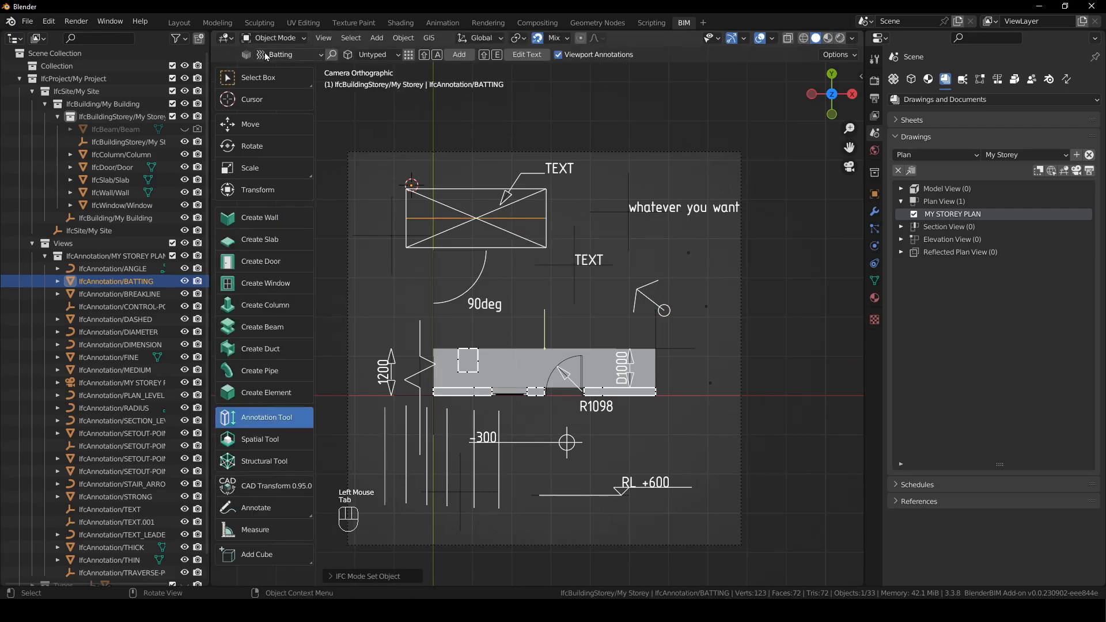
# Choose Revision Cloud and add an untyped one with its lower-left corner just above the stair arrow.
pyautogui.click(293, 58)
pyautogui.click(316, 266)
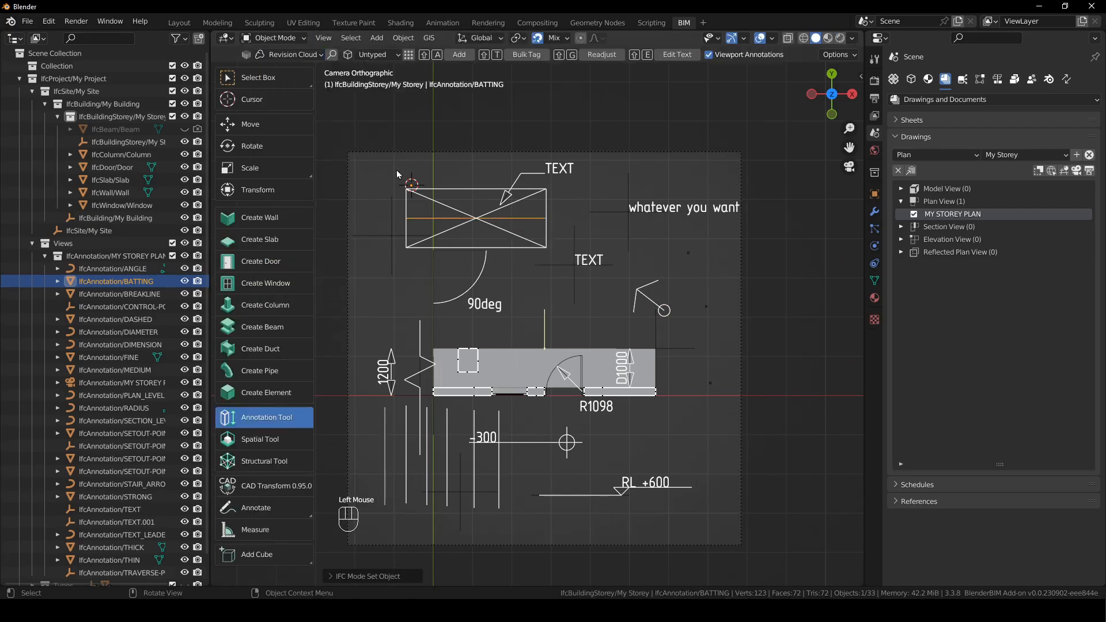
pyautogui.keyDown('shift'); pyautogui.moveTo(657, 258); pyautogui.dragTo(659, 259, button='right'); pyautogui.keyUp('shift')
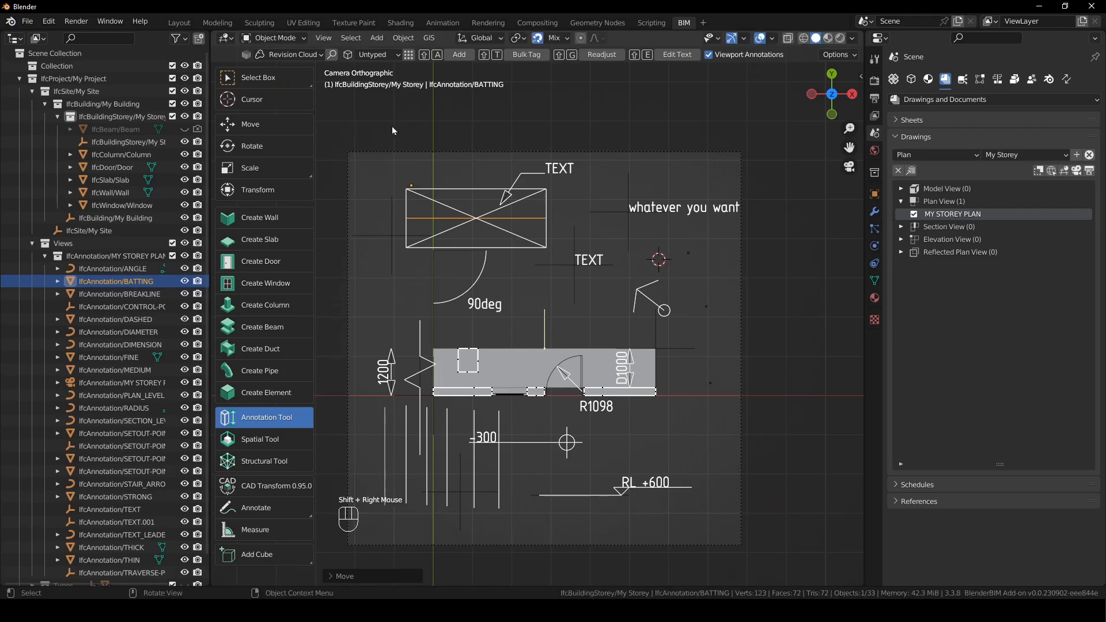
pyautogui.click(406, 66)
pyautogui.hotkey('shift', 'a')
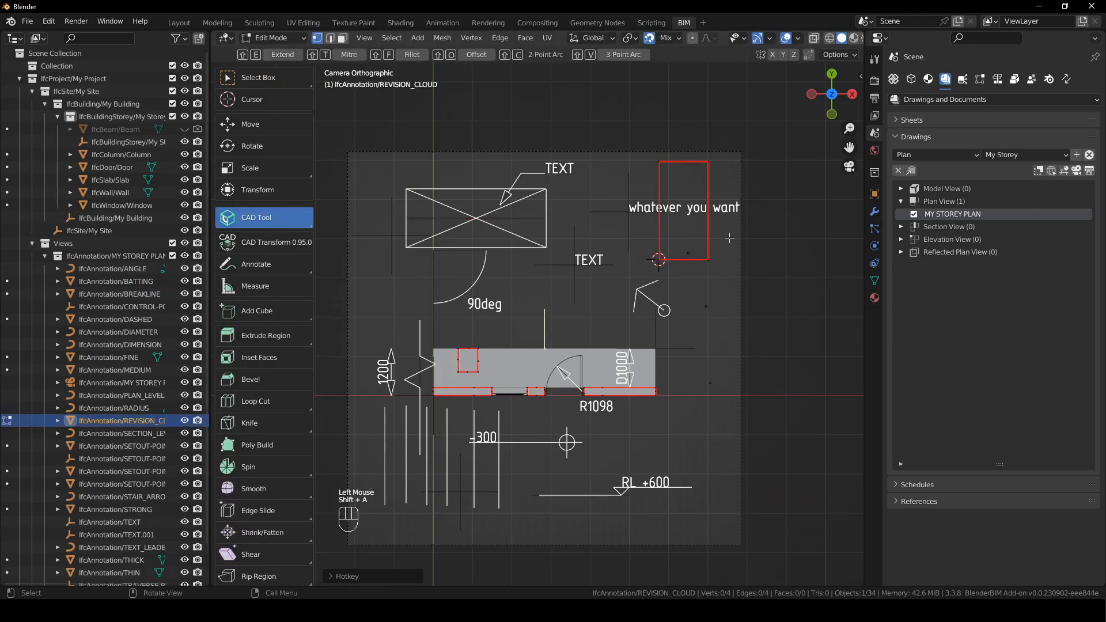
# Move the whole revision cloud down over the slab's right end, leave Edit Mode and clear the selection.
pyautogui.press('a')
pyautogui.press('g')
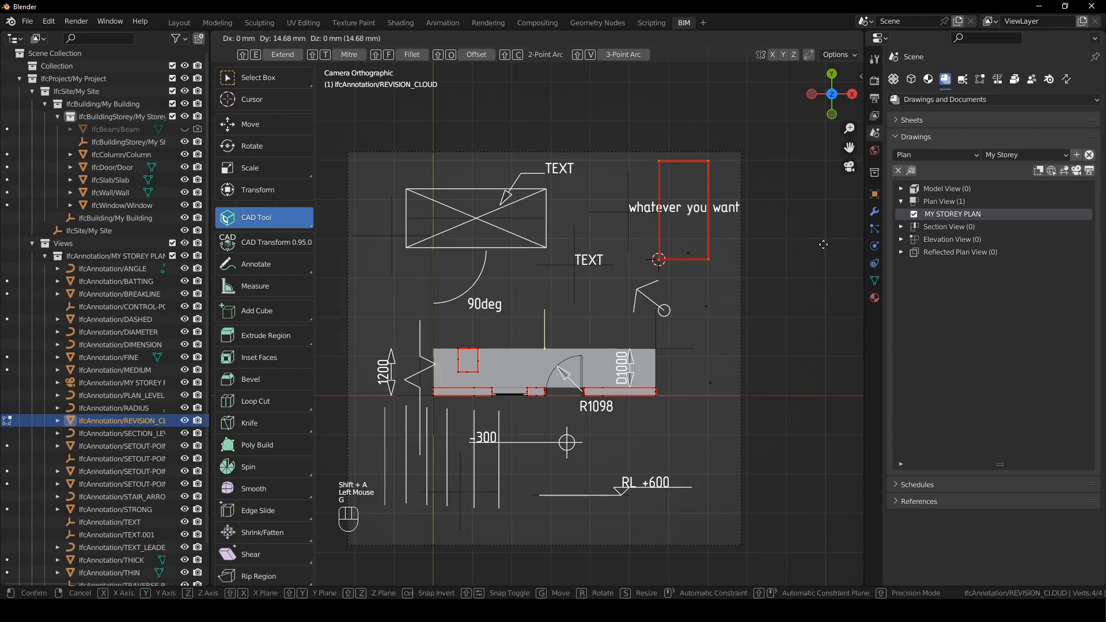
pyautogui.click(806, 410)
pyautogui.press('Tab')
pyautogui.click(758, 375)
# Choose Fill Area, add an untyped one, and move it over the left edge of the crossed rectangle.
pyautogui.click(291, 54)
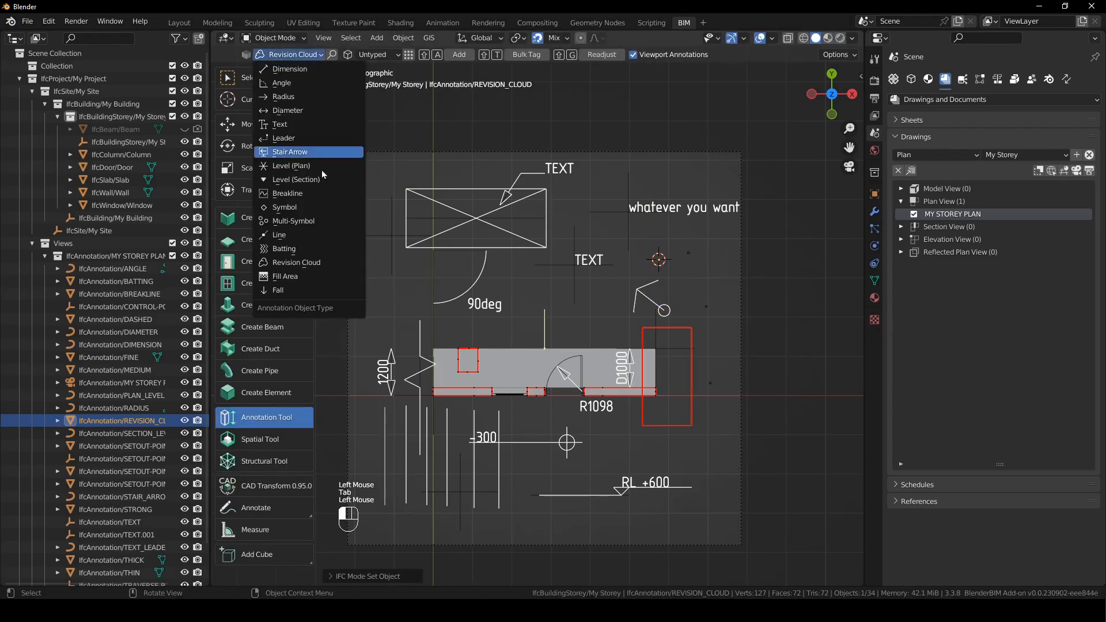
pyautogui.click(309, 279)
pyautogui.hotkey('shift', 'a')
pyautogui.click(700, 225)
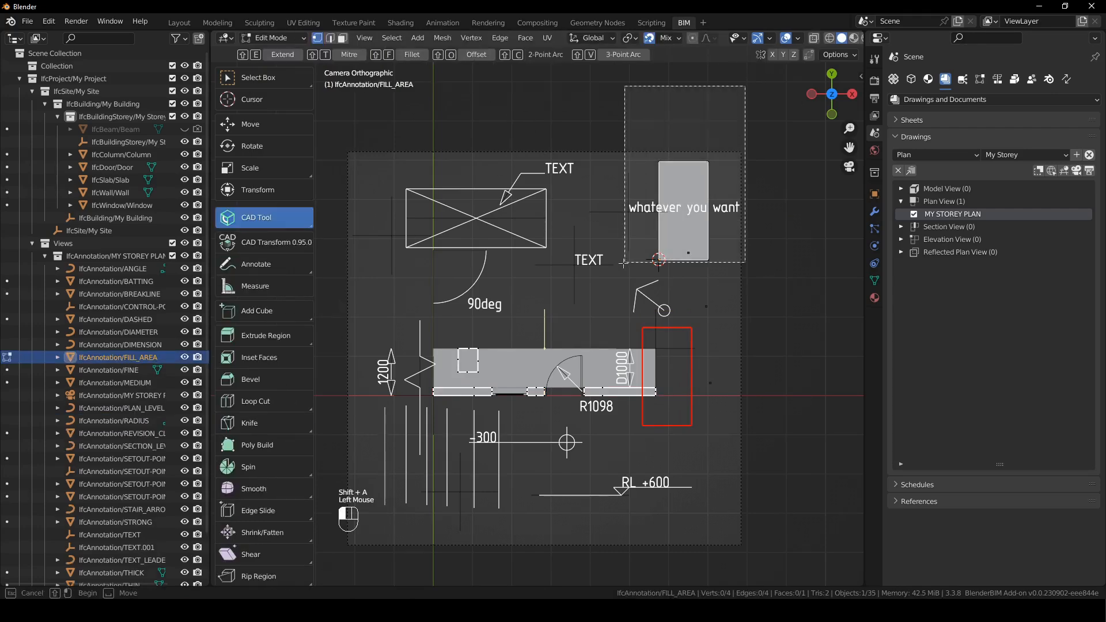
pyautogui.press('g')
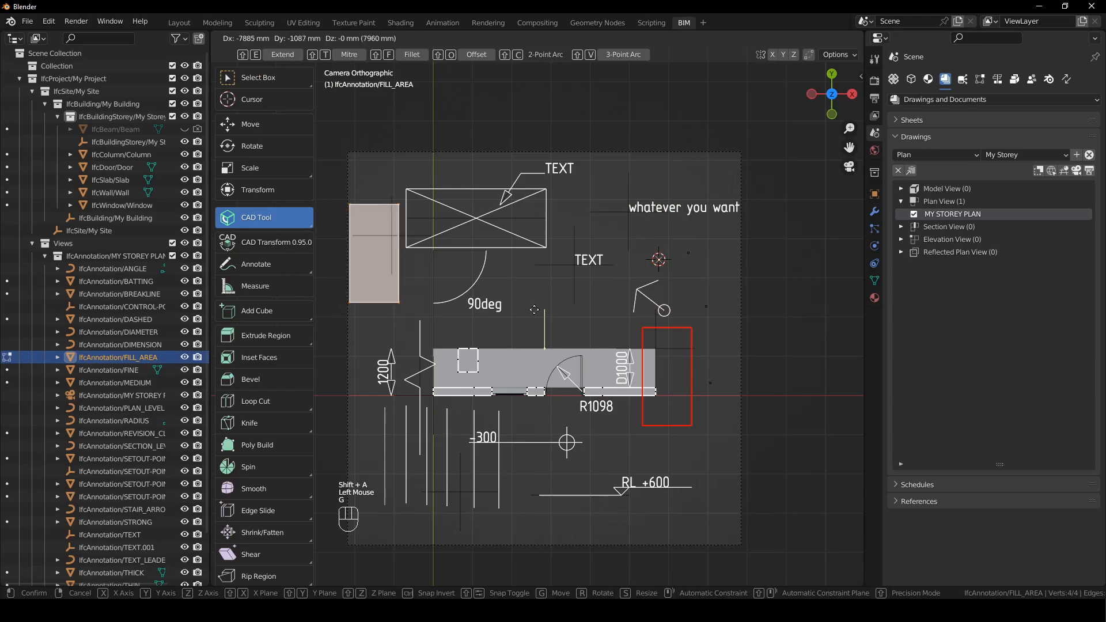
pyautogui.click(524, 312)
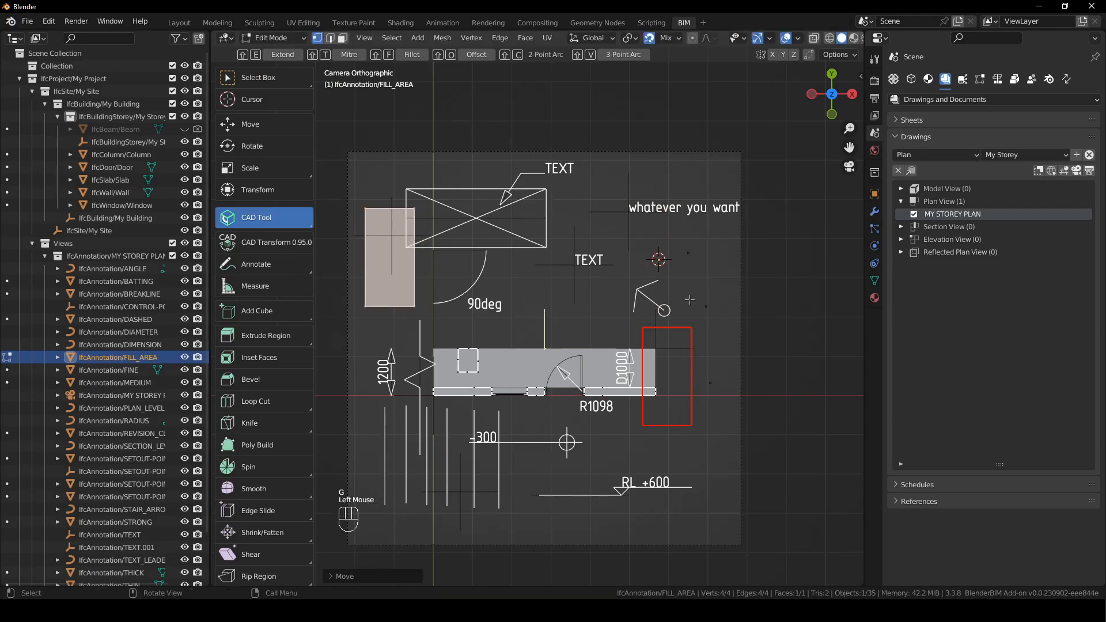
# Reselect the whole fill area, move it to the plan's lower-right corner beside the RL +600 level, and leave Edit Mode.
pyautogui.moveTo(454, 182); pyautogui.dragTo(354, 229)
pyautogui.moveTo(463, 181); pyautogui.dragTo(328, 349)
pyautogui.press('g')
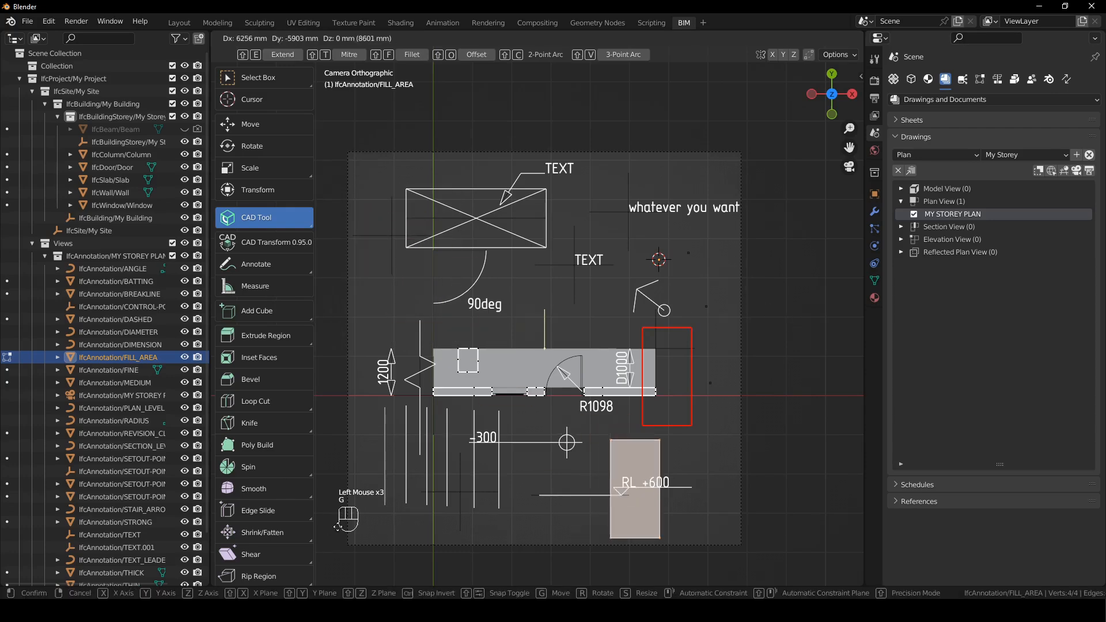
pyautogui.click(407, 523)
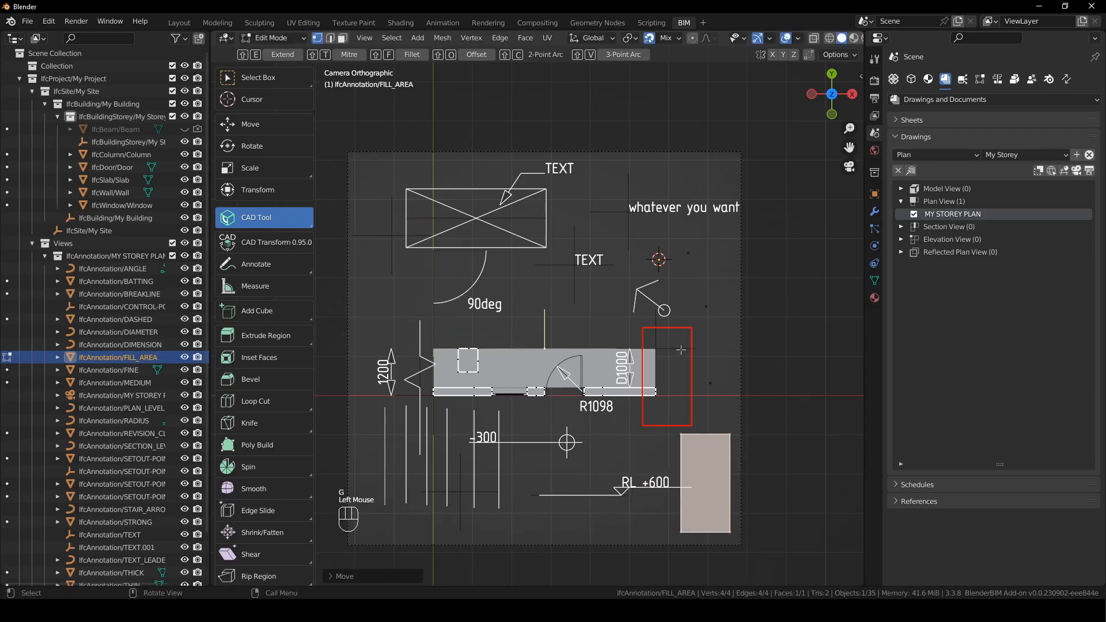
pyautogui.press('Tab')
pyautogui.click(707, 371)
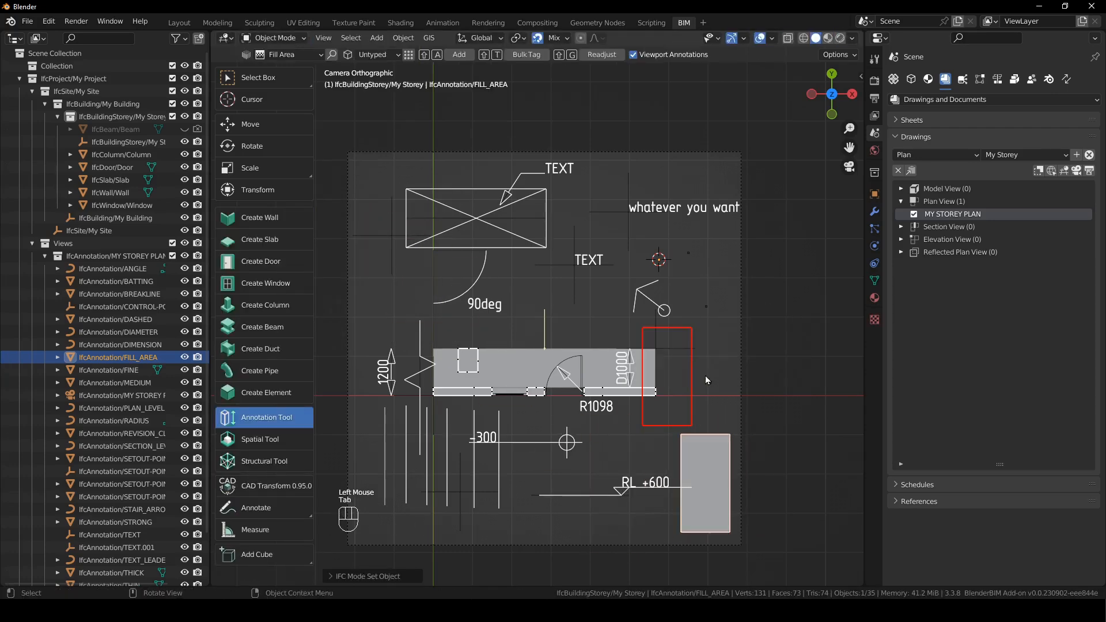
# Choose Fall and add an untyped one with its start above the slab, just left of the stair arrow.
pyautogui.click(312, 56)
pyautogui.click(308, 288)
pyautogui.keyDown('shift'); pyautogui.moveTo(601, 343); pyautogui.dragTo(600, 312, button='right'); pyautogui.keyUp('shift')
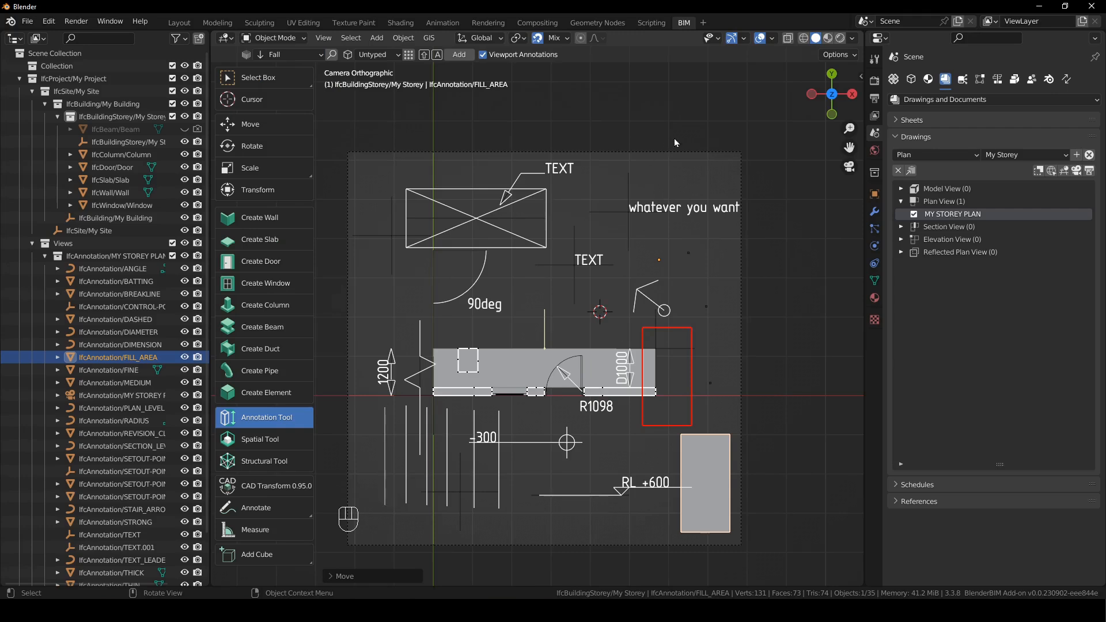
pyautogui.hotkey('shift', 'a')
pyautogui.click(601, 311)
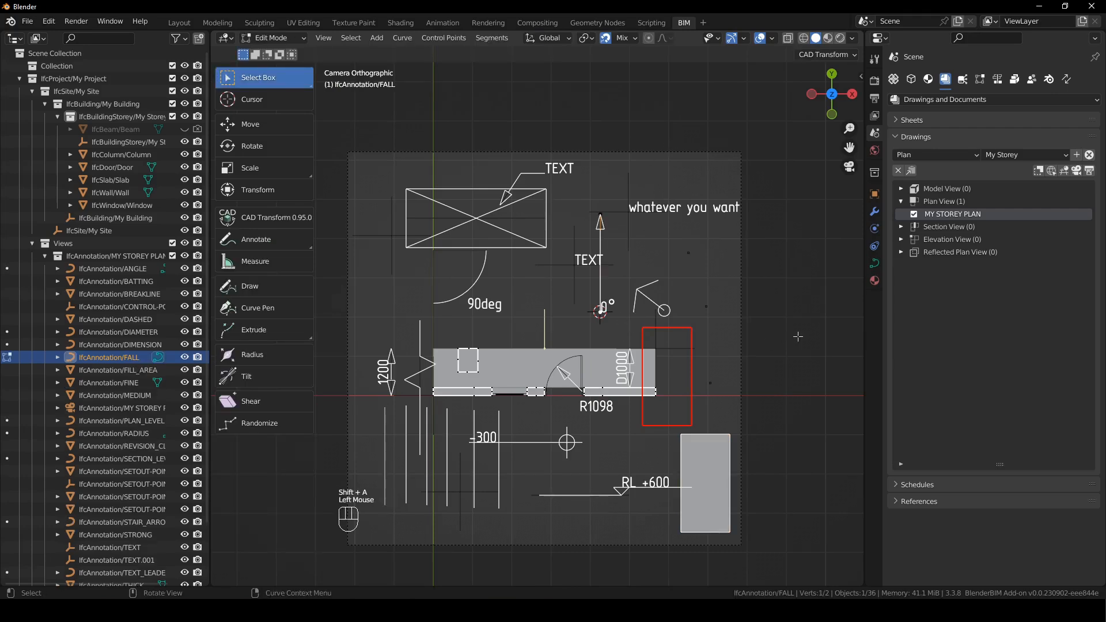
pyautogui.press('g')
pyautogui.press('z')
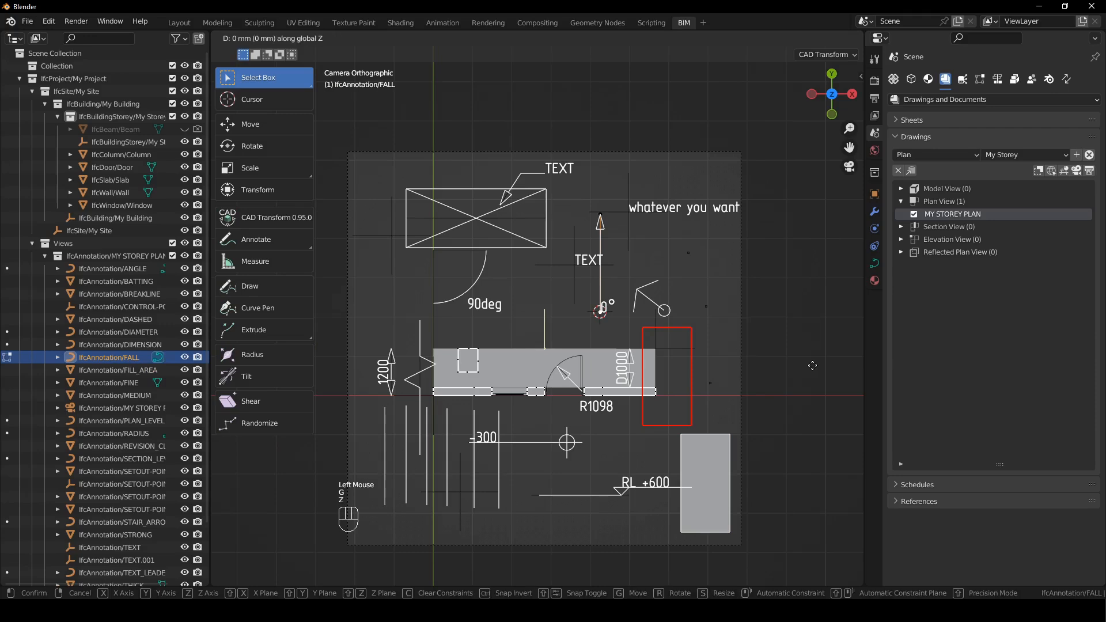
pyautogui.press('Escape')
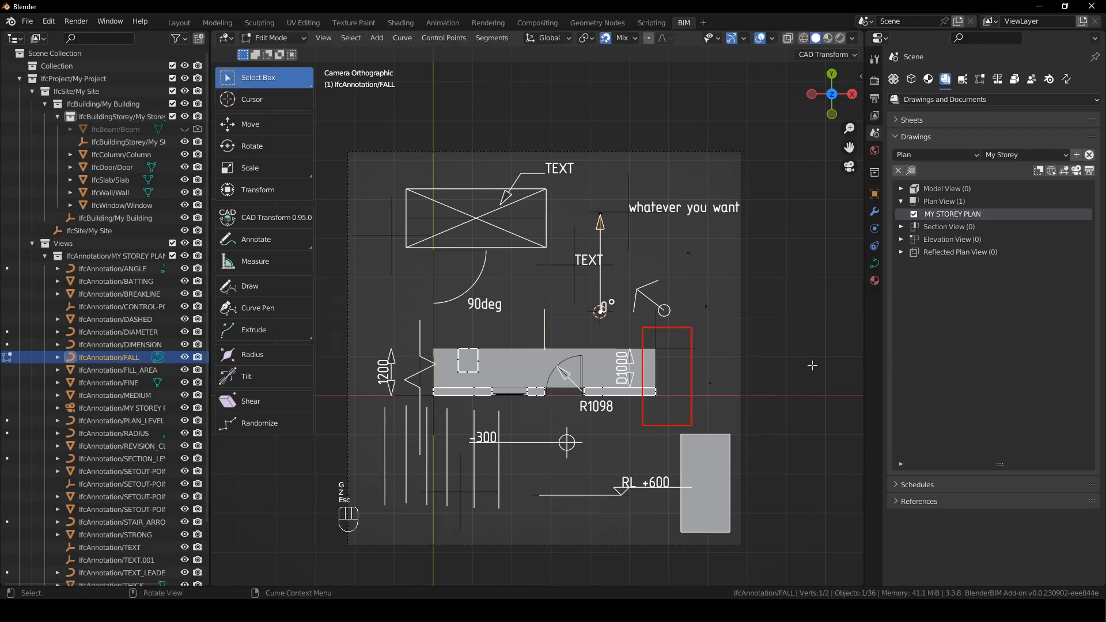
# View the model in 3D and raise the fall annotation's start point along global Z.
pyautogui.moveTo(672, 421); pyautogui.dragTo(673, 366, button='middle')
pyautogui.scroll(-4, 674, 366)
pyautogui.scroll(-1, 673, 365)
pyautogui.moveTo(368, 219); pyautogui.dragTo(536, 248, button='middle')
pyautogui.scroll(1, 490, 198)
pyautogui.press('g')
pyautogui.press('z')
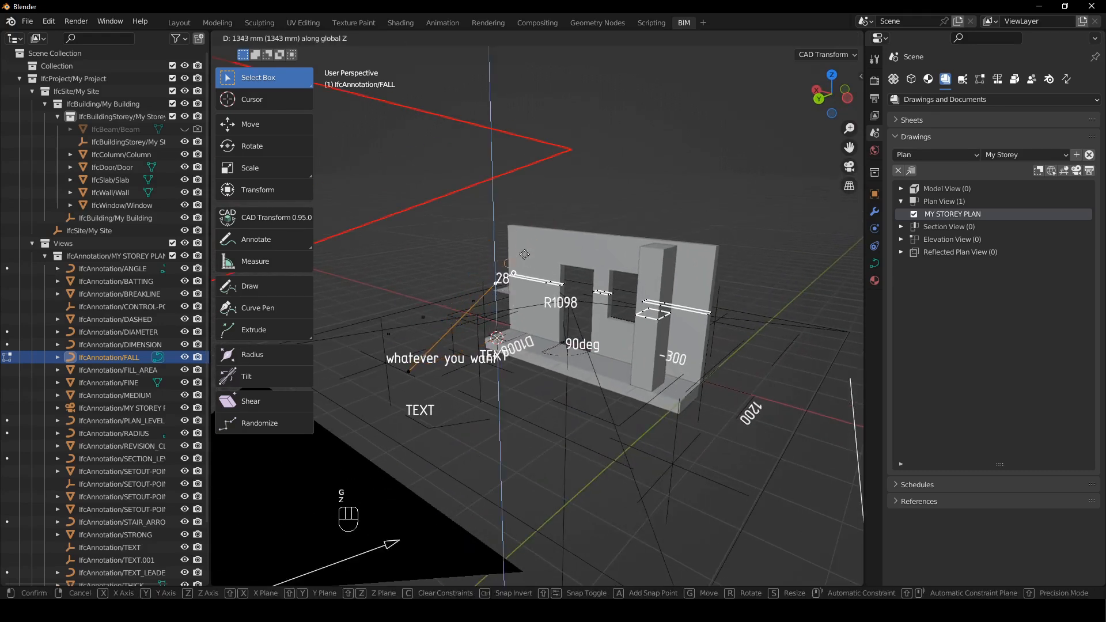
pyautogui.click(521, 221)
# Lower the fall's start point along global Z to give a fall of about 20°, and leave Edit Mode.
pyautogui.moveTo(522, 221); pyautogui.dragTo(527, 249, button='middle')
pyautogui.moveTo(589, 270); pyautogui.dragTo(584, 289, button='middle')
pyautogui.press('g')
pyautogui.press('z')
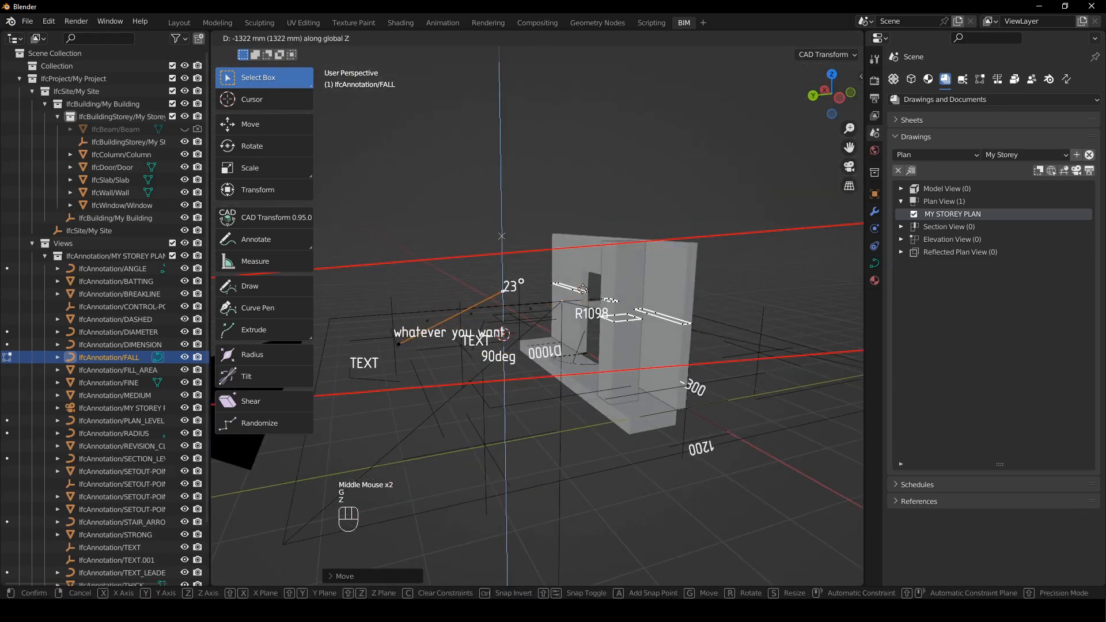
pyautogui.click(582, 289)
pyautogui.press('Tab')
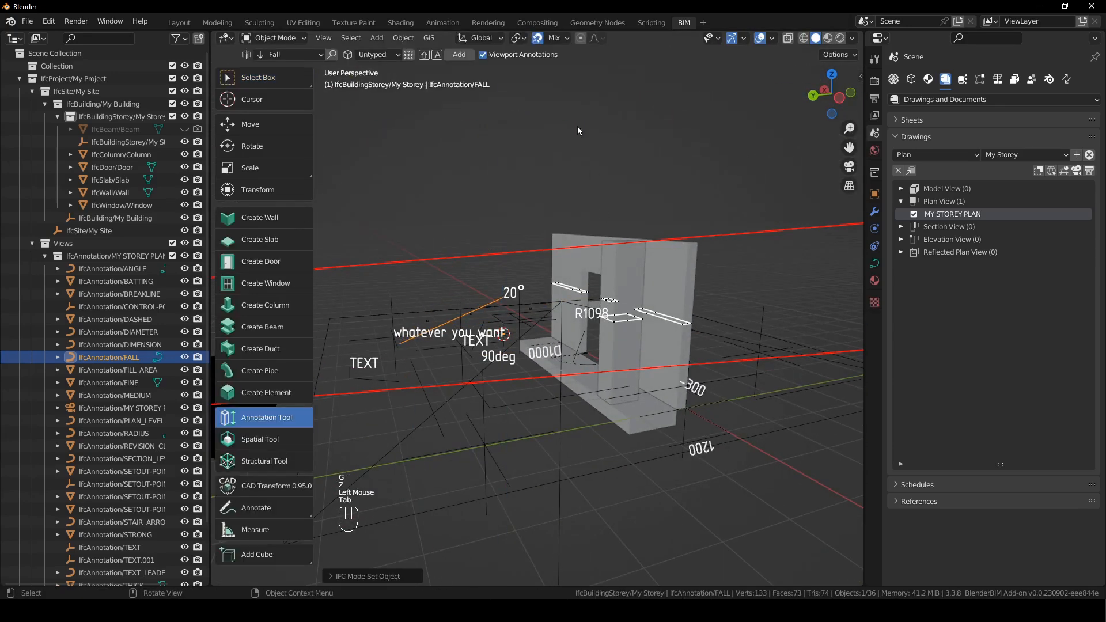
# Return to the drawing's camera view and select the MY STOREY PLAN camera.
pyautogui.press('KP_0')
pyautogui.scroll(-2, 772, 310)
pyautogui.click(765, 297)
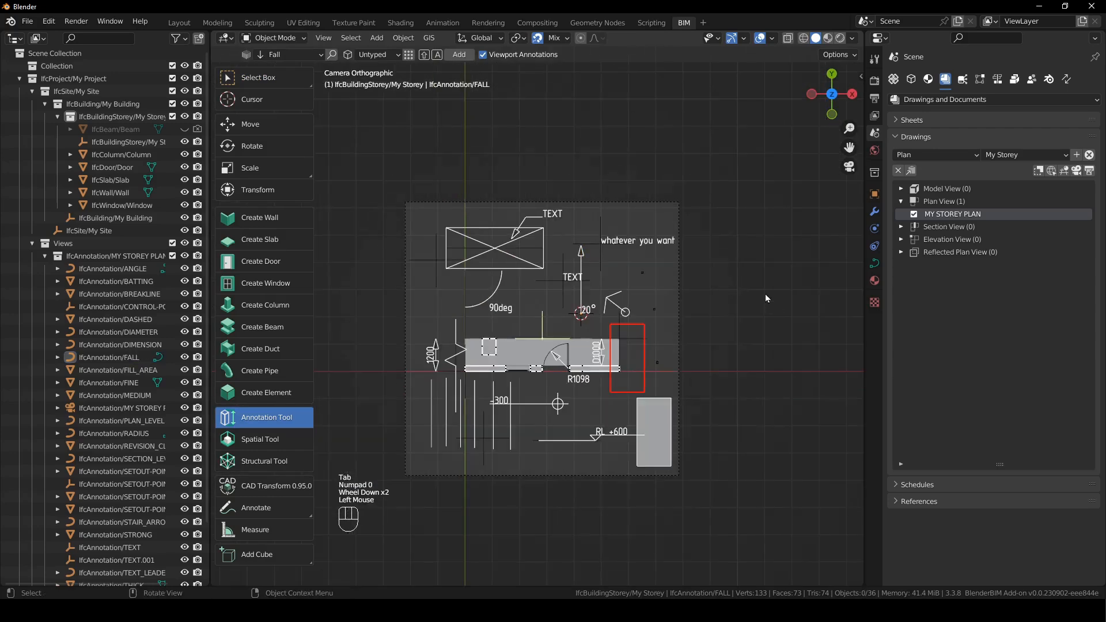
pyautogui.click(1077, 171)
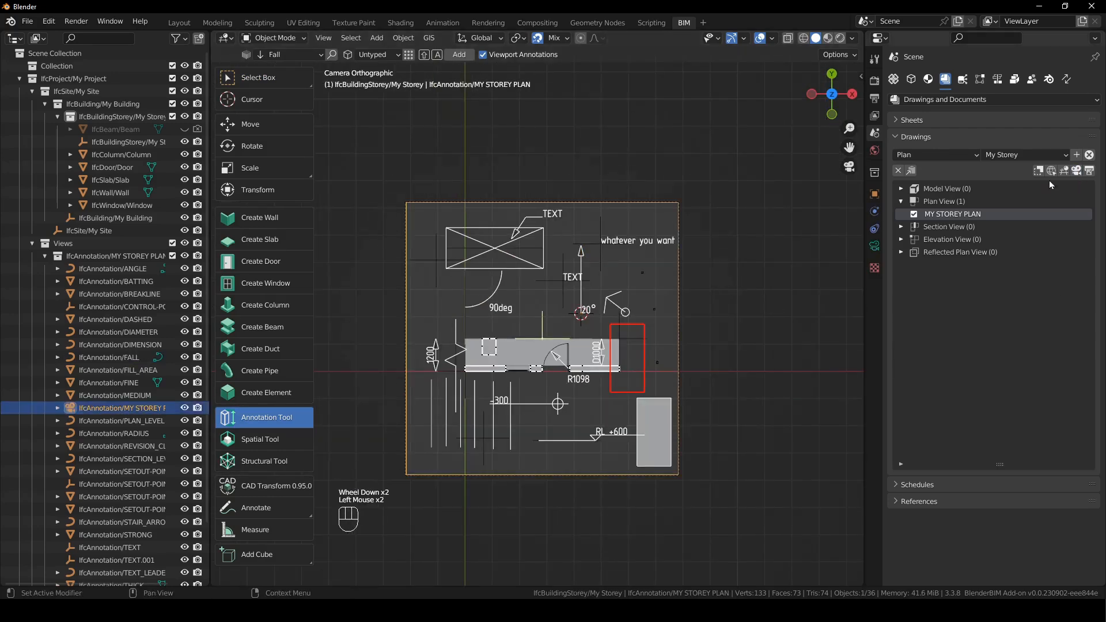
# Switch to the release notes in the browser and read the note about commit and version information for bug reporting.
pyautogui.keyDown('ctrl'); pyautogui.scroll(4, 169, 120); pyautogui.keyUp('ctrl')
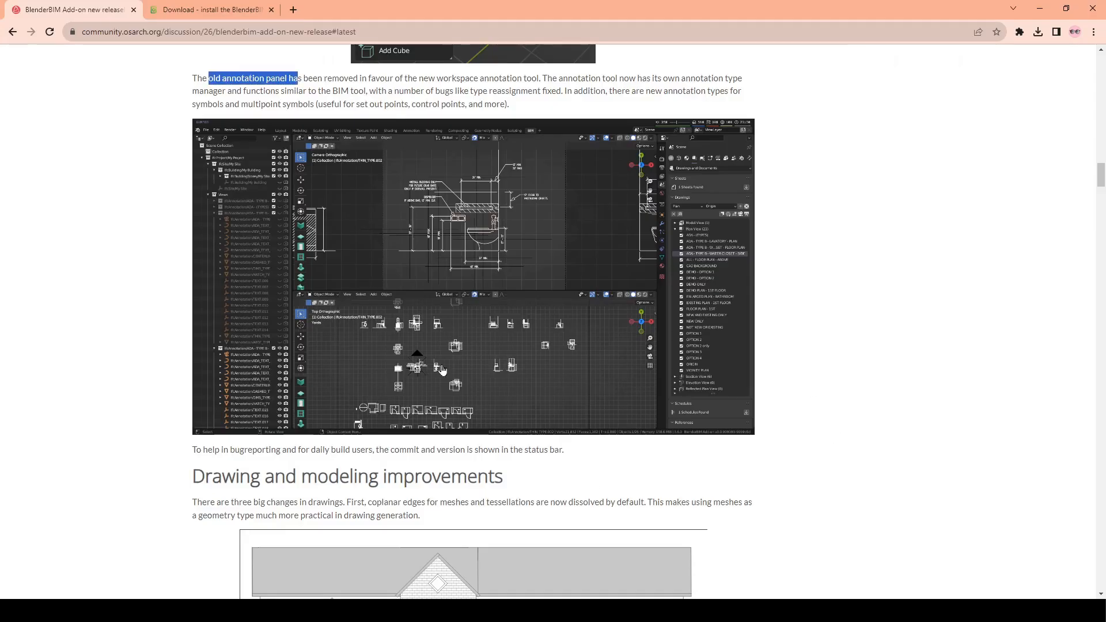
pyautogui.scroll(-2, 443, 369)
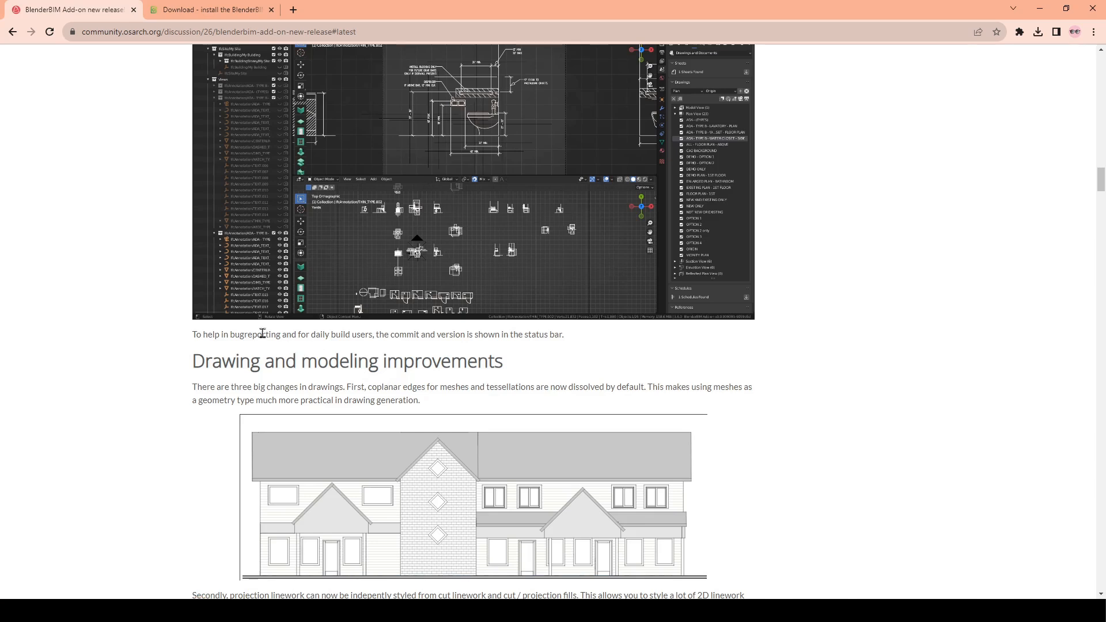
pyautogui.moveTo(247, 334); pyautogui.dragTo(424, 333)
pyautogui.click(475, 337)
pyautogui.click(708, 337)
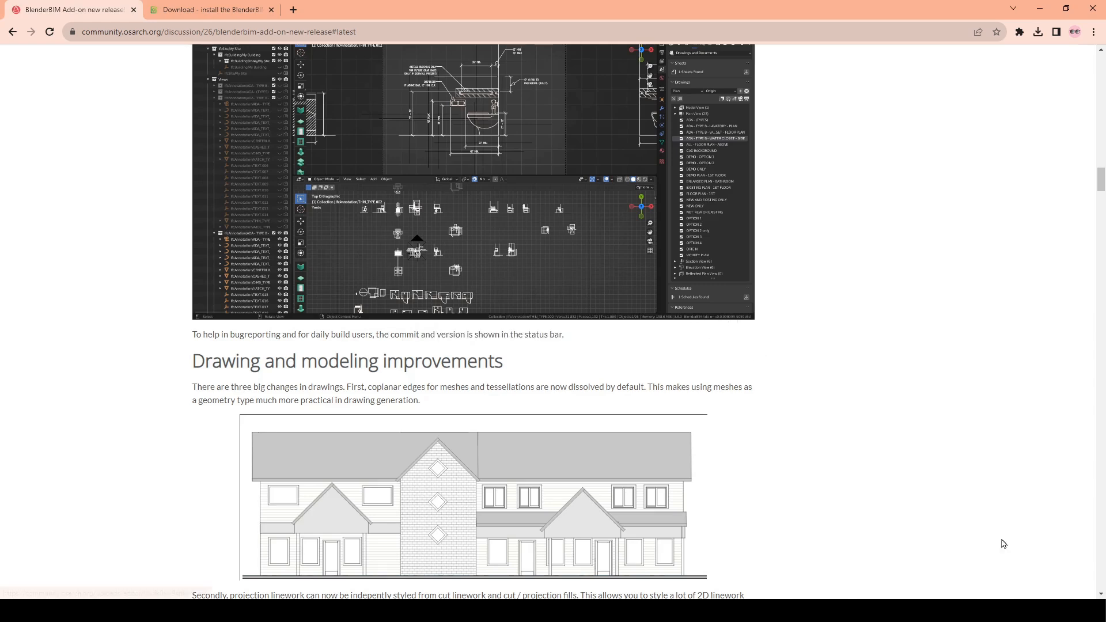
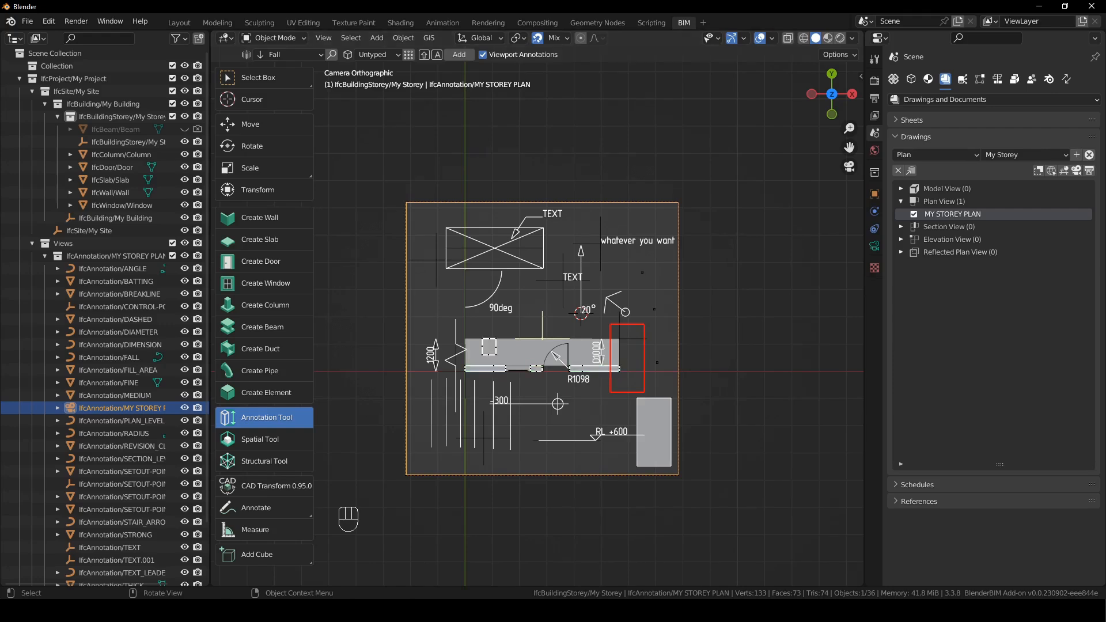
# Go back to the release notes and read the Drawing and modeling improvements section on dissolving coplanar edges.
pyautogui.hotkey('alt', 'Tab')
pyautogui.scroll(-3, 412, 296)
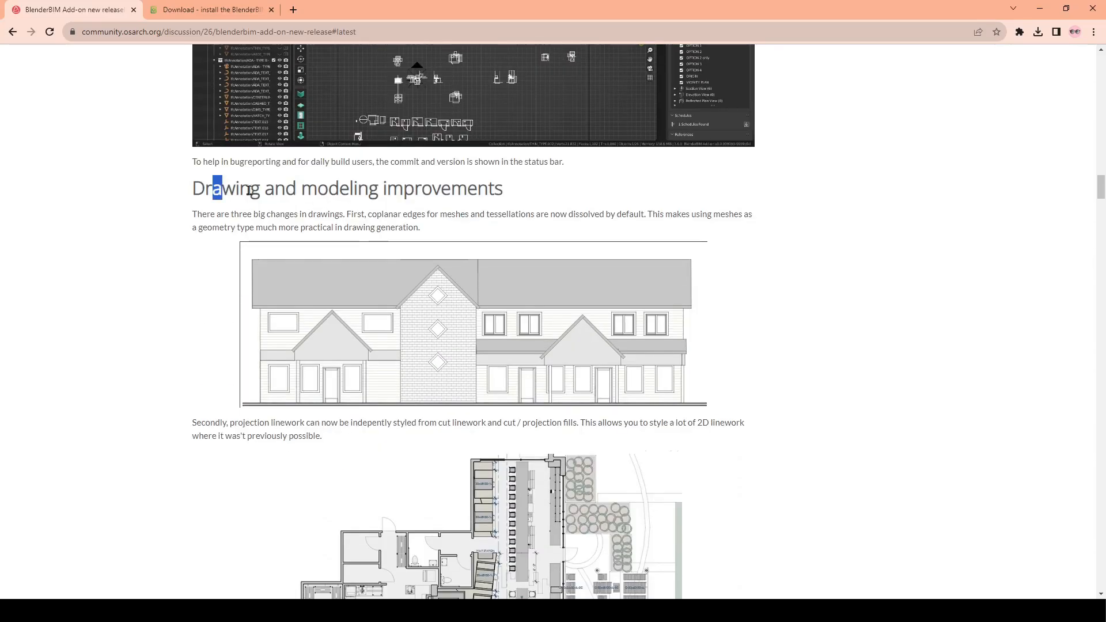
pyautogui.moveTo(215, 192); pyautogui.dragTo(519, 193)
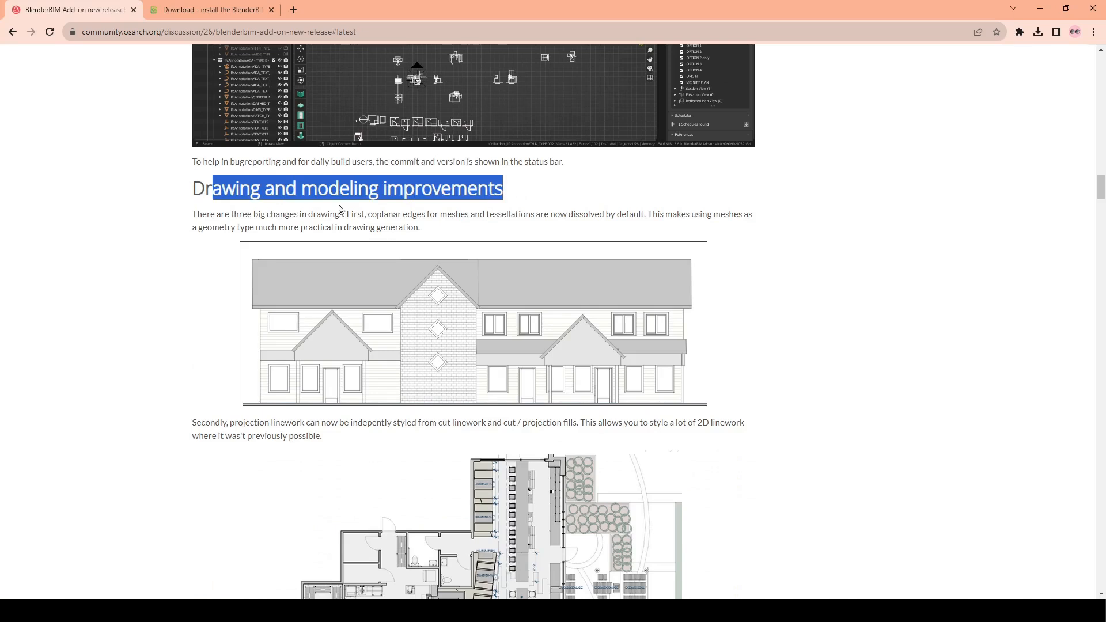
pyautogui.moveTo(267, 214)
pyautogui.mouseDown()
pyautogui.moveTo(344, 211)
pyautogui.moveTo(432, 227)
pyautogui.moveTo(439, 214)
pyautogui.moveTo(778, 215)
pyautogui.moveTo(419, 227)
pyautogui.mouseUp()
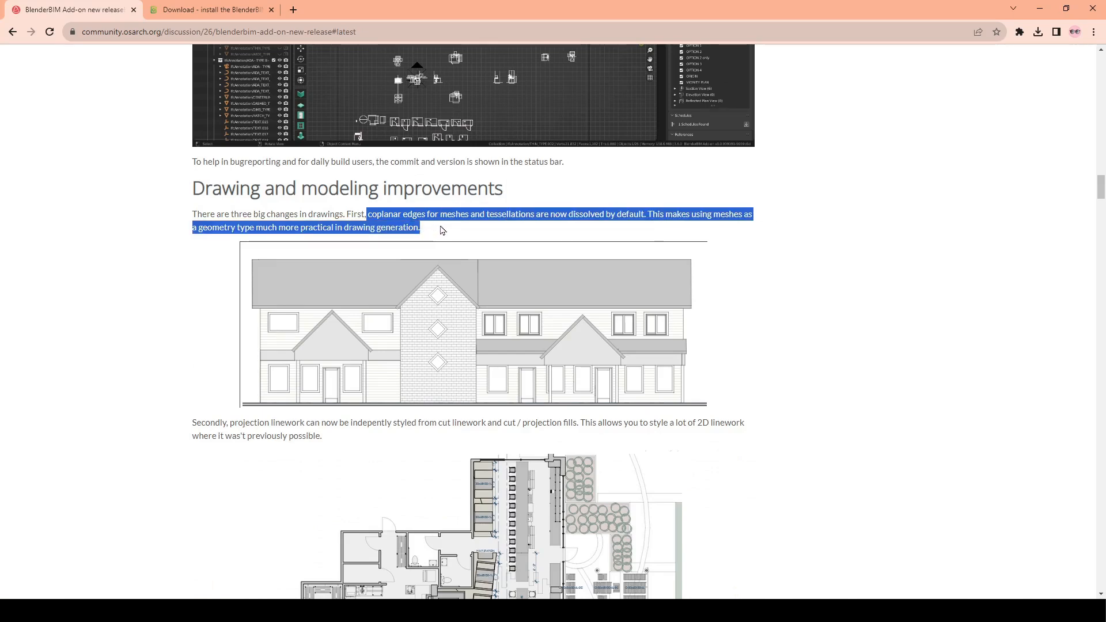
pyautogui.click(438, 231)
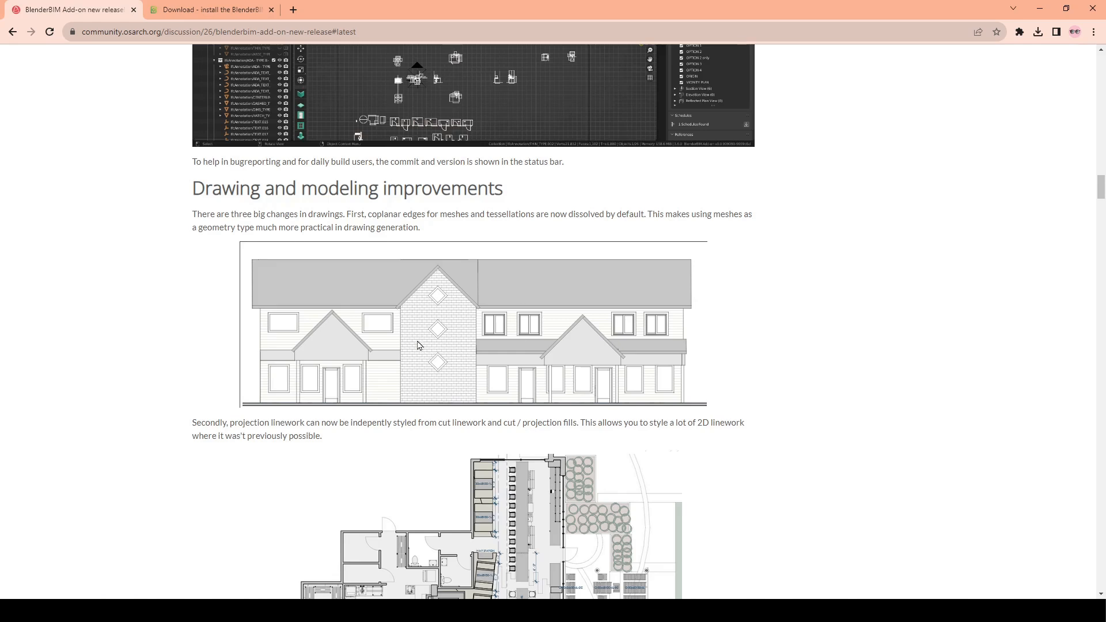
pyautogui.scroll(-2, 461, 340)
pyautogui.scroll(2, 490, 325)
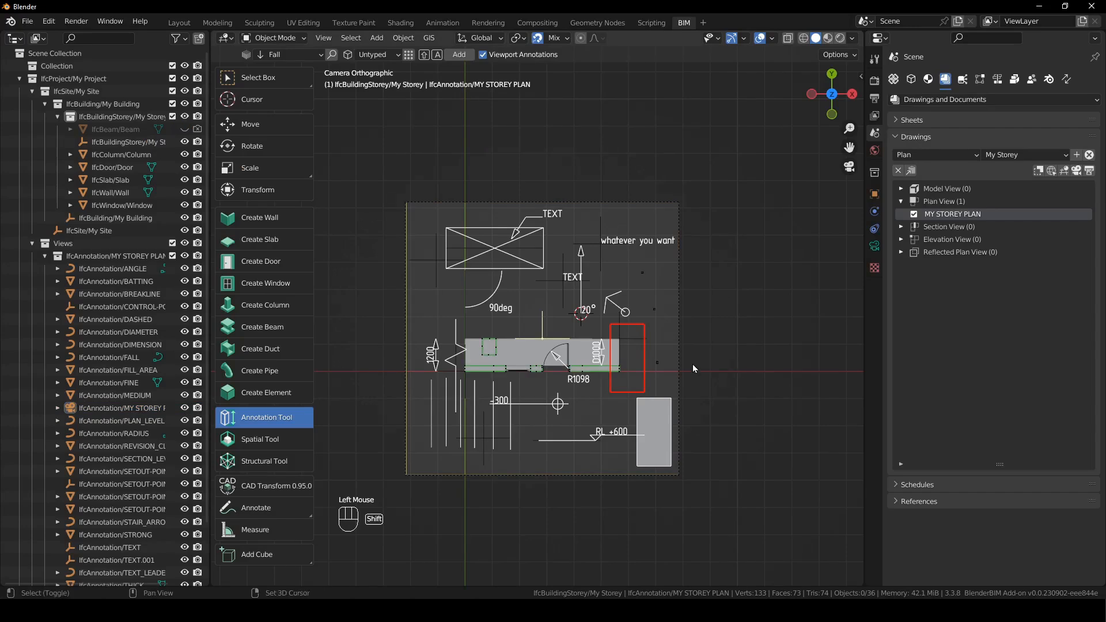
# Switch to Blender, create a South elevation drawing at a 3D cursor placed below the slab, and expand the Elevation View group.
pyautogui.moveTo(692, 364)
pyautogui.keyDown('shift'); pyautogui.mouseDown(button='middle')
pyautogui.moveTo(709, 368)
pyautogui.moveTo(689, 320)
pyautogui.mouseUp(button='middle'); pyautogui.keyUp('shift')
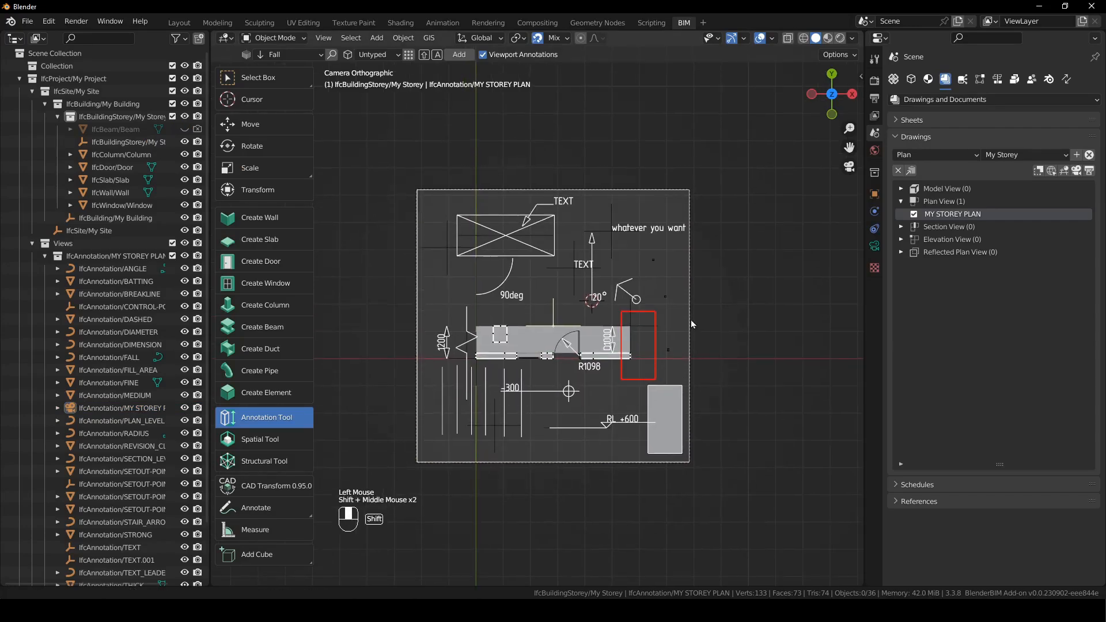
pyautogui.keyDown('shift'); pyautogui.moveTo(545, 404); pyautogui.dragTo(552, 411, button='right'); pyautogui.keyUp('shift')
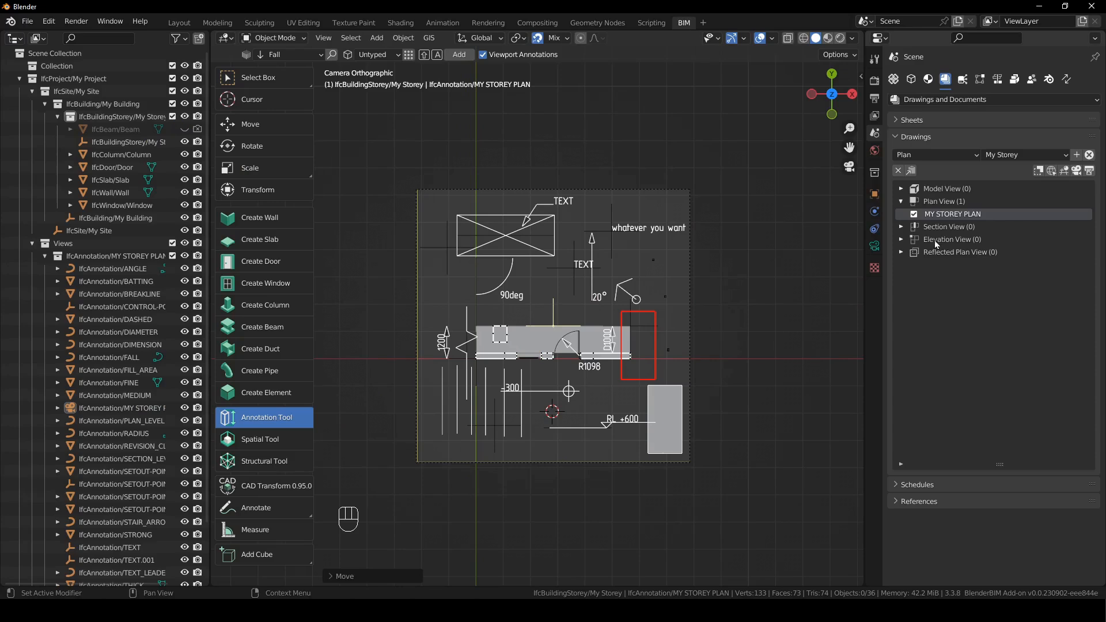
pyautogui.click(937, 163)
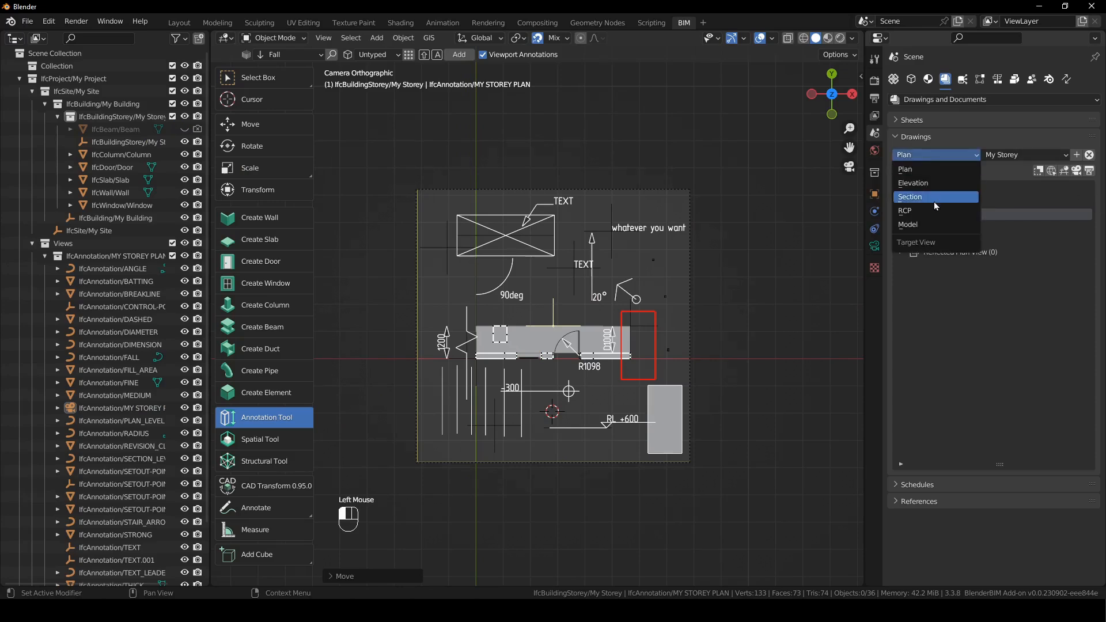
pyautogui.click(933, 180)
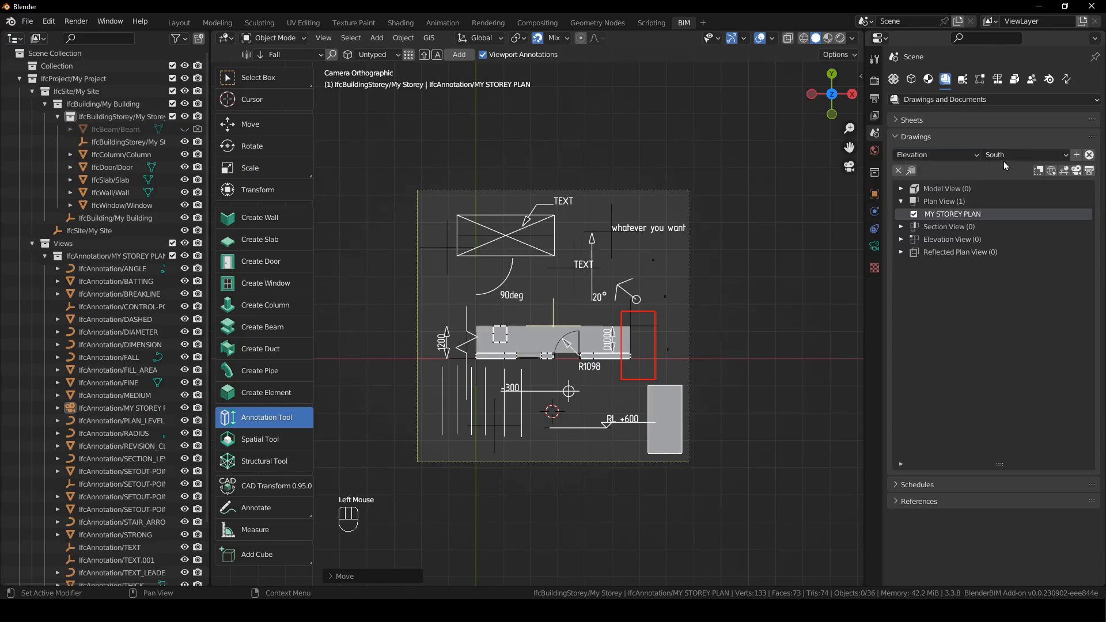
pyautogui.click(1076, 154)
pyautogui.click(902, 240)
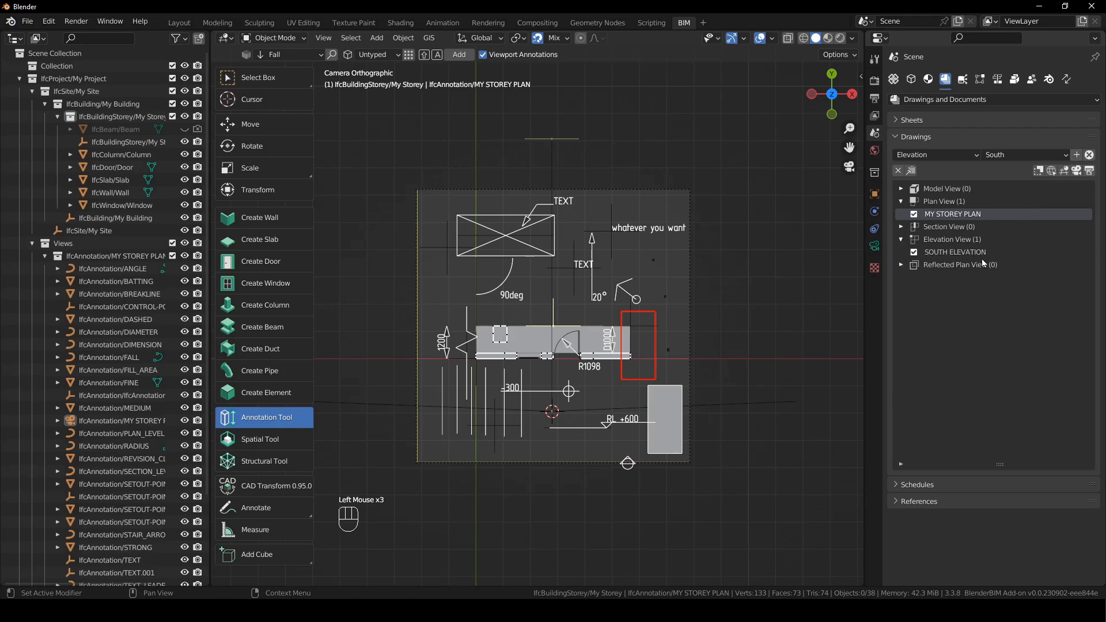
# Activate the SOUTH ELEVATION drawing so the viewport shows it through its camera.
pyautogui.click(1077, 171)
pyautogui.click(753, 265)
pyautogui.click(692, 273)
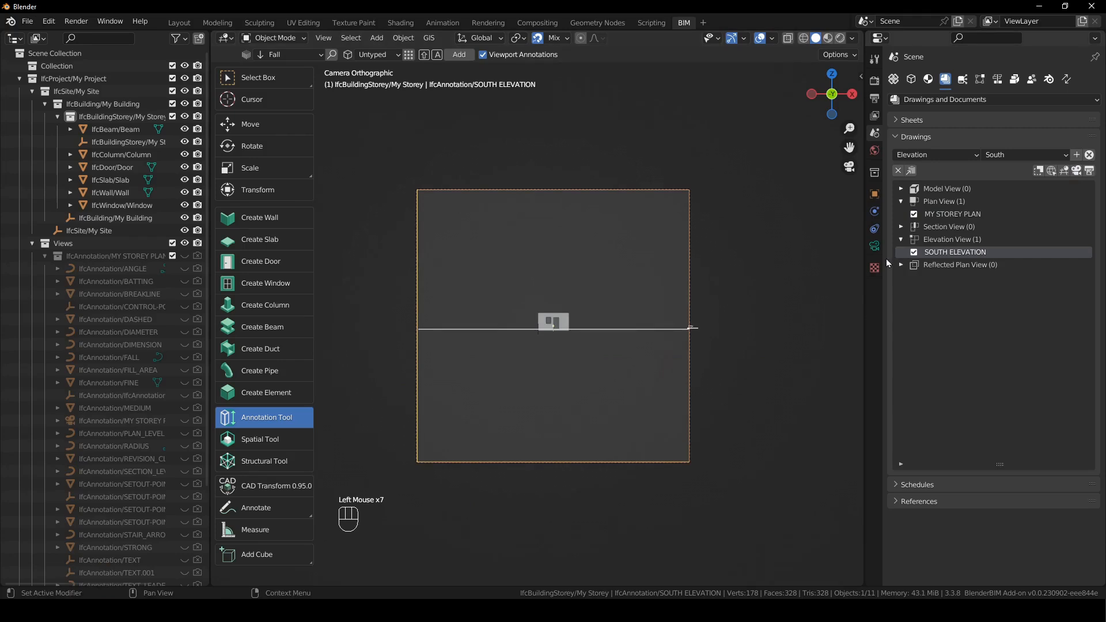
# Set the orthographic scale of the SOUTH ELEVATION camera to 7.
pyautogui.click(874, 246)
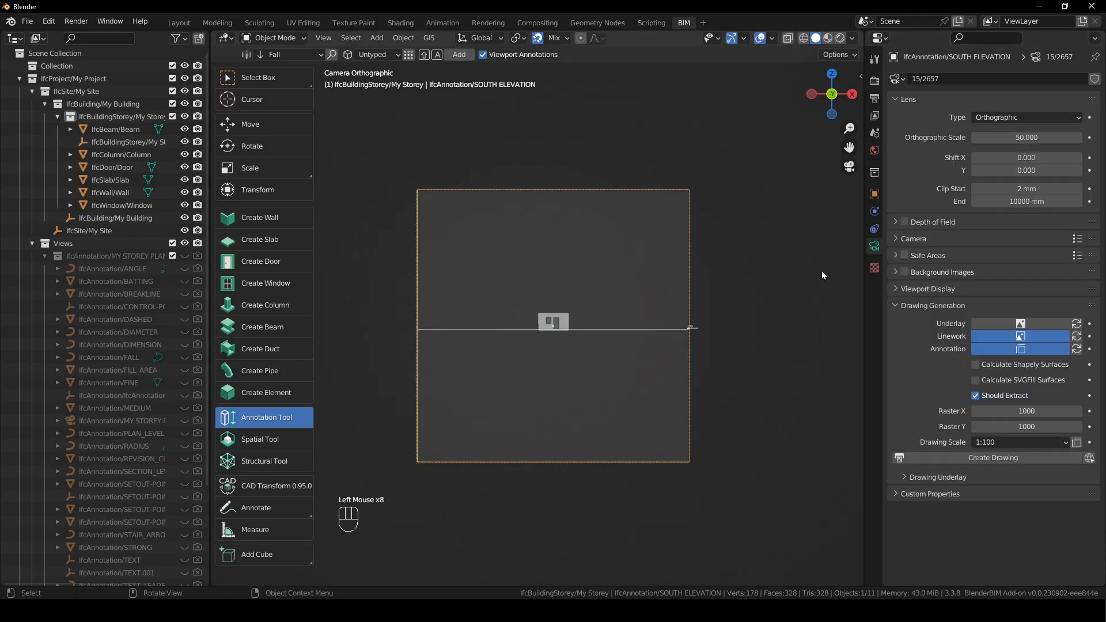
pyautogui.click(998, 139)
pyautogui.write('7')
pyautogui.press('Return')
pyautogui.click(761, 220)
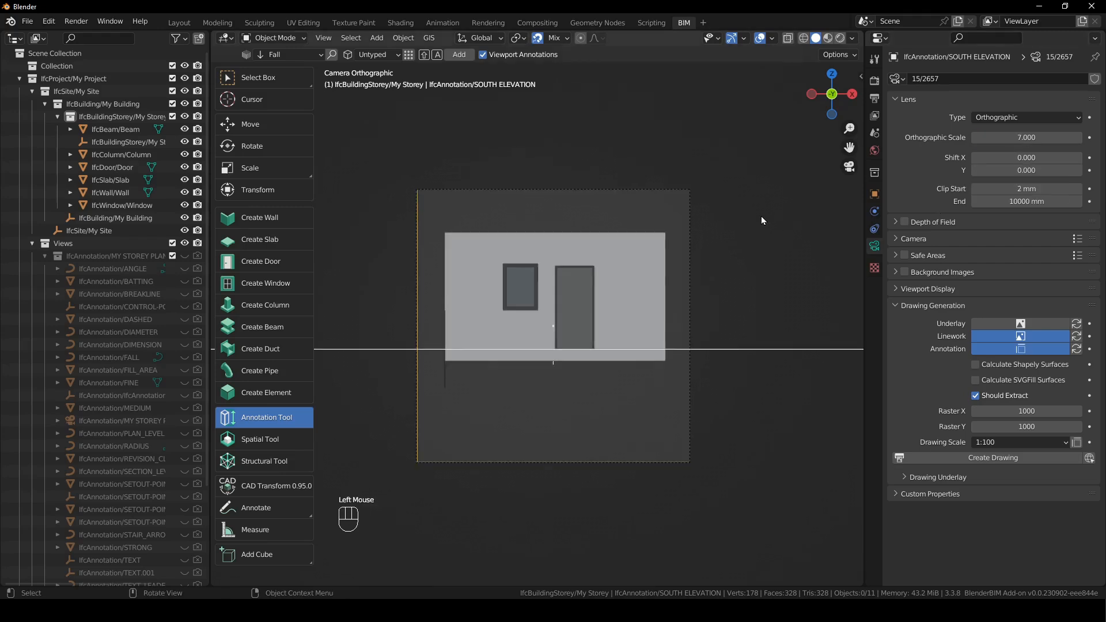
# Examine the window and its frame up close in the south elevation view.
pyautogui.scroll(3, 617, 182)
pyautogui.click(607, 267)
pyautogui.click(499, 250)
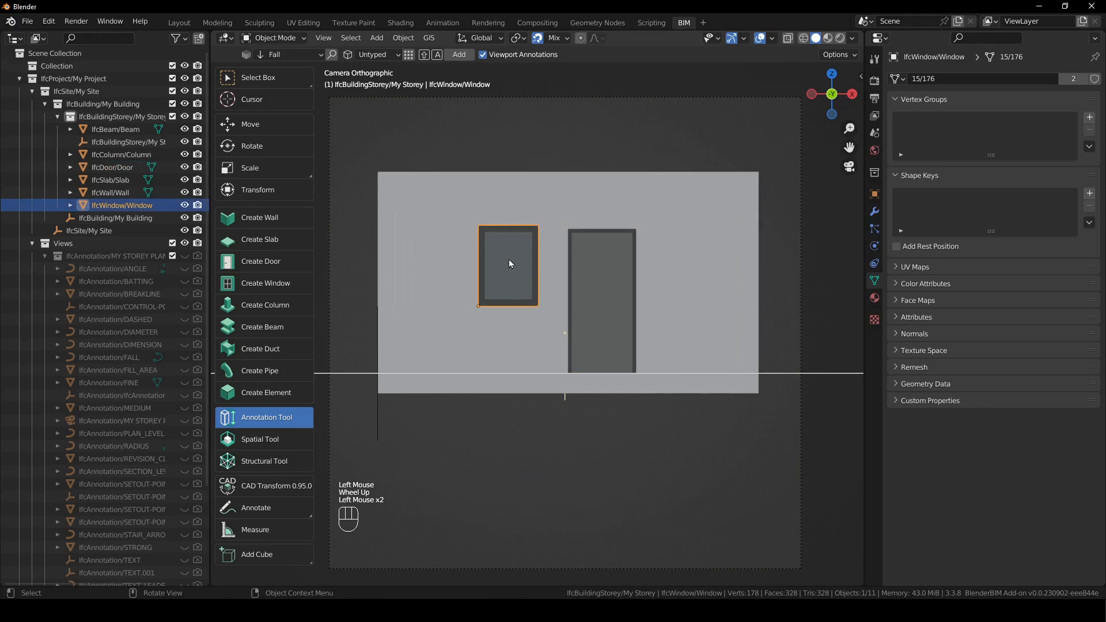
pyautogui.scroll(2, 499, 250)
pyautogui.keyDown('shift'); pyautogui.moveTo(553, 225); pyautogui.dragTo(524, 236, button='middle'); pyautogui.keyUp('shift')
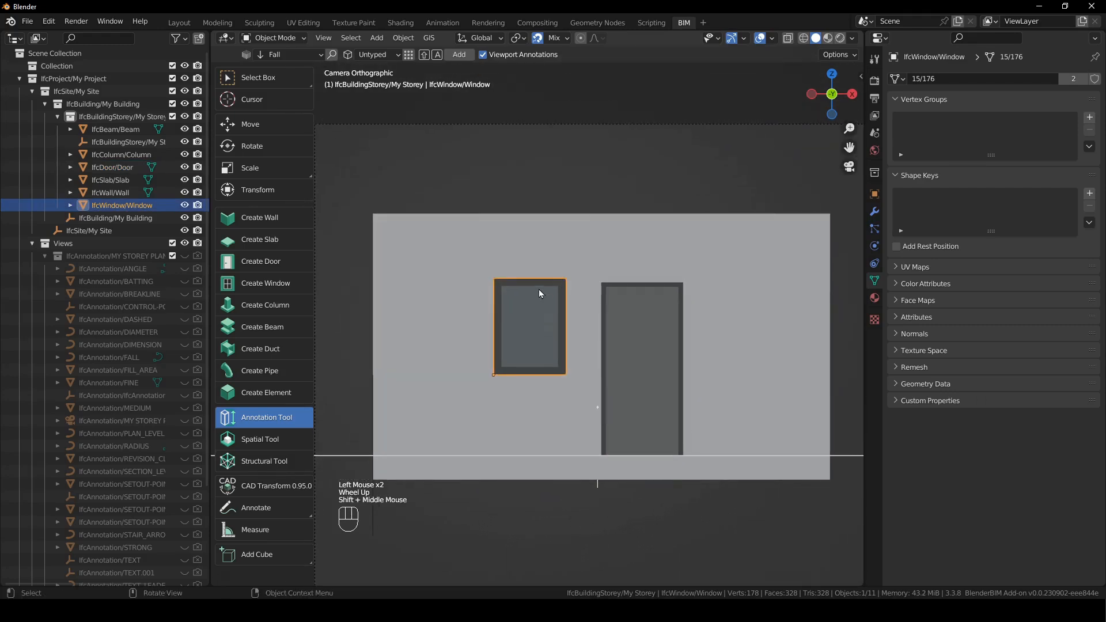
pyautogui.scroll(2, 541, 291)
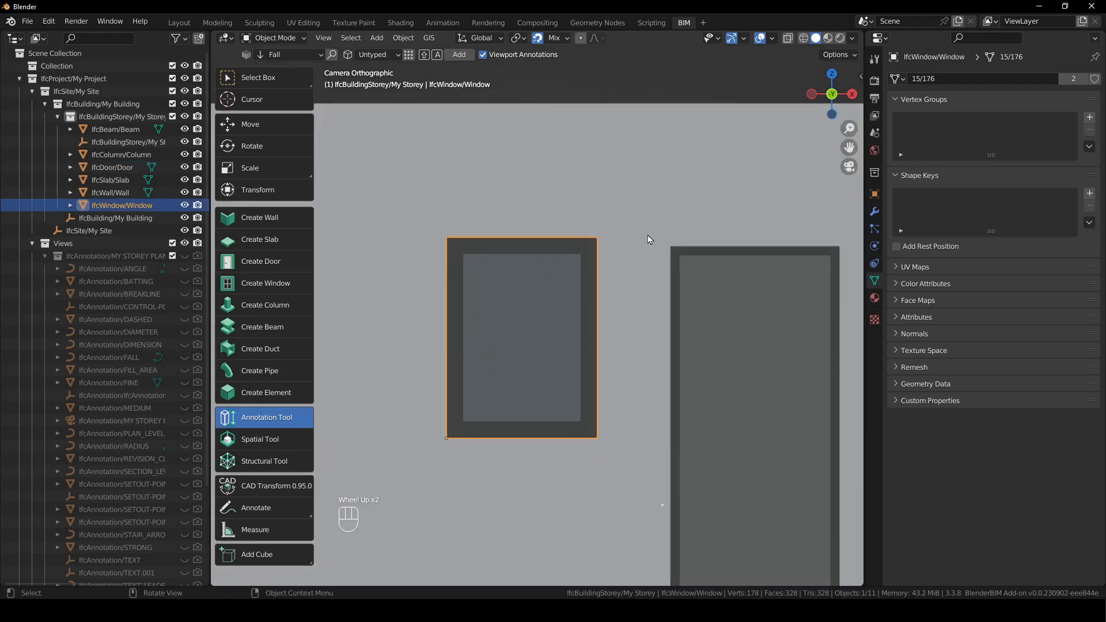
pyautogui.scroll(-3, 649, 239)
pyautogui.keyDown('shift'); pyautogui.moveTo(588, 279); pyautogui.dragTo(574, 269, button='middle'); pyautogui.keyUp('shift')
pyautogui.click(777, 173)
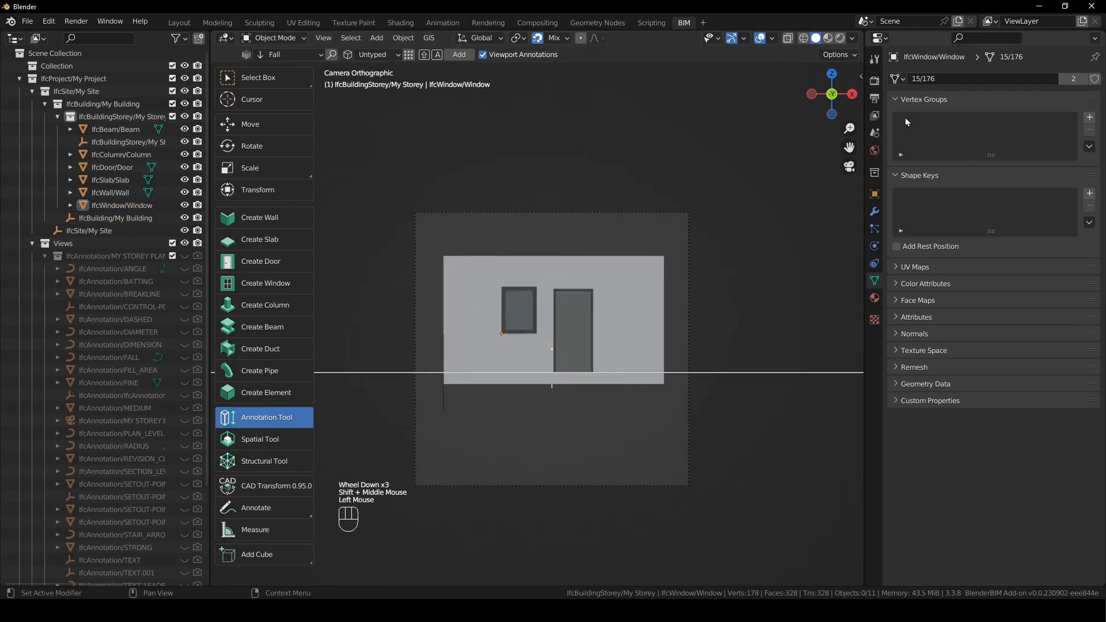
# Reactivate the SOUTH ELEVATION drawing and generate it.
pyautogui.click(874, 132)
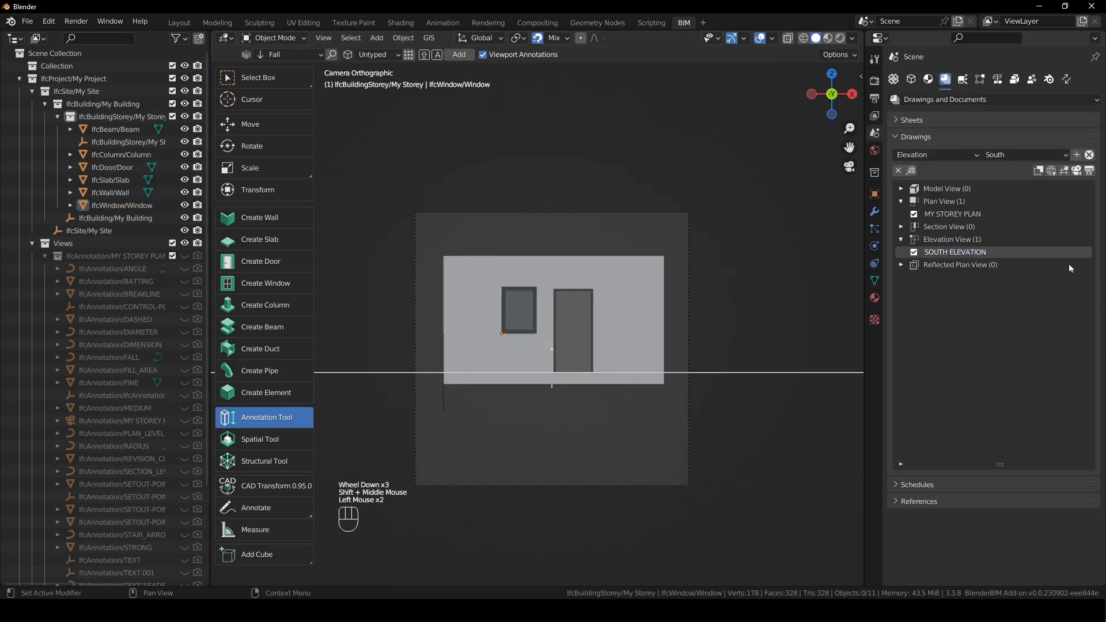
pyautogui.click(1076, 173)
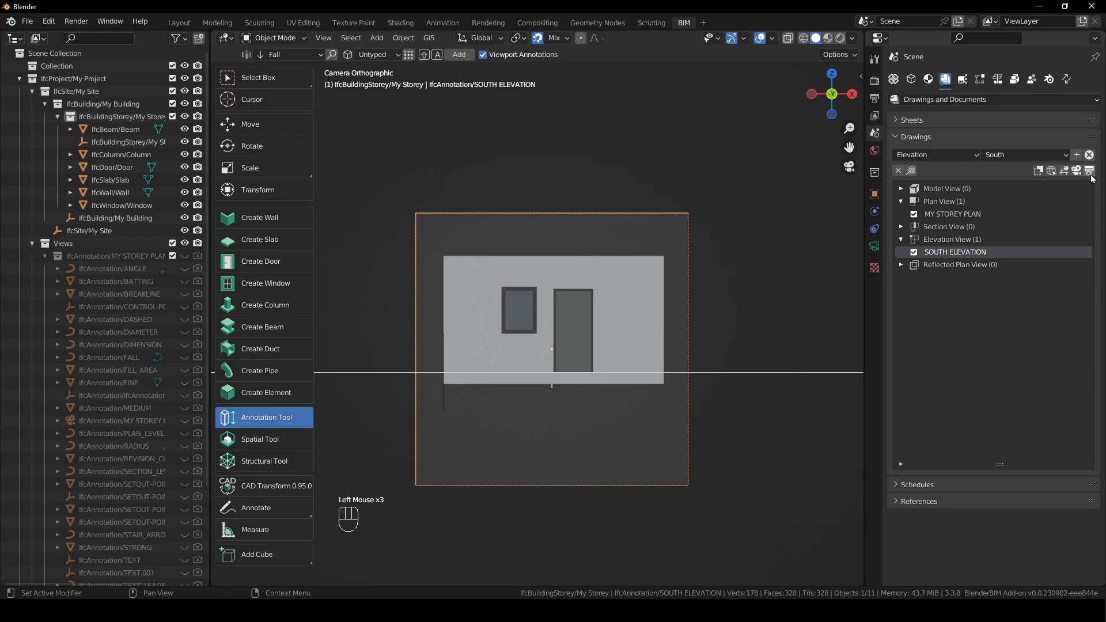
pyautogui.click(1090, 173)
pyautogui.keyDown('ctrl'); pyautogui.scroll(8, 172, 144); pyautogui.keyUp('ctrl')
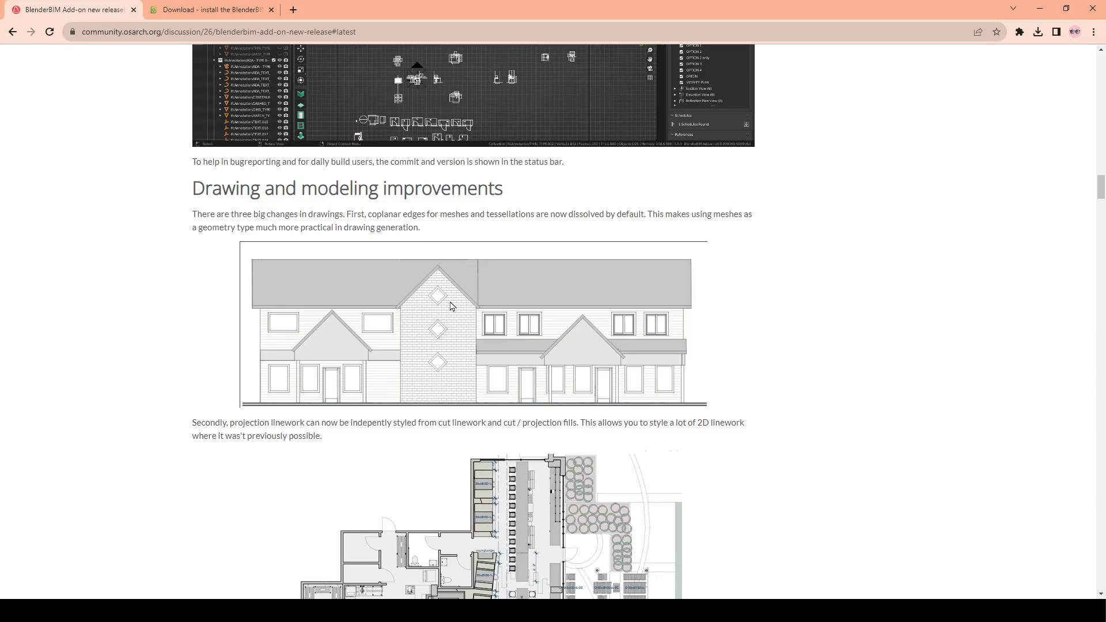
# Open the elevation image under "Drawing and modeling improvements" in its own browser tab and enlarge it for inspection.
pyautogui.rightClick(476, 310)
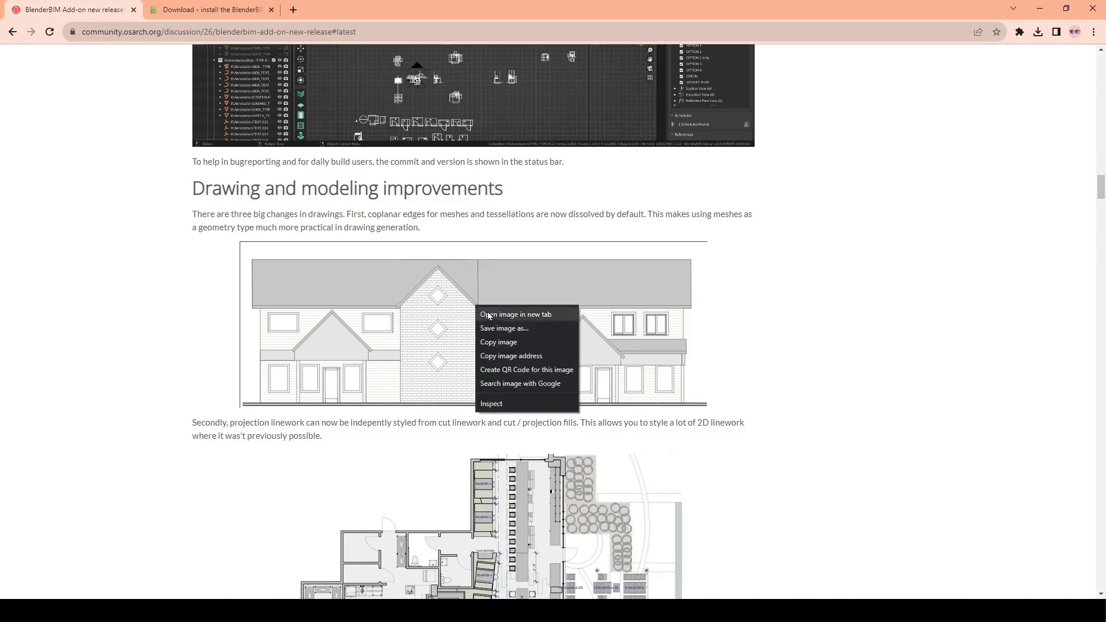
pyautogui.click(518, 320)
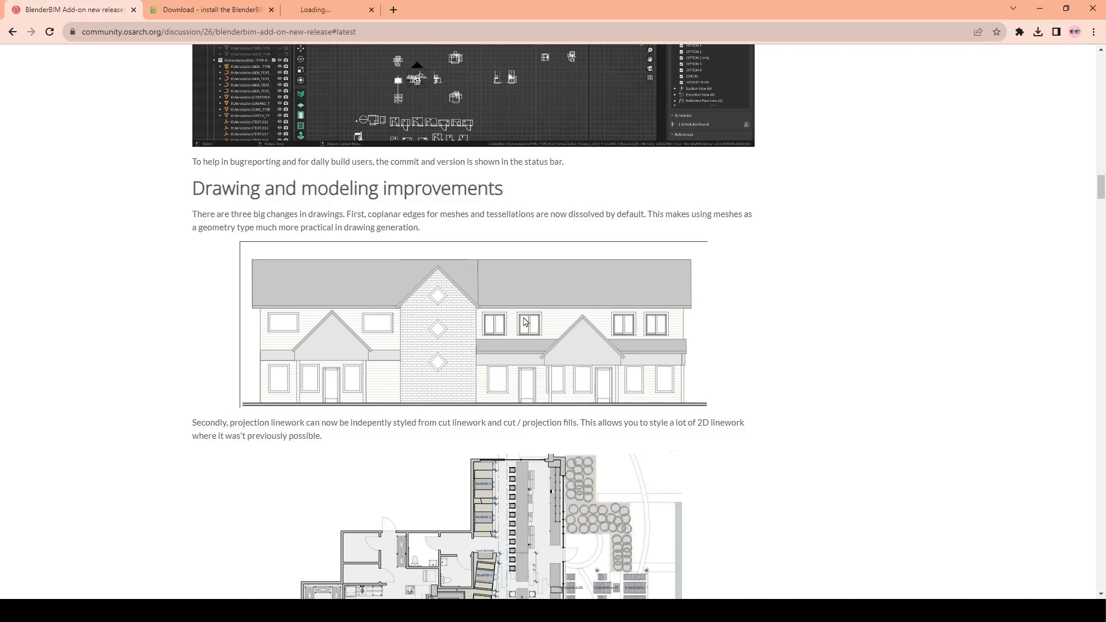
pyautogui.click(346, 10)
pyautogui.keyDown('ctrl'); pyautogui.scroll(1, 599, 364); pyautogui.keyUp('ctrl')
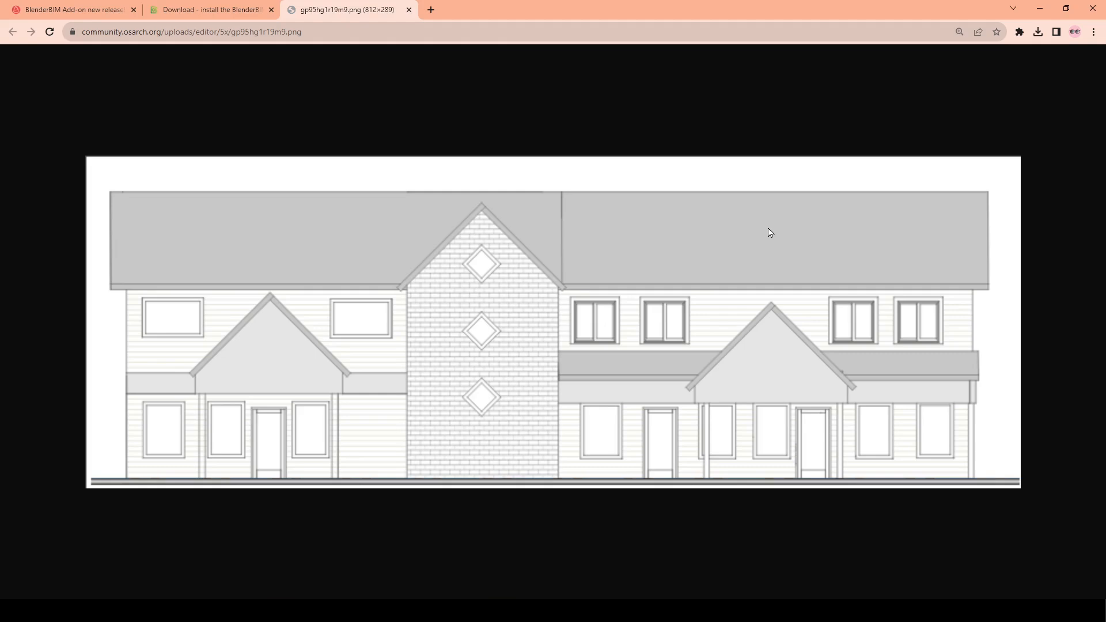
# Return to the BlenderBIM release notes and reset the page zoom to 100%.
pyautogui.click(183, 13)
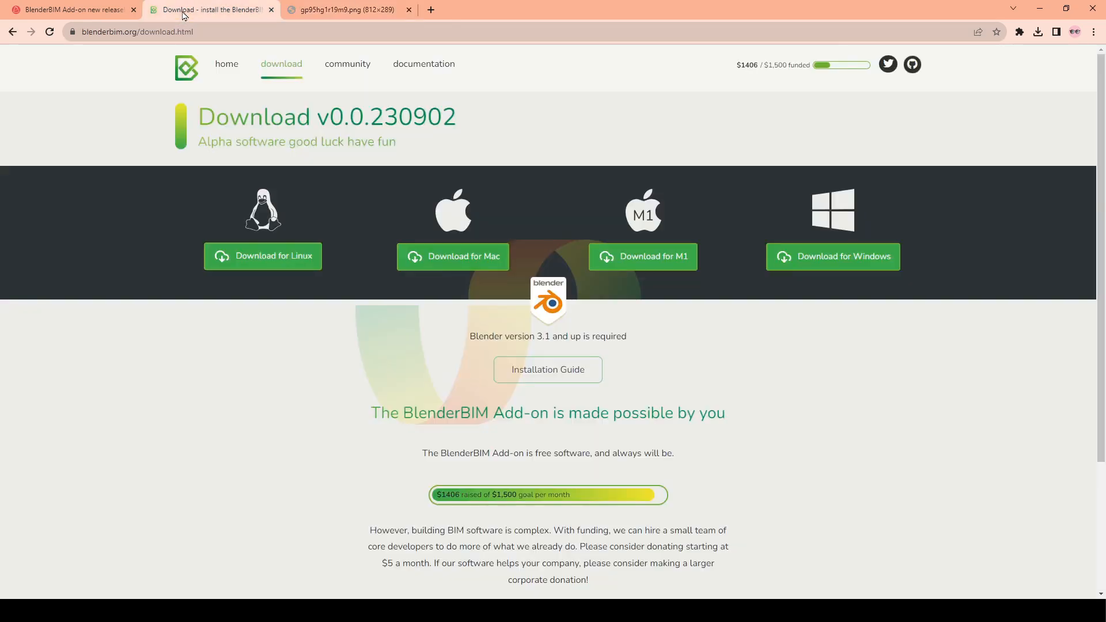
pyautogui.click(88, 15)
pyautogui.keyDown('ctrl'); pyautogui.scroll(-2, 542, 342); pyautogui.keyUp('ctrl')
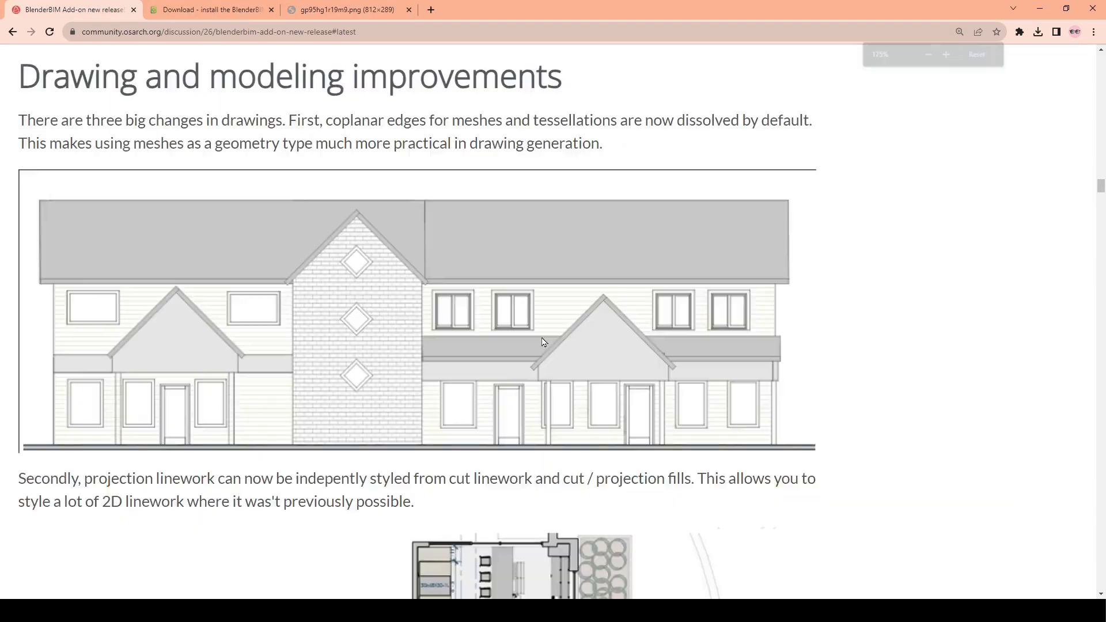
pyautogui.keyDown('ctrl'); pyautogui.scroll(-1, 542, 342); pyautogui.keyUp('ctrl')
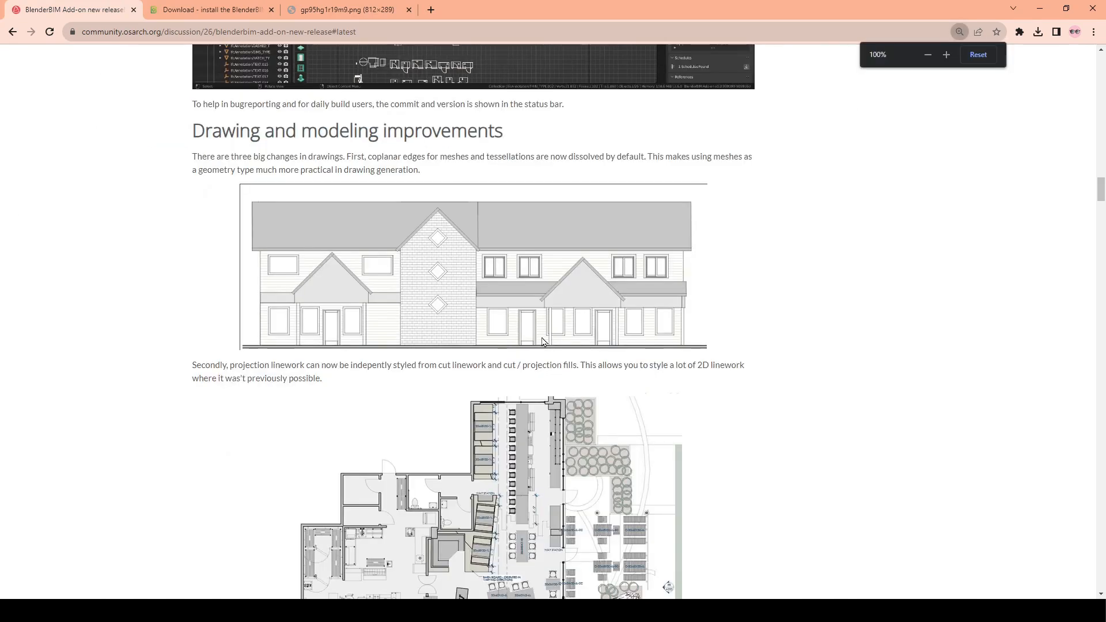
# Read the release note on independently styled projection linework and examine its sample floor plan.
pyautogui.scroll(-2, 542, 342)
pyautogui.moveTo(265, 249); pyautogui.dragTo(671, 267)
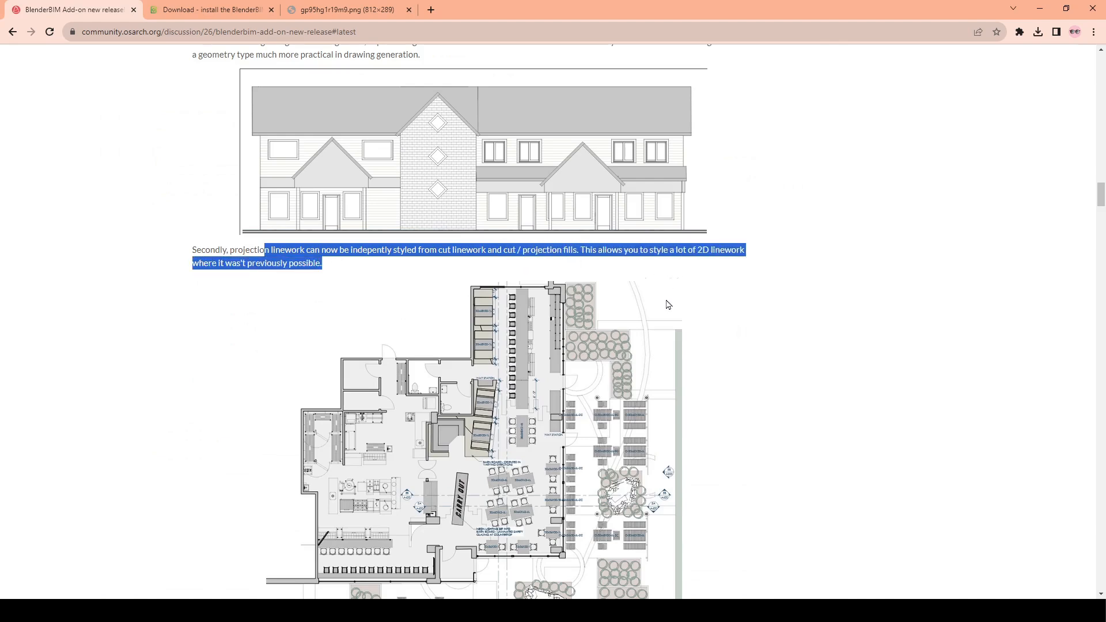
pyautogui.scroll(-1, 668, 304)
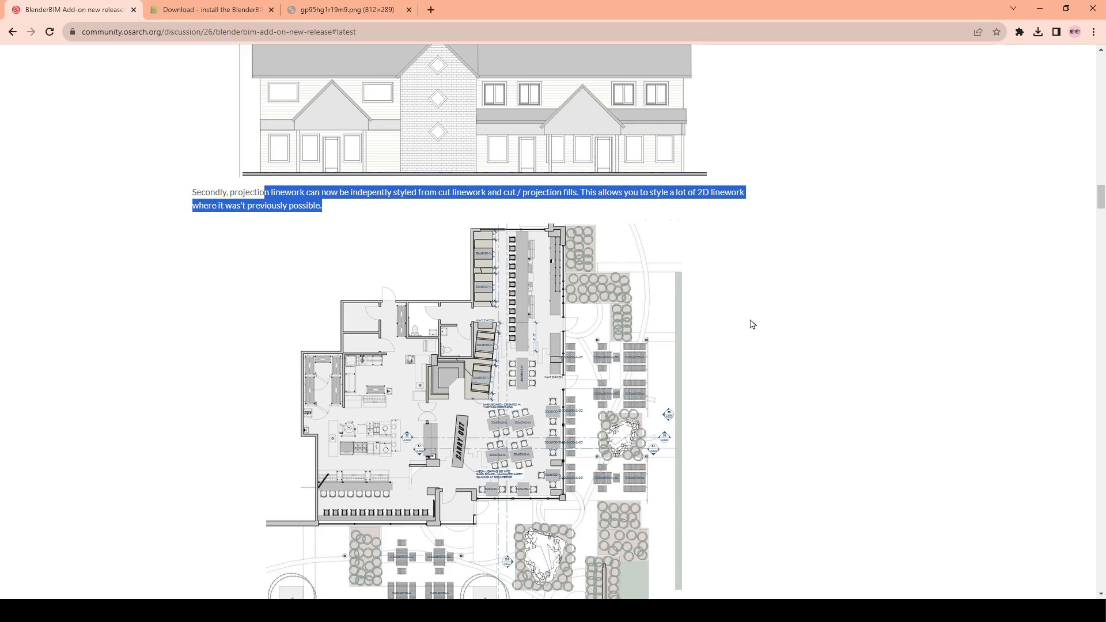
pyautogui.scroll(-2, 751, 323)
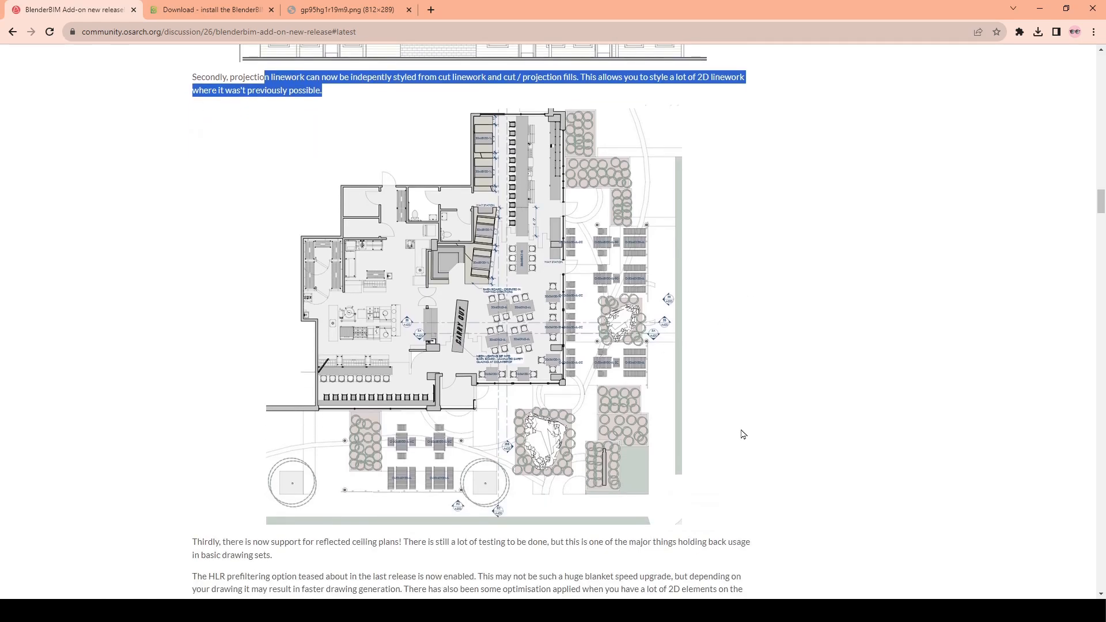
pyautogui.scroll(1, 743, 433)
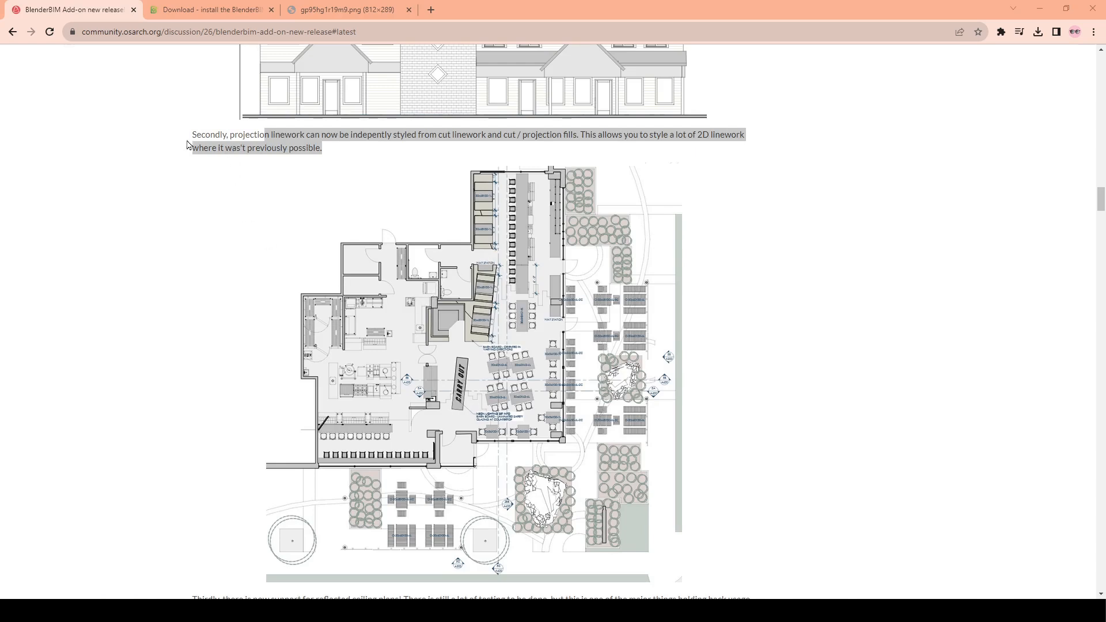
pyautogui.click(263, 137)
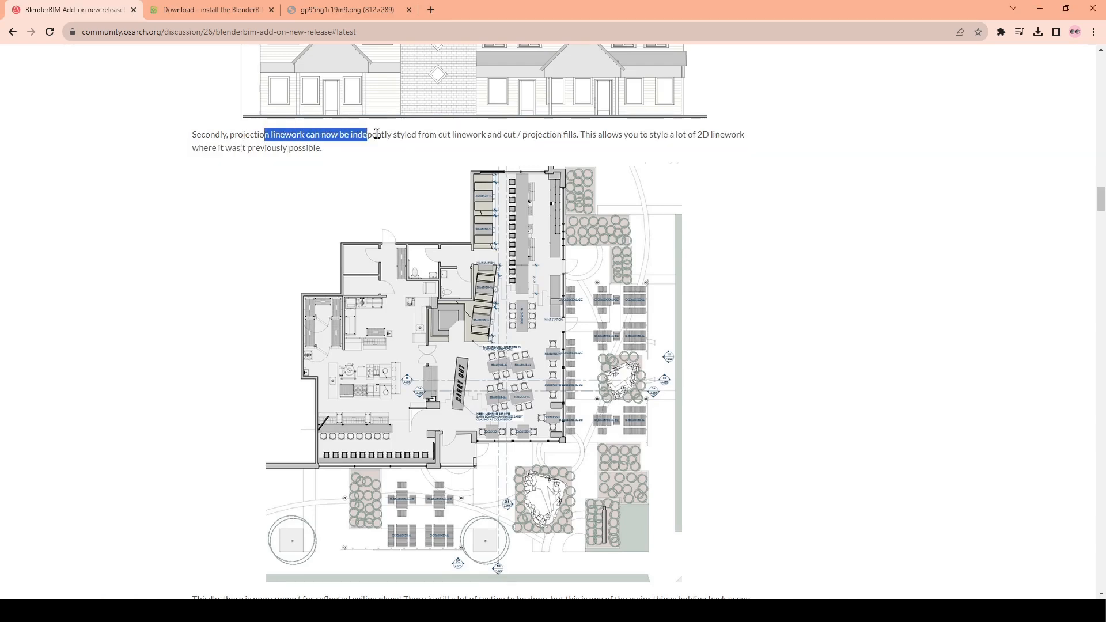
pyautogui.moveTo(421, 137); pyautogui.dragTo(483, 160)
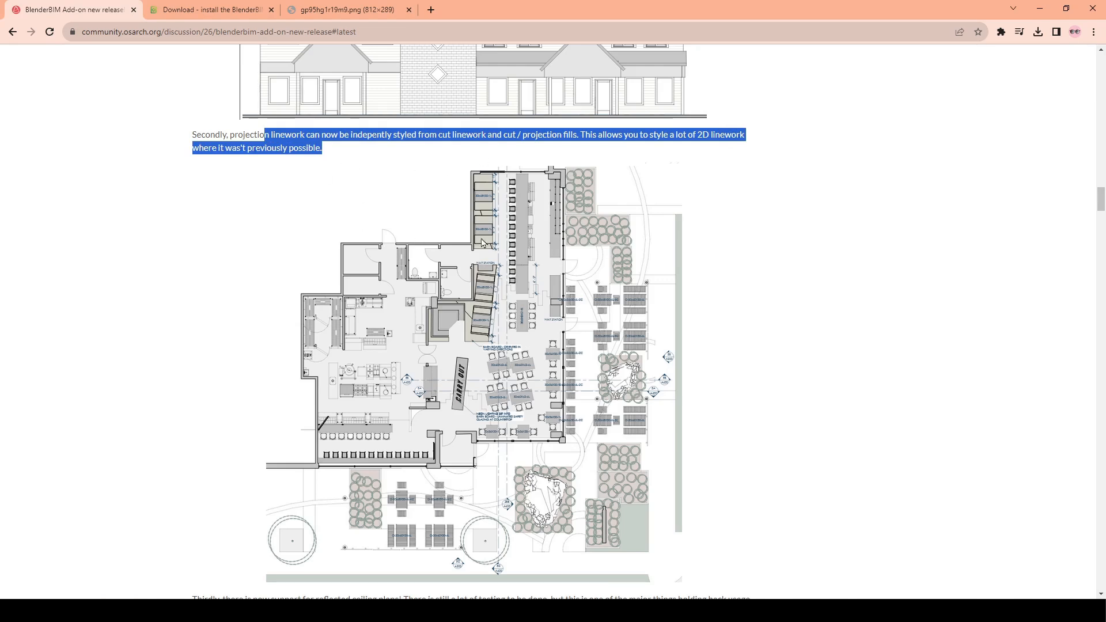
pyautogui.scroll(1, 717, 314)
pyautogui.scroll(2, 717, 314)
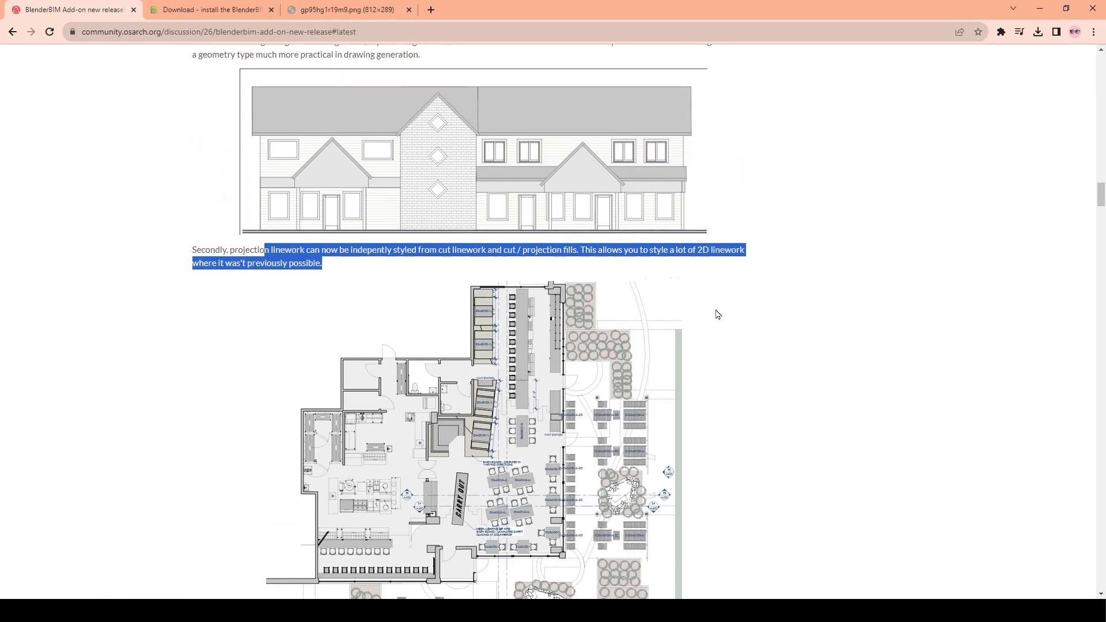
pyautogui.scroll(-3, 485, 245)
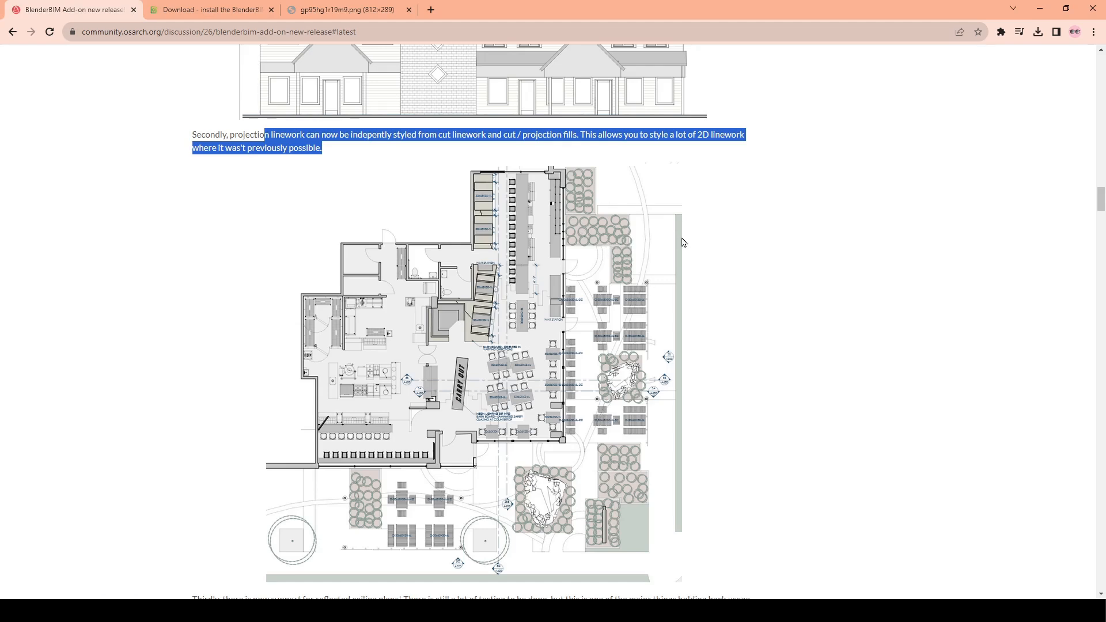
# Read the release notes on reflected ceiling plan support and the HLR prefiltering option.
pyautogui.scroll(-2, 683, 254)
pyautogui.scroll(-6, 683, 263)
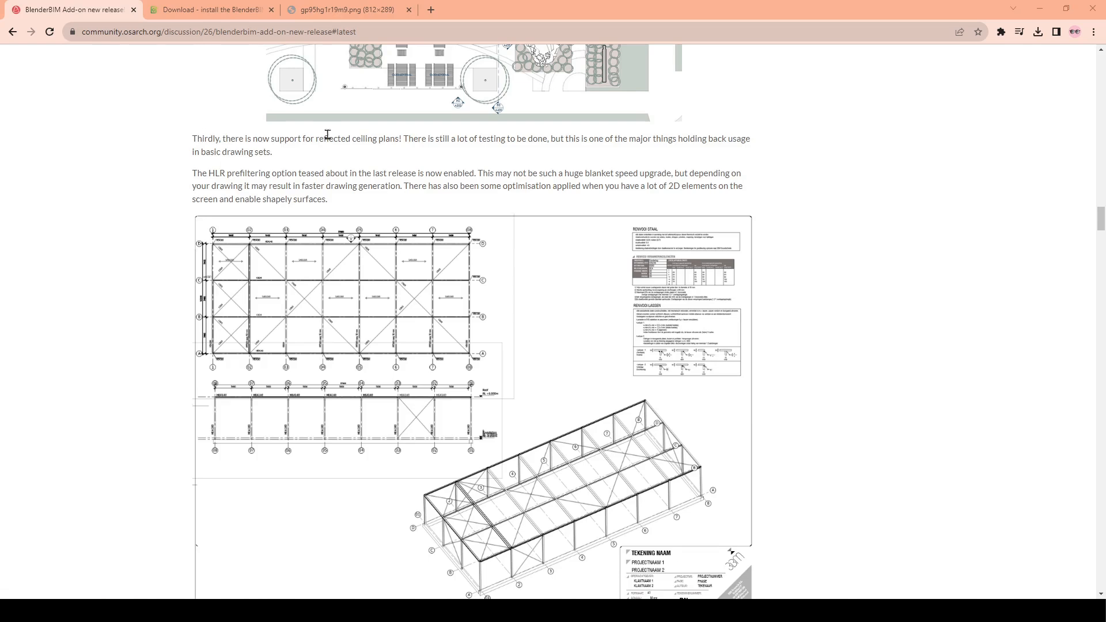
pyautogui.moveTo(316, 138)
pyautogui.mouseDown()
pyautogui.moveTo(364, 157)
pyautogui.moveTo(382, 140)
pyautogui.moveTo(548, 140)
pyautogui.moveTo(550, 153)
pyautogui.moveTo(551, 143)
pyautogui.mouseUp()
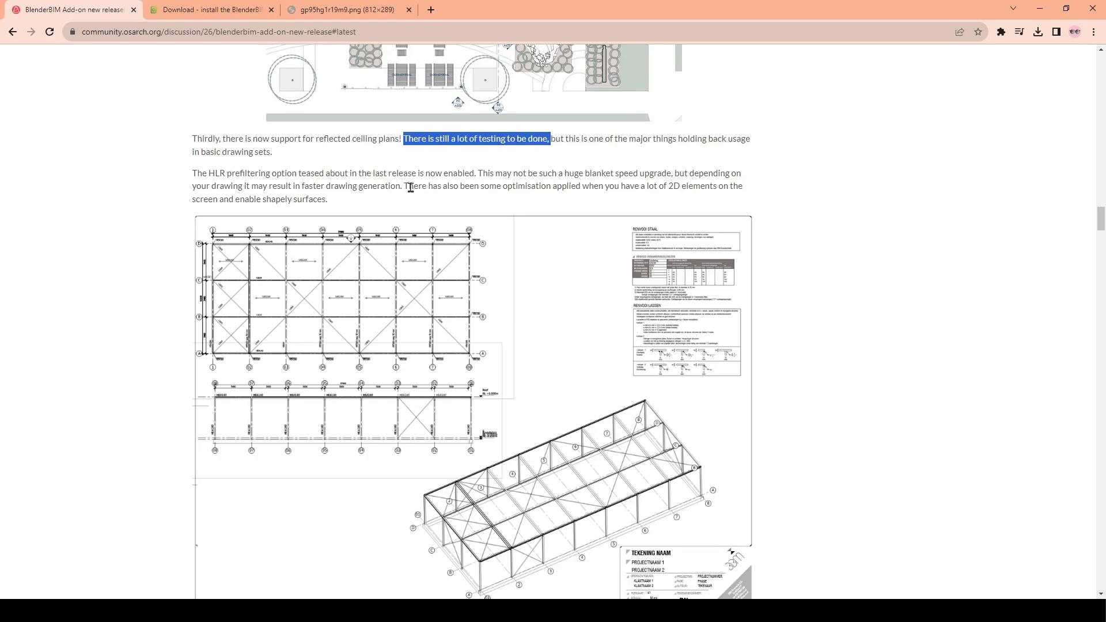
pyautogui.moveTo(443, 171); pyautogui.dragTo(527, 185)
pyautogui.moveTo(286, 186); pyautogui.dragTo(552, 201)
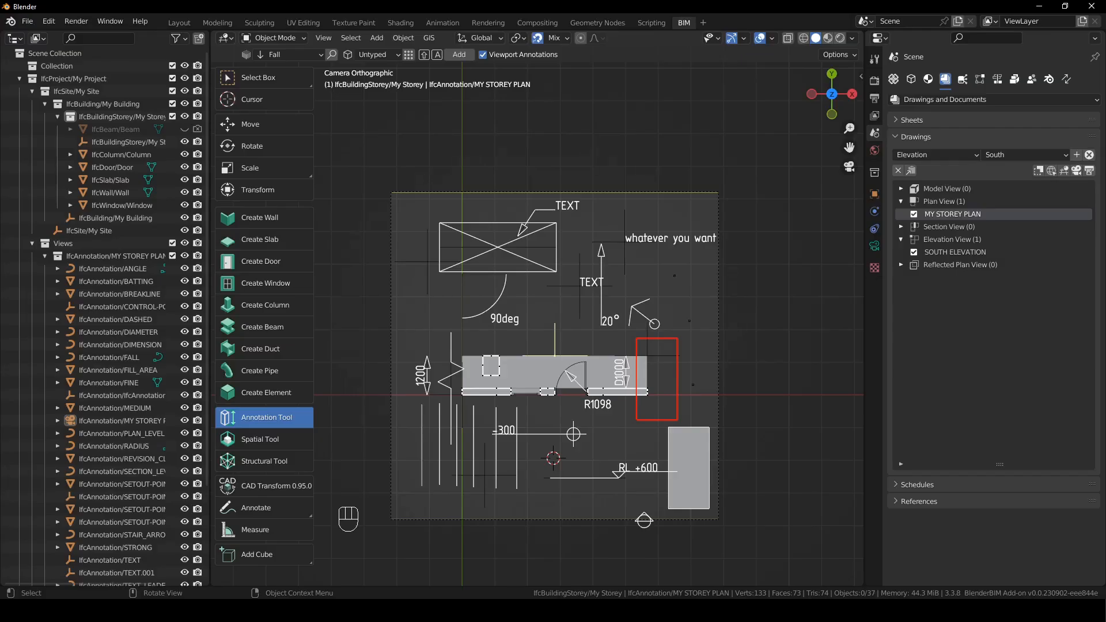
pyautogui.click(793, 327)
pyautogui.click(789, 300)
pyautogui.click(781, 403)
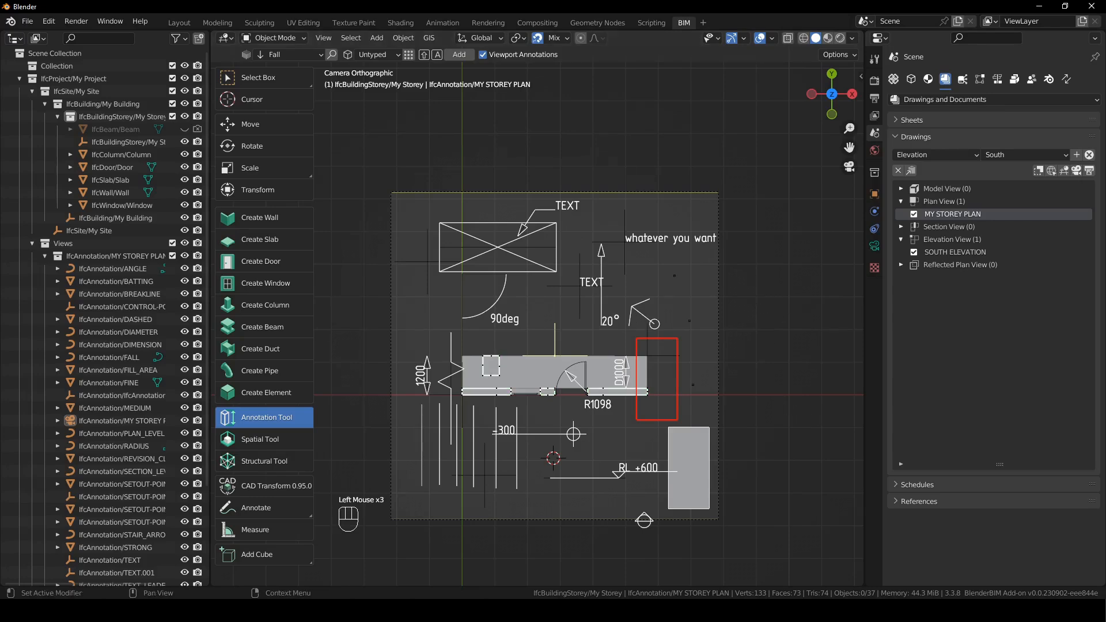
pyautogui.click(761, 287)
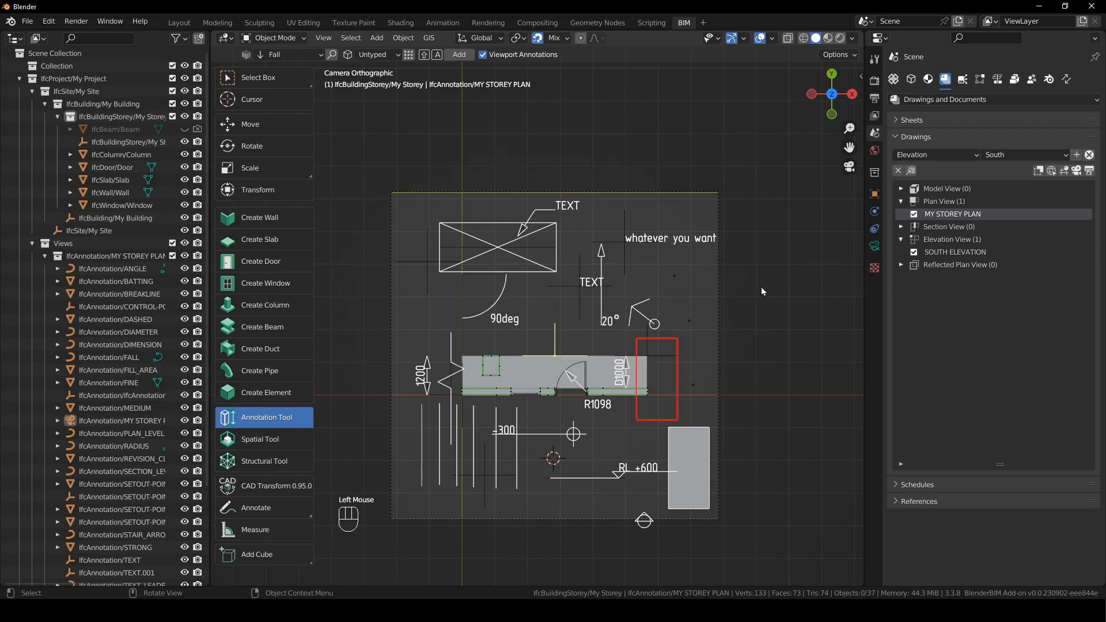
# Duplicate the floor slab and raise the copy about 3000 mm along the Z axis.
pyautogui.moveTo(717, 409); pyautogui.dragTo(530, 317, button='middle')
pyautogui.scroll(-6, 530, 316)
pyautogui.moveTo(510, 397); pyautogui.dragTo(531, 361, button='middle')
pyautogui.scroll(2, 516, 389)
pyautogui.click(531, 361)
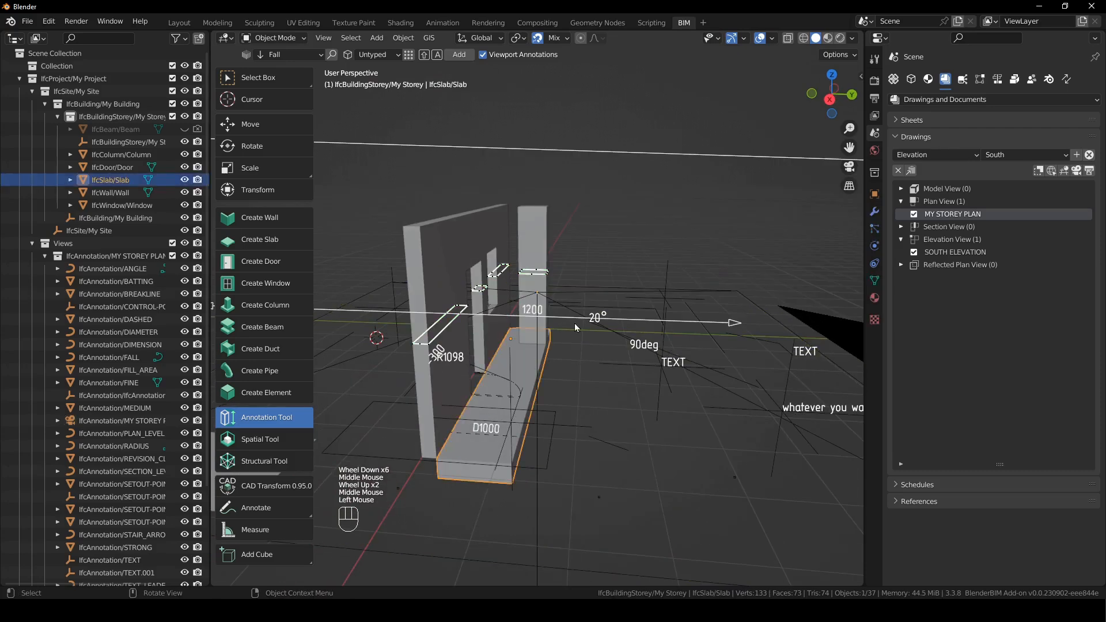
pyautogui.hotkey('shift', 'd')
pyautogui.press('z')
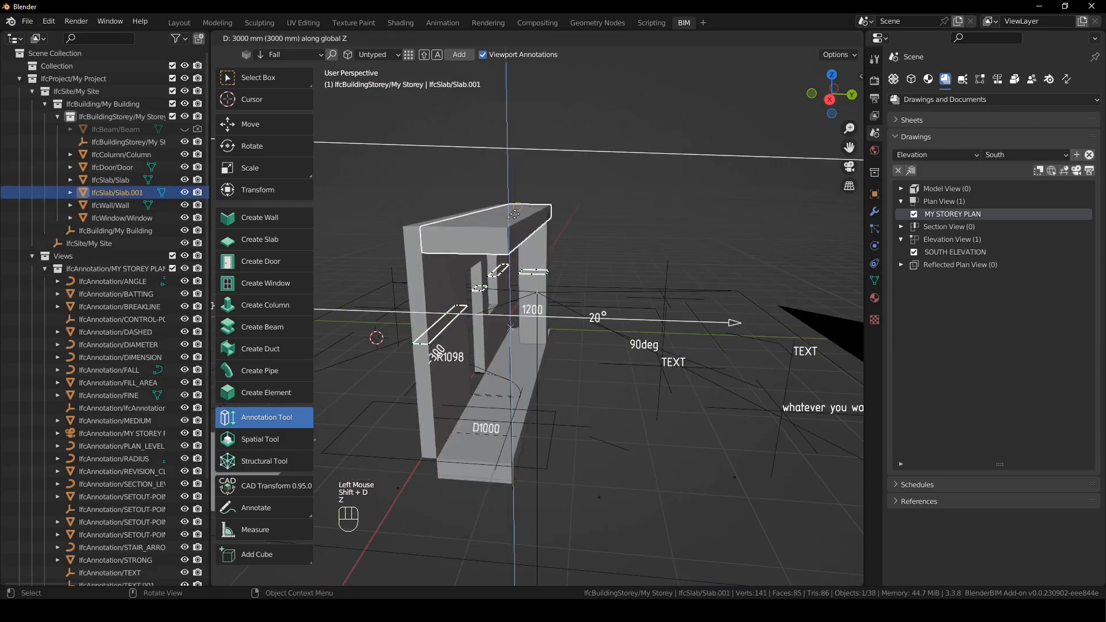
pyautogui.click(570, 259)
# Adjust the duplicated slab's height along Z so that it sits on top of the wall and column.
pyautogui.moveTo(569, 255); pyautogui.dragTo(640, 257, button='middle')
pyautogui.moveTo(621, 148); pyautogui.dragTo(616, 203, button='middle')
pyautogui.press('g')
pyautogui.press('z')
pyautogui.click(545, 153)
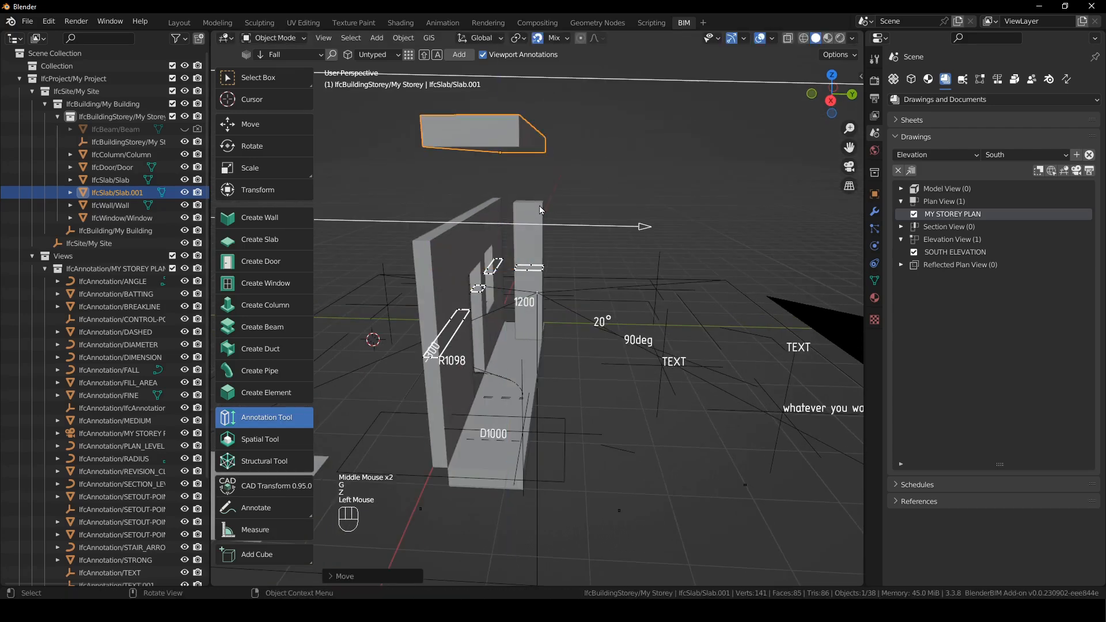
pyautogui.press('g')
pyautogui.press('z')
pyautogui.click(624, 174)
pyautogui.click(623, 174)
pyautogui.moveTo(631, 319); pyautogui.dragTo(614, 334, button='middle')
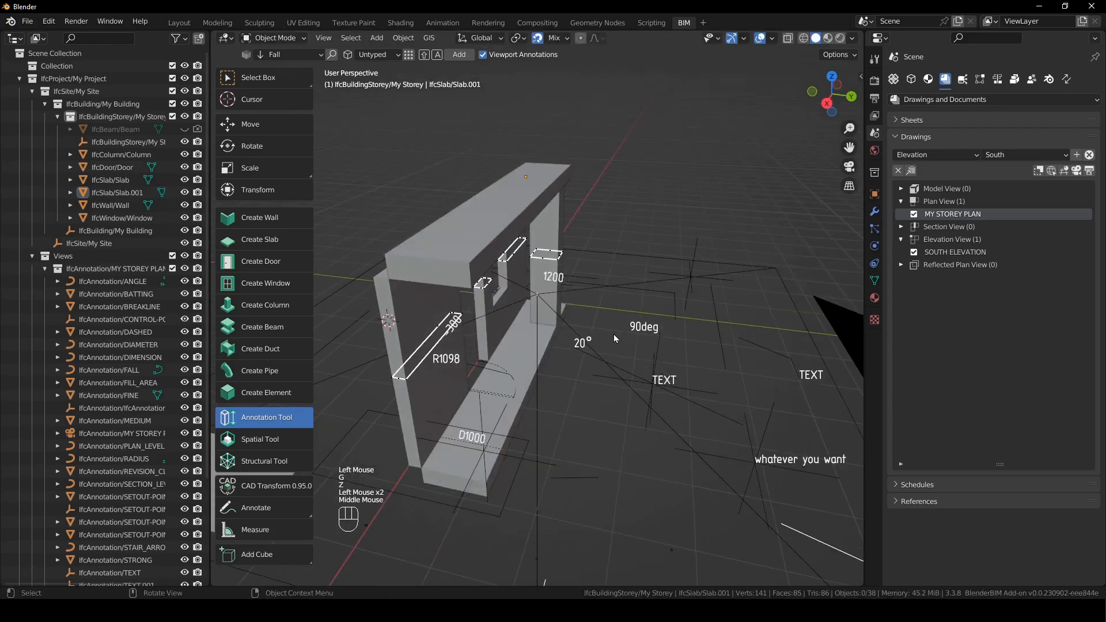
# Add a new RCP drawing for the My Storey level to the drawings list.
pyautogui.press('KP_0')
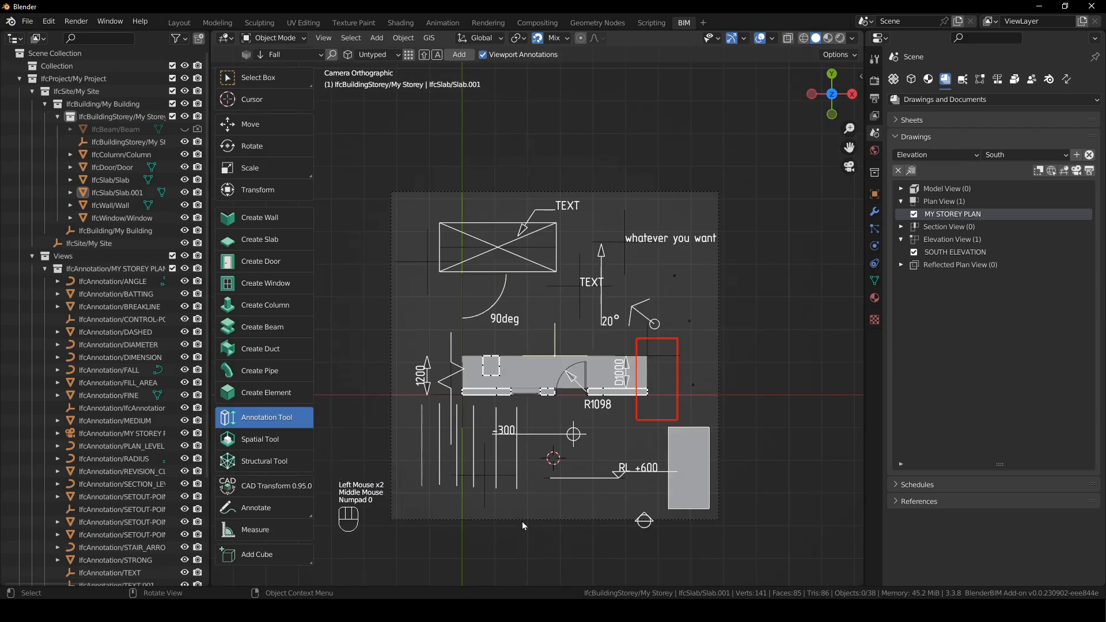
pyautogui.click(960, 157)
pyautogui.click(948, 211)
pyautogui.click(1033, 158)
pyautogui.click(1019, 173)
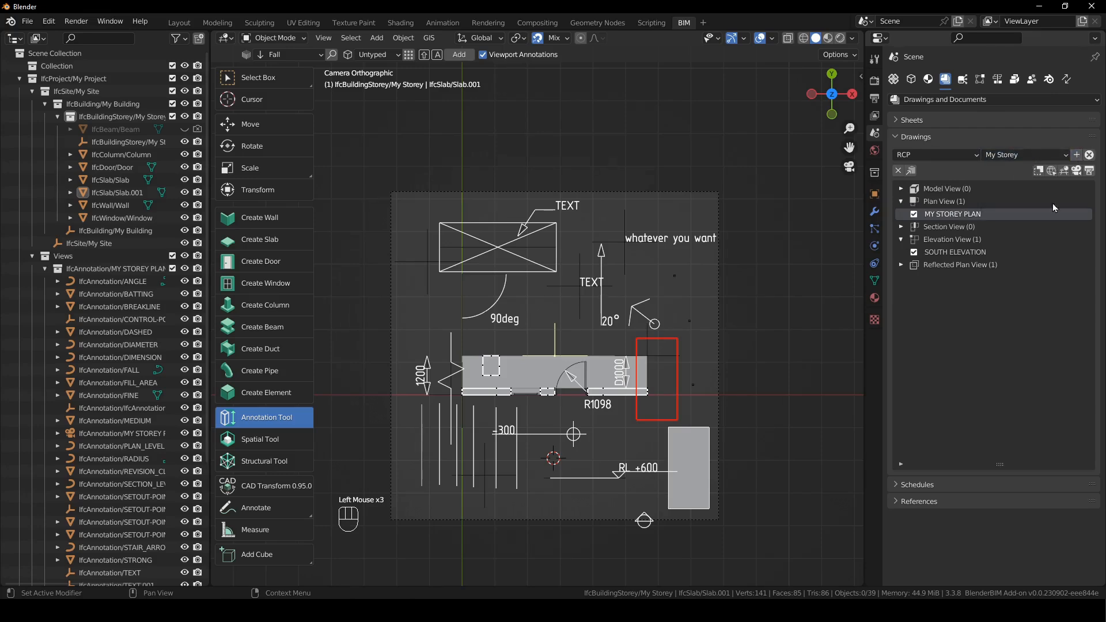
# Activate the MY STOREY RCP drawing from the reflected plan views and open its camera settings.
pyautogui.click(901, 264)
pyautogui.click(970, 279)
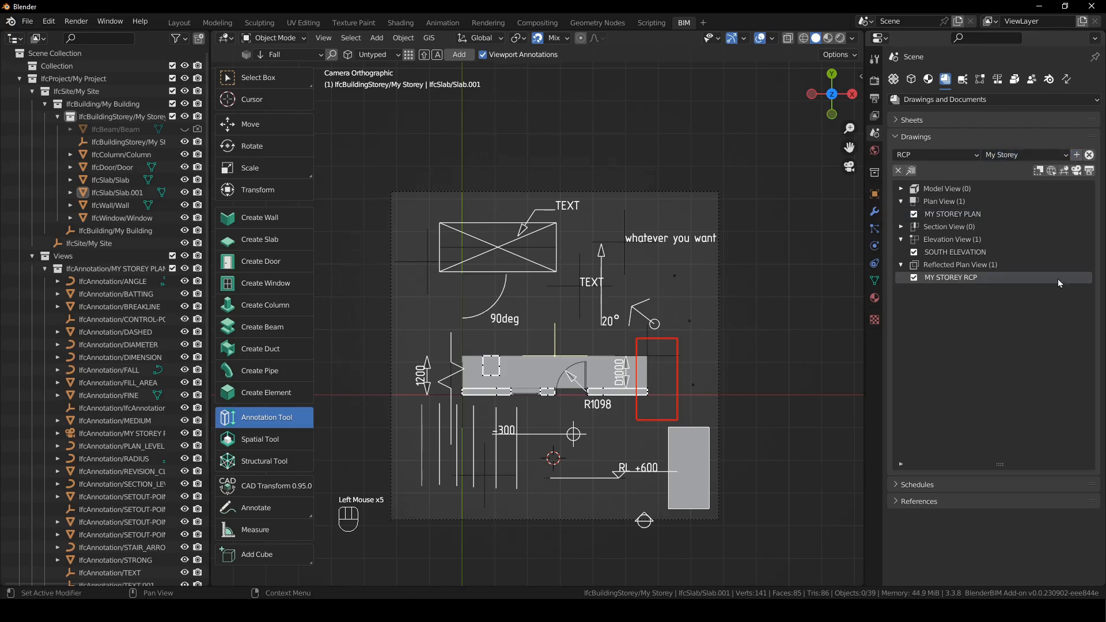
pyautogui.click(1076, 171)
pyautogui.click(803, 299)
pyautogui.click(723, 316)
pyautogui.click(874, 246)
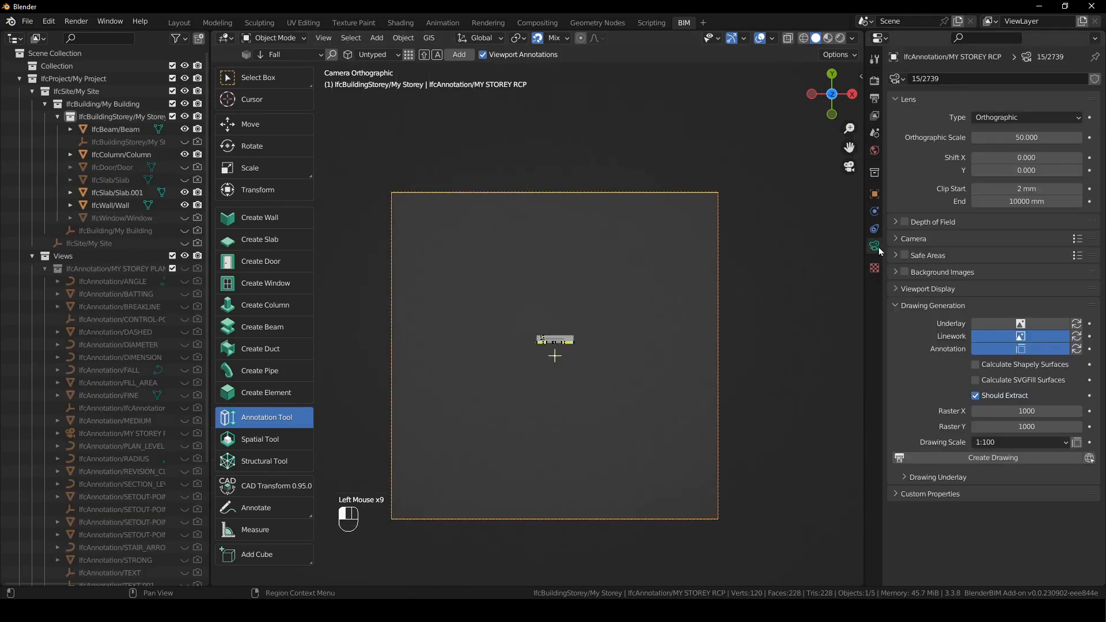
# Try an orthographic scale of 5 for the RCP camera and settle on a scale of 10.
pyautogui.click(1054, 138)
pyautogui.write('5')
pyautogui.press('Return')
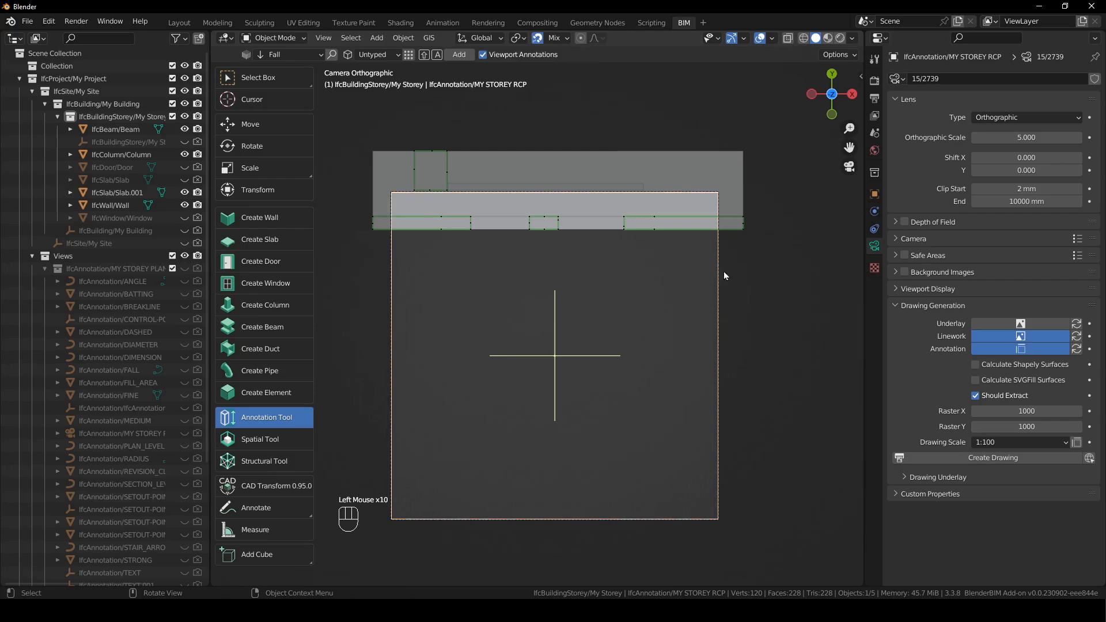
pyautogui.click(1018, 138)
pyautogui.write('10')
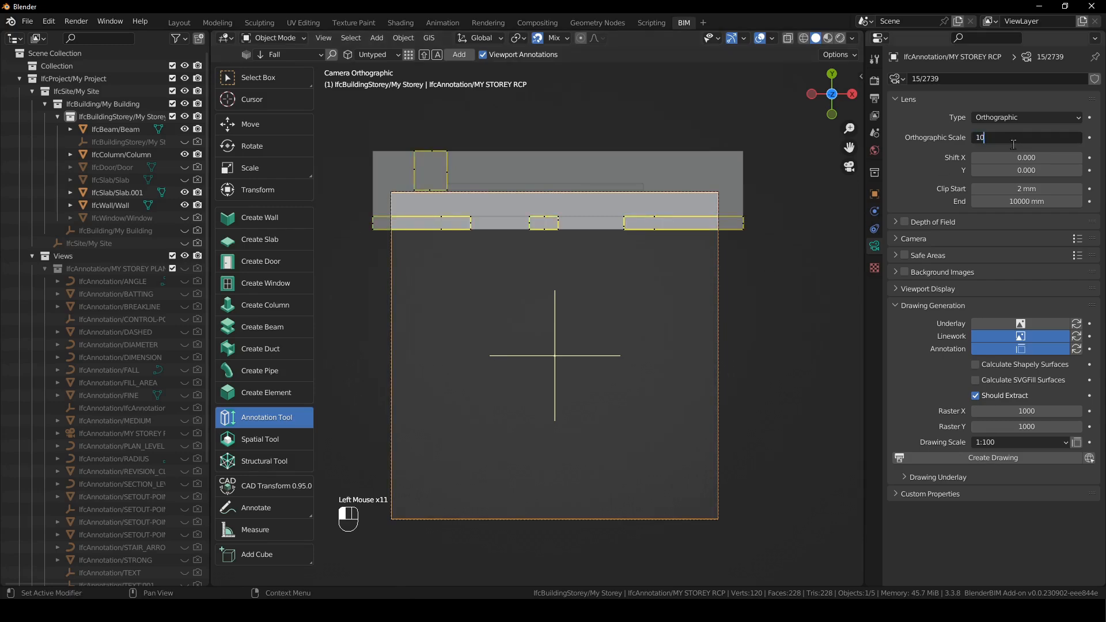
pyautogui.press('Return')
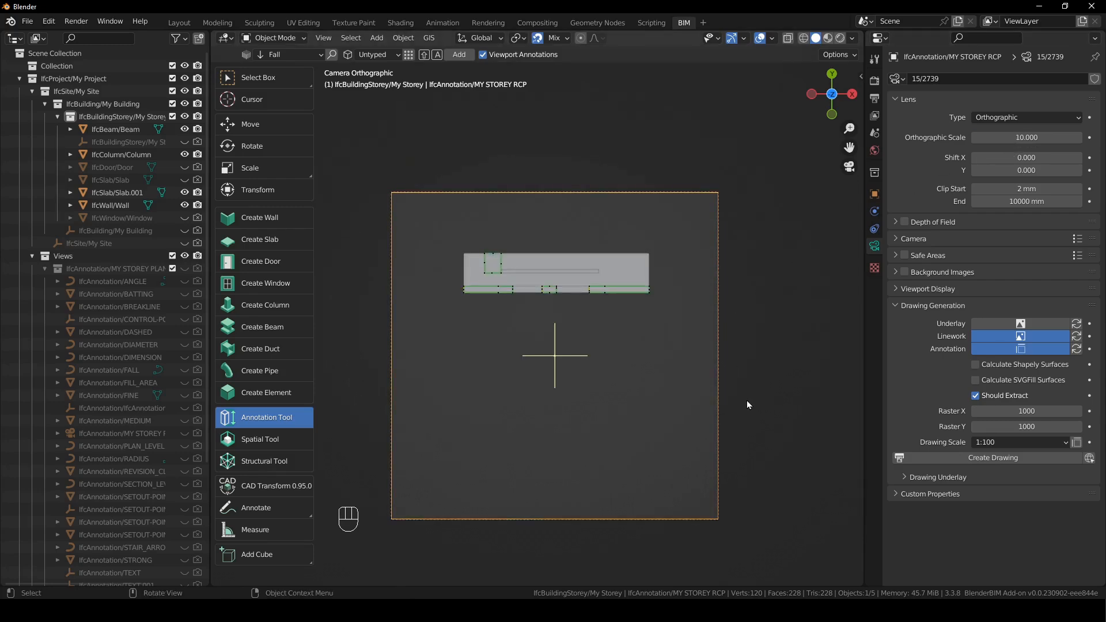
# Move the RCP camera along the Y axis to centre its frame on the building, and deselect it.
pyautogui.press('a')
pyautogui.press('g')
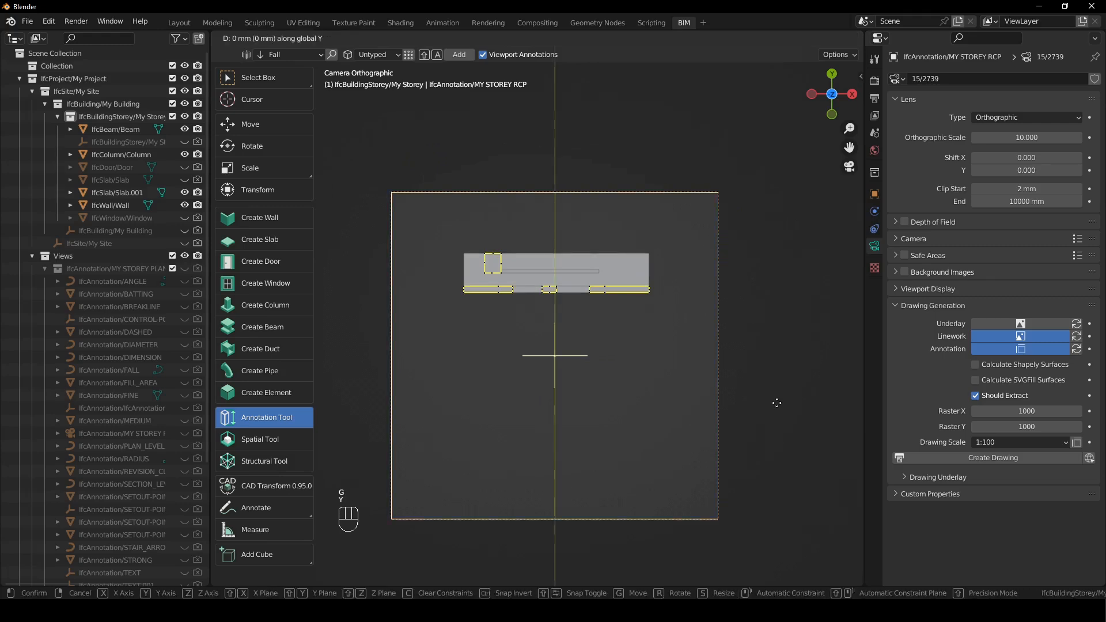
pyautogui.press('y')
pyautogui.click(765, 362)
pyautogui.scroll(2, 594, 384)
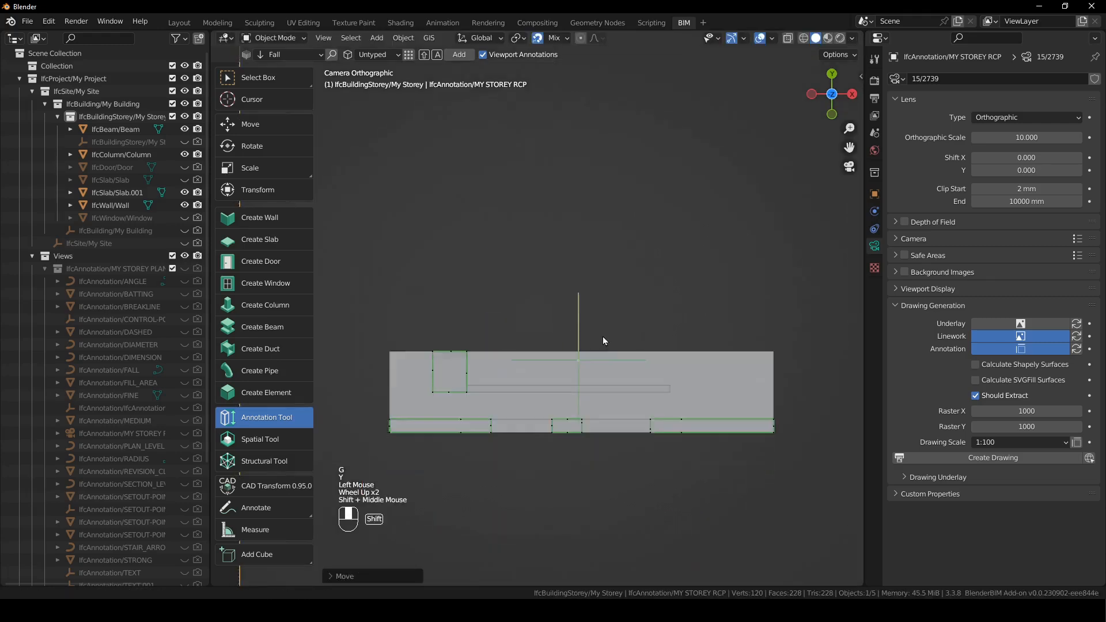
pyautogui.keyDown('shift'); pyautogui.moveTo(603, 336); pyautogui.dragTo(659, 264, button='middle'); pyautogui.keyUp('shift')
pyautogui.scroll(-2, 658, 262)
pyautogui.click(678, 246)
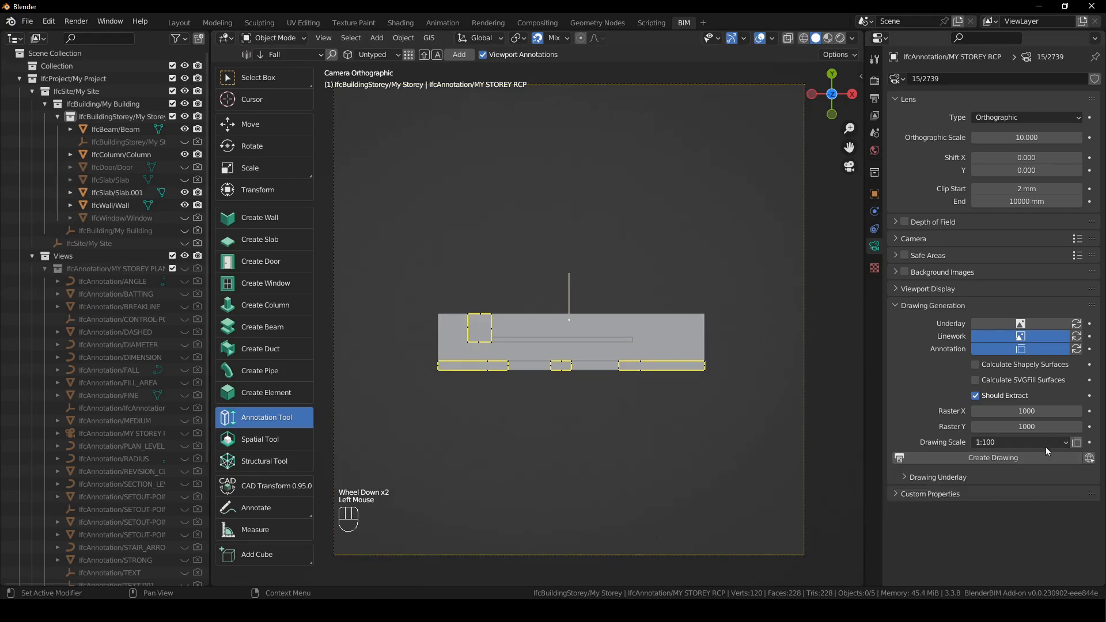
# Generate the MY STOREY RCP drawing from the drawings list and enlarge the resulting SVG in the browser.
pyautogui.click(874, 133)
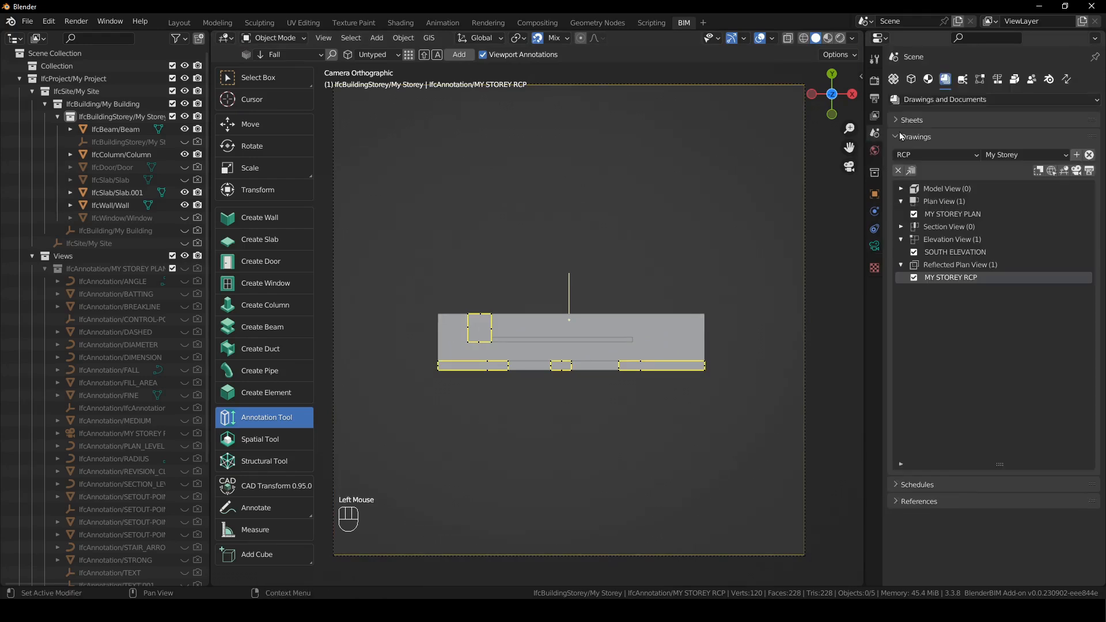
pyautogui.click(1090, 171)
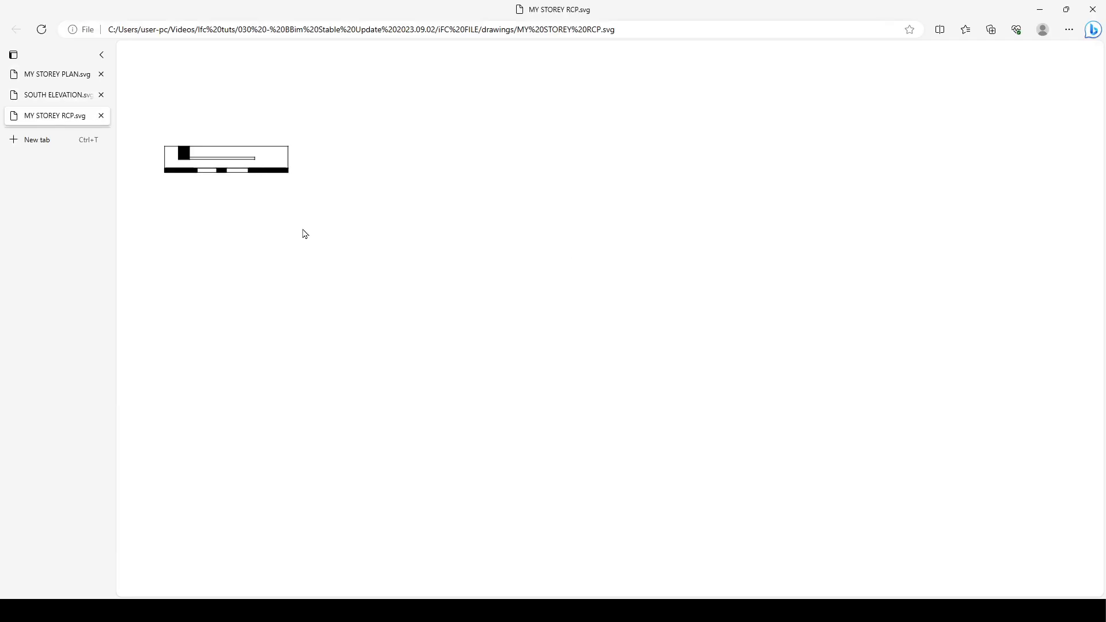
pyautogui.keyDown('ctrl'); pyautogui.scroll(5, 171, 163); pyautogui.keyUp('ctrl')
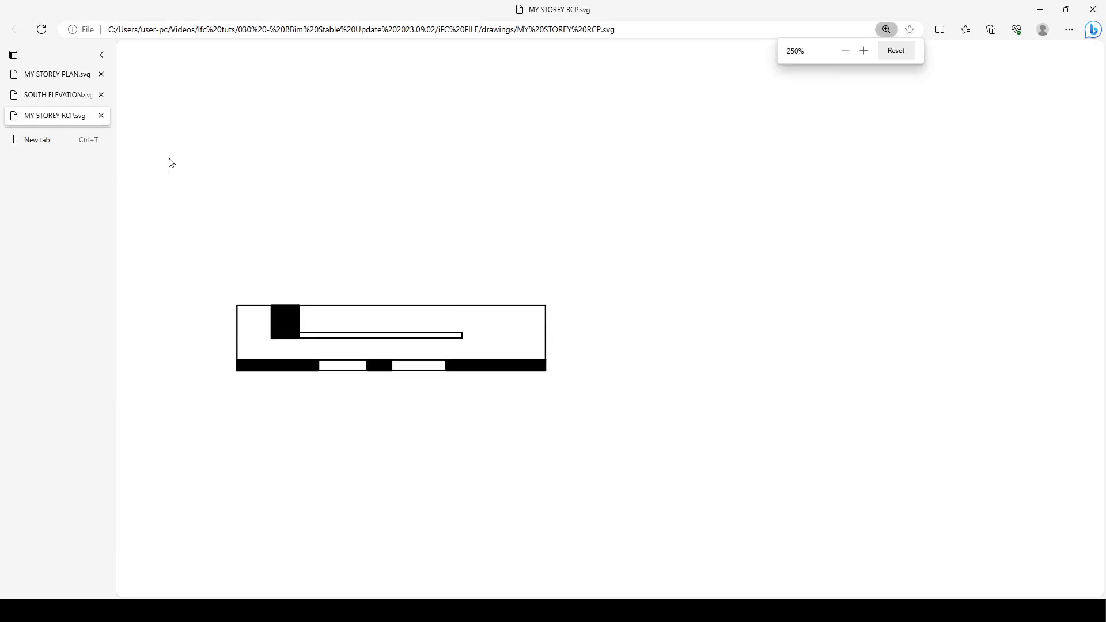
# Compare the reflected ceiling plan SVG with the MY STOREY PLAN SVG.
pyautogui.click(67, 76)
pyautogui.click(57, 118)
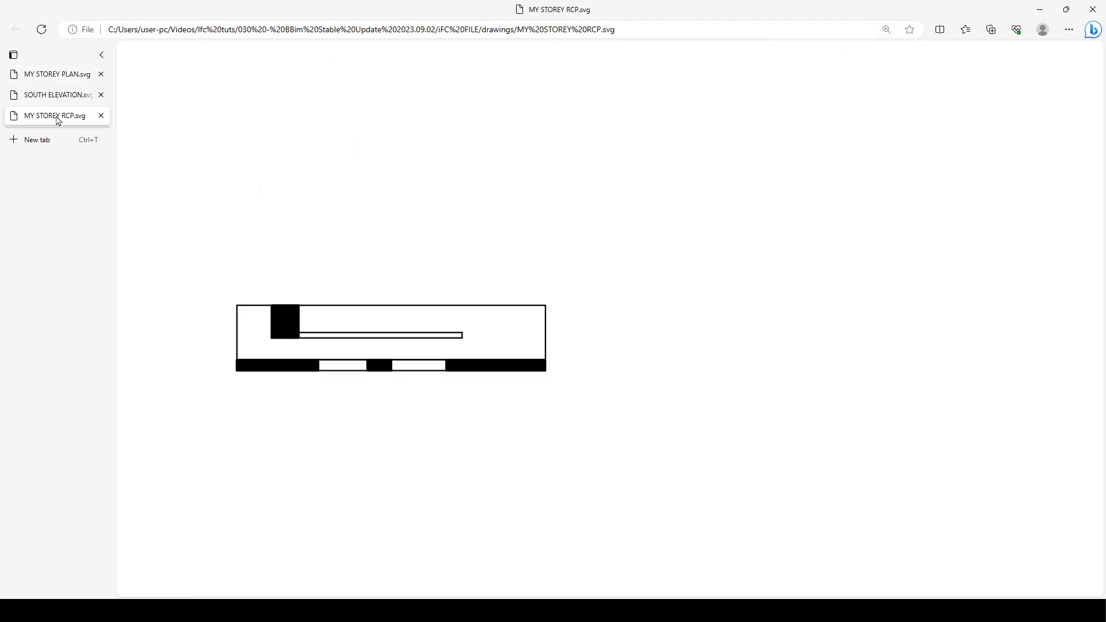
pyautogui.click(64, 78)
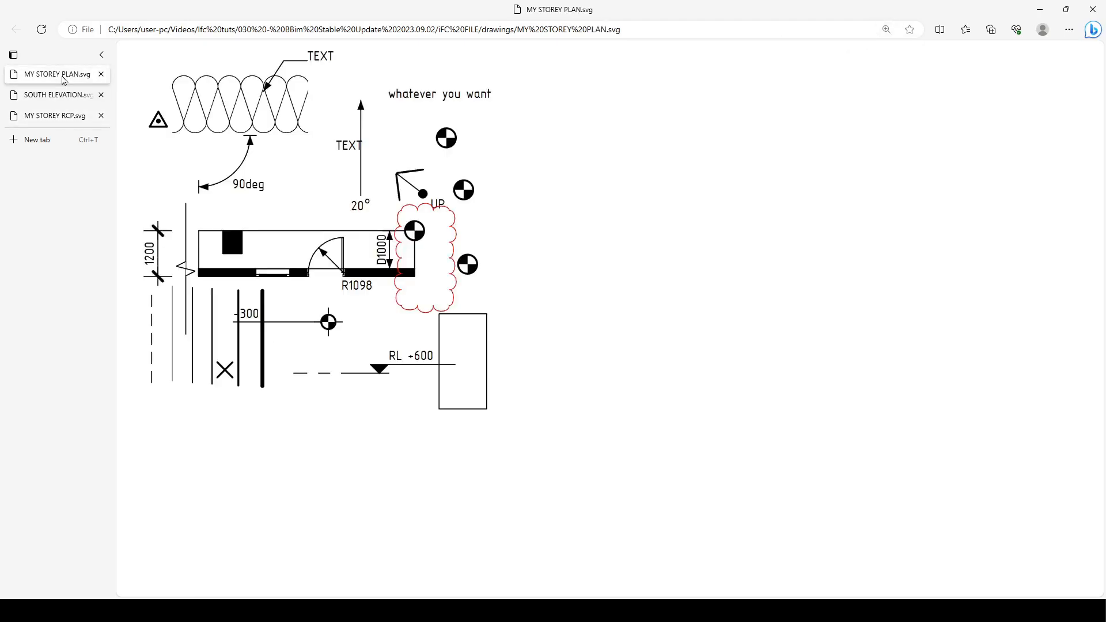
pyautogui.click(66, 118)
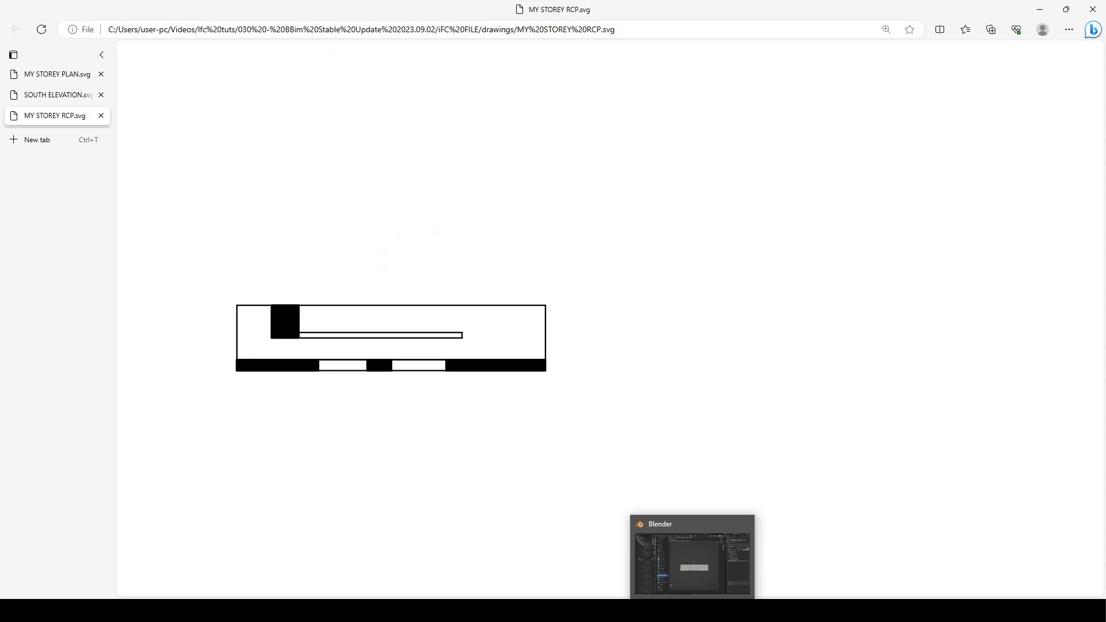
# Switch back to Blender and duplicate the column along the X axis towards the door end of the wall.
pyautogui.click(691, 611)
pyautogui.click(617, 205)
pyautogui.moveTo(617, 205); pyautogui.dragTo(634, 313, button='middle')
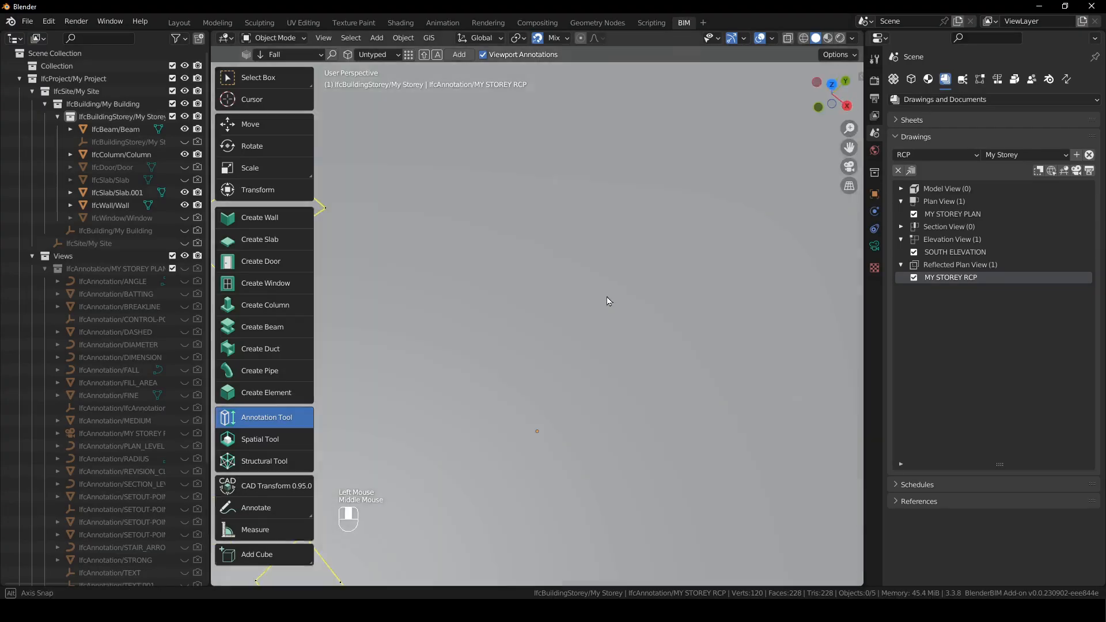
pyautogui.scroll(-2, 547, 302)
pyautogui.scroll(-4, 599, 406)
pyautogui.moveTo(599, 406)
pyautogui.mouseDown(button='middle')
pyautogui.moveTo(610, 348)
pyautogui.moveTo(579, 385)
pyautogui.moveTo(590, 360)
pyautogui.moveTo(596, 395)
pyautogui.mouseUp(button='middle')
pyautogui.scroll(2, 585, 371)
pyautogui.click(592, 359)
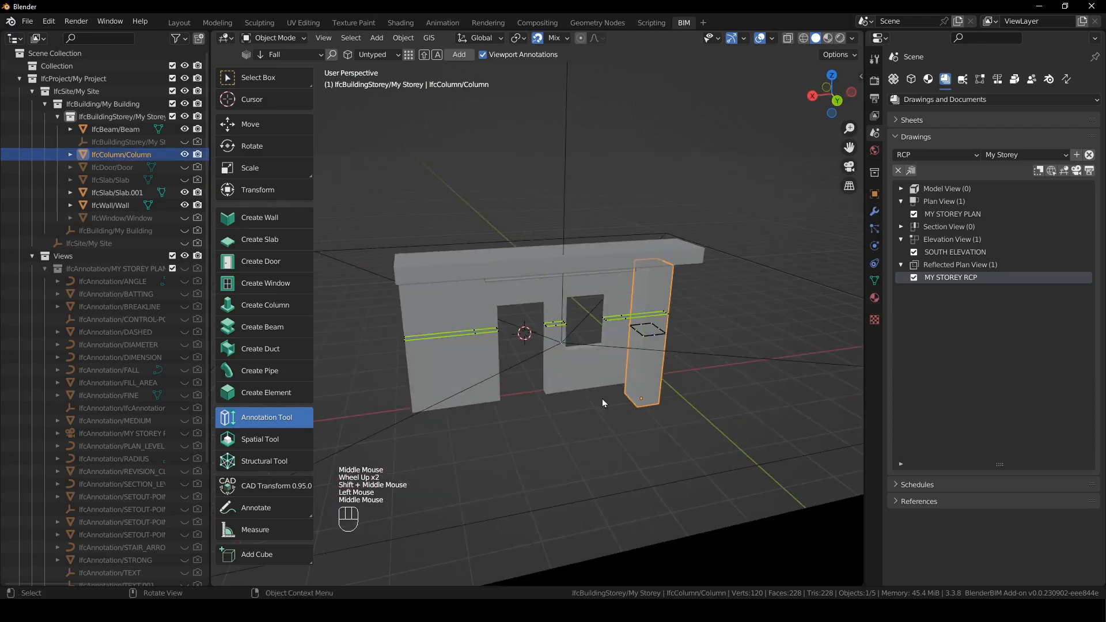
pyautogui.hotkey('shift', 'd')
pyautogui.press('x')
pyautogui.click(454, 427)
pyautogui.moveTo(578, 406); pyautogui.dragTo(602, 398, button='middle')
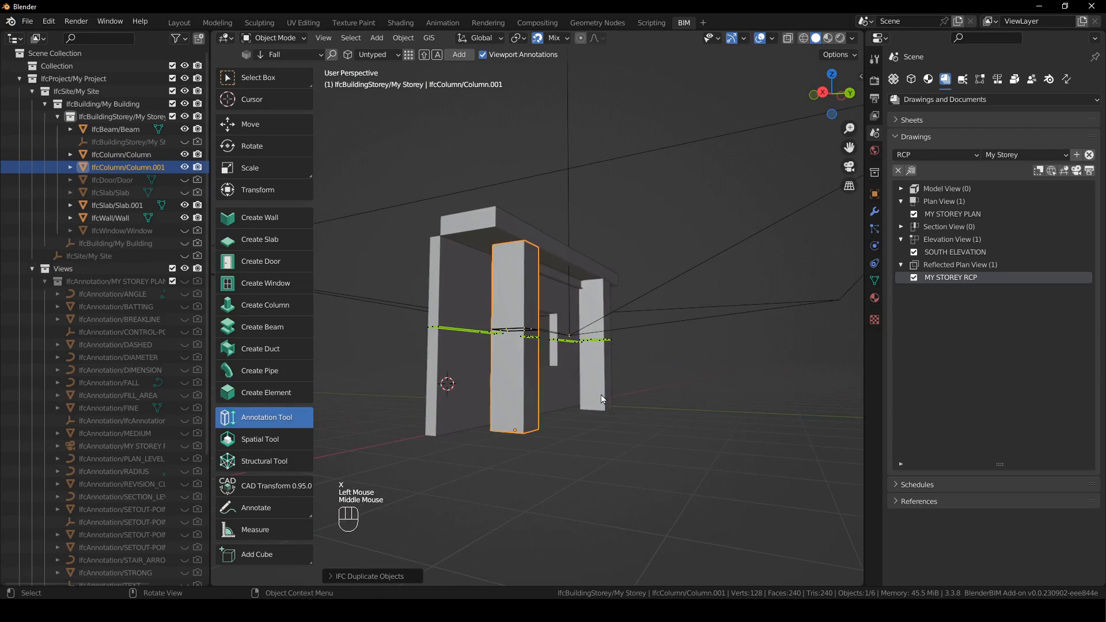
# Raise the duplicated column along the Z axis so that its base sits above the drawing's cut plane.
pyautogui.press('g')
pyautogui.press('z')
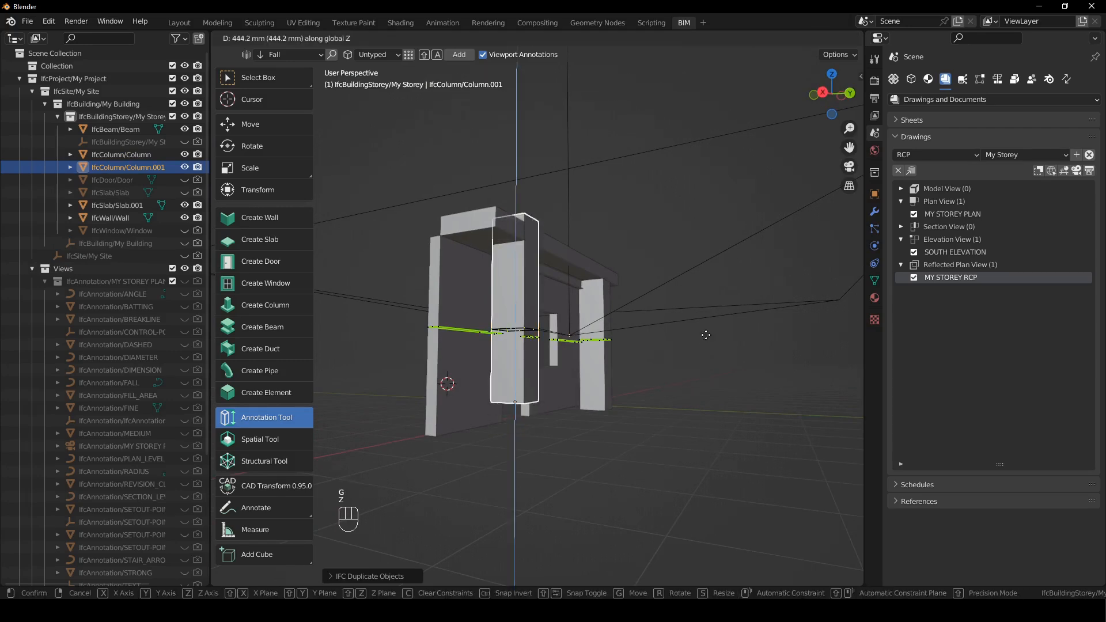
pyautogui.moveTo(643, 299); pyautogui.dragTo(606, 257, button='middle')
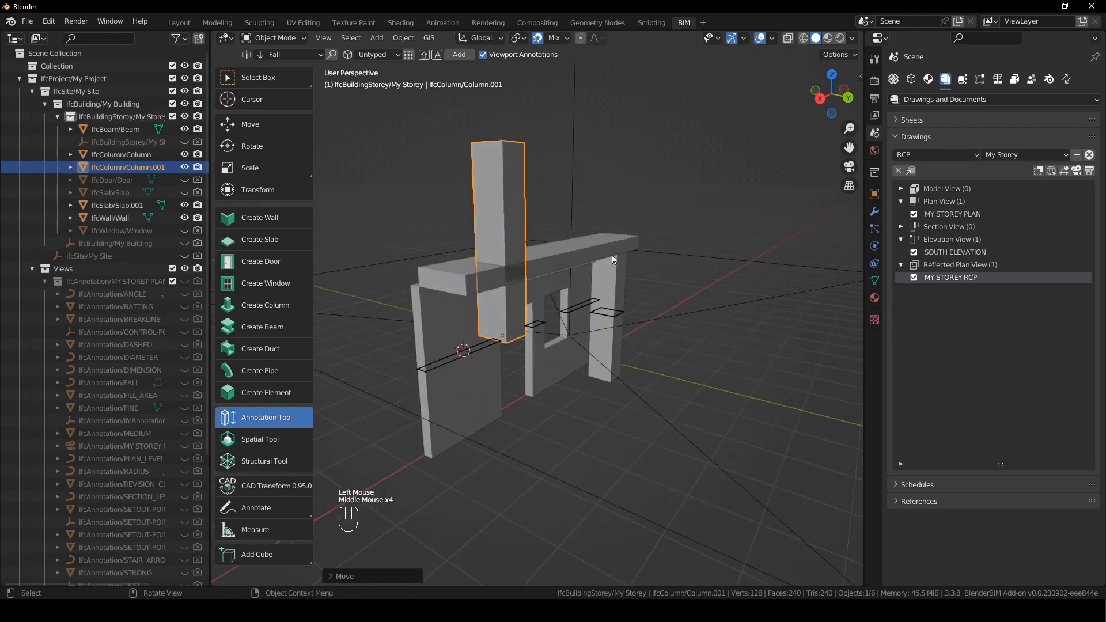
# Place the 3D cursor at the upper slab and use the column Extend operation to trim the raised column to it.
pyautogui.keyDown('shift'); pyautogui.moveTo(563, 275); pyautogui.dragTo(563, 208, button='right'); pyautogui.keyUp('shift')
pyautogui.hotkey('shift', 'e')
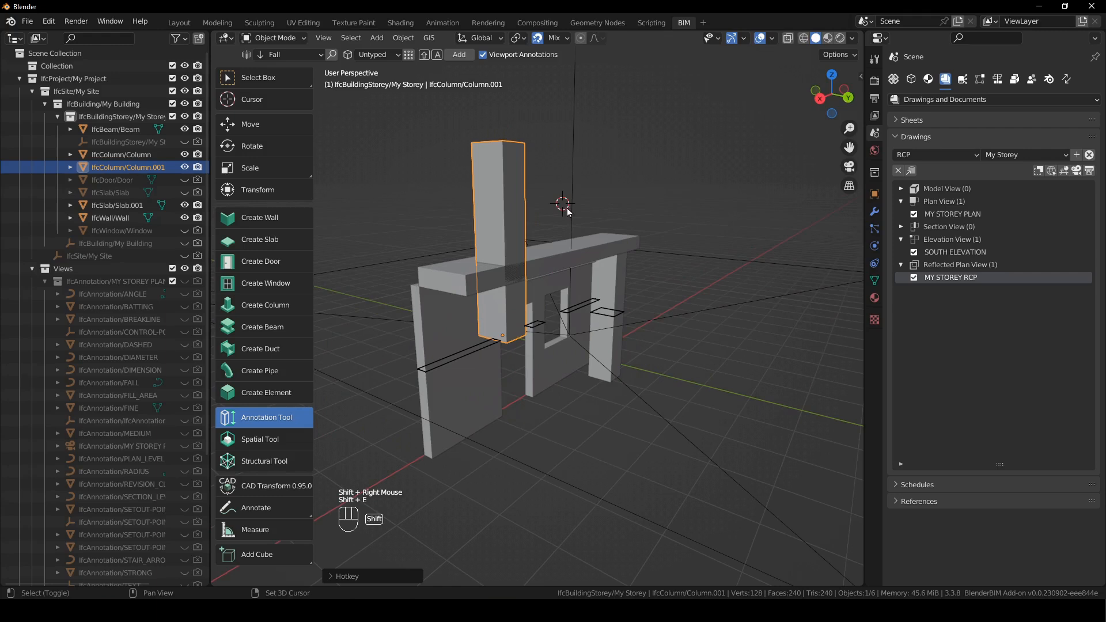
pyautogui.click(268, 308)
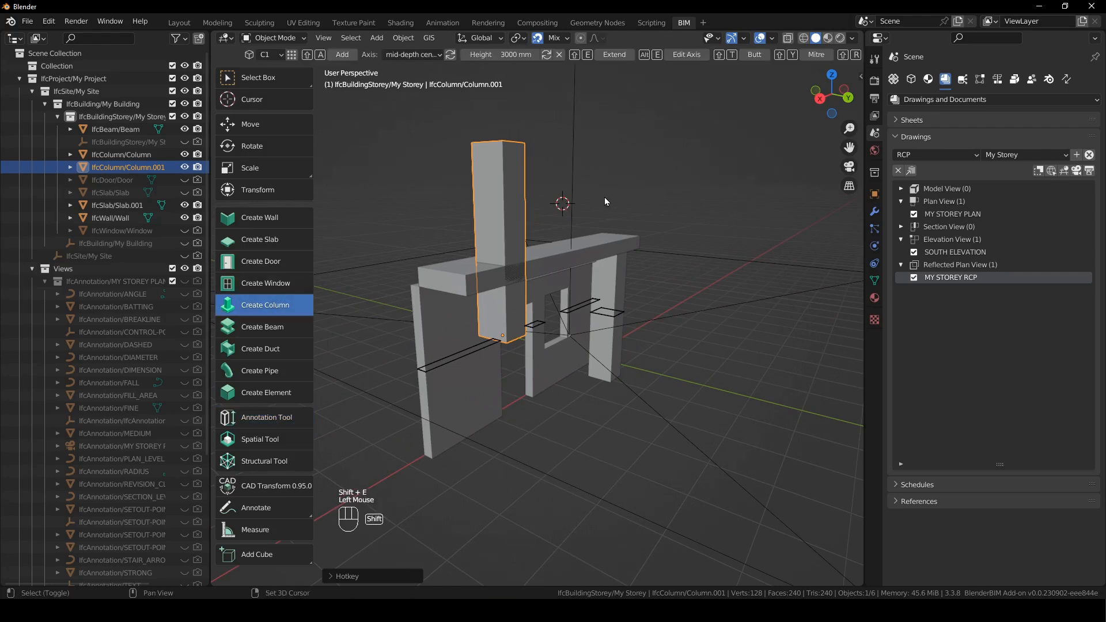
pyautogui.hotkey('shift', 'e')
pyautogui.keyDown('shift'); pyautogui.moveTo(579, 231); pyautogui.dragTo(547, 274, button='right'); pyautogui.keyUp('shift')
pyautogui.hotkey('shift', 'e')
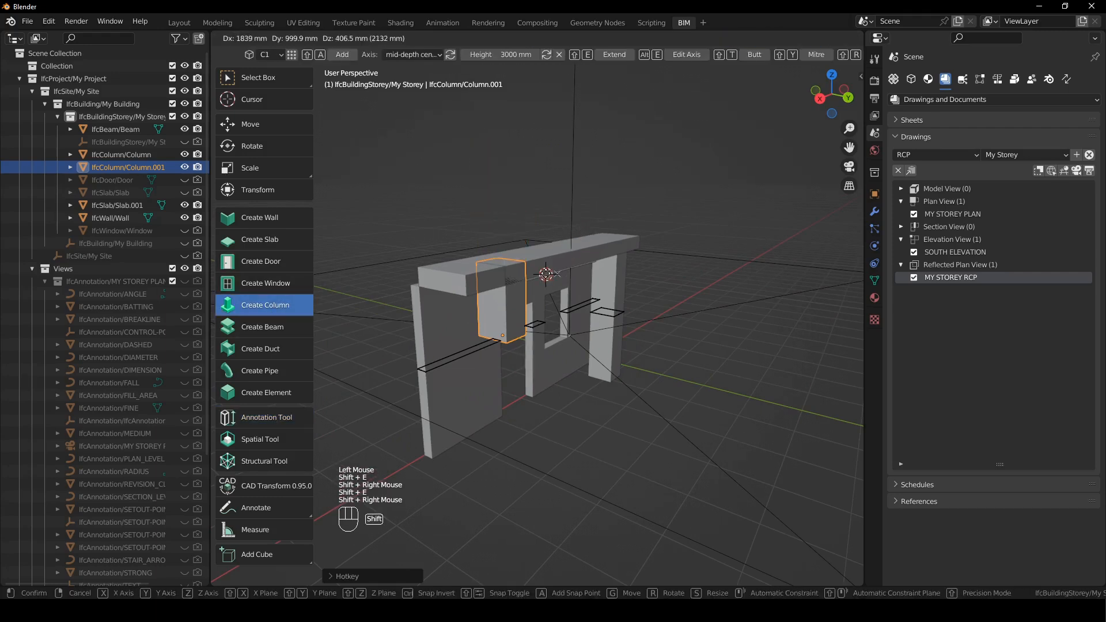
pyautogui.click(604, 206)
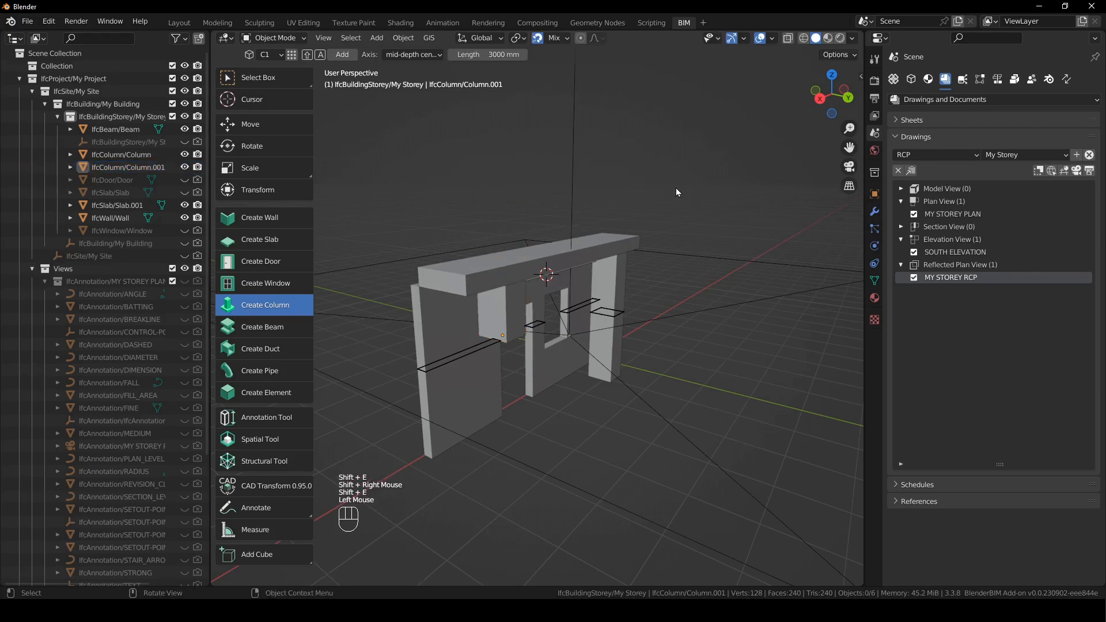
# Reactivate the MY STOREY RCP view and regenerate its drawing with the suspended column.
pyautogui.click(1075, 170)
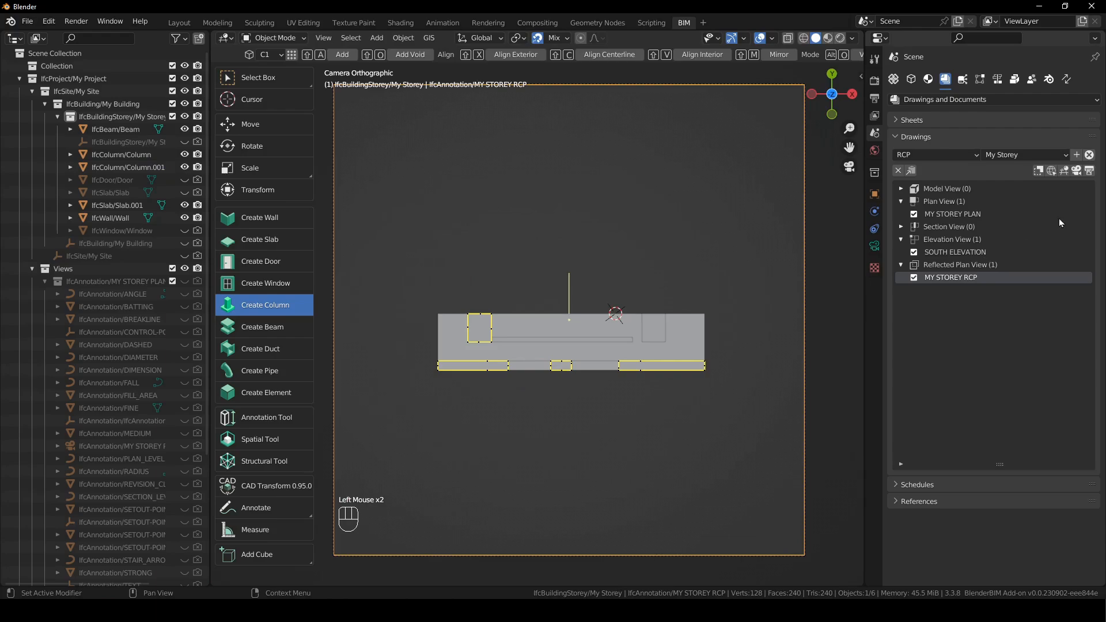
pyautogui.click(1089, 170)
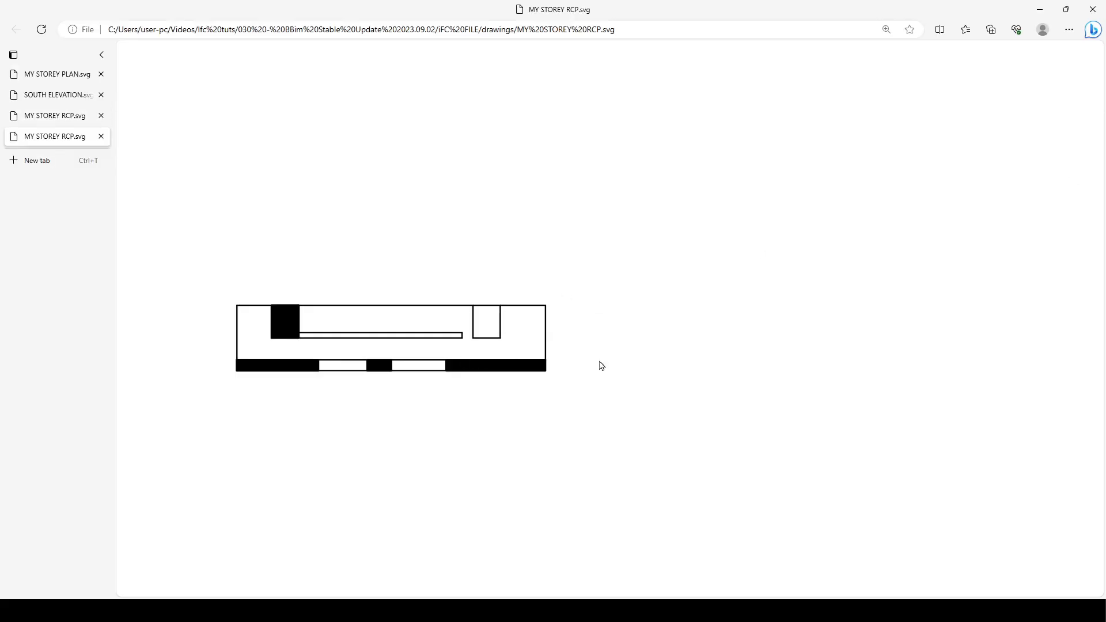
# Switch back to Blender and activate the MY STOREY PLAN drawing view.
pyautogui.click(748, 567)
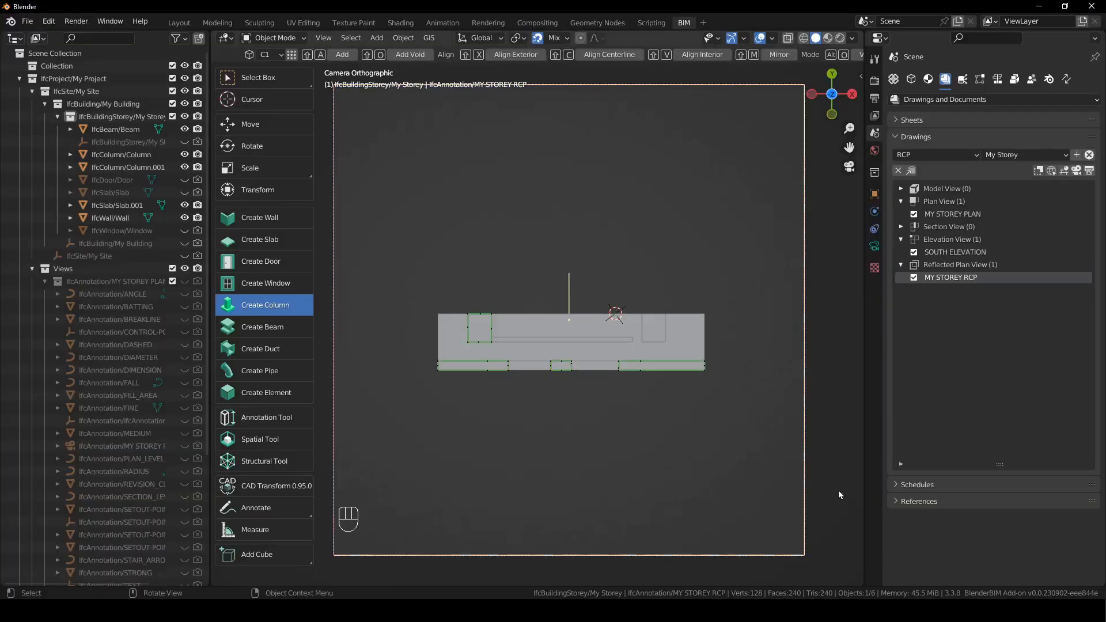
pyautogui.click(1031, 214)
pyautogui.click(1076, 175)
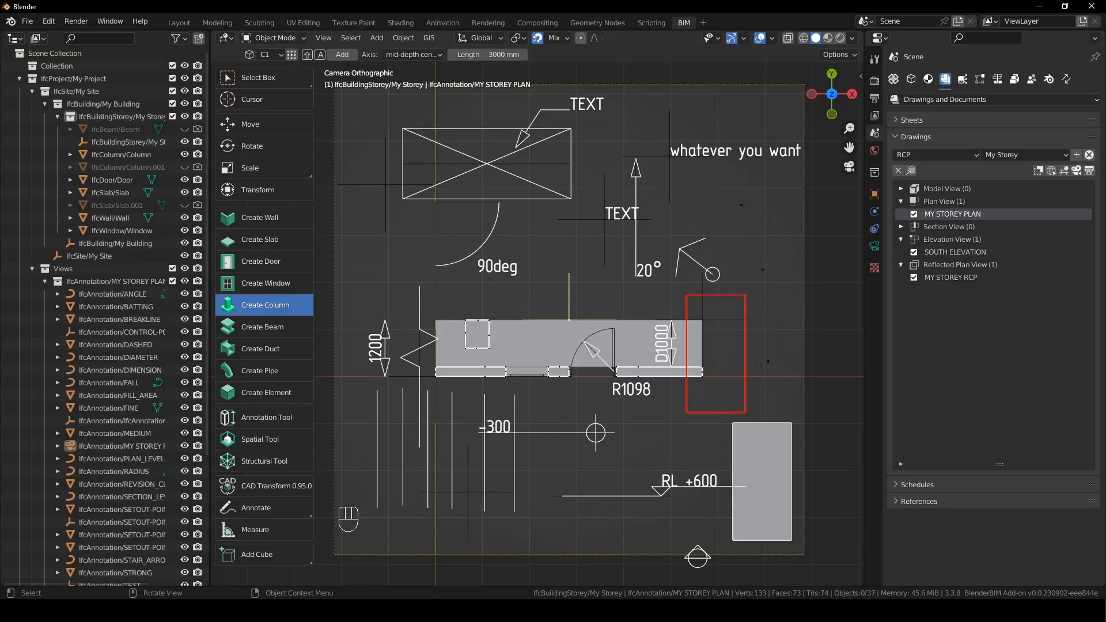
# Switch to the browser release notes and read about HLR prefiltering, the 2D element optimisation and shapely surfaces.
pyautogui.hotkey('alt', 'Tab')
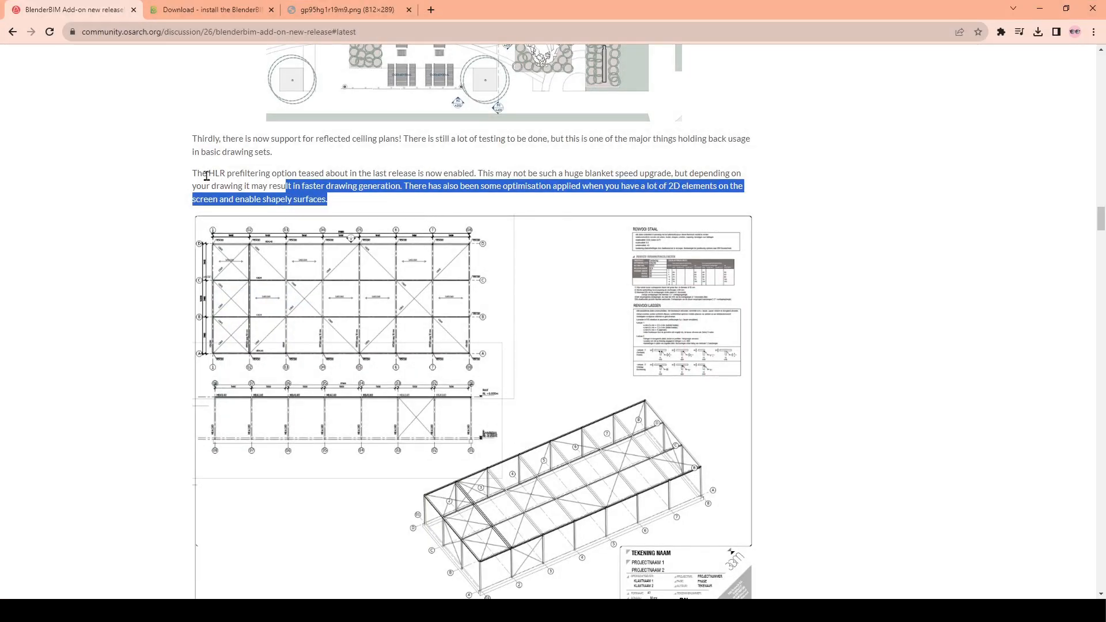
pyautogui.moveTo(206, 176); pyautogui.dragTo(225, 175)
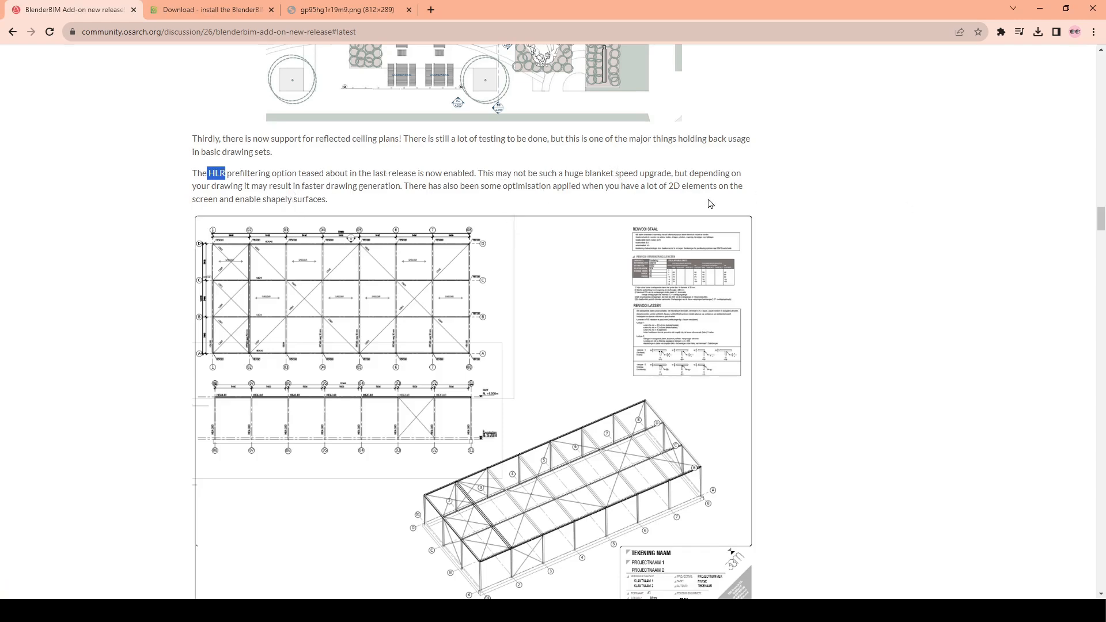
pyautogui.moveTo(408, 185); pyautogui.dragTo(721, 188)
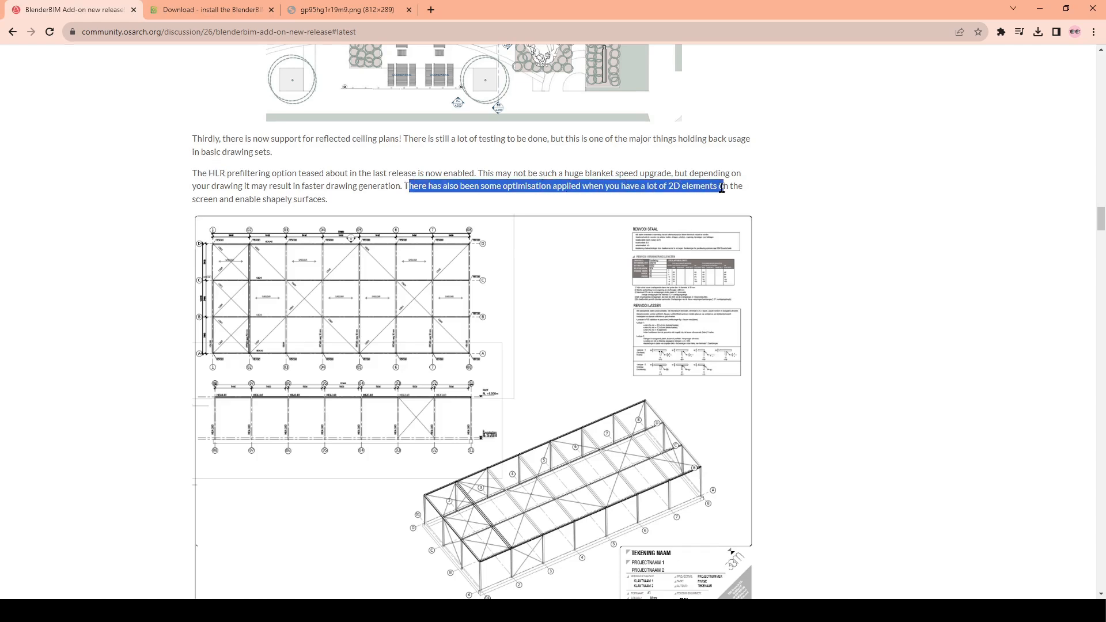
pyautogui.moveTo(227, 199); pyautogui.dragTo(252, 199)
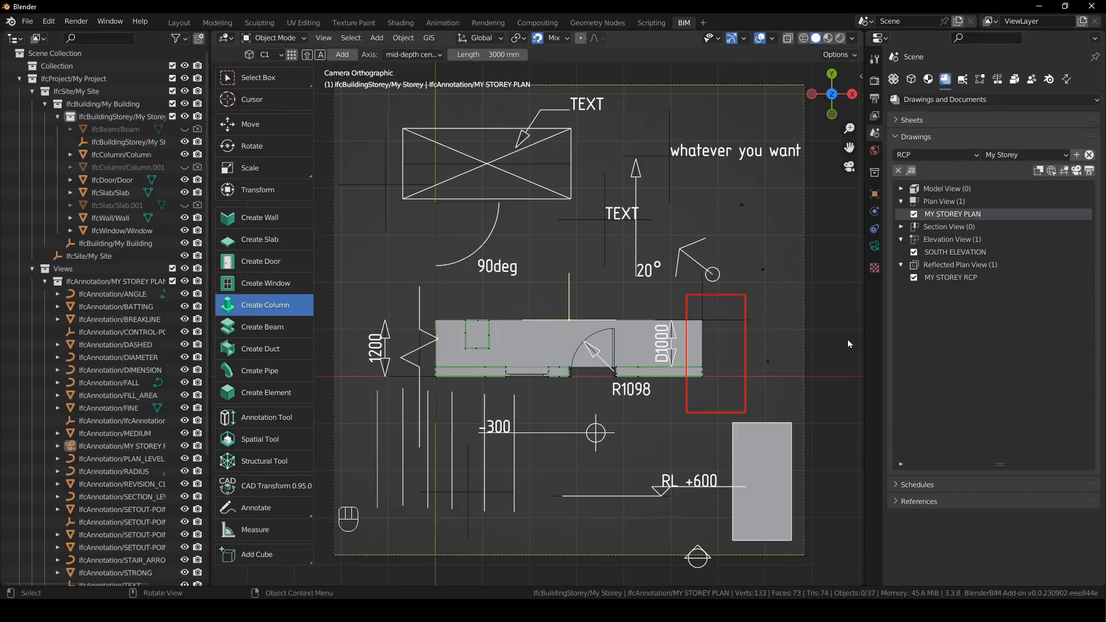
# Switch back to Blender and select the floor slab in the storey plan view.
pyautogui.click(628, 348)
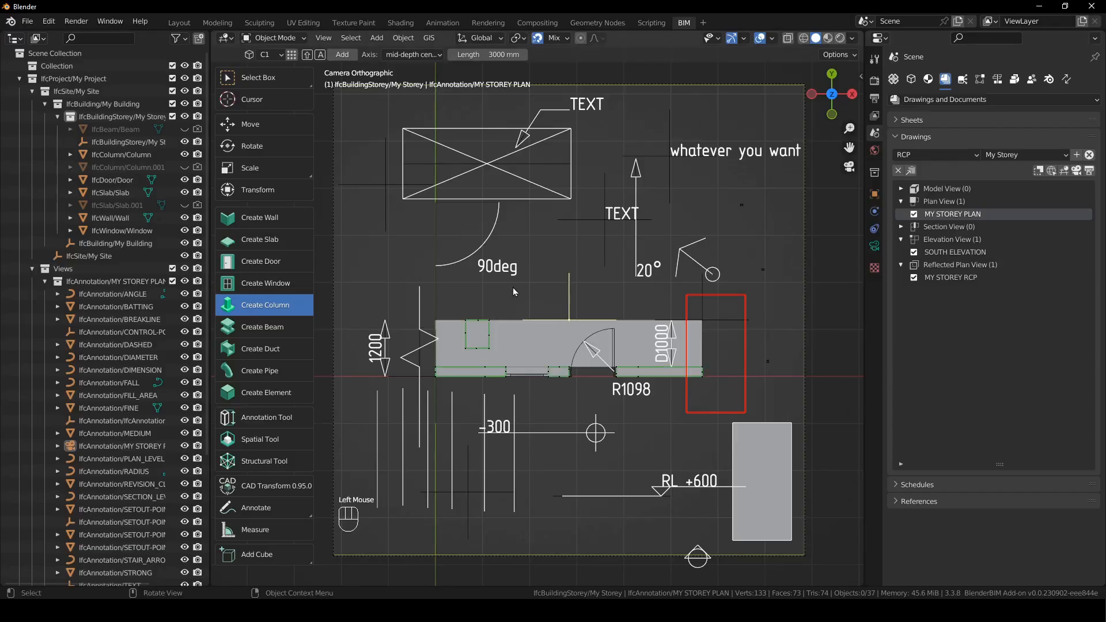
pyautogui.click(632, 346)
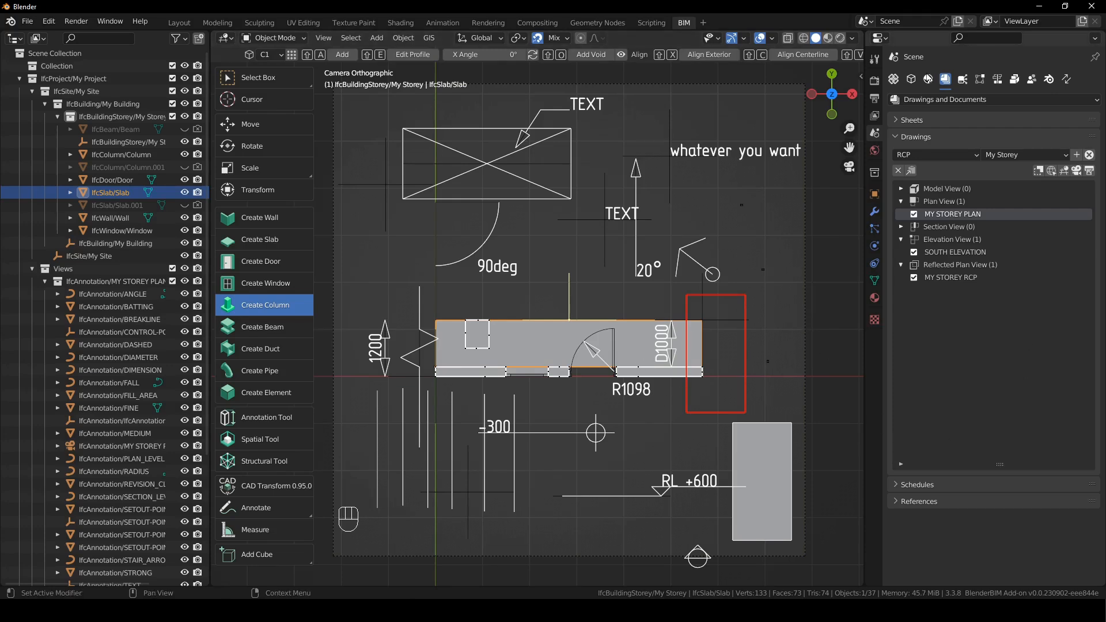
# Set the selected slab's material layer set name to "brick" and save the material edit.
pyautogui.click(928, 79)
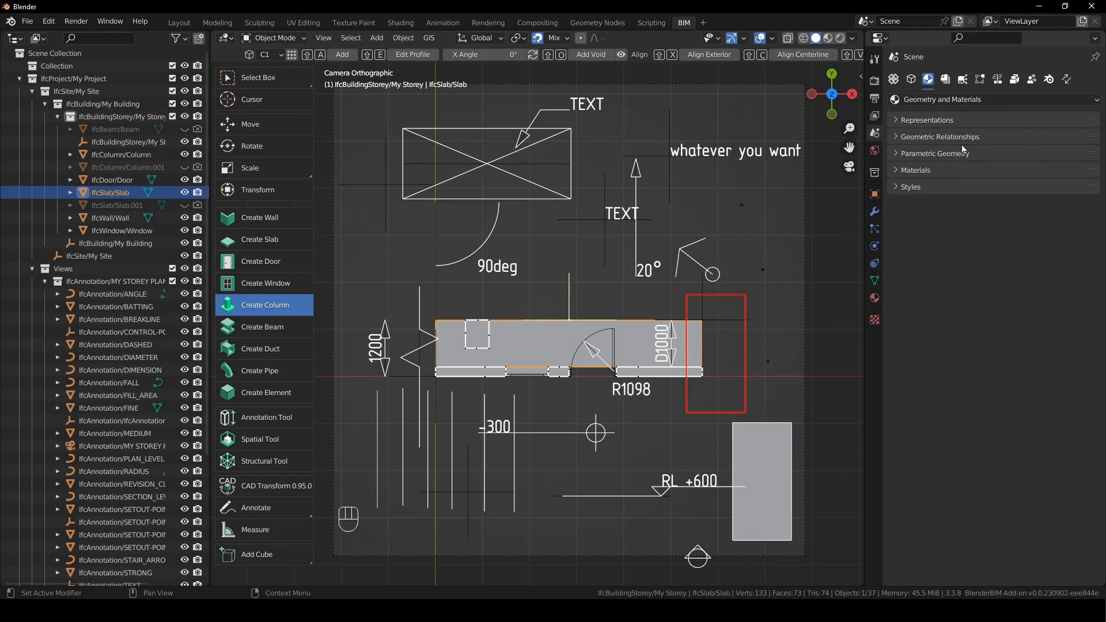
pyautogui.click(915, 171)
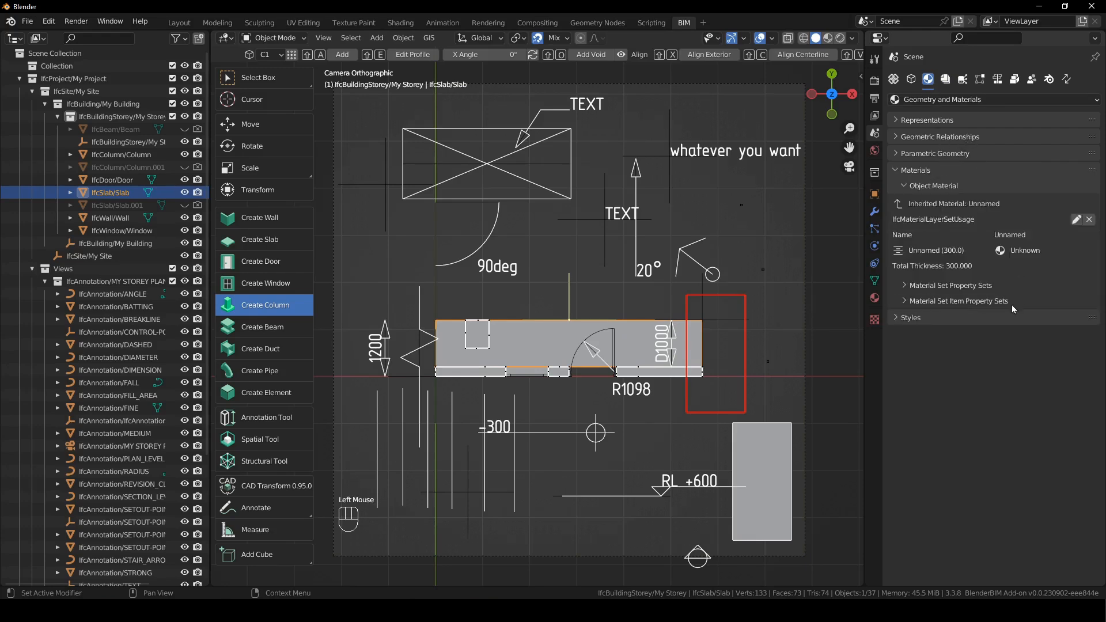
pyautogui.click(1074, 219)
pyautogui.click(984, 234)
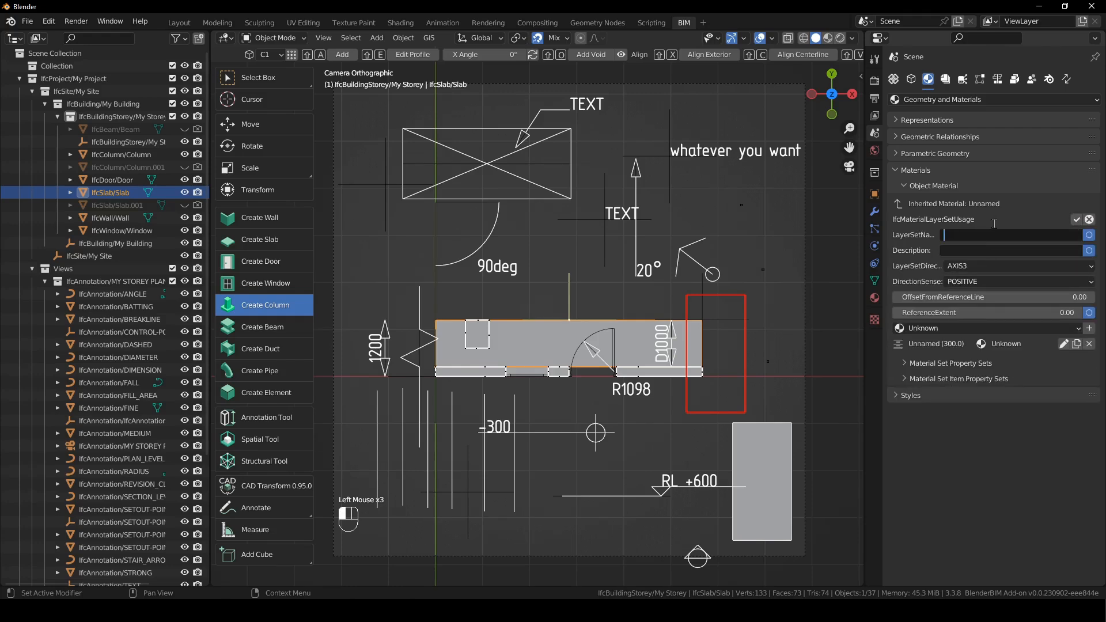
pyautogui.write('brick')
pyautogui.press('Return')
pyautogui.click(1075, 220)
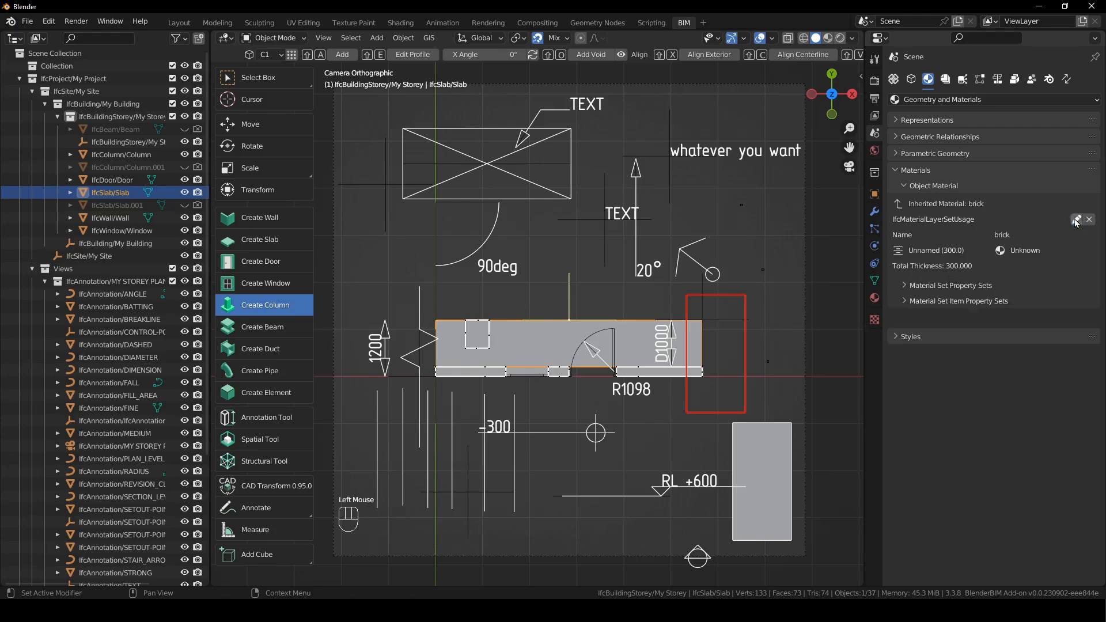
# Deselect the slab, regenerate the MY STOREY PLAN drawing in the browser and return to Blender.
pyautogui.click(786, 271)
pyautogui.click(945, 79)
pyautogui.click(1077, 172)
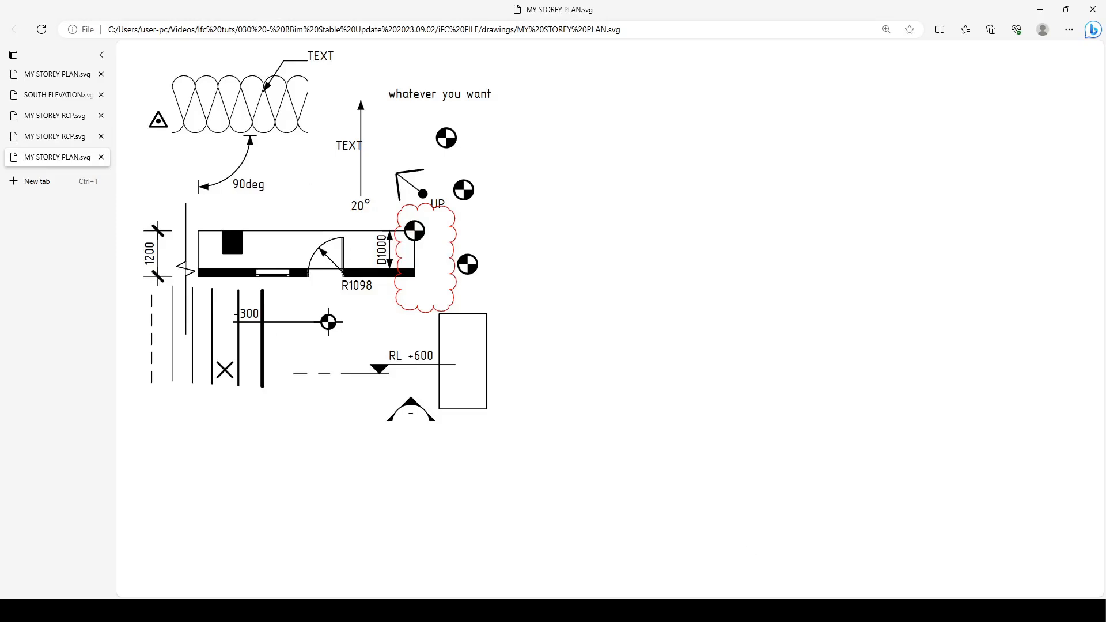
pyautogui.hotkey('alt', 'Tab')
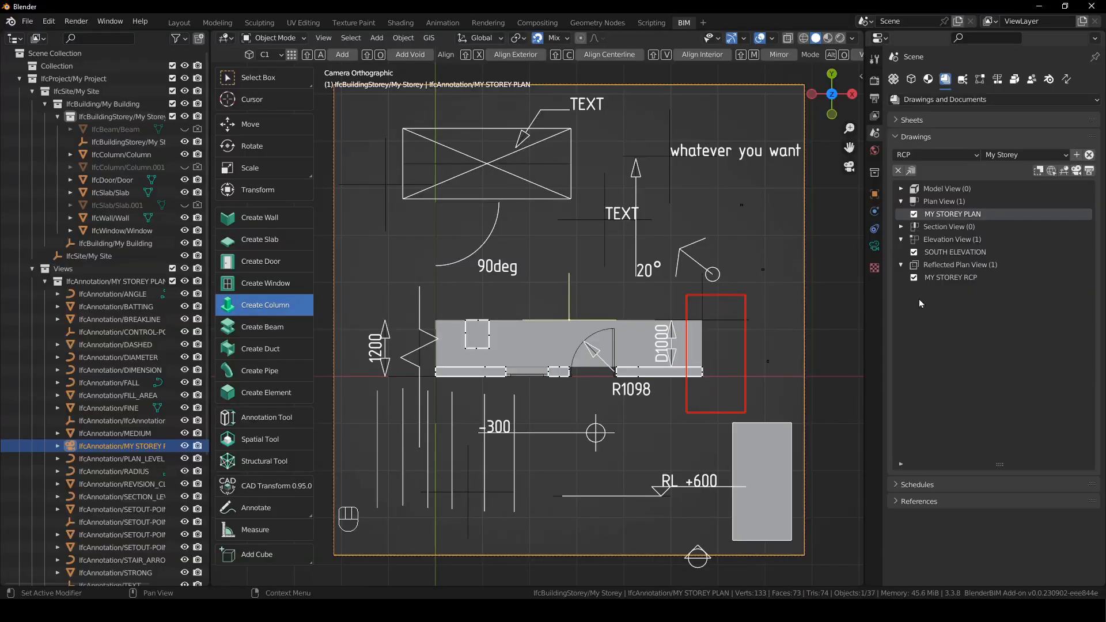
# Enable Calculate Shapely Surfaces for the MY STOREY PLAN camera, create the drawing and return to Blender.
pyautogui.click(876, 252)
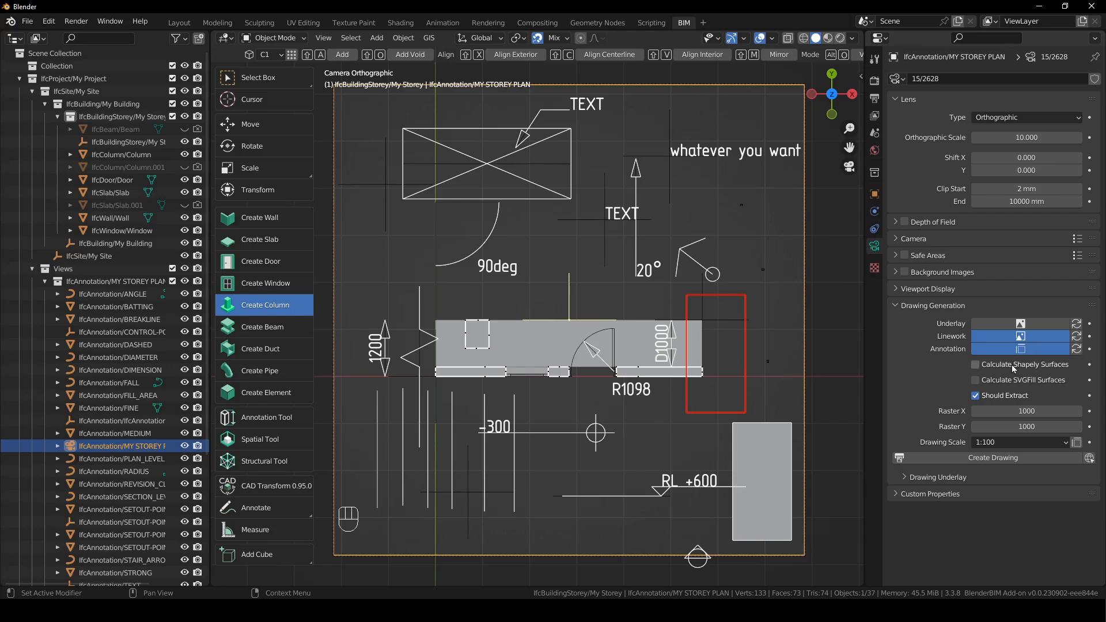
pyautogui.click(975, 365)
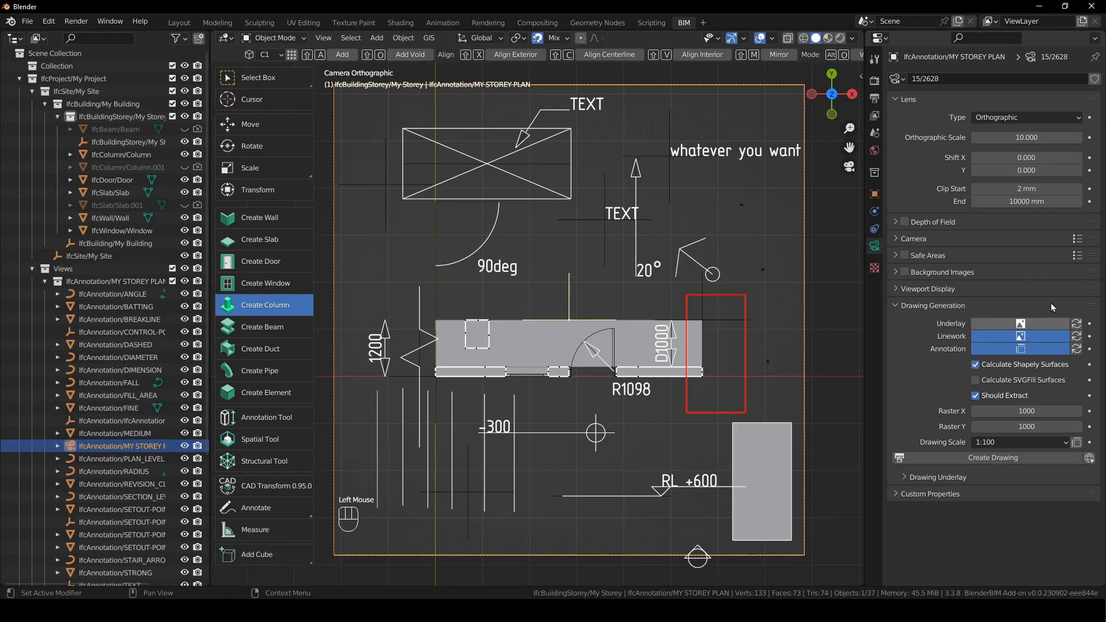
pyautogui.click(992, 458)
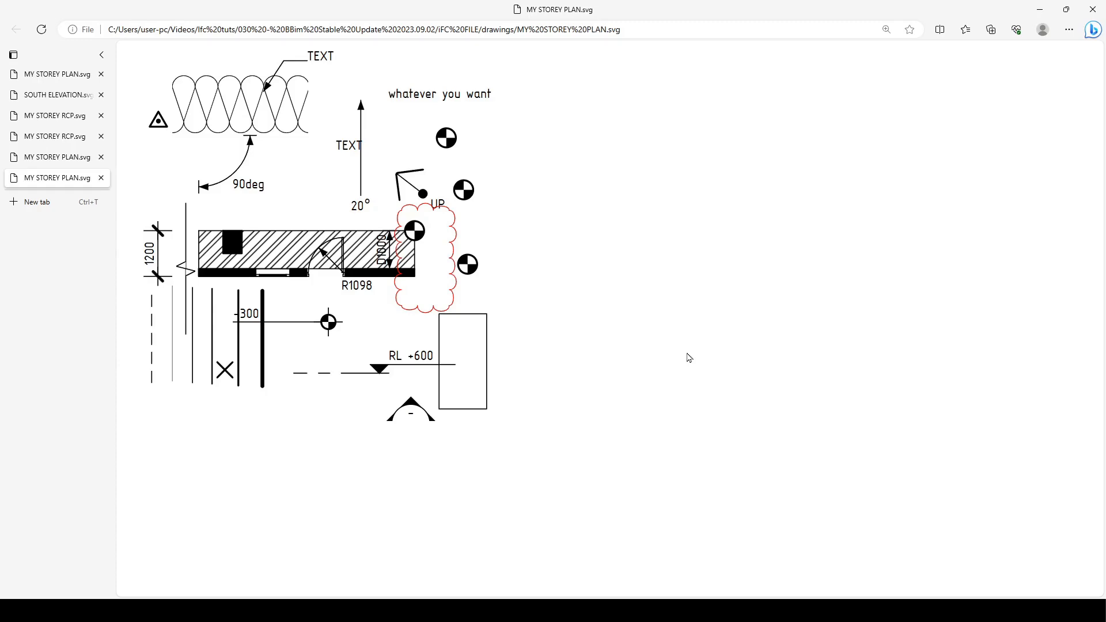
pyautogui.hotkey('alt', 'Tab')
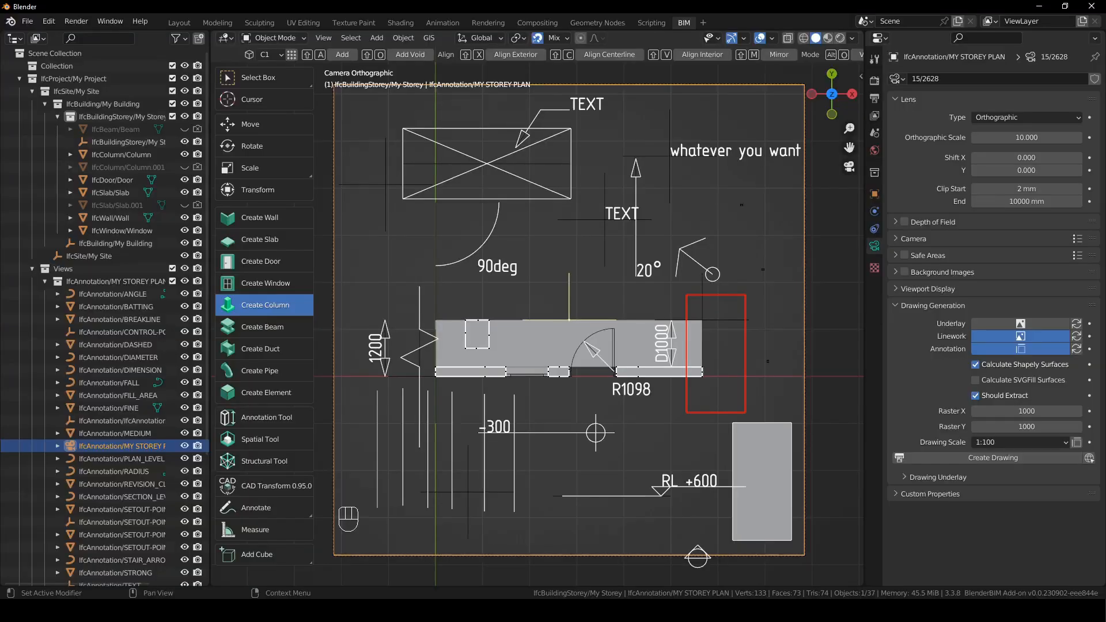
# Switch to the release notes and read the passage on shading, cut polygons and non-IFC objects in activated drawings.
pyautogui.hotkey('alt', 'Tab')
pyautogui.scroll(-7, 442, 245)
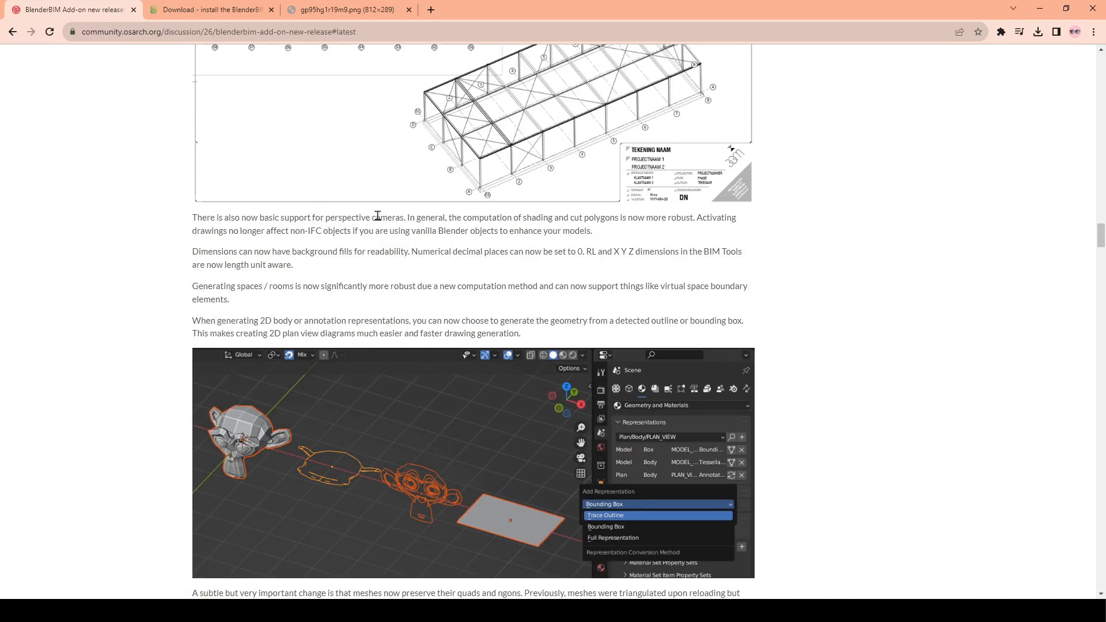
pyautogui.moveTo(415, 217); pyautogui.dragTo(657, 234)
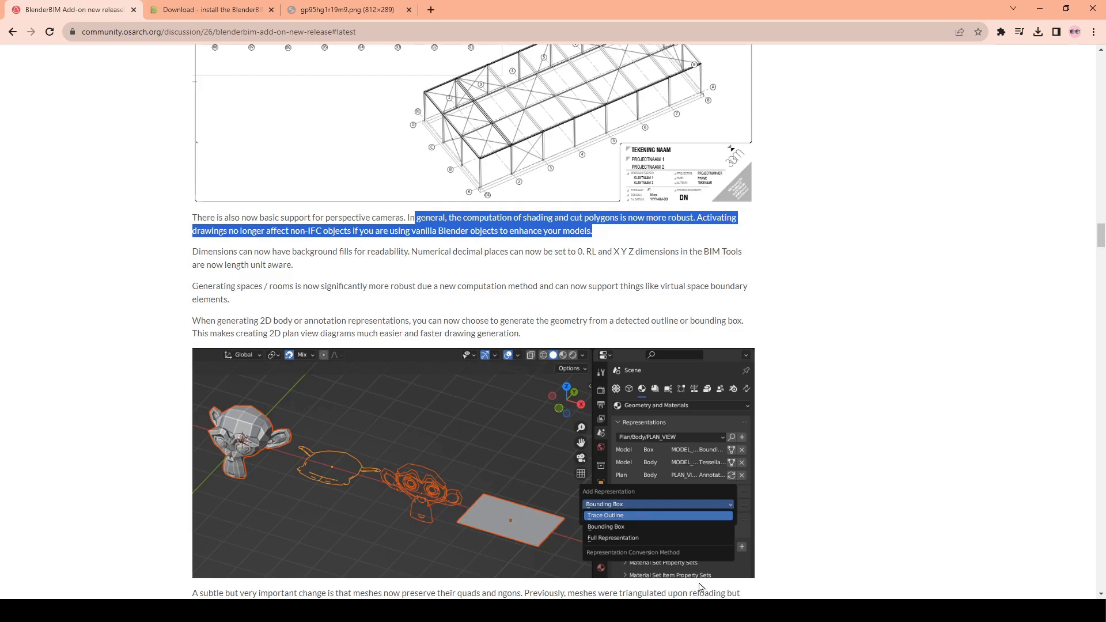
# Switch back to Blender, leave the plan camera view and examine the building and annotations in 3D.
pyautogui.hotkey('alt', 'Tab')
pyautogui.click(823, 309)
pyautogui.scroll(-2, 665, 295)
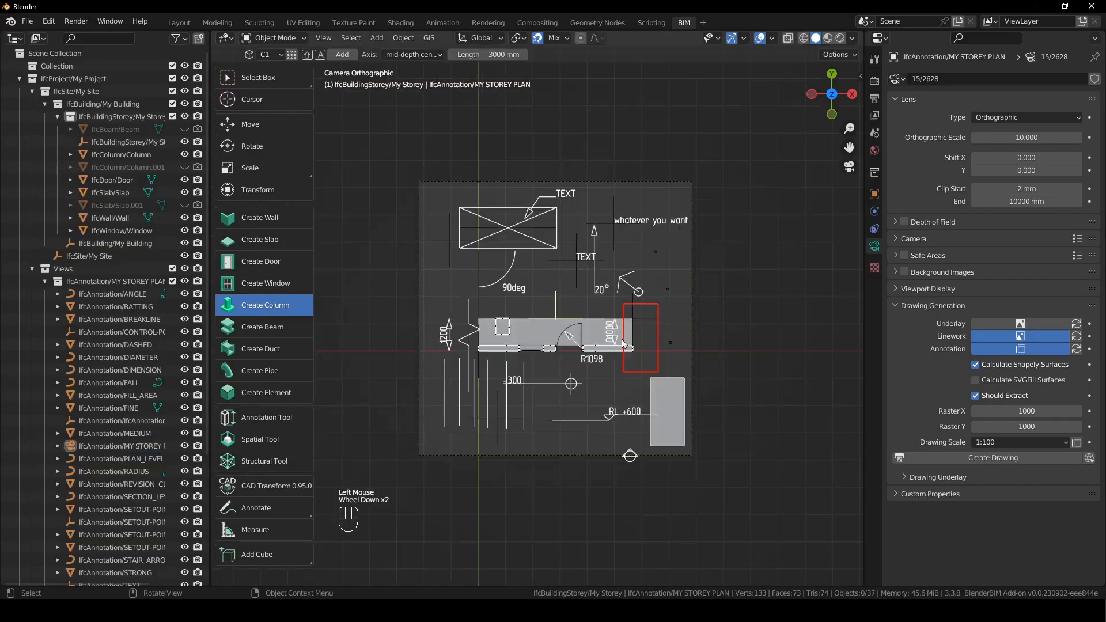
pyautogui.moveTo(665, 295)
pyautogui.mouseDown(button='middle')
pyautogui.moveTo(634, 316)
pyautogui.moveTo(606, 243)
pyautogui.mouseUp(button='middle')
pyautogui.scroll(-2, 659, 321)
pyautogui.scroll(-3, 661, 325)
pyautogui.scroll(2, 613, 329)
pyautogui.moveTo(613, 329); pyautogui.dragTo(636, 200, button='middle')
pyautogui.scroll(-1, 638, 242)
pyautogui.moveTo(637, 282); pyautogui.dragTo(473, 225, button='middle')
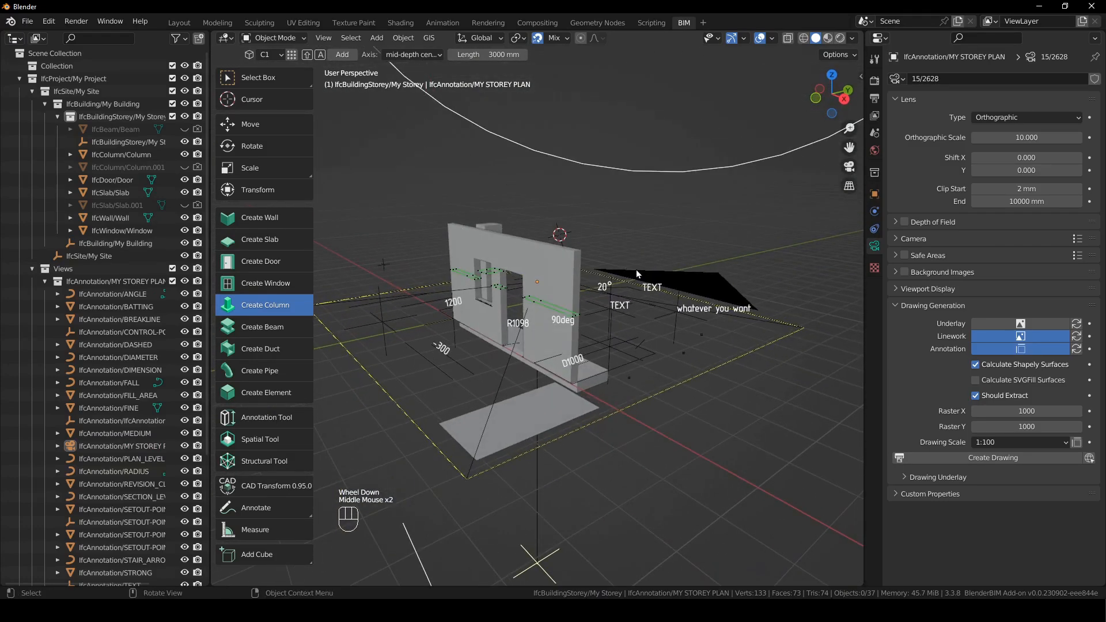
pyautogui.moveTo(528, 197)
pyautogui.mouseDown(button='middle')
pyautogui.moveTo(553, 357)
pyautogui.moveTo(597, 377)
pyautogui.moveTo(573, 202)
pyautogui.mouseUp(button='middle')
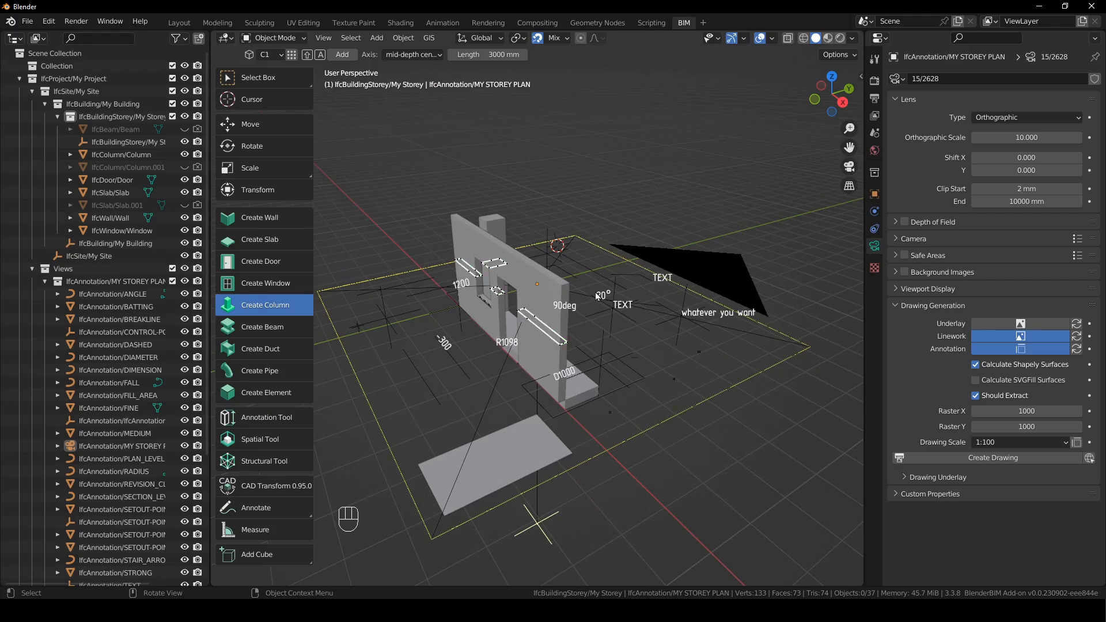
pyautogui.moveTo(597, 296); pyautogui.dragTo(582, 276, button='middle')
# Place the 3D cursor near the column's upper end and add a plain mesh cube to the Scene Collection.
pyautogui.keyDown('shift'); pyautogui.moveTo(553, 219); pyautogui.dragTo(545, 204, button='right'); pyautogui.keyUp('shift')
pyautogui.click(33, 268)
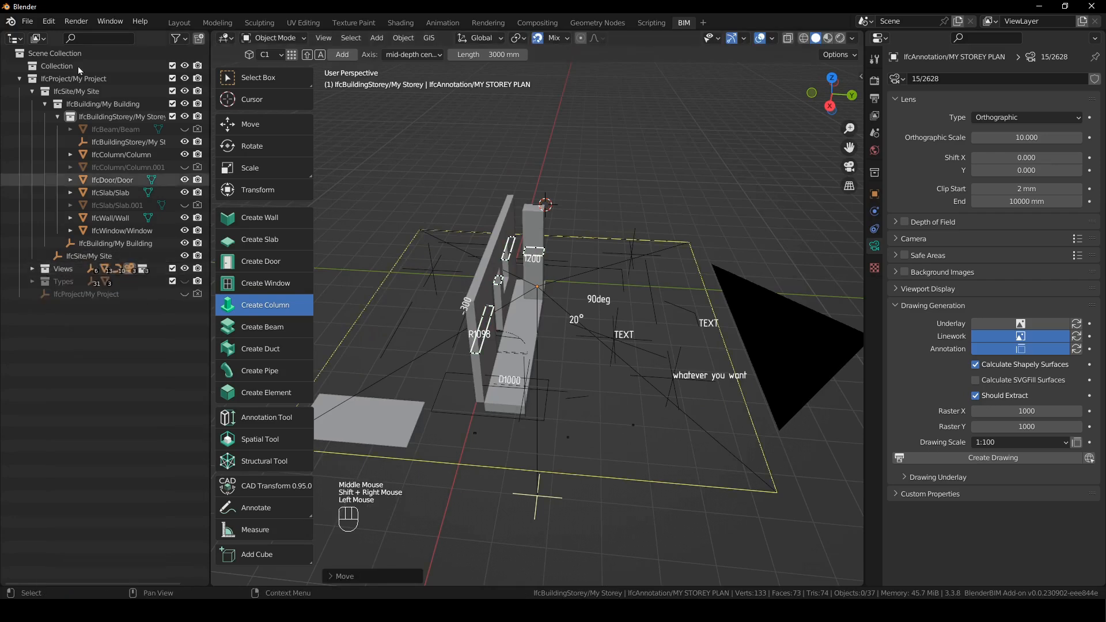
pyautogui.click(55, 53)
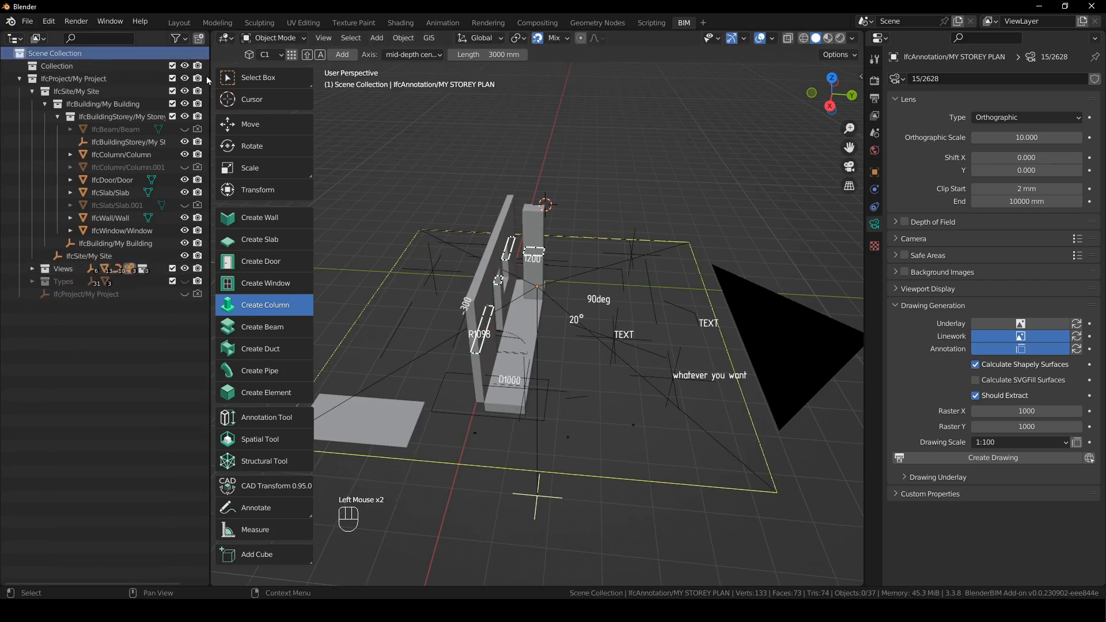
pyautogui.click(258, 77)
pyautogui.hotkey('shift', 'a')
pyautogui.moveTo(685, 117)
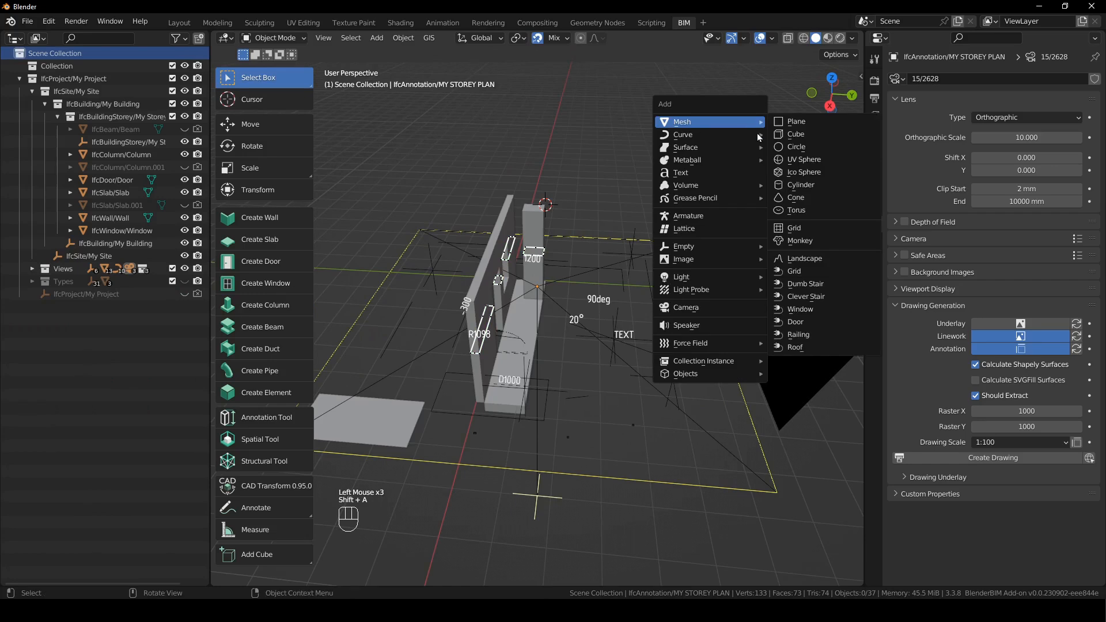
pyautogui.click(788, 136)
# Move the cube to a free spot behind the building, raised above the annotations, and deselect it.
pyautogui.moveTo(648, 245); pyautogui.dragTo(674, 199, button='middle')
pyautogui.press('g')
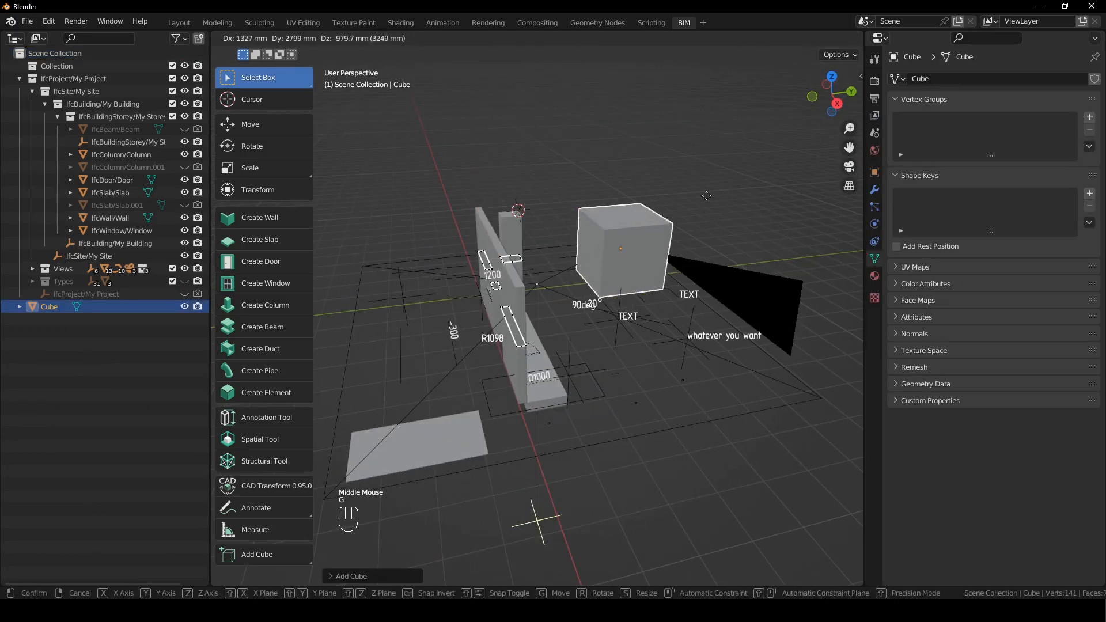
pyautogui.click(713, 171)
pyautogui.moveTo(691, 345); pyautogui.dragTo(731, 368, button='middle')
pyautogui.click(732, 369)
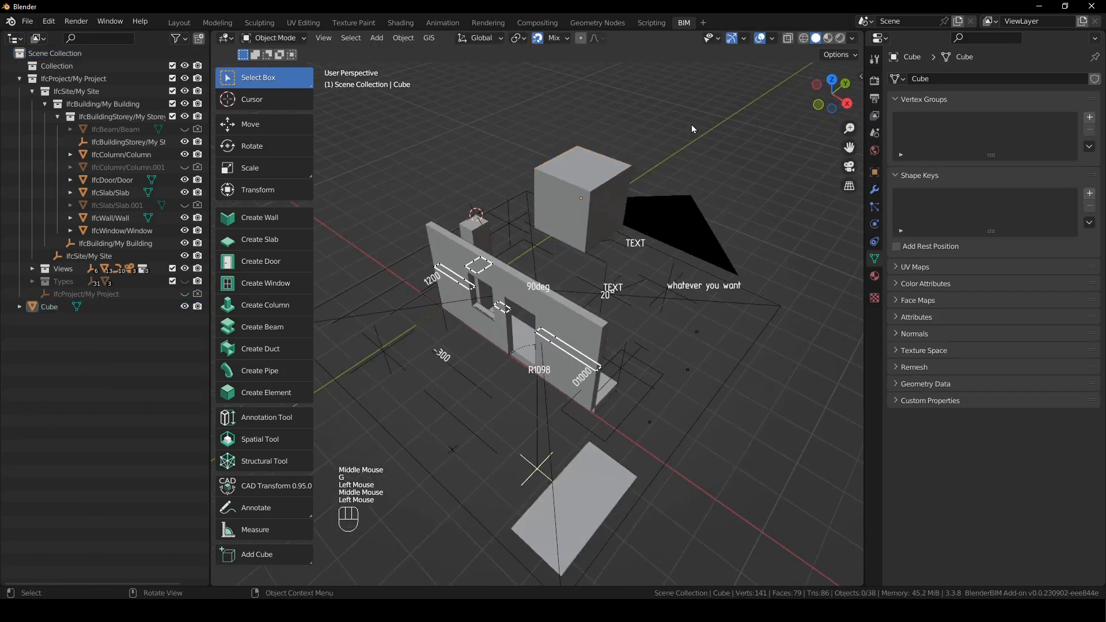
# Show the whole model with its hidden elements and reactivate the MY STOREY PLAN drawing view.
pyautogui.click(740, 370)
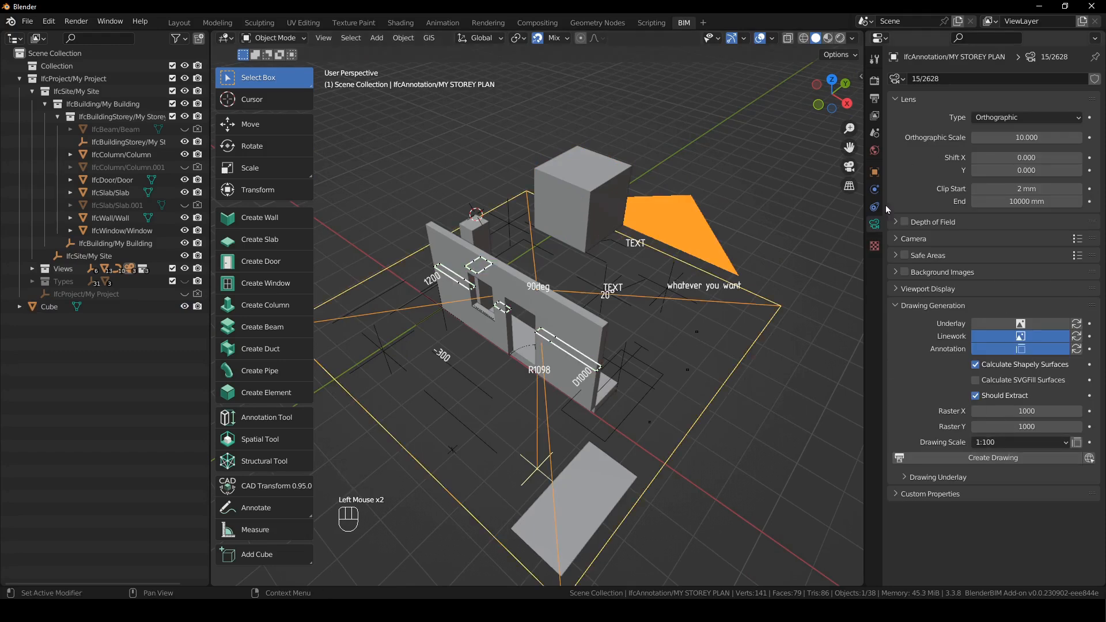
pyautogui.click(874, 136)
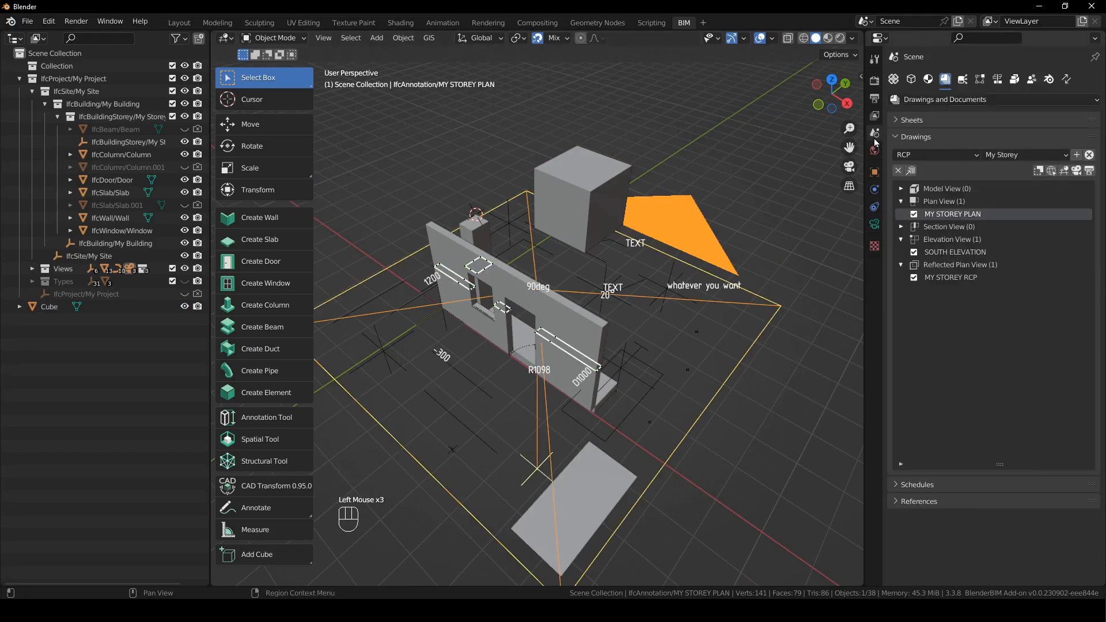
pyautogui.click(1070, 177)
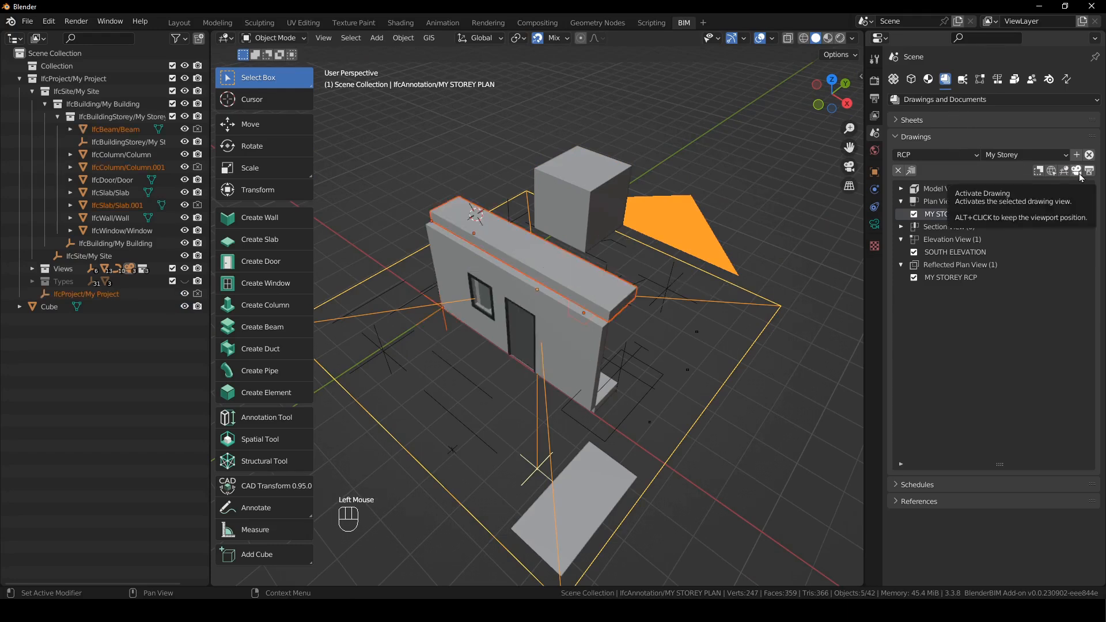
pyautogui.click(1076, 171)
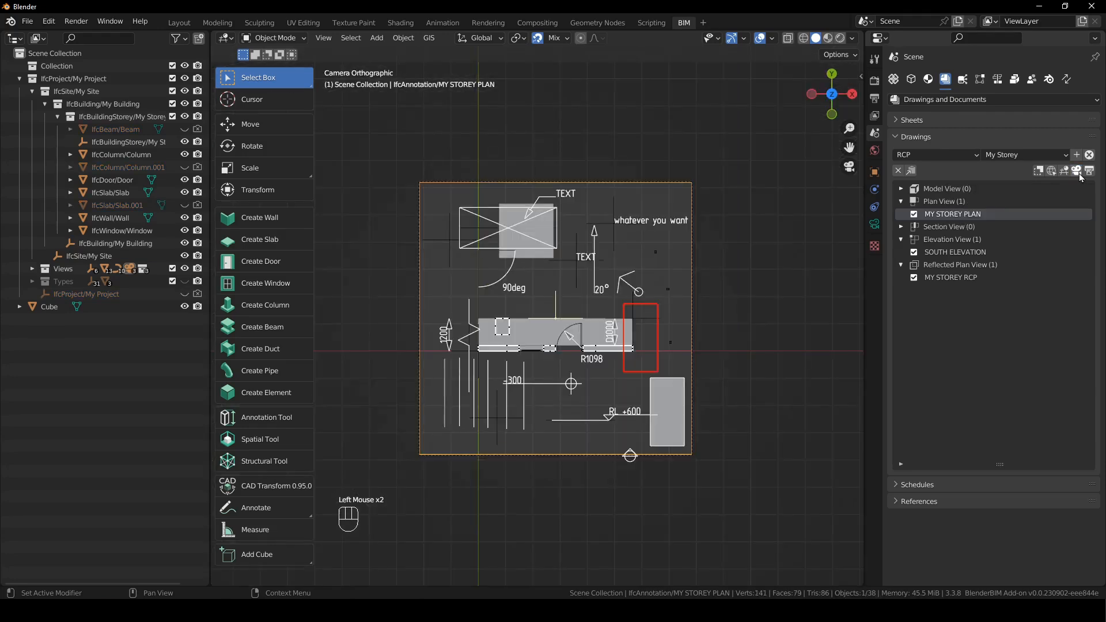
# Select the cube in the plan view, regenerate the MY STOREY PLAN drawing and return to Blender.
pyautogui.click(525, 255)
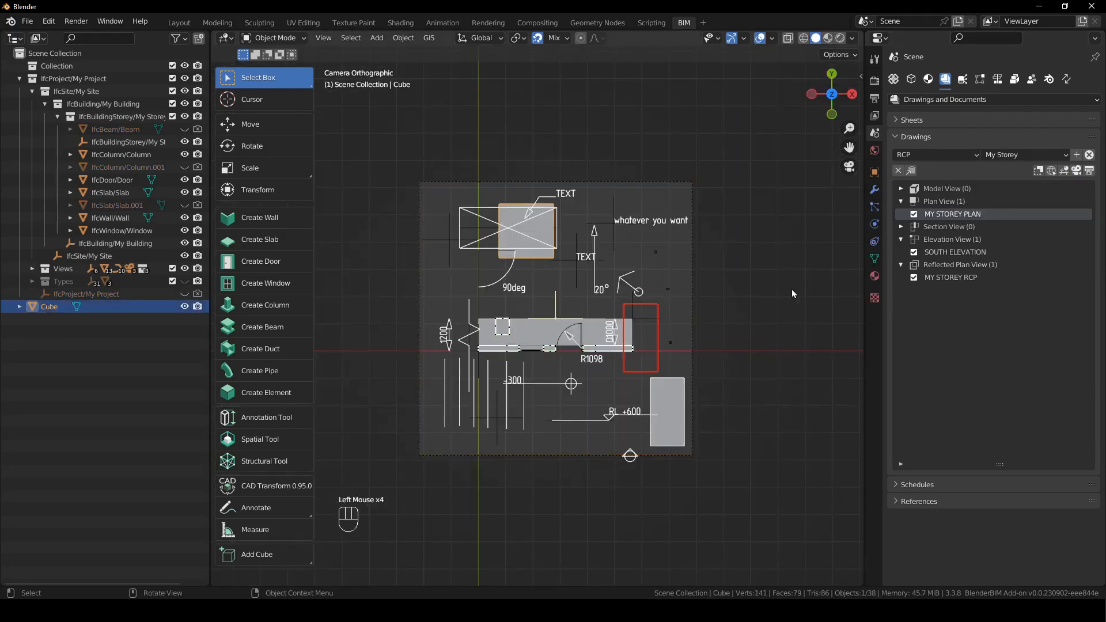
pyautogui.click(1090, 172)
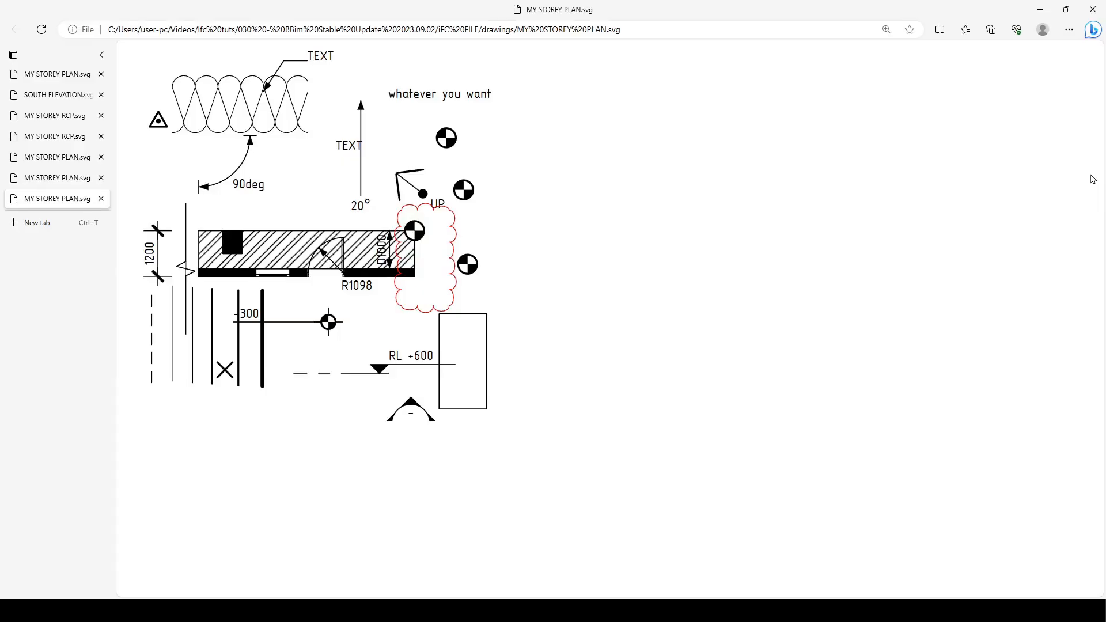
pyautogui.click(1039, 9)
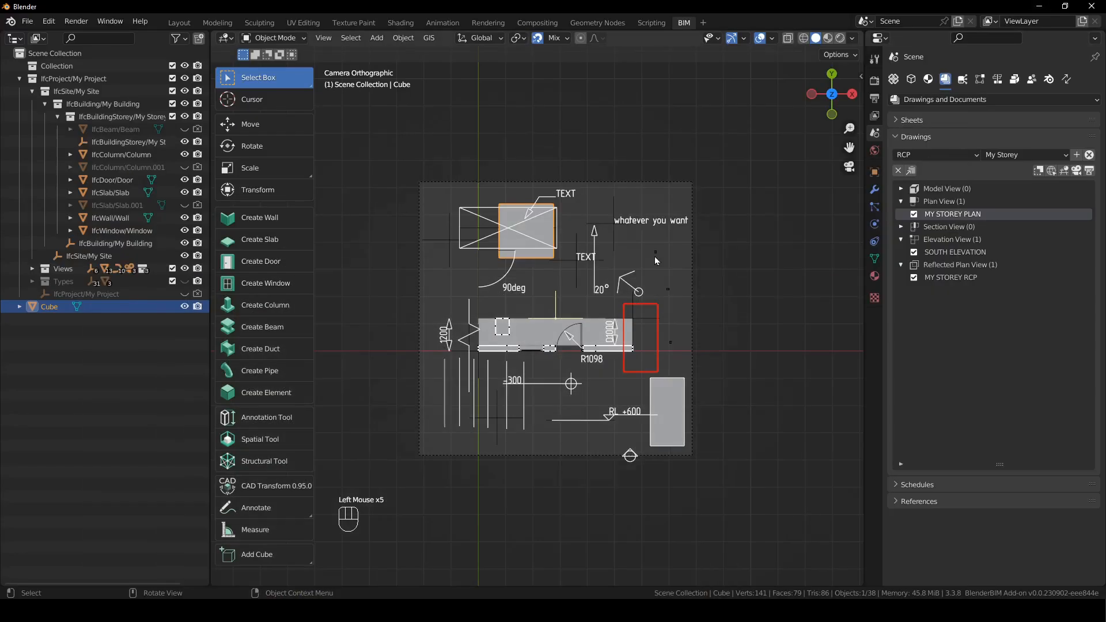
# Switch to the release notes and read about dimension background fills, zero decimal places and unit-aware RL and XYZ dimensions.
pyautogui.click(764, 243)
pyautogui.moveTo(751, 348); pyautogui.dragTo(723, 286, button='middle')
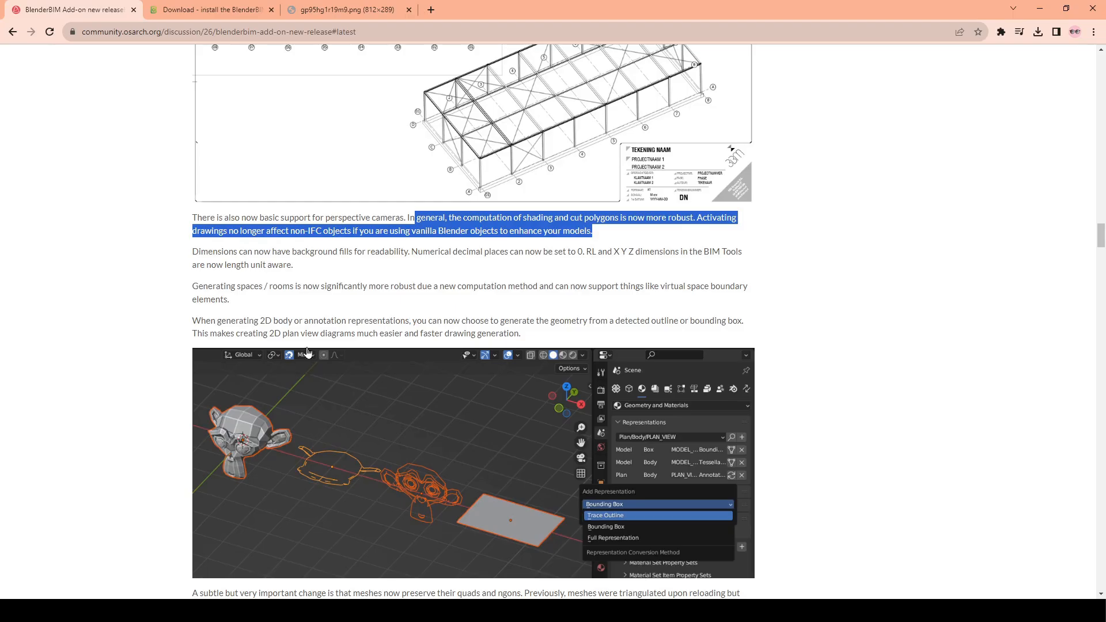
pyautogui.moveTo(234, 251); pyautogui.dragTo(653, 266)
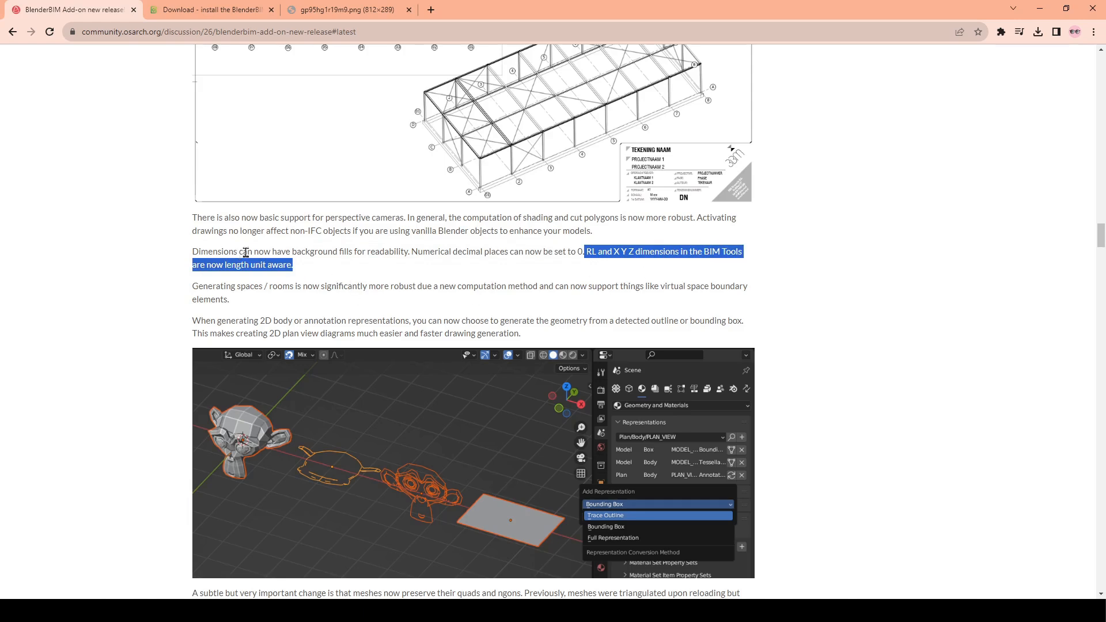
# Switch back to Blender and activate the MY STOREY PLAN drawing view from the drawings list.
pyautogui.hotkey('alt', 'Tab')
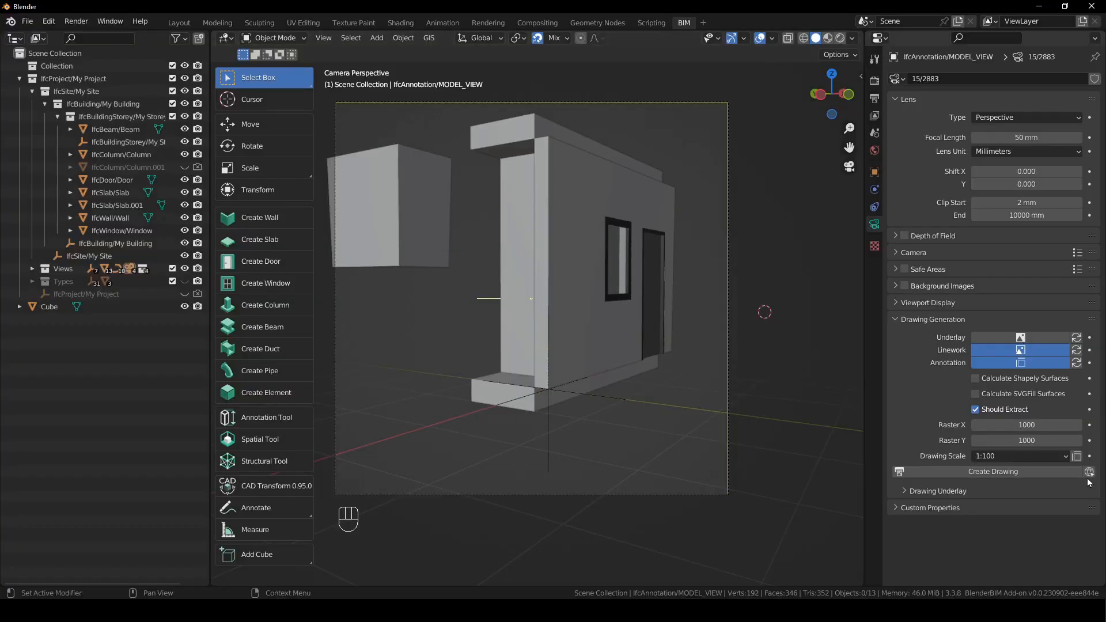
pyautogui.click(874, 133)
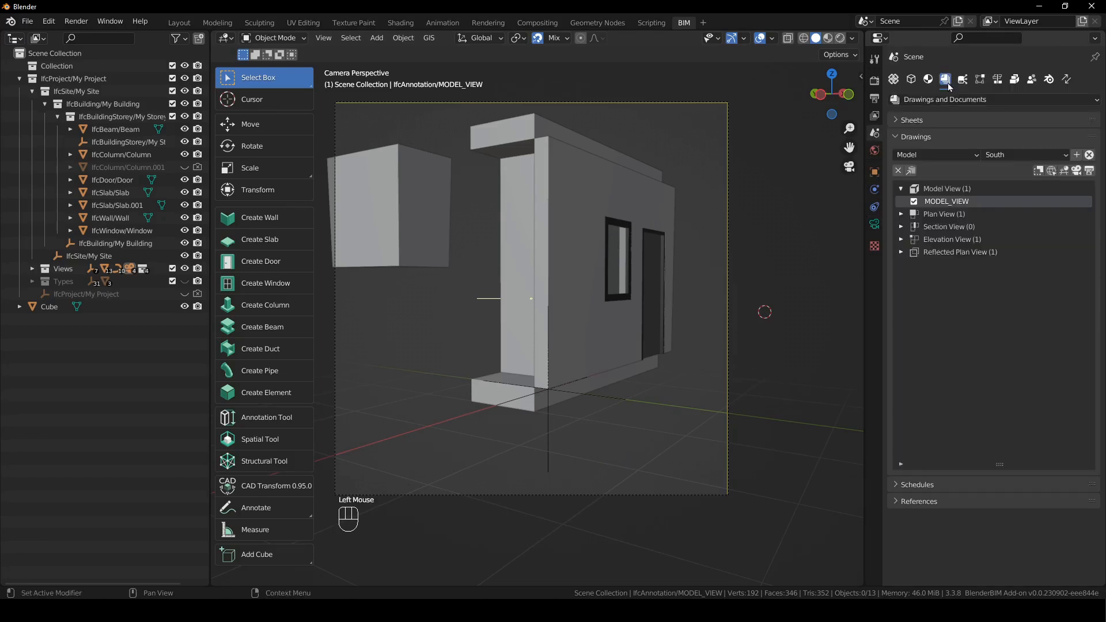
pyautogui.click(901, 213)
pyautogui.click(973, 227)
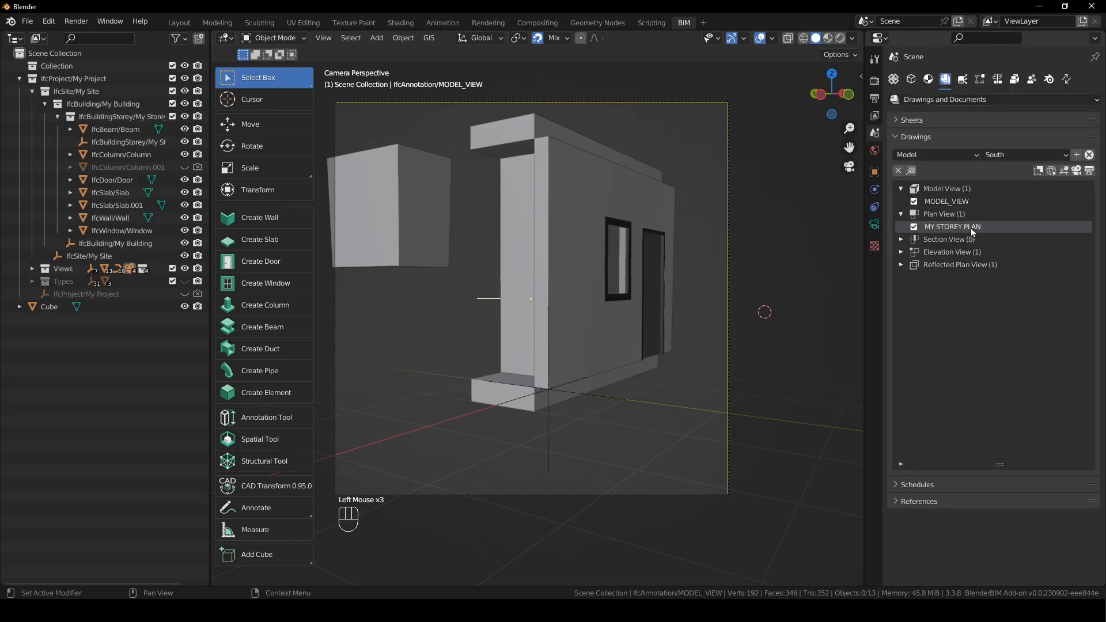
pyautogui.click(1075, 172)
# Duplicate the leftmost 1200 dimension's points about 2400 mm along global X so a second dimension line lies over the slab.
pyautogui.click(480, 306)
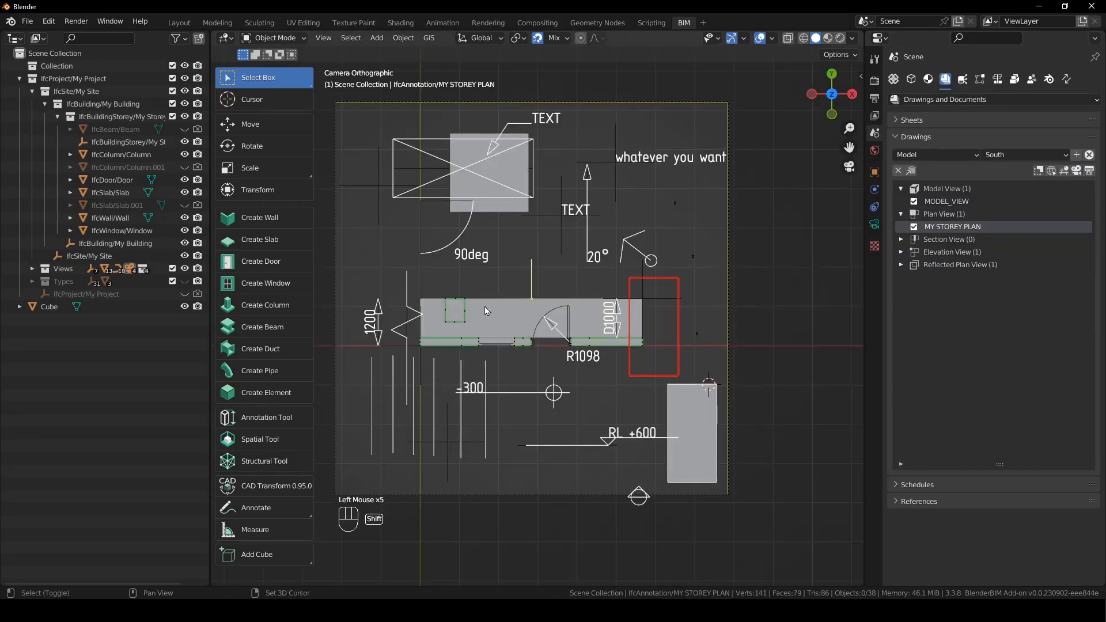
pyautogui.keyDown('shift'); pyautogui.moveTo(480, 306); pyautogui.dragTo(517, 414, button='middle'); pyautogui.keyUp('shift')
pyautogui.click(442, 437)
pyautogui.keyDown('shift'); pyautogui.moveTo(442, 437); pyautogui.dragTo(501, 285, button='middle'); pyautogui.keyUp('shift')
pyautogui.scroll(2, 583, 282)
pyautogui.scroll(-2, 540, 275)
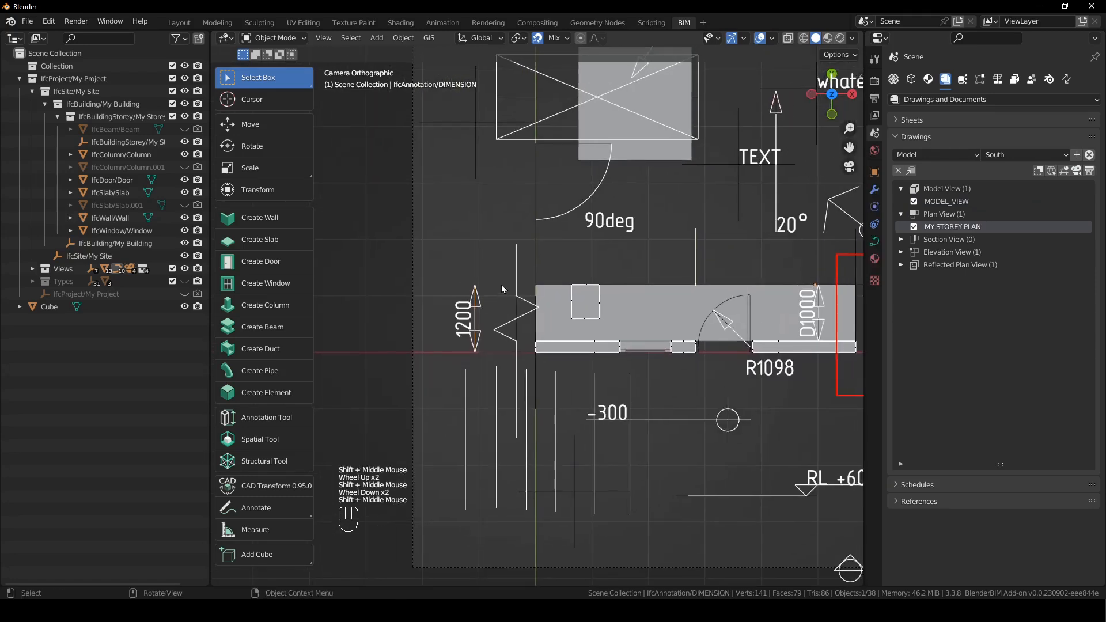
pyautogui.press('Tab')
pyautogui.moveTo(501, 283); pyautogui.dragTo(447, 424)
pyautogui.hotkey('shift', 'd')
pyautogui.press('x')
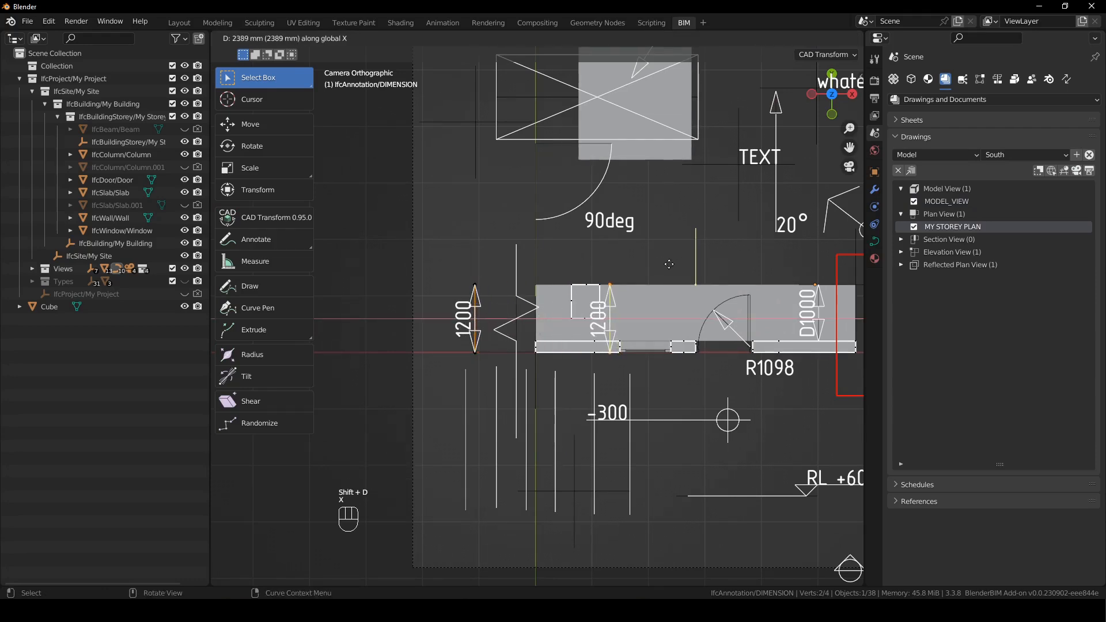
pyautogui.click(674, 264)
pyautogui.keyDown('shift'); pyautogui.moveTo(701, 292); pyautogui.dragTo(651, 299, button='middle'); pyautogui.keyUp('shift')
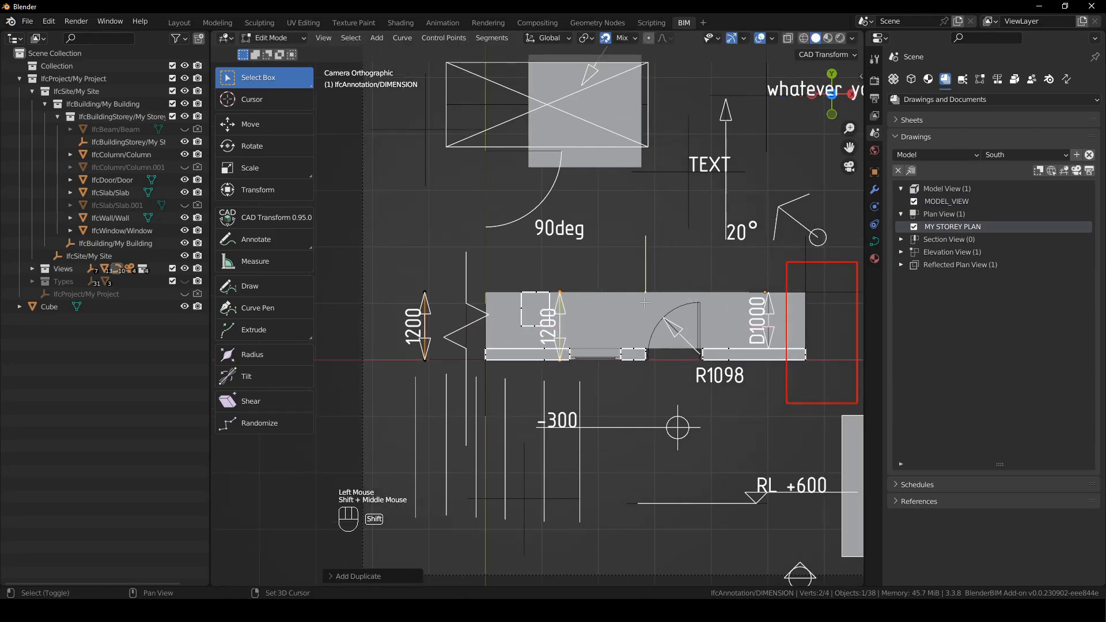
pyautogui.press('Tab')
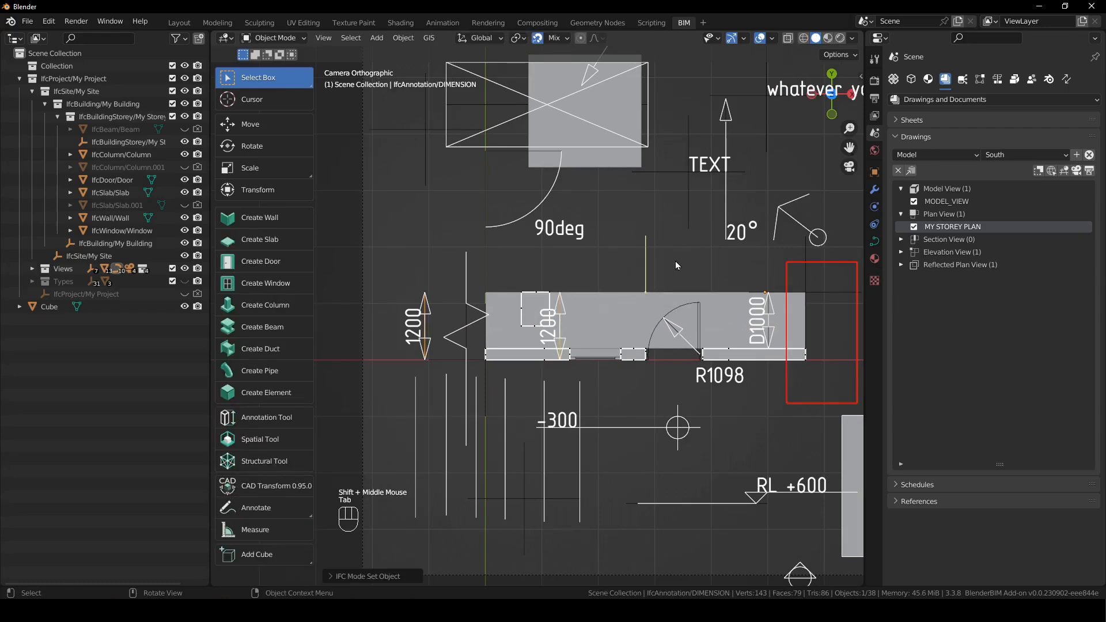
# Regenerate the MY STOREY PLAN drawing, view the resulting SVG and return to Blender.
pyautogui.click(675, 260)
pyautogui.click(1090, 174)
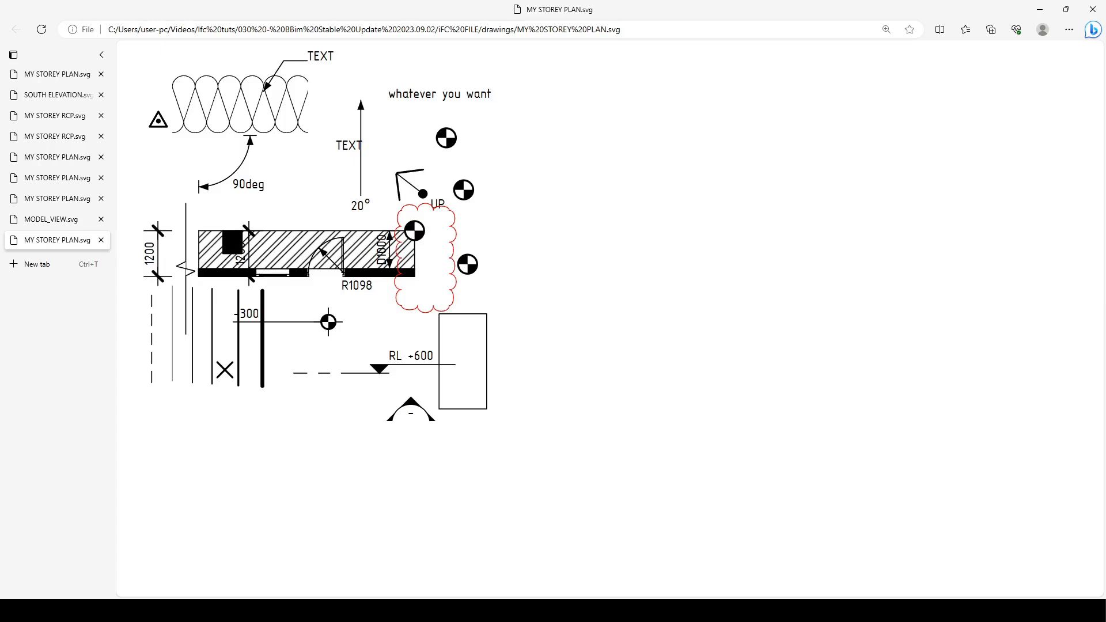
pyautogui.hotkey('alt', 'Tab')
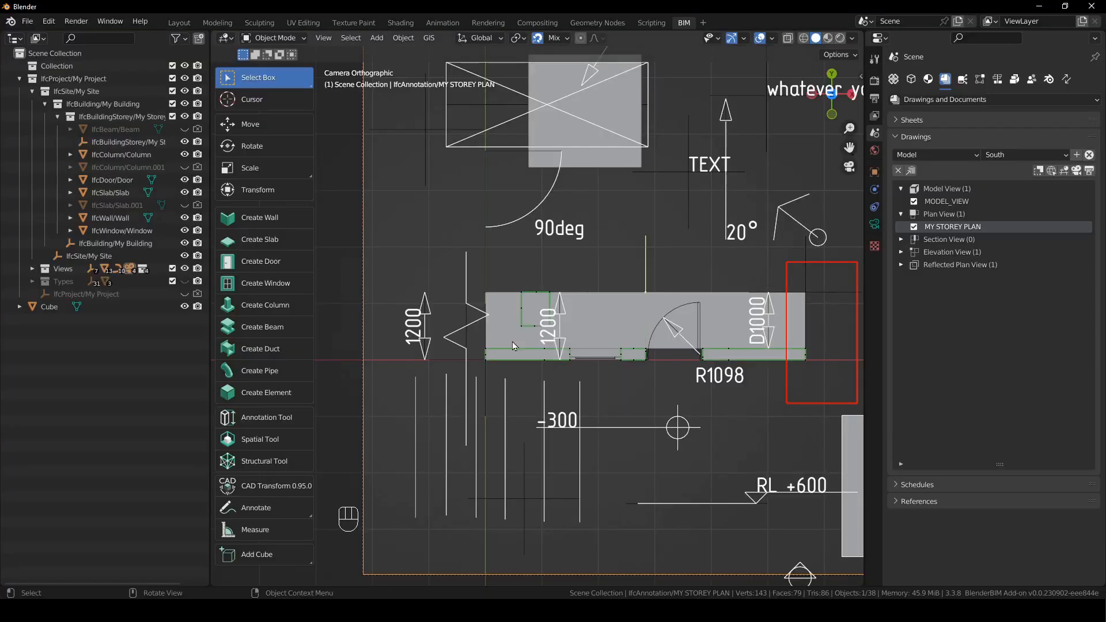
# Select the duplicated dimension annotation and open its object property sets.
pyautogui.click(563, 314)
pyautogui.click(563, 314)
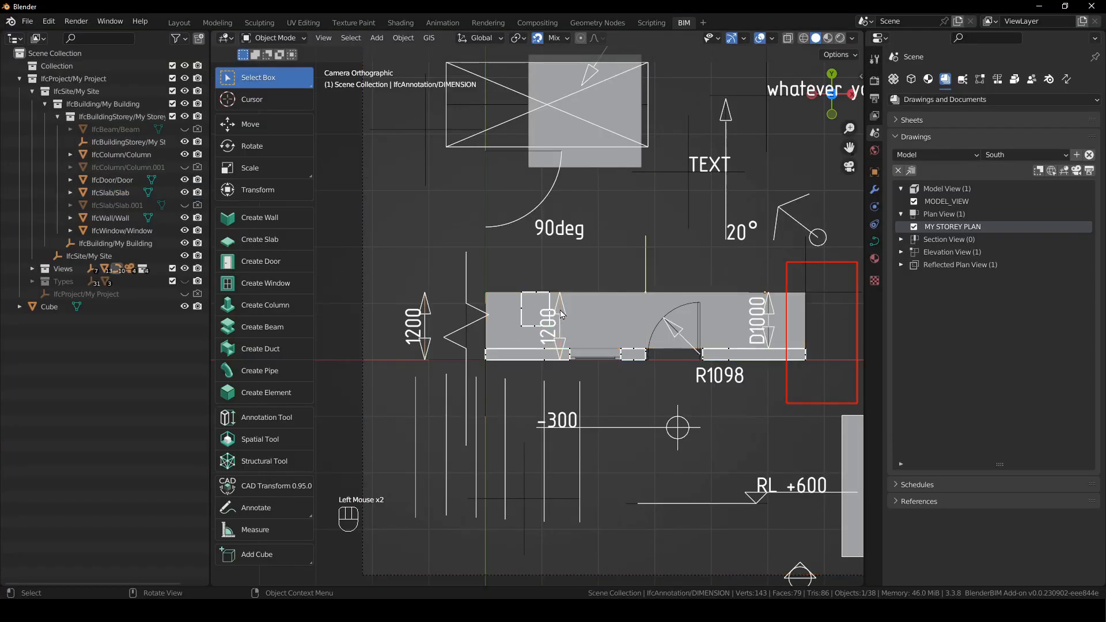
pyautogui.click(912, 80)
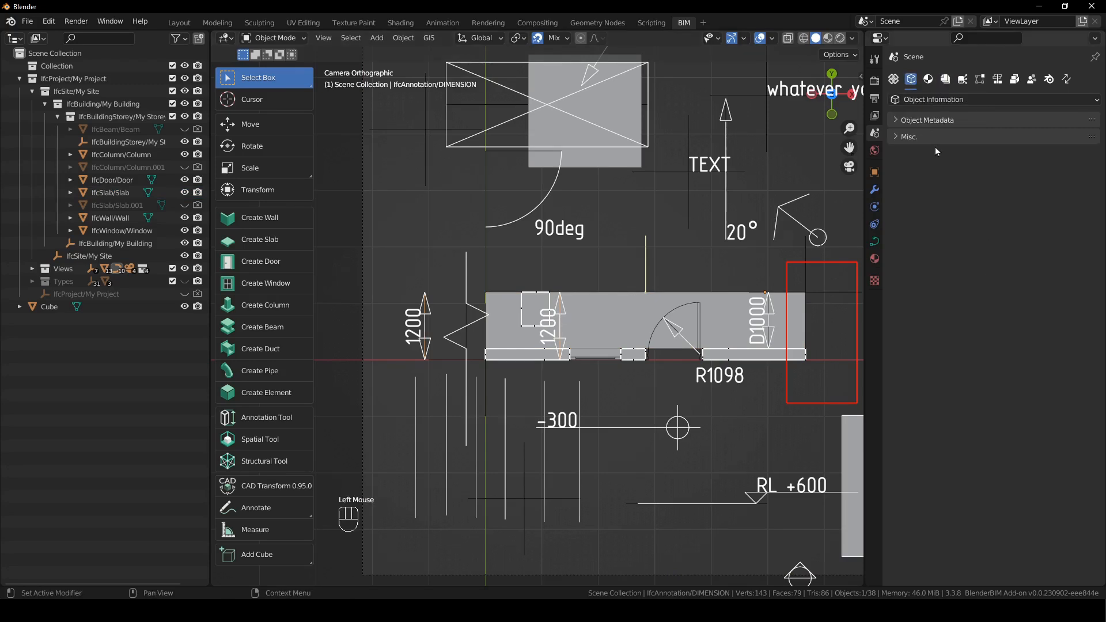
pyautogui.click(933, 120)
pyautogui.click(951, 159)
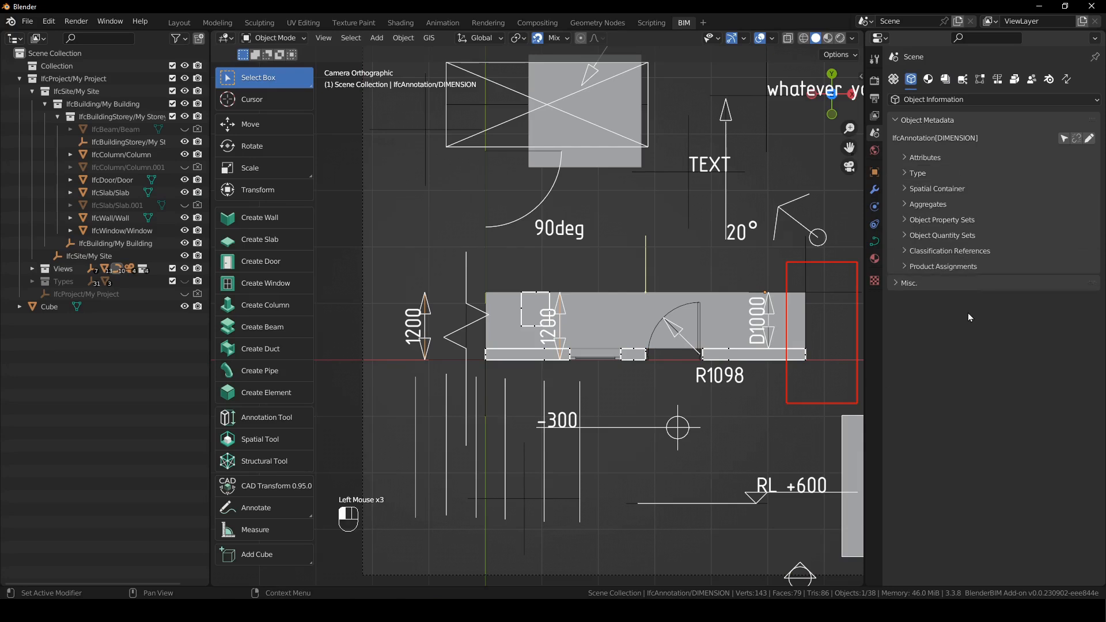
pyautogui.click(956, 220)
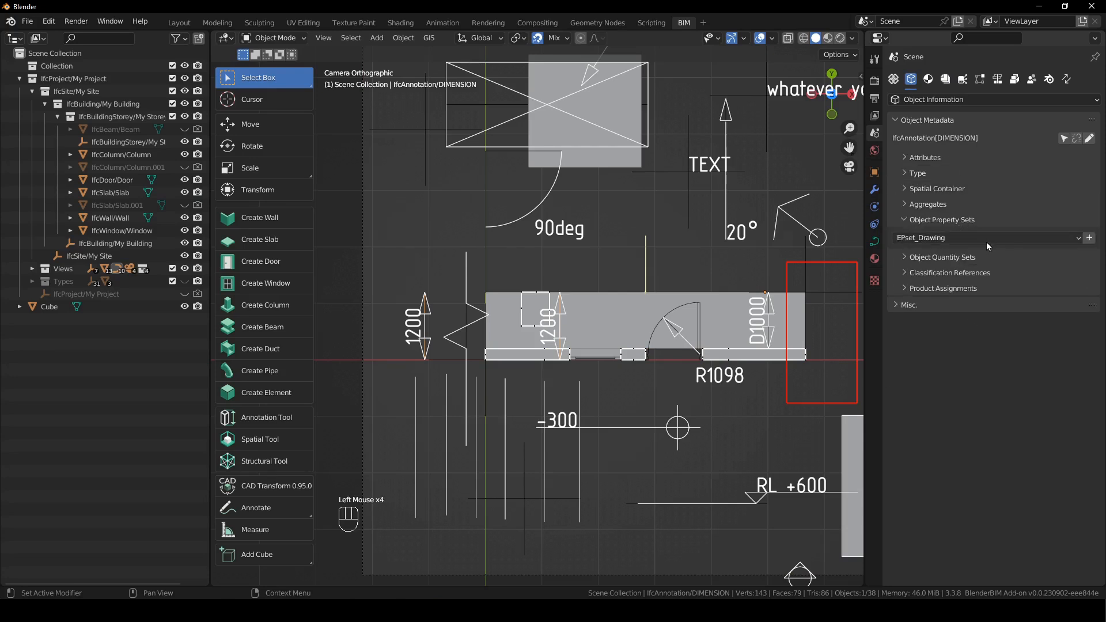
# Add the EPset_Annotation property set to the dimension with Classes set to fill-bg, and save it.
pyautogui.click(986, 238)
pyautogui.click(959, 281)
pyautogui.click(1089, 238)
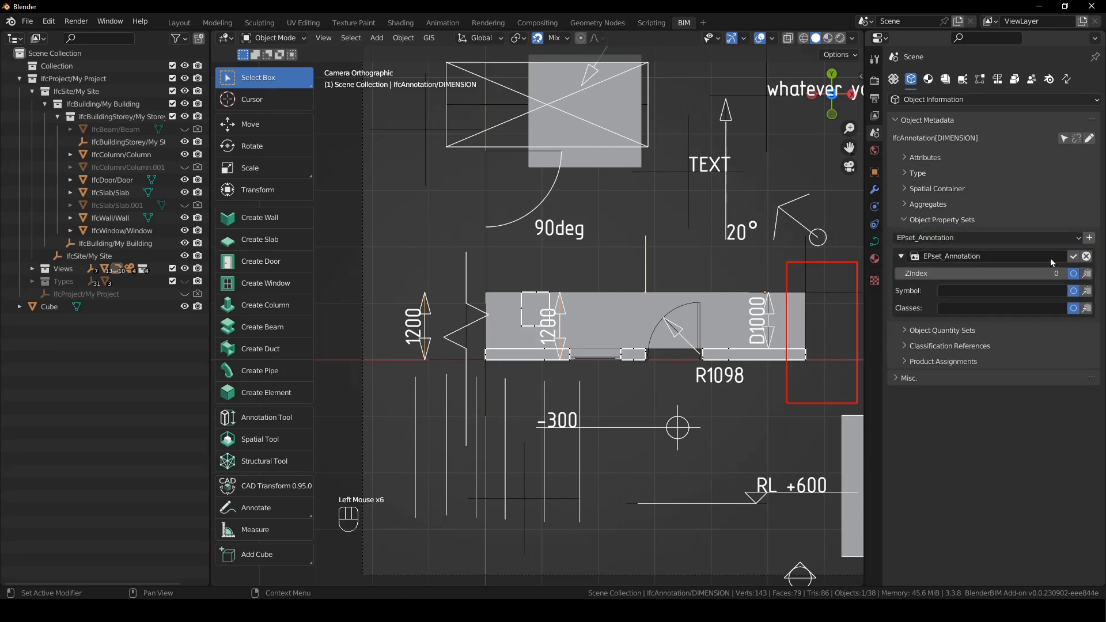
pyautogui.click(967, 307)
pyautogui.write('fill-bg')
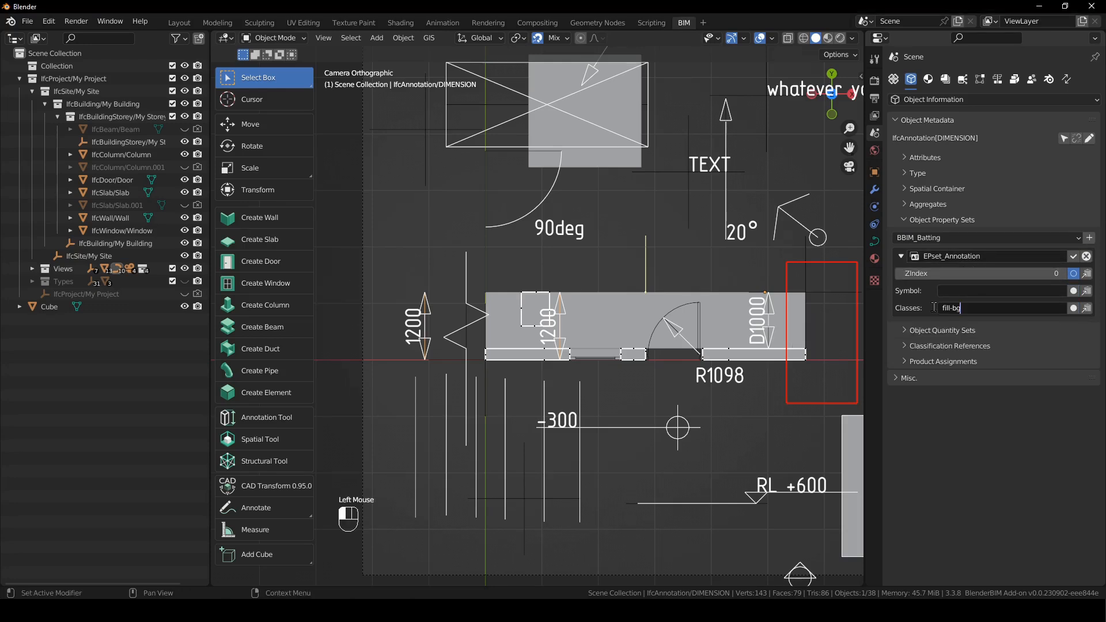
pyautogui.click(1073, 257)
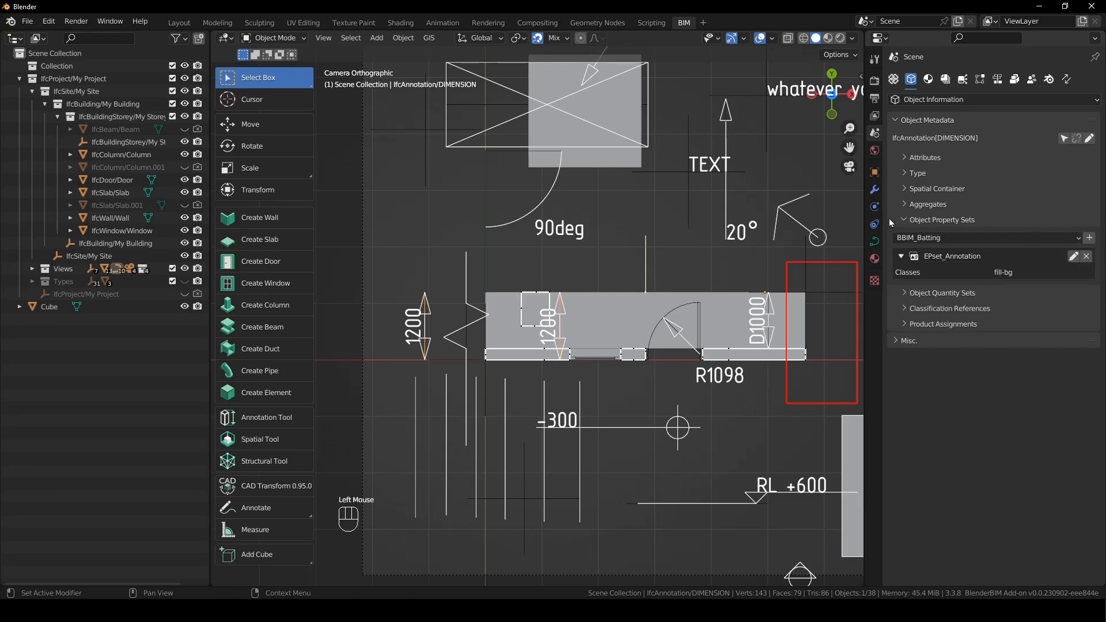
# Regenerate the MY STOREY PLAN drawing and inspect the dimension's background fill in the SVG.
pyautogui.click(945, 80)
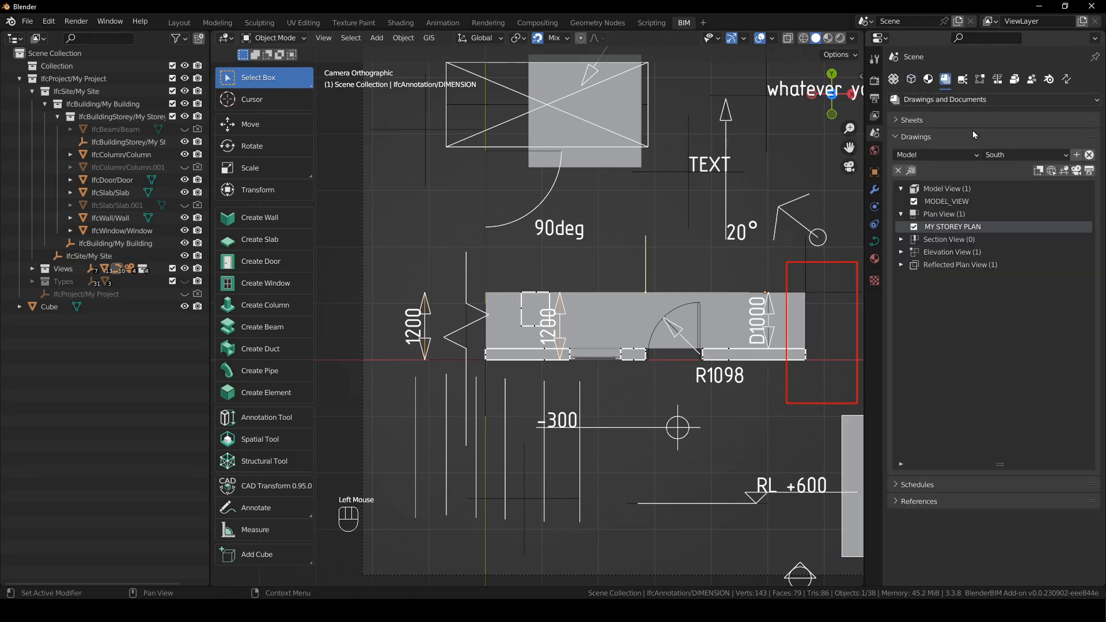
pyautogui.click(1089, 173)
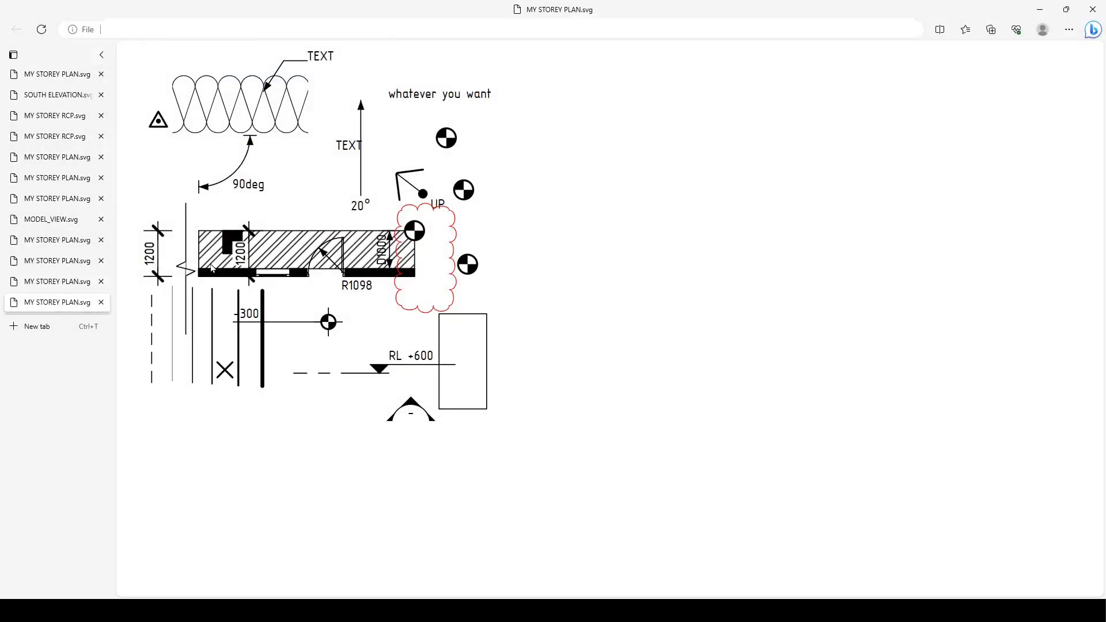
pyautogui.tripleClick(247, 257)
pyautogui.click(247, 259)
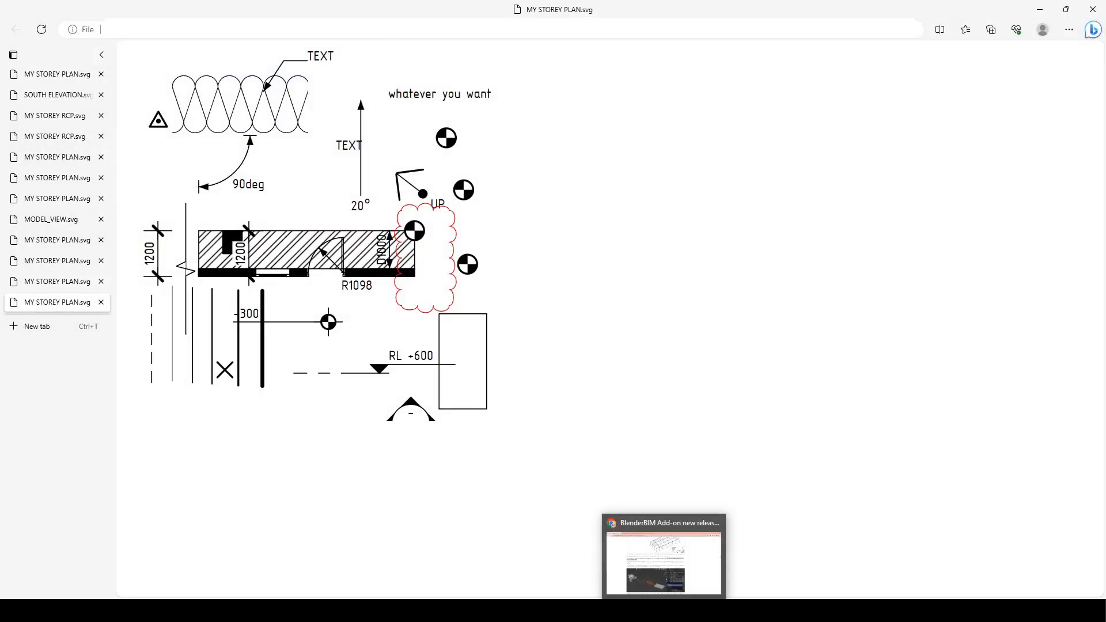
# Switch to the release notes and read about the more robust space and room generation.
pyautogui.click(662, 556)
pyautogui.moveTo(202, 286); pyautogui.dragTo(462, 288)
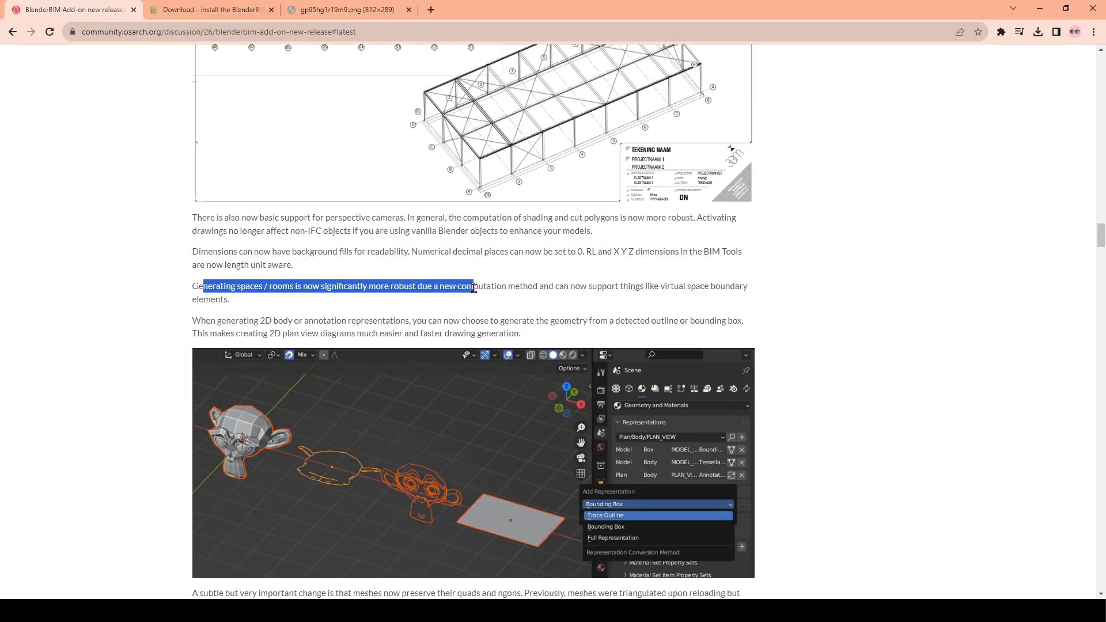
pyautogui.moveTo(540, 287); pyautogui.dragTo(754, 300)
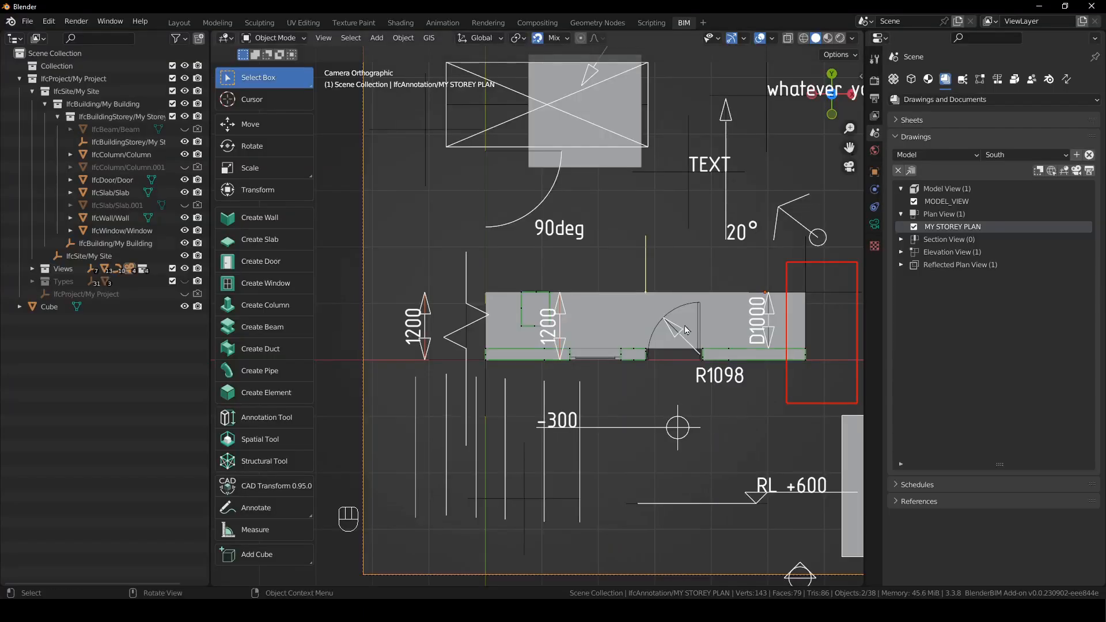
# Switch back to Blender, activate the Spatial Tool and display its settings in the viewport.
pyautogui.click(659, 275)
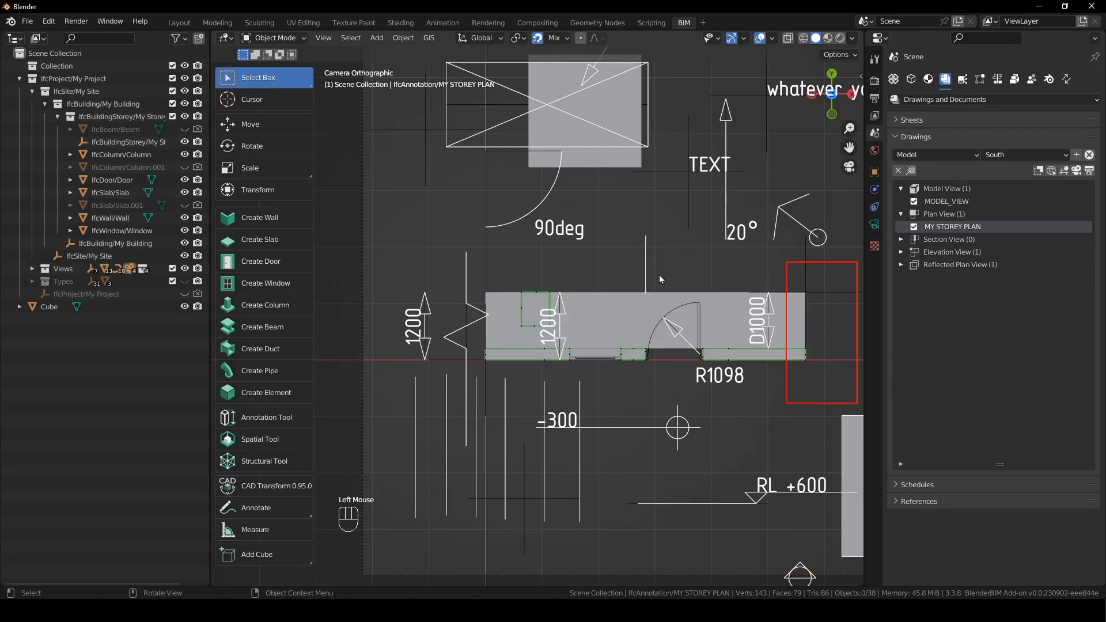
pyautogui.click(261, 445)
pyautogui.press('n')
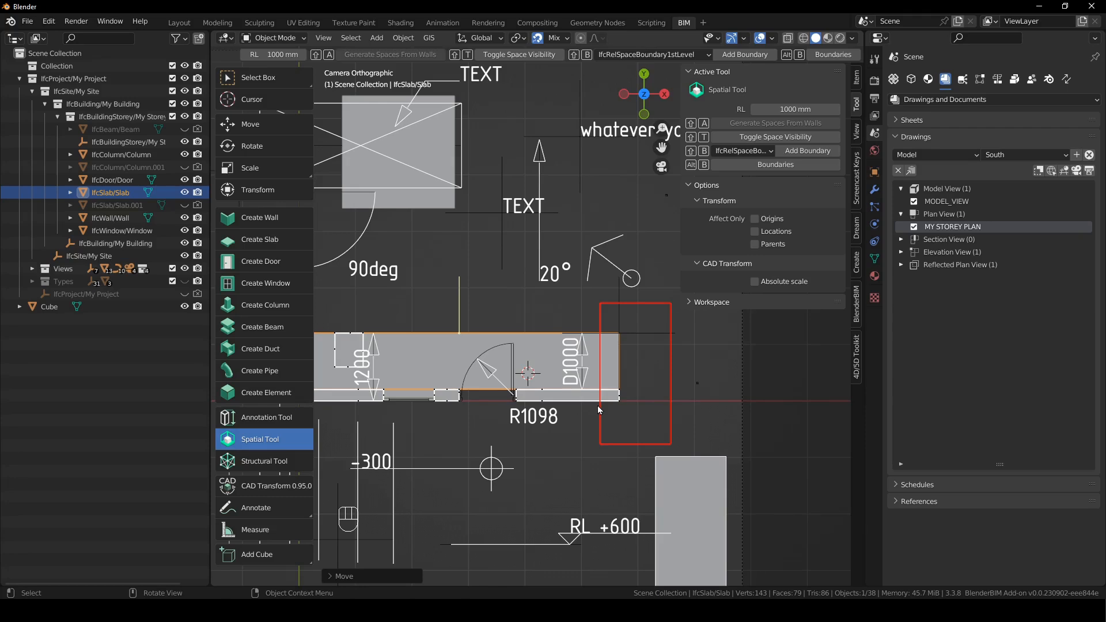
# Add a WAL100 wall, 3000 mm high, from the free end of the existing wall at the slab's lower-right corner.
pyautogui.keyDown('shift'); pyautogui.moveTo(653, 387); pyautogui.dragTo(612, 391, button='right'); pyautogui.keyUp('shift')
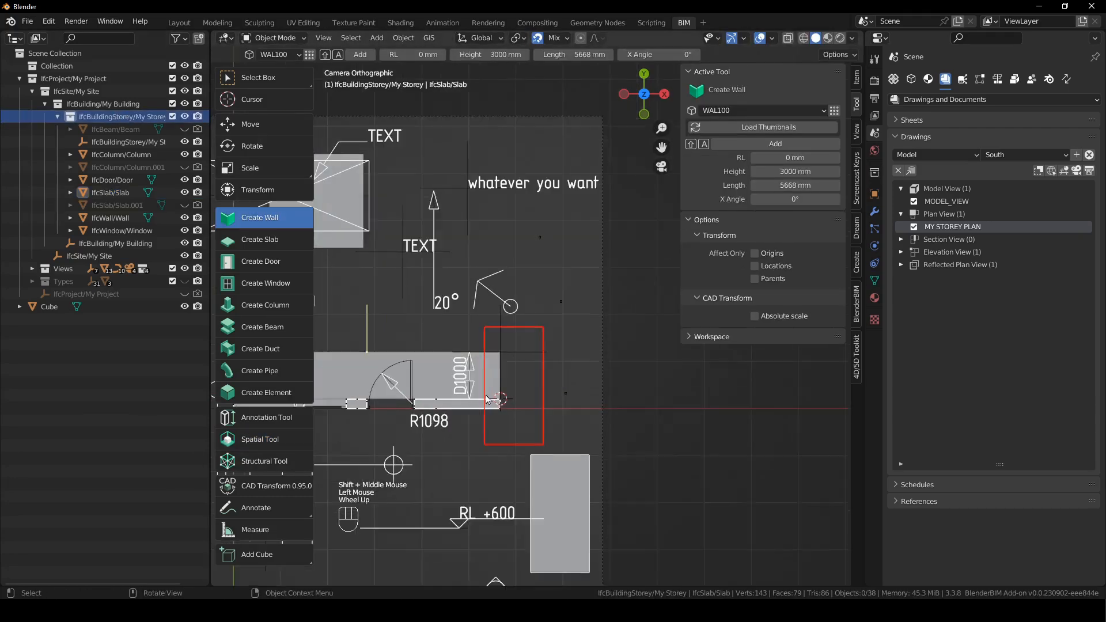
pyautogui.scroll(1, 487, 399)
pyautogui.keyDown('shift'); pyautogui.moveTo(496, 401); pyautogui.dragTo(501, 403, button='right'); pyautogui.keyUp('shift')
pyautogui.keyDown('shift'); pyautogui.moveTo(491, 361); pyautogui.dragTo(536, 288, button='middle'); pyautogui.keyUp('shift')
pyautogui.hotkey('shift', 'a')
# Place the 3D cursor at the slab's upper-right corner and extend the new side wall to it.
pyautogui.scroll(-3, 580, 309)
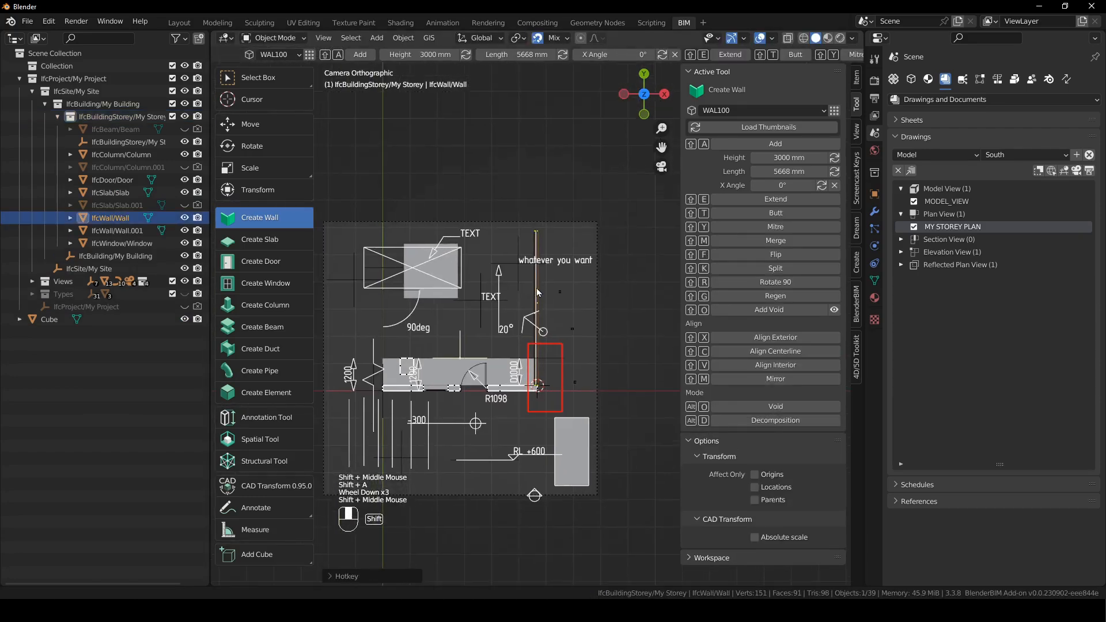
pyautogui.scroll(2, 537, 288)
pyautogui.keyDown('shift'); pyautogui.moveTo(570, 273); pyautogui.dragTo(551, 258, button='right'); pyautogui.keyUp('shift')
pyautogui.hotkey('shift', 'e')
pyautogui.keyDown('shift'); pyautogui.moveTo(561, 329); pyautogui.dragTo(550, 316, button='right'); pyautogui.keyUp('shift')
pyautogui.hotkey('shift', 'e')
pyautogui.keyDown('shift'); pyautogui.moveTo(560, 356); pyautogui.dragTo(527, 467, button='right'); pyautogui.keyUp('shift')
pyautogui.hotkey('shift', 'e')
pyautogui.scroll(2, 535, 320)
pyautogui.hotkey('shift', 'e')
# Add a back wall from the upper-right corner and extend it along the slab to its upper-left corner.
pyautogui.hotkey('shift', 'a')
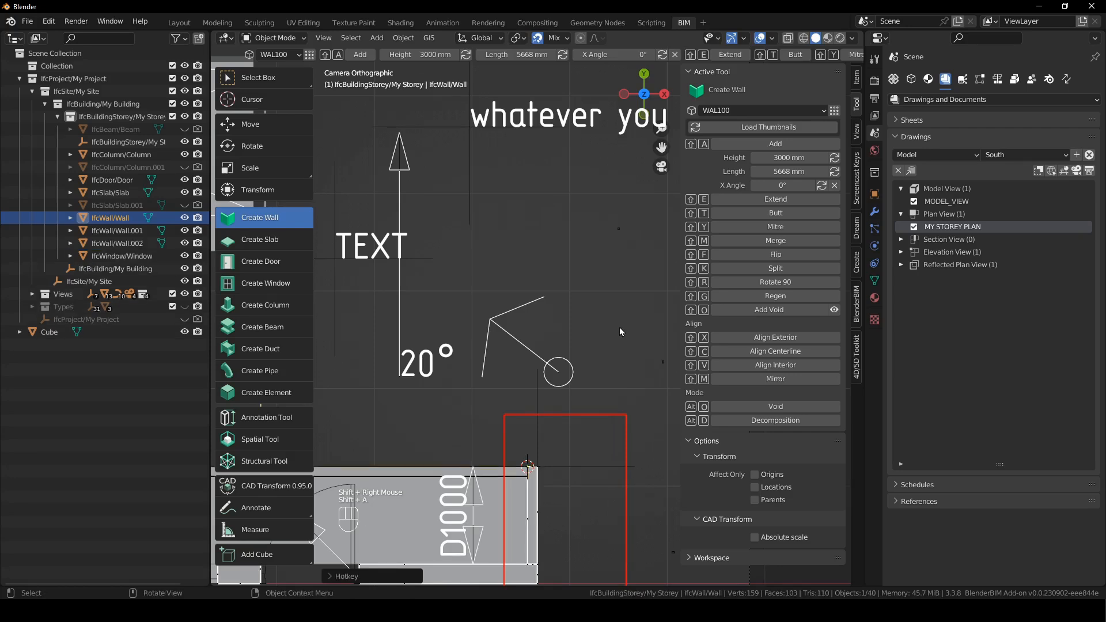
pyautogui.scroll(-3, 620, 327)
pyautogui.keyDown('shift'); pyautogui.moveTo(519, 346); pyautogui.dragTo(610, 334, button='middle'); pyautogui.keyUp('shift')
pyautogui.scroll(2, 610, 334)
pyautogui.keyDown('shift'); pyautogui.moveTo(354, 412); pyautogui.dragTo(352, 370, button='right'); pyautogui.keyUp('shift')
pyautogui.hotkey('shift', 'e')
# Add a third new wall at the slab's upper-left corner and set its length to 1000 mm.
pyautogui.hotkey('shift', 'a')
pyautogui.scroll(-2, 536, 316)
pyautogui.scroll(1, 536, 317)
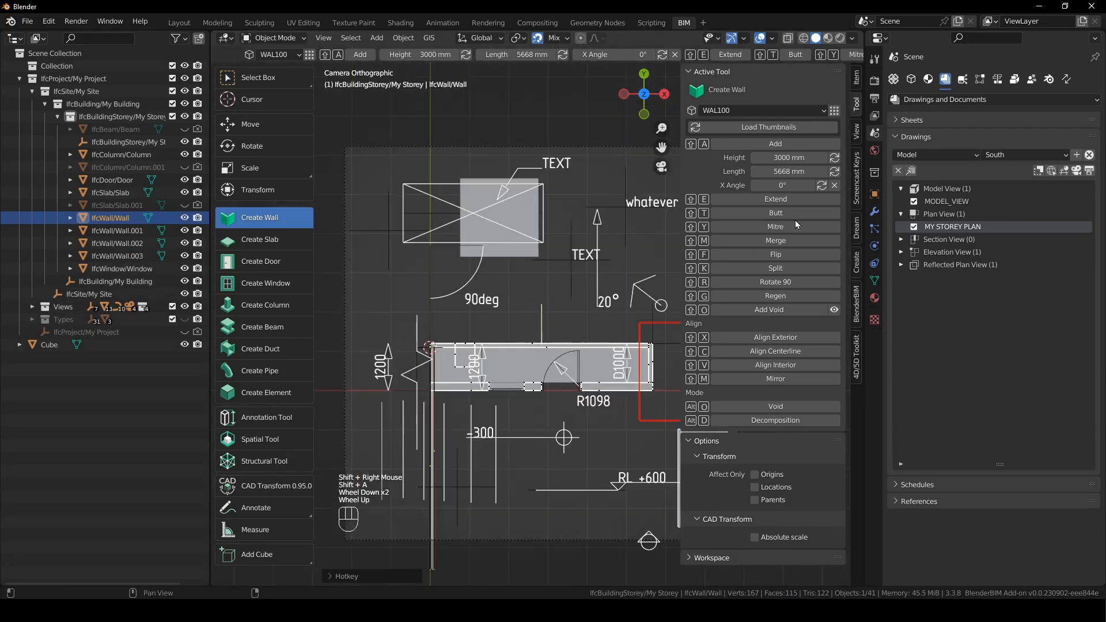
pyautogui.click(790, 159)
pyautogui.click(788, 172)
pyautogui.write('100')
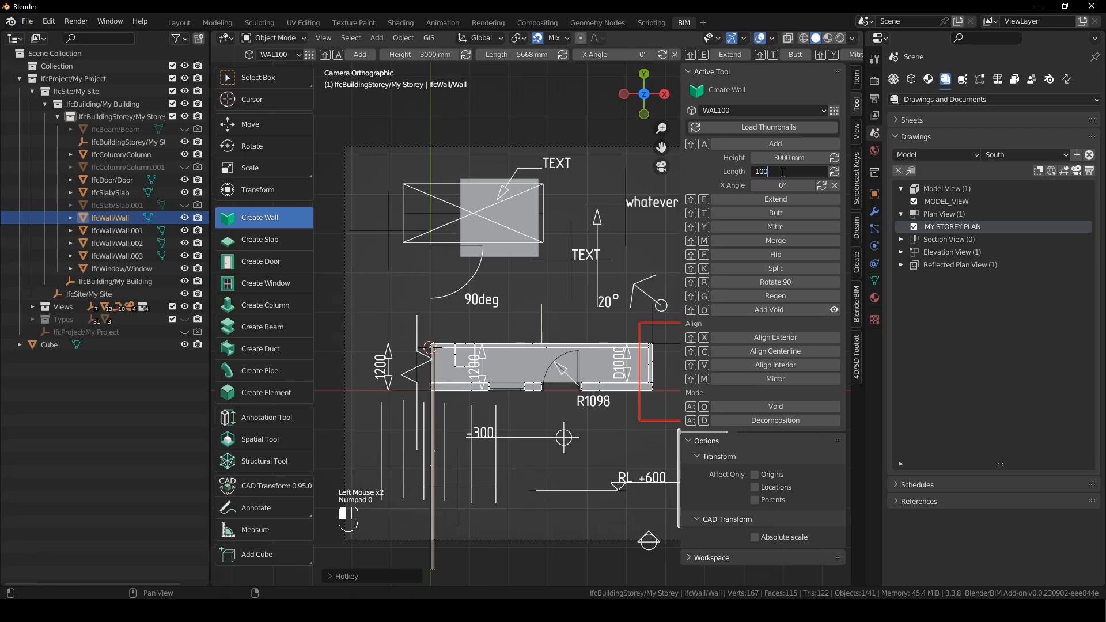
pyautogui.write('0')
pyautogui.click(831, 176)
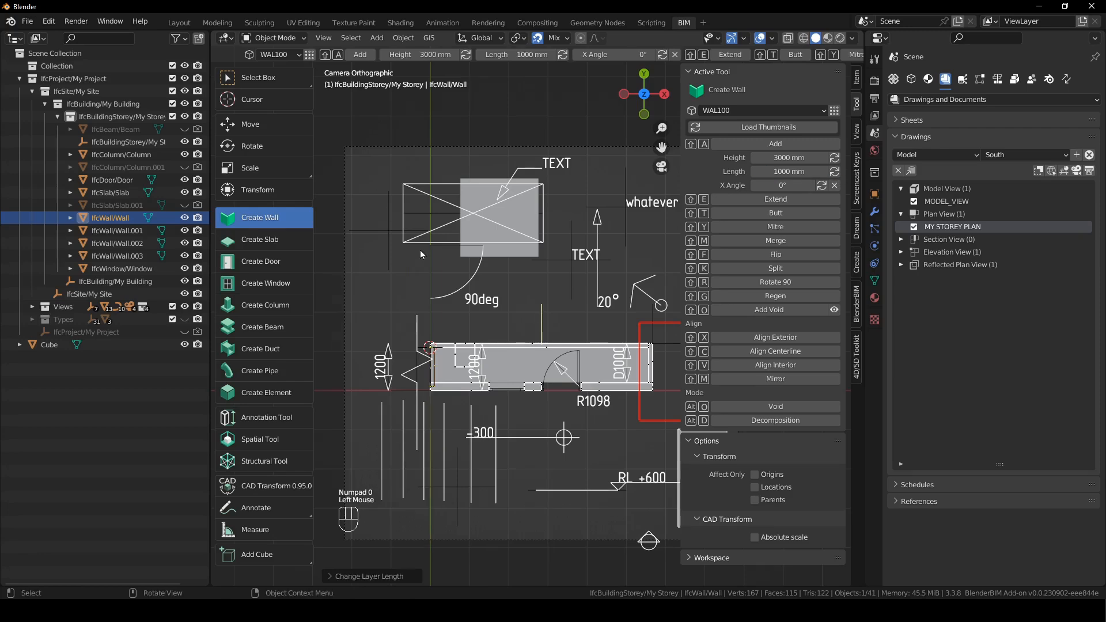
# Extend the short left wall to the 3D cursor at the front wall to close the room outline.
pyautogui.scroll(2, 375, 456)
pyautogui.keyDown('shift'); pyautogui.moveTo(375, 455); pyautogui.dragTo(371, 453, button='right'); pyautogui.keyUp('shift')
pyautogui.keyDown('shift'); pyautogui.moveTo(405, 469); pyautogui.dragTo(428, 452, button='middle'); pyautogui.keyUp('shift')
pyautogui.hotkey('shift', 'e')
# Enlarge the 3D viewport by narrowing the outliner and properties areas, and clear the wall selection.
pyautogui.scroll(-2, 531, 443)
pyautogui.keyDown('shift'); pyautogui.scroll(-1, 532, 443); pyautogui.keyUp('shift')
pyautogui.moveTo(532, 443)
pyautogui.keyDown('shift'); pyautogui.mouseDown(button='middle')
pyautogui.moveTo(540, 450)
pyautogui.moveTo(514, 405)
pyautogui.mouseUp(button='middle'); pyautogui.keyUp('shift')
pyautogui.scroll(-1, 517, 417)
pyautogui.moveTo(208, 393); pyautogui.dragTo(155, 394)
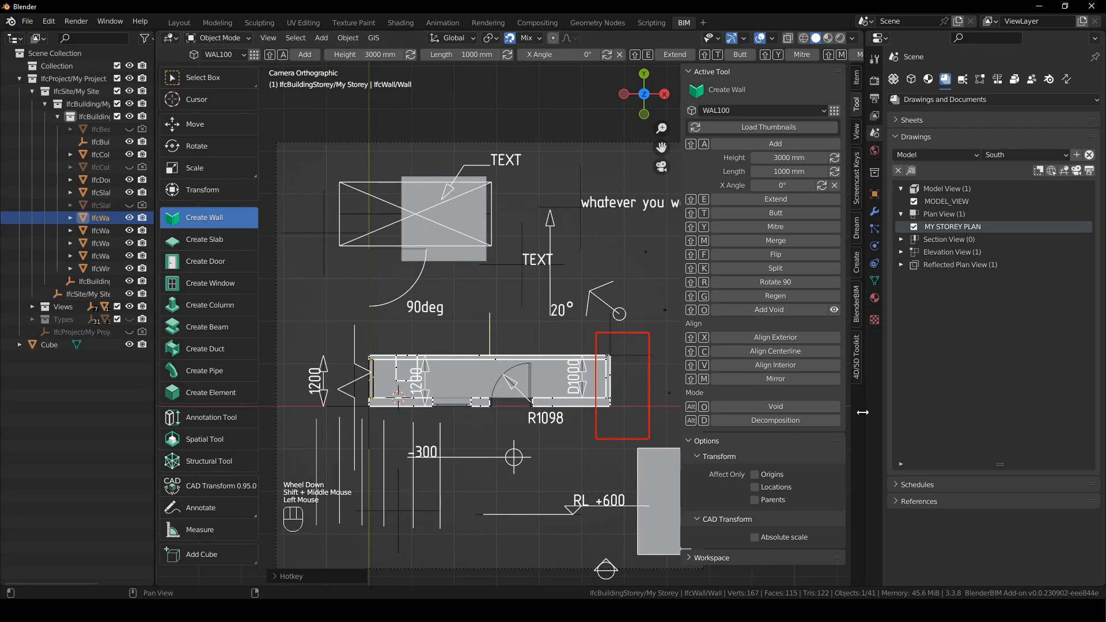
pyautogui.moveTo(862, 412); pyautogui.dragTo(951, 412)
pyautogui.click(730, 376)
pyautogui.scroll(2, 730, 375)
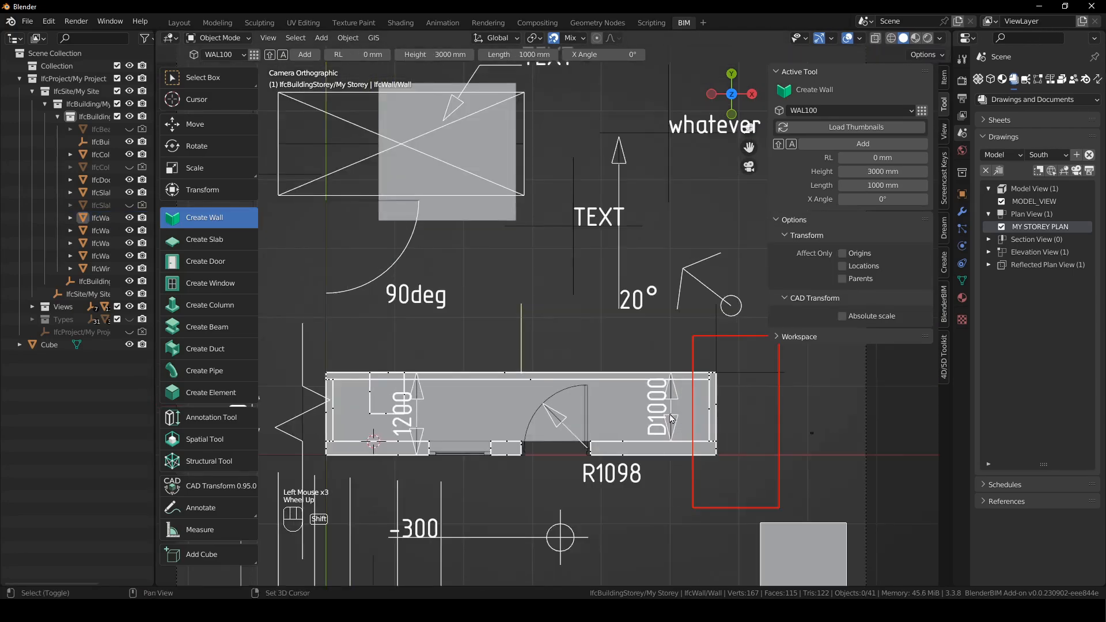
pyautogui.keyDown('shift'); pyautogui.moveTo(671, 419); pyautogui.dragTo(700, 398, button='middle'); pyautogui.keyUp('shift')
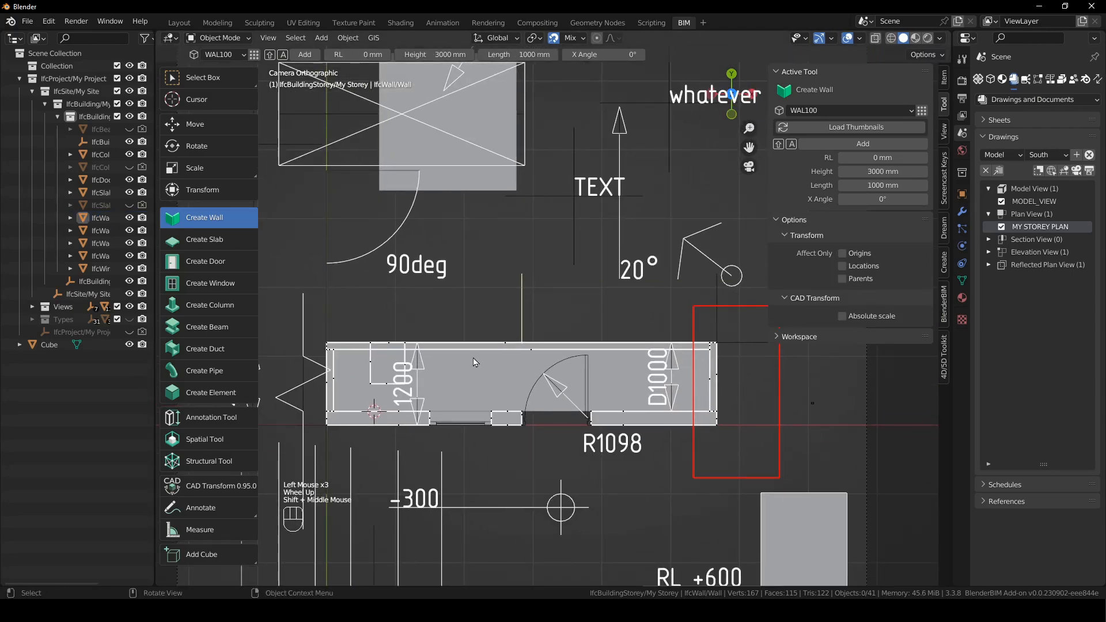
# Select all four walls enclosing the room and generate spaces from them with the Spatial Tool.
pyautogui.click(644, 346)
pyautogui.keyDown('shift'); pyautogui.click(658, 423); pyautogui.keyUp('shift')
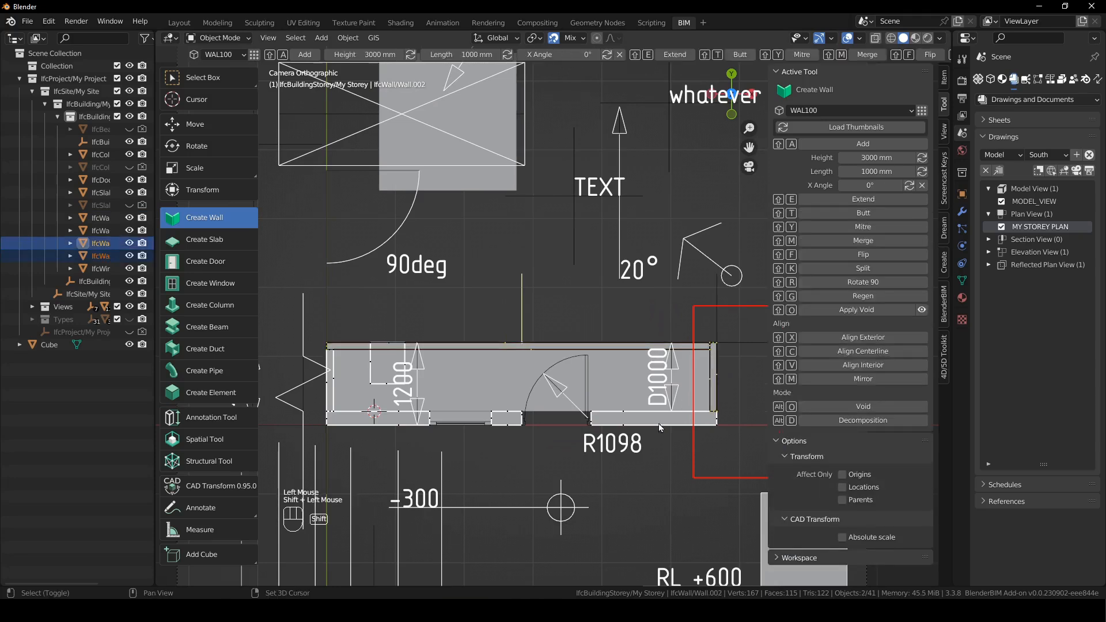
pyautogui.keyDown('shift'); pyautogui.click(644, 425); pyautogui.keyUp('shift')
pyautogui.keyDown('shift'); pyautogui.click(329, 392); pyautogui.keyUp('shift')
pyautogui.moveTo(328, 392); pyautogui.dragTo(613, 369, button='middle')
pyautogui.scroll(-4, 597, 371)
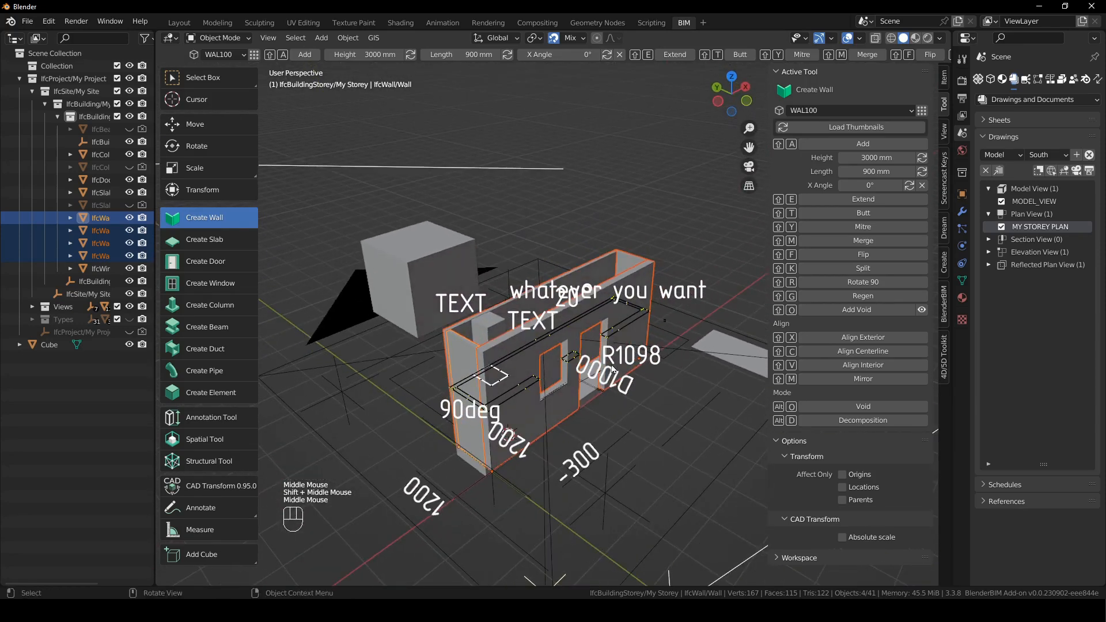
pyautogui.click(212, 441)
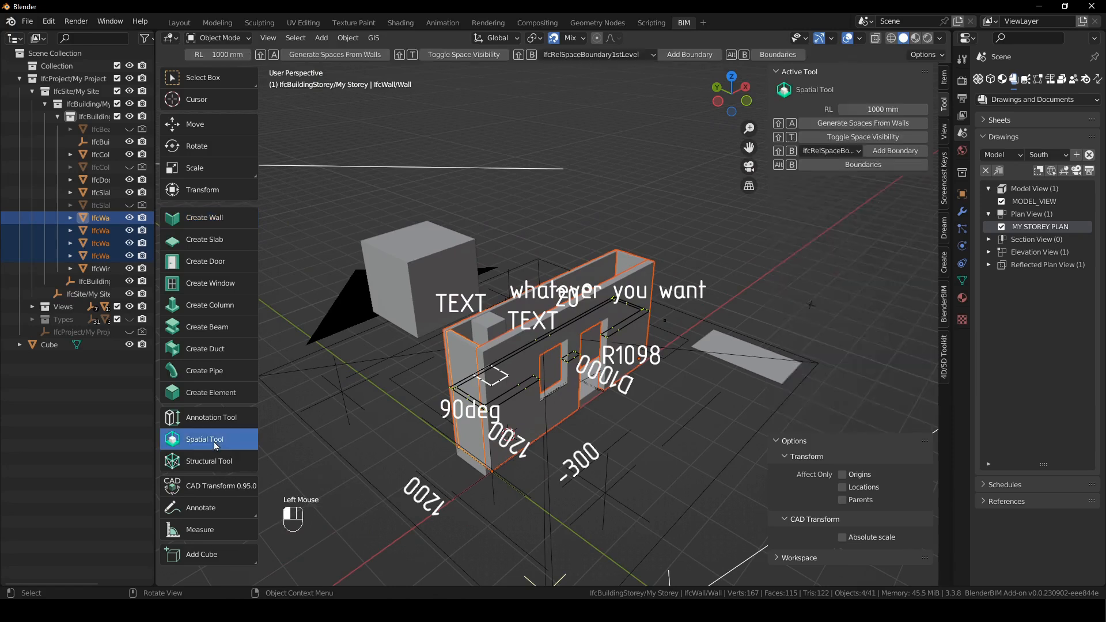
pyautogui.click(862, 124)
# Select the generated space in the model and widen the outliner to see its place in the hierarchy.
pyautogui.moveTo(576, 283); pyautogui.dragTo(667, 232, button='middle')
pyautogui.moveTo(693, 356); pyautogui.dragTo(608, 312, button='middle')
pyautogui.click(609, 296)
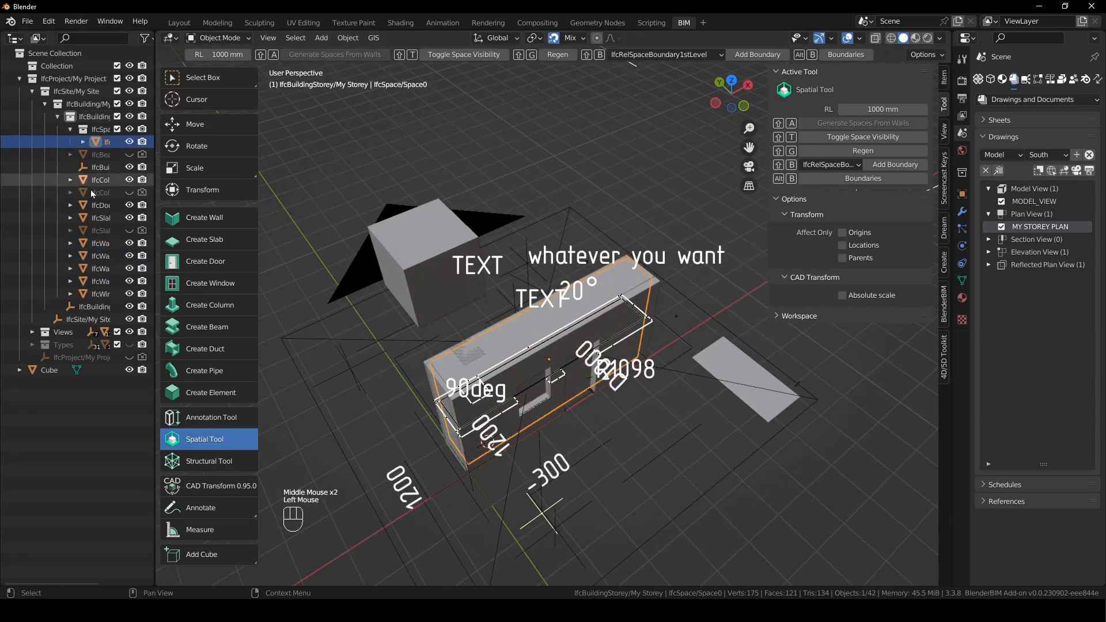
pyautogui.moveTo(155, 144); pyautogui.dragTo(224, 144)
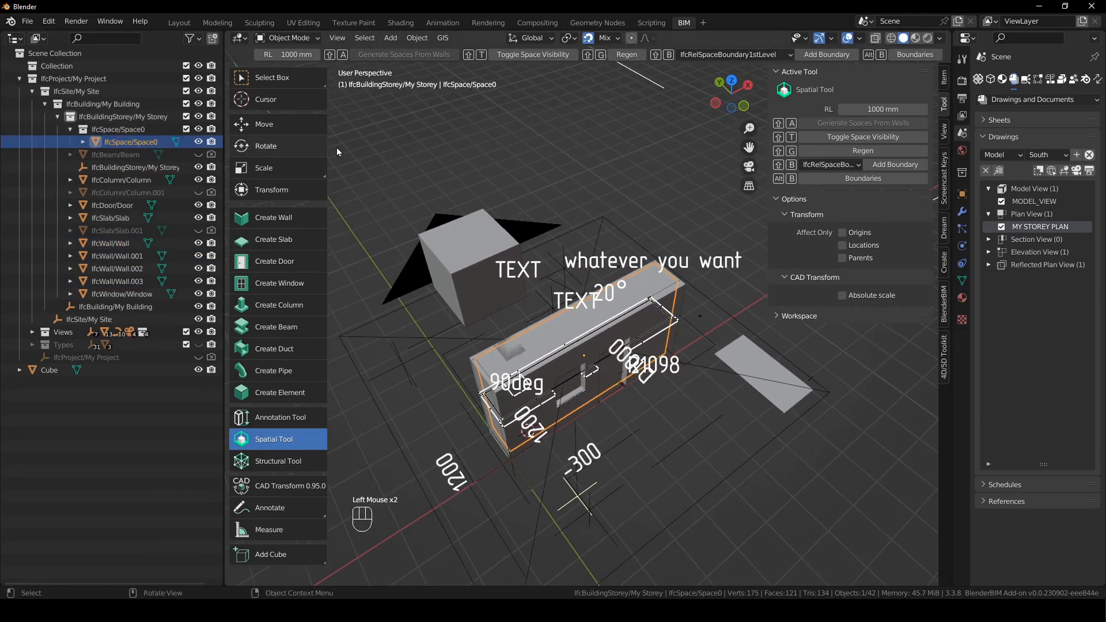
# Shrink the 3D viewport's tool shelf to compact icons and undo the space generation from the walls.
pyautogui.moveTo(326, 148); pyautogui.dragTo(236, 144)
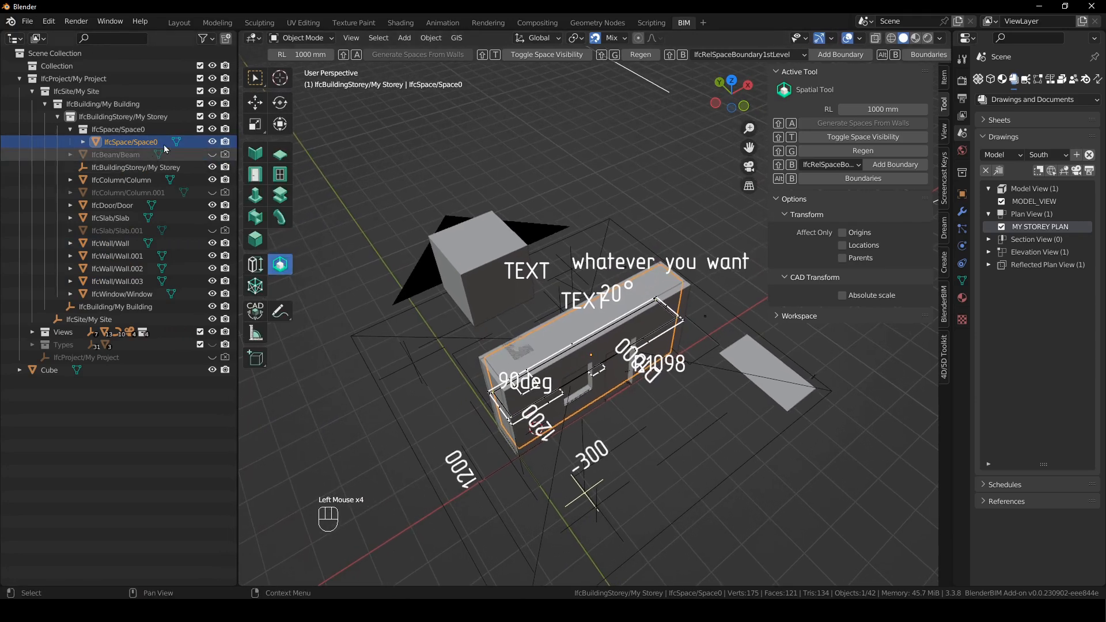
pyautogui.moveTo(646, 207)
pyautogui.mouseDown(button='middle')
pyautogui.moveTo(667, 211)
pyautogui.moveTo(634, 211)
pyautogui.mouseUp(button='middle')
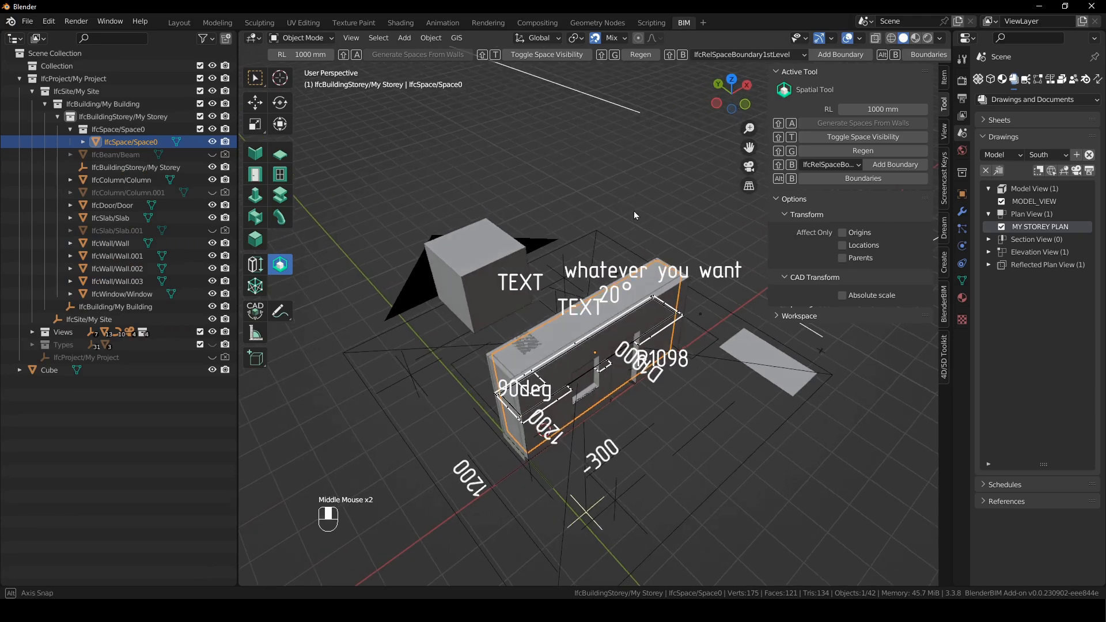
pyautogui.hotkey('ctrl', 'z')
pyautogui.hotkey('ctrl', 'z')
# Place the 3D cursor inside the walled room and generate a space there with the walls deselected.
pyautogui.moveTo(647, 212); pyautogui.dragTo(615, 329, button='middle')
pyautogui.keyDown('shift'); pyautogui.moveTo(615, 329); pyautogui.dragTo(621, 338, button='right'); pyautogui.keyUp('shift')
pyautogui.moveTo(621, 338); pyautogui.dragTo(661, 313, button='middle')
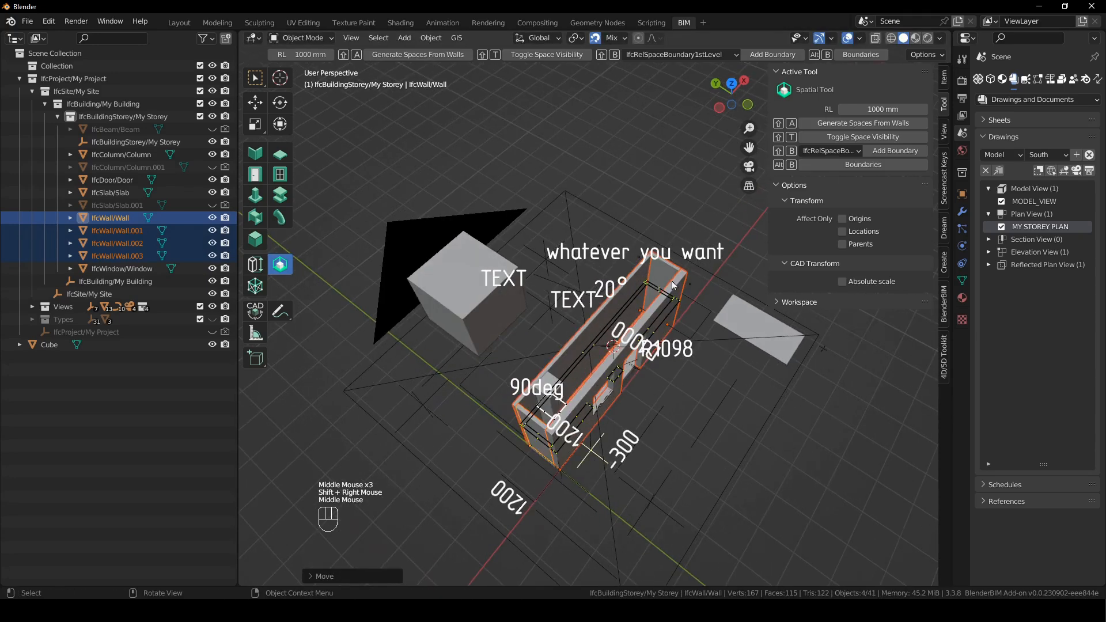
pyautogui.click(665, 184)
pyautogui.moveTo(668, 185); pyautogui.dragTo(689, 244, button='middle')
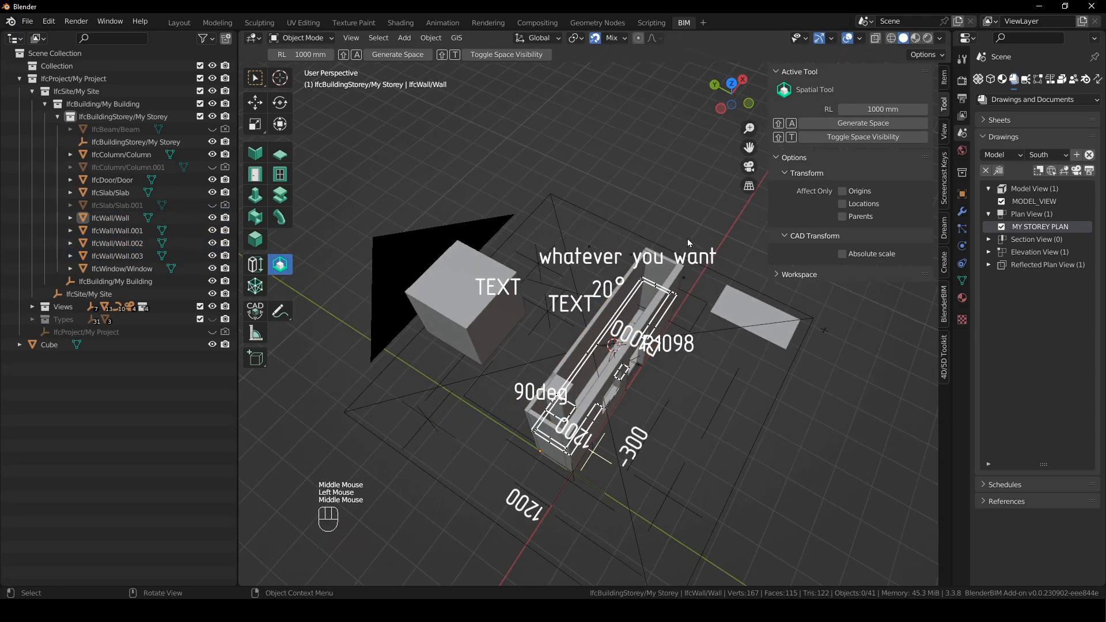
pyautogui.click(857, 131)
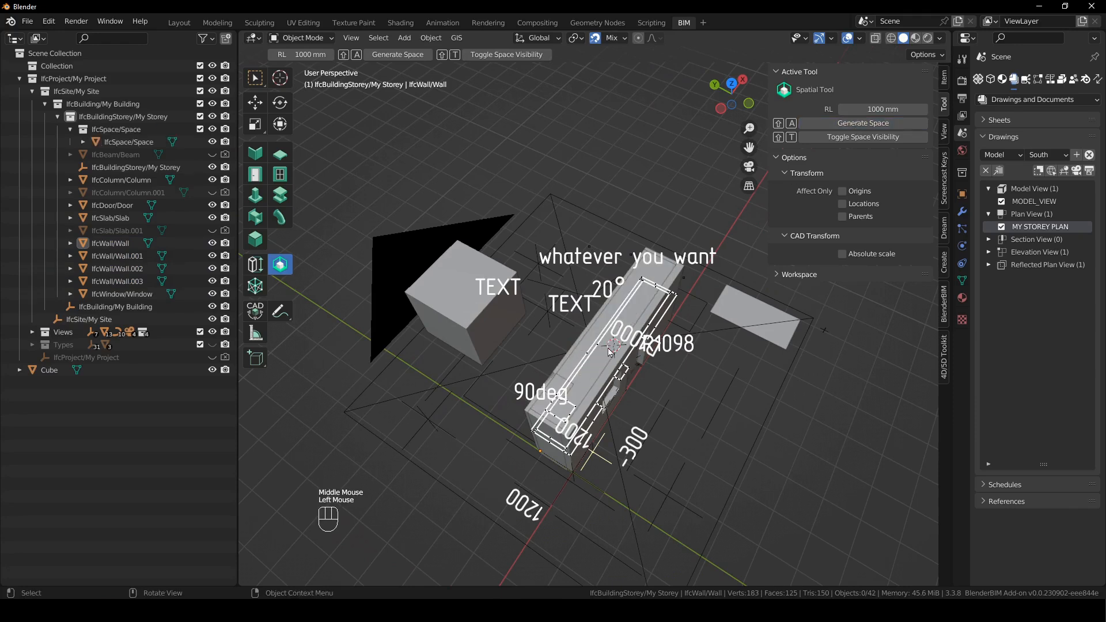
# Select the generated space and examine its outline against the enclosing walls and column from above.
pyautogui.moveTo(633, 322); pyautogui.dragTo(574, 340, button='middle')
pyautogui.moveTo(621, 390); pyautogui.dragTo(562, 433, button='middle')
pyautogui.click(599, 347)
pyautogui.scroll(2, 599, 347)
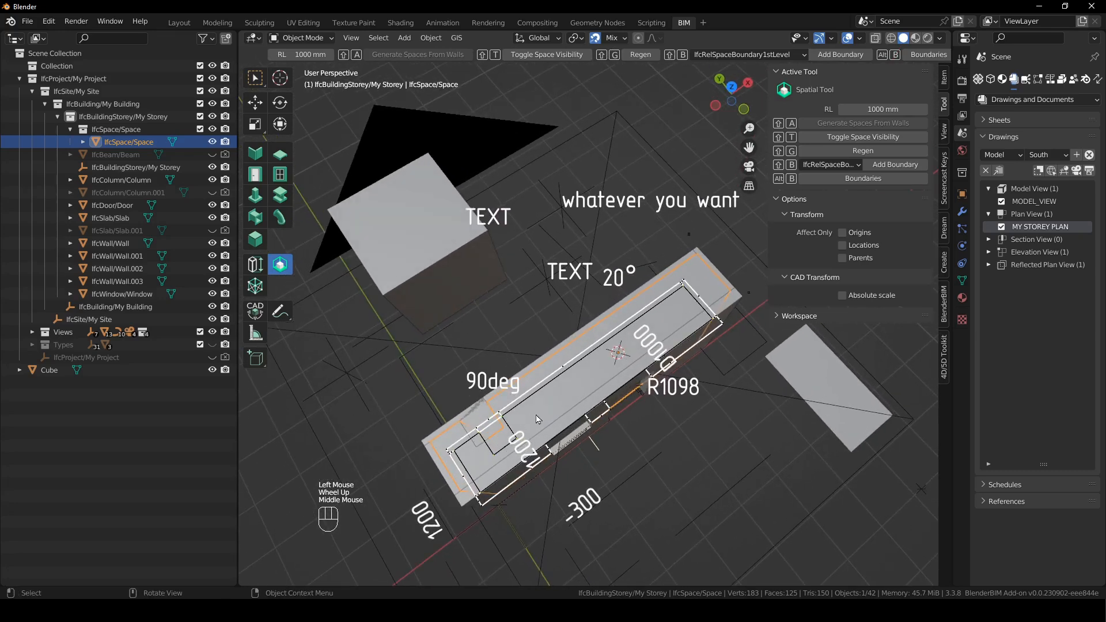
pyautogui.press('KP_7')
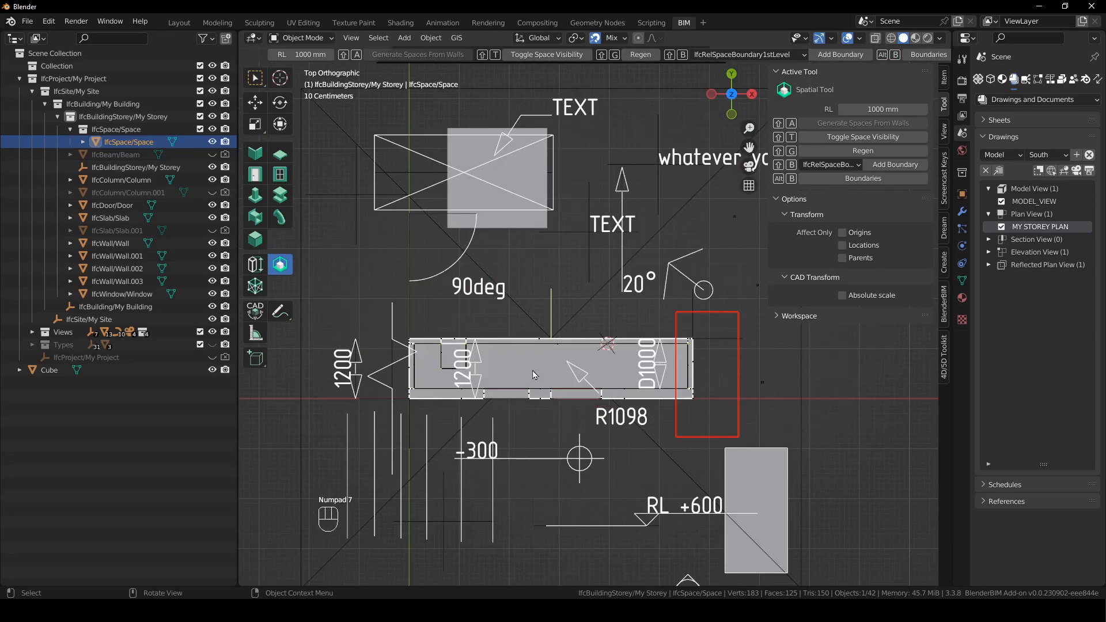
pyautogui.scroll(2, 536, 415)
pyautogui.click(475, 419)
pyautogui.keyDown('shift'); pyautogui.moveTo(475, 420); pyautogui.dragTo(729, 378, button='middle'); pyautogui.keyUp('shift')
pyautogui.scroll(-2, 564, 428)
# Move the space up along the global Z axis until it clears the walls, and regenerate it.
pyautogui.press('g')
pyautogui.press('z')
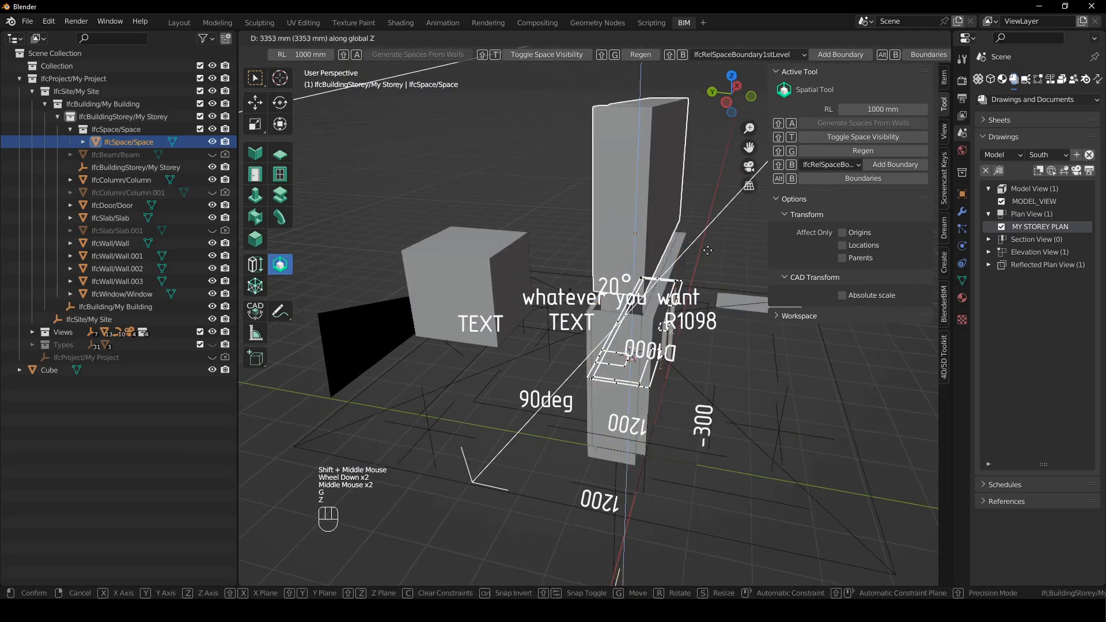
pyautogui.click(677, 337)
pyautogui.moveTo(677, 337); pyautogui.dragTo(710, 238, button='middle')
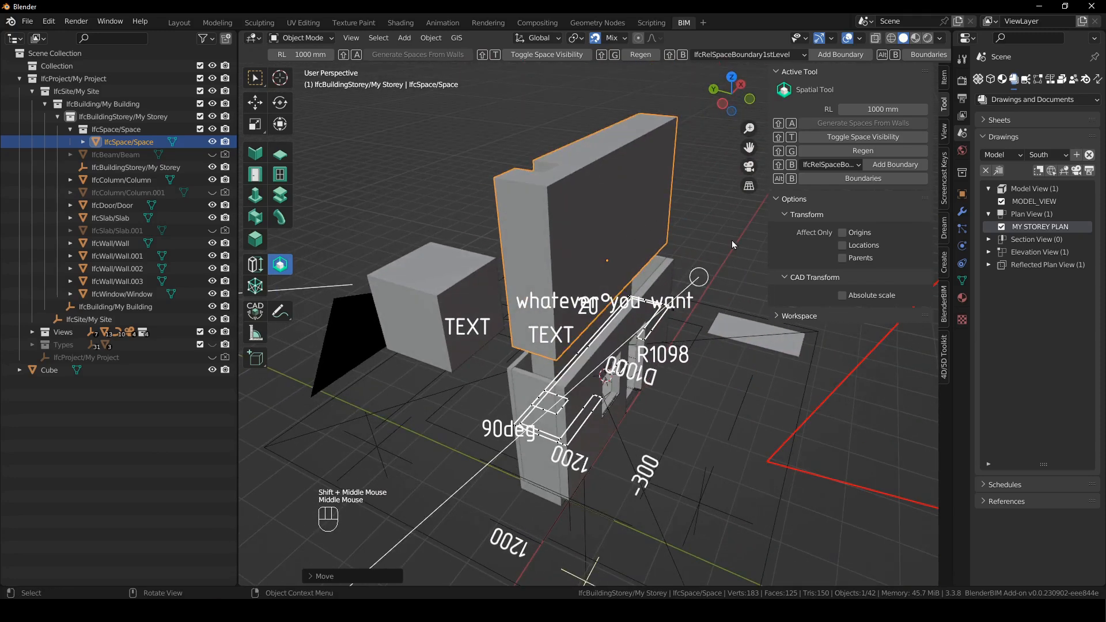
pyautogui.hotkey('shift', 'g')
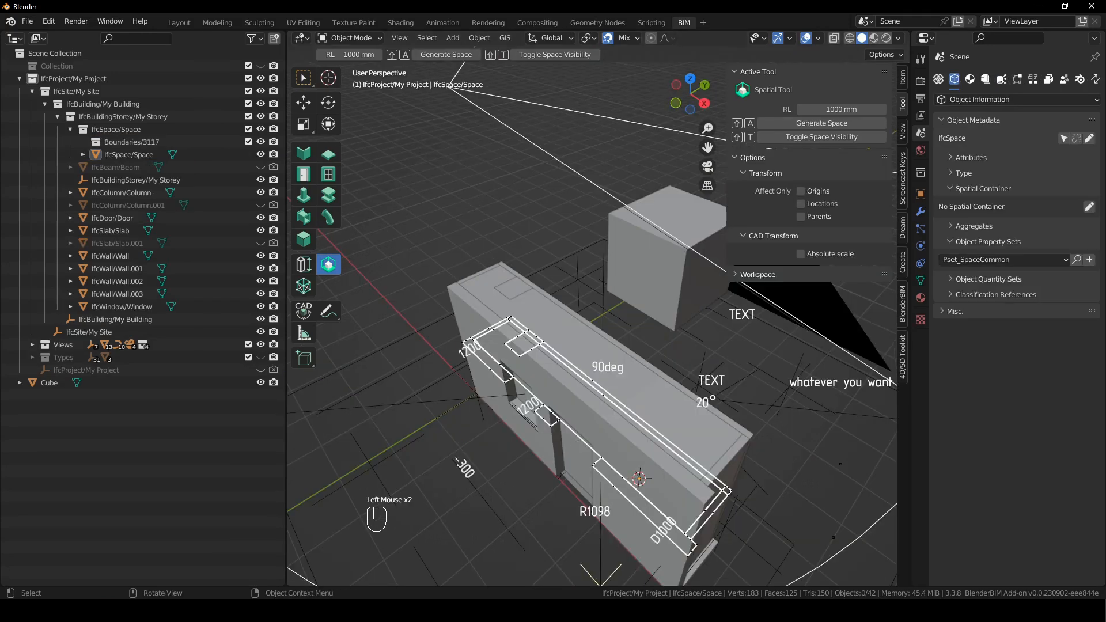
# Switch to the BlenderBIM release notes in Chrome and highlight the paragraph on generating 2D body or annotation representations.
pyautogui.hotkey('alt', 'Tab')
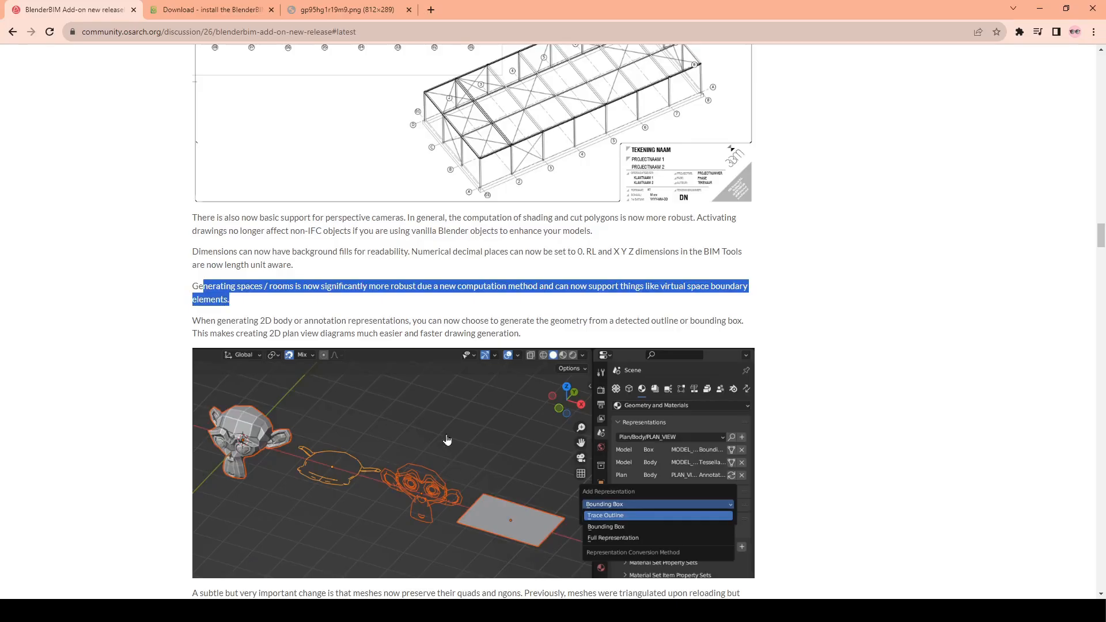
pyautogui.scroll(-1, 277, 227)
pyautogui.moveTo(254, 206)
pyautogui.mouseDown()
pyautogui.moveTo(439, 206)
pyautogui.moveTo(524, 221)
pyautogui.mouseUp()
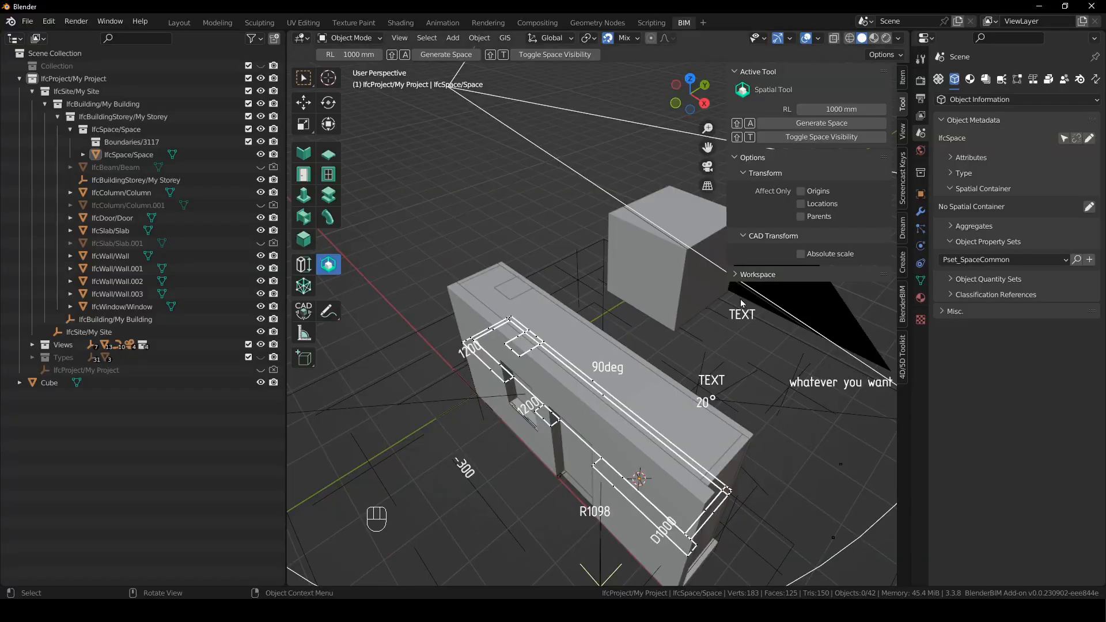
# Switch back to Blender and activate the full 3D model from the drawings settings in place of the storey plan drawing.
pyautogui.scroll(-2, 576, 374)
pyautogui.keyDown('shift'); pyautogui.scroll(-1, 587, 377); pyautogui.keyUp('shift')
pyautogui.keyDown('shift'); pyautogui.moveTo(587, 377); pyautogui.dragTo(721, 376, button='middle'); pyautogui.keyUp('shift')
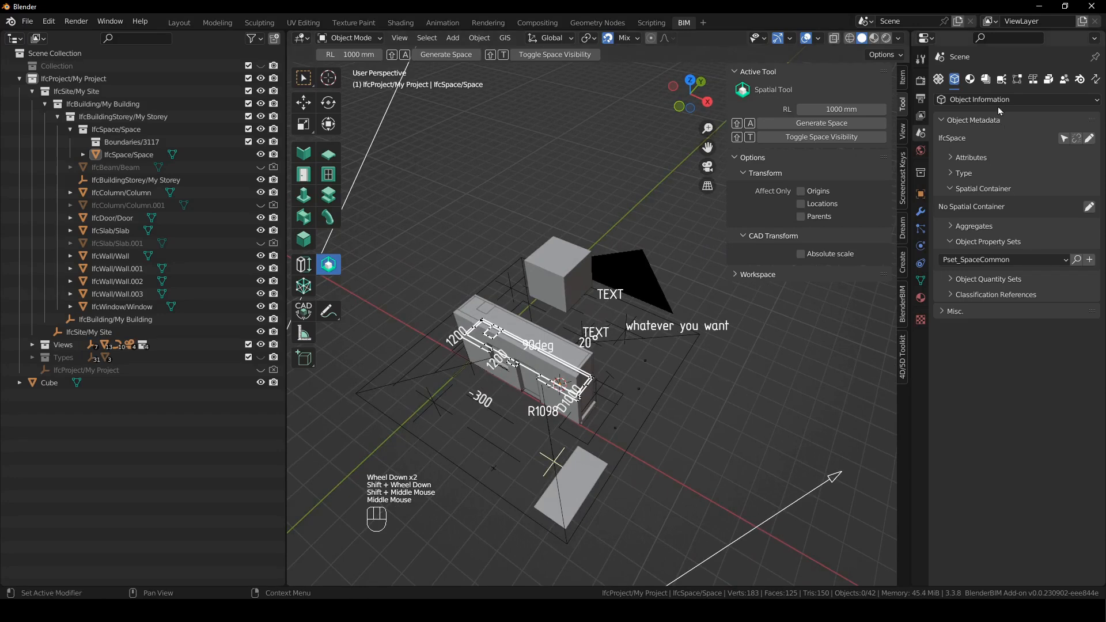
pyautogui.click(984, 81)
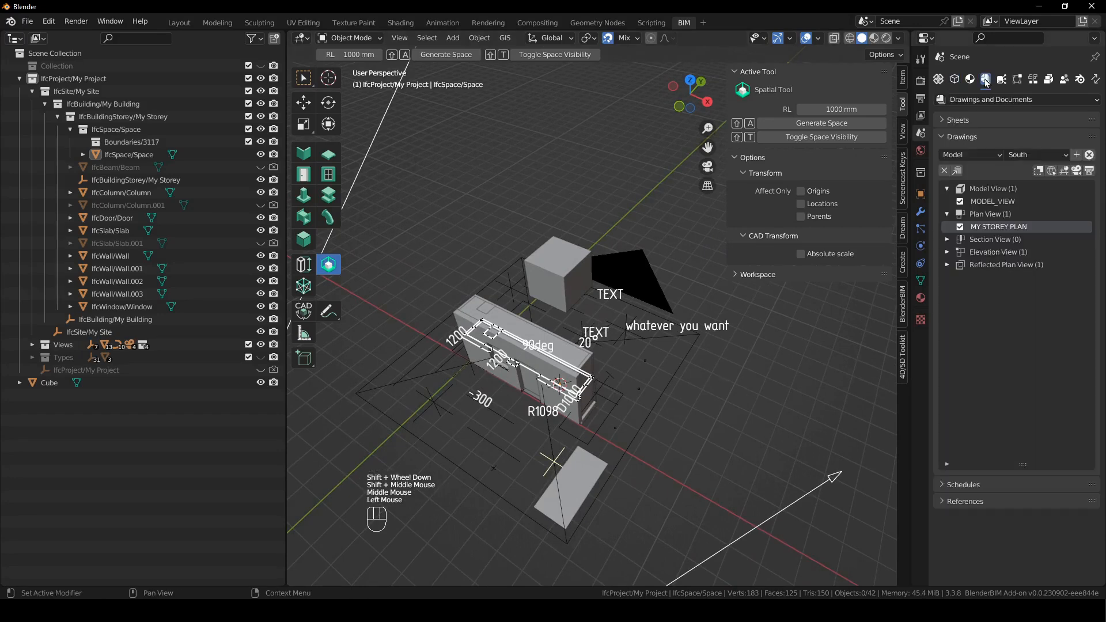
pyautogui.click(1069, 174)
pyautogui.click(779, 425)
pyautogui.scroll(-3, 735, 430)
pyautogui.scroll(2, 727, 396)
pyautogui.moveTo(735, 430); pyautogui.dragTo(697, 374, button='middle')
pyautogui.scroll(1, 696, 374)
pyautogui.keyDown('shift'); pyautogui.moveTo(585, 363); pyautogui.dragTo(673, 367, button='middle'); pyautogui.keyUp('shift')
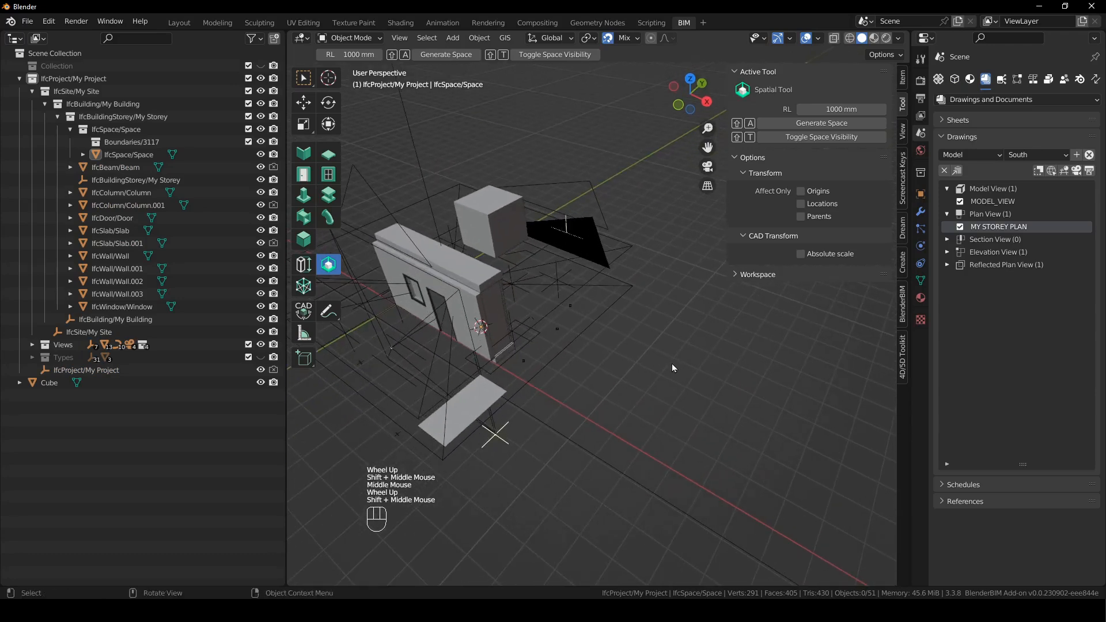
# Place the 3D cursor on empty ground beside the building and add a Monkey mesh there.
pyautogui.keyDown('shift'); pyautogui.moveTo(617, 413); pyautogui.dragTo(618, 405, button='right'); pyautogui.keyUp('shift')
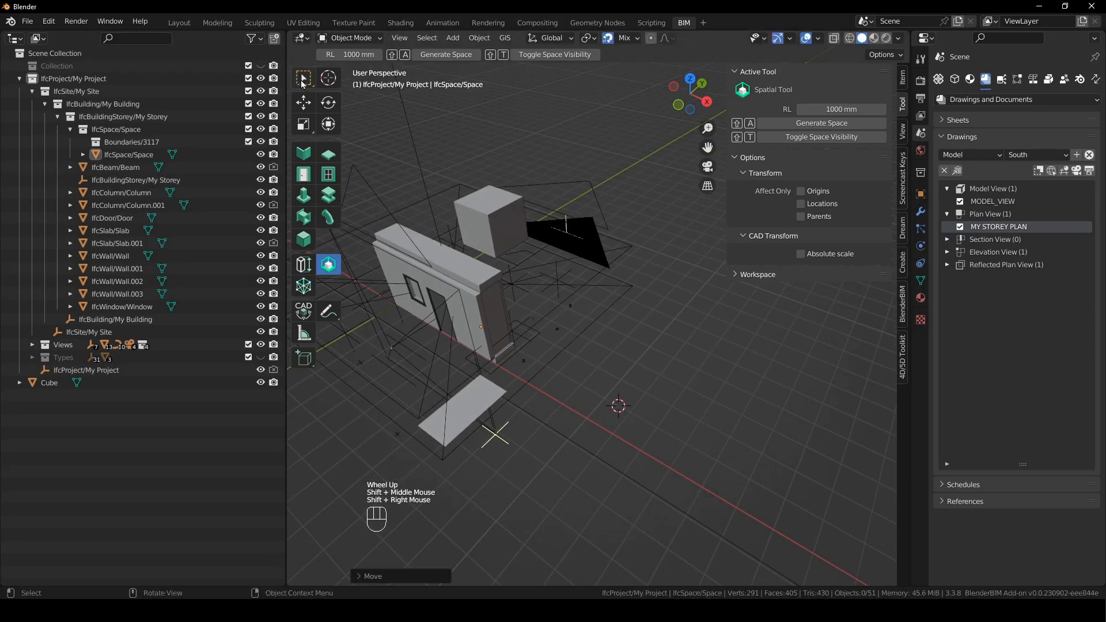
pyautogui.click(304, 78)
pyautogui.hotkey('shift', 'a')
pyautogui.moveTo(713, 312)
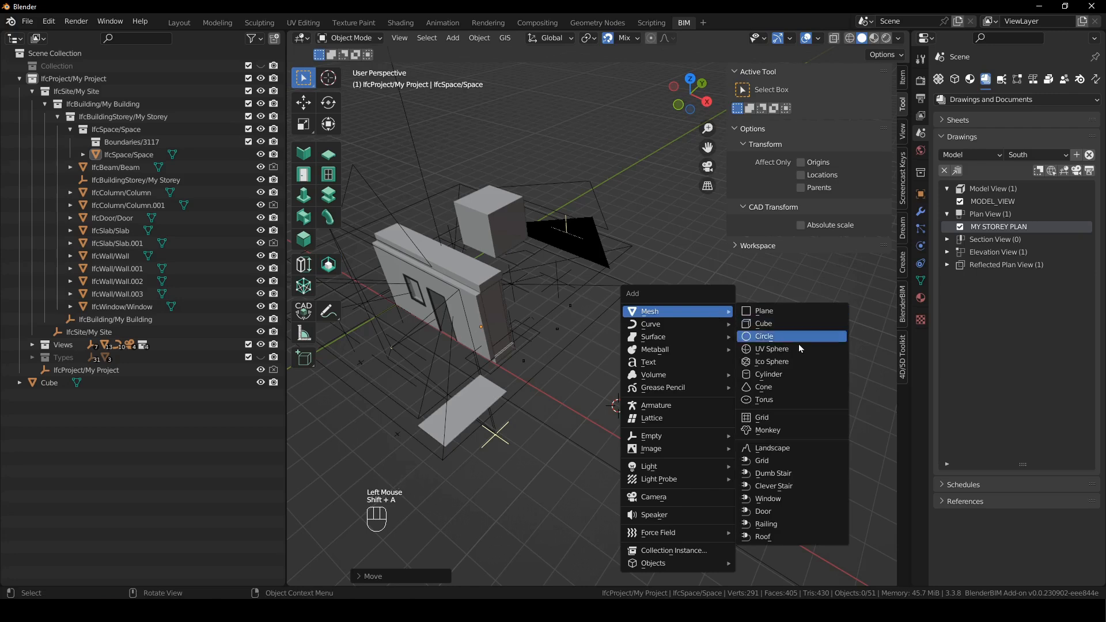
pyautogui.click(775, 433)
# Raise the monkey along the Z axis so that it floats above the ground plane.
pyautogui.moveTo(720, 420); pyautogui.dragTo(578, 312, button='middle')
pyautogui.press('g')
pyautogui.press('z')
pyautogui.click(470, 288)
pyautogui.press('g')
pyautogui.press('z')
pyautogui.click(521, 291)
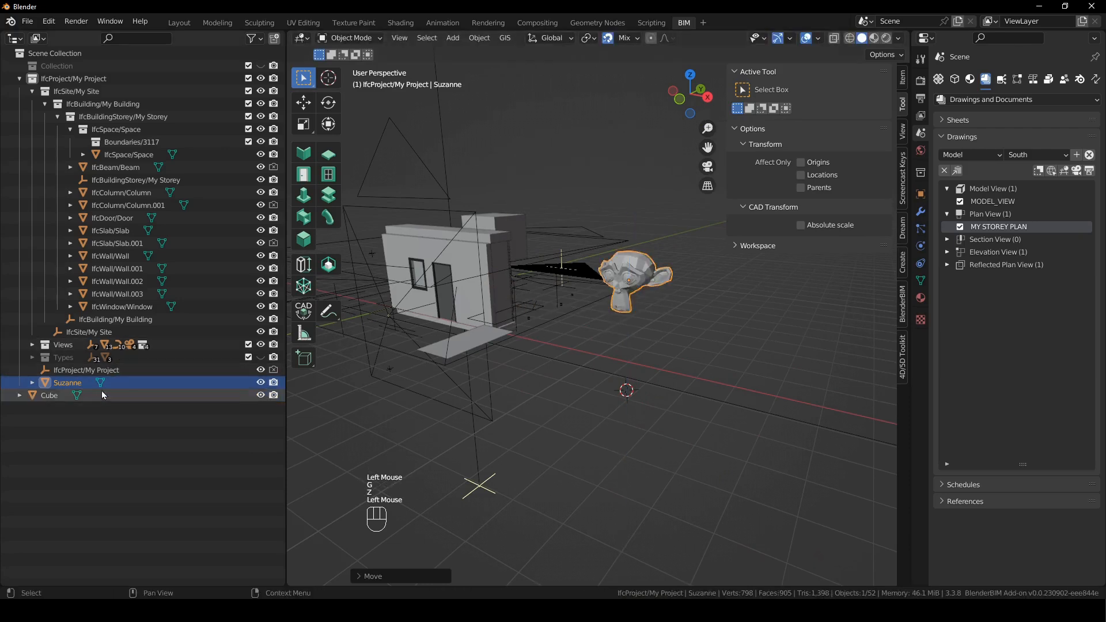
# Move the monkey into the IfcBuildingStorey/My Storey collection in the project hierarchy.
pyautogui.moveTo(77, 385); pyautogui.dragTo(148, 117)
pyautogui.keyDown('shift'); pyautogui.moveTo(648, 337); pyautogui.dragTo(691, 466, button='middle'); pyautogui.keyUp('shift')
pyautogui.scroll(3, 732, 357)
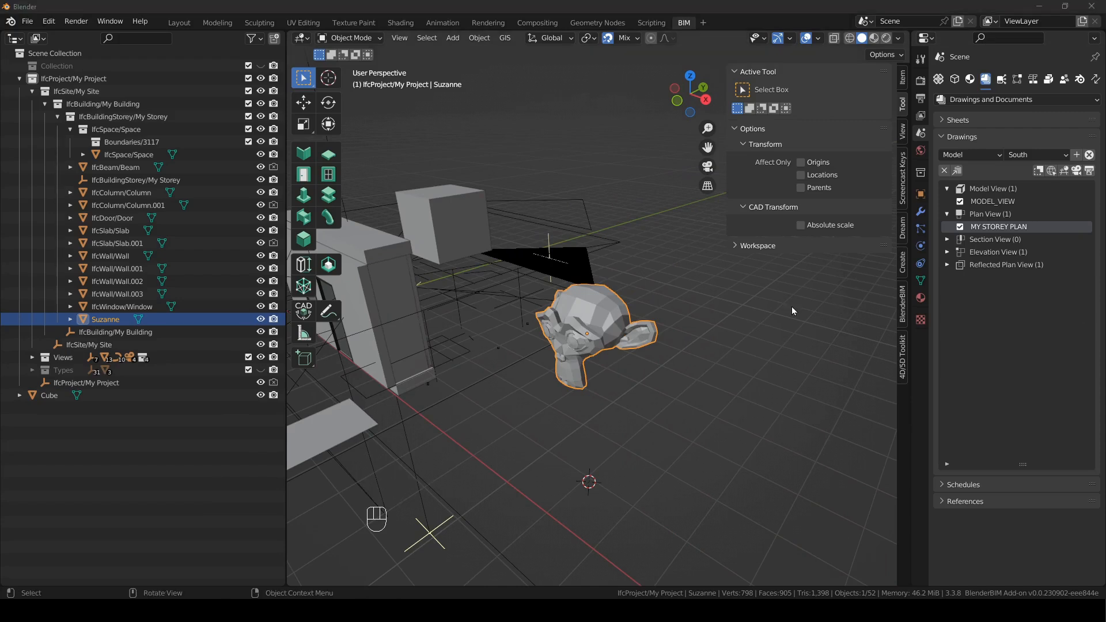
# Assign the monkey the IfcElement class IfcBuildingElementProxy with predefined type COMPLEX and context Model/Body/MODEL_VIEW.
pyautogui.click(954, 81)
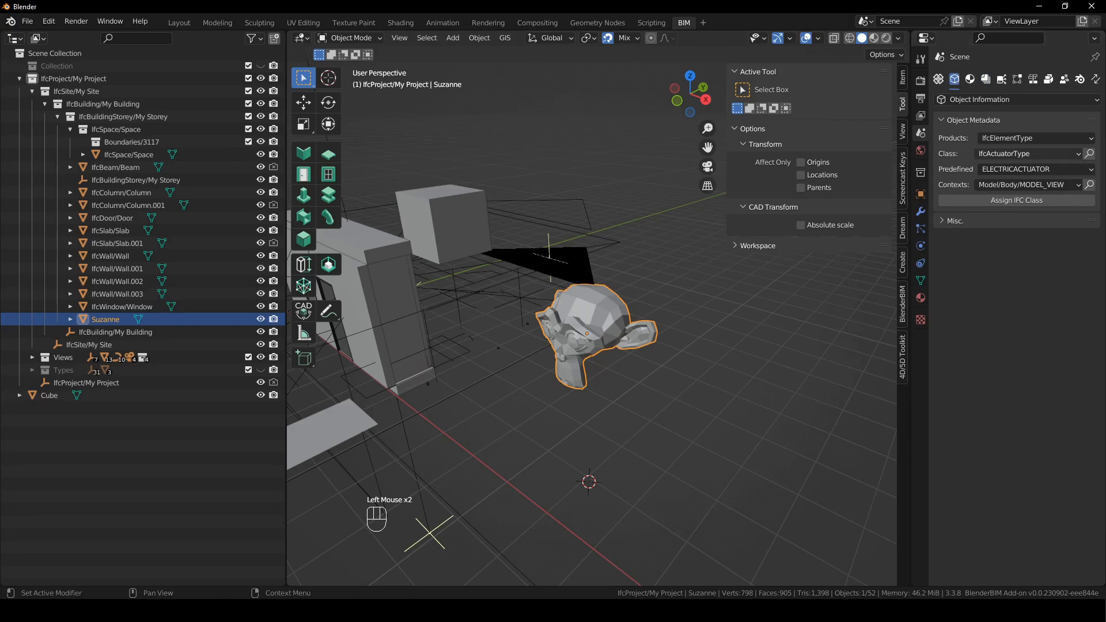
pyautogui.hotkey('ctrl', 'z')
pyautogui.click(1064, 138)
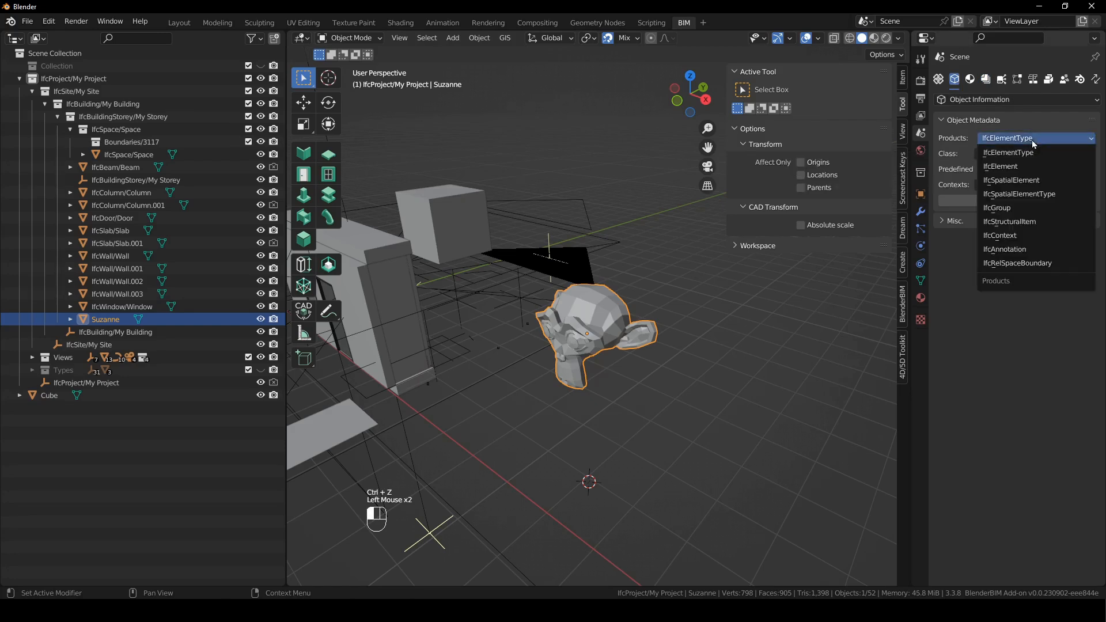
pyautogui.click(1051, 165)
pyautogui.click(1026, 154)
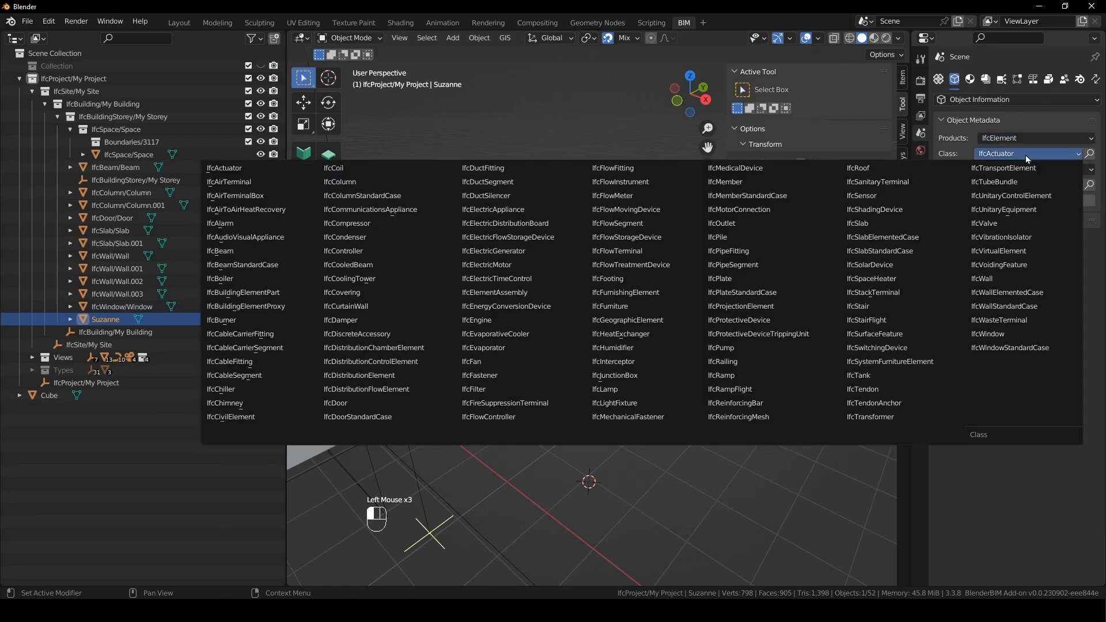
pyautogui.click(236, 306)
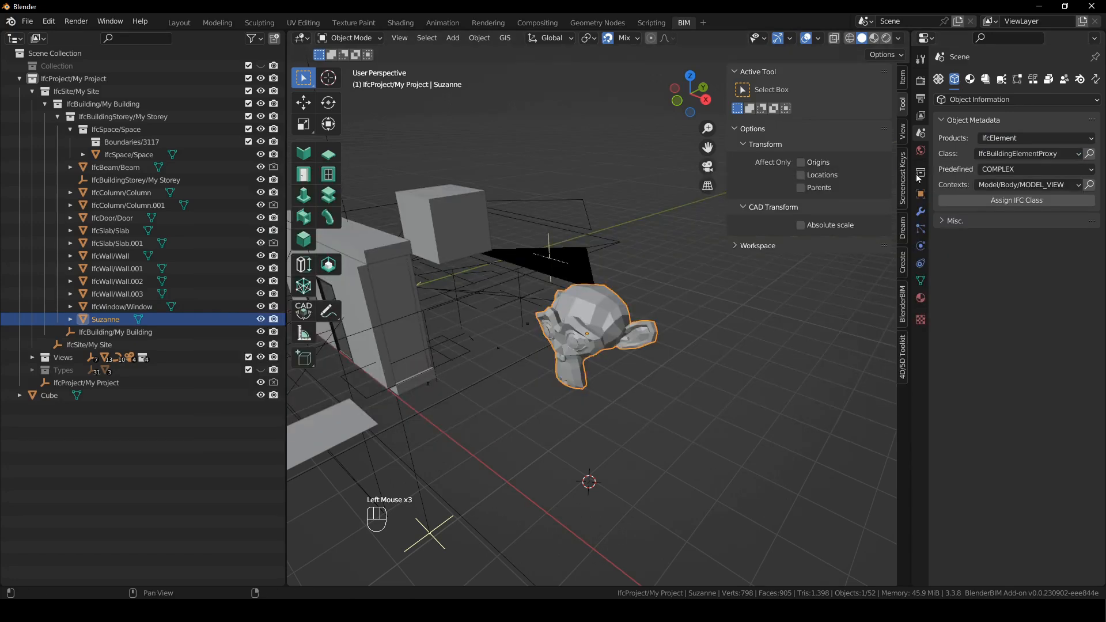
pyautogui.click(1054, 201)
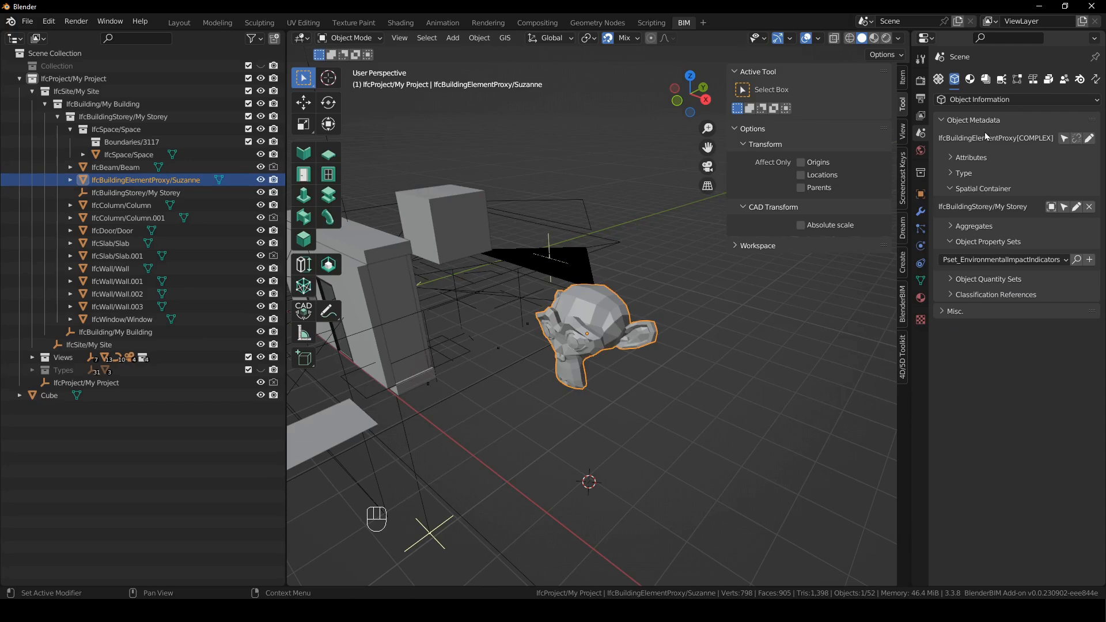
# Display the monkey's geometry representations, with the material settings and representation utilities collapsed.
pyautogui.click(970, 81)
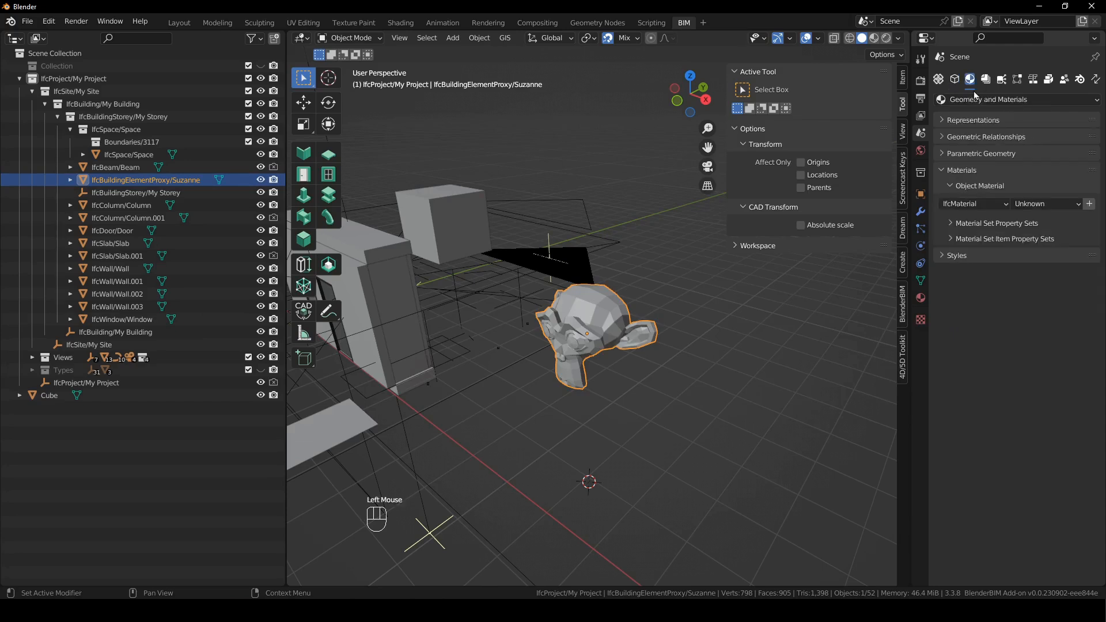
pyautogui.click(971, 170)
pyautogui.click(1016, 120)
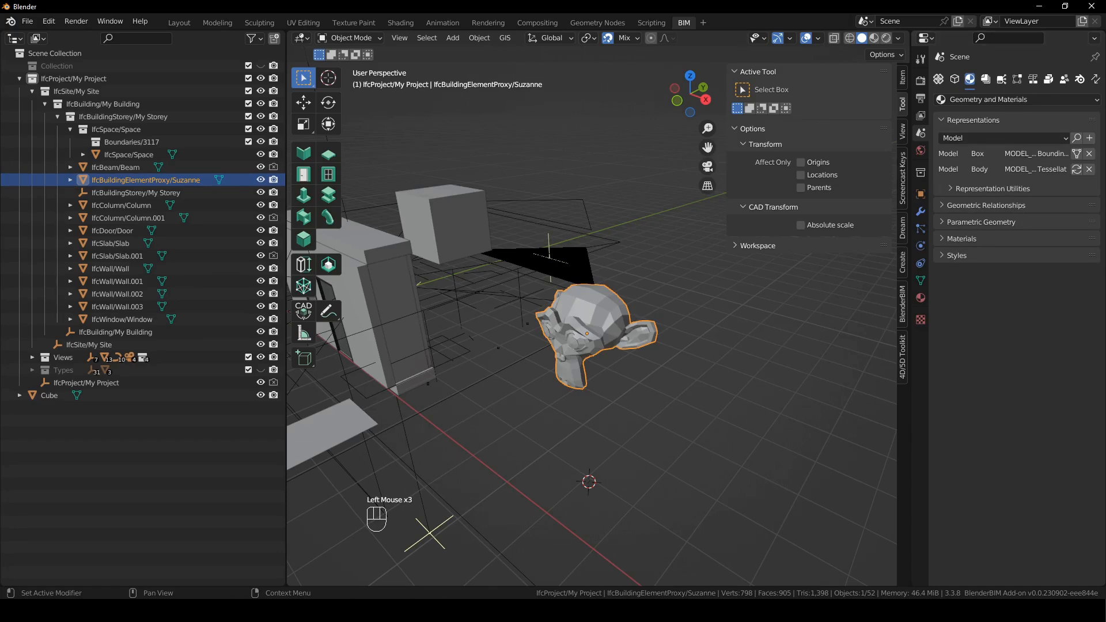
pyautogui.click(979, 188)
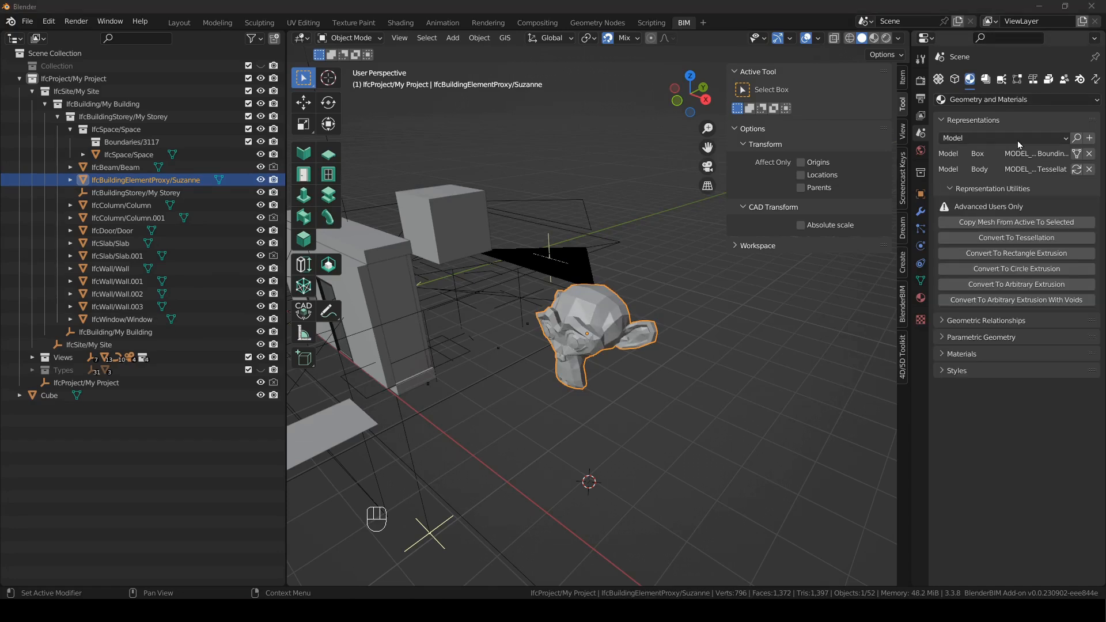
pyautogui.click(981, 187)
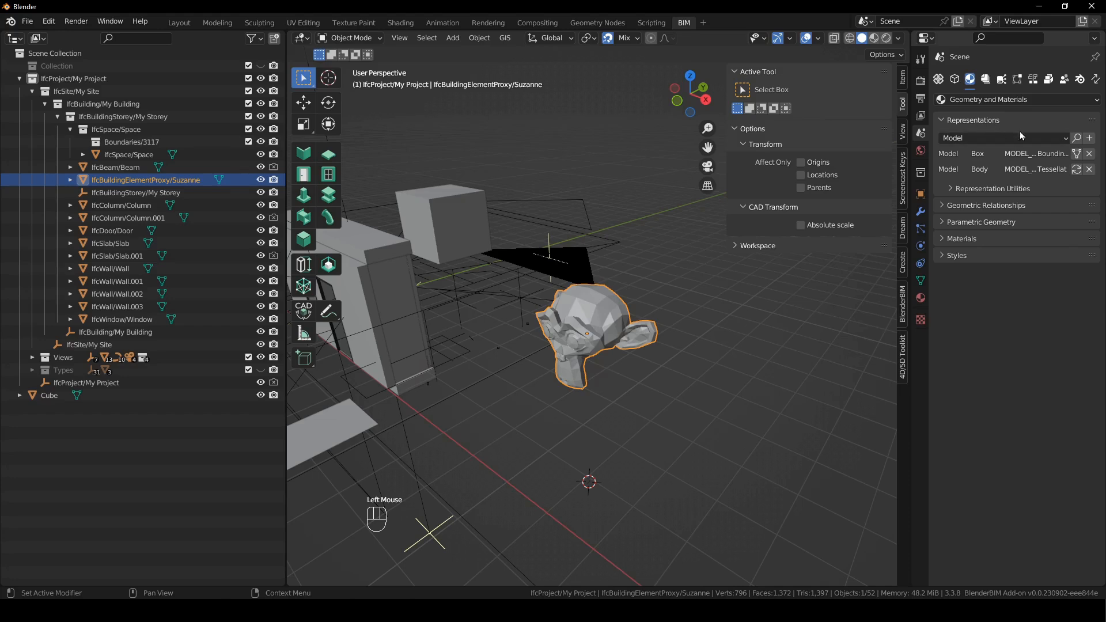
# Add a Plan/Annotation/PLAN_VIEW representation to the monkey using the Trace Outline conversion method.
pyautogui.click(1047, 140)
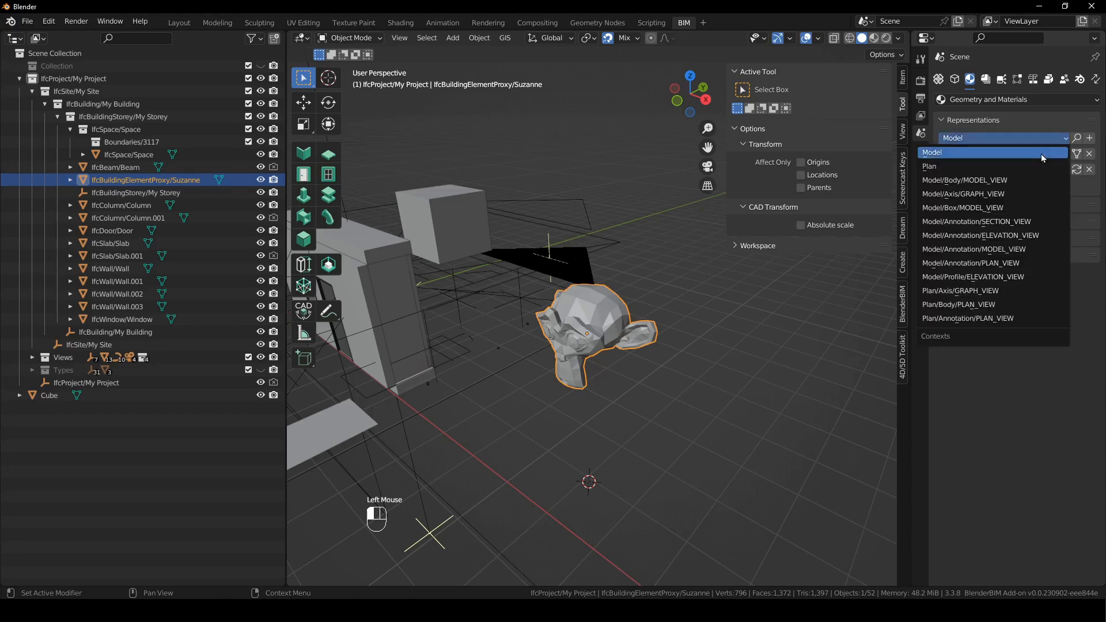
pyautogui.click(1015, 319)
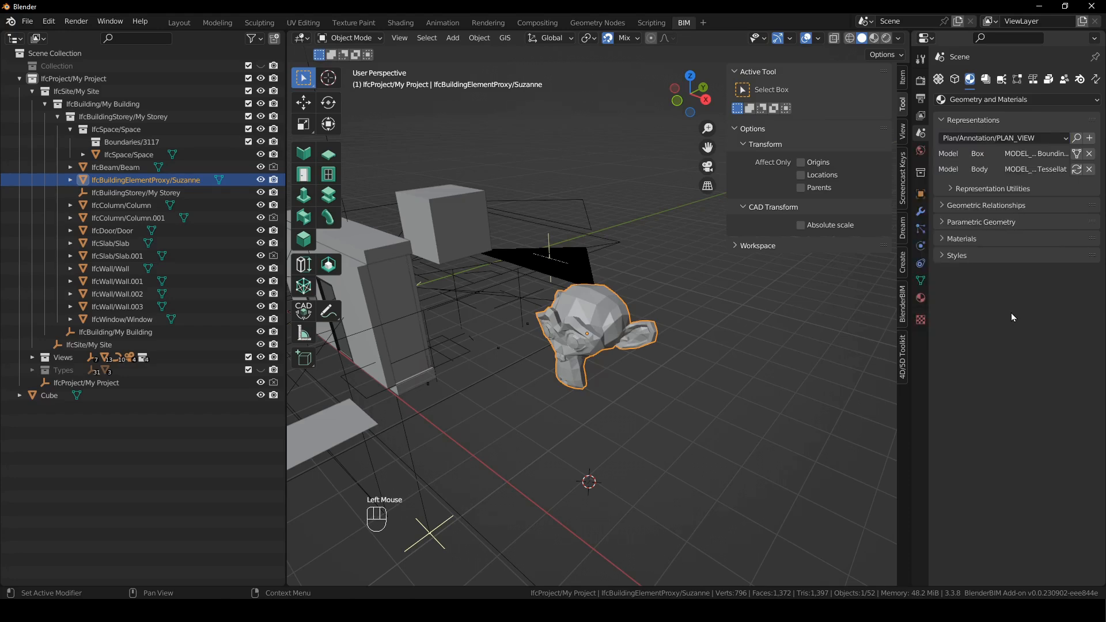
pyautogui.click(1090, 138)
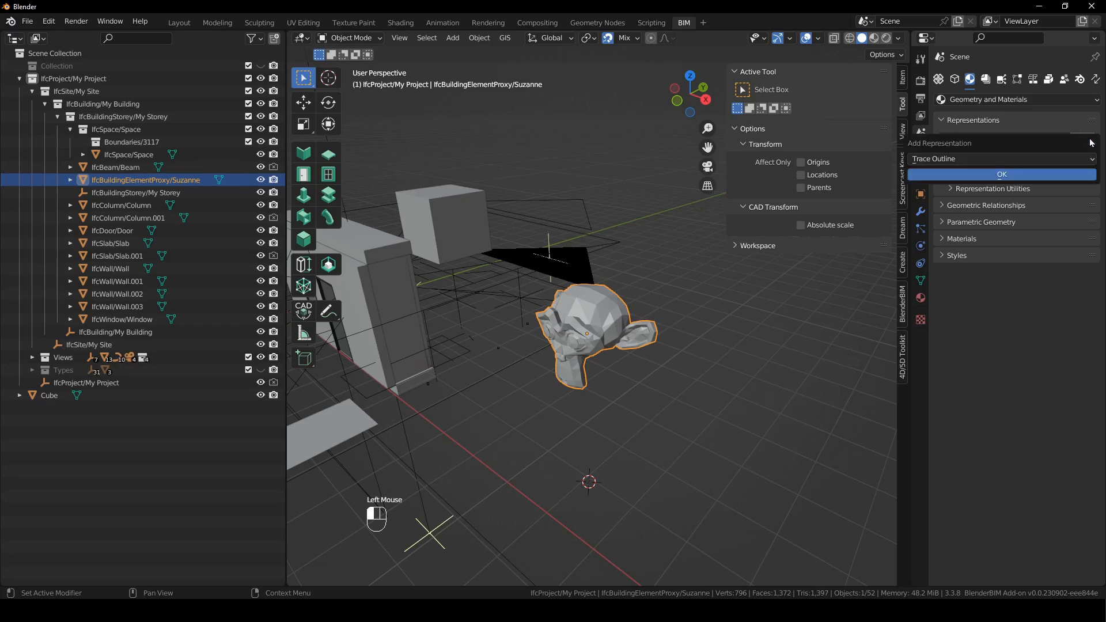
pyautogui.click(957, 159)
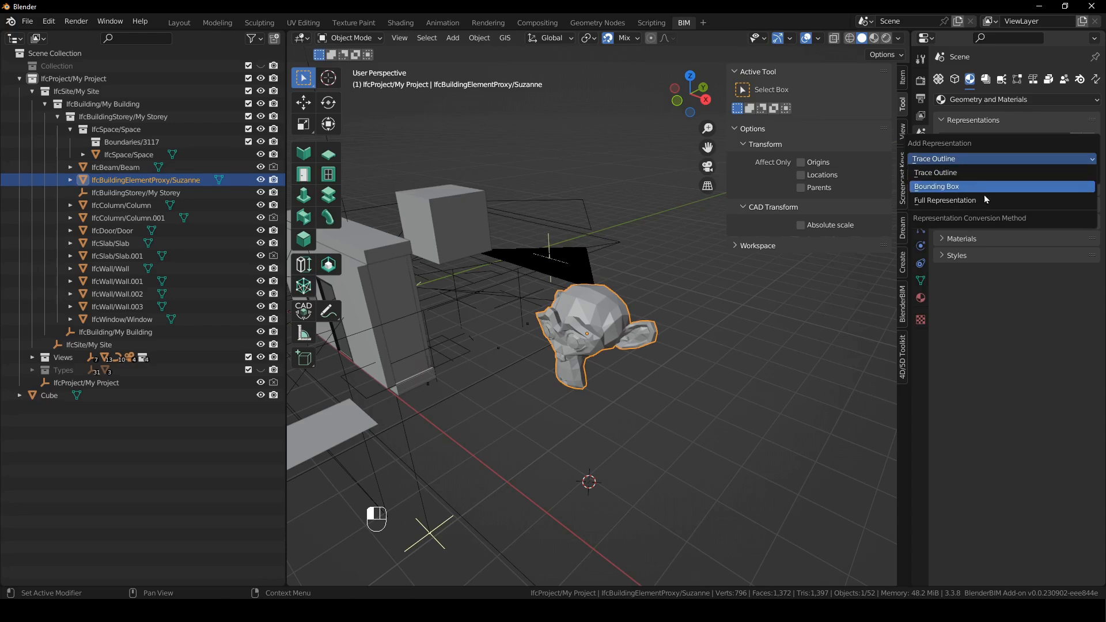
pyautogui.click(986, 200)
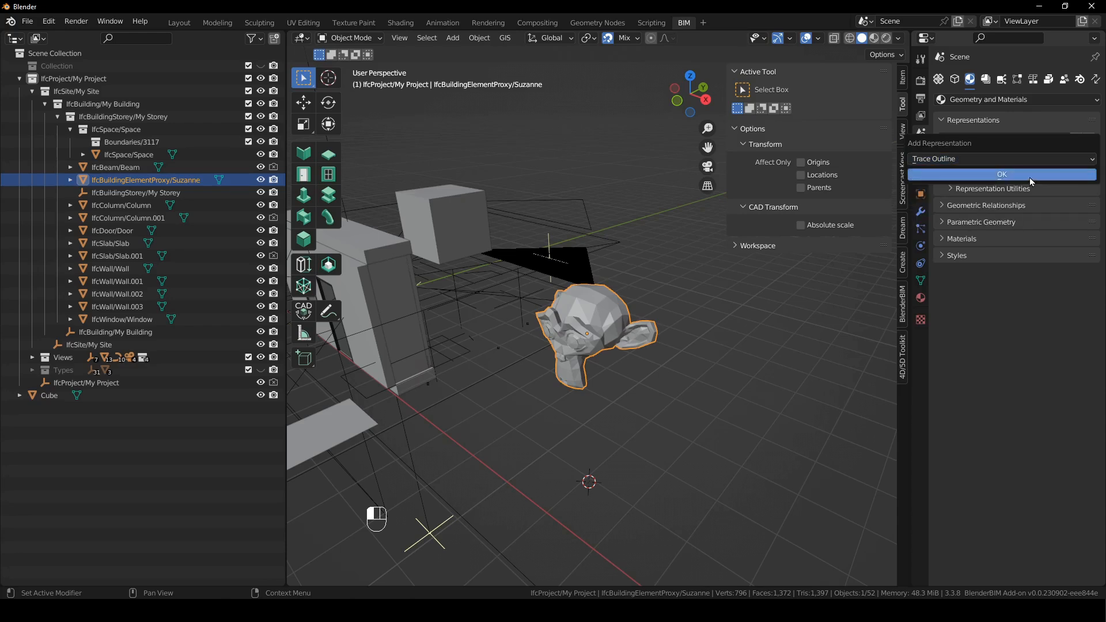
pyautogui.click(1029, 178)
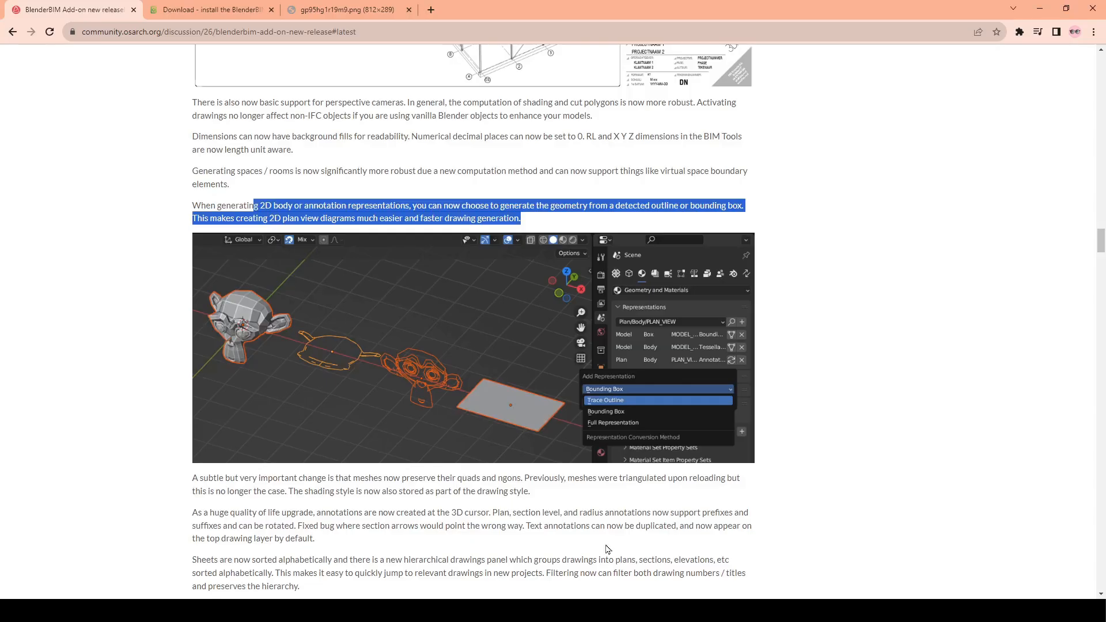
# Return to the release notes in Chrome and highlight the paragraph on meshes preserving their quads and ngons.
pyautogui.scroll(-5, 473, 317)
pyautogui.moveTo(192, 305)
pyautogui.mouseDown()
pyautogui.moveTo(744, 319)
pyautogui.moveTo(740, 305)
pyautogui.moveTo(323, 319)
pyautogui.moveTo(228, 340)
pyautogui.moveTo(226, 328)
pyautogui.moveTo(288, 315)
pyautogui.moveTo(529, 318)
pyautogui.mouseUp()
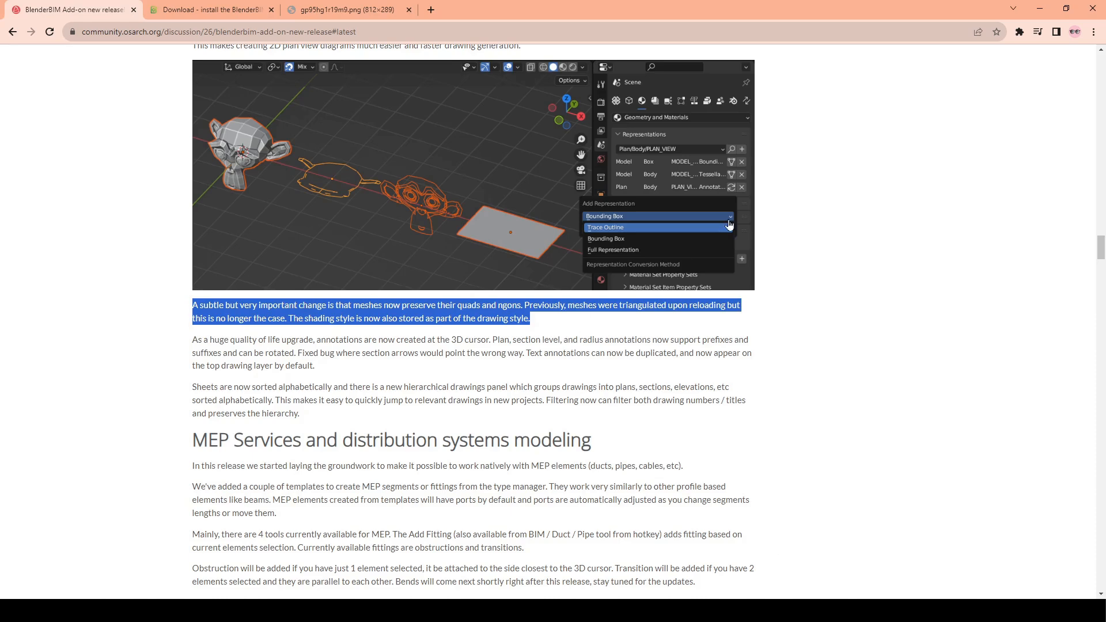
pyautogui.scroll(20, 623, 415)
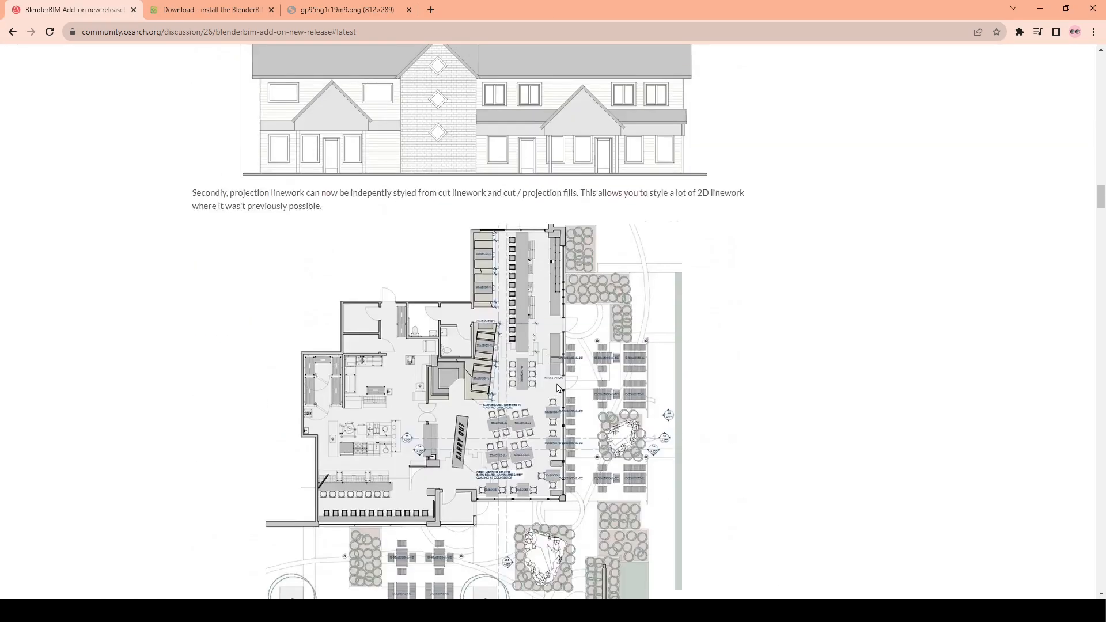
pyautogui.scroll(-20, 605, 458)
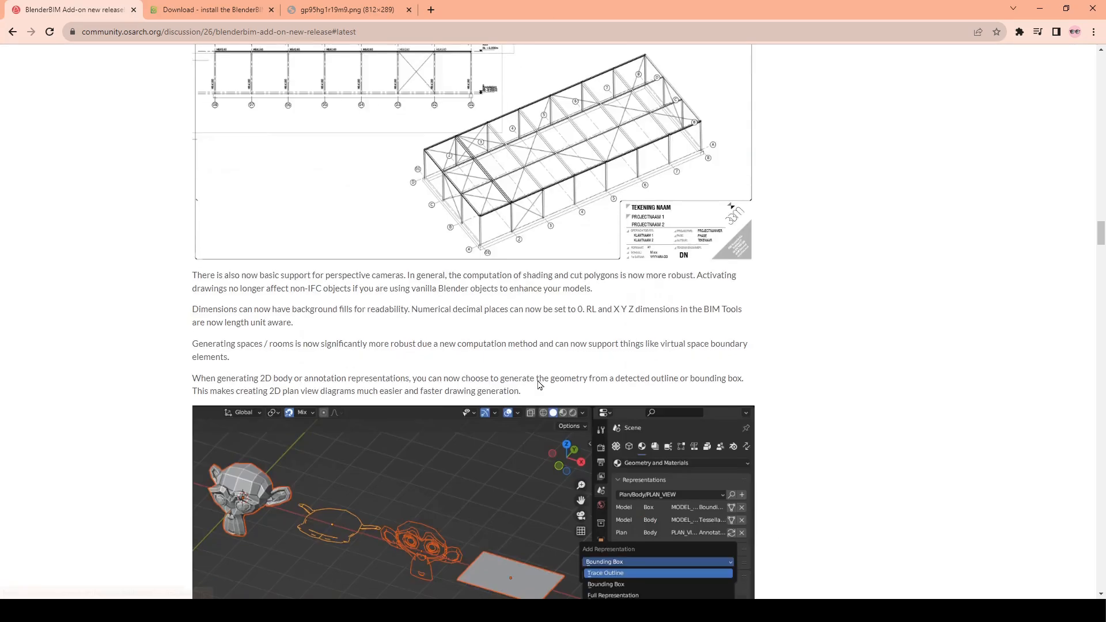
pyautogui.scroll(1, 538, 390)
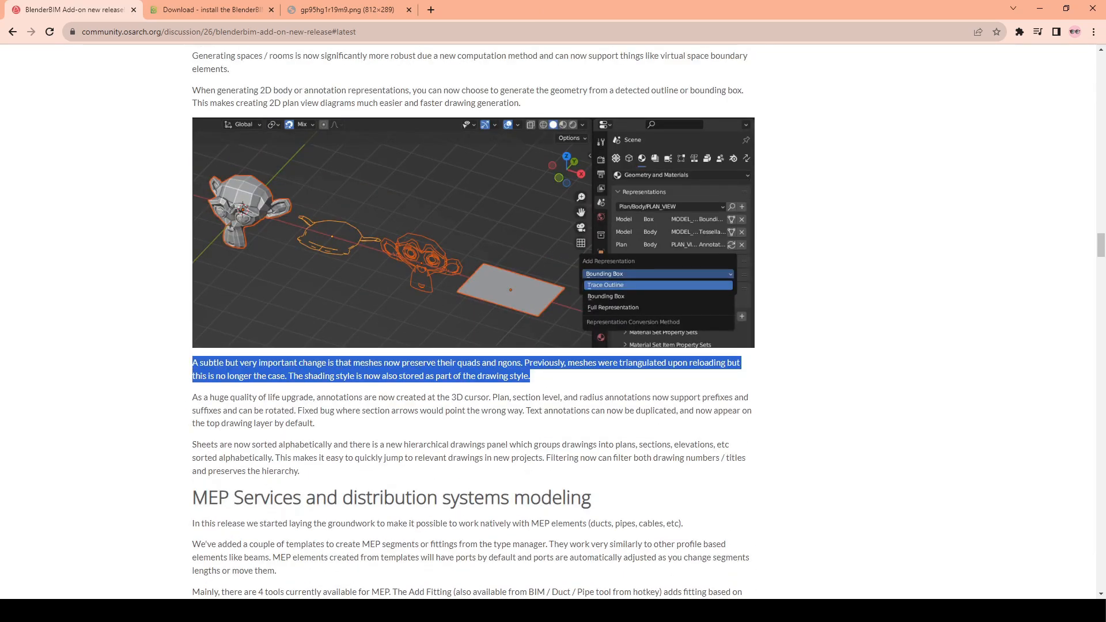
# Switch to Blender, select the MY STOREY PLAN drawing in the 3D view and show its object information.
pyautogui.moveTo(692, 611)
pyautogui.click(693, 611)
pyautogui.scroll(-2, 583, 272)
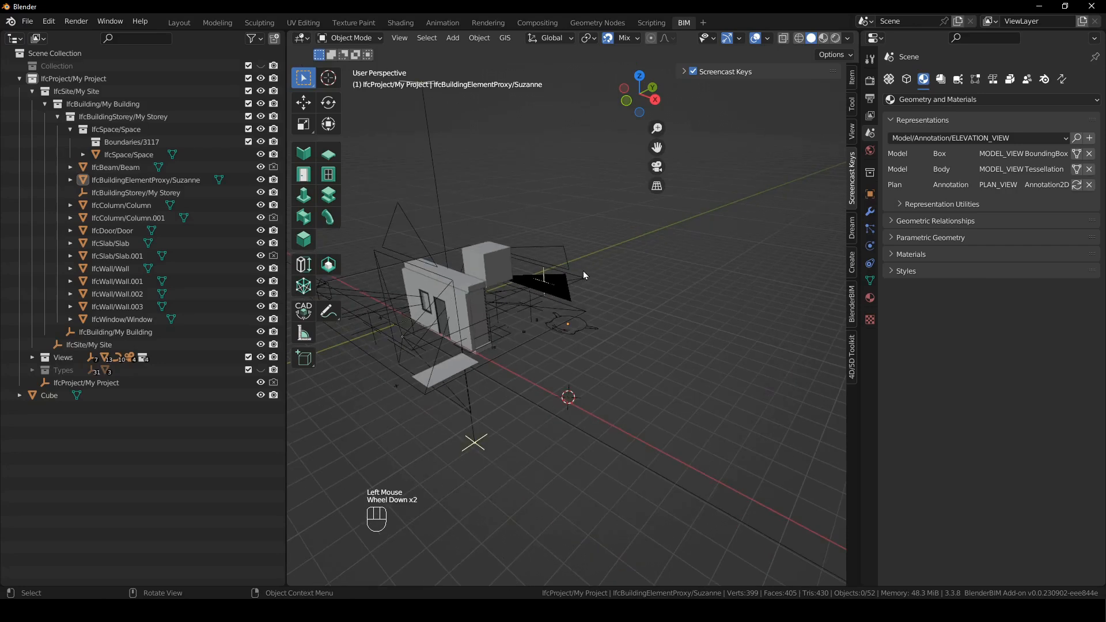
pyautogui.click(582, 275)
pyautogui.moveTo(580, 292); pyautogui.dragTo(582, 316, button='middle')
pyautogui.click(583, 314)
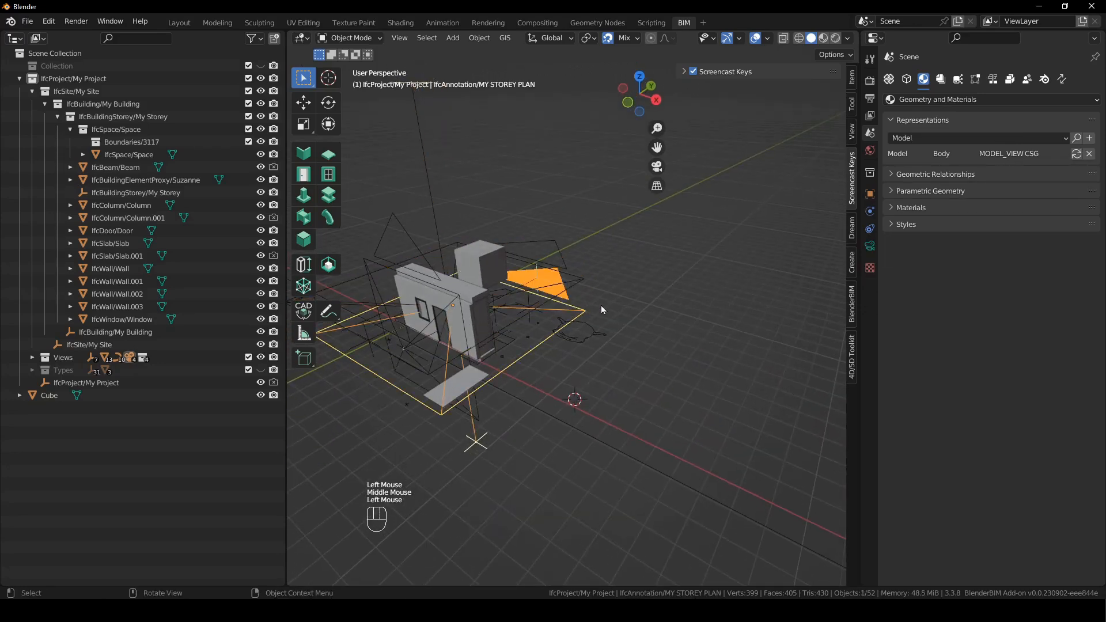
pyautogui.click(908, 80)
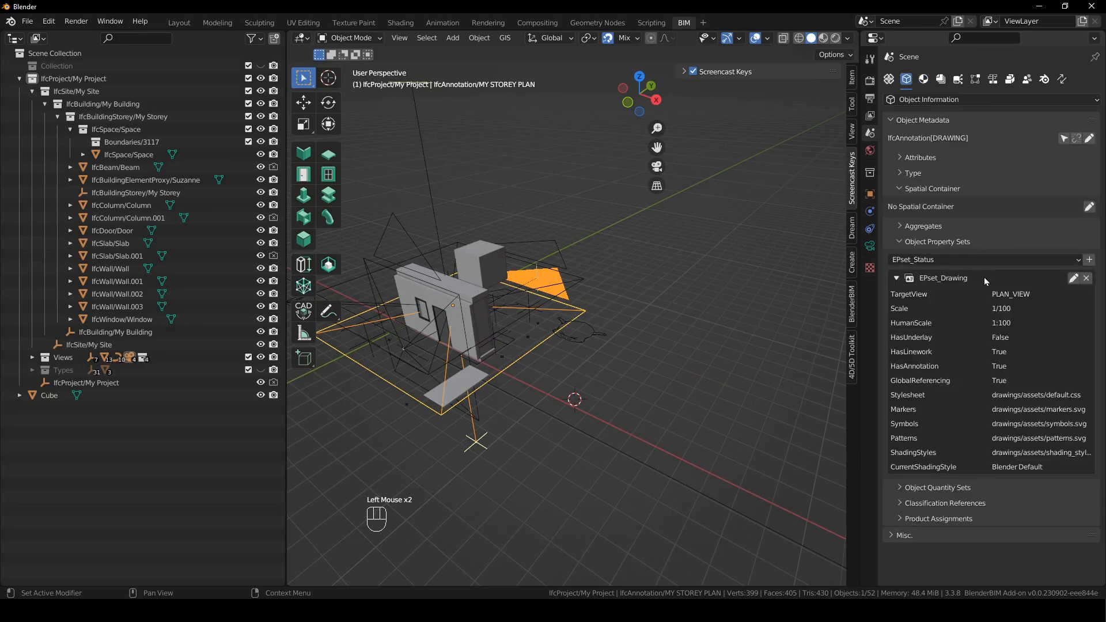
# Open the EPset_Drawing property set for editing, inspect its ShadingStyles path and save the set without changing any value.
pyautogui.click(948, 190)
pyautogui.click(1073, 256)
pyautogui.moveTo(860, 333); pyautogui.dragTo(596, 333)
pyautogui.scroll(-3, 863, 322)
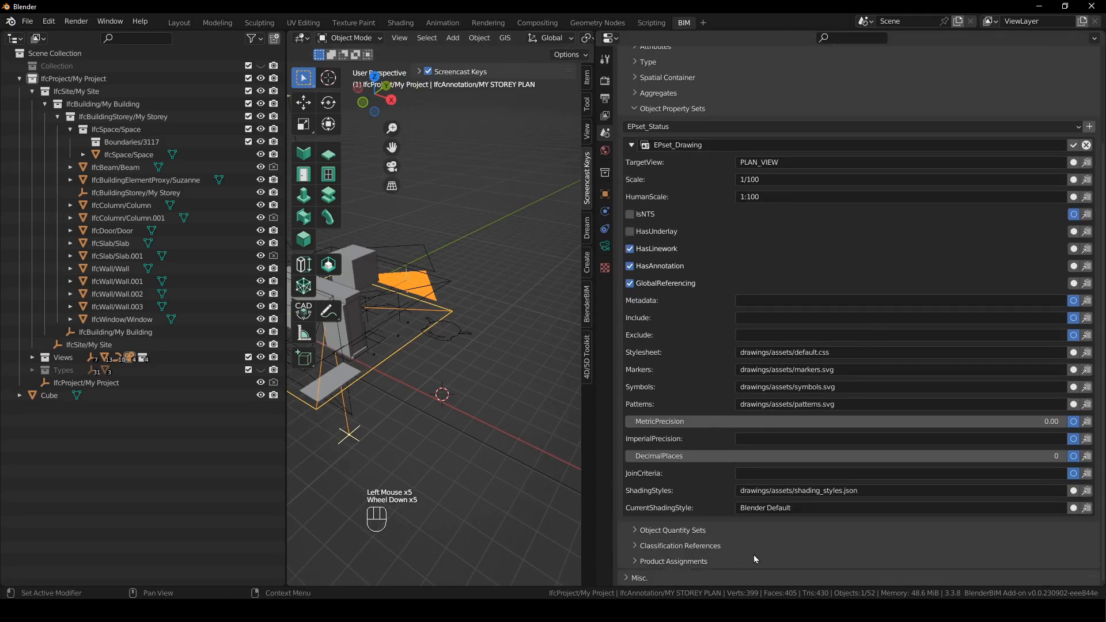
pyautogui.click(801, 483)
pyautogui.click(876, 496)
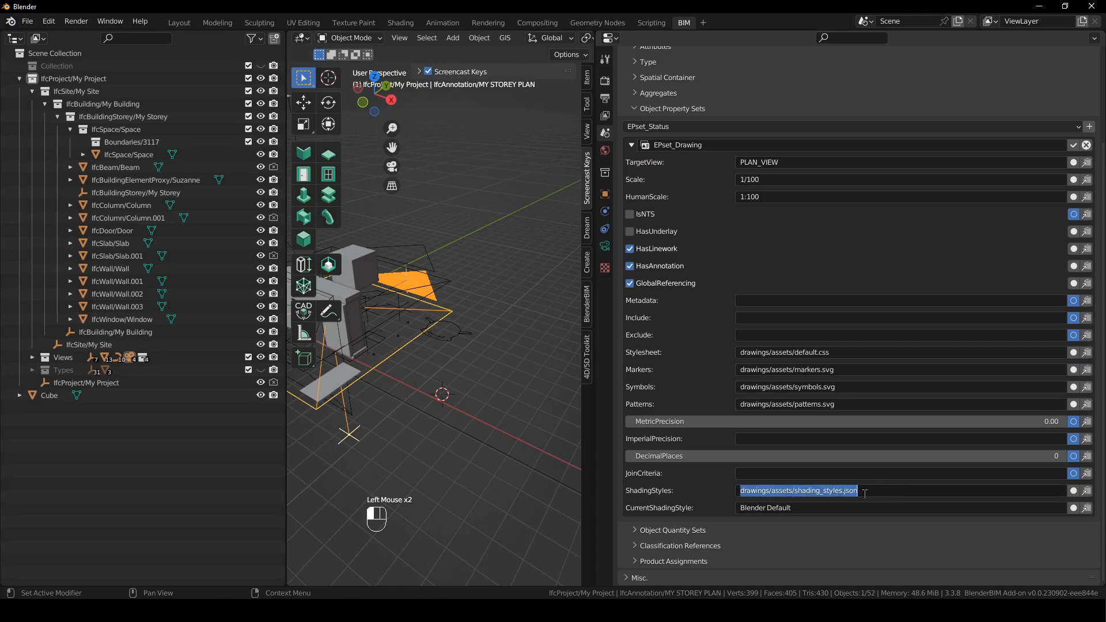
pyautogui.click(841, 250)
pyautogui.scroll(2, 840, 251)
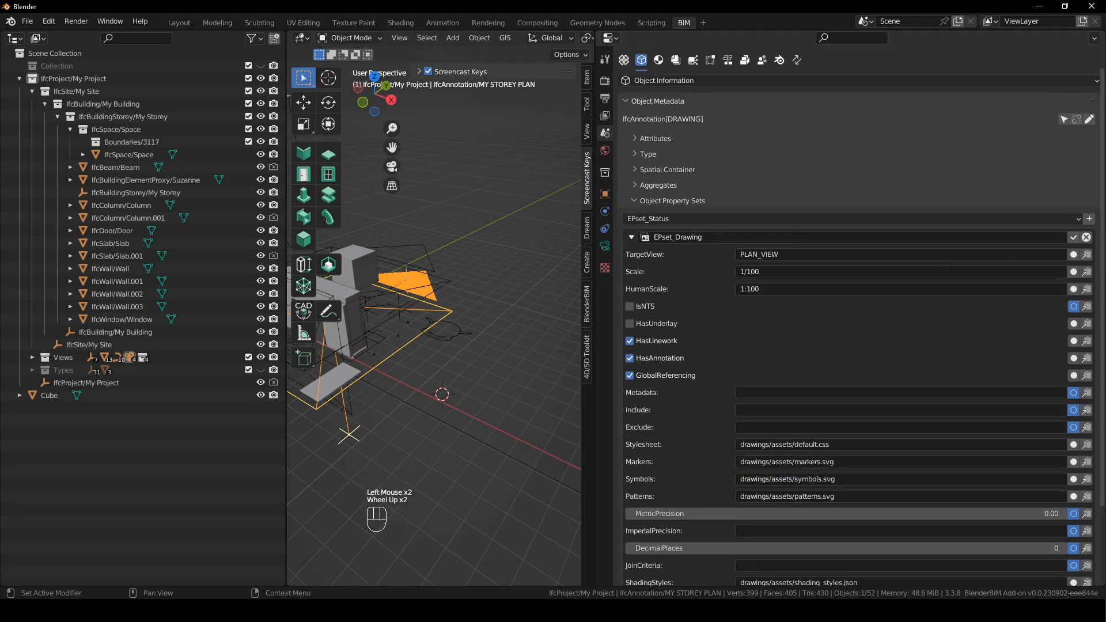
pyautogui.click(1072, 238)
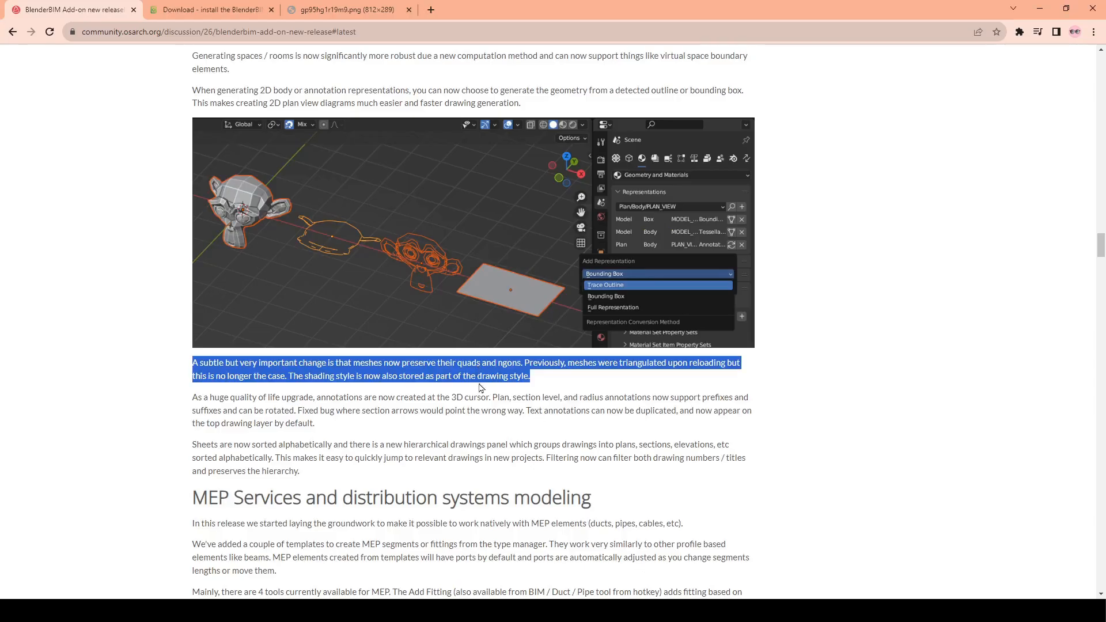
# Return to the release notes in Chrome and highlight text in the paragraph on annotations created at the 3D cursor.
pyautogui.scroll(-1, 481, 387)
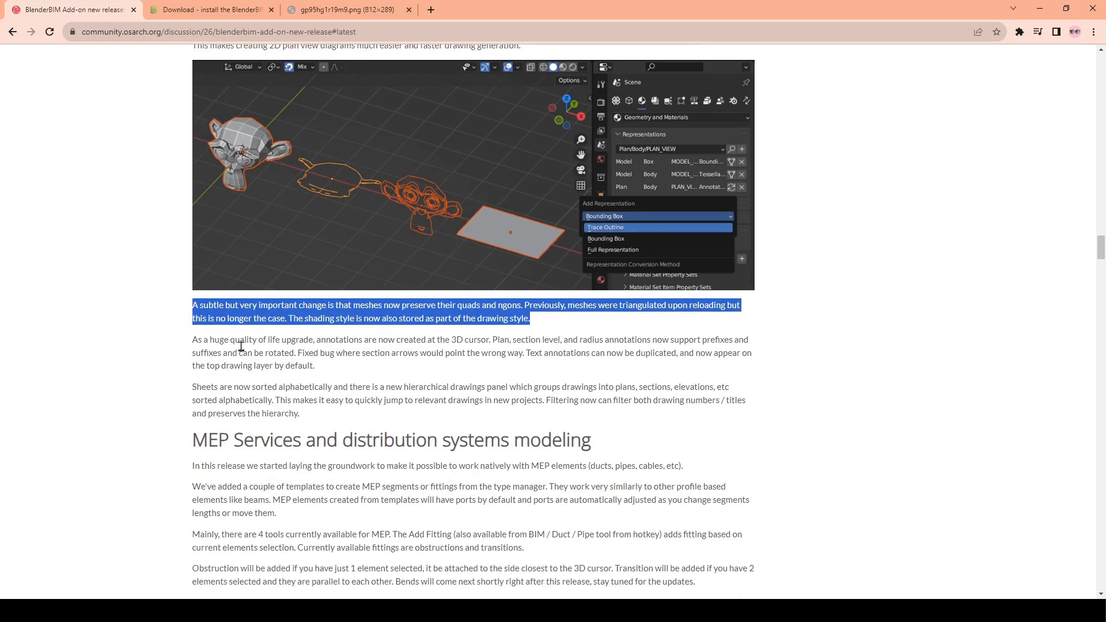
pyautogui.moveTo(330, 340)
pyautogui.mouseDown()
pyautogui.moveTo(723, 340)
pyautogui.moveTo(339, 336)
pyautogui.moveTo(270, 354)
pyautogui.moveTo(420, 355)
pyautogui.moveTo(436, 368)
pyautogui.moveTo(432, 354)
pyautogui.moveTo(744, 362)
pyautogui.moveTo(712, 372)
pyautogui.mouseUp()
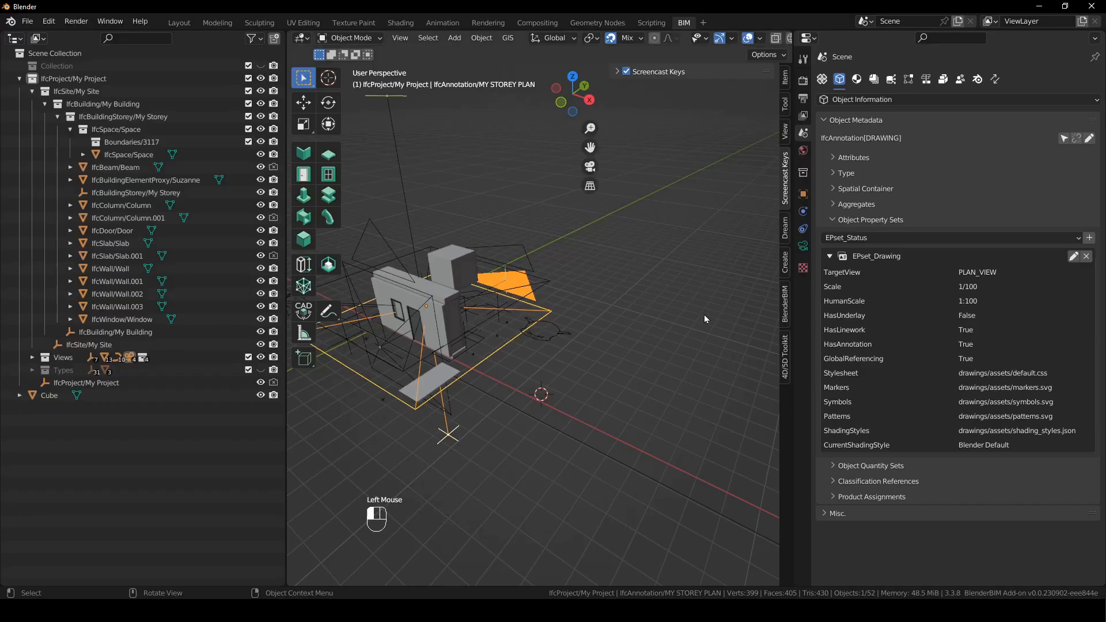
# Switch to Blender, deselect everything, look through the drawing camera and activate the MY STOREY PLAN drawing.
pyautogui.click(684, 319)
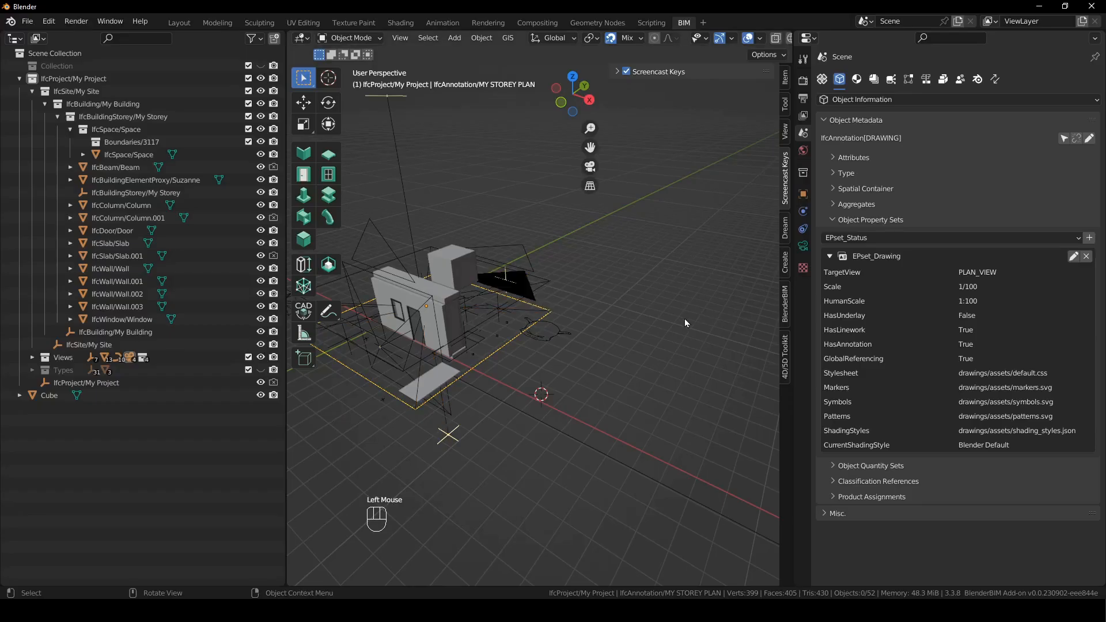
pyautogui.press('KP_0')
pyautogui.scroll(-2, 684, 319)
pyautogui.keyDown('shift'); pyautogui.moveTo(684, 320); pyautogui.dragTo(613, 323, button='middle'); pyautogui.keyUp('shift')
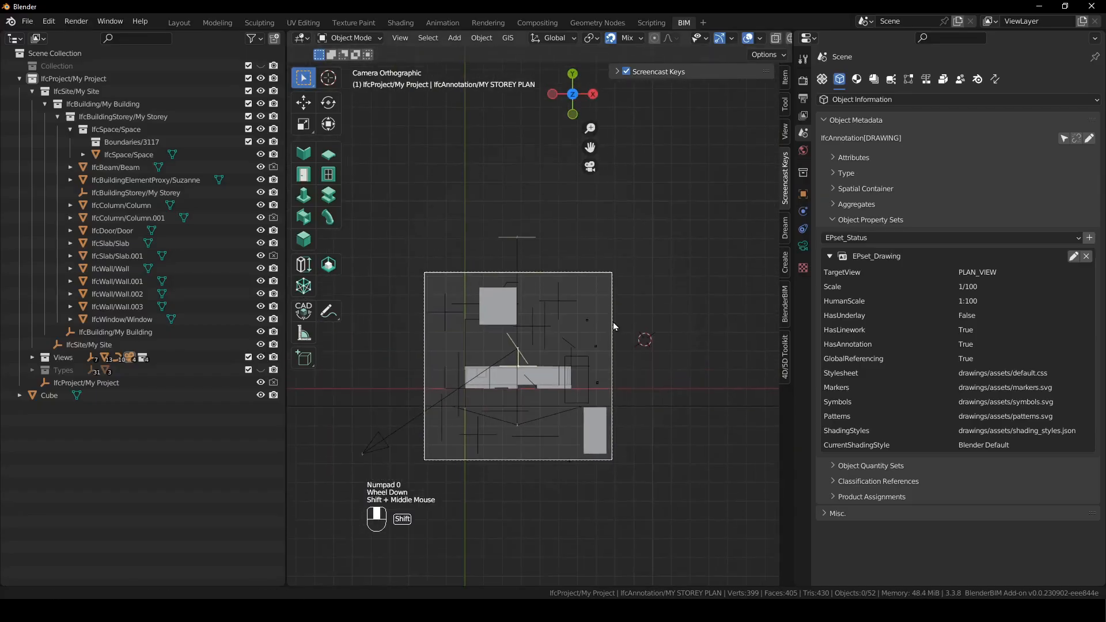
pyautogui.click(874, 79)
pyautogui.click(1075, 172)
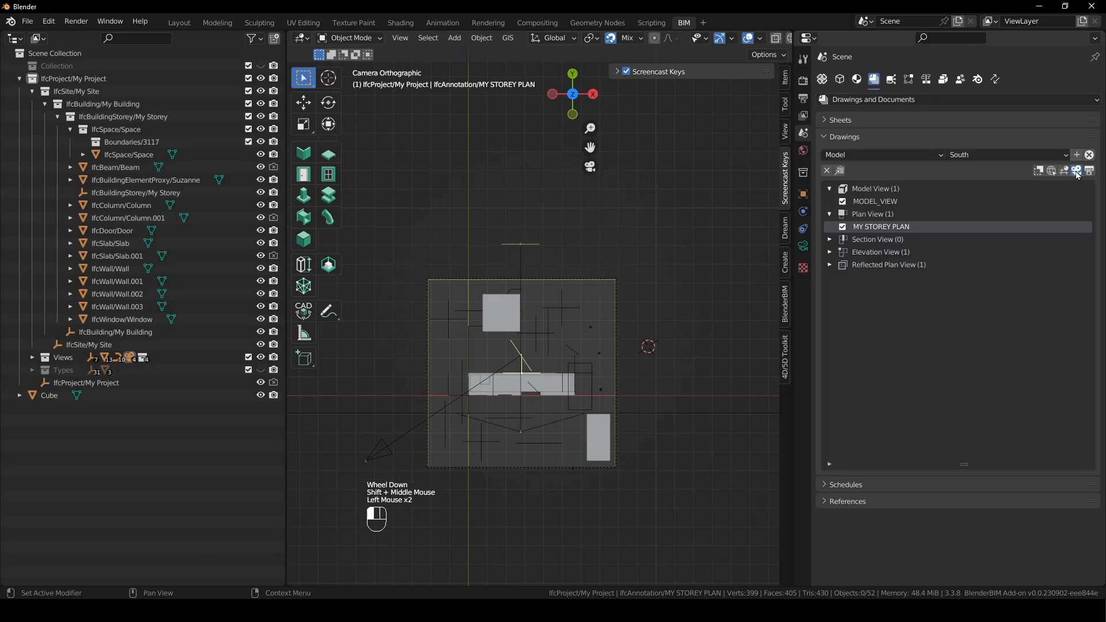
pyautogui.click(557, 299)
# Place the 3D cursor below the "whatever you want" text and set the annotation tool's type to Text.
pyautogui.scroll(2, 612, 267)
pyautogui.keyDown('shift'); pyautogui.moveTo(612, 267); pyautogui.dragTo(571, 203, button='middle'); pyautogui.keyUp('shift')
pyautogui.keyDown('shift'); pyautogui.moveTo(587, 292); pyautogui.dragTo(620, 313, button='middle'); pyautogui.keyUp('shift')
pyautogui.keyDown('shift'); pyautogui.moveTo(586, 335); pyautogui.dragTo(584, 337, button='right'); pyautogui.keyUp('shift')
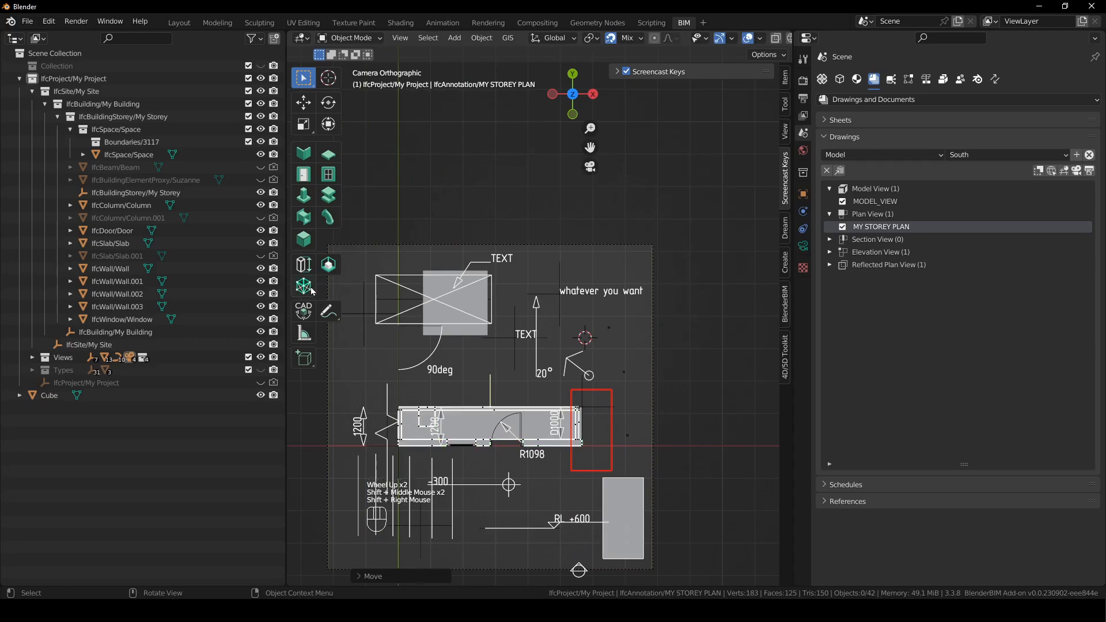
pyautogui.click(303, 264)
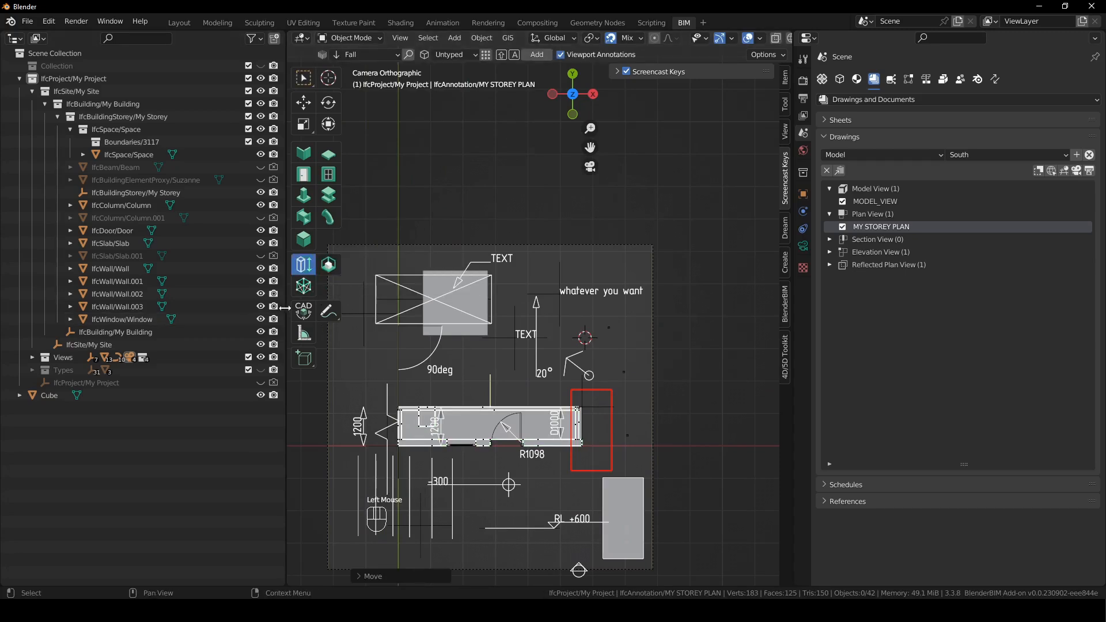
pyautogui.moveTo(285, 308); pyautogui.dragTo(192, 309)
pyautogui.keyDown('shift'); pyautogui.moveTo(448, 355); pyautogui.dragTo(488, 315, button='middle'); pyautogui.keyUp('shift')
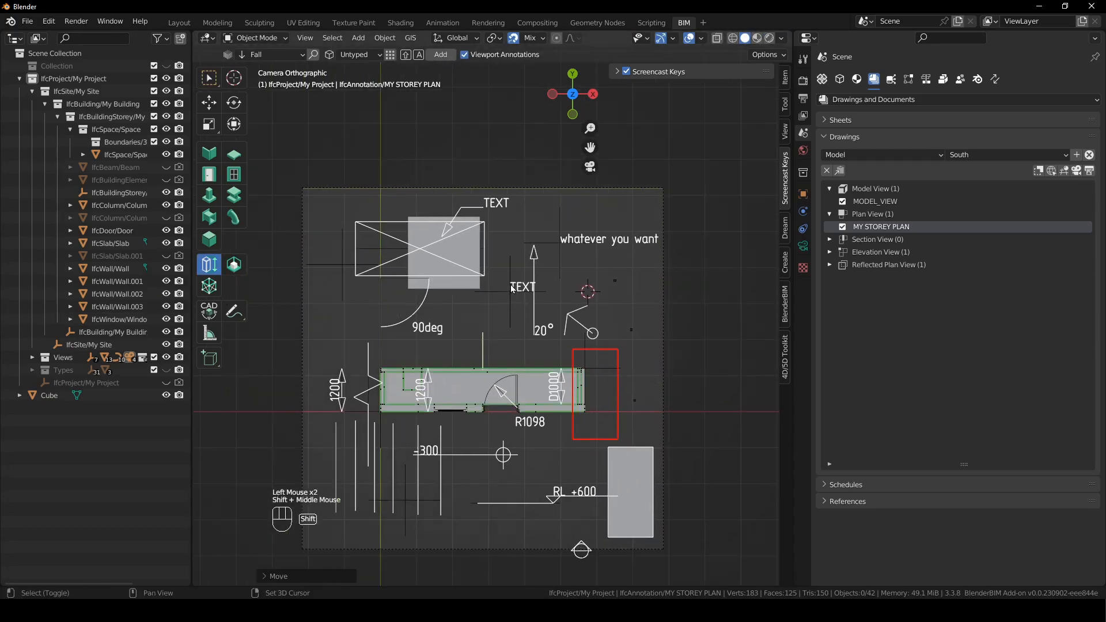
pyautogui.click(276, 53)
pyautogui.click(285, 129)
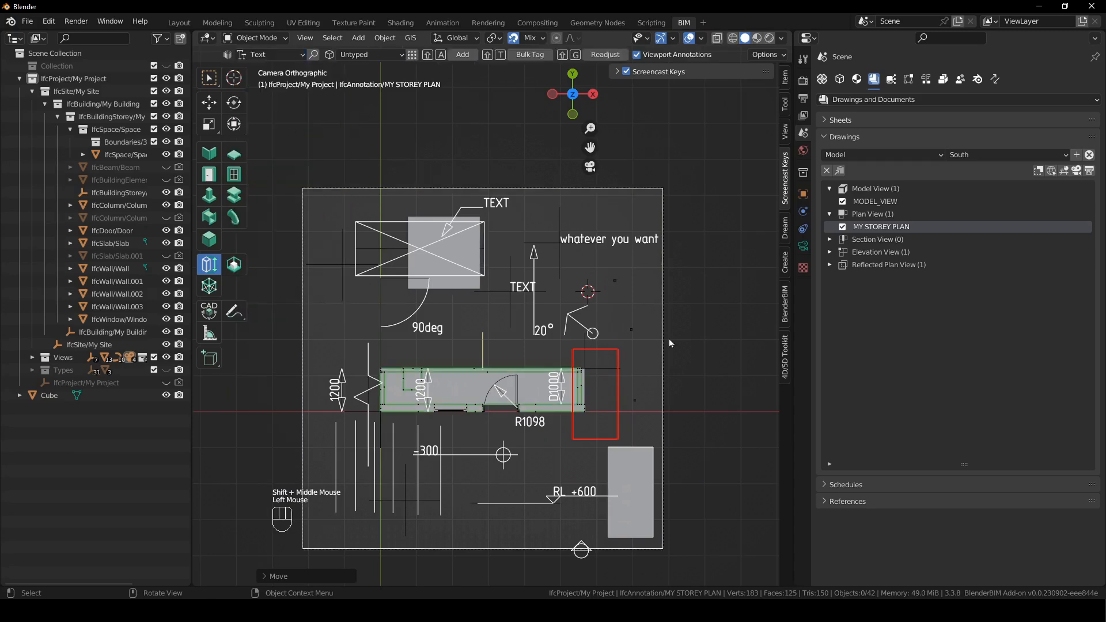
# Add two Text annotations at the 3D cursor, one near the plan's right edge and one beside the 90deg angle annotation.
pyautogui.keyDown('shift'); pyautogui.rightClick(632, 296); pyautogui.keyUp('shift')
pyautogui.hotkey('shift', 'a')
pyautogui.moveTo(628, 330)
pyautogui.keyDown('shift'); pyautogui.mouseDown(button='right')
pyautogui.moveTo(349, 313)
pyautogui.moveTo(348, 326)
pyautogui.mouseUp(button='right'); pyautogui.keyUp('shift')
pyautogui.hotkey('shift', 'a')
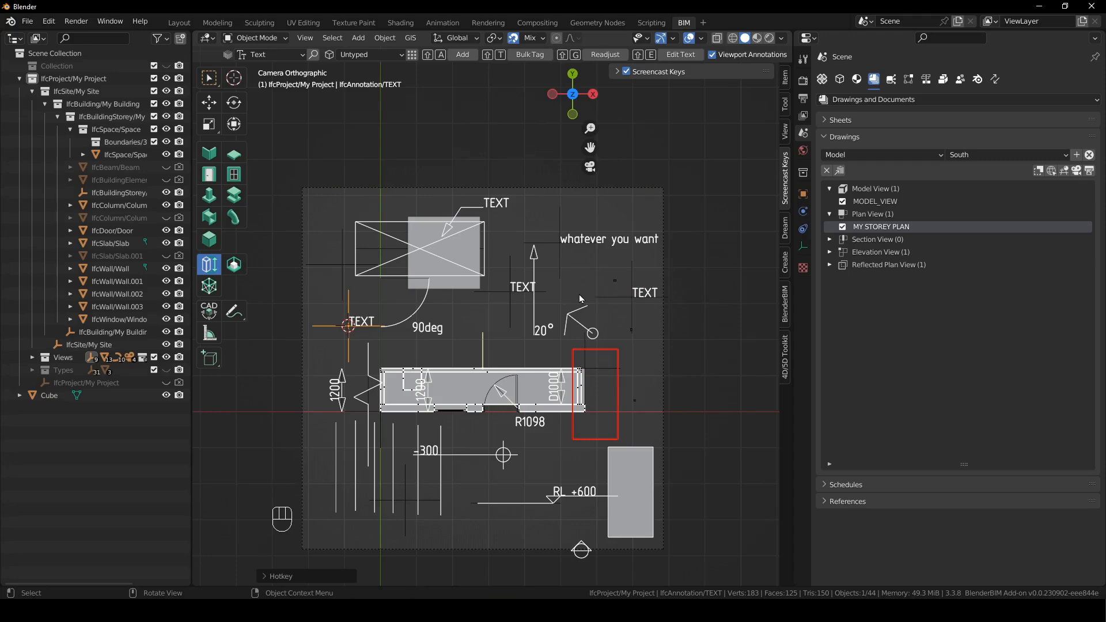
pyautogui.keyDown('shift'); pyautogui.moveTo(672, 368); pyautogui.dragTo(667, 367, button='middle'); pyautogui.keyUp('shift')
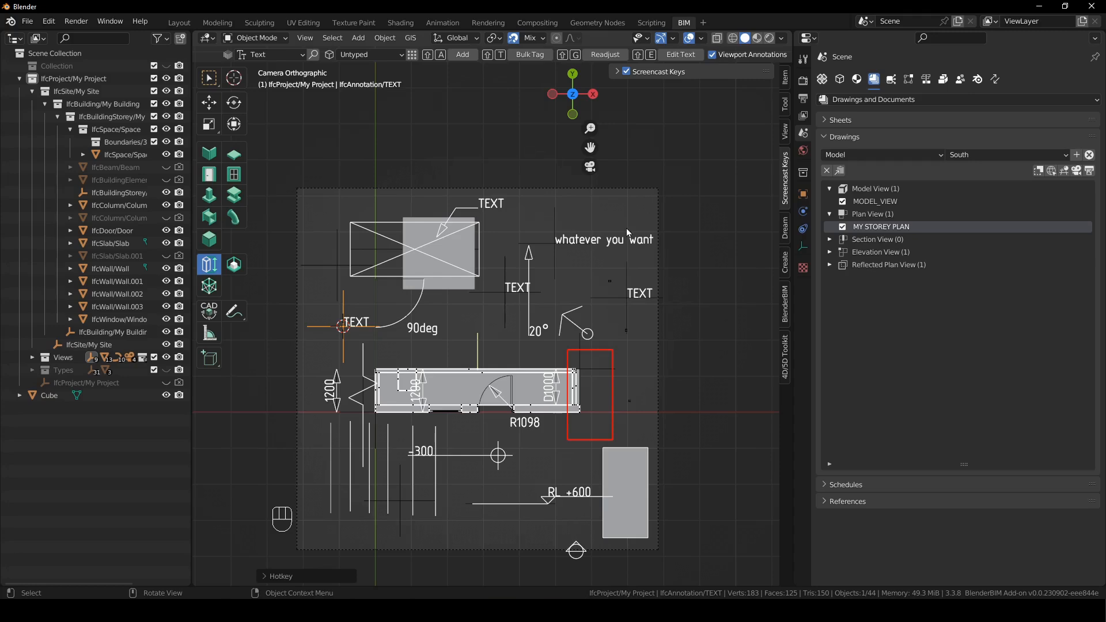
# Try rotating the R1098 radius annotation around the global Z axis.
pyautogui.click(608, 344)
pyautogui.scroll(2, 522, 351)
pyautogui.keyDown('shift'); pyautogui.moveTo(522, 351); pyautogui.dragTo(530, 295, button='middle'); pyautogui.keyUp('shift')
pyautogui.click(521, 369)
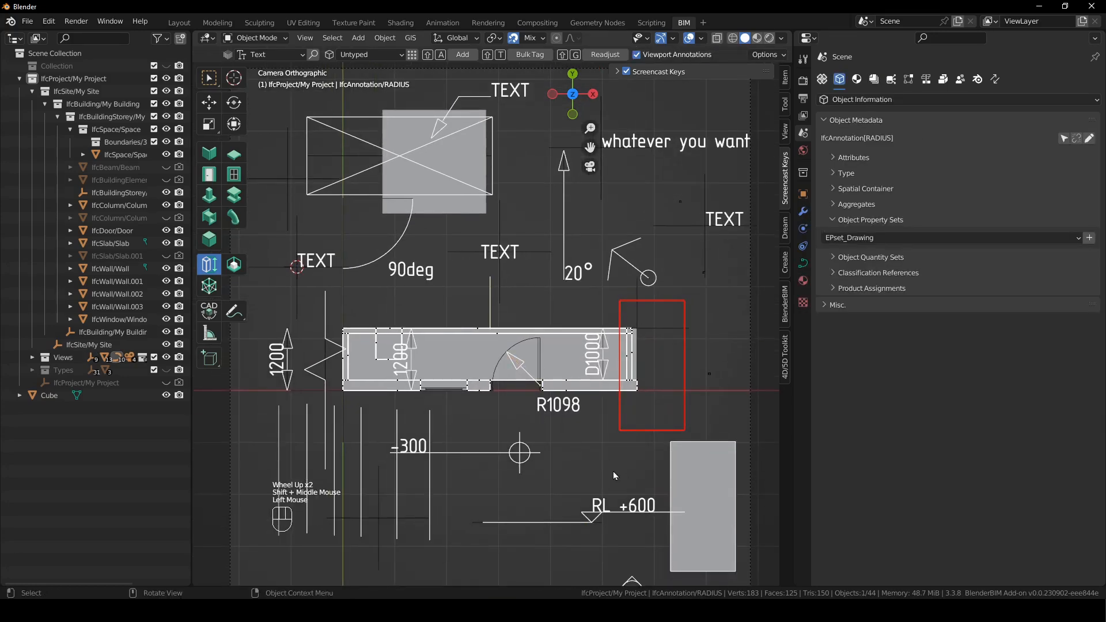
pyautogui.press('r')
pyautogui.press('z')
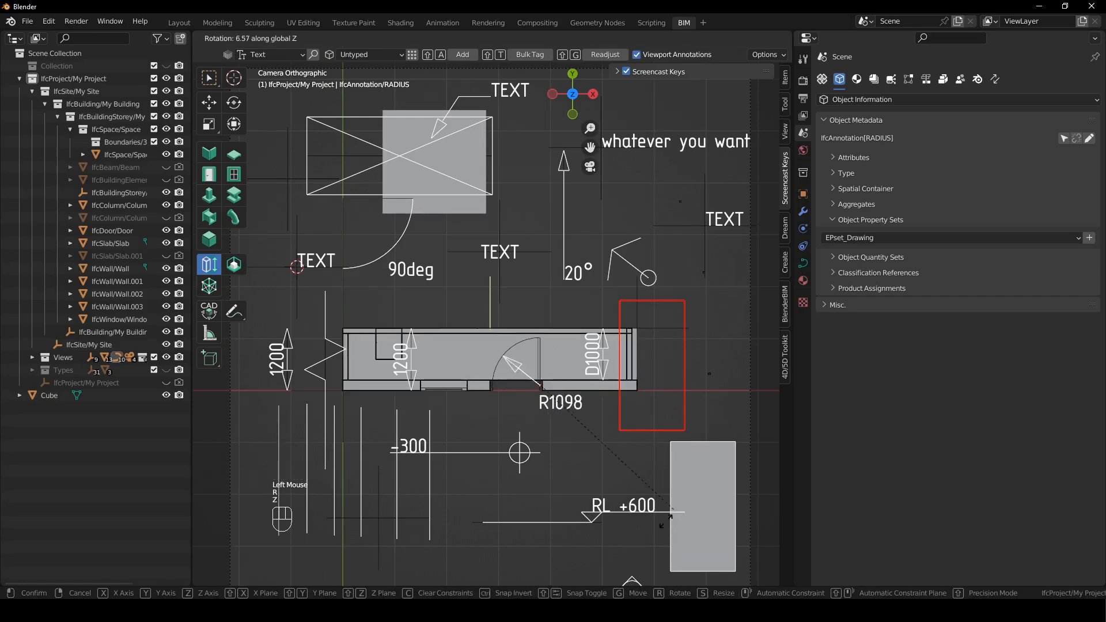
pyautogui.click(648, 444)
pyautogui.click(648, 444)
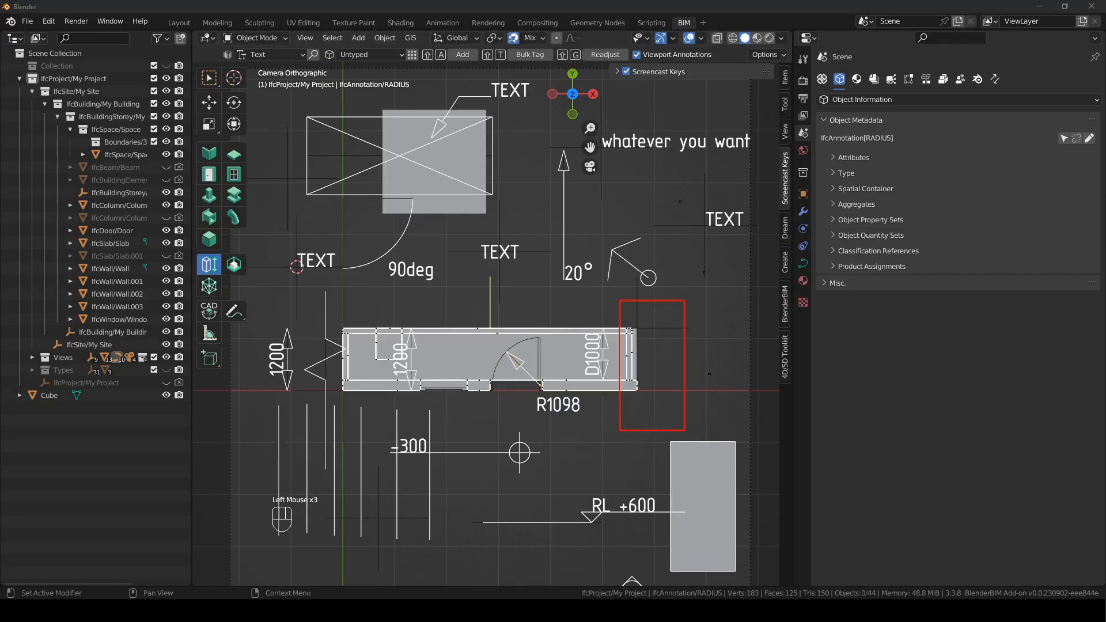
# Add a BBIM_Dimension property set to the radius annotation with TextPrefix "pre" and TextSuffix "fix".
pyautogui.click(517, 366)
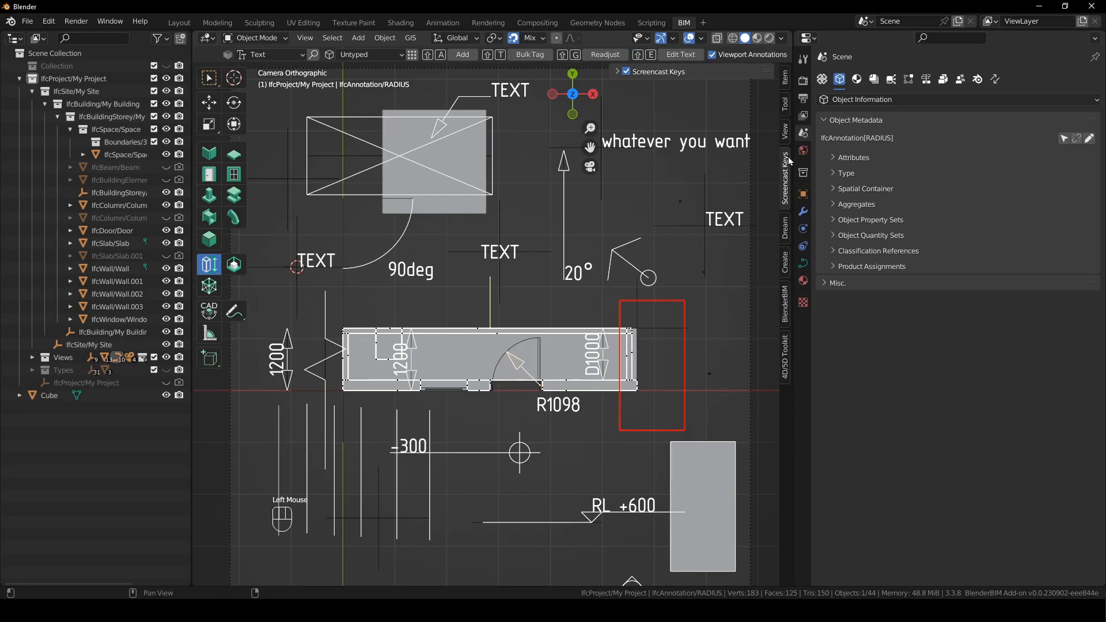
pyautogui.click(846, 220)
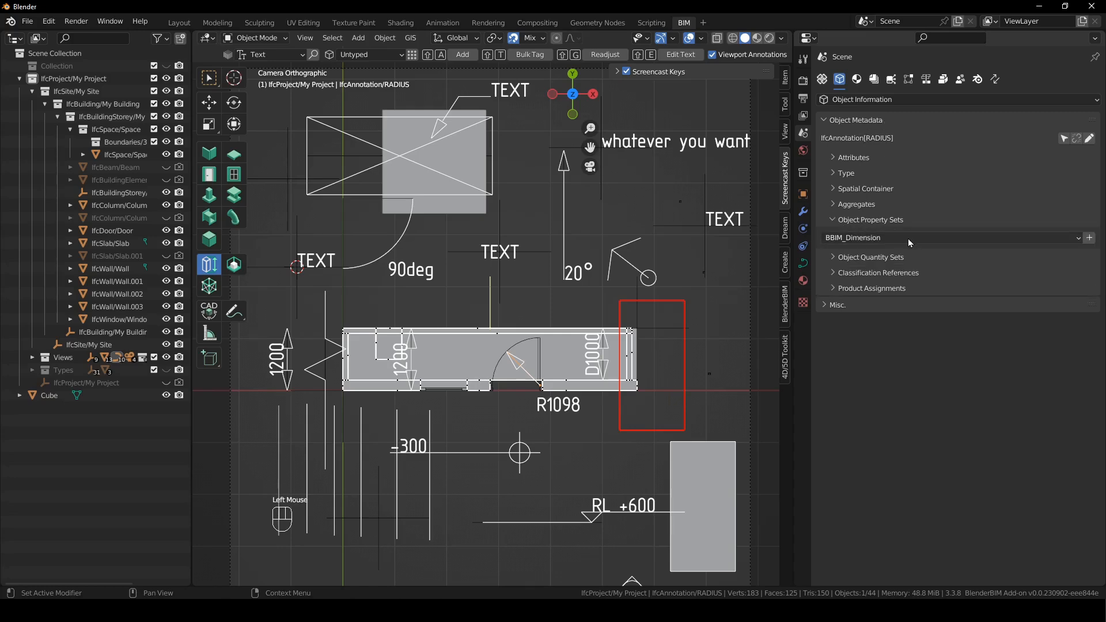
pyautogui.click(1089, 238)
pyautogui.click(926, 309)
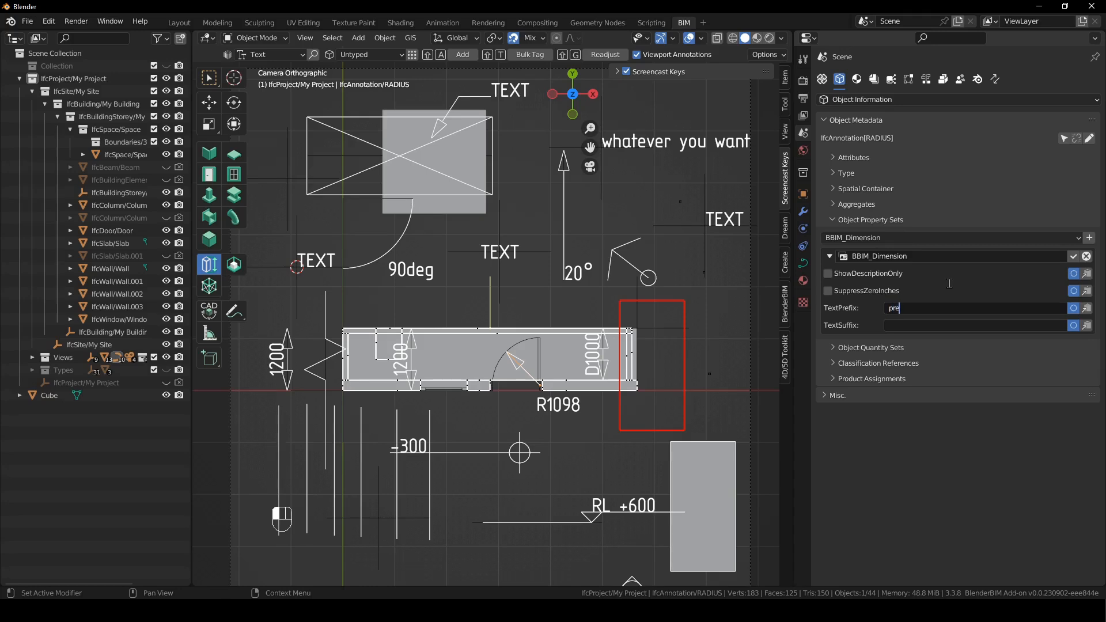
pyautogui.click(909, 326)
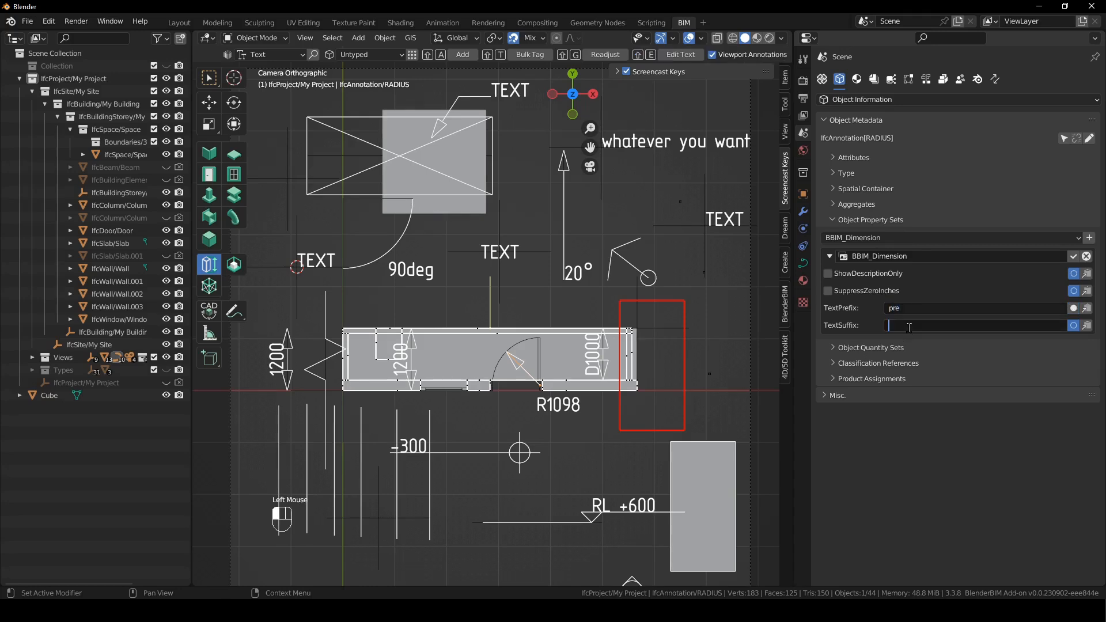
pyautogui.press('Return')
pyautogui.click(908, 307)
pyautogui.click(890, 326)
pyautogui.click(1072, 255)
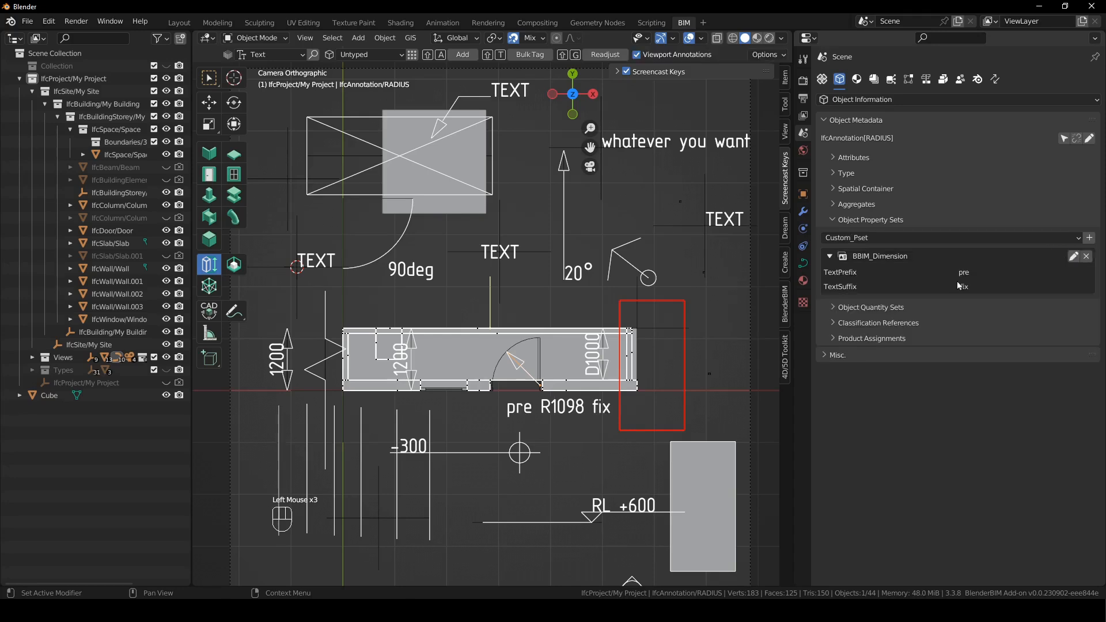
# Deselect the radius annotation and reactivate the MY STOREY PLAN drawing from the drawings list.
pyautogui.click(498, 413)
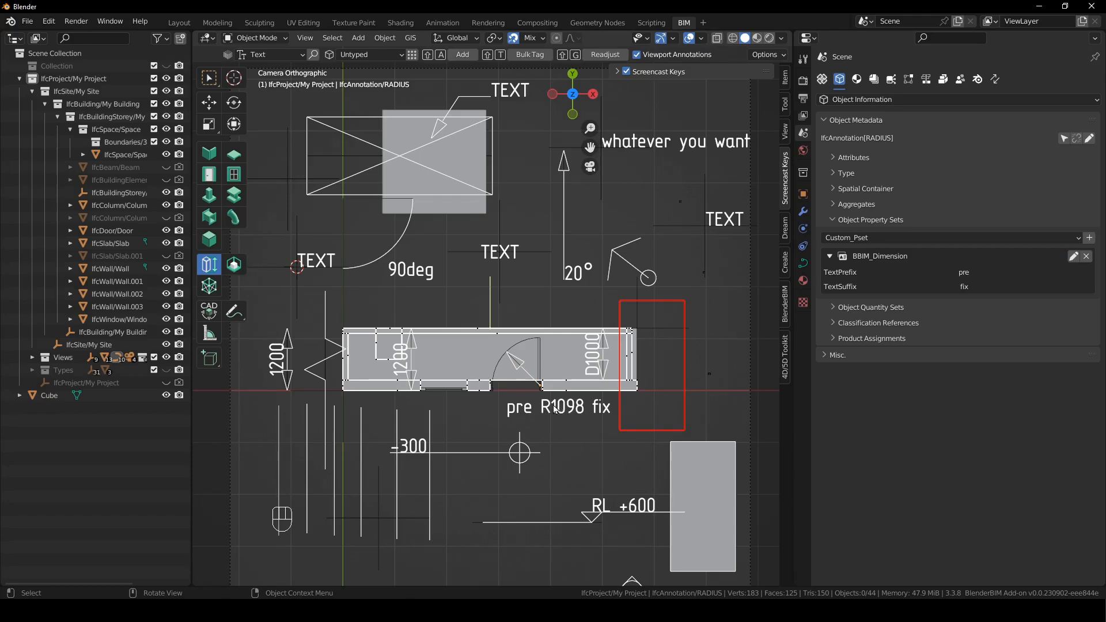
pyautogui.click(874, 79)
pyautogui.click(1077, 170)
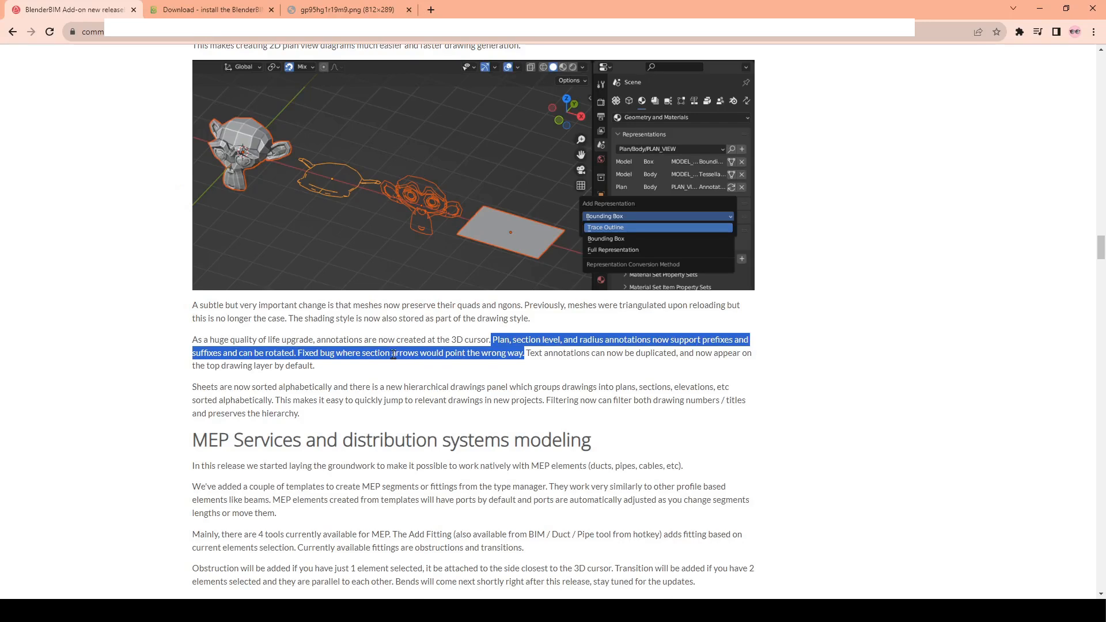
# Return to the release notes in Chrome and highlight the text on alphabetical sheets and the hierarchical drawings panel.
pyautogui.scroll(-1, 403, 352)
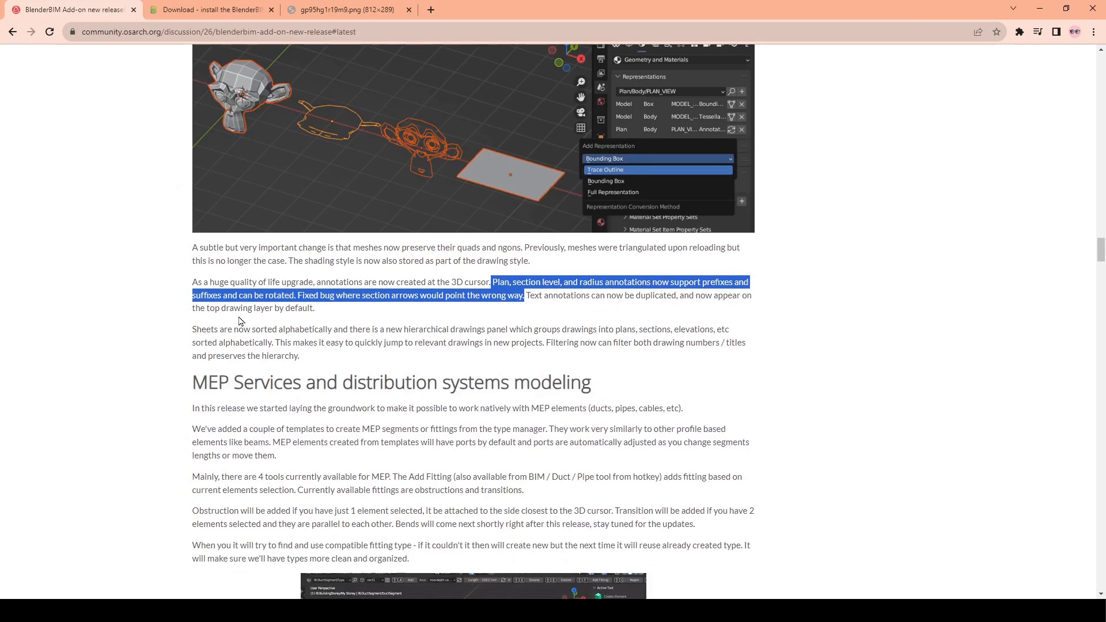
pyautogui.moveTo(192, 329); pyautogui.dragTo(497, 333)
pyautogui.moveTo(526, 333); pyautogui.dragTo(430, 343)
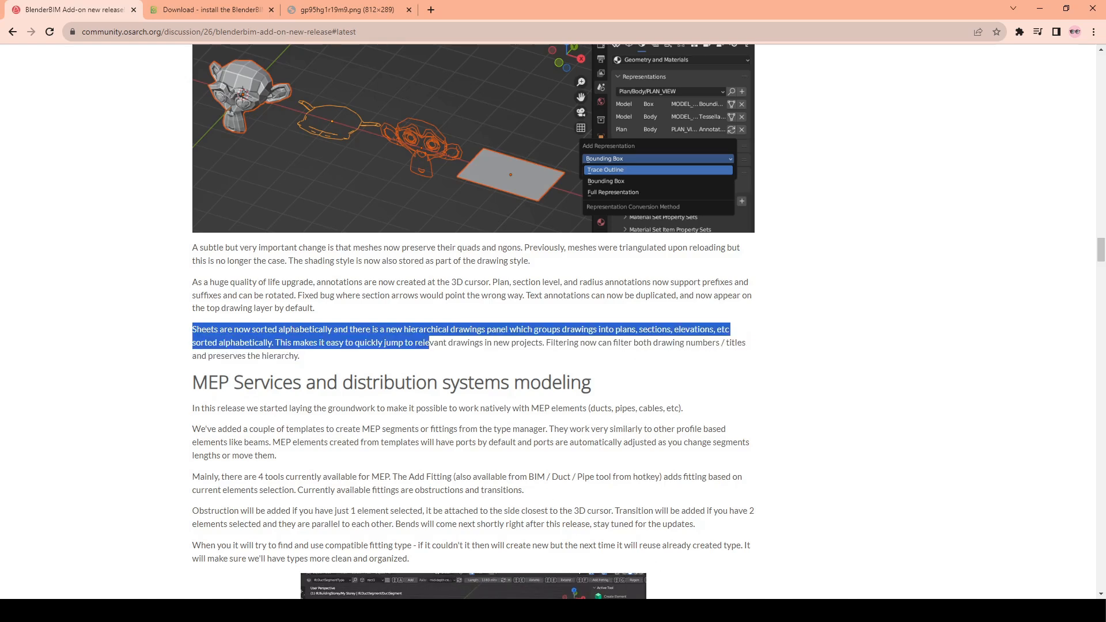
# Switch to Blender and collapse the Model View and Plan View groups in the drawings list to examine the hierarchy.
pyautogui.hotkey('alt', 'Tab')
pyautogui.click(829, 189)
pyautogui.click(829, 201)
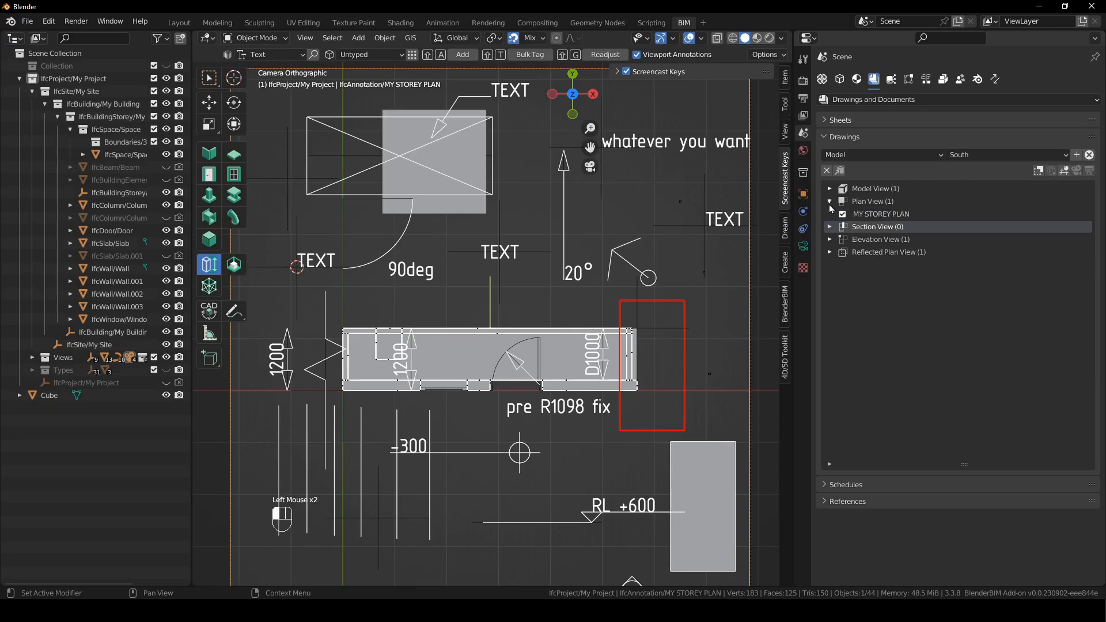
pyautogui.click(897, 190)
pyautogui.click(900, 203)
pyautogui.click(905, 214)
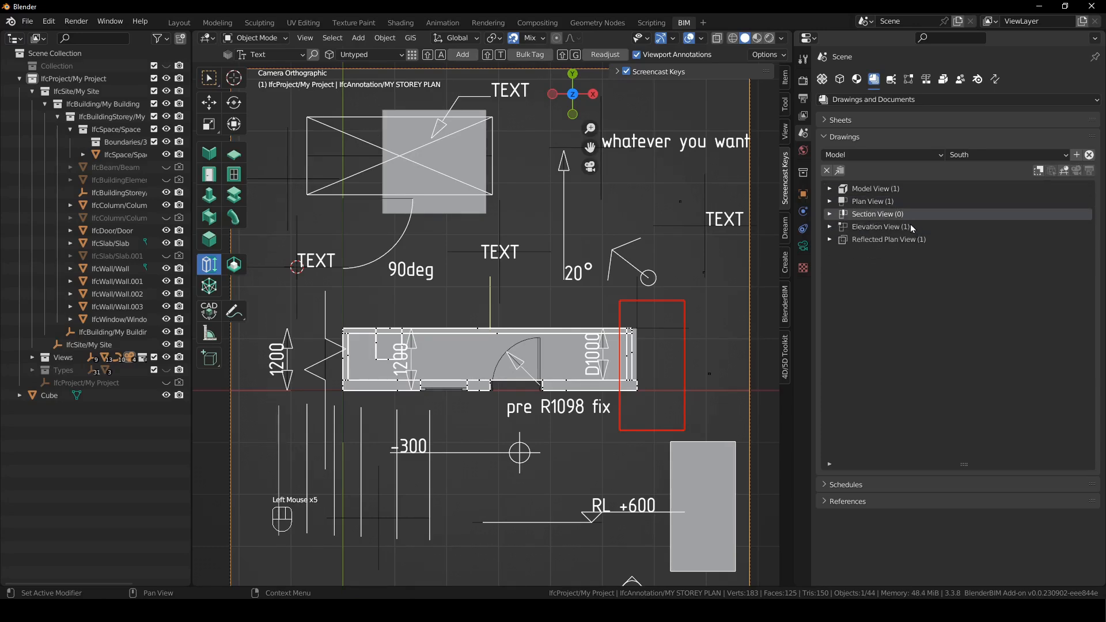
# Expand every view group in the drawings list to examine the drawings filed under each one.
pyautogui.click(910, 226)
pyautogui.click(913, 239)
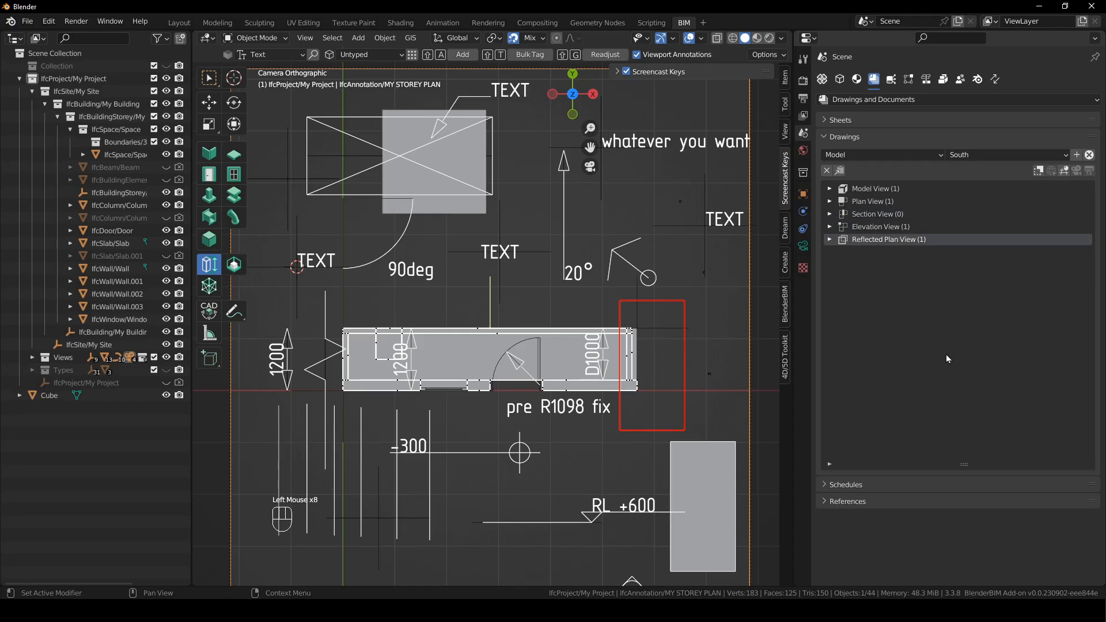
pyautogui.click(829, 189)
pyautogui.click(829, 214)
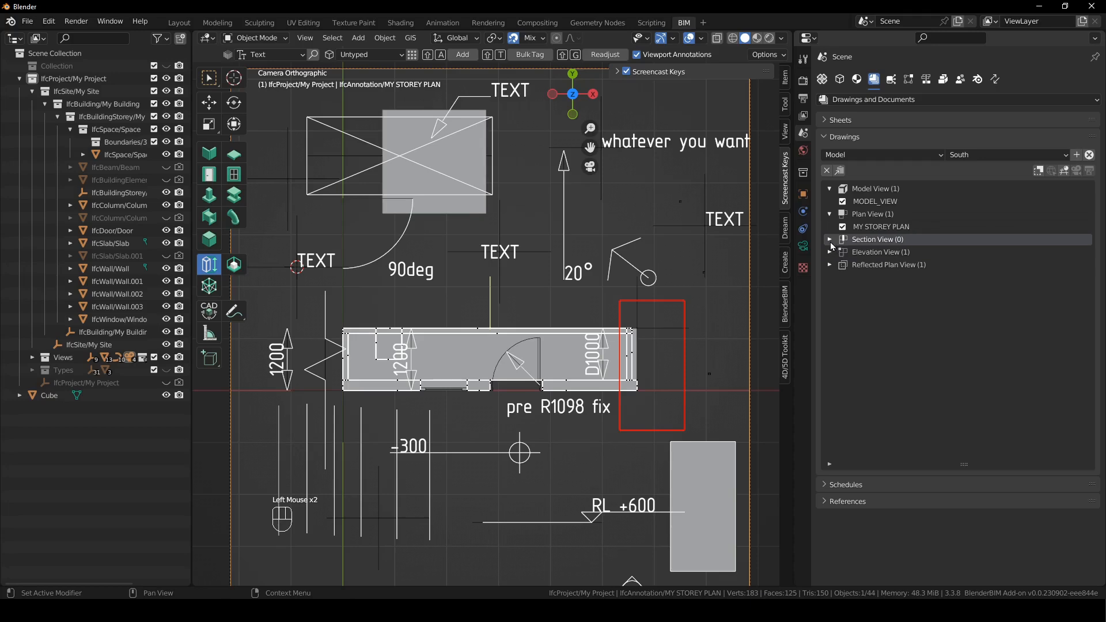
pyautogui.click(829, 251)
pyautogui.click(830, 278)
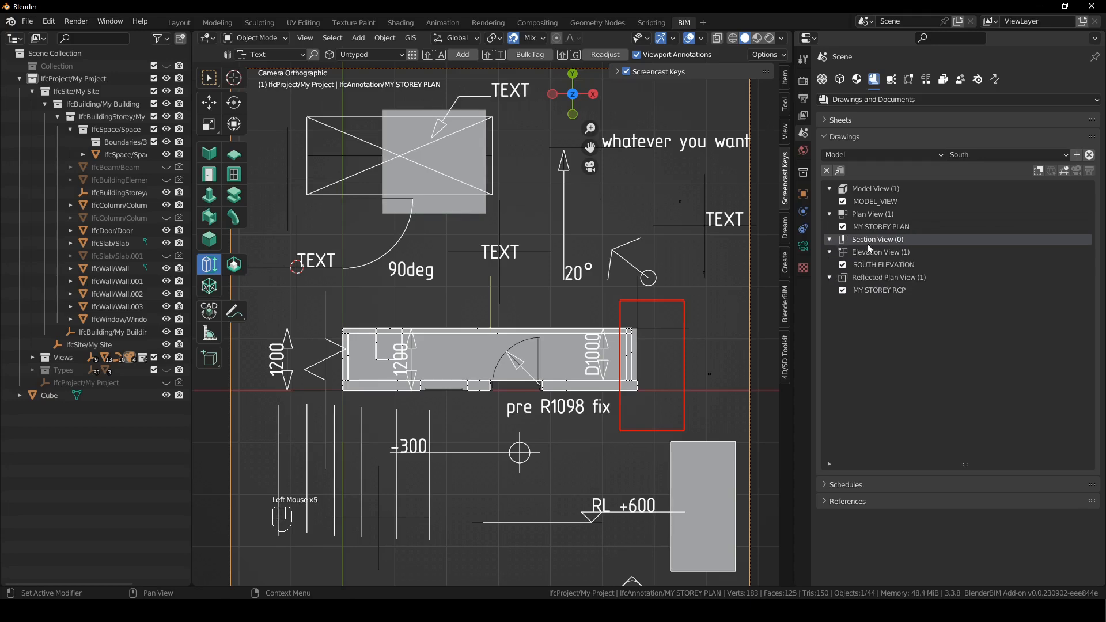
# Collapse the Section View, Elevation View and Reflected Plan View groups, keeping Model View and Plan View expanded.
pyautogui.moveTo(831, 253); pyautogui.dragTo(829, 245)
pyautogui.click(830, 188)
pyautogui.click(831, 193)
pyautogui.click(830, 214)
# Rename the MY STOREY PLAN drawing as Ground Floor.
pyautogui.click(834, 227)
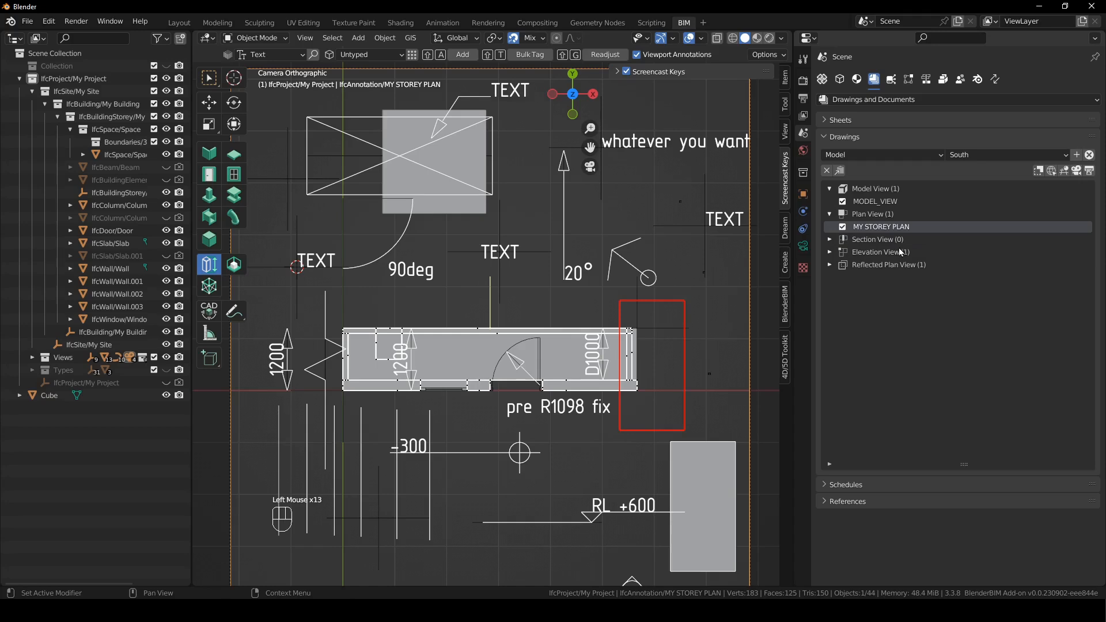
pyautogui.write('Ground Floor')
pyautogui.press('Return')
# Add a new drawing with Plan as its target view and Origin as its location hint.
pyautogui.click(895, 155)
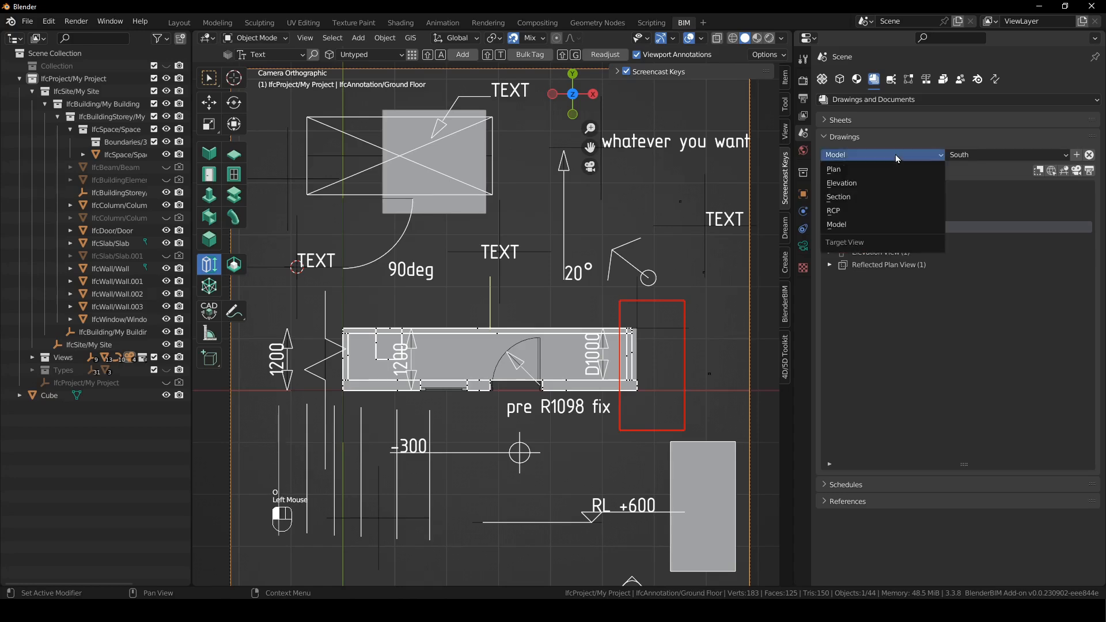
pyautogui.click(866, 171)
pyautogui.click(977, 155)
pyautogui.click(973, 155)
pyautogui.click(961, 169)
pyautogui.click(1076, 154)
# Rename the newly added plan drawing as First Floor.
pyautogui.doubleClick(890, 239)
pyautogui.write('First Floor')
pyautogui.click(1007, 313)
# Activate the First Floor drawing, return to the Ground Floor drawing, and refresh the alphabetical order of the Plan View group.
pyautogui.click(1078, 174)
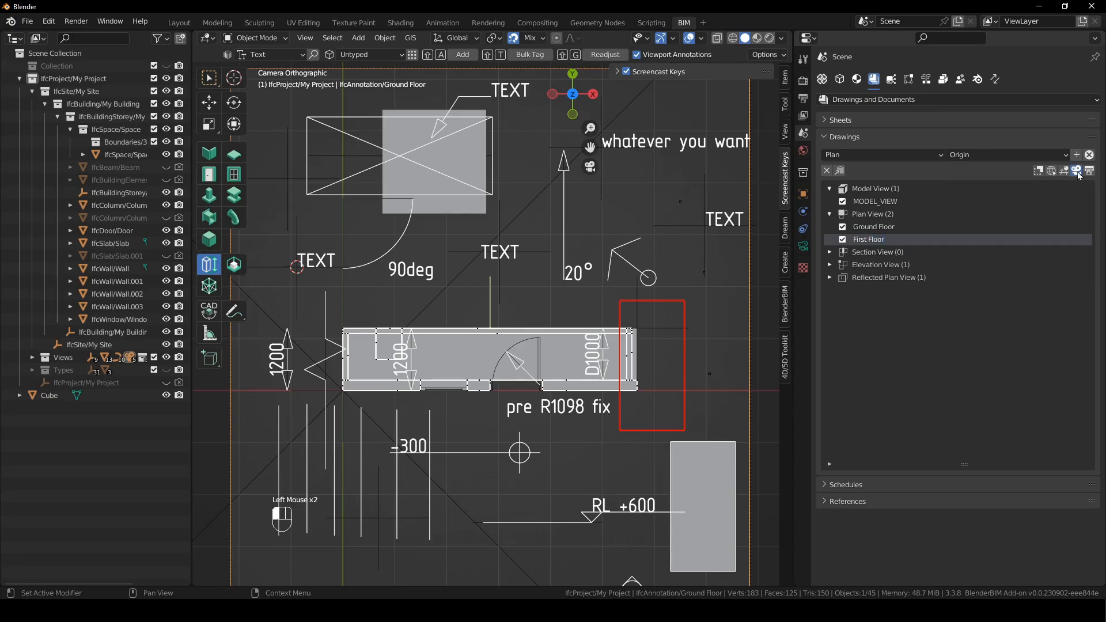
pyautogui.click(900, 228)
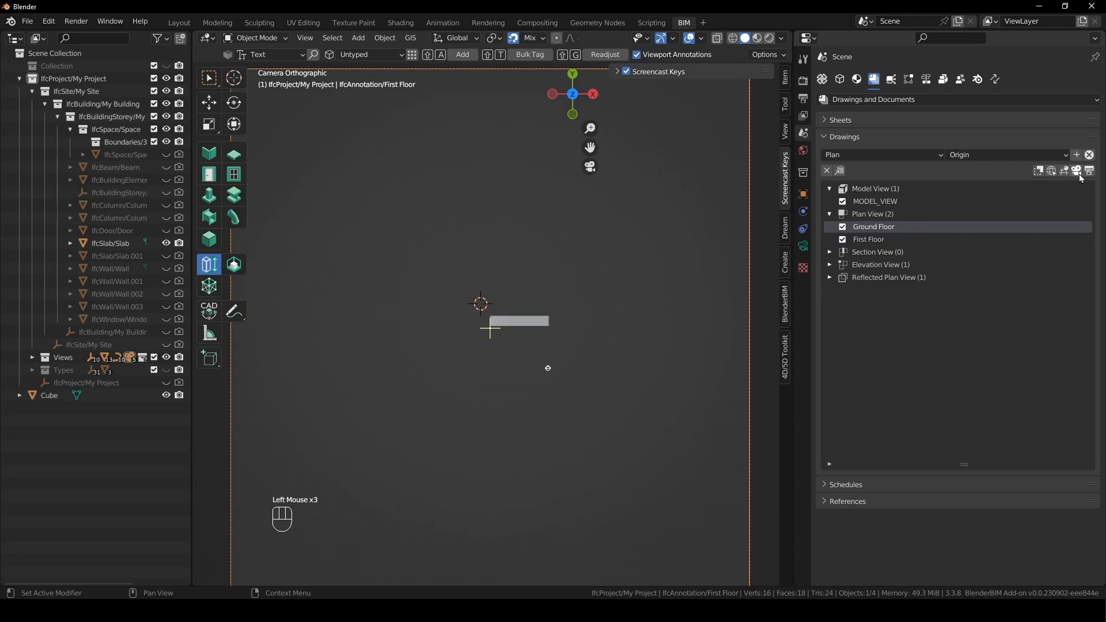
pyautogui.click(1076, 173)
pyautogui.doubleClick(835, 224)
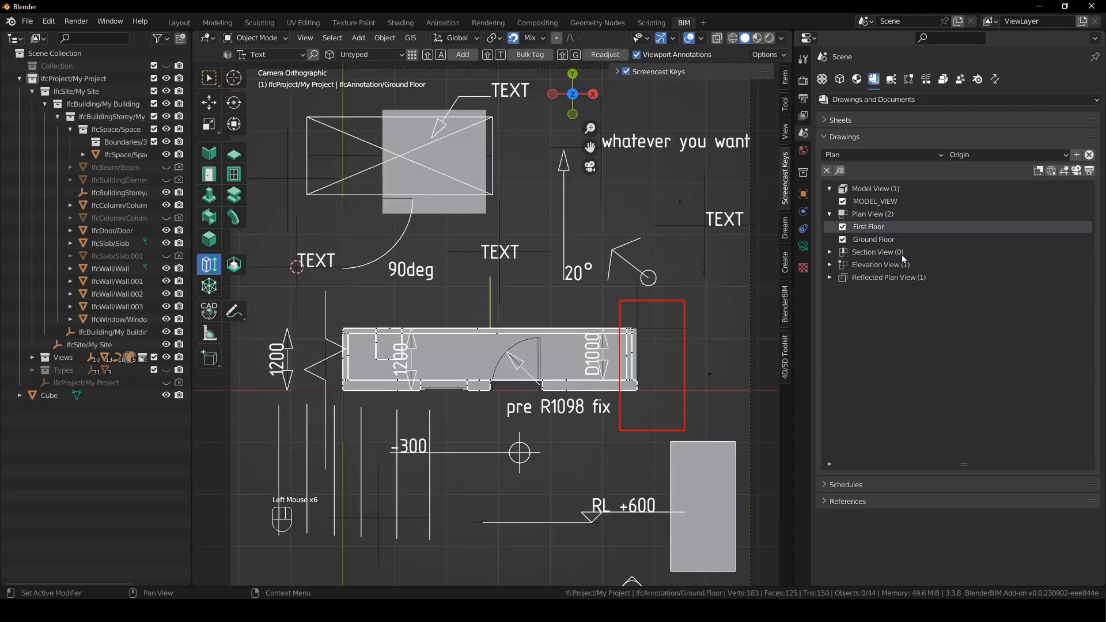
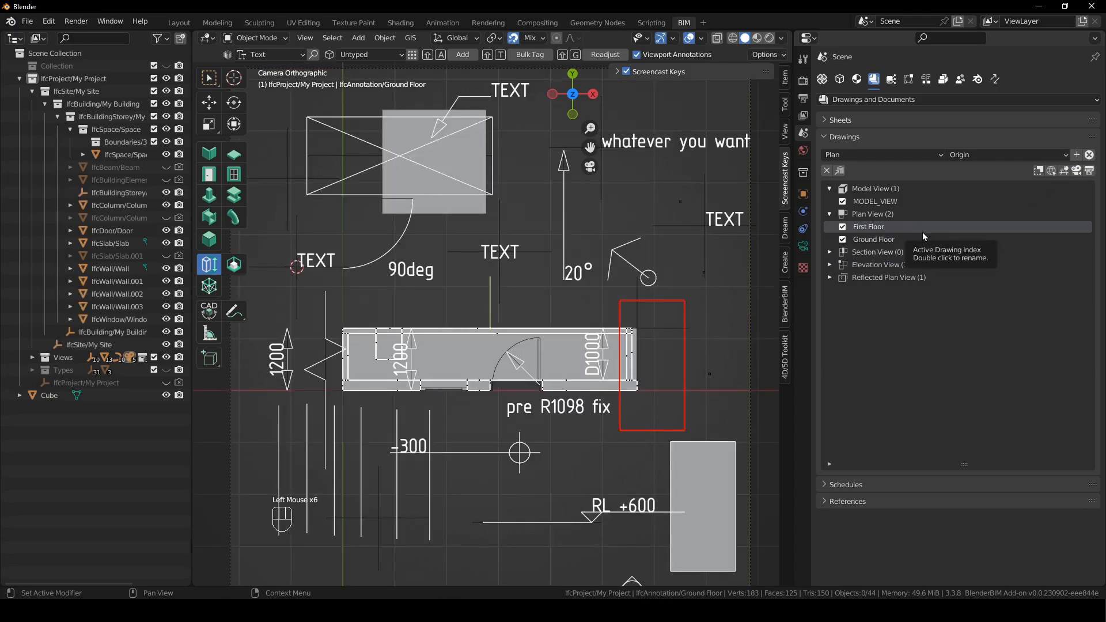
# Rename the plan drawings as 1st Floor and 0. Ground Floor, and collapse and reopen Plan View to check their order.
pyautogui.doubleClick(865, 227)
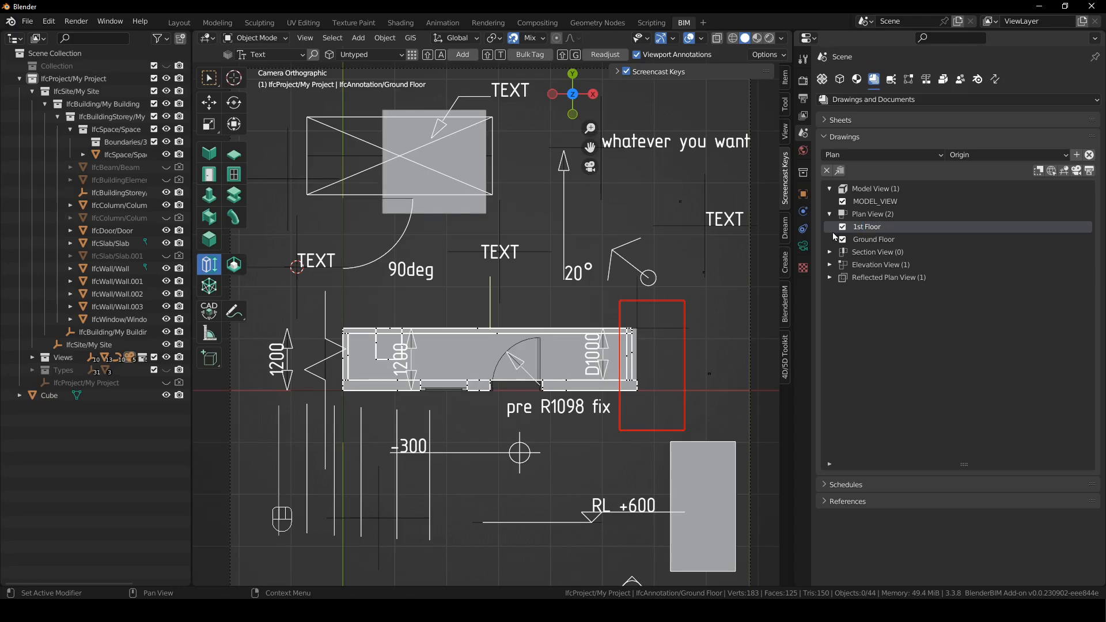
pyautogui.doubleClick(874, 240)
pyautogui.click(854, 241)
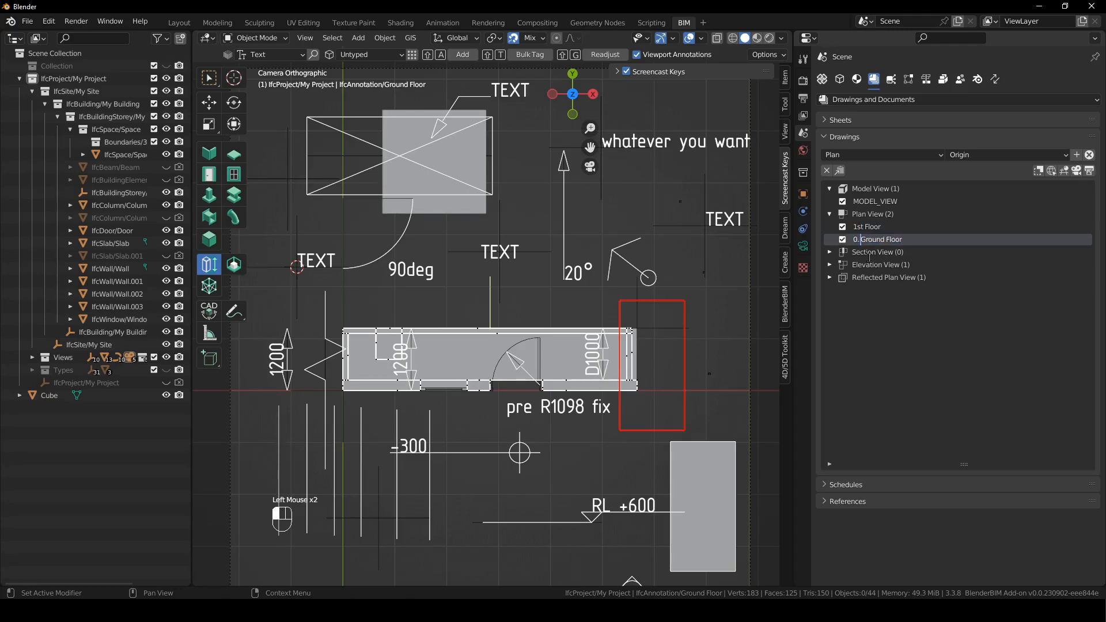
pyautogui.press('Return')
pyautogui.doubleClick(829, 216)
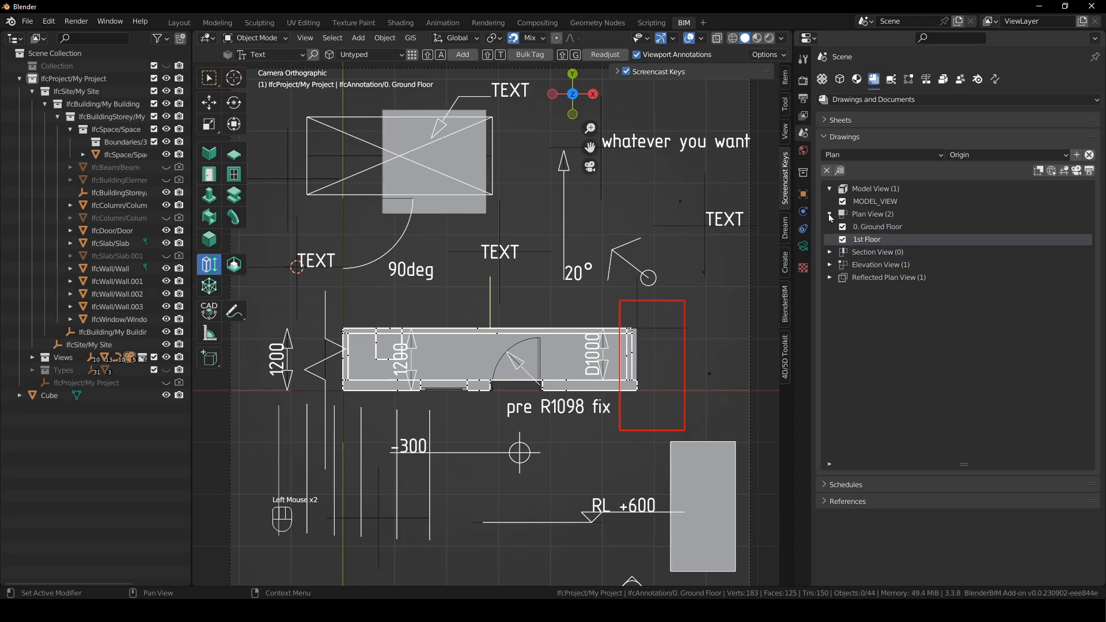
pyautogui.click(891, 234)
pyautogui.click(894, 240)
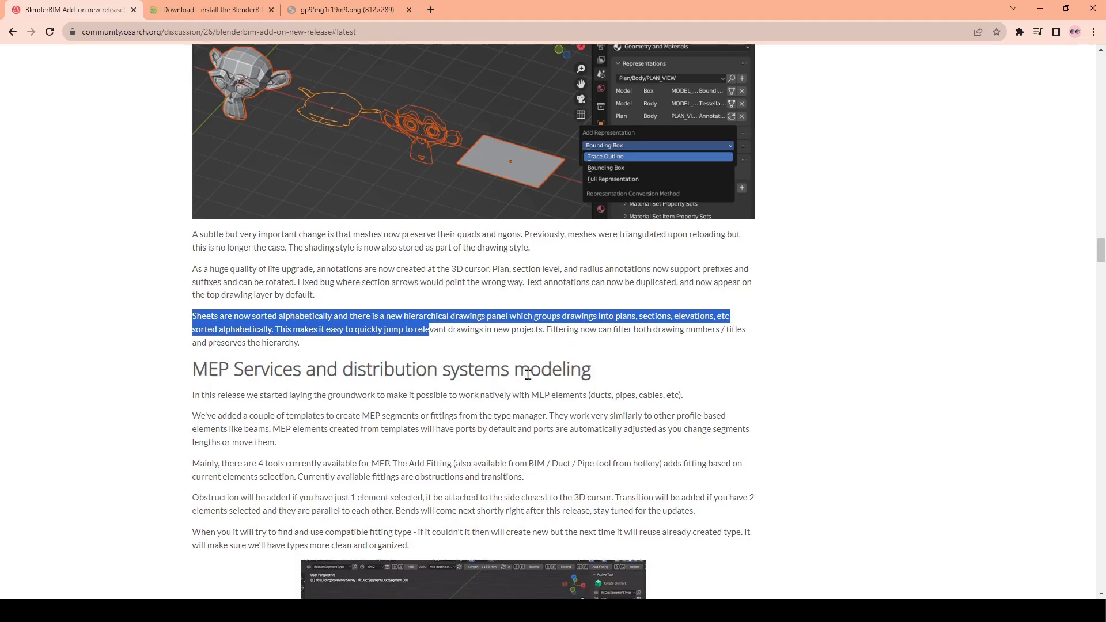
# Switch to the release notes in Chrome and highlight the MEP Services heading, its introduction and the segment templates paragraph.
pyautogui.scroll(-2, 243, 267)
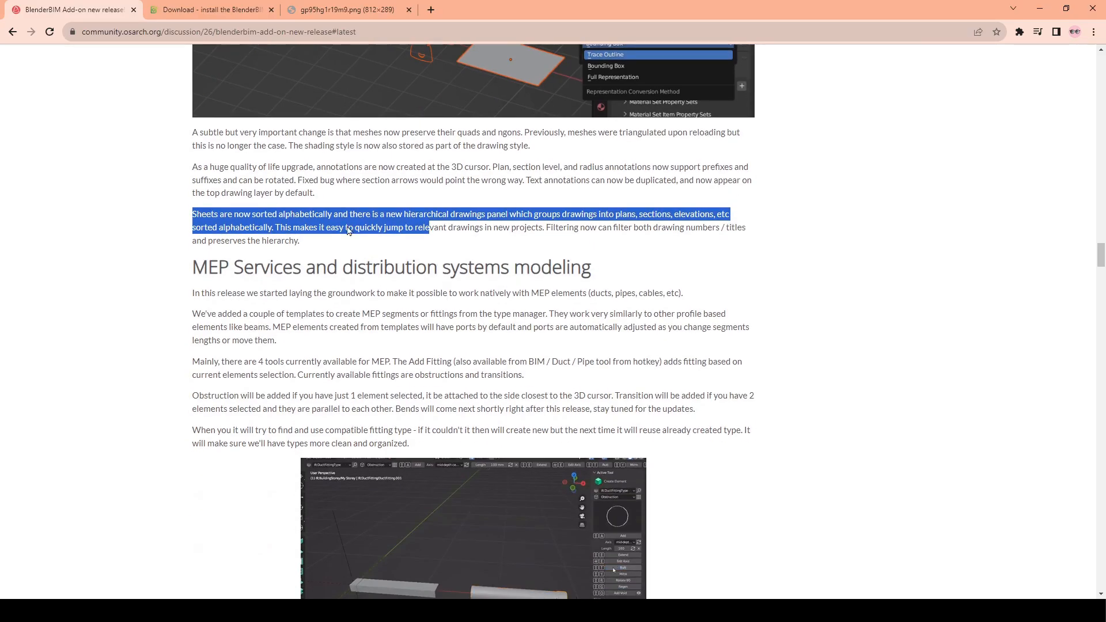
pyautogui.moveTo(194, 266); pyautogui.dragTo(594, 263)
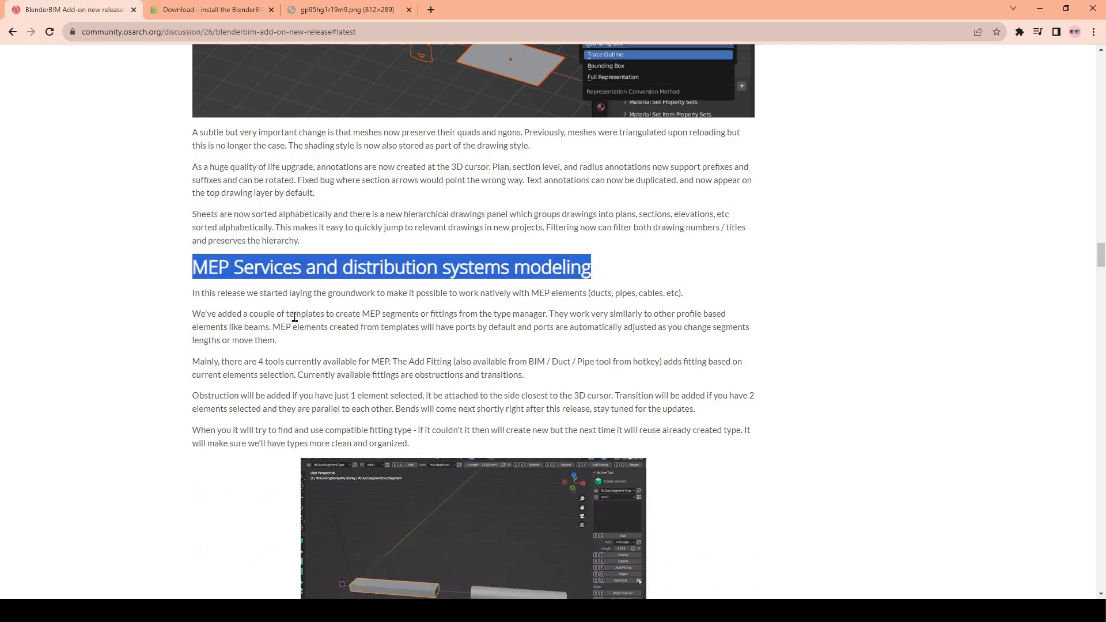
pyautogui.scroll(-1, 408, 286)
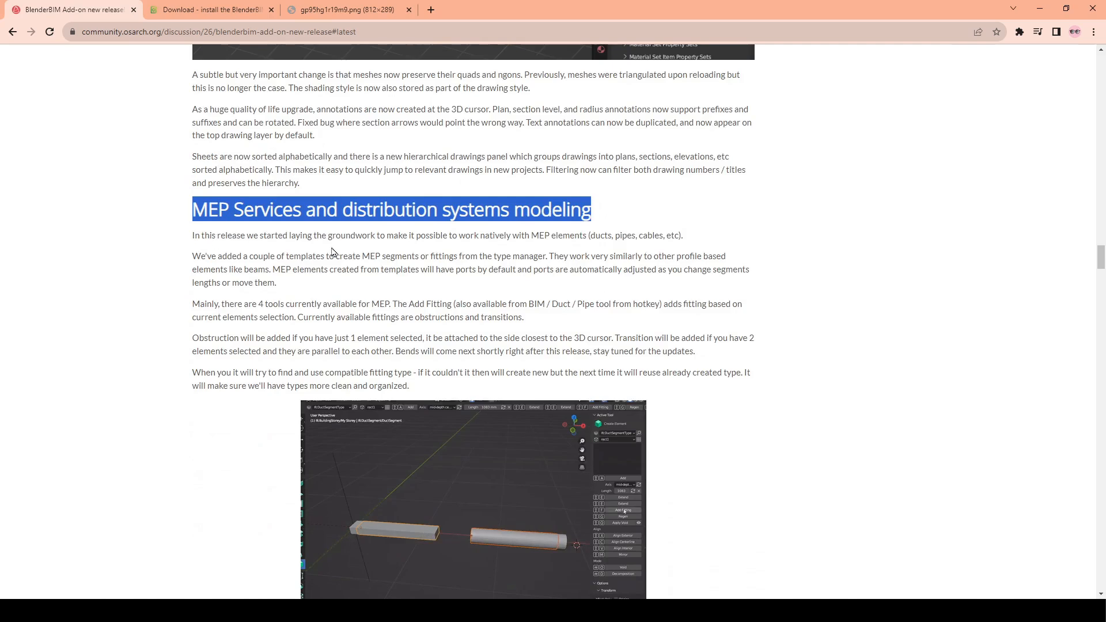
pyautogui.moveTo(316, 235); pyautogui.dragTo(684, 237)
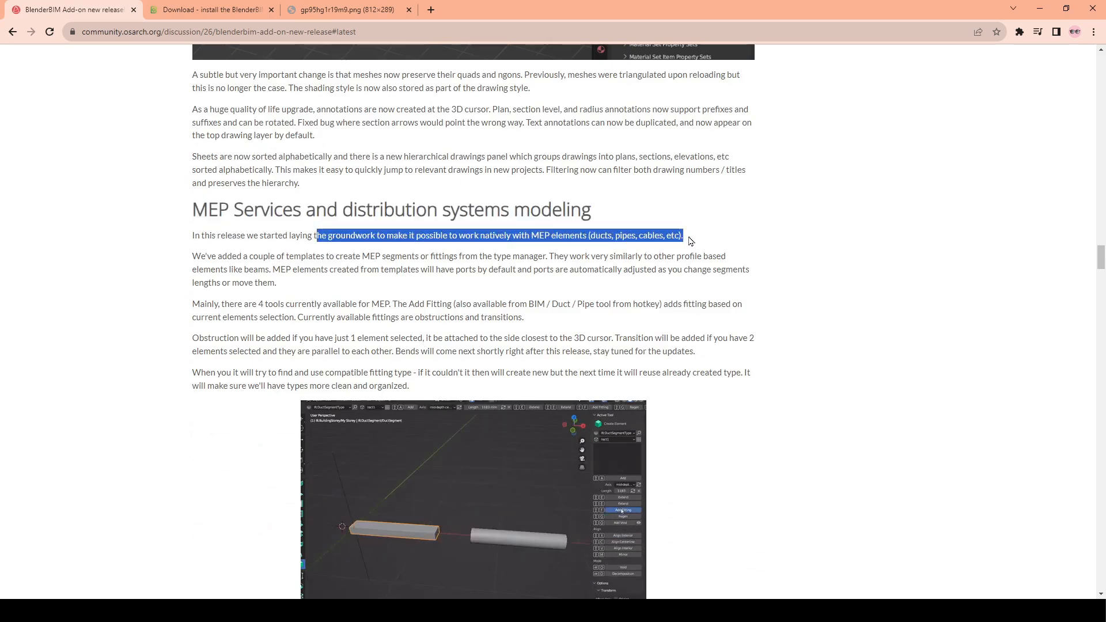
pyautogui.moveTo(207, 258); pyautogui.dragTo(448, 286)
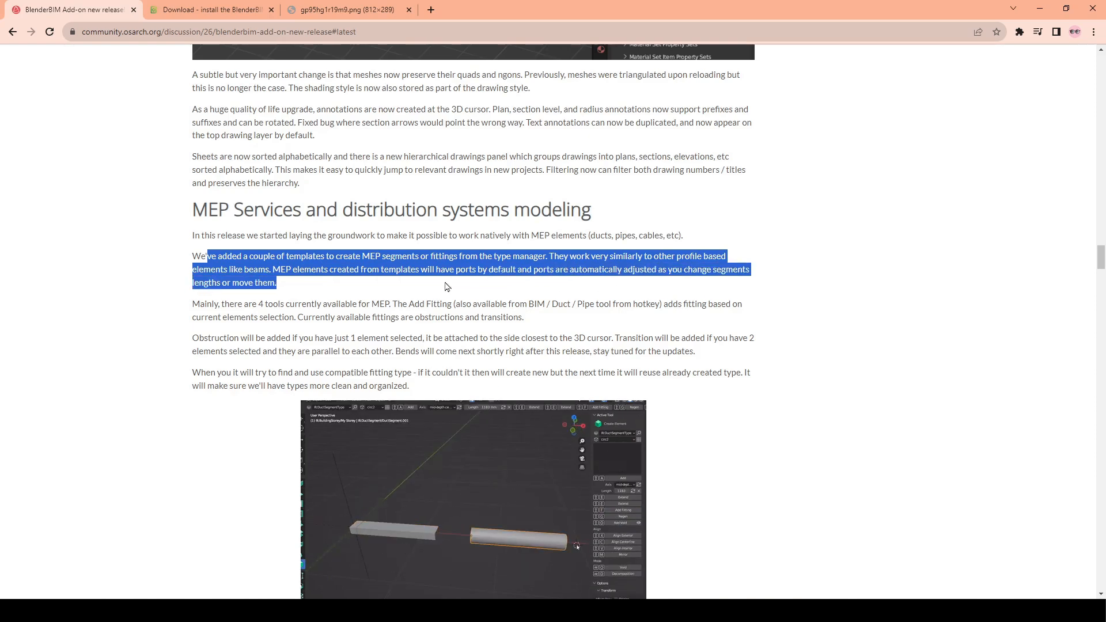
# Highlight the release-note paragraphs on the four MEP tools, obstruction and transition fittings, and compatible fitting types.
pyautogui.scroll(-1, 496, 284)
pyautogui.moveTo(192, 246); pyautogui.dragTo(569, 259)
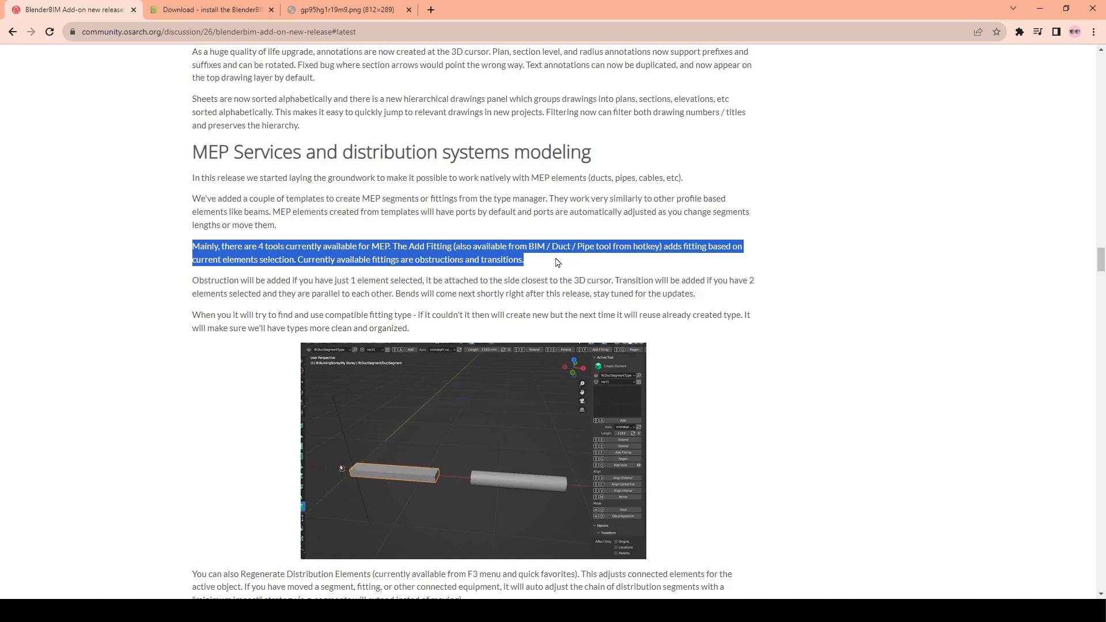
pyautogui.moveTo(205, 280); pyautogui.dragTo(389, 280)
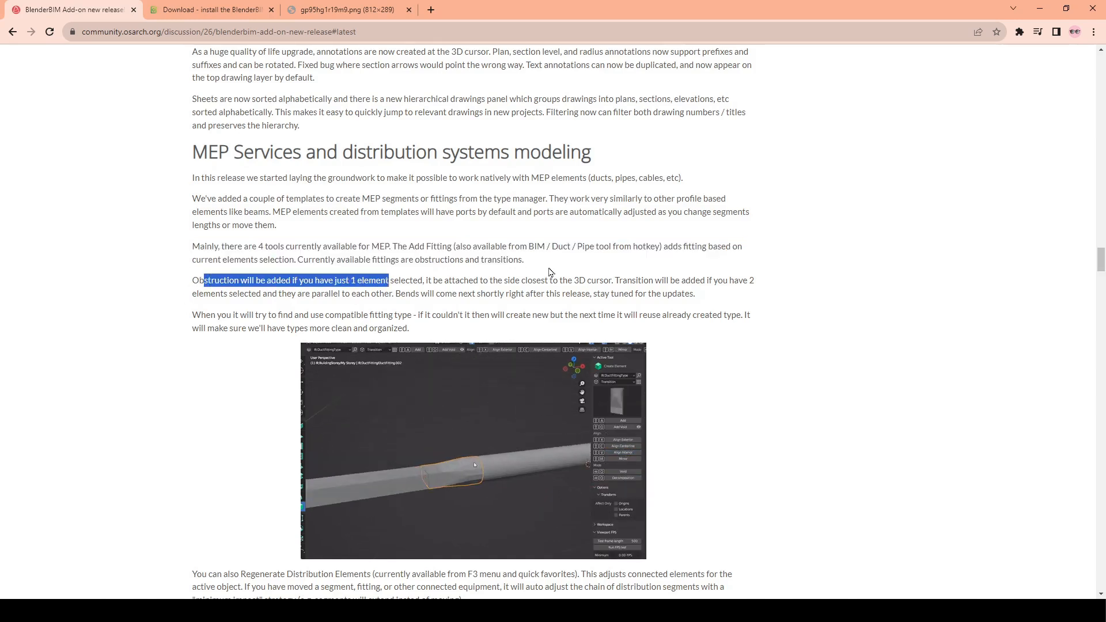
pyautogui.click(526, 266)
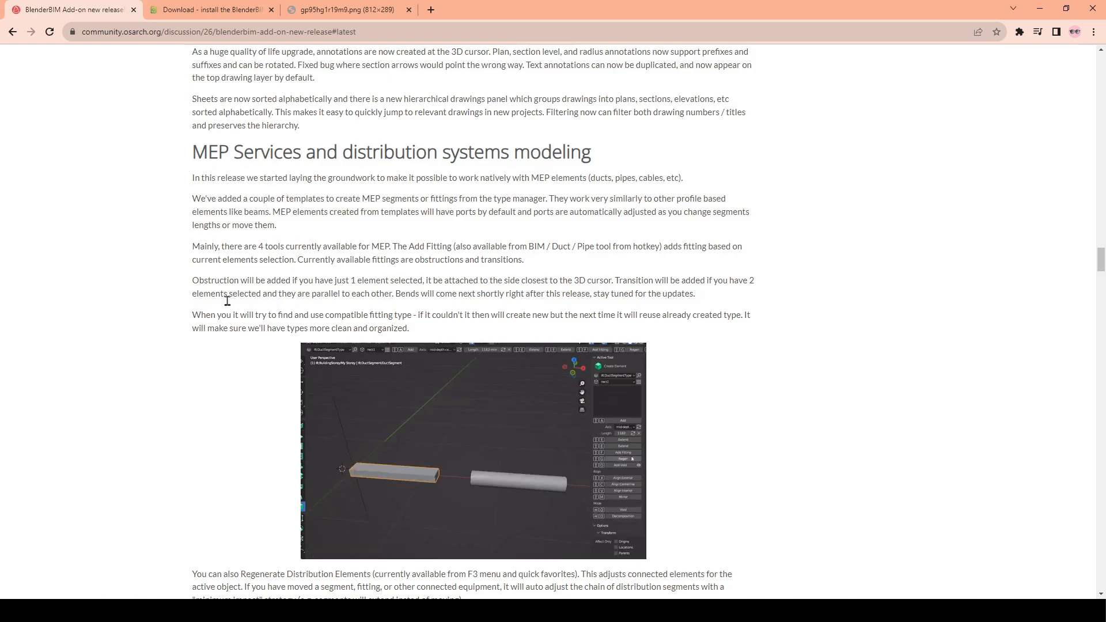
pyautogui.moveTo(193, 280); pyautogui.dragTo(727, 295)
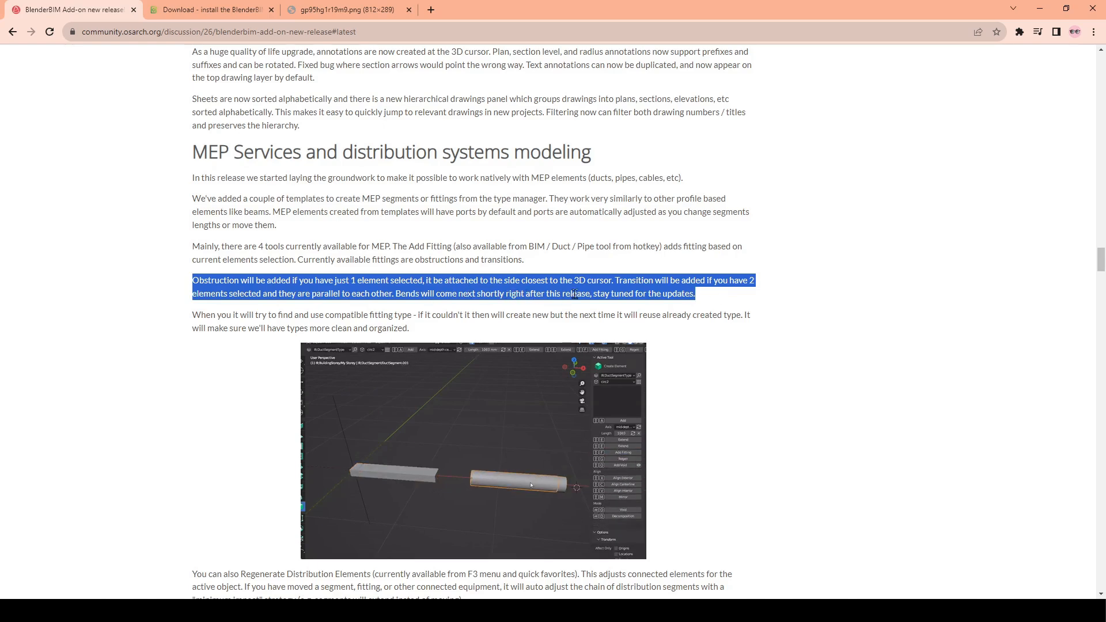
pyautogui.scroll(-1, 708, 296)
pyautogui.moveTo(193, 257); pyautogui.dragTo(432, 271)
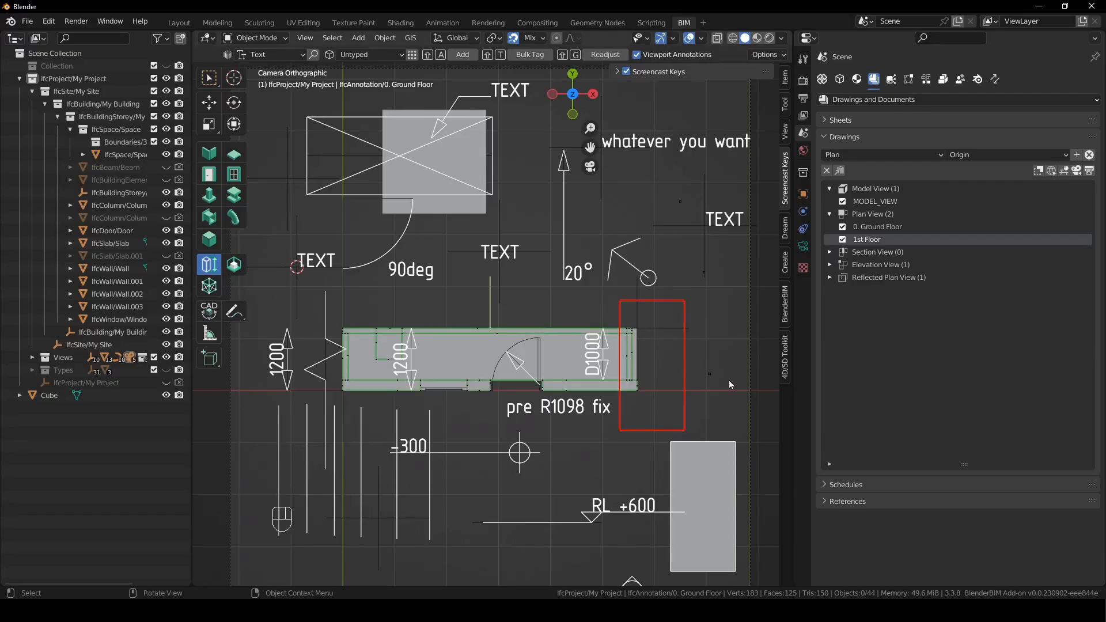
# Switch to Blender, leave the camera view for a perspective of the whole model, and restore the hidden model elements.
pyautogui.scroll(-2, 728, 384)
pyautogui.moveTo(646, 506); pyautogui.dragTo(617, 400, button='middle')
pyautogui.scroll(-4, 616, 400)
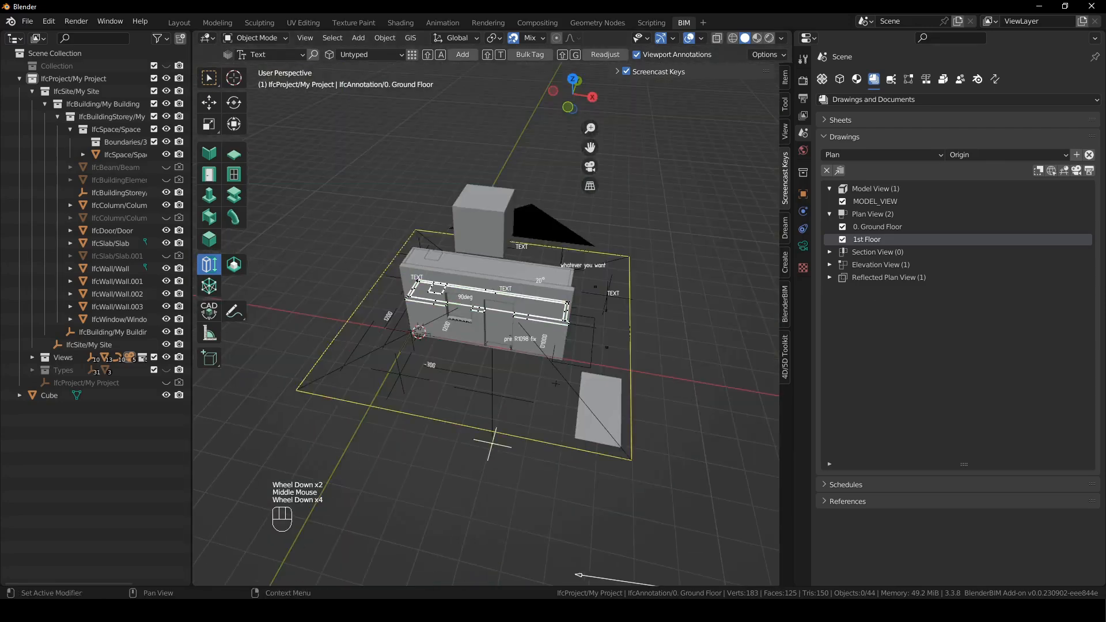
pyautogui.click(1063, 172)
pyautogui.click(662, 204)
pyautogui.keyDown('shift'); pyautogui.moveTo(662, 204); pyautogui.dragTo(320, 50, button='middle'); pyautogui.keyUp('shift')
pyautogui.scroll(-2, 540, 317)
pyautogui.scroll(1, 540, 317)
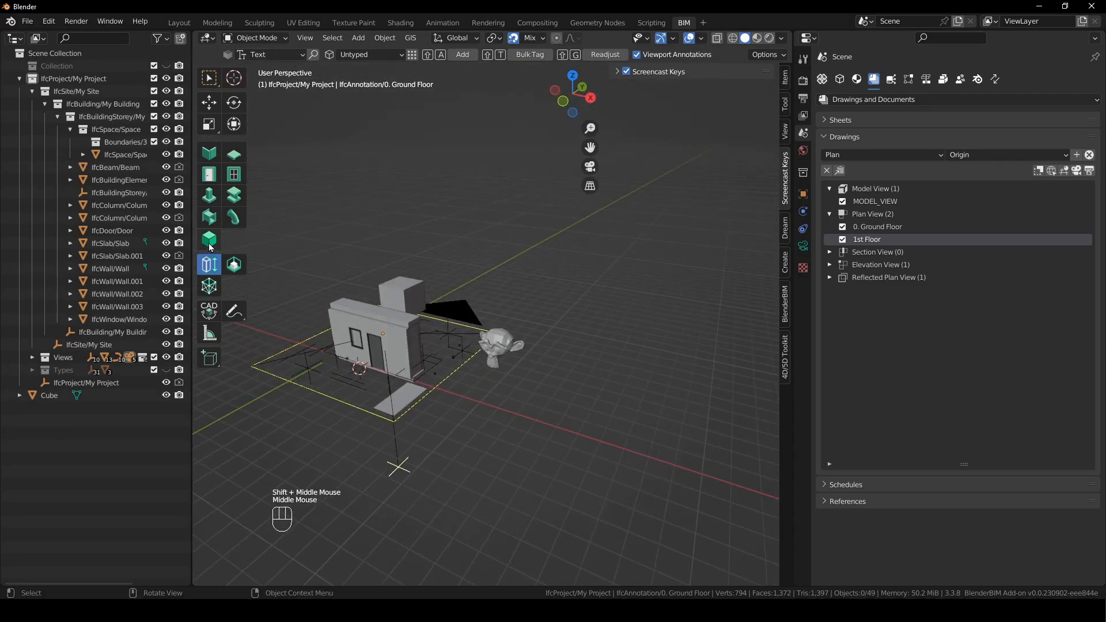
# With the Duct tool, add an IfcDuctSegmentType named TYPEX and place a duct segment at a 3D cursor set beside the building.
pyautogui.click(210, 217)
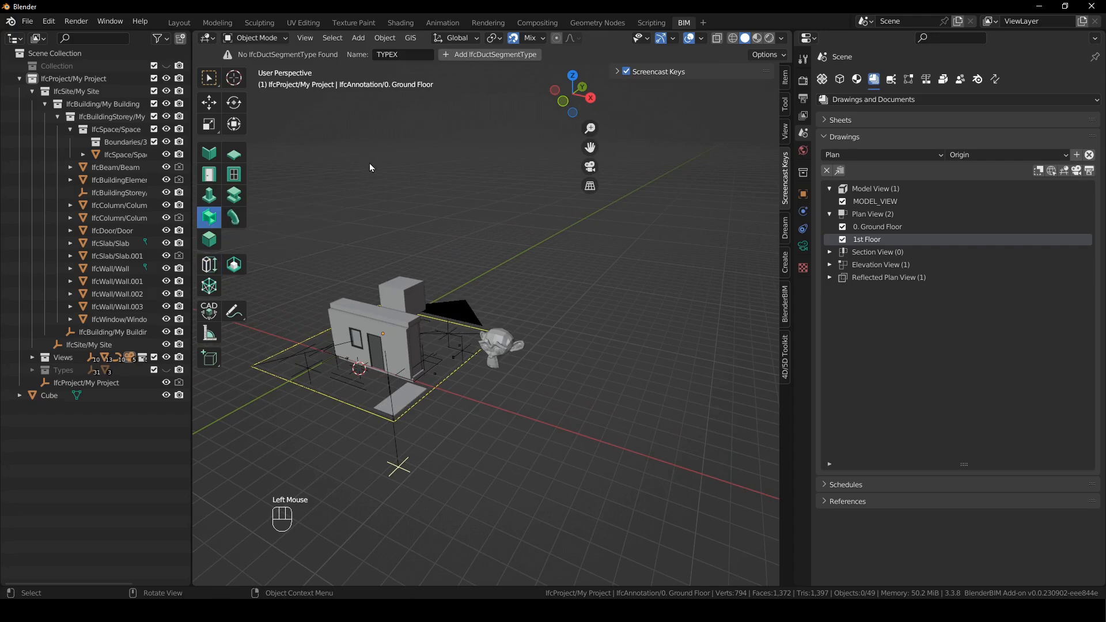
pyautogui.click(489, 54)
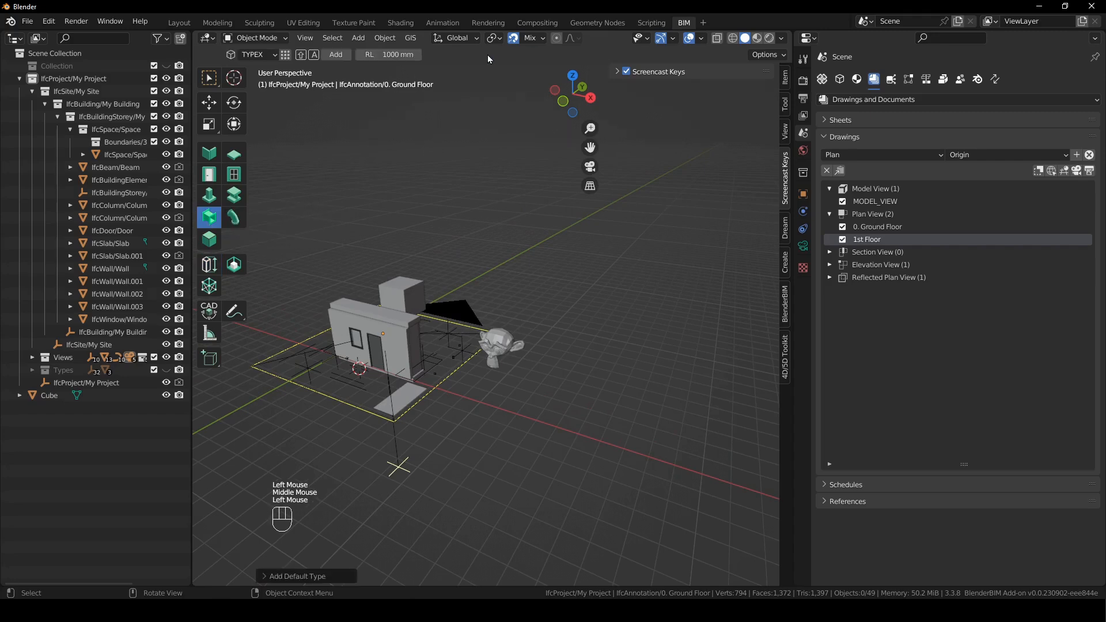
pyautogui.keyDown('shift'); pyautogui.rightClick(567, 315); pyautogui.keyUp('shift')
pyautogui.hotkey('shift', 'a')
# Move the duct segment next to the tall box behind the building.
pyautogui.moveTo(606, 398); pyautogui.dragTo(502, 299, button='middle')
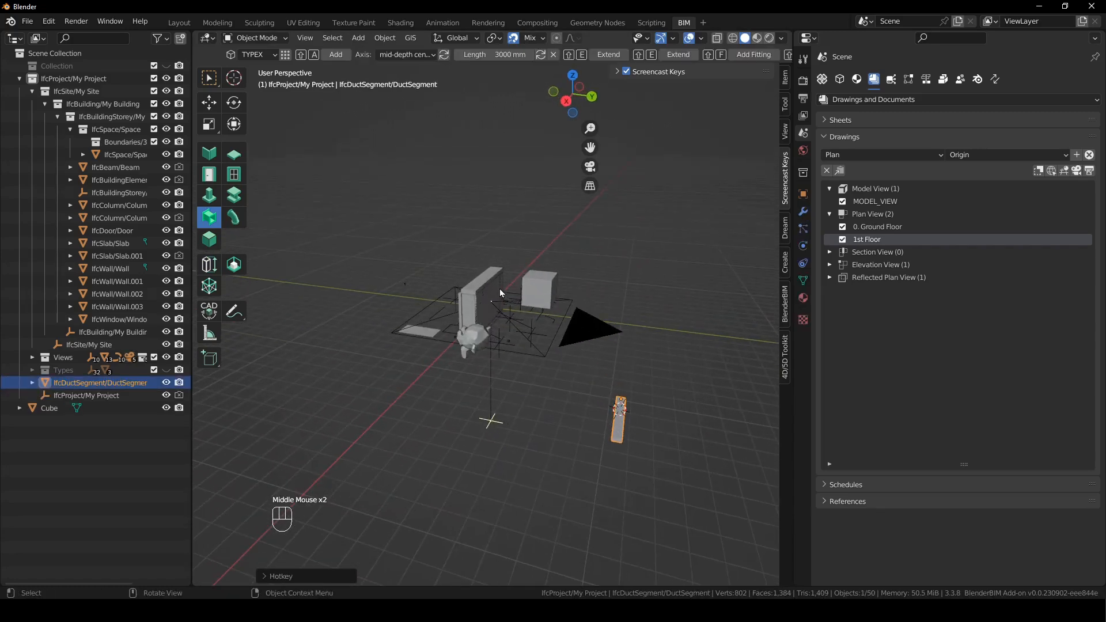
pyautogui.press('g')
pyautogui.click(496, 291)
pyautogui.scroll(2, 506, 276)
pyautogui.keyDown('shift'); pyautogui.moveTo(516, 258); pyautogui.dragTo(549, 389, button='middle'); pyautogui.keyUp('shift')
pyautogui.scroll(-1, 693, 444)
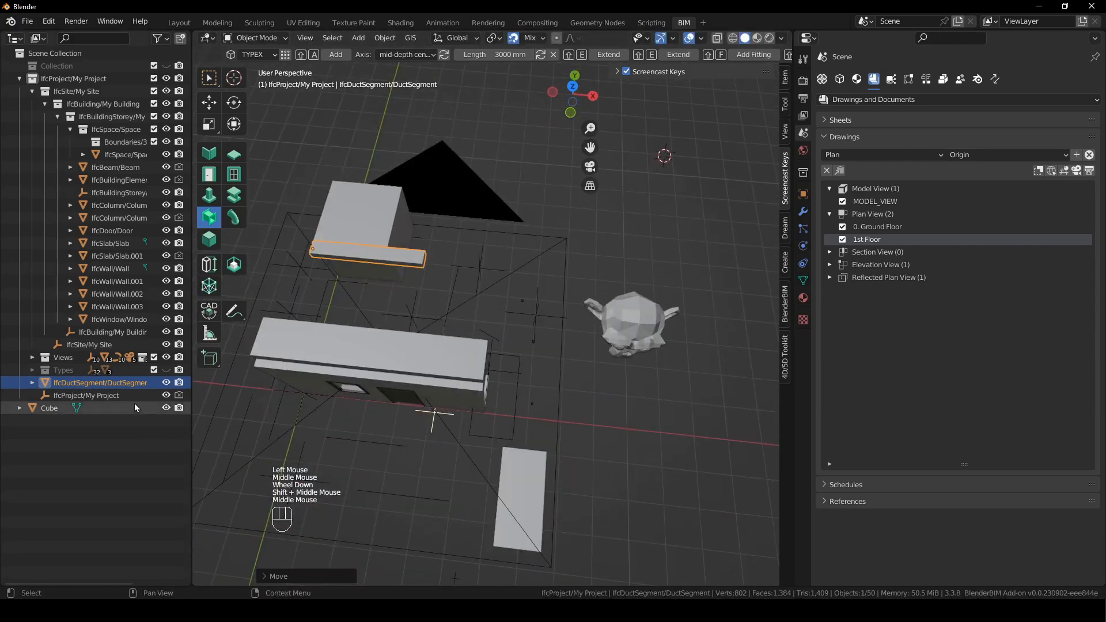
# Assign the duct segment to the My Storey spatial container.
pyautogui.click(840, 81)
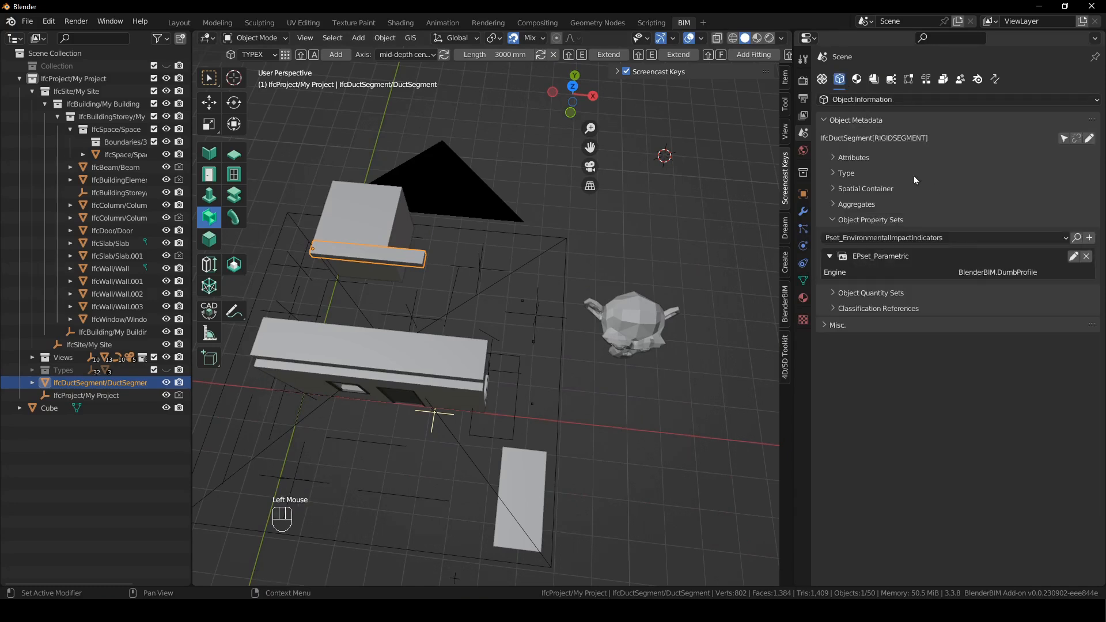
pyautogui.click(880, 222)
pyautogui.click(881, 189)
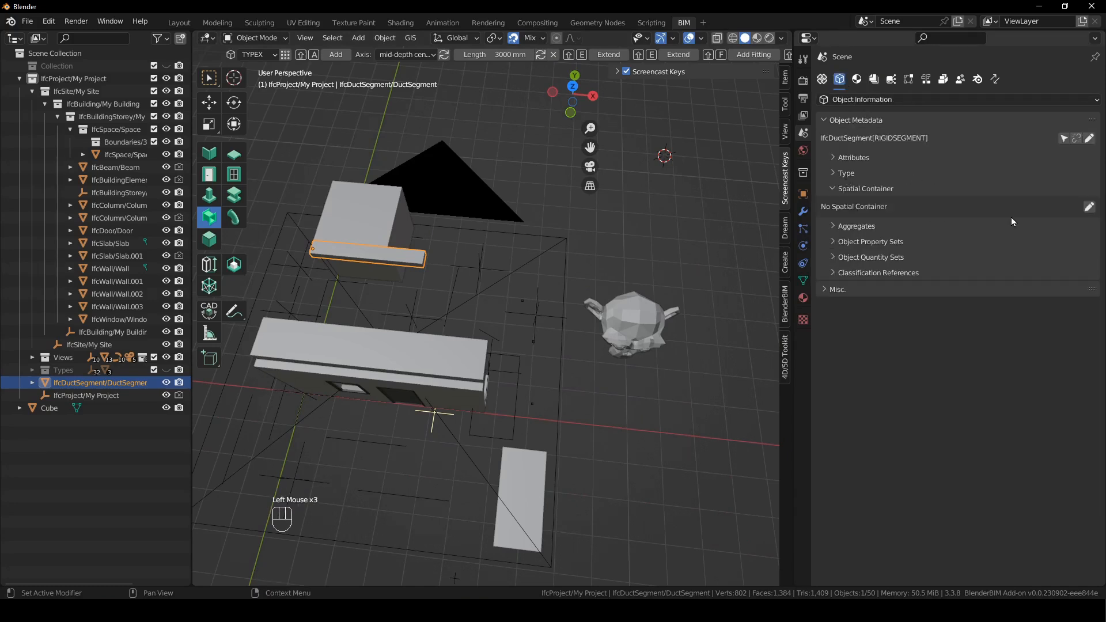
pyautogui.click(1089, 207)
pyautogui.click(828, 226)
pyautogui.click(829, 225)
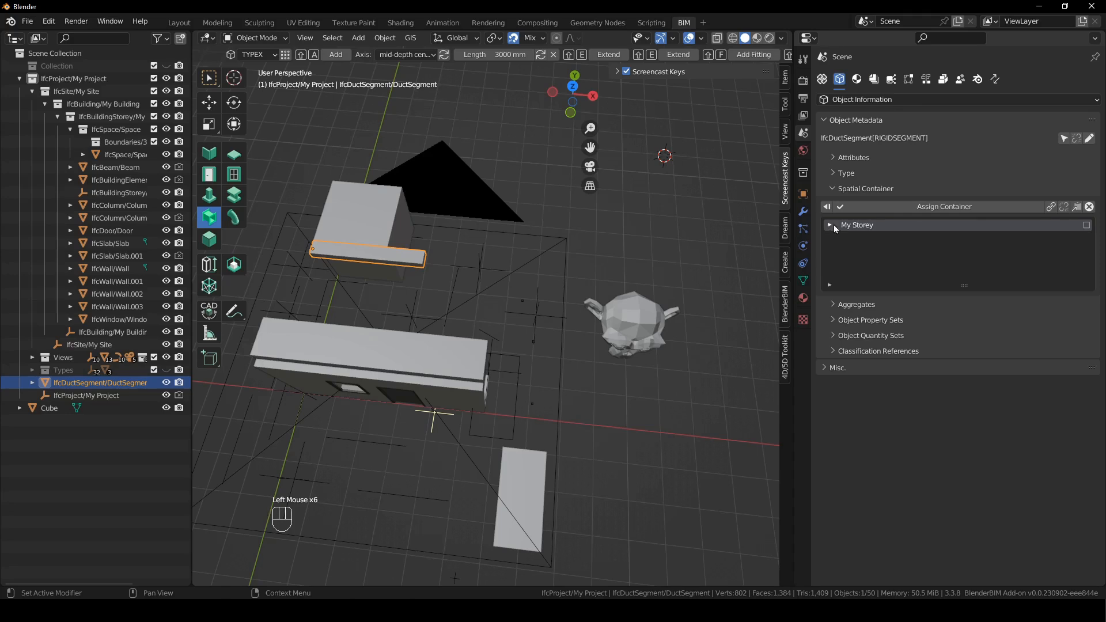
pyautogui.click(1086, 225)
pyautogui.click(1015, 210)
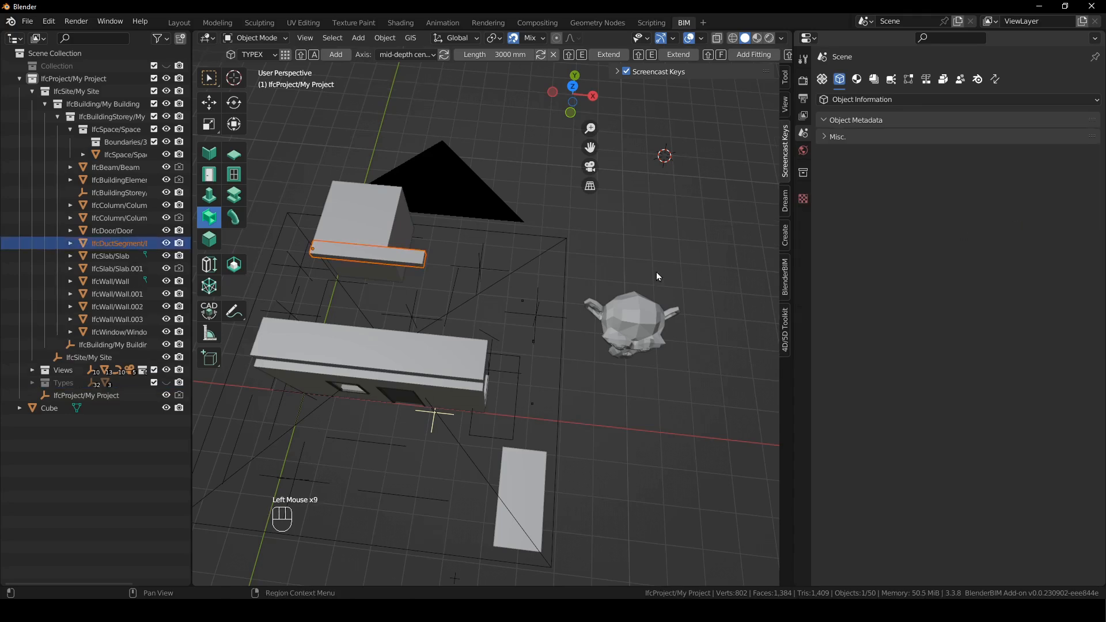
# Set the length of the duct segment behind the building to 5000 mm.
pyautogui.click(413, 264)
pyautogui.moveTo(654, 363); pyautogui.dragTo(620, 320, button='middle')
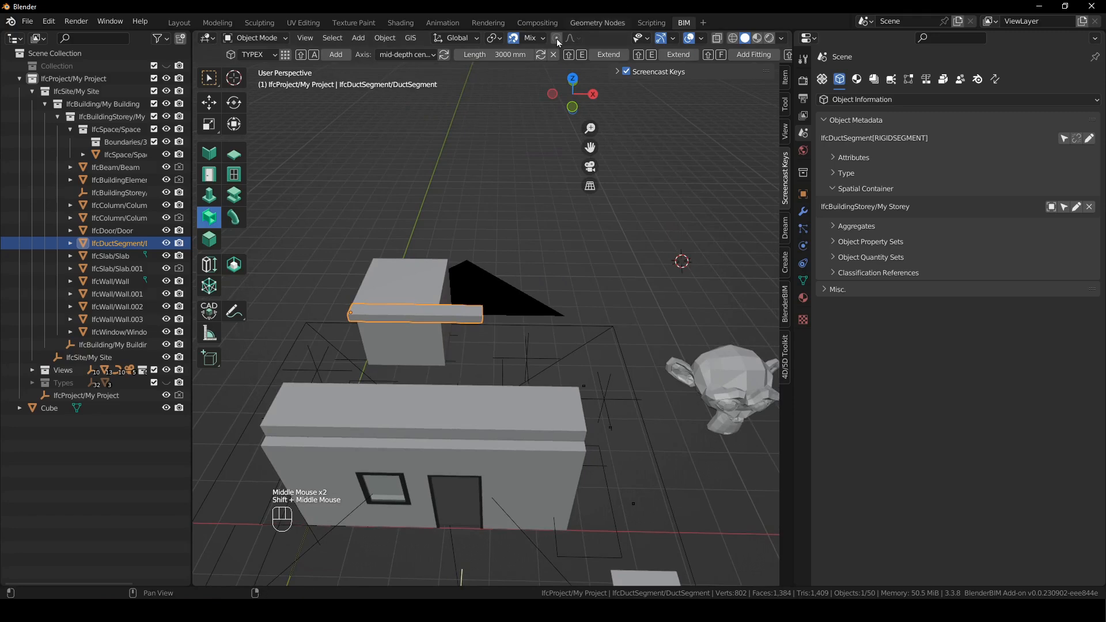
pyautogui.click(510, 55)
pyautogui.write('5000')
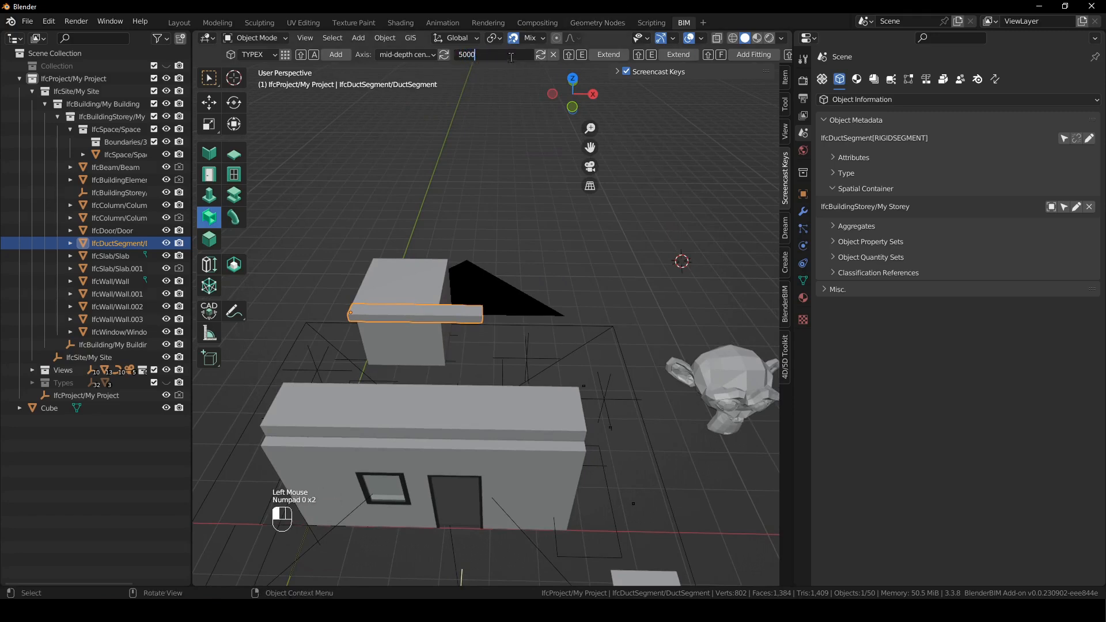
pyautogui.click(532, 58)
# Delete the tall box beside the duct segment behind the building.
pyautogui.scroll(-3, 538, 126)
pyautogui.keyDown('shift'); pyautogui.moveTo(537, 127); pyautogui.dragTo(427, 330, button='middle'); pyautogui.keyUp('shift')
pyautogui.press('x')
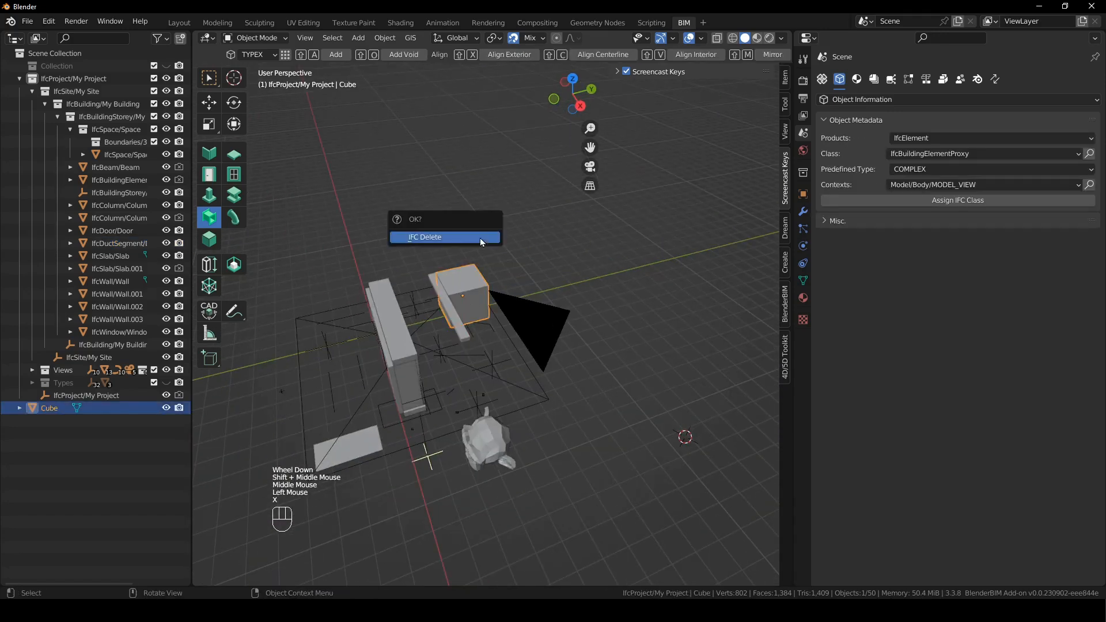
pyautogui.click(479, 237)
# Extend the duct segment repeatedly to different 3D cursor positions around its ends.
pyautogui.scroll(-1, 465, 287)
pyautogui.scroll(2, 465, 287)
pyautogui.keyDown('shift'); pyautogui.moveTo(568, 319); pyautogui.dragTo(613, 415, button='middle'); pyautogui.keyUp('shift')
pyautogui.click(551, 345)
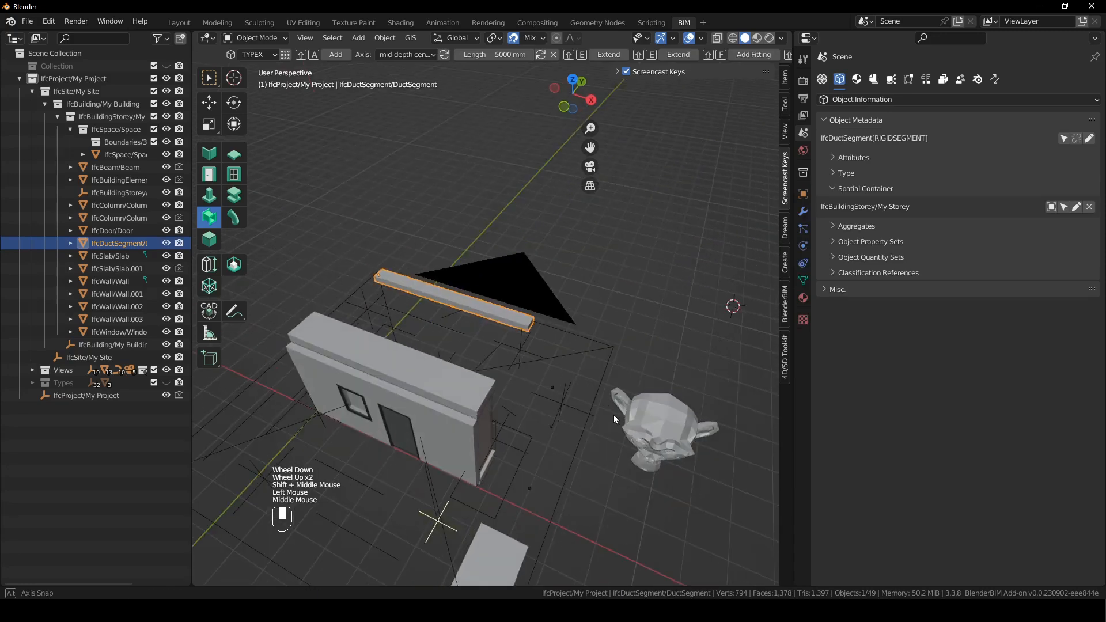
pyautogui.keyDown('shift'); pyautogui.moveTo(671, 337); pyautogui.dragTo(715, 376, button='right'); pyautogui.keyUp('shift')
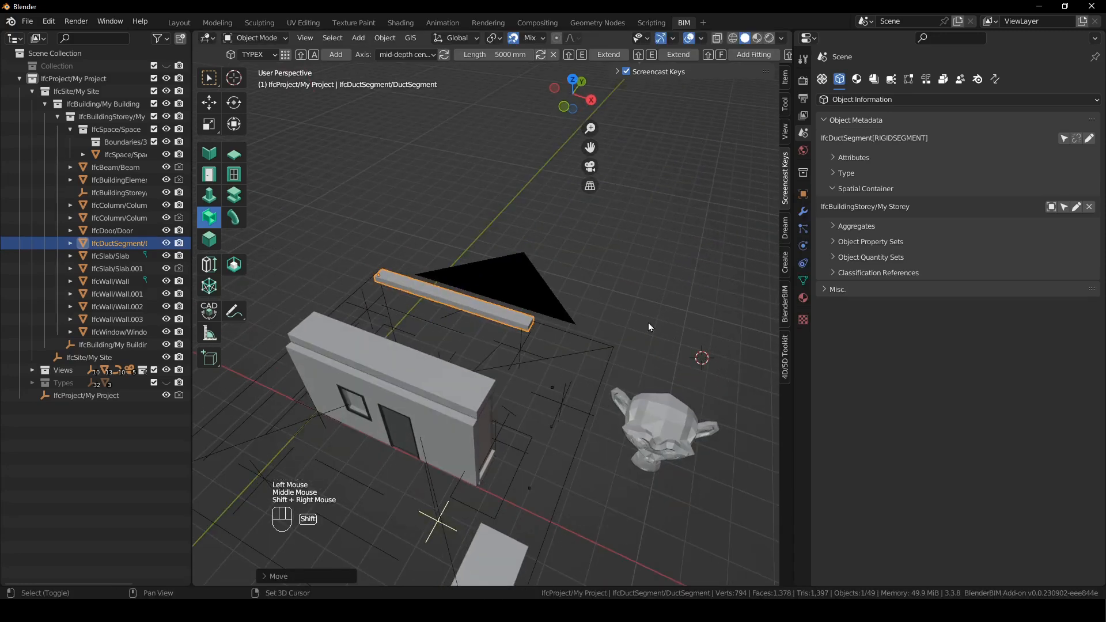
pyautogui.hotkey('shift', 'e')
pyautogui.keyDown('shift'); pyautogui.moveTo(552, 369); pyautogui.dragTo(316, 312, button='right'); pyautogui.keyUp('shift')
pyautogui.hotkey('shift', 'e')
pyautogui.hotkey('shift', 'e')
pyautogui.keyDown('shift'); pyautogui.moveTo(490, 368); pyautogui.dragTo(499, 387, button='right'); pyautogui.keyUp('shift')
pyautogui.hotkey('shift', 'e')
# Undo the last two operations on the duct model.
pyautogui.moveTo(541, 393); pyautogui.dragTo(489, 345, button='middle')
pyautogui.hotkey('ctrl', 'z')
pyautogui.hotkey('ctrl', 'z')
# Make My Storey the active collection, add a TYPEX duct segment at the existing duct's end, and raise it to the duct's level.
pyautogui.click(109, 129)
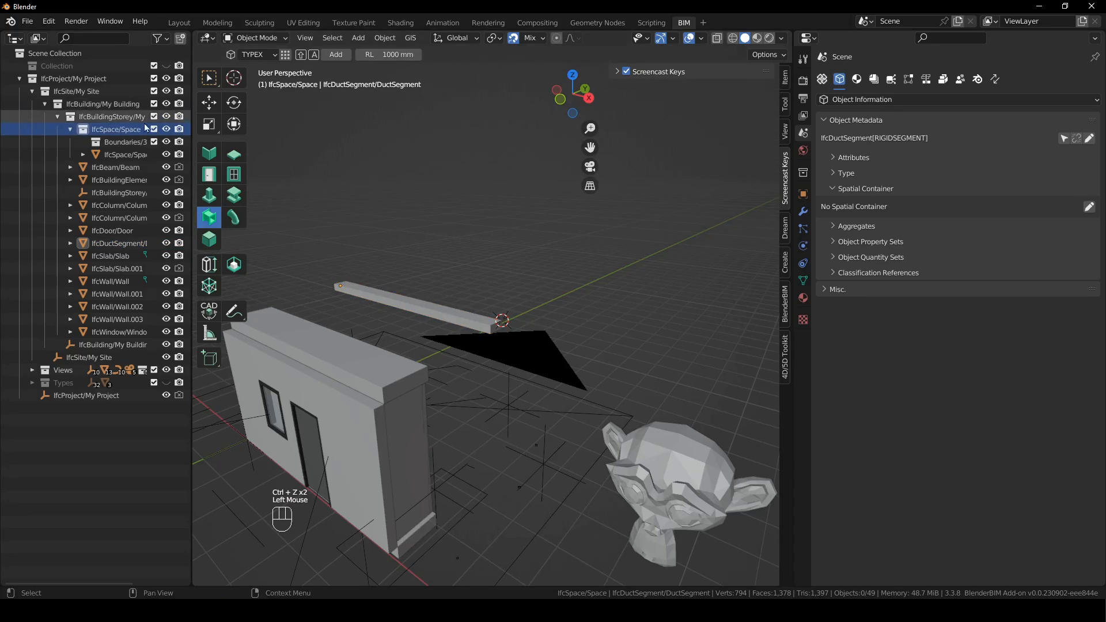
pyautogui.click(106, 117)
pyautogui.moveTo(576, 345); pyautogui.dragTo(547, 340, button='middle')
pyautogui.keyDown('shift'); pyautogui.rightClick(499, 326); pyautogui.keyUp('shift')
pyautogui.hotkey('shift', 'a')
pyautogui.moveTo(609, 305); pyautogui.dragTo(526, 337, button='middle')
pyautogui.press('g')
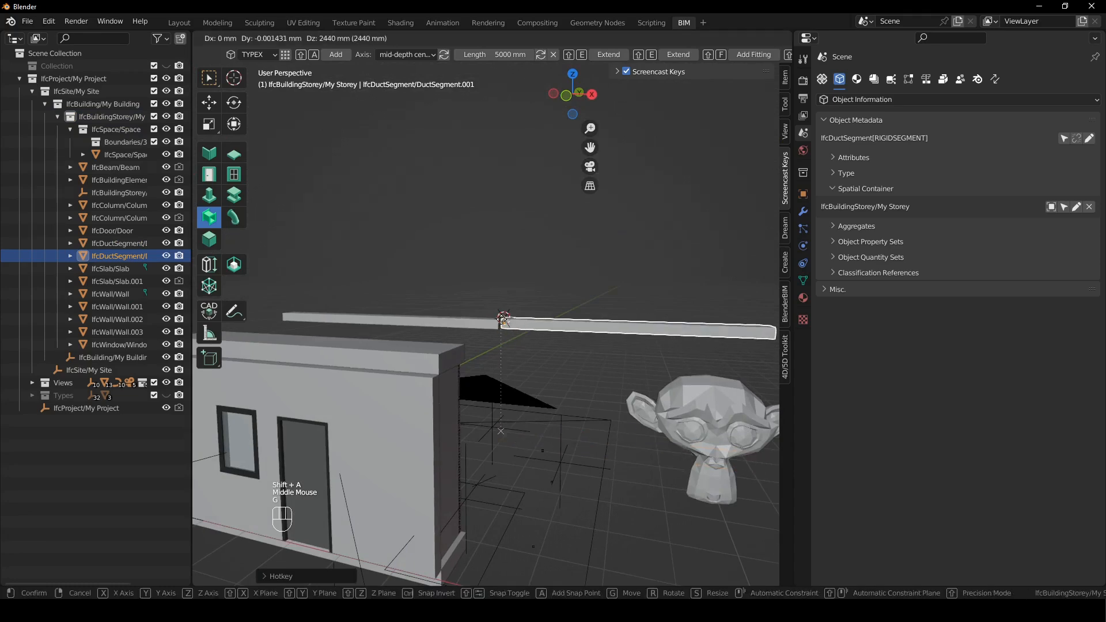
pyautogui.click(553, 345)
# Rotate the new duct segment 90° about Z and move it -200 mm in X and Y to meet the first duct's end.
pyautogui.moveTo(553, 346); pyautogui.dragTo(563, 375, button='middle')
pyautogui.scroll(3, 573, 376)
pyautogui.press('r')
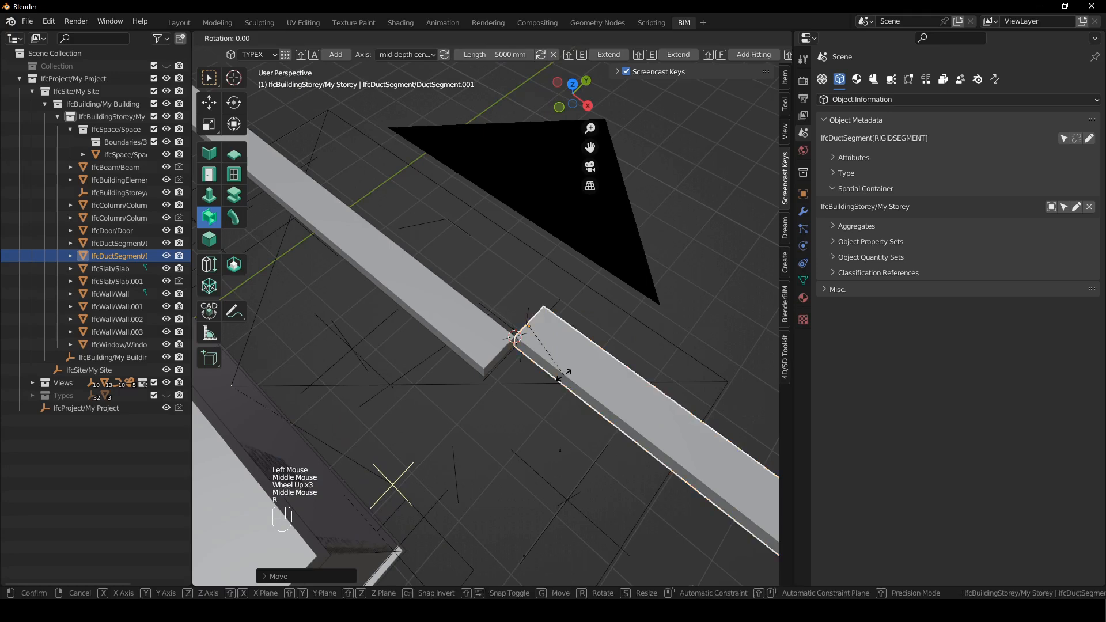
pyautogui.press('z')
pyautogui.press('KP_9')
pyautogui.press('KP_0')
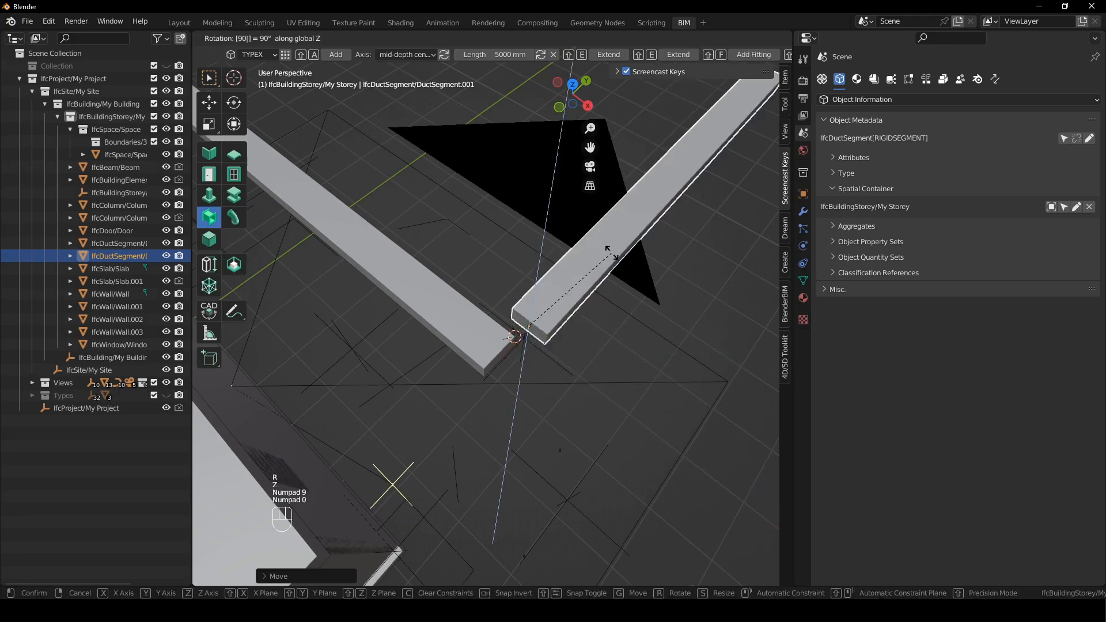
pyautogui.press('Return')
pyautogui.press('g')
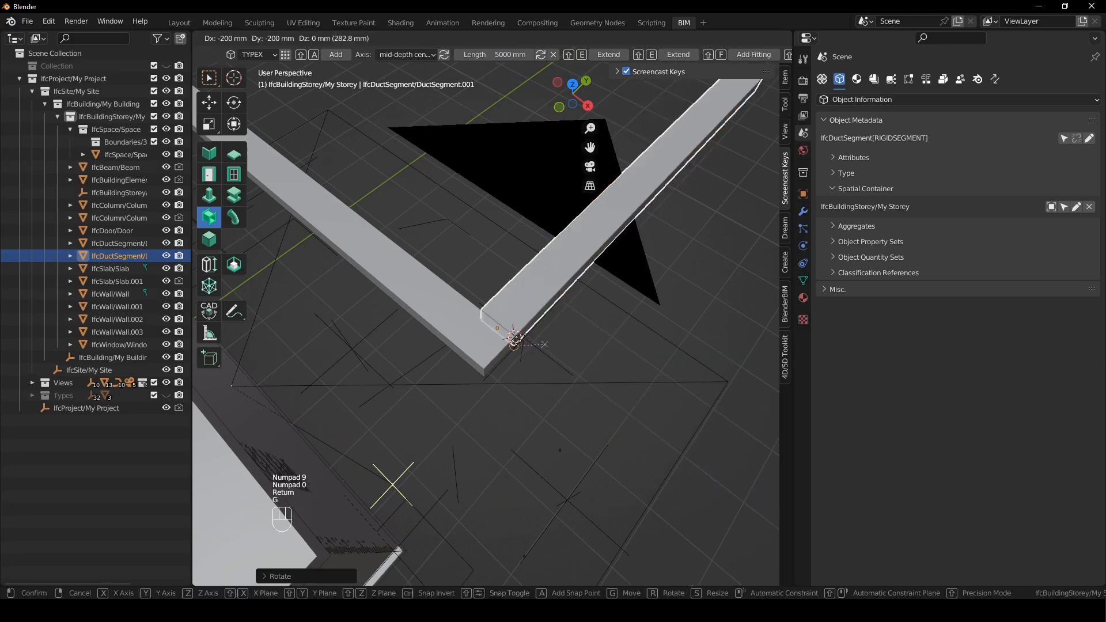
pyautogui.click(512, 338)
# Set the 3D cursor at the corner end of the perpendicular duct segment and add a duct fitting there.
pyautogui.moveTo(512, 338); pyautogui.dragTo(534, 210, button='middle')
pyautogui.scroll(-2, 445, 341)
pyautogui.keyDown('shift'); pyautogui.rightClick(496, 329); pyautogui.keyUp('shift')
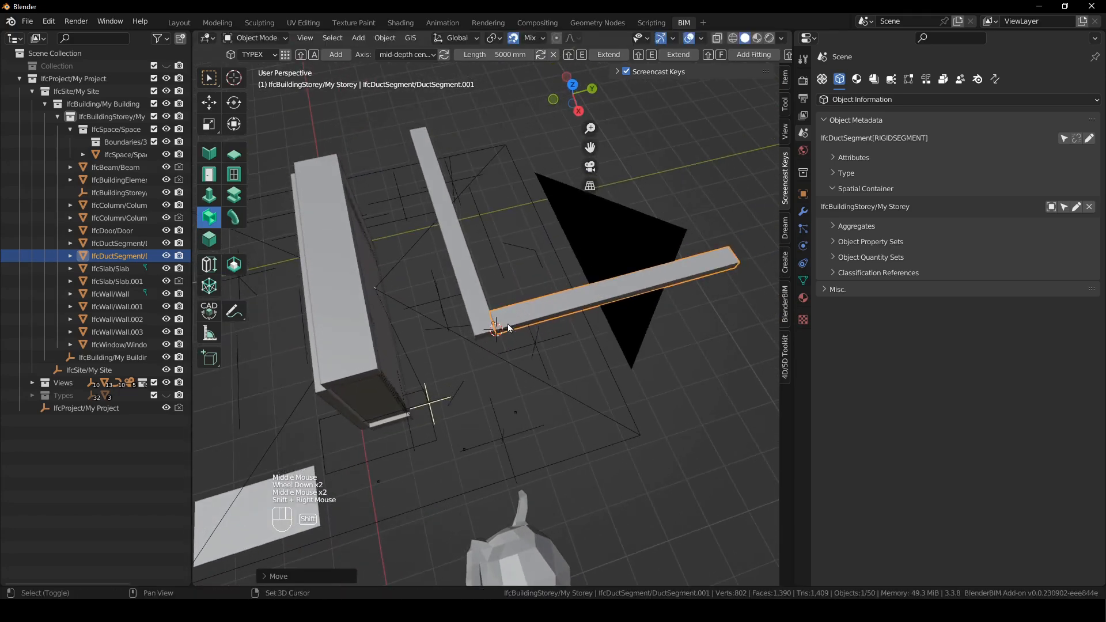
pyautogui.scroll(-2, 730, 56)
pyautogui.scroll(-3, 729, 57)
pyautogui.click(704, 56)
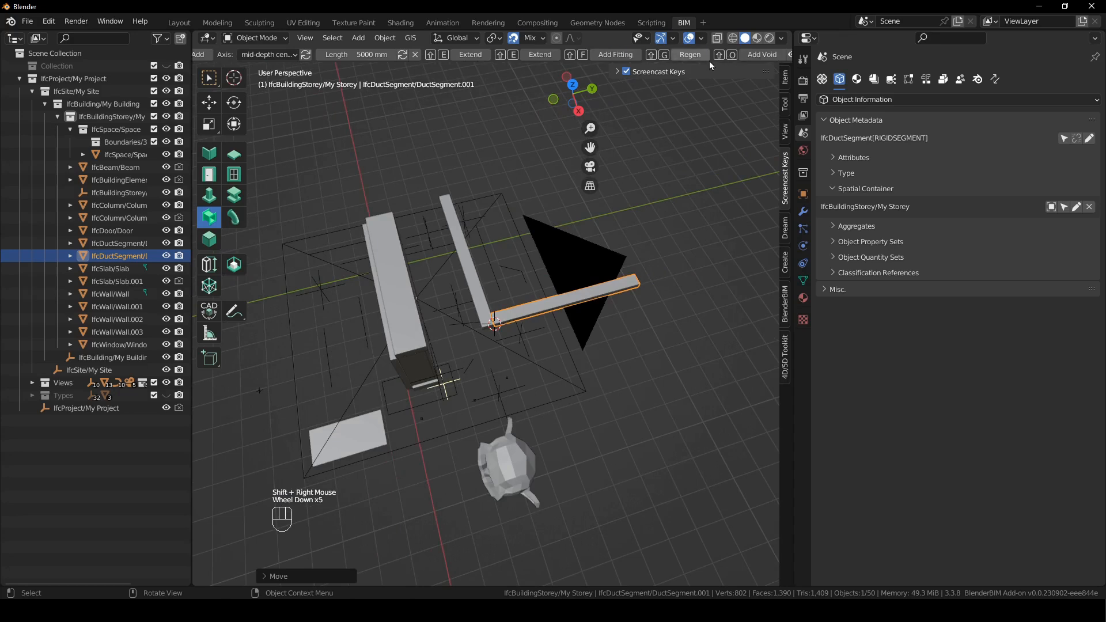
# Adjust the first duct segment's end near the corner and add a duct fitting there, with the 3D cursor on the fitting.
pyautogui.scroll(3, 492, 319)
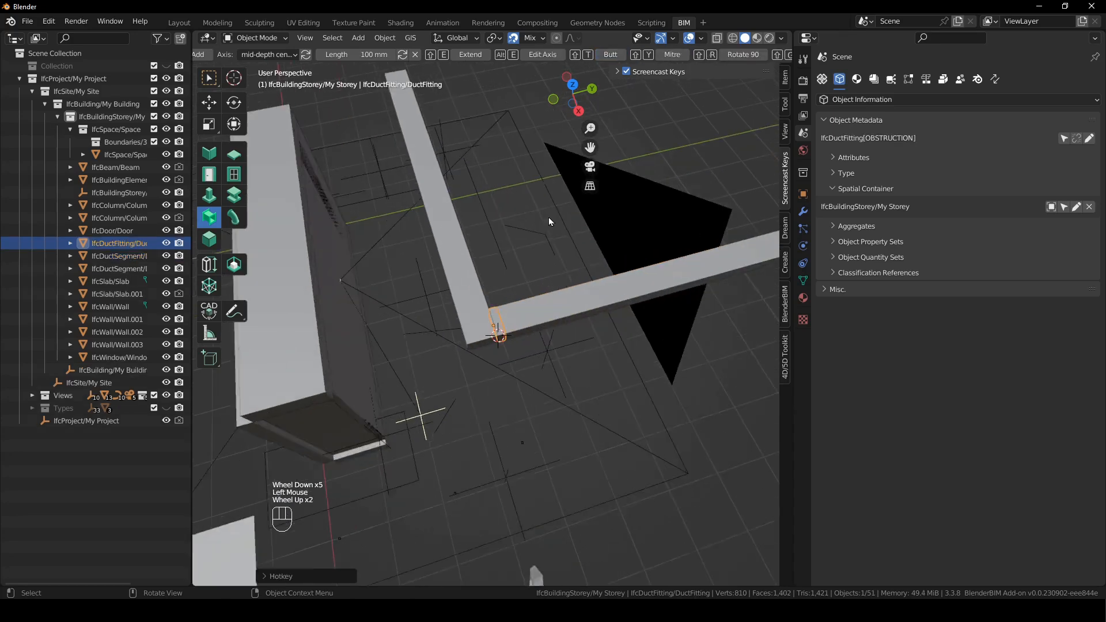
pyautogui.click(473, 312)
pyautogui.moveTo(474, 312)
pyautogui.mouseDown(button='middle')
pyautogui.moveTo(541, 333)
pyautogui.moveTo(489, 311)
pyautogui.mouseUp(button='middle')
pyautogui.keyDown('shift'); pyautogui.moveTo(489, 311); pyautogui.dragTo(498, 305, button='right'); pyautogui.keyUp('shift')
pyautogui.hotkey('shift', 'e')
pyautogui.keyDown('shift'); pyautogui.moveTo(455, 348); pyautogui.dragTo(473, 360, button='right'); pyautogui.keyUp('shift')
pyautogui.click(615, 54)
pyautogui.moveTo(576, 346); pyautogui.dragTo(479, 336, button='middle')
pyautogui.keyDown('shift'); pyautogui.moveTo(481, 340); pyautogui.dragTo(455, 329, button='right'); pyautogui.keyUp('shift')
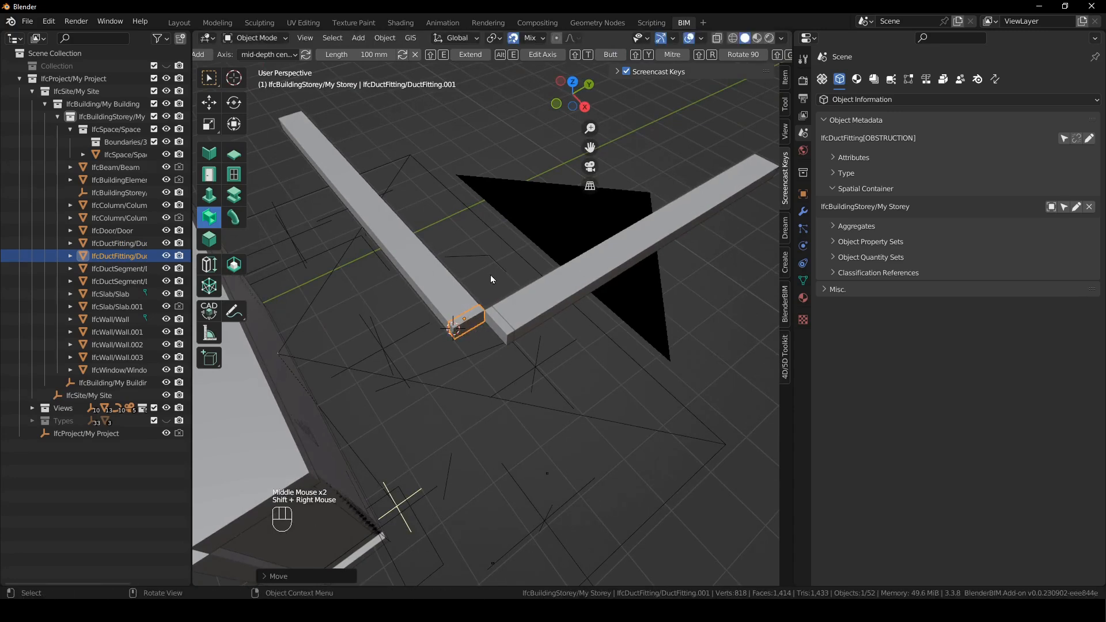
pyautogui.hotkey('shift', 'a')
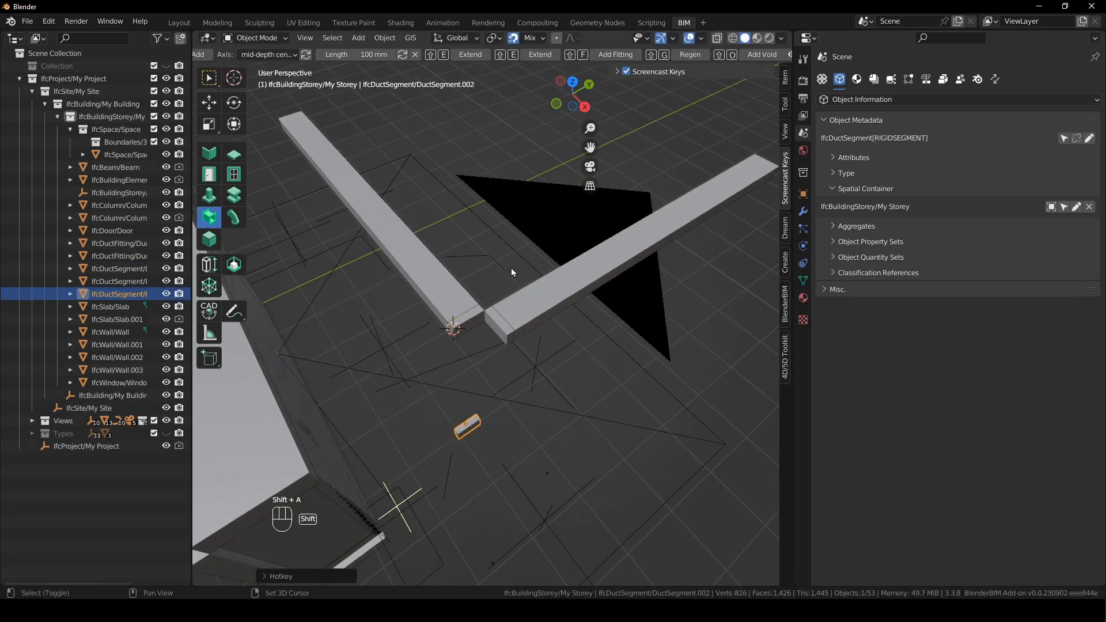
pyautogui.press('x')
pyautogui.click(498, 255)
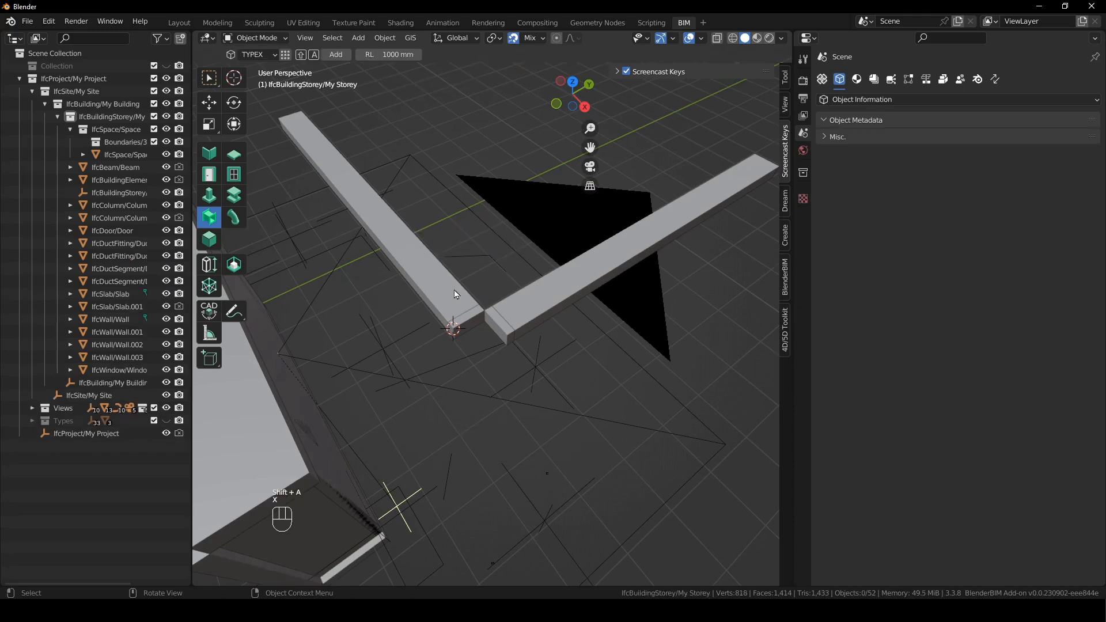
# Add a TYPEX duct segment and move it along Z and Y to line up with the first duct's end fitting.
pyautogui.hotkey('shift', 'a')
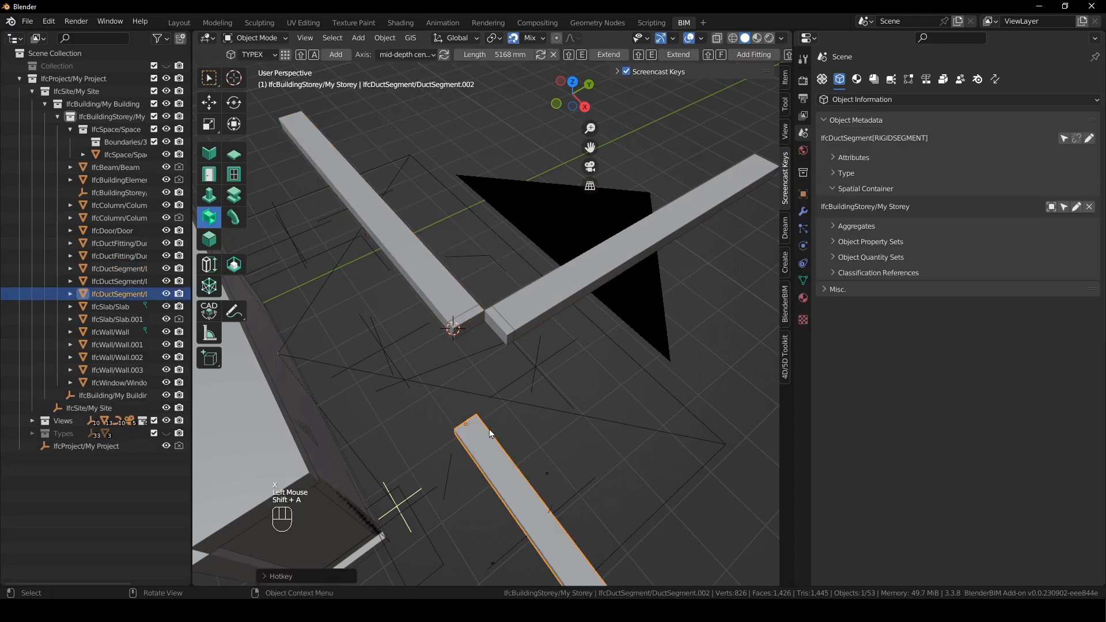
pyautogui.press('g')
pyautogui.press('z')
pyautogui.click(485, 315)
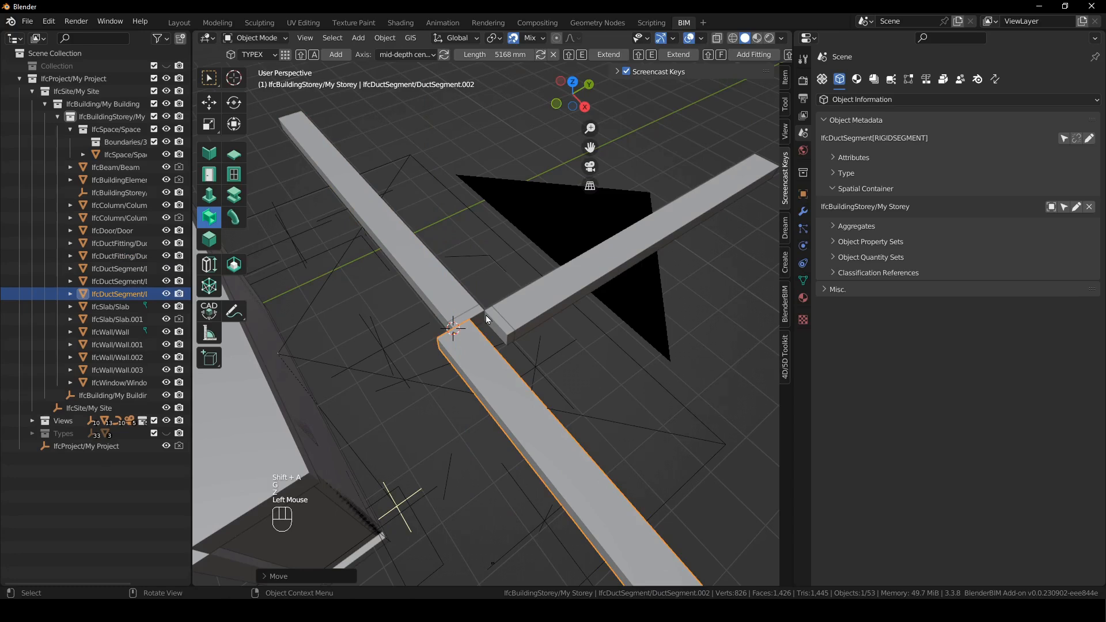
pyautogui.press('g')
pyautogui.press('y')
pyautogui.click(490, 306)
# Set the new corner duct segment's length to 600 mm and extend it to the 3D cursor on the adjoining duct.
pyautogui.scroll(-2, 490, 305)
pyautogui.moveTo(535, 351); pyautogui.dragTo(511, 172, button='middle')
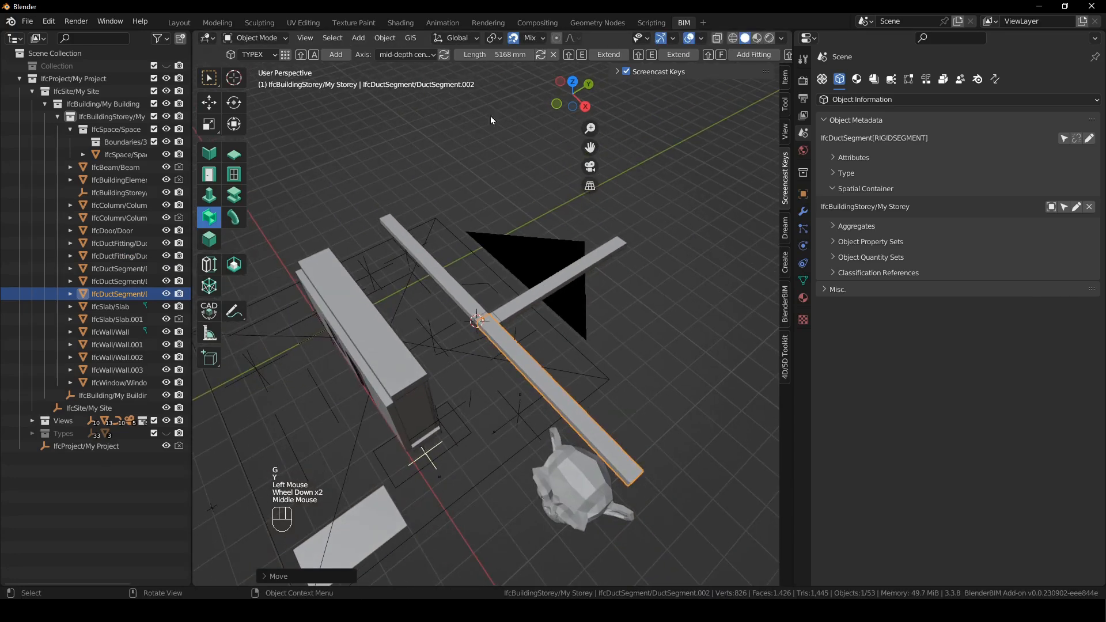
pyautogui.click(492, 55)
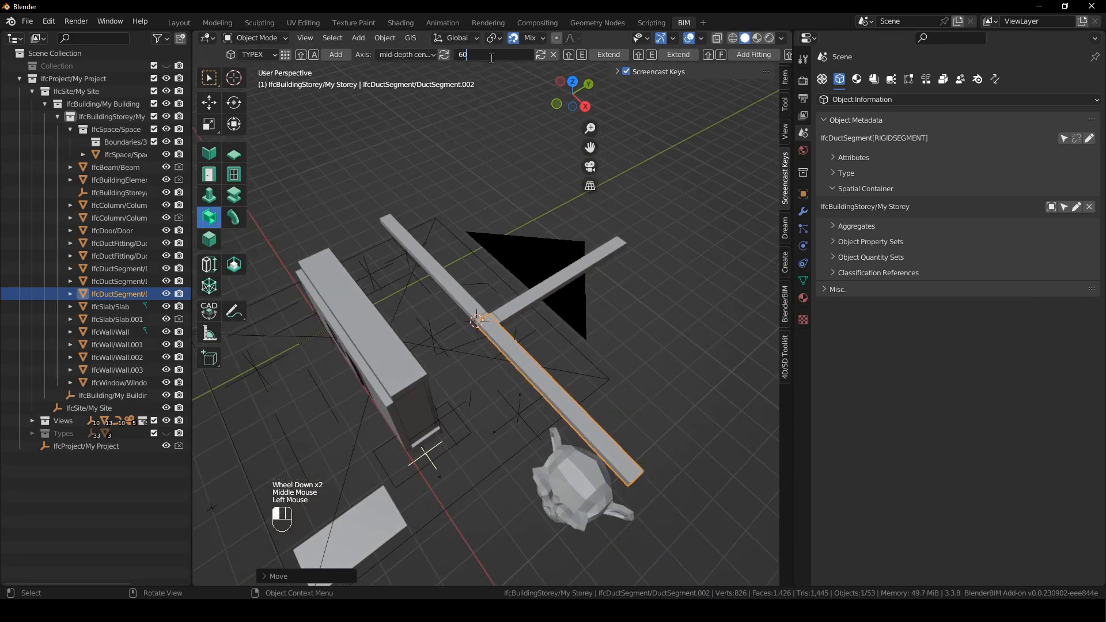
pyautogui.write('600')
pyautogui.click(533, 95)
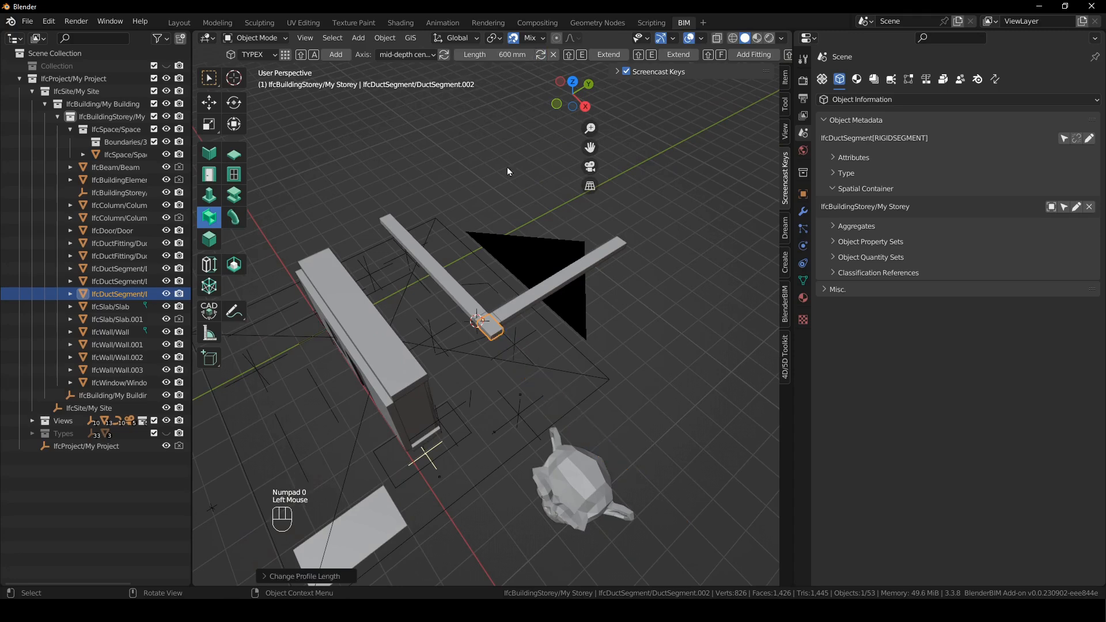
pyautogui.scroll(5, 516, 299)
pyautogui.keyDown('shift'); pyautogui.moveTo(517, 299); pyautogui.dragTo(585, 346, button='right'); pyautogui.keyUp('shift')
pyautogui.hotkey('shift', 'e')
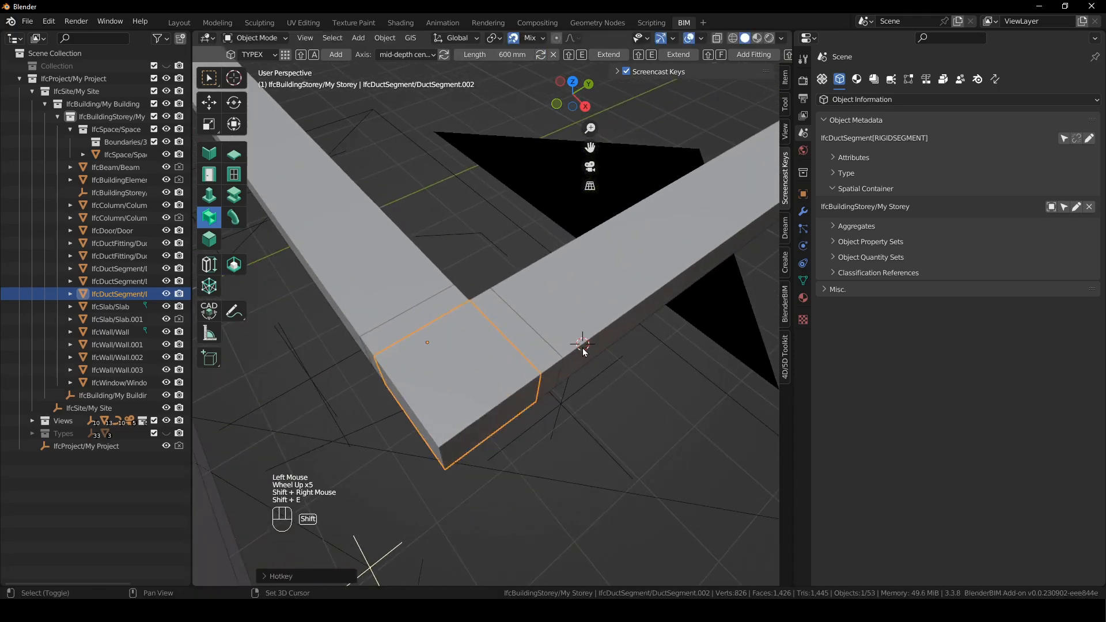
# Select the perpendicular duct segment and look through the duct tool's available operations.
pyautogui.scroll(-3, 452, 329)
pyautogui.click(495, 337)
pyautogui.moveTo(611, 307); pyautogui.dragTo(483, 319, button='middle')
pyautogui.scroll(-2, 506, 291)
pyautogui.scroll(2, 618, 393)
pyautogui.keyDown('shift'); pyautogui.moveTo(617, 393); pyautogui.dragTo(611, 403, button='right'); pyautogui.keyUp('shift')
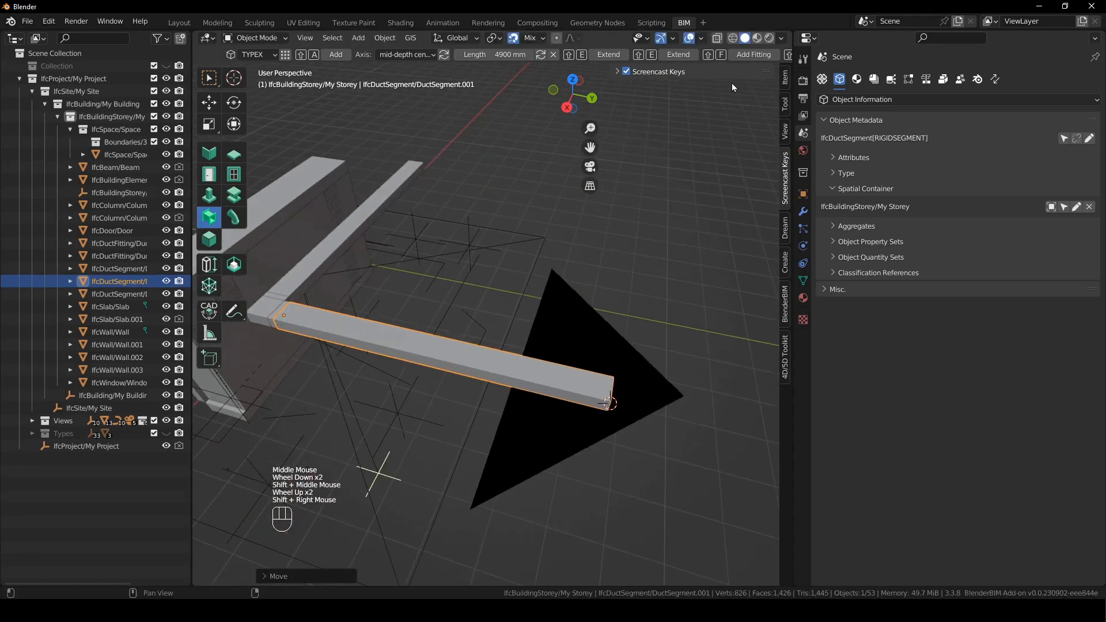
pyautogui.scroll(-4, 727, 88)
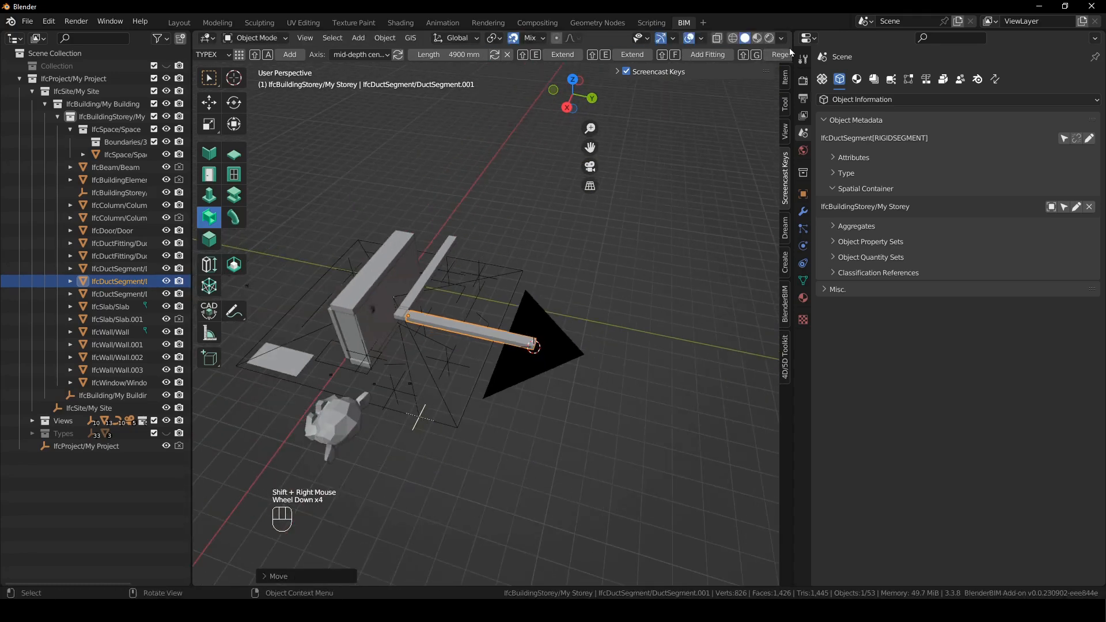
pyautogui.scroll(-7, 756, 67)
pyautogui.scroll(-3, 783, 54)
pyautogui.scroll(5, 475, 331)
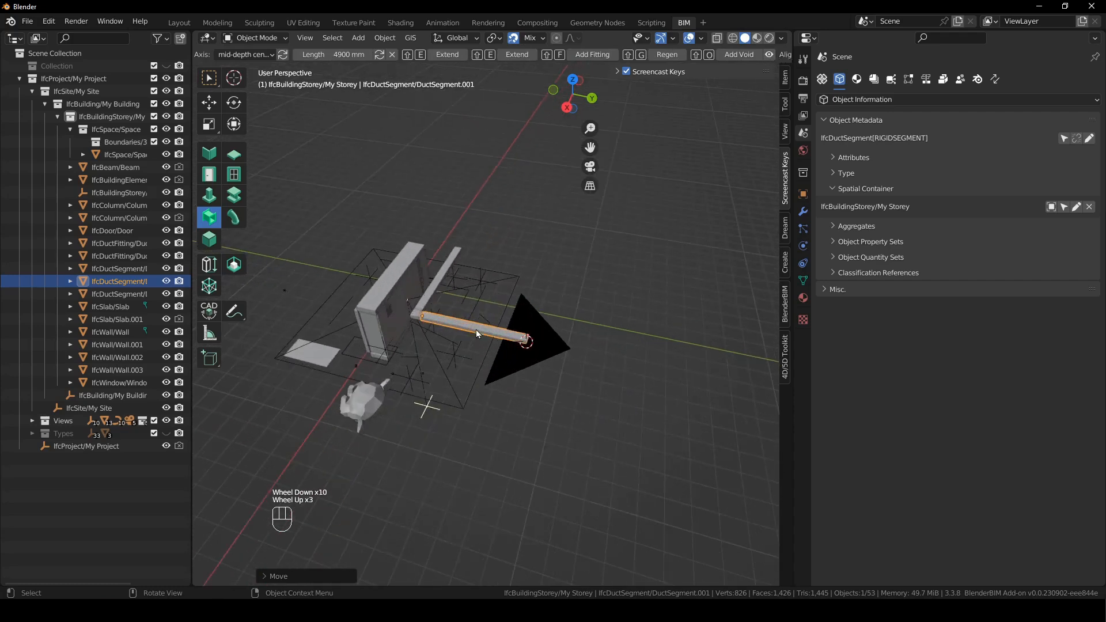
pyautogui.keyDown('shift'); pyautogui.moveTo(454, 365); pyautogui.dragTo(544, 385, button='middle'); pyautogui.keyUp('shift')
pyautogui.scroll(-1, 634, 173)
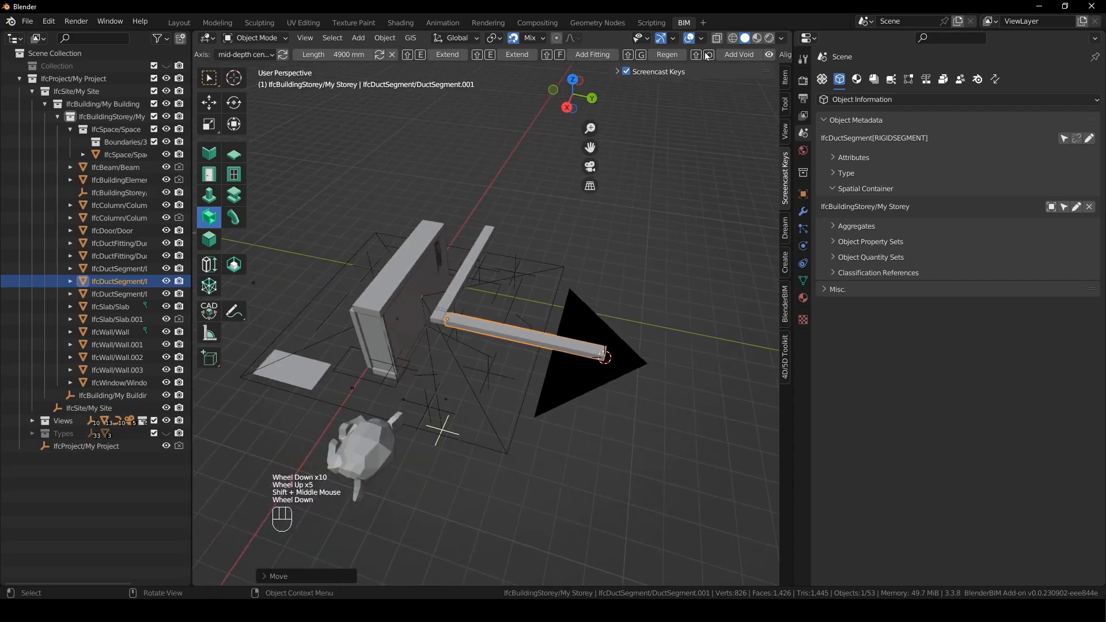
pyautogui.scroll(-1, 757, 74)
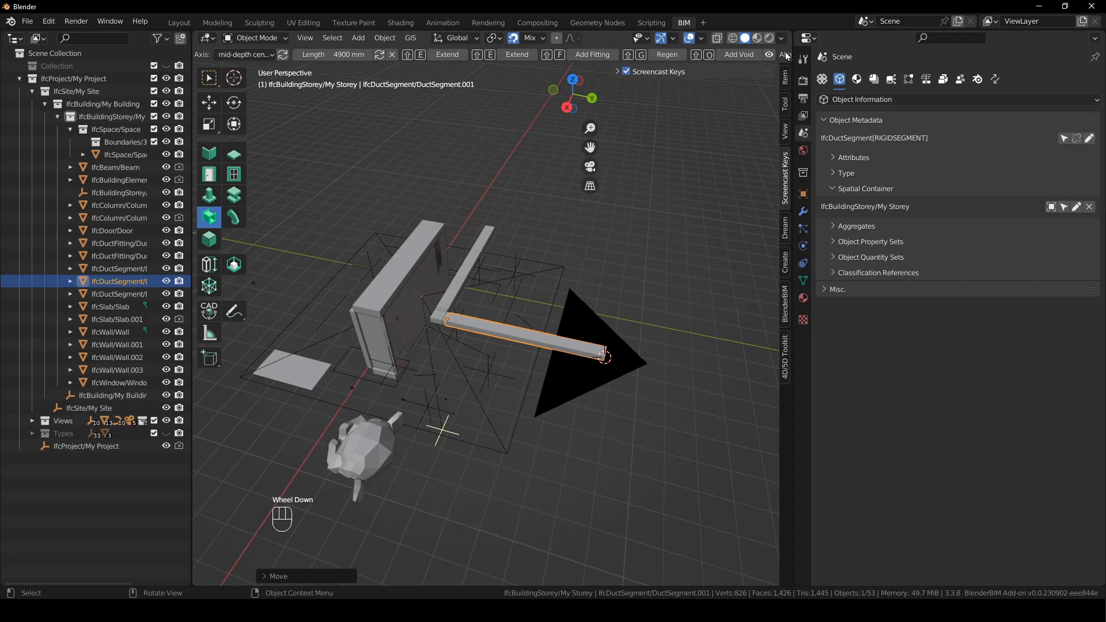
# Add a void at the 3D cursor partway along the perpendicular duct segment and apply it to cut the duct.
pyautogui.scroll(4, 518, 346)
pyautogui.keyDown('shift'); pyautogui.moveTo(521, 360); pyautogui.dragTo(526, 361, button='right'); pyautogui.keyUp('shift')
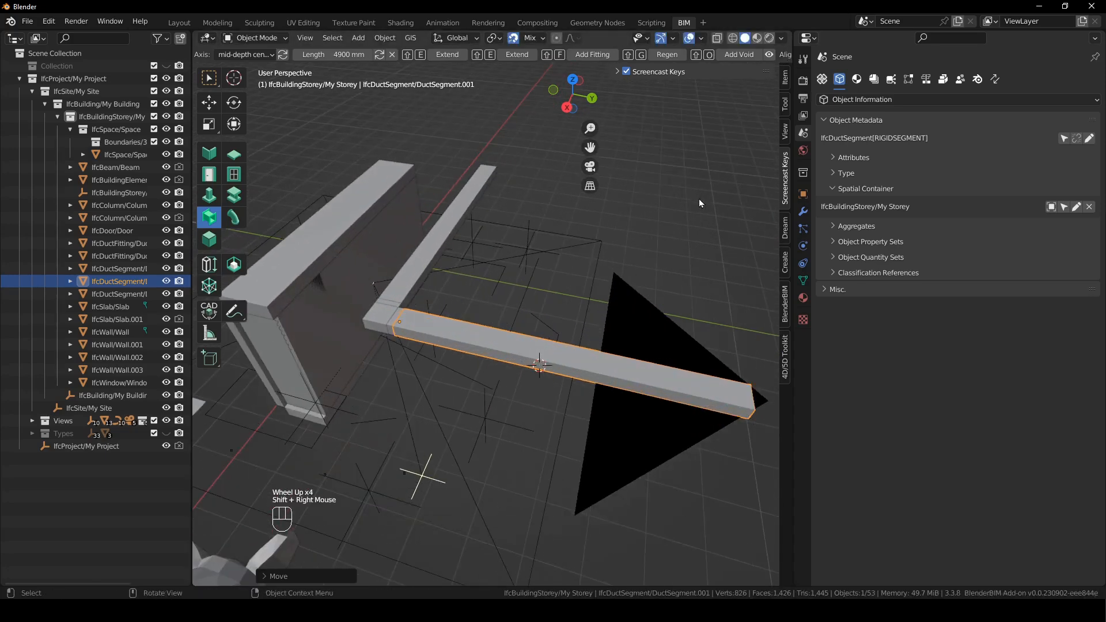
pyautogui.hotkey('shift', 'o')
pyautogui.moveTo(600, 333)
pyautogui.mouseDown(button='middle')
pyautogui.moveTo(482, 310)
pyautogui.moveTo(523, 303)
pyautogui.moveTo(518, 326)
pyautogui.moveTo(582, 336)
pyautogui.mouseUp(button='middle')
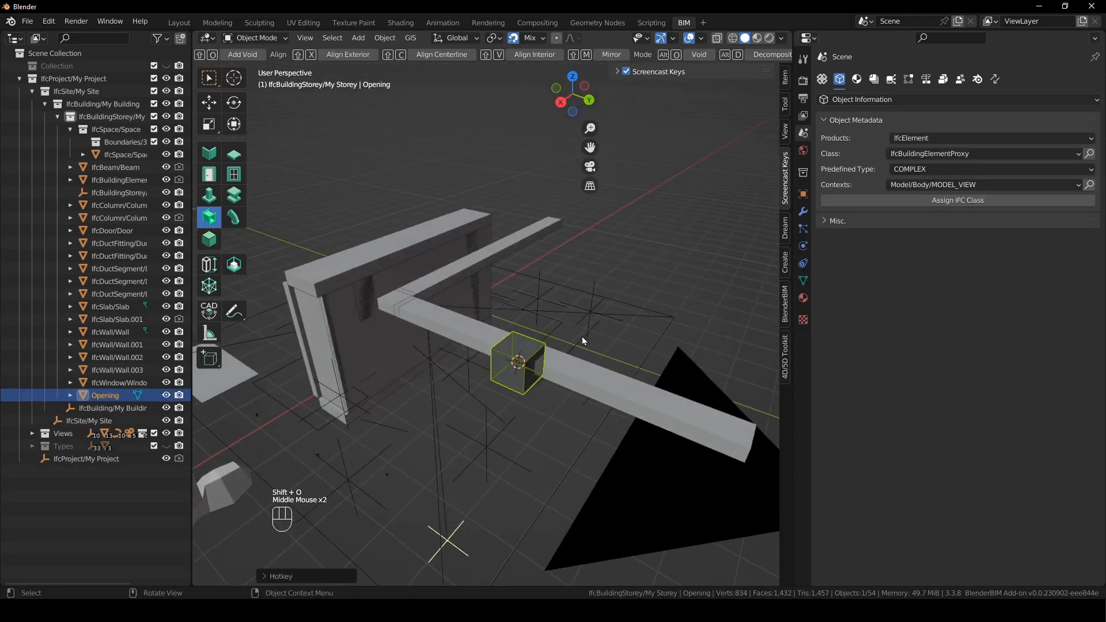
pyautogui.keyDown('shift'); pyautogui.moveTo(490, 349); pyautogui.dragTo(444, 334, button='middle'); pyautogui.keyUp('shift')
pyautogui.keyDown('shift'); pyautogui.click(498, 338); pyautogui.keyUp('shift')
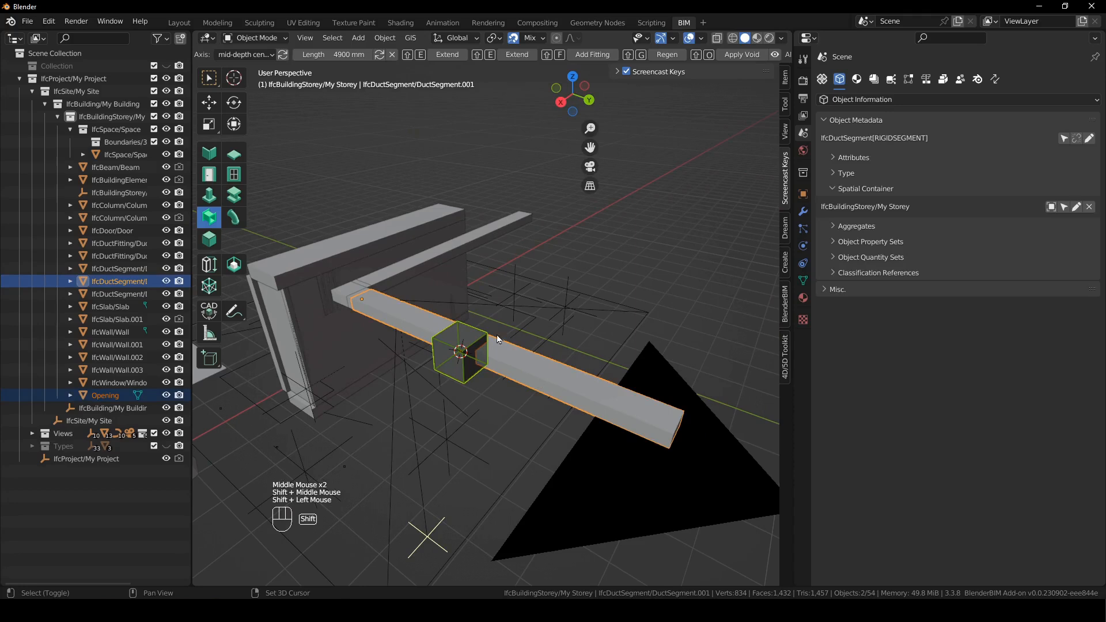
pyautogui.click(745, 57)
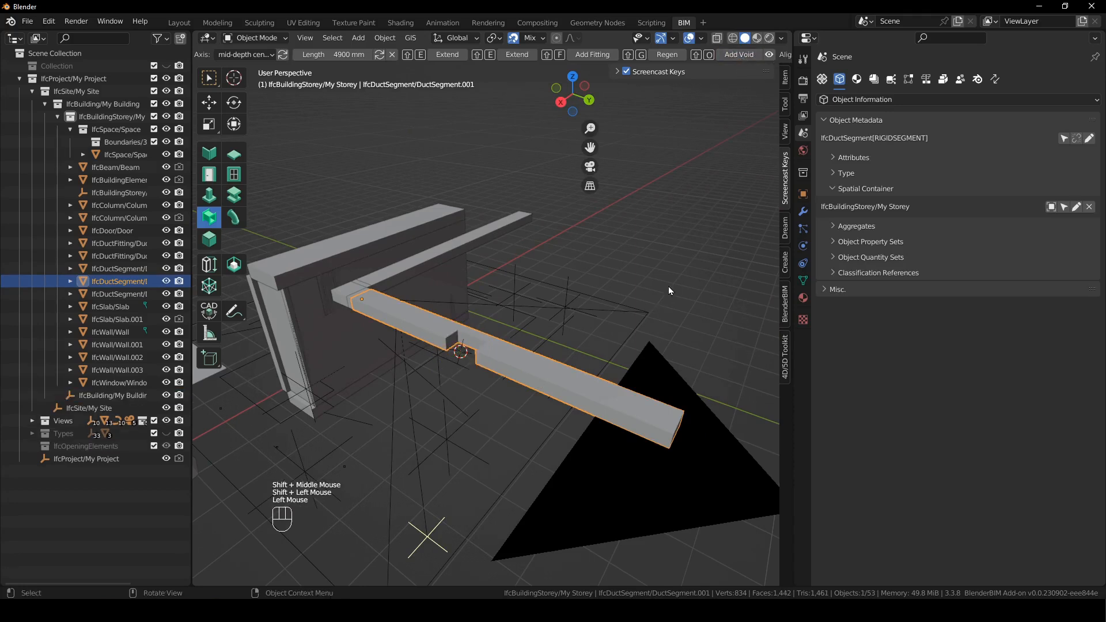
pyautogui.click(668, 286)
pyautogui.moveTo(492, 320); pyautogui.dragTo(574, 353, button='middle')
pyautogui.click(574, 354)
pyautogui.moveTo(547, 296); pyautogui.dragTo(501, 382, button='middle')
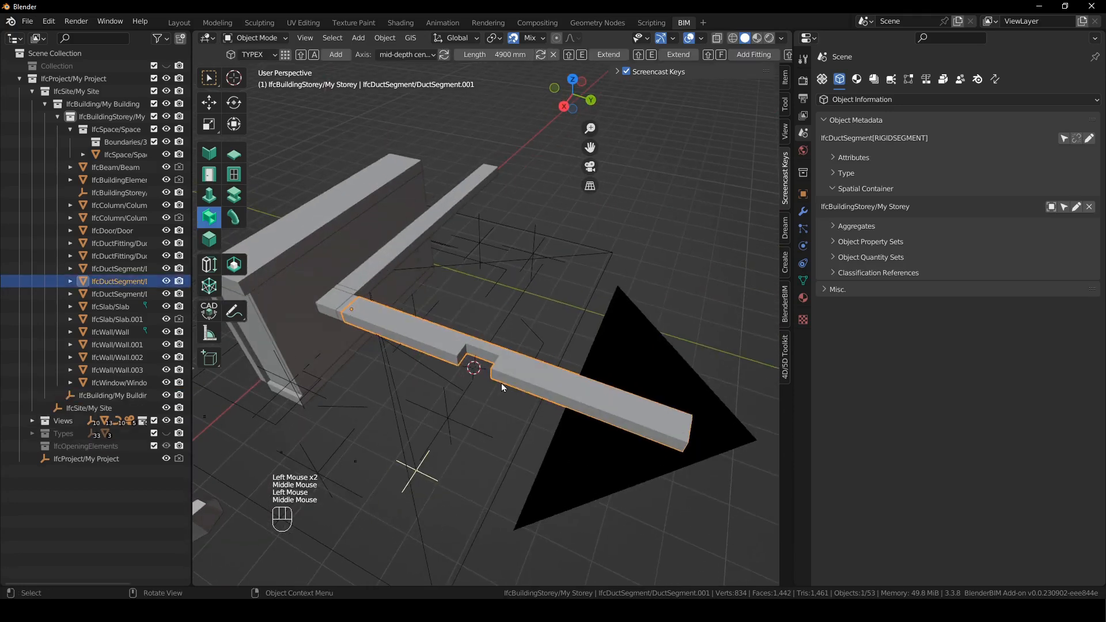
# Set the 3D cursor at the first duct's far end and, with the Pipe tool, add an IfcPipeSegmentType named TYPEX.
pyautogui.click(338, 265)
pyautogui.press('x')
pyautogui.moveTo(538, 402); pyautogui.dragTo(433, 298, button='middle')
pyautogui.scroll(-2, 426, 237)
pyautogui.keyDown('shift'); pyautogui.moveTo(433, 297); pyautogui.dragTo(395, 333, button='right'); pyautogui.keyUp('shift')
pyautogui.click(236, 218)
pyautogui.moveTo(439, 197); pyautogui.dragTo(376, 217, button='middle')
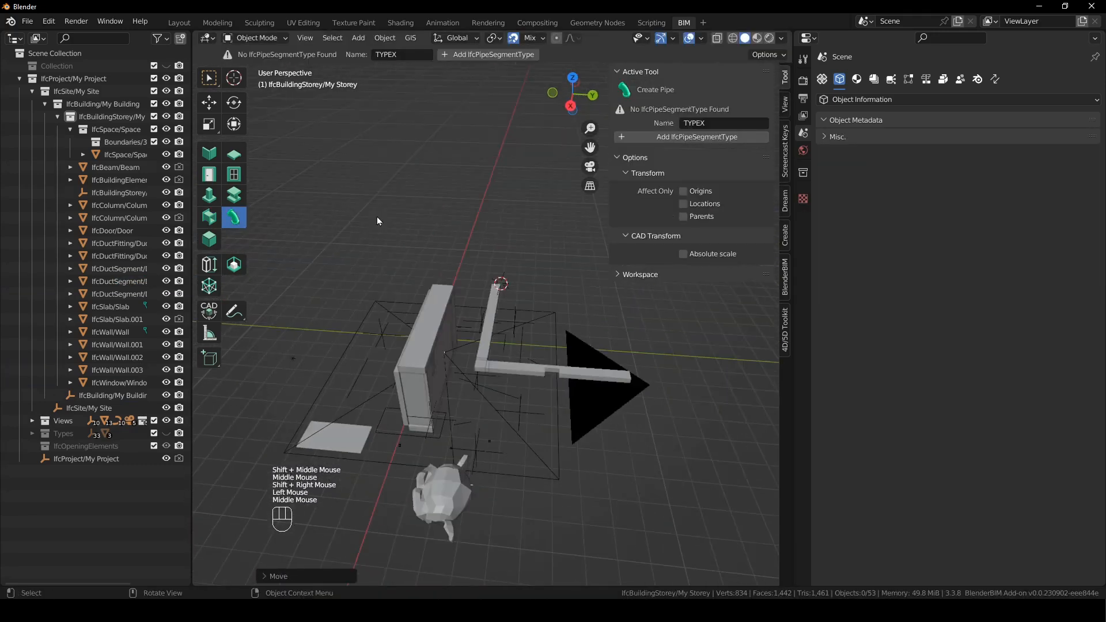
pyautogui.click(487, 54)
pyautogui.keyDown('shift'); pyautogui.moveTo(470, 483); pyautogui.dragTo(406, 484, button='middle'); pyautogui.keyUp('shift')
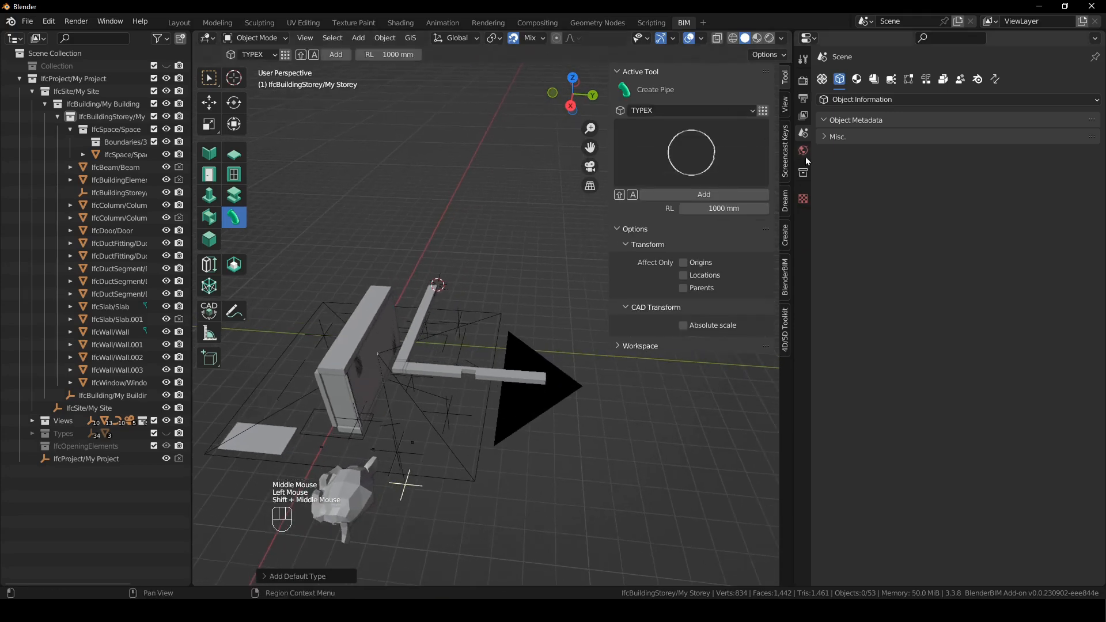
# Add a TYPEX pipe segment beside the duct run and move it freehand to a higher position.
pyautogui.scroll(3, 450, 237)
pyautogui.keyDown('shift'); pyautogui.moveTo(481, 279); pyautogui.dragTo(462, 261, button='middle'); pyautogui.keyUp('shift')
pyautogui.keyDown('shift'); pyautogui.moveTo(462, 262); pyautogui.dragTo(418, 245, button='right'); pyautogui.keyUp('shift')
pyautogui.hotkey('shift', 'a')
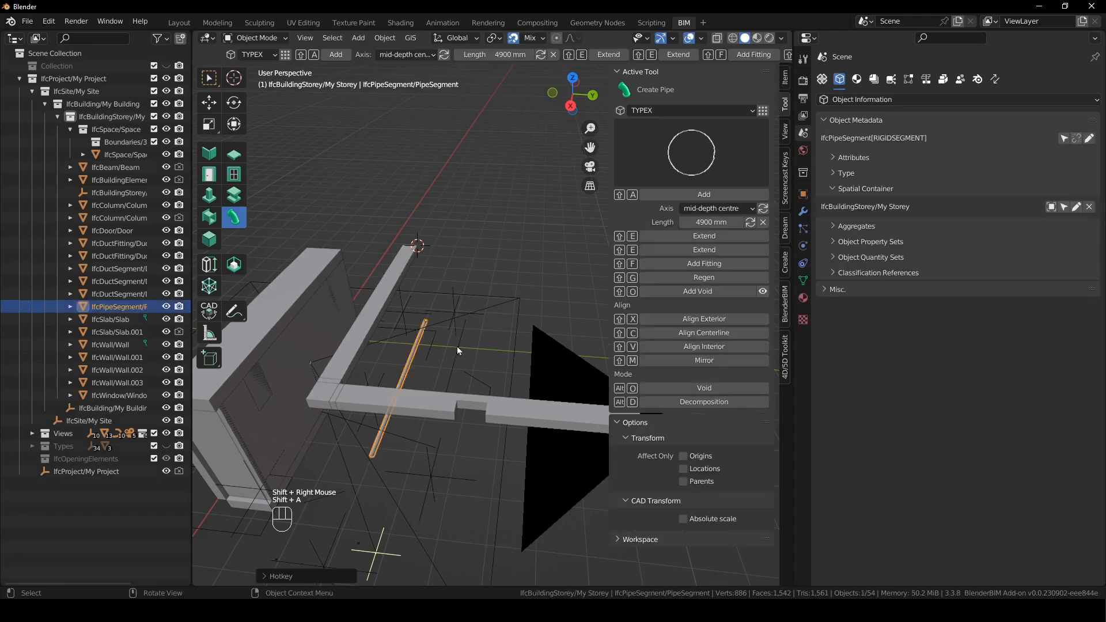
pyautogui.click(412, 362)
pyautogui.press('g')
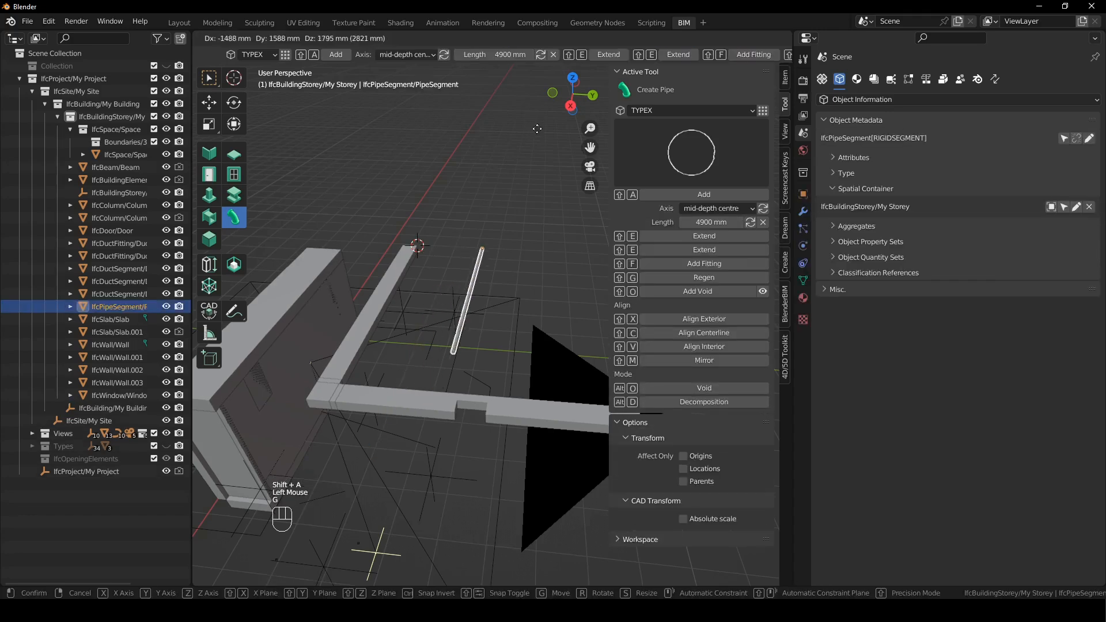
pyautogui.click(507, 205)
# Place the 3D cursor at the pipe segment's open end and add a fitting there.
pyautogui.moveTo(507, 205); pyautogui.dragTo(351, 268, button='middle')
pyautogui.scroll(-2, 466, 320)
pyautogui.keyDown('shift'); pyautogui.moveTo(467, 320); pyautogui.dragTo(328, 288, button='middle'); pyautogui.keyUp('shift')
pyautogui.scroll(-1, 468, 348)
pyautogui.scroll(2, 478, 352)
pyautogui.keyDown('shift'); pyautogui.moveTo(512, 400); pyautogui.dragTo(480, 308, button='middle'); pyautogui.keyUp('shift')
pyautogui.keyDown('shift'); pyautogui.moveTo(481, 328); pyautogui.dragTo(466, 346, button='right'); pyautogui.keyUp('shift')
pyautogui.moveTo(451, 340); pyautogui.dragTo(479, 360, button='middle')
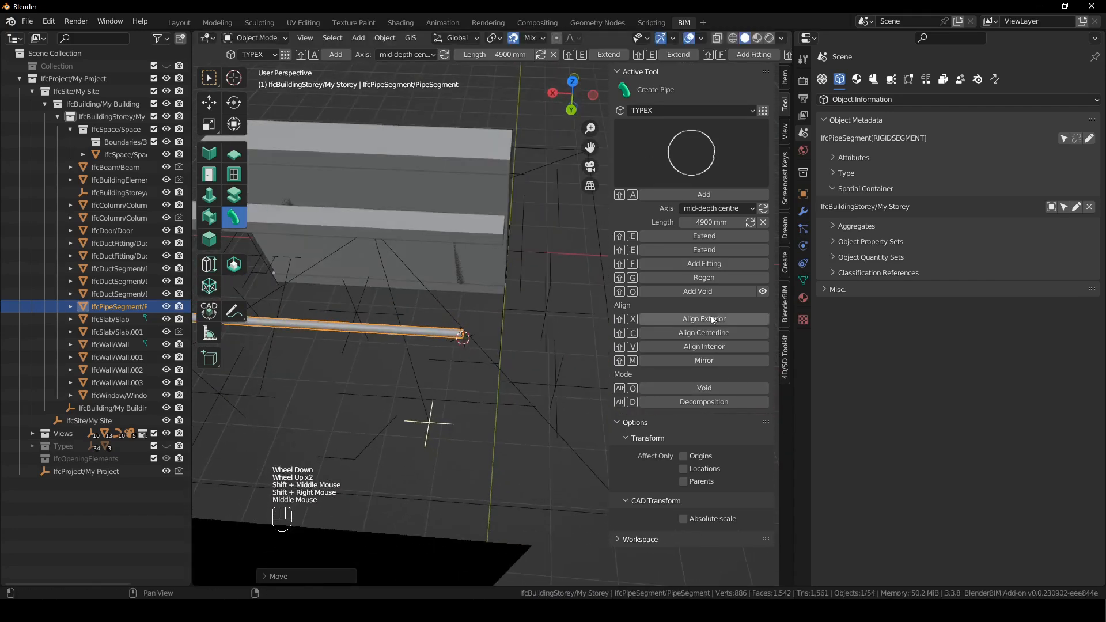
pyautogui.click(714, 264)
# Examine the new end fitting and the pipe segment it is attached to.
pyautogui.scroll(2, 507, 323)
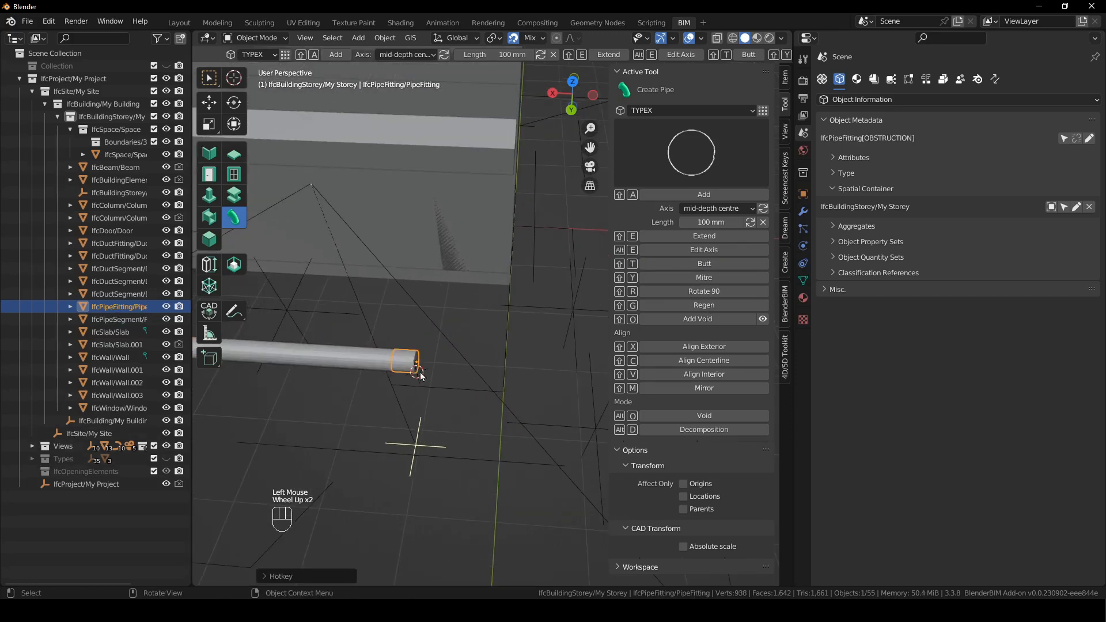
pyautogui.click(410, 358)
pyautogui.click(382, 360)
pyautogui.click(408, 361)
pyautogui.scroll(-2, 461, 368)
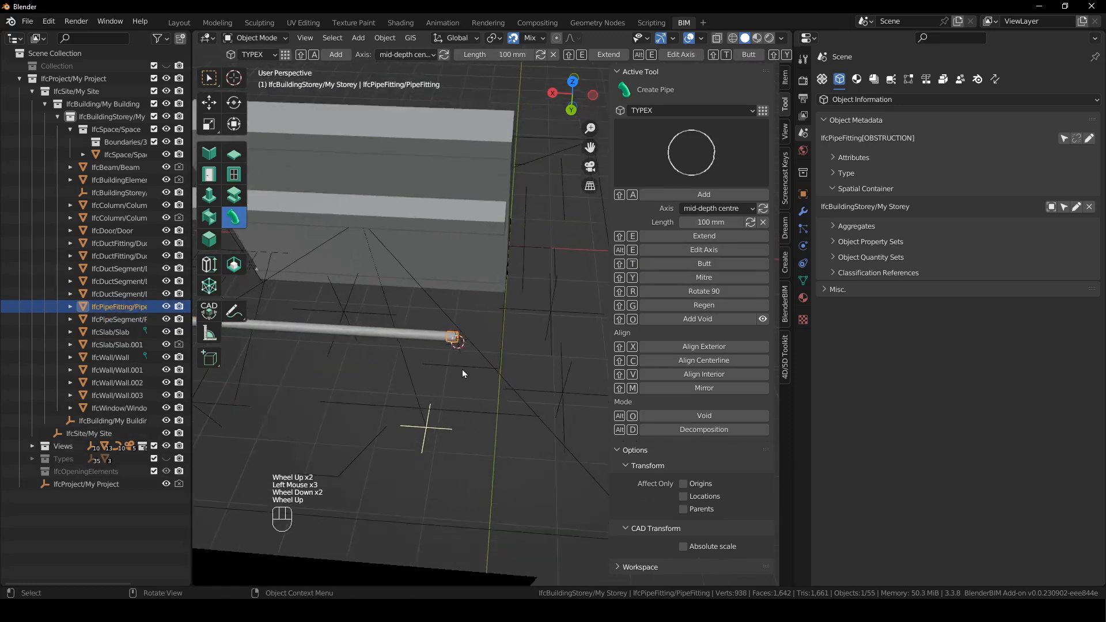
pyautogui.scroll(2, 463, 370)
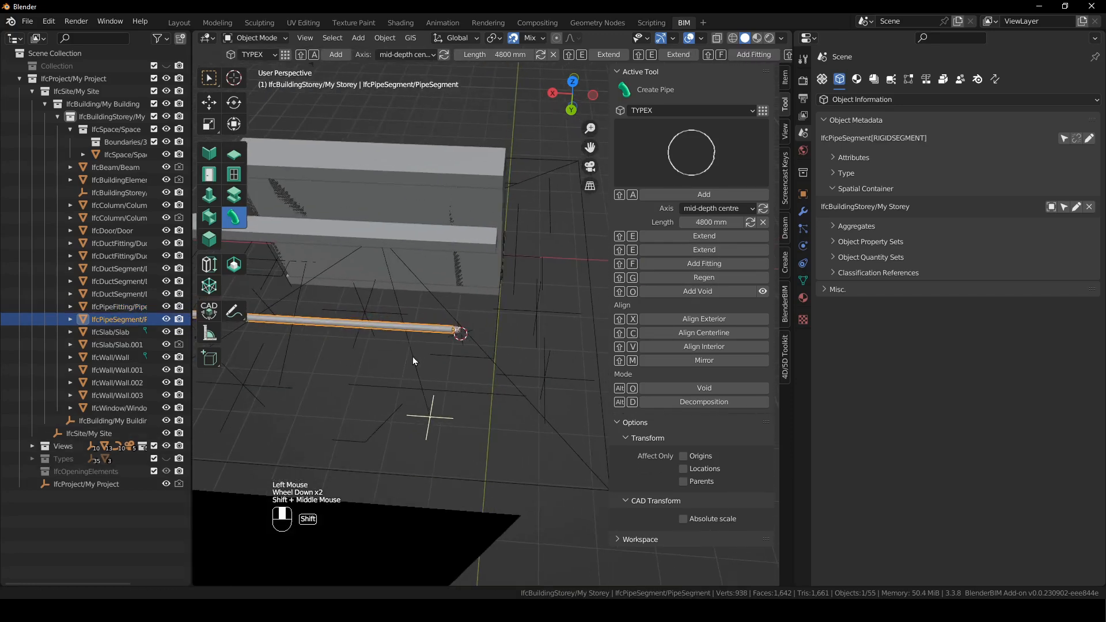
pyautogui.scroll(1, 443, 345)
pyautogui.scroll(-1, 451, 344)
pyautogui.moveTo(452, 349); pyautogui.dragTo(447, 309, button='middle')
pyautogui.scroll(-1, 447, 308)
pyautogui.keyDown('shift'); pyautogui.moveTo(472, 344); pyautogui.dragTo(468, 336, button='middle'); pyautogui.keyUp('shift')
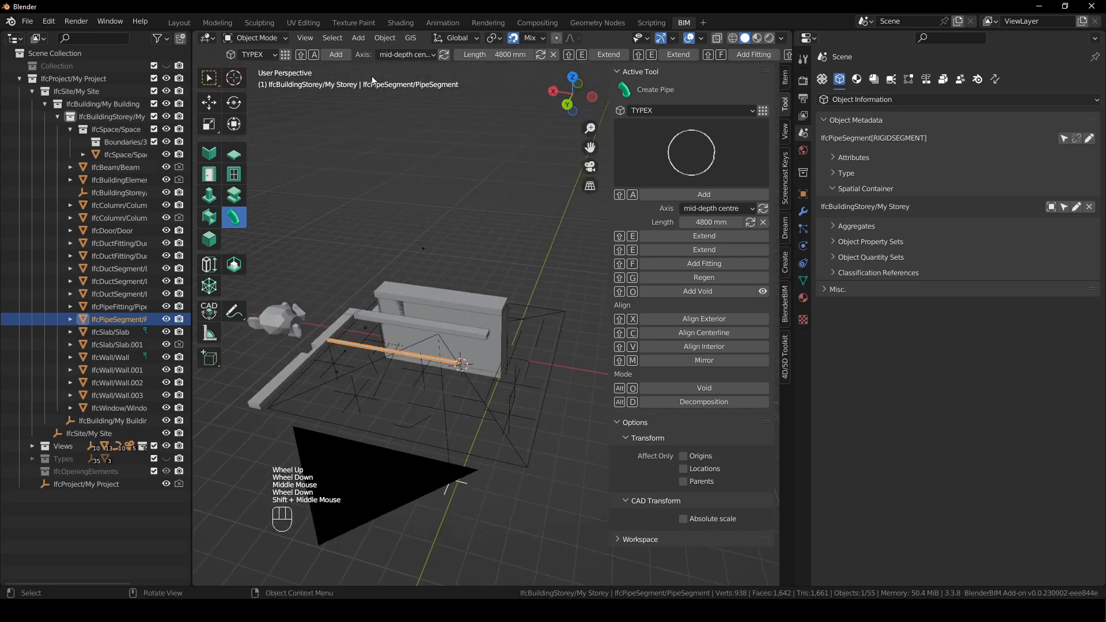
# Duplicate the TYPEX pipe segment type and rename the copy as pipe 2.
pyautogui.click(286, 56)
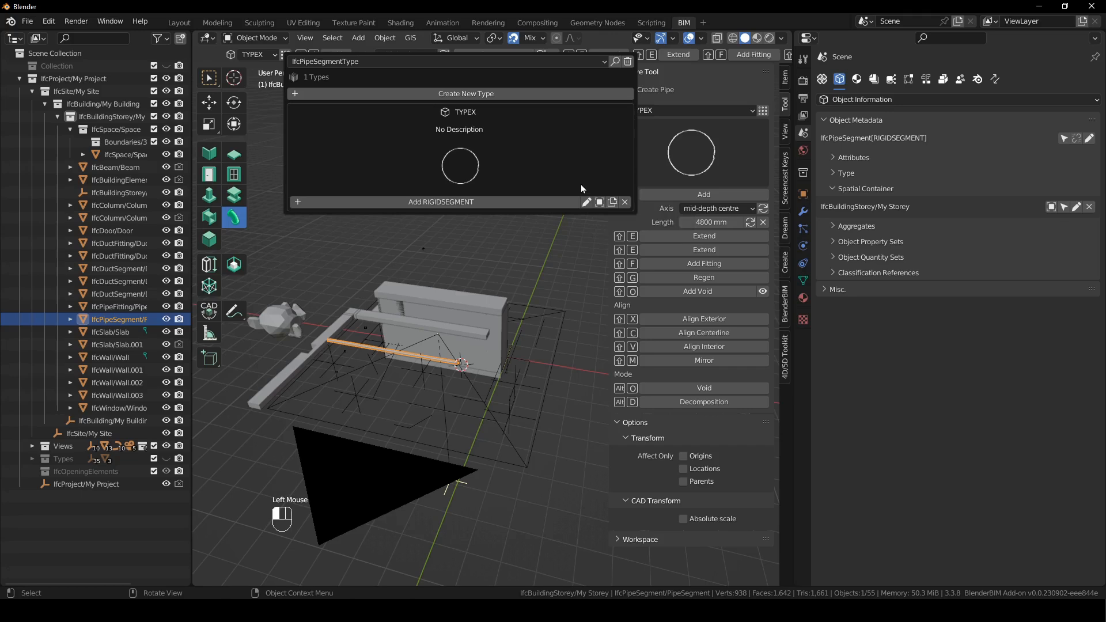
pyautogui.click(612, 202)
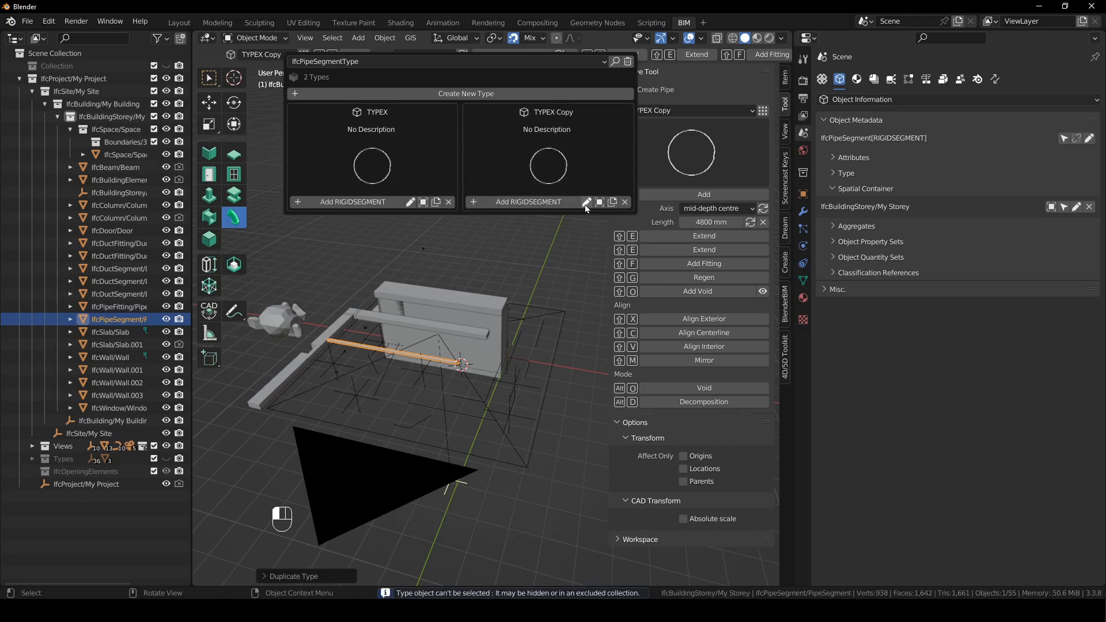
pyautogui.click(586, 205)
pyautogui.click(591, 226)
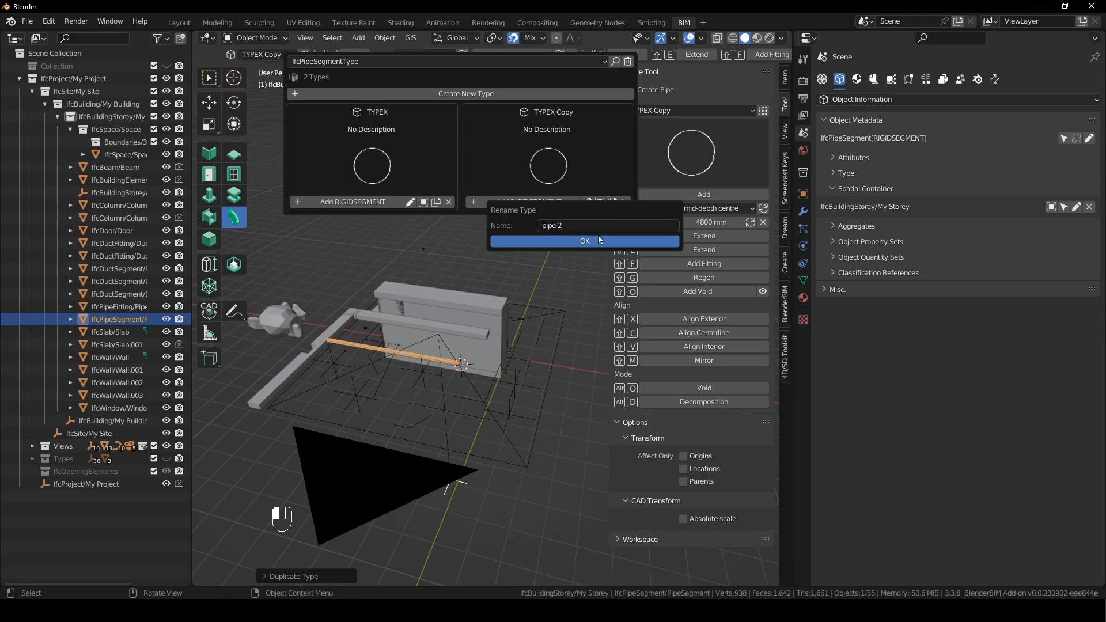
pyautogui.click(602, 241)
# Choose the pipe 2 type and add a pipe segment of it below the 3D cursor.
pyautogui.click(252, 55)
pyautogui.click(271, 86)
pyautogui.hotkey('shift', 'a')
pyautogui.keyDown('shift'); pyautogui.moveTo(508, 390); pyautogui.dragTo(507, 367, button='middle'); pyautogui.keyUp('shift')
# Raise the pipe 2 segment to the first pipe's level and shift it along X beyond that pipe's end.
pyautogui.click(469, 392)
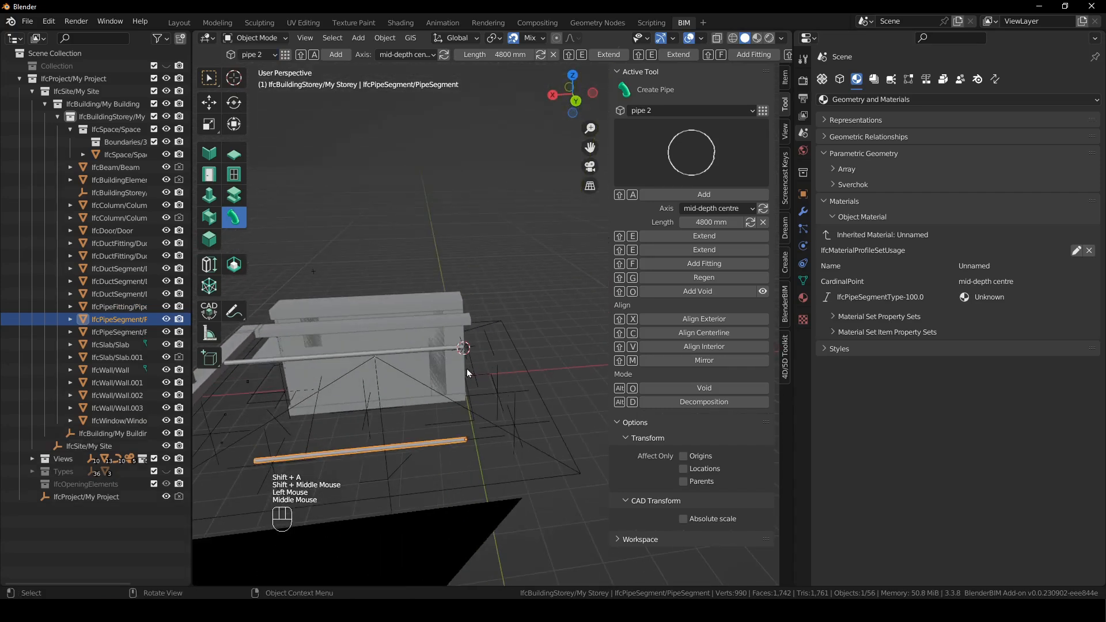
pyautogui.press('g')
pyautogui.press('z')
pyautogui.click(468, 266)
pyautogui.moveTo(467, 266); pyautogui.dragTo(493, 417, button='middle')
pyautogui.scroll(-2, 492, 454)
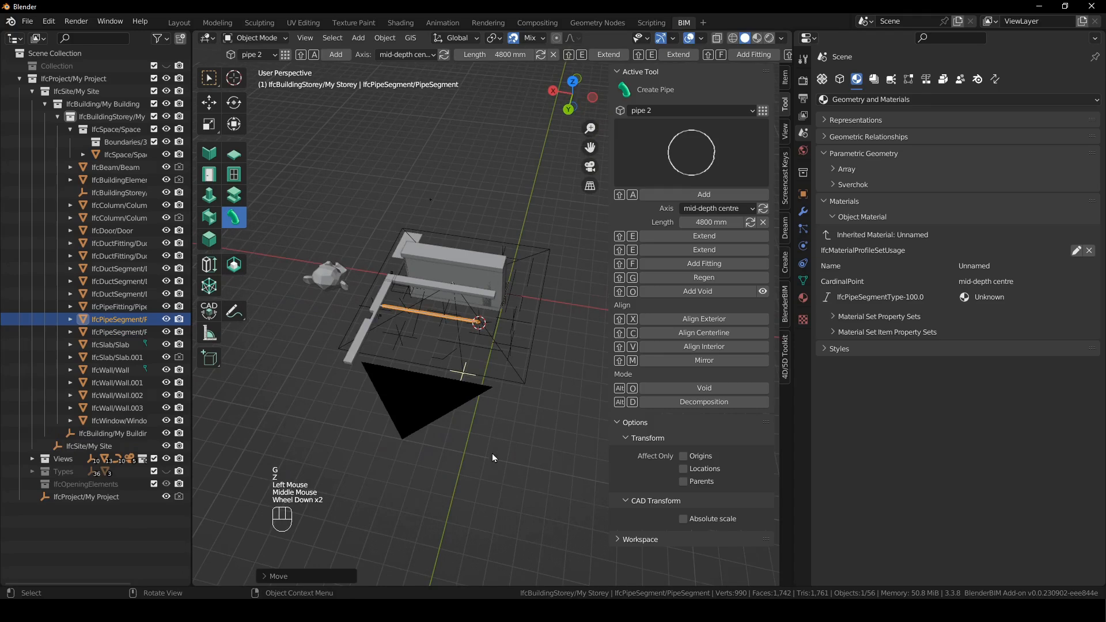
pyautogui.press('g')
pyautogui.press('x')
pyautogui.click(525, 318)
pyautogui.scroll(4, 526, 318)
pyautogui.moveTo(526, 331); pyautogui.dragTo(513, 377, button='middle')
# Load the project's named profiles for editing and enlarge the list to show all of them.
pyautogui.click(822, 79)
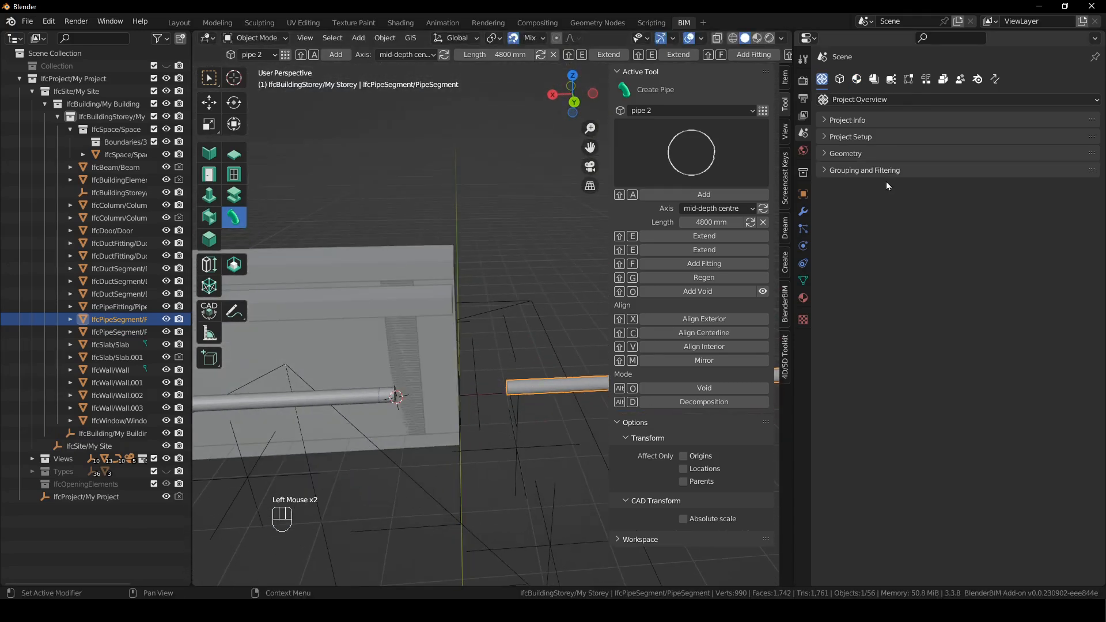
pyautogui.click(846, 153)
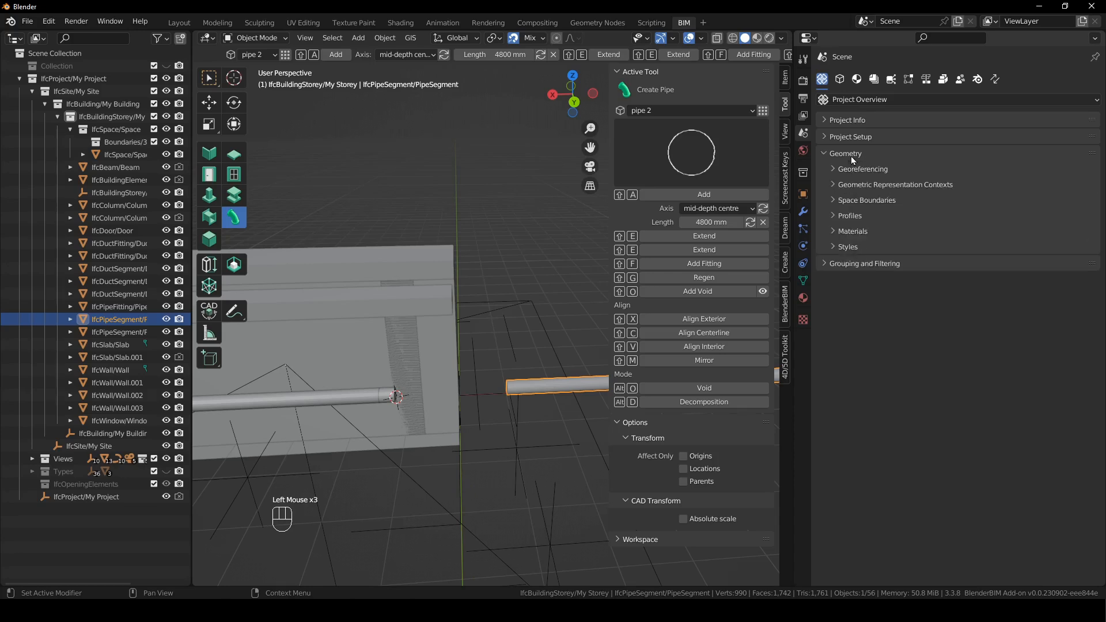
pyautogui.click(851, 216)
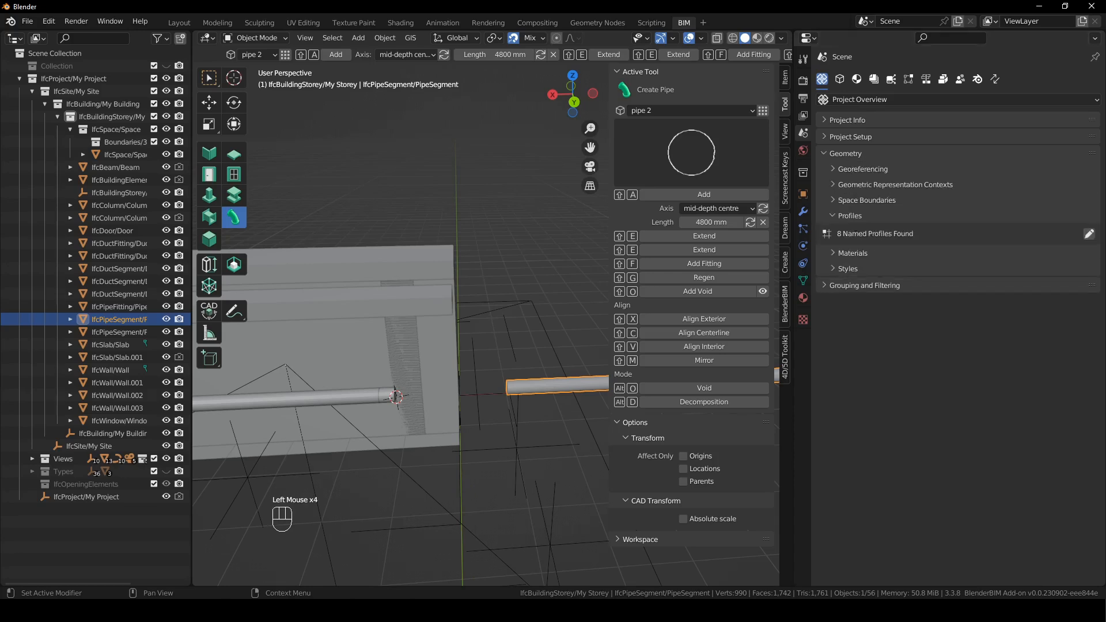
pyautogui.click(1088, 234)
pyautogui.moveTo(963, 402); pyautogui.dragTo(963, 501)
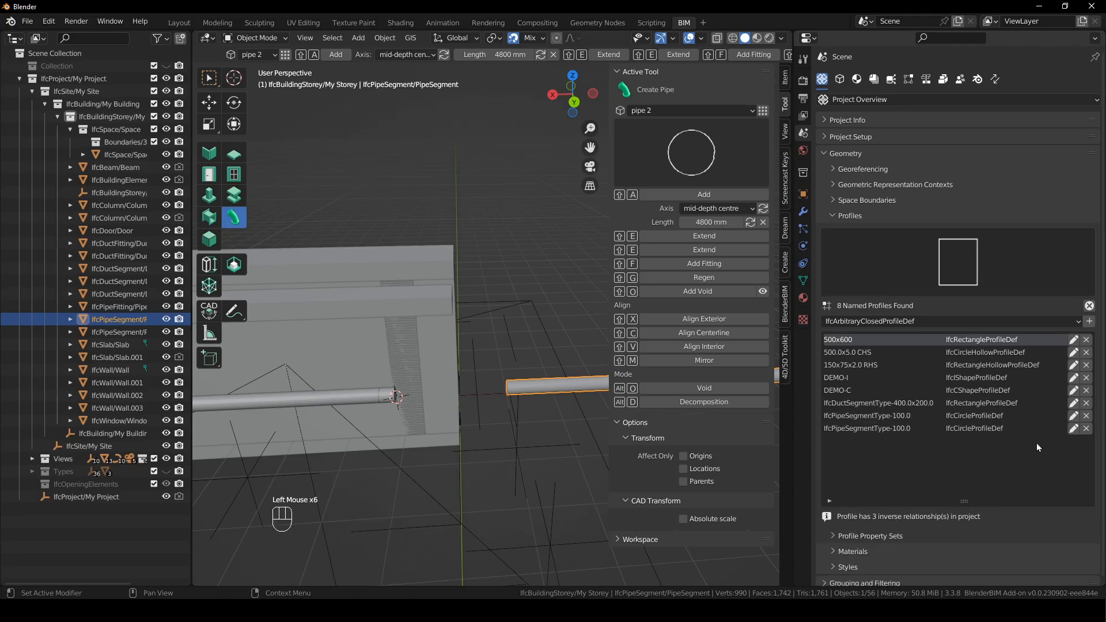
# Rename the last circular pipe profile in the list as IfcPipeSegmentType-200 and set its radius to 100.
pyautogui.click(1073, 429)
pyautogui.scroll(-2, 1001, 473)
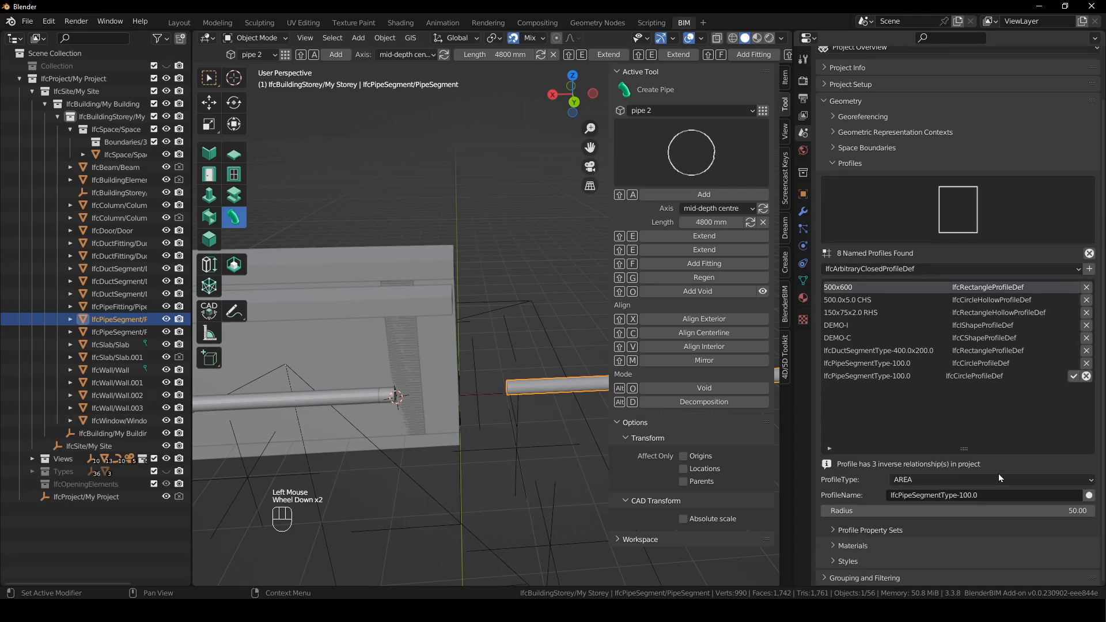
pyautogui.moveTo(991, 495); pyautogui.dragTo(949, 495)
pyautogui.click(1025, 510)
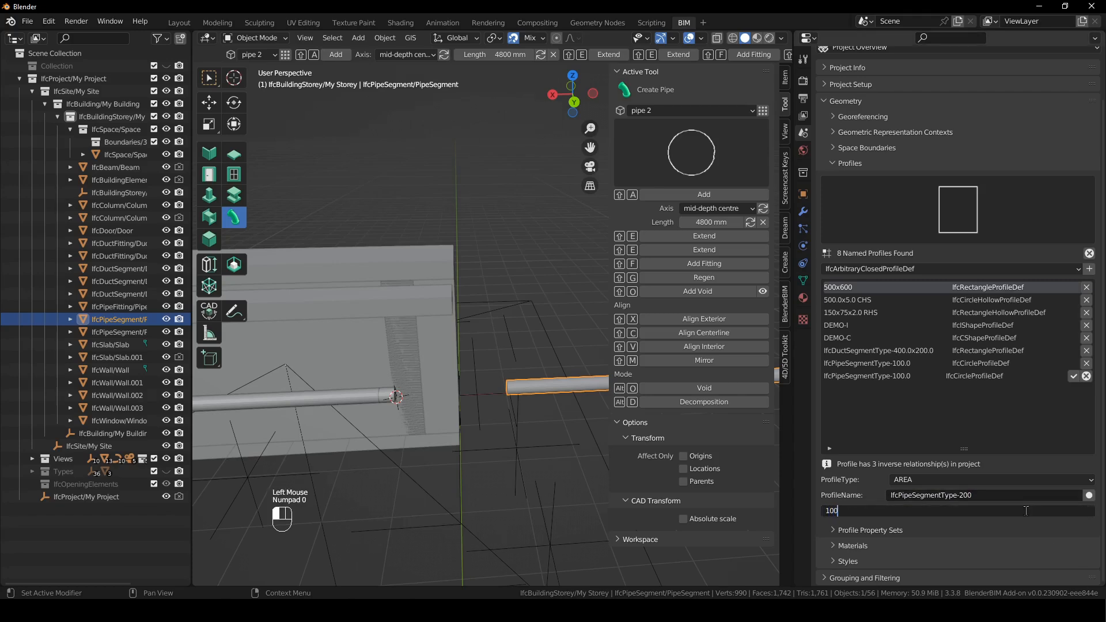
pyautogui.press('Return')
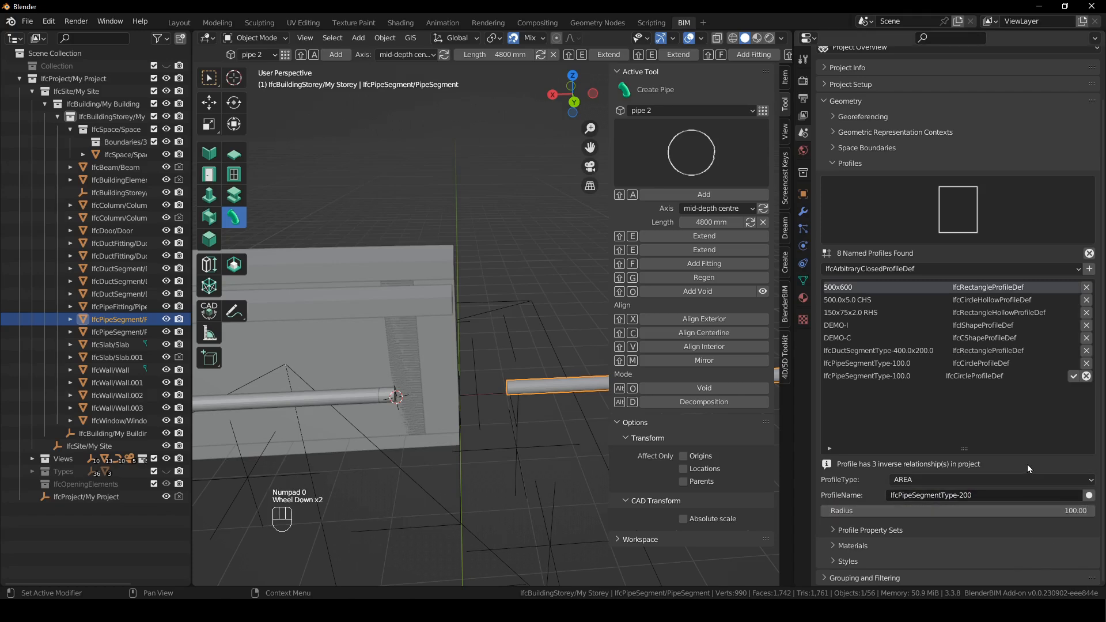
pyautogui.click(1072, 376)
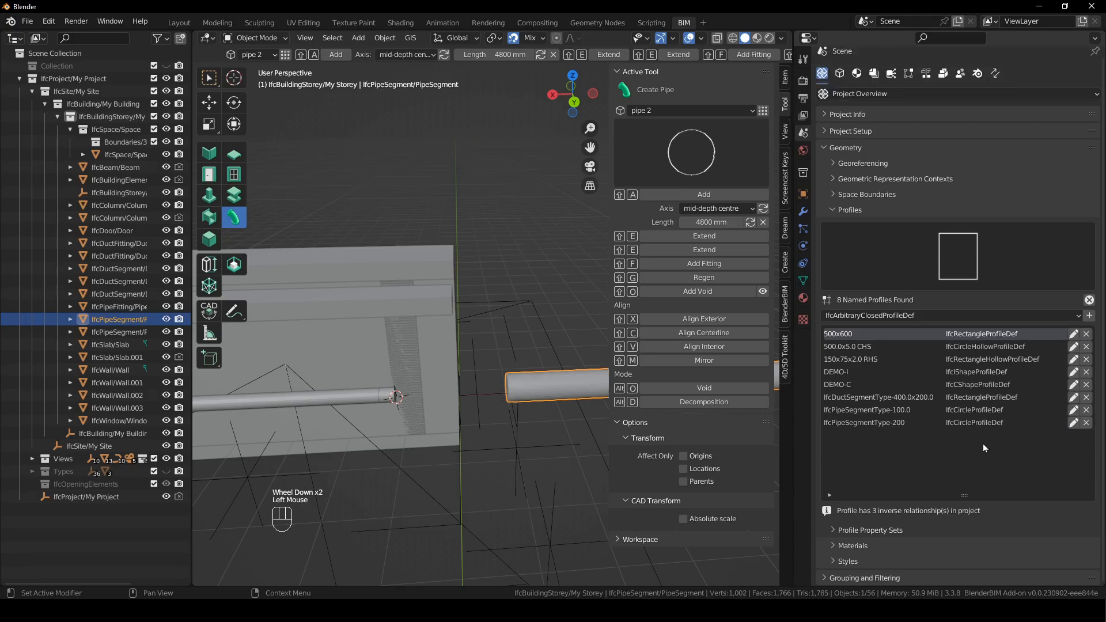
# Delete the obstruction fitting from the end of the thinner TYPEX pipe.
pyautogui.moveTo(576, 403); pyautogui.dragTo(544, 361, button='middle')
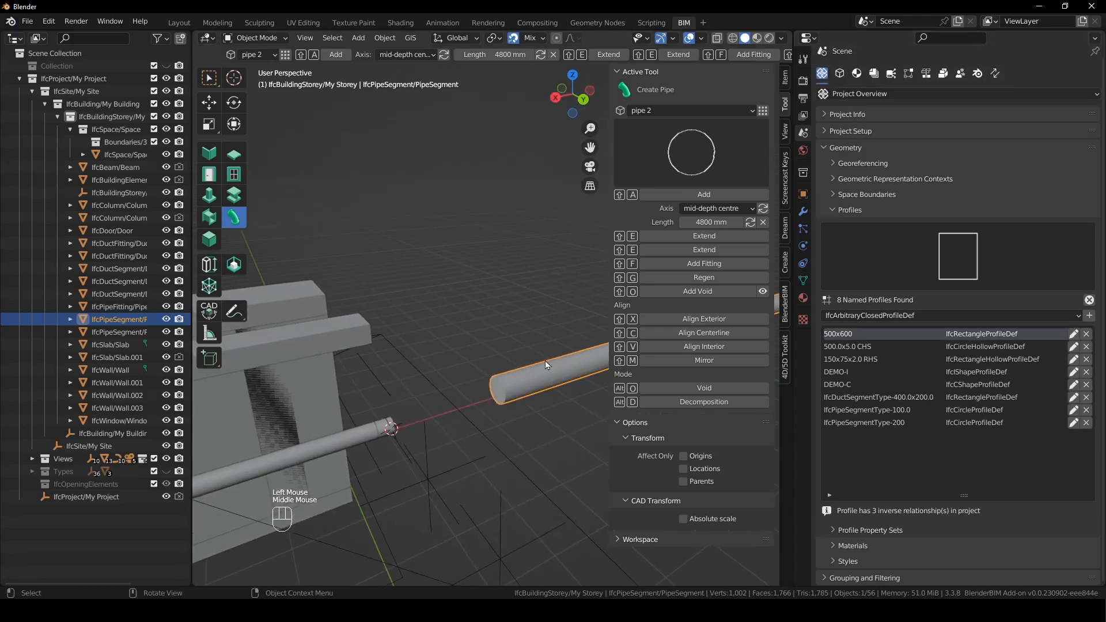
pyautogui.click(426, 383)
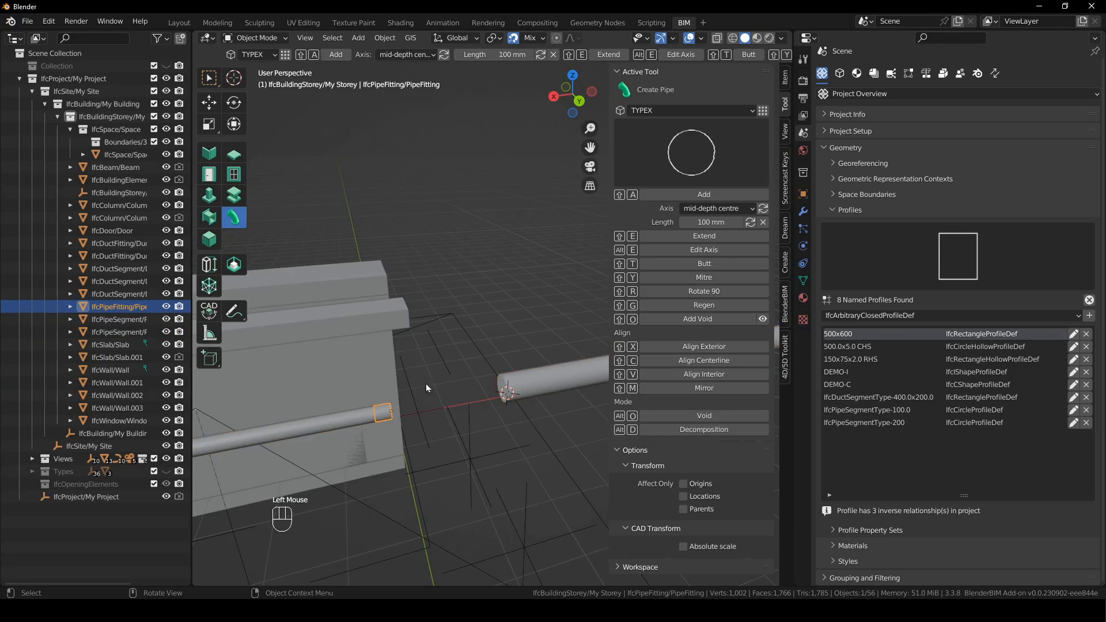
pyautogui.press('x')
# Join the pipe 2 segment and the thinner TYPEX pipe with a transition fitting.
pyautogui.click(535, 382)
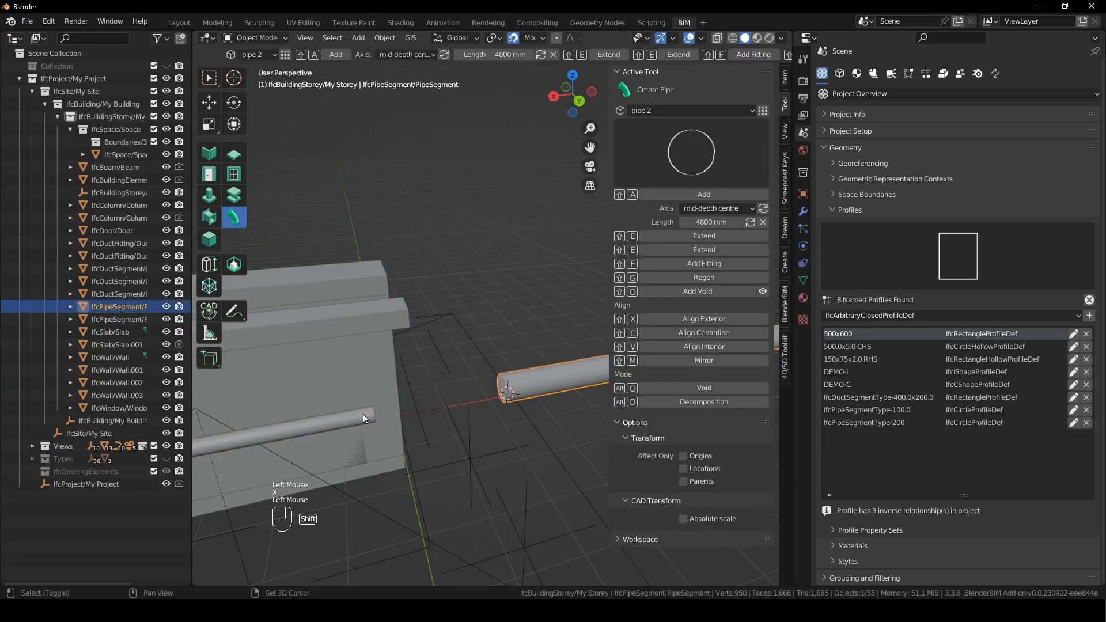
pyautogui.keyDown('shift'); pyautogui.click(362, 413); pyautogui.keyUp('shift')
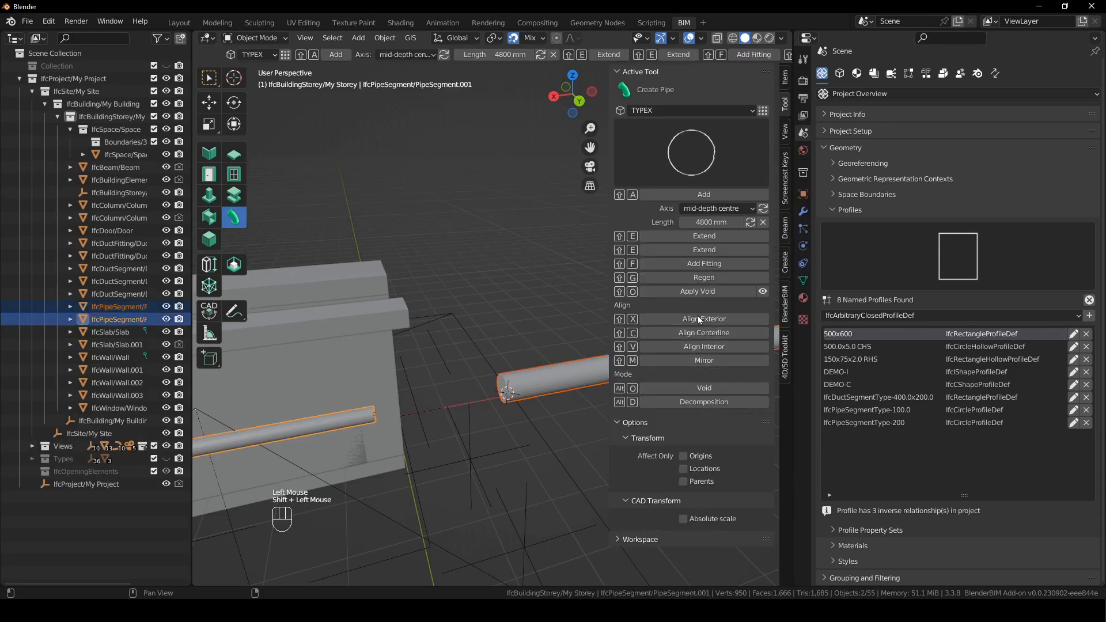
pyautogui.click(723, 263)
pyautogui.click(425, 421)
pyautogui.click(432, 413)
pyautogui.click(509, 491)
pyautogui.moveTo(545, 273); pyautogui.dragTo(502, 326, button='middle')
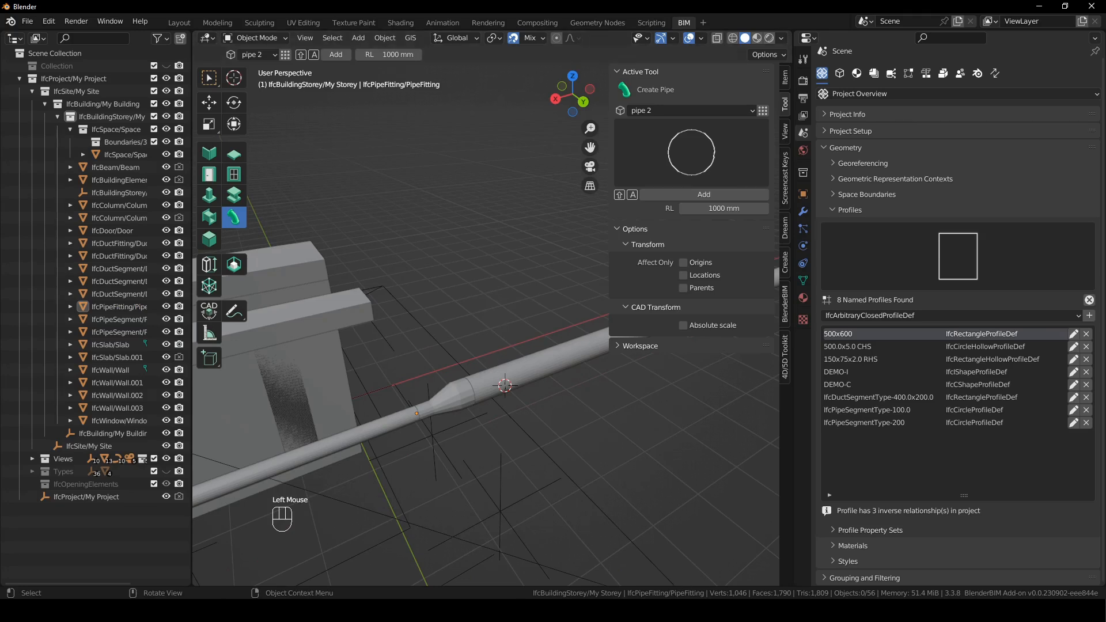
# Switch to the browser and read the release notes on regenerating distribution elements, obstructions, transitions and port navigation.
pyautogui.hotkey('alt', 'Tab')
pyautogui.scroll(-6, 451, 228)
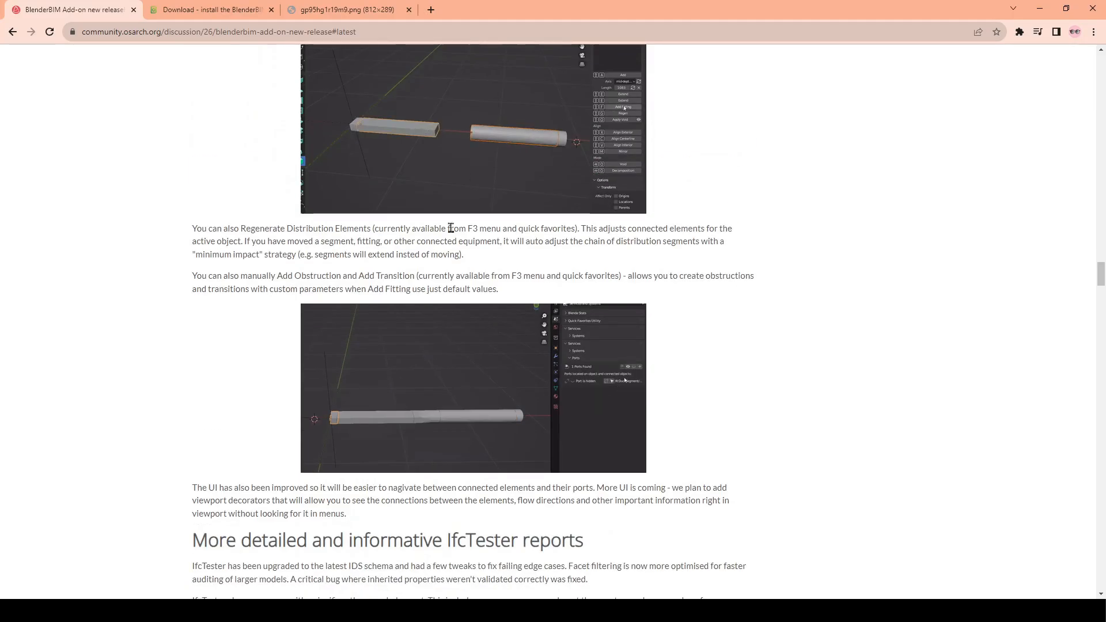
pyautogui.moveTo(239, 228); pyautogui.dragTo(503, 262)
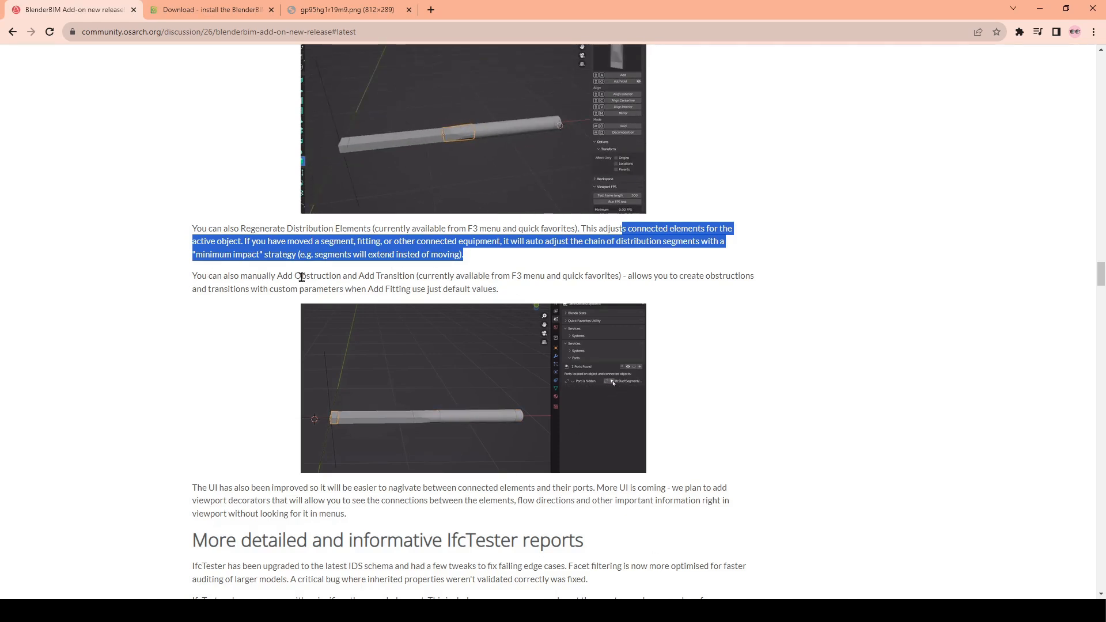
pyautogui.moveTo(451, 276); pyautogui.dragTo(648, 290)
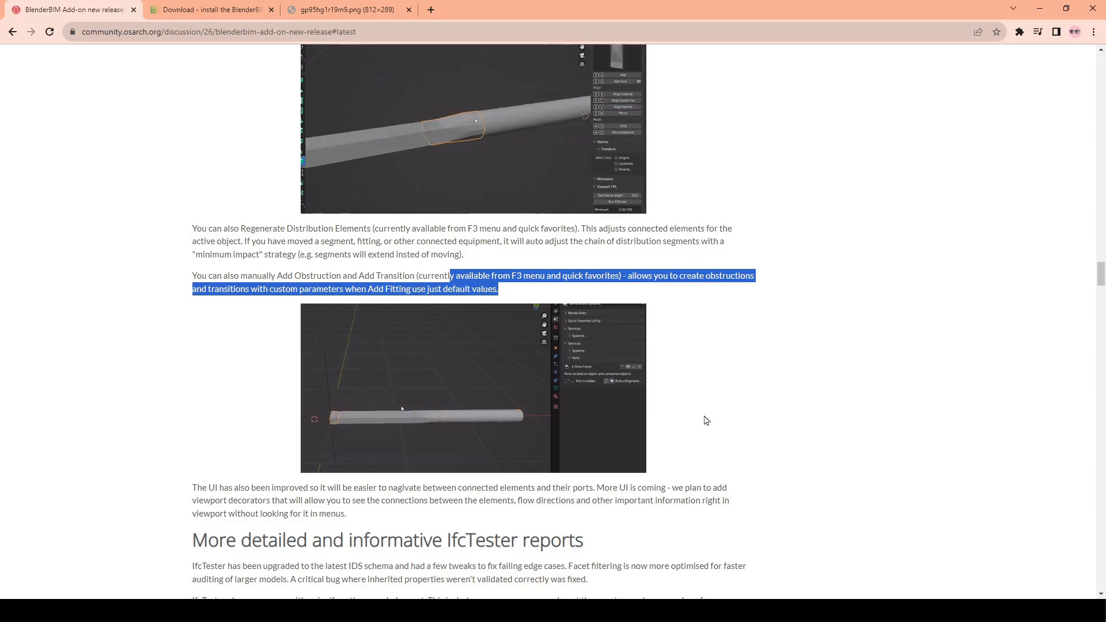
pyautogui.scroll(-3, 635, 427)
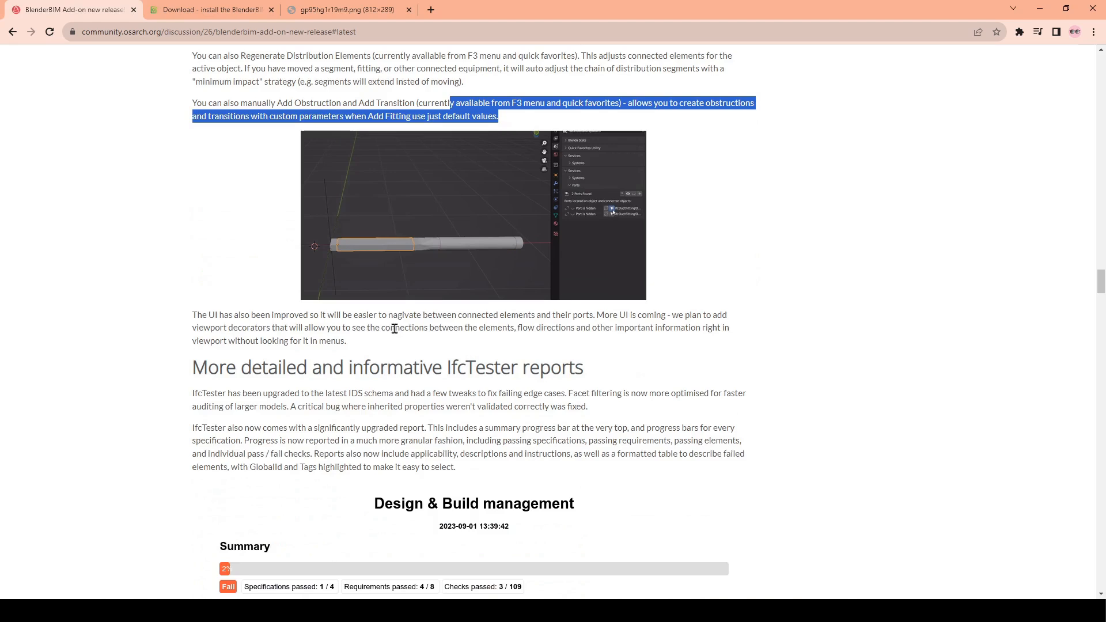
pyautogui.moveTo(409, 316); pyautogui.dragTo(477, 341)
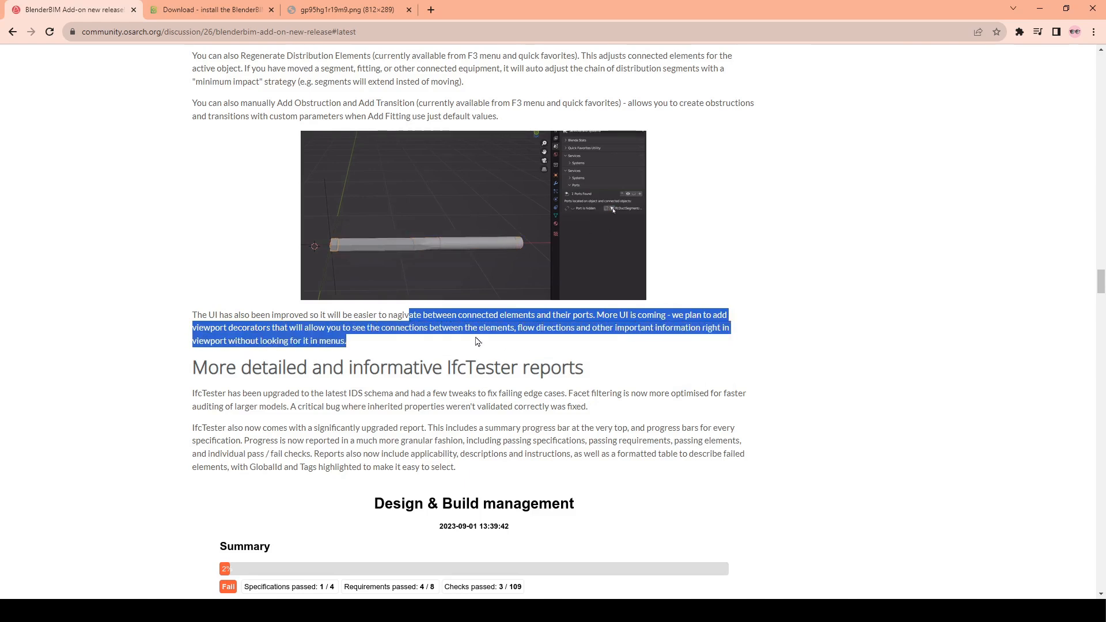
pyautogui.click(357, 345)
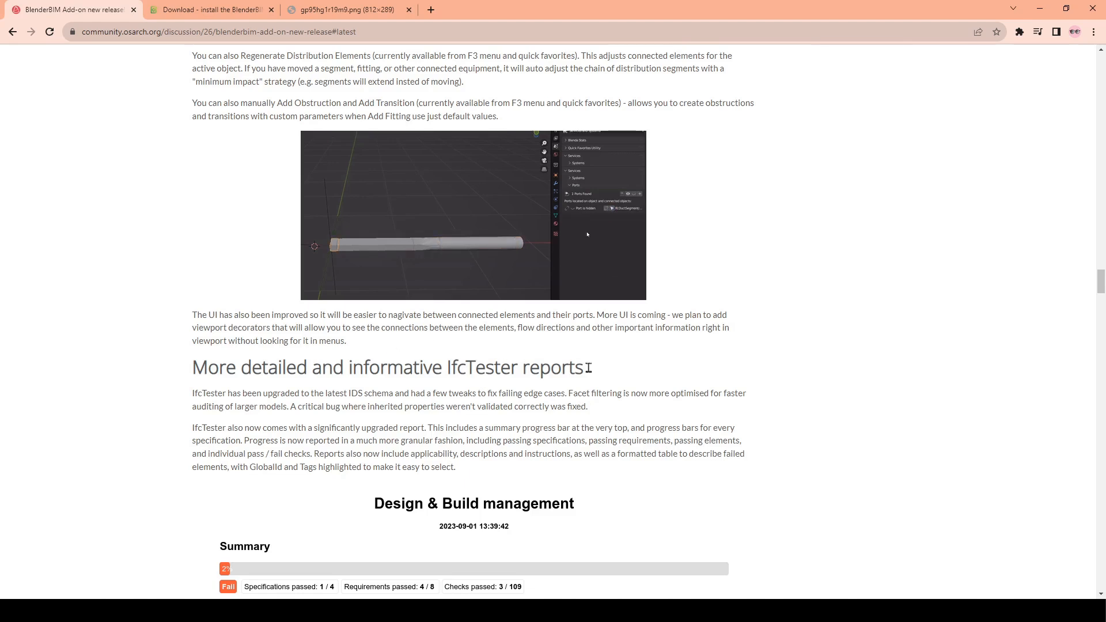
# Read the release notes section on more detailed and informative IfcTester reports.
pyautogui.scroll(-2, 430, 350)
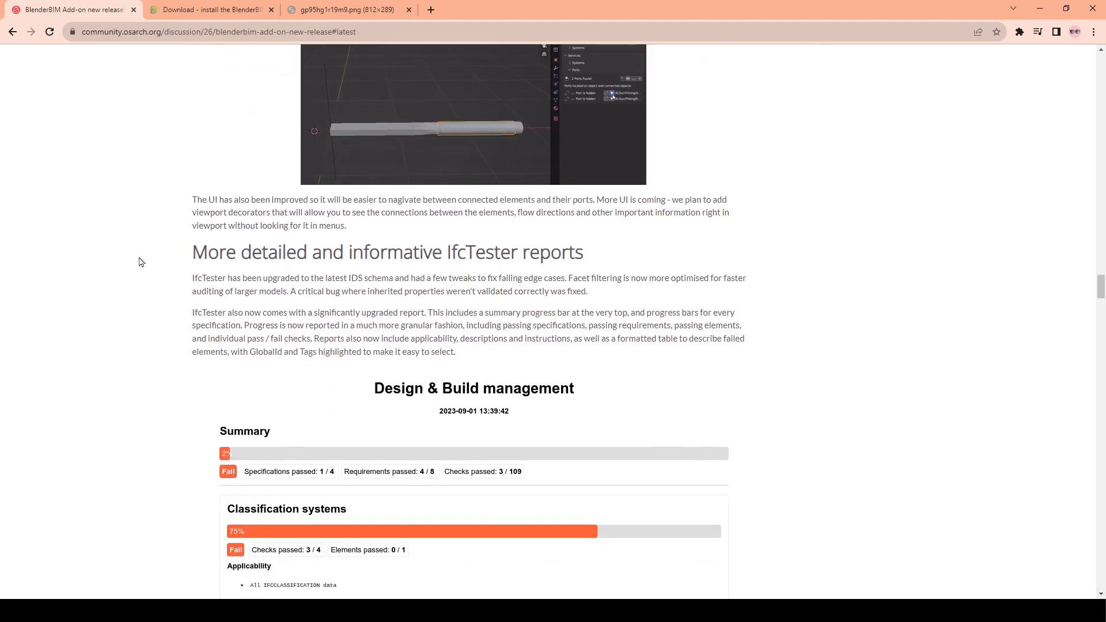
pyautogui.moveTo(192, 252); pyautogui.dragTo(585, 257)
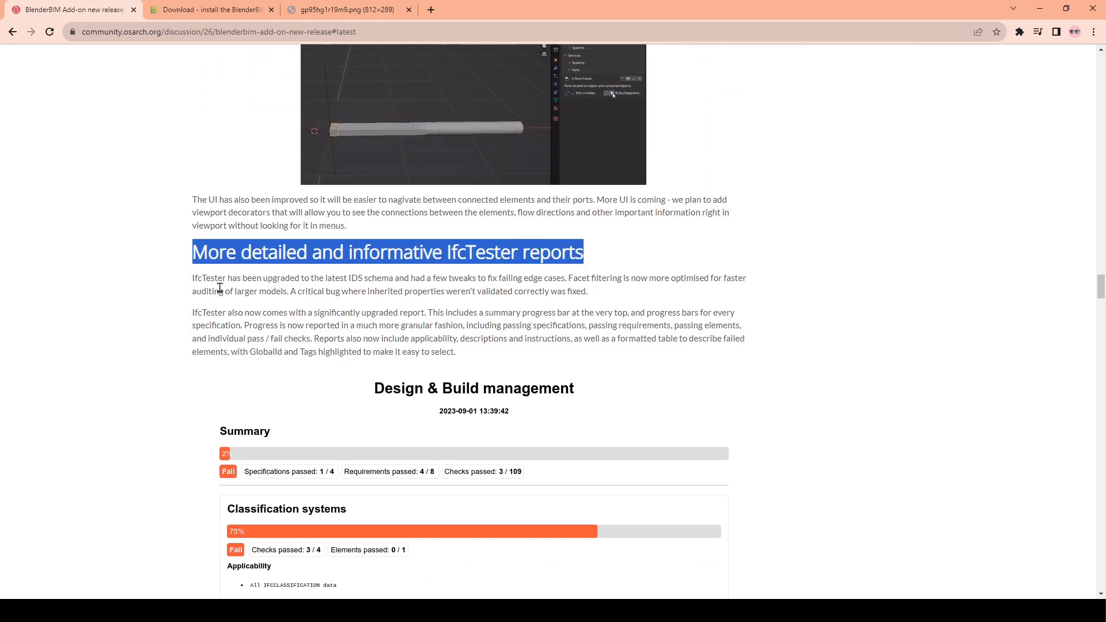
pyautogui.moveTo(193, 278); pyautogui.dragTo(597, 296)
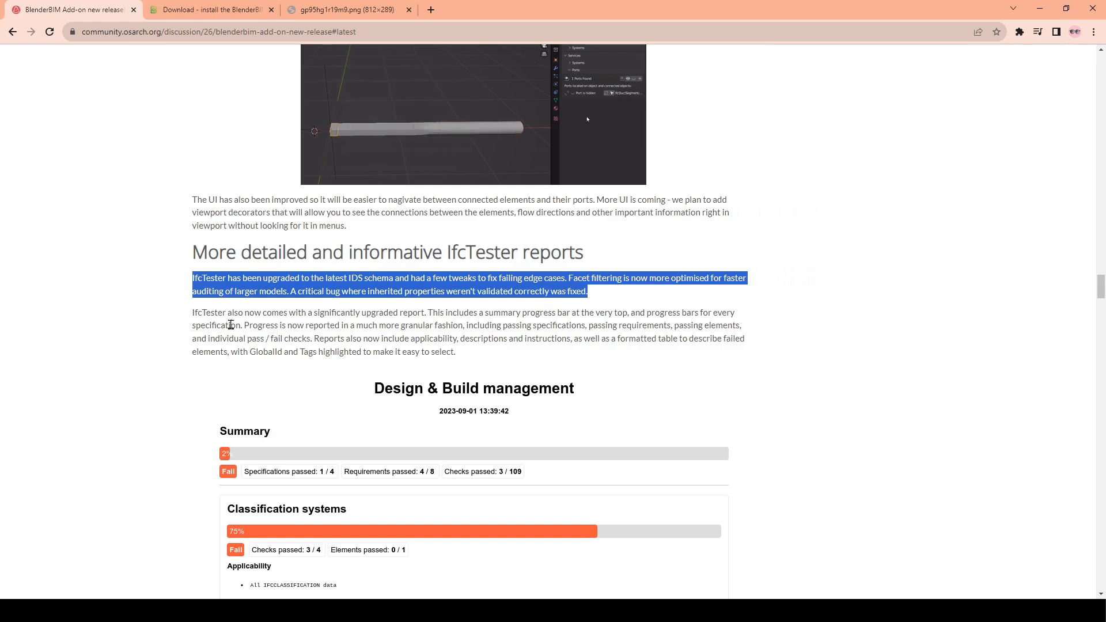
pyautogui.moveTo(194, 314); pyautogui.dragTo(743, 326)
pyautogui.moveTo(192, 342); pyautogui.dragTo(518, 357)
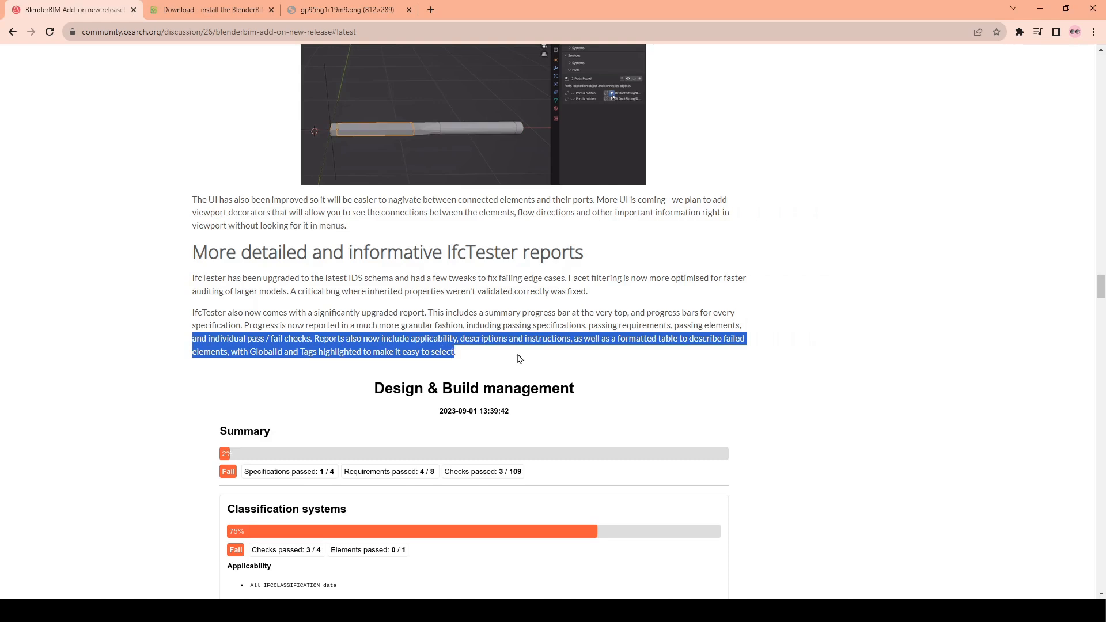
# Read through the sample IfcTester report and the notes on BCF export and the PyPI distribution.
pyautogui.scroll(-4, 531, 378)
pyautogui.moveTo(433, 159); pyautogui.dragTo(584, 168)
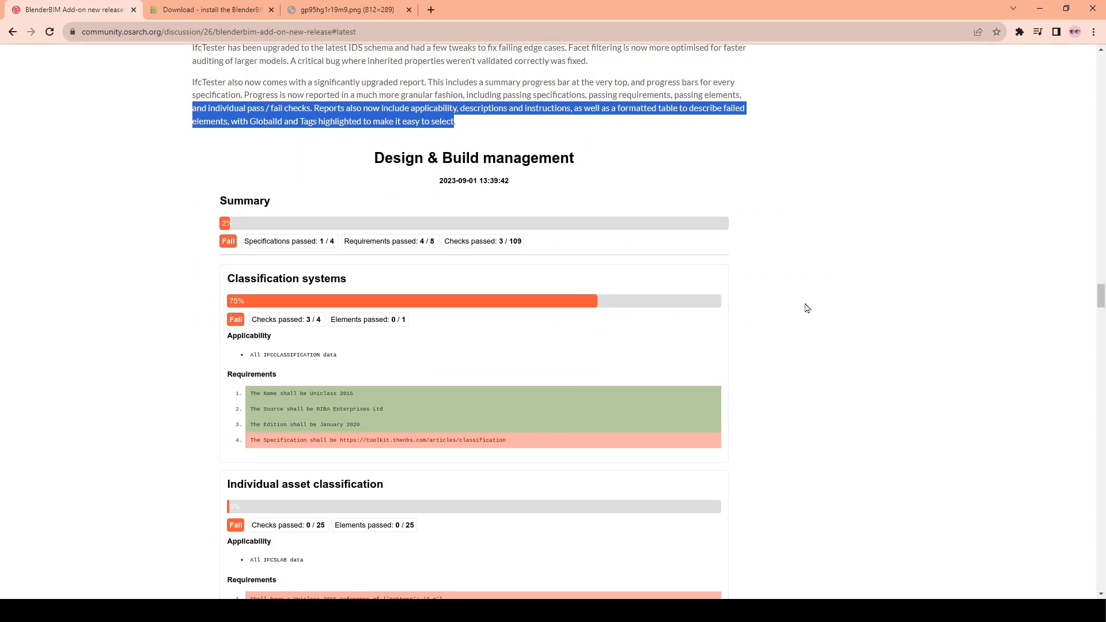
pyautogui.scroll(-5, 571, 219)
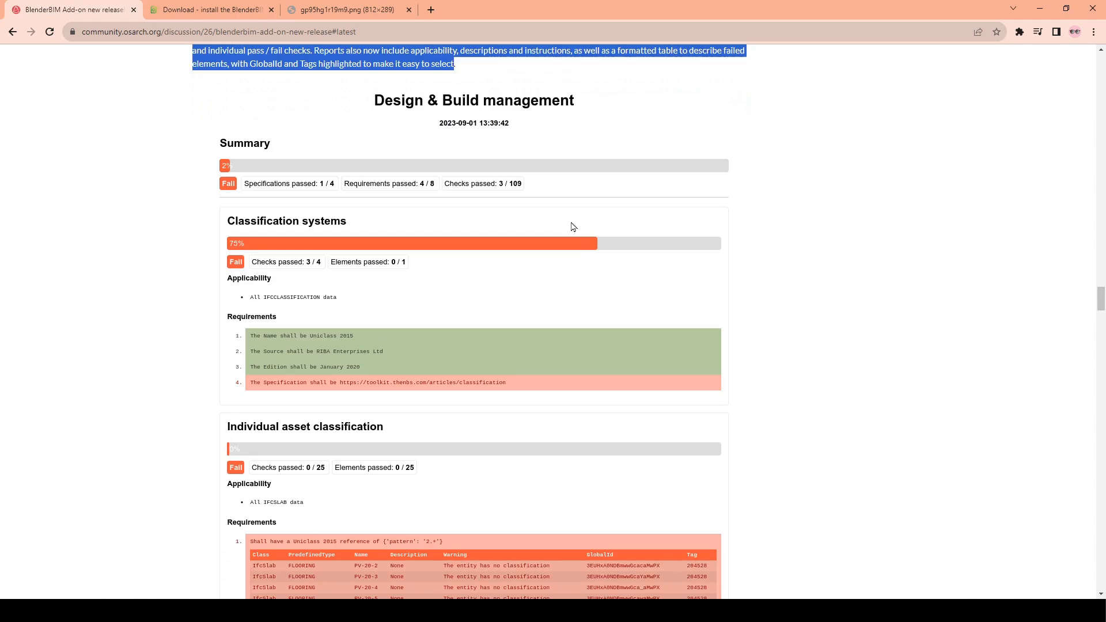
pyautogui.scroll(-2, 330, 271)
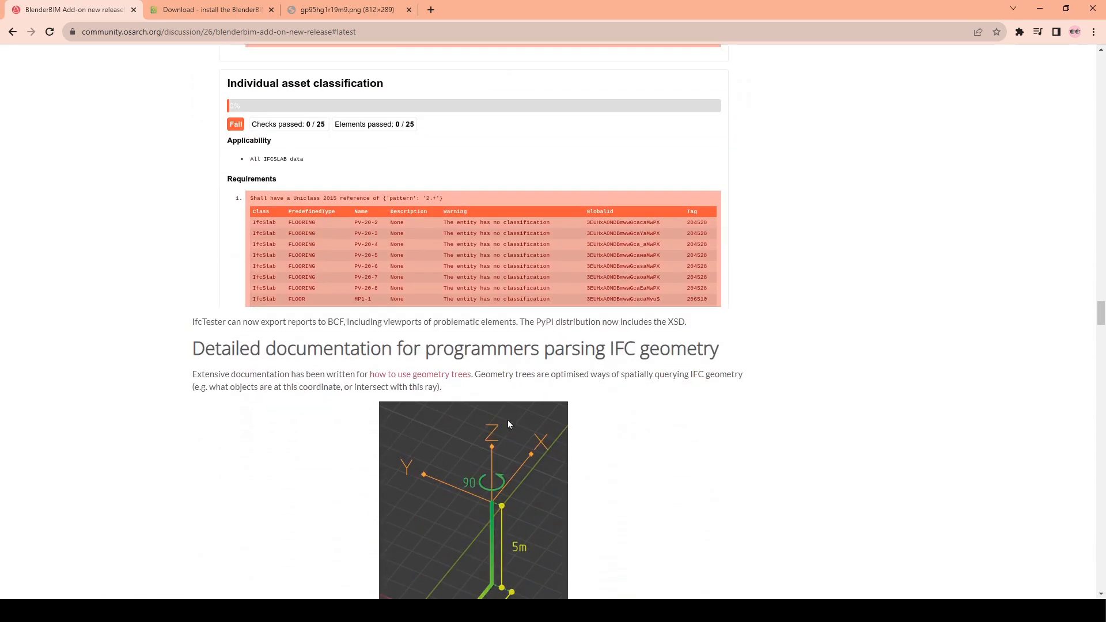
pyautogui.moveTo(247, 320); pyautogui.dragTo(640, 335)
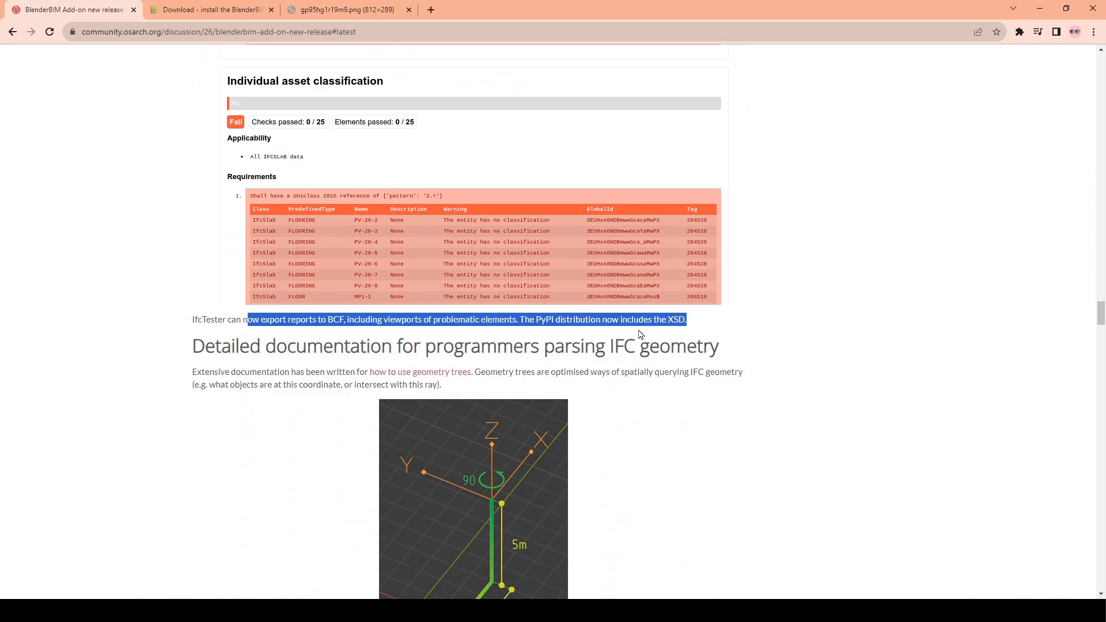
pyautogui.click(539, 319)
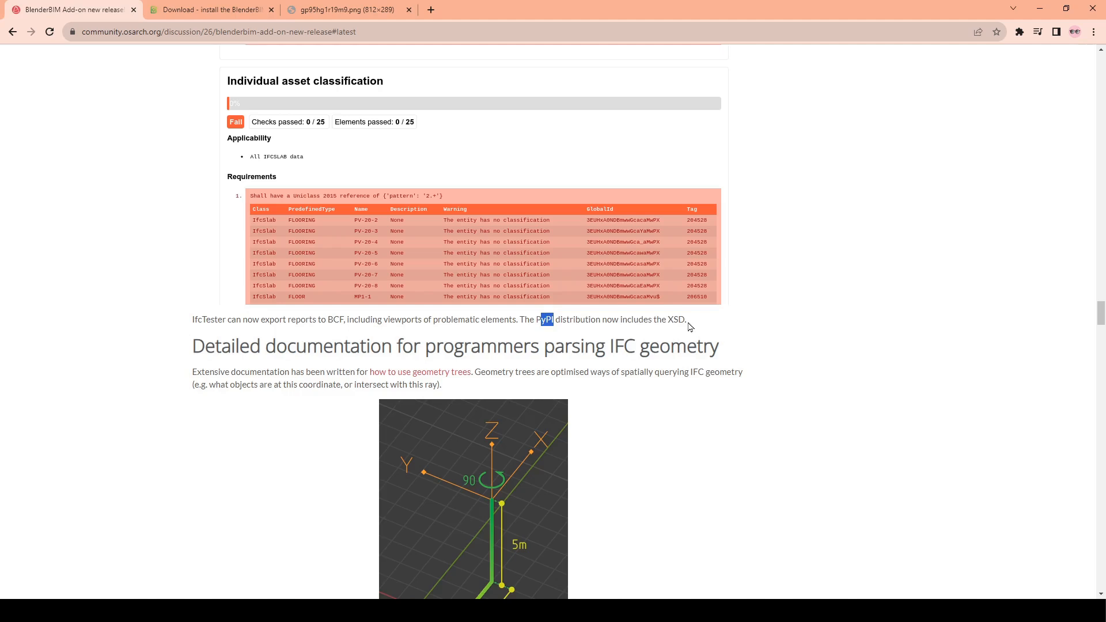
pyautogui.moveTo(690, 327); pyautogui.dragTo(671, 322)
# Read the introduction to the IFC geometry parsing documentation and open the linked geometry trees page.
pyautogui.scroll(-2, 274, 345)
pyautogui.moveTo(209, 240); pyautogui.dragTo(717, 232)
pyautogui.scroll(-1, 457, 250)
pyautogui.moveTo(197, 198); pyautogui.dragTo(368, 199)
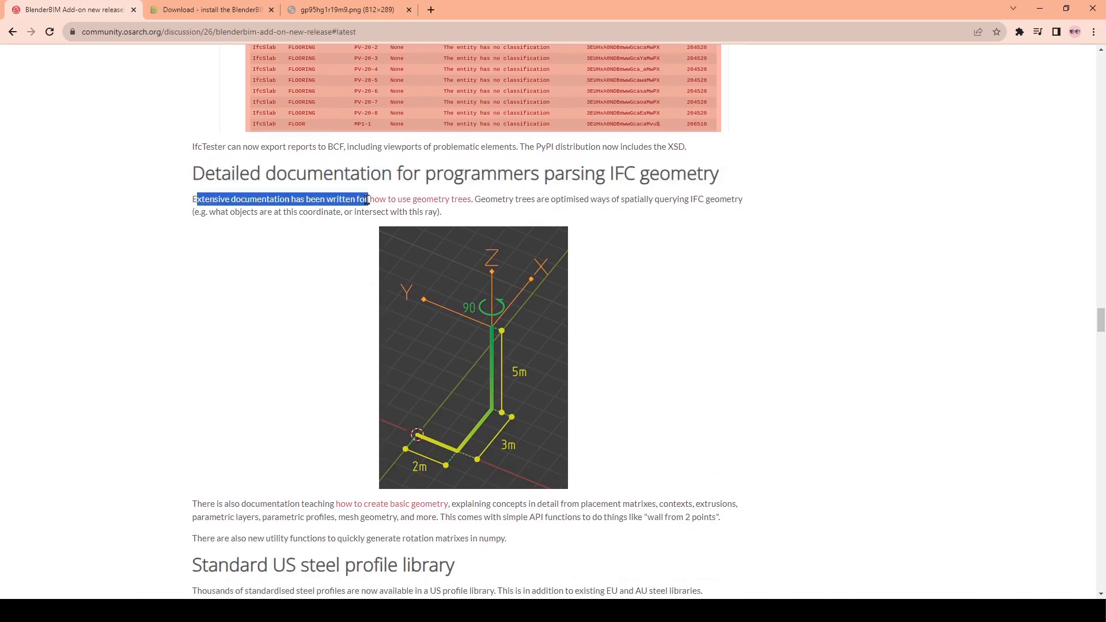
pyautogui.middleClick(409, 200)
pyautogui.click(217, 6)
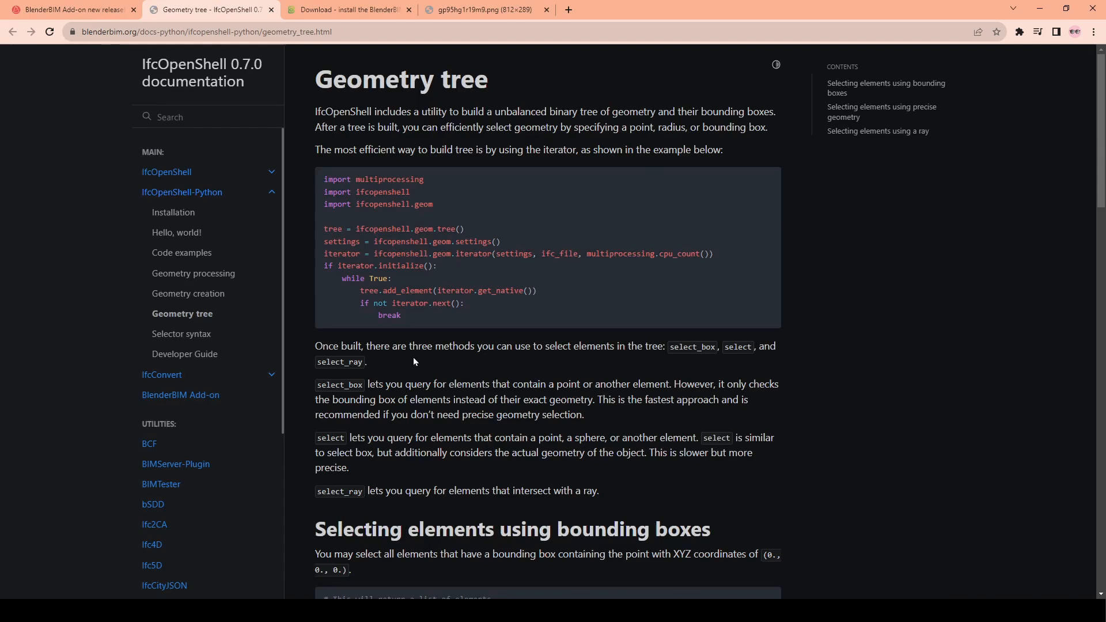
# Look through the geometry tree documentation, including its BlenderBIM Add-on page, and return to the release notes.
pyautogui.scroll(-15, 536, 328)
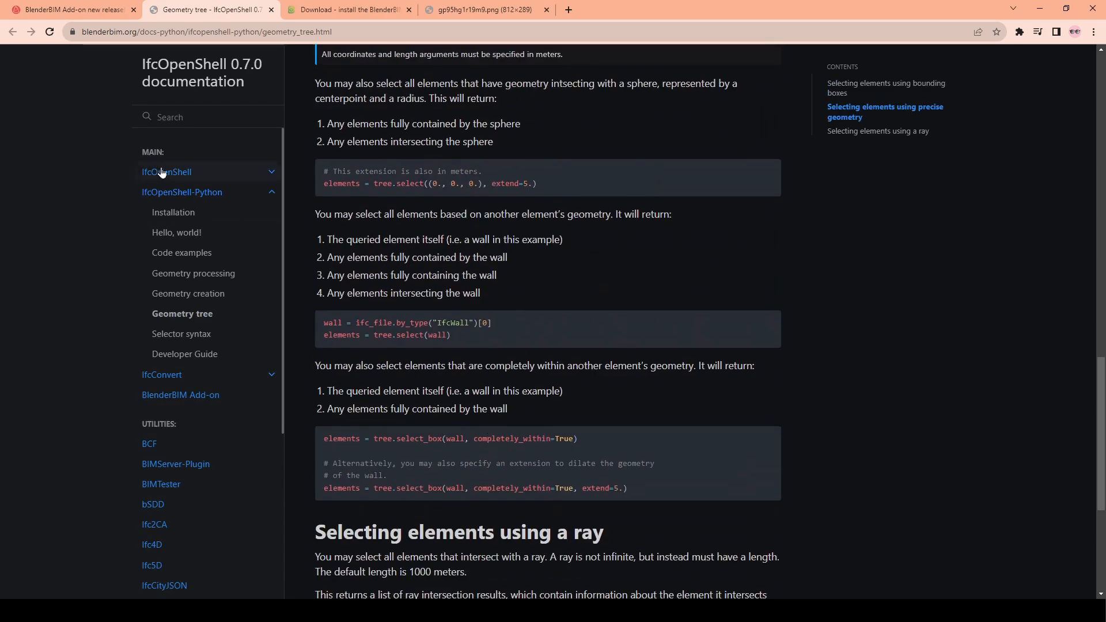
pyautogui.scroll(-1, 201, 495)
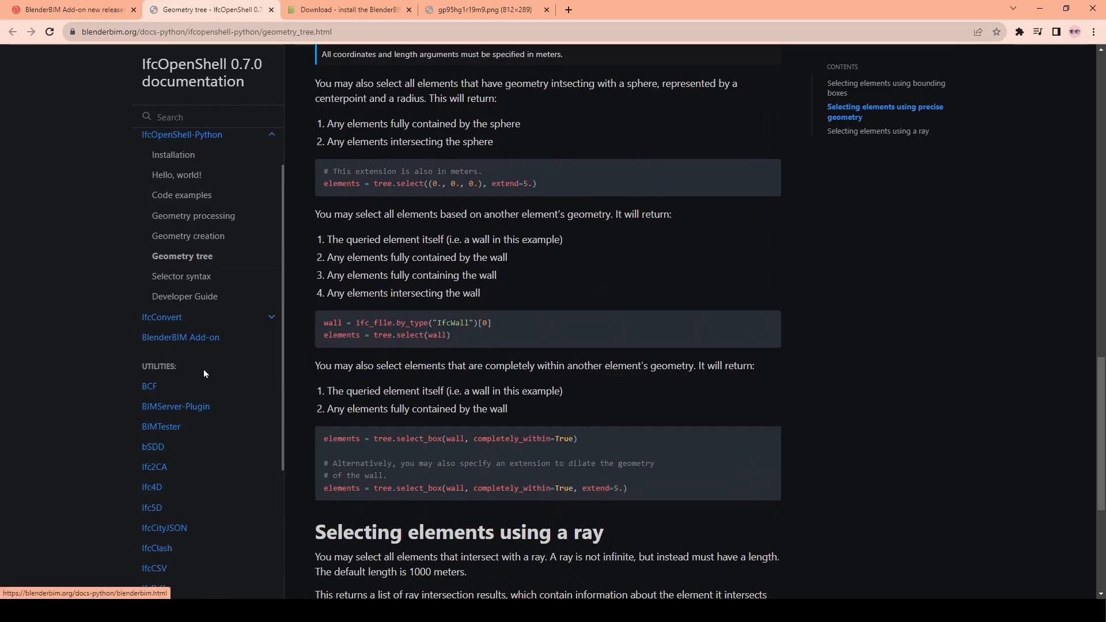
pyautogui.click(199, 339)
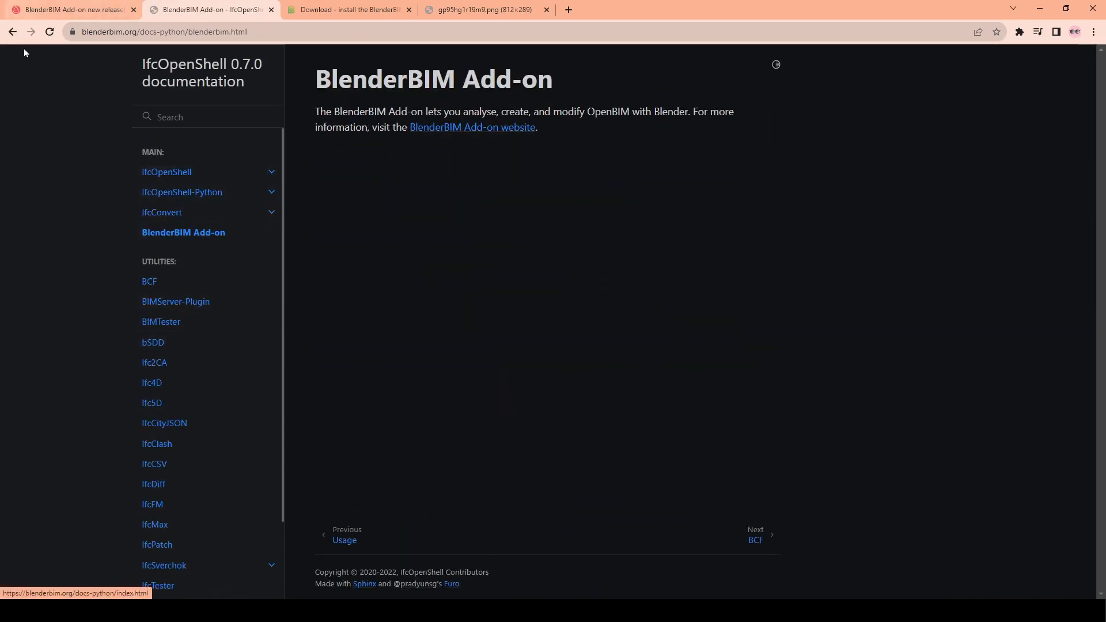
pyautogui.hotkey('alt', 'Left')
pyautogui.scroll(15, 579, 286)
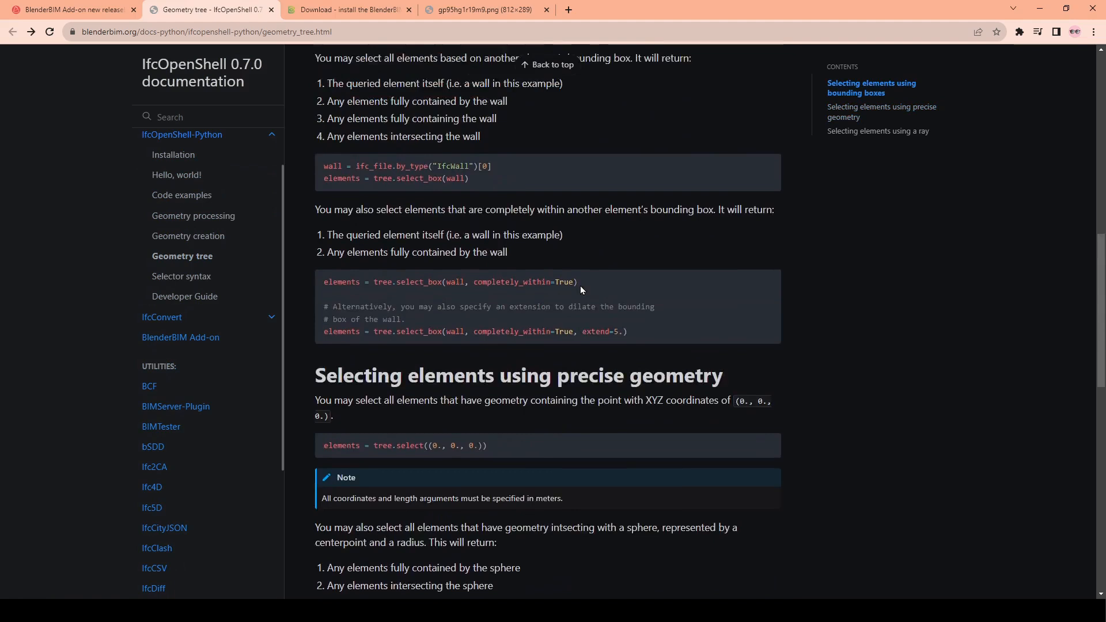
pyautogui.click(20, 6)
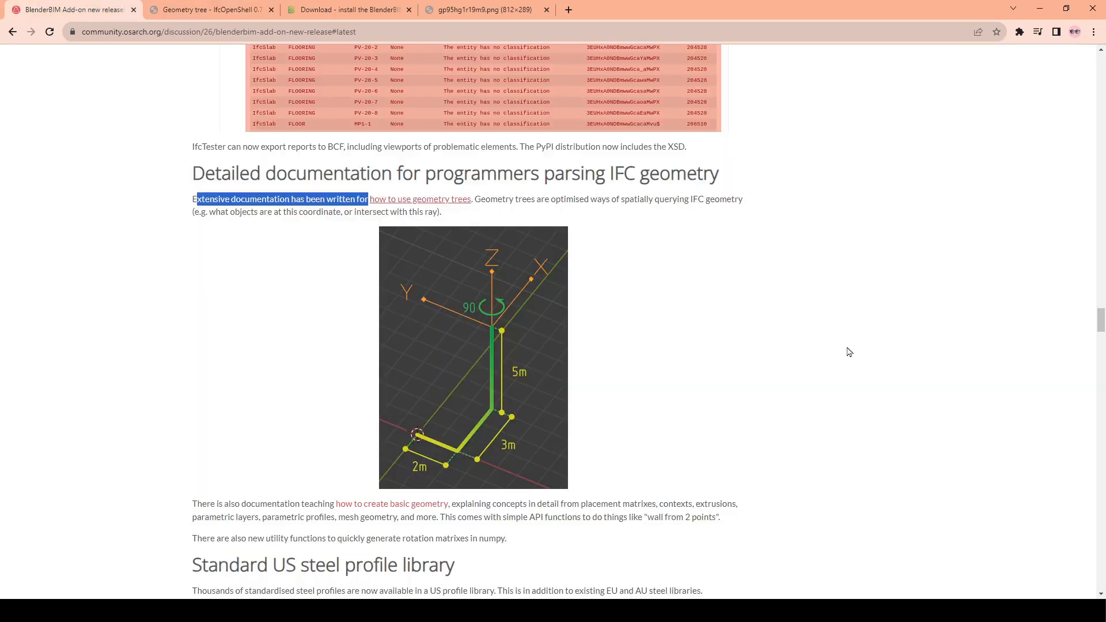
# Read the geometry tree description and view the linked documentation on creating basic geometry.
pyautogui.moveTo(481, 199); pyautogui.dragTo(433, 214)
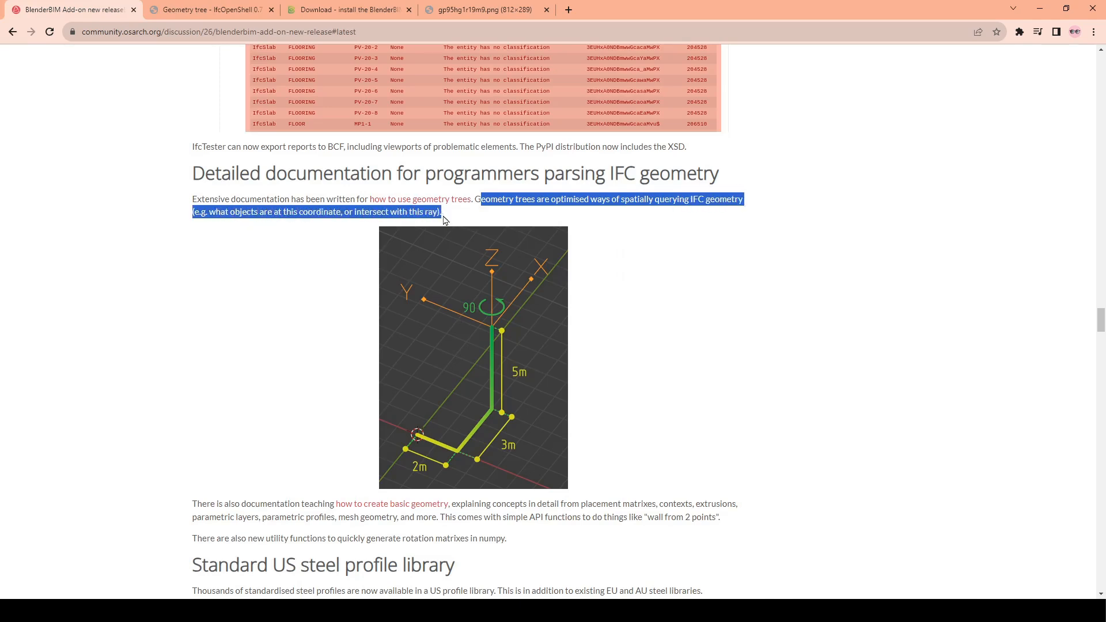
pyautogui.scroll(-3, 557, 352)
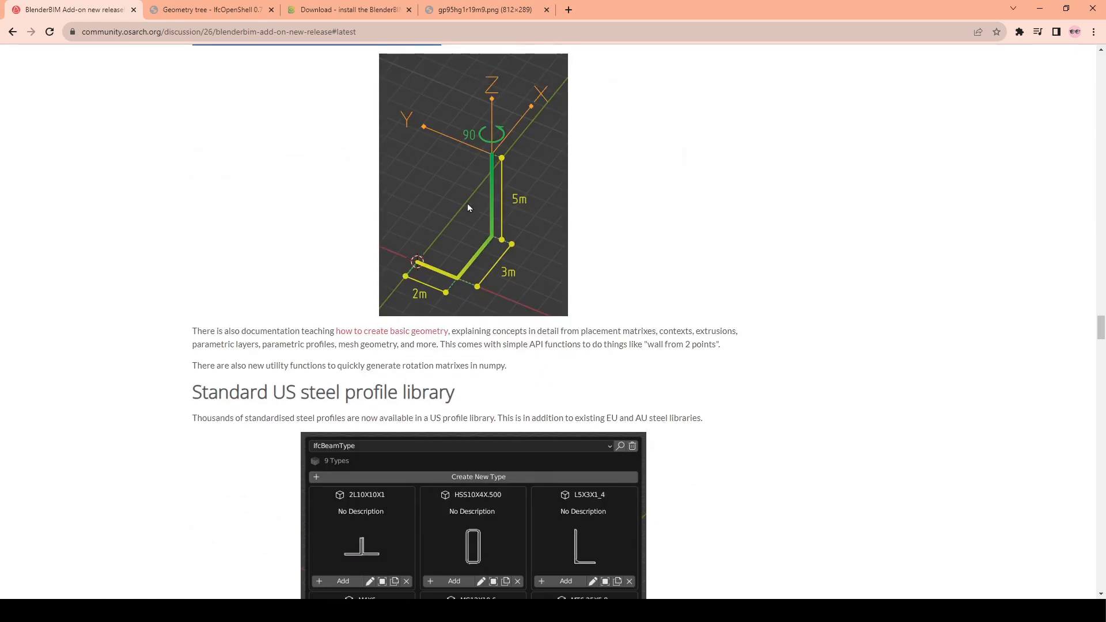
pyautogui.scroll(1, 537, 261)
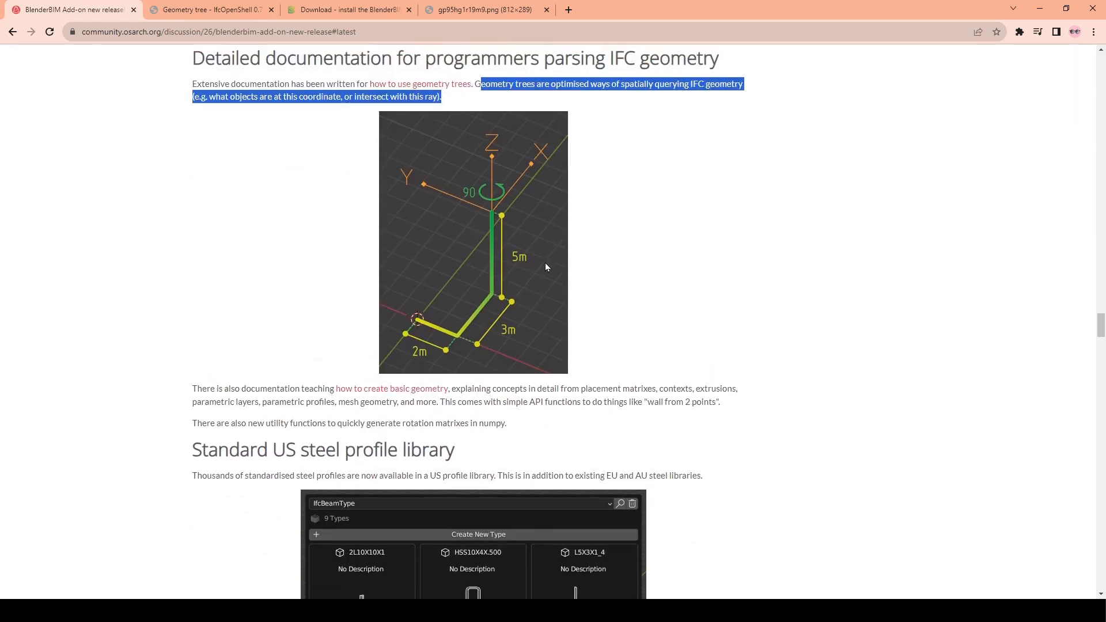
pyautogui.moveTo(197, 389); pyautogui.dragTo(285, 389)
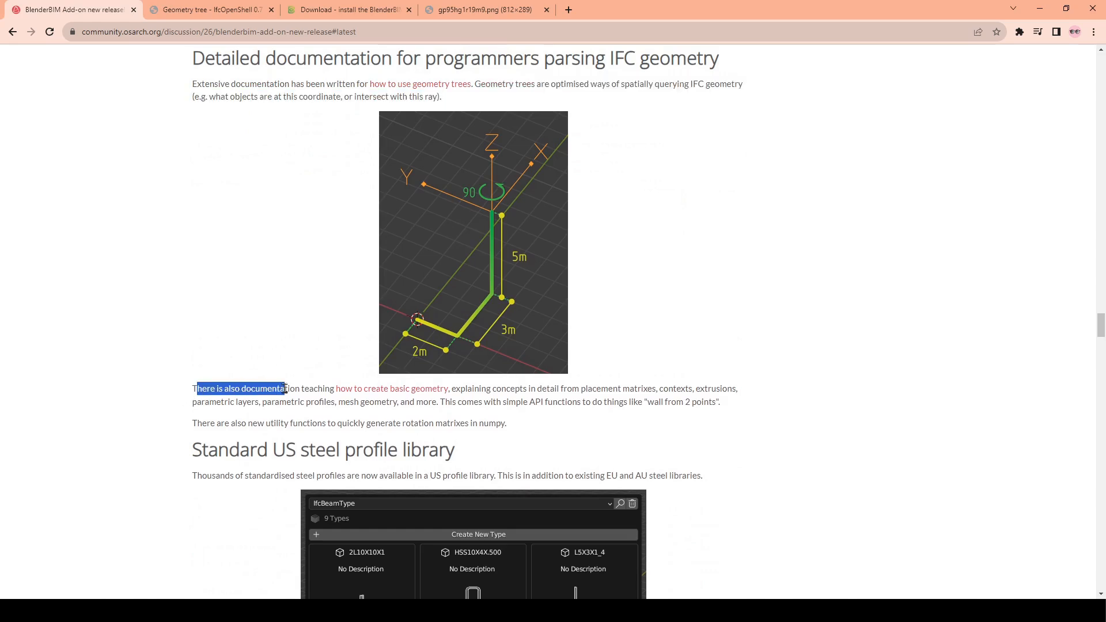
pyautogui.middleClick(407, 394)
pyautogui.click(361, 16)
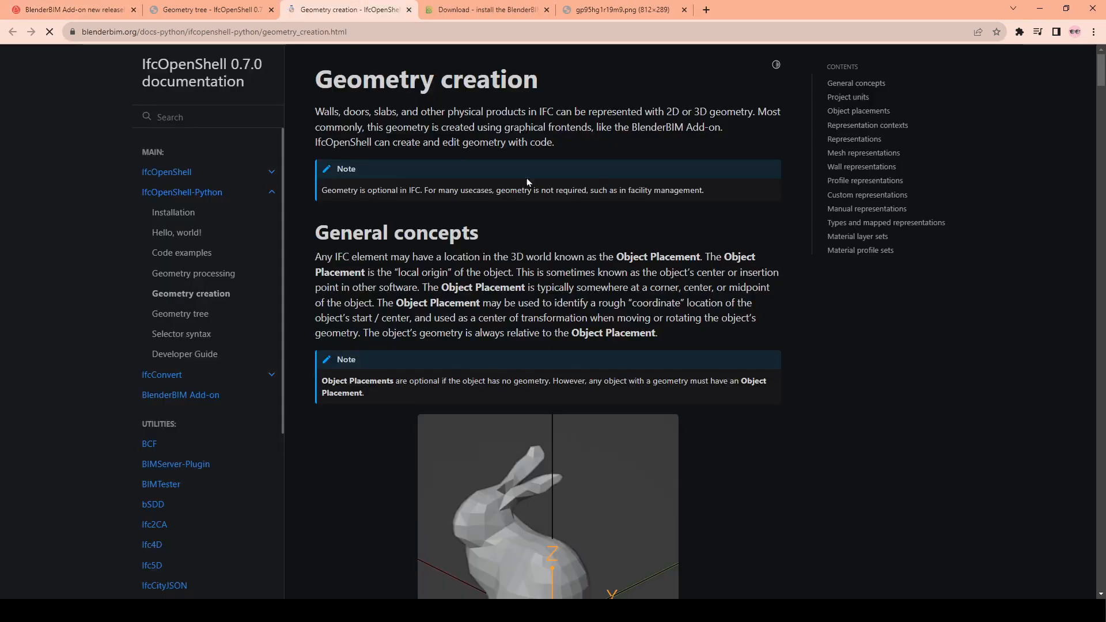
pyautogui.click(42, 7)
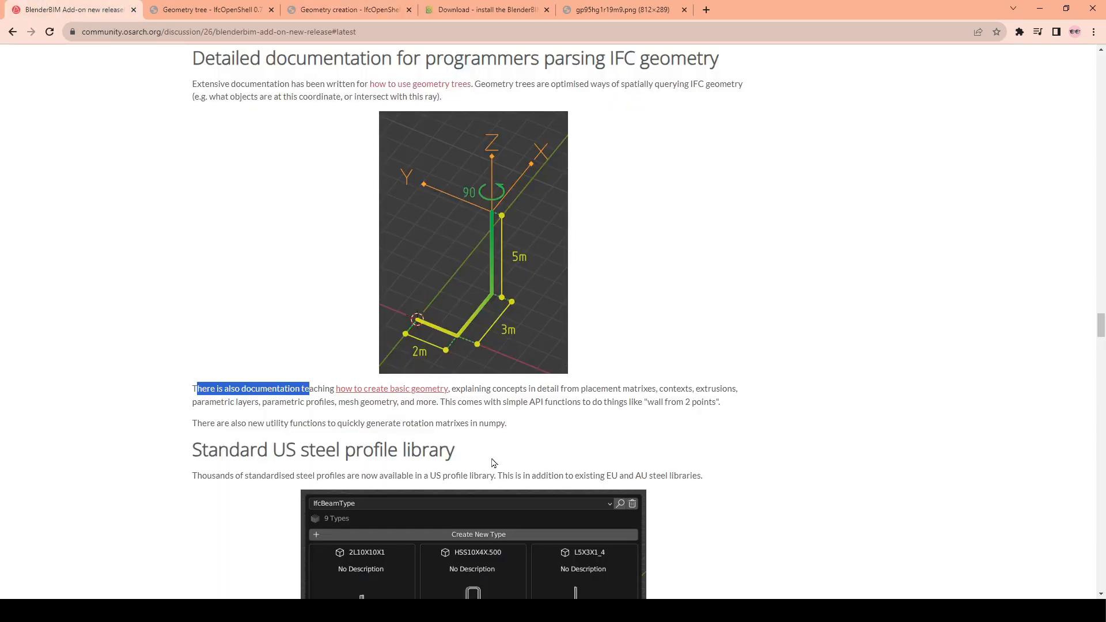
# Read the release notes on geometry creation concepts, numpy rotation matrix utilities and the standard US steel profile library.
pyautogui.moveTo(491, 390); pyautogui.dragTo(707, 406)
pyautogui.moveTo(241, 424); pyautogui.dragTo(501, 425)
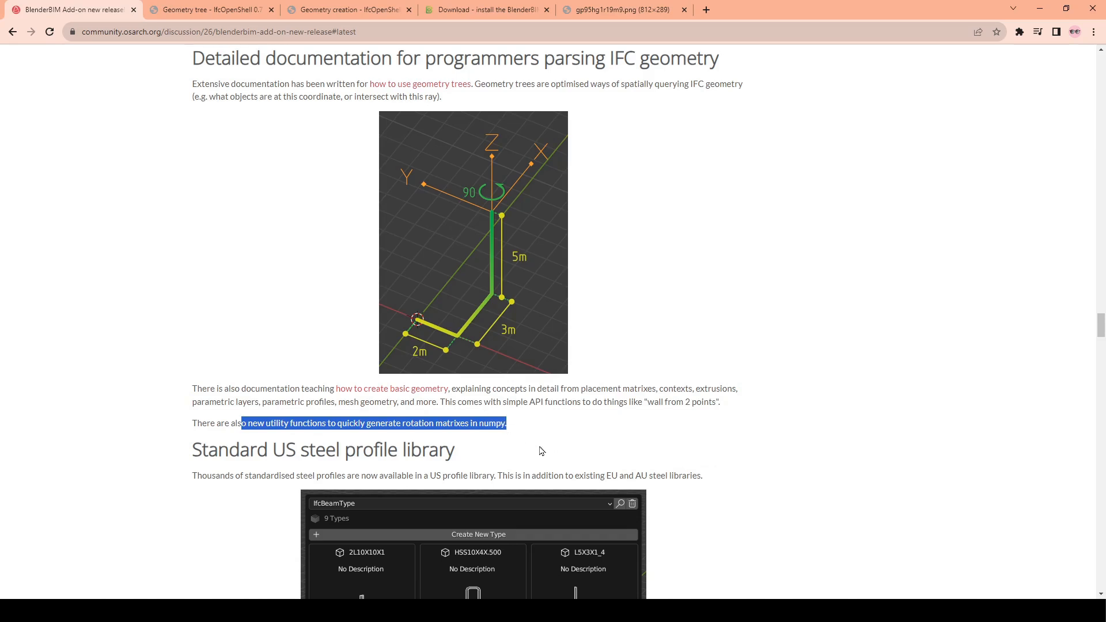
pyautogui.scroll(2, 240, 316)
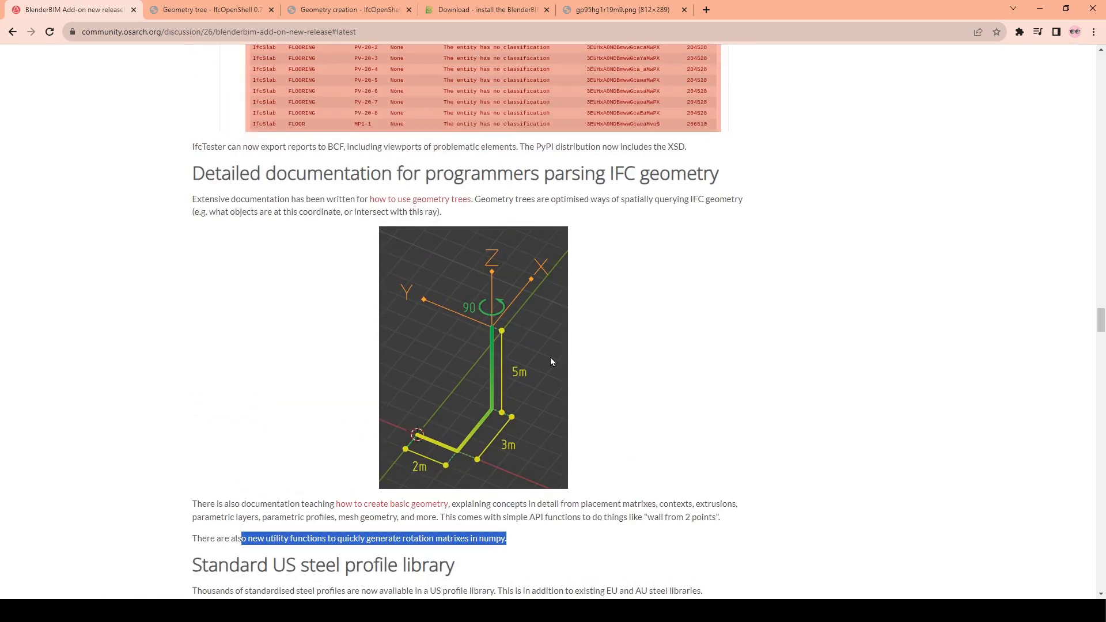
pyautogui.scroll(-2, 553, 368)
pyautogui.scroll(-3, 320, 271)
pyautogui.moveTo(325, 271); pyautogui.dragTo(448, 272)
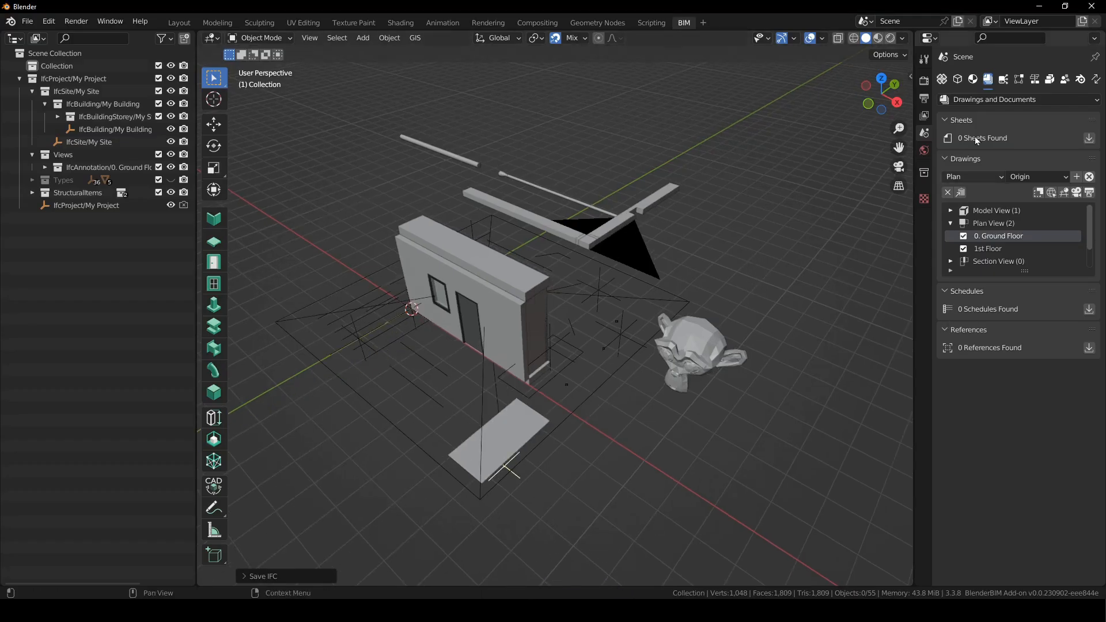
# Switch to Blender and load IFC4 US Steel.ifc from the add-on's libraries folder as the project library.
pyautogui.click(942, 81)
pyautogui.click(971, 120)
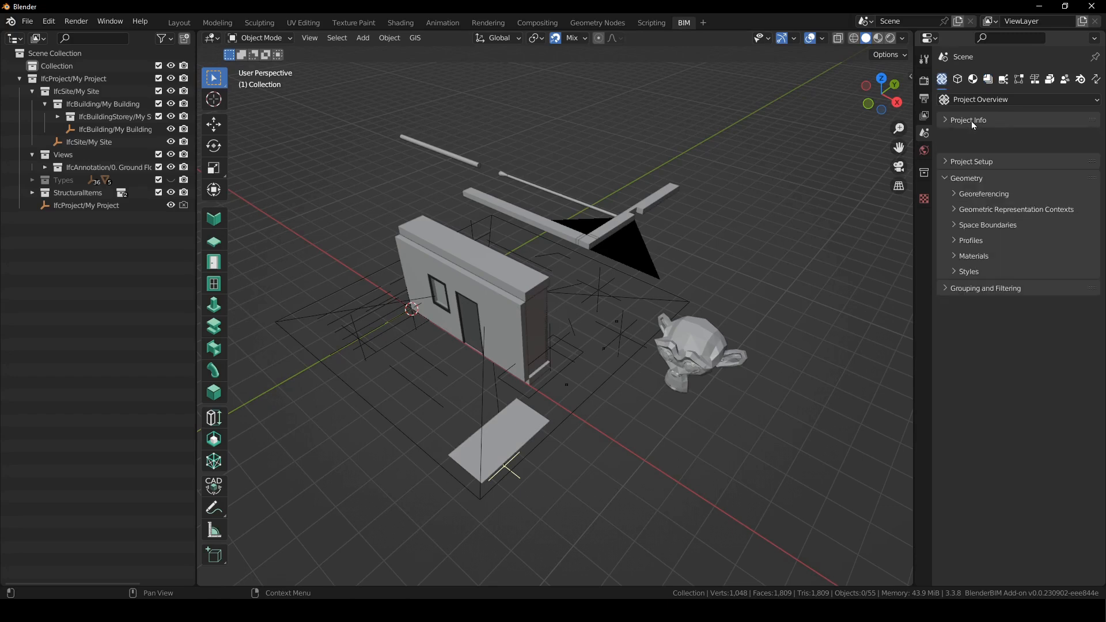
pyautogui.click(970, 152)
pyautogui.click(978, 138)
pyautogui.click(986, 153)
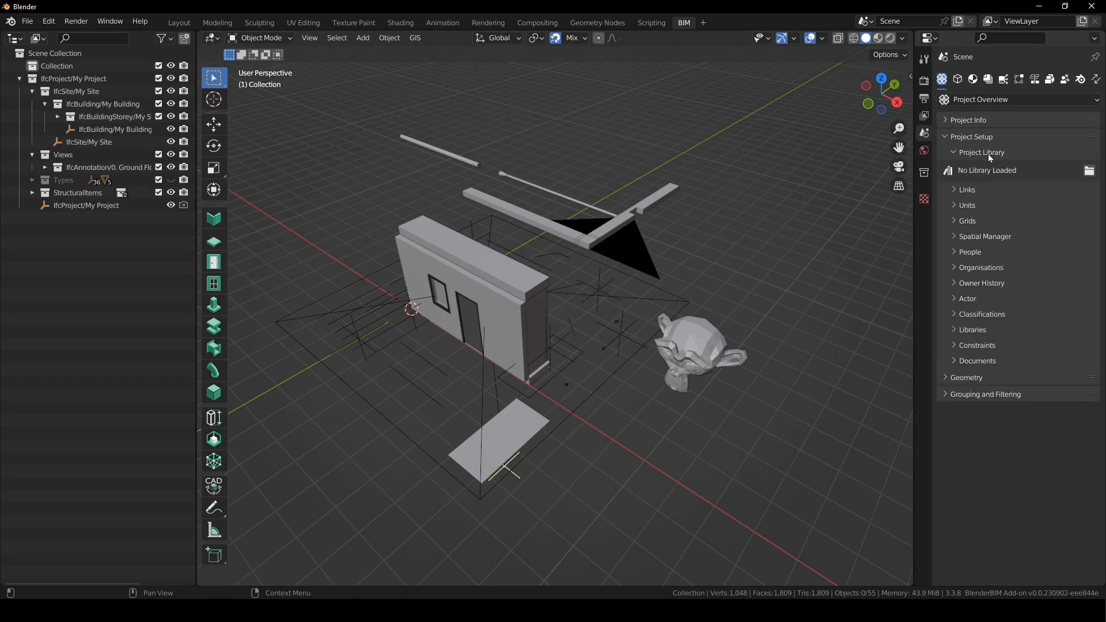
pyautogui.click(1091, 173)
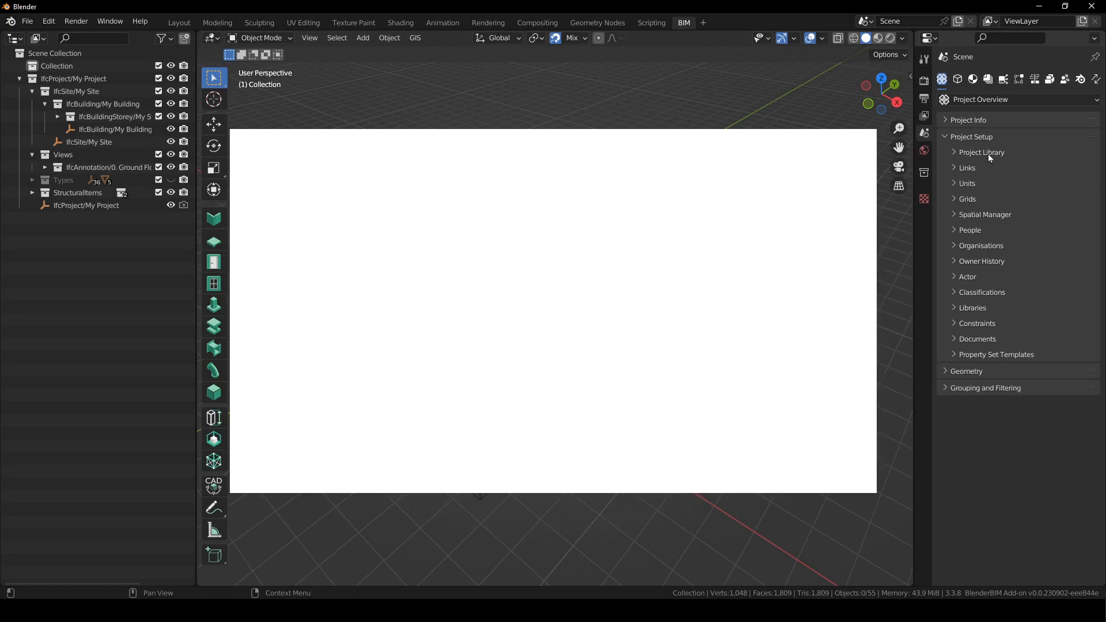
pyautogui.click(1090, 174)
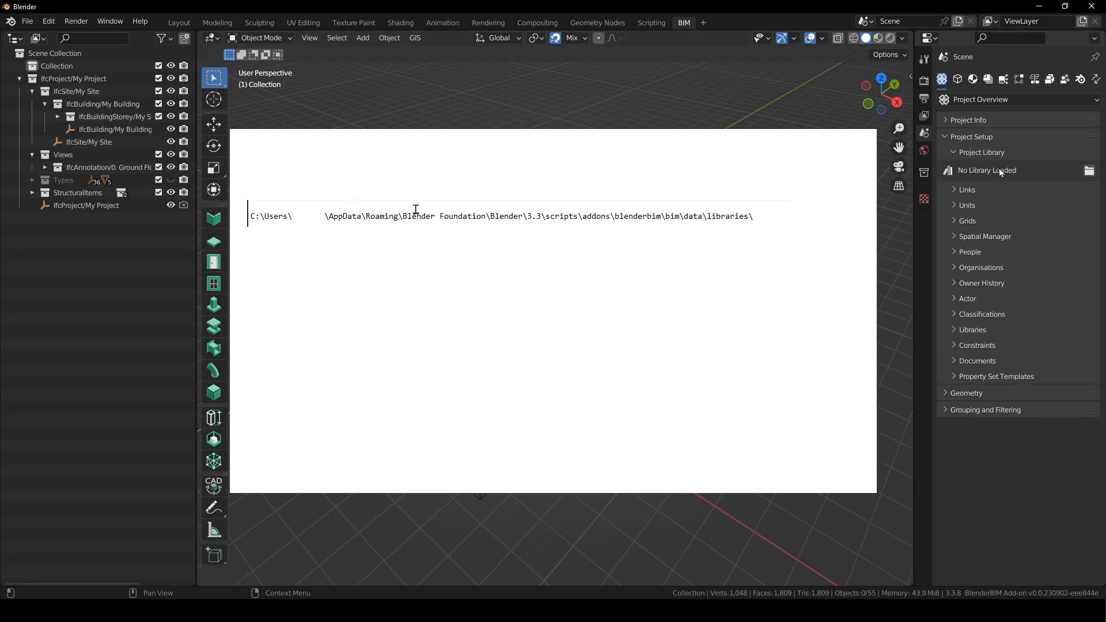
pyautogui.press('Return')
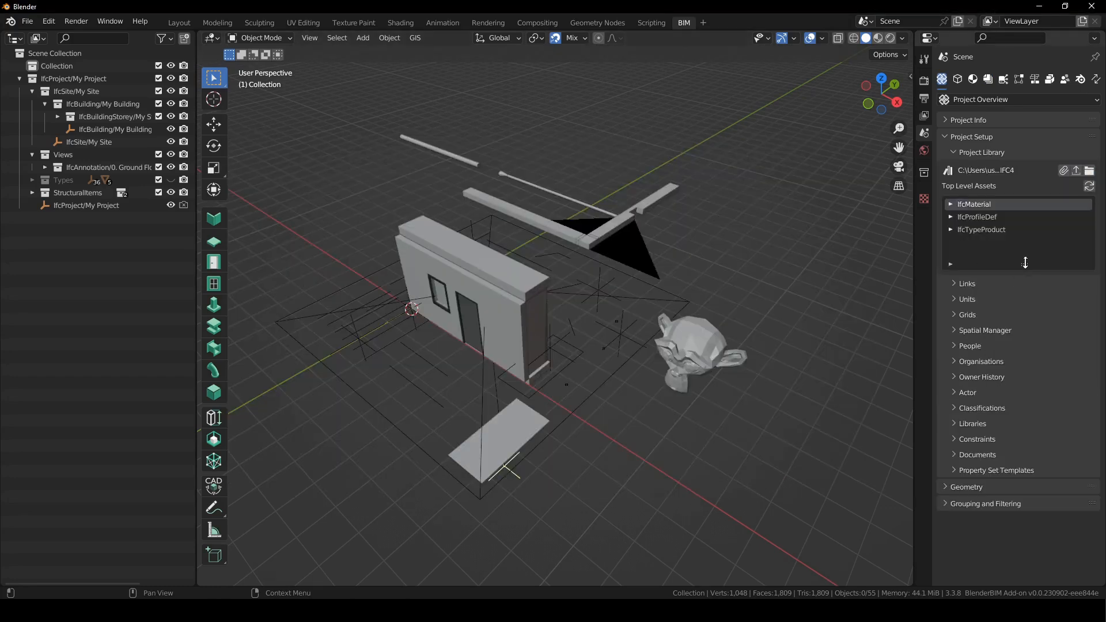
# Enlarge the project library's asset list and browse the IfcBeamType assets under IfcTypeProduct.
pyautogui.moveTo(1025, 263); pyautogui.dragTo(1015, 450)
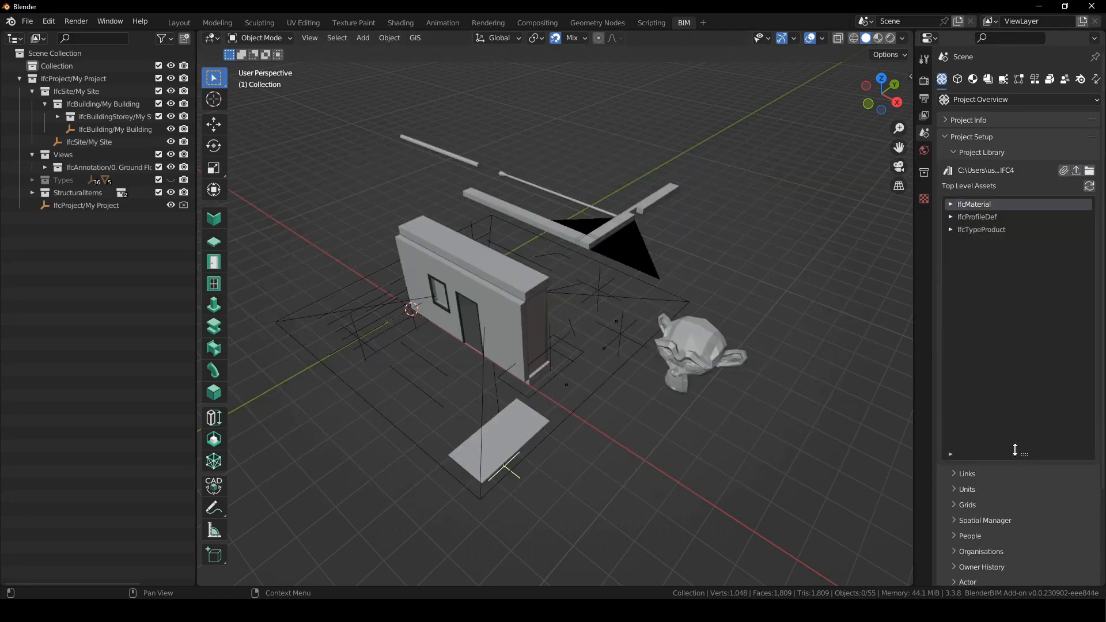
pyautogui.moveTo(912, 261); pyautogui.dragTo(795, 254)
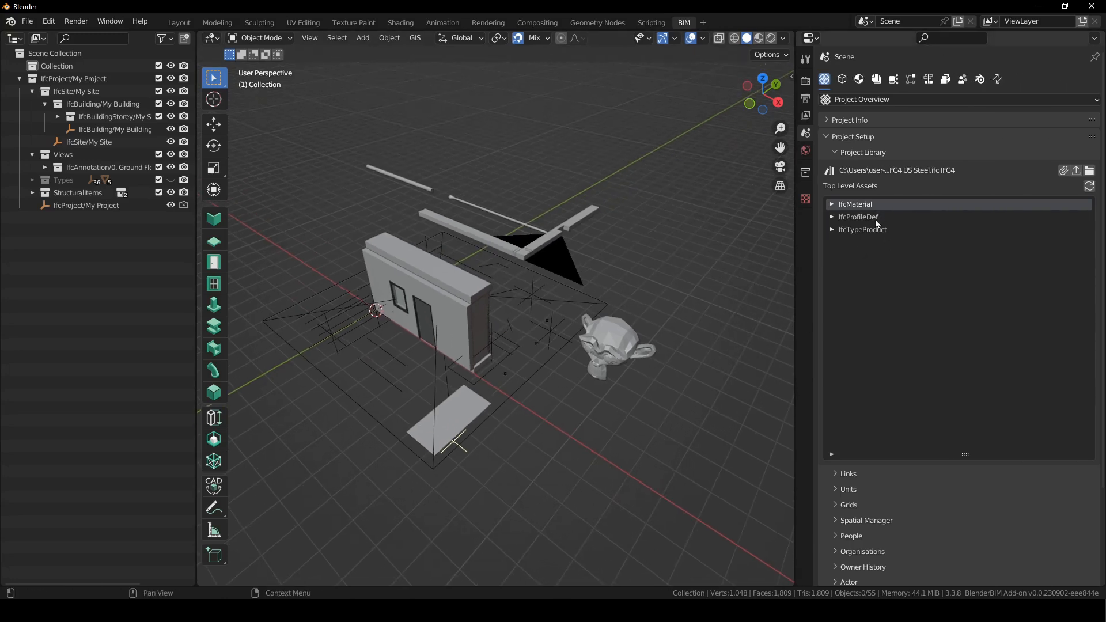
pyautogui.click(832, 229)
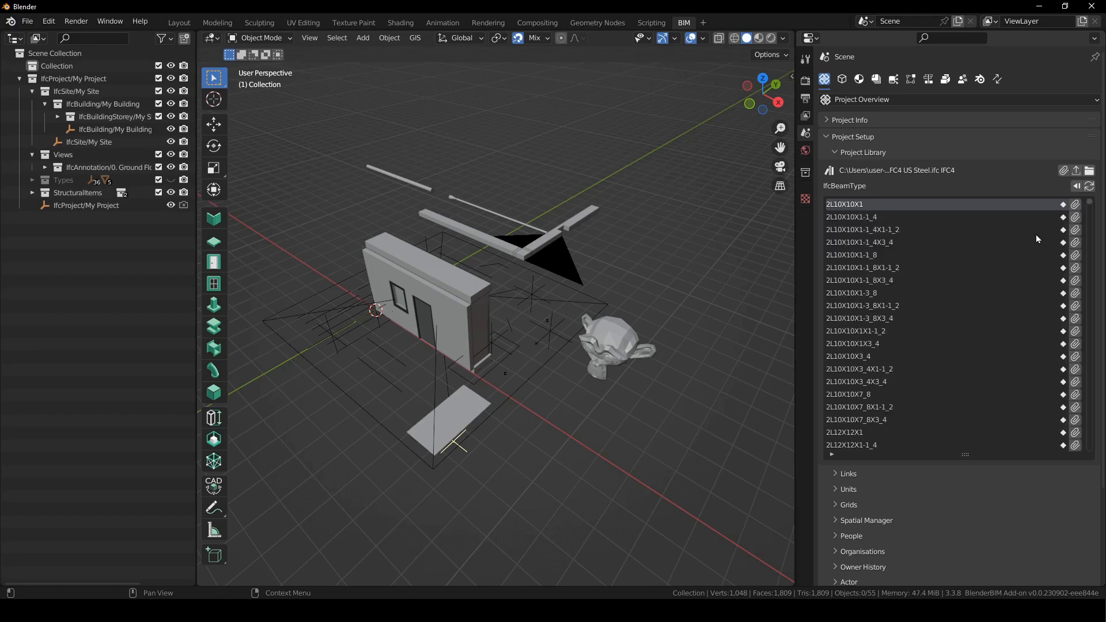
pyautogui.moveTo(794, 341); pyautogui.dragTo(661, 342)
pyautogui.scroll(-8, 1051, 319)
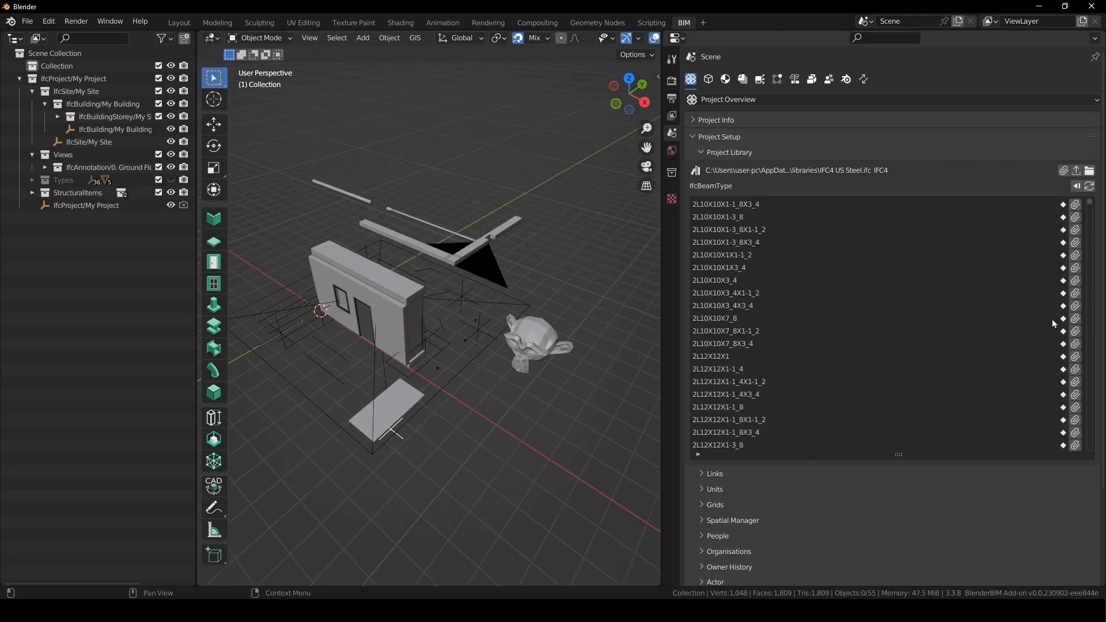
# Append the beam types 2L5X3-1_2X5_8X3_8SLBB, 2L5X3X1_2X3_8LLBB and 2L5X3X1_4X3_4SLBB from the library to the project.
pyautogui.moveTo(1088, 203); pyautogui.dragTo(1086, 245)
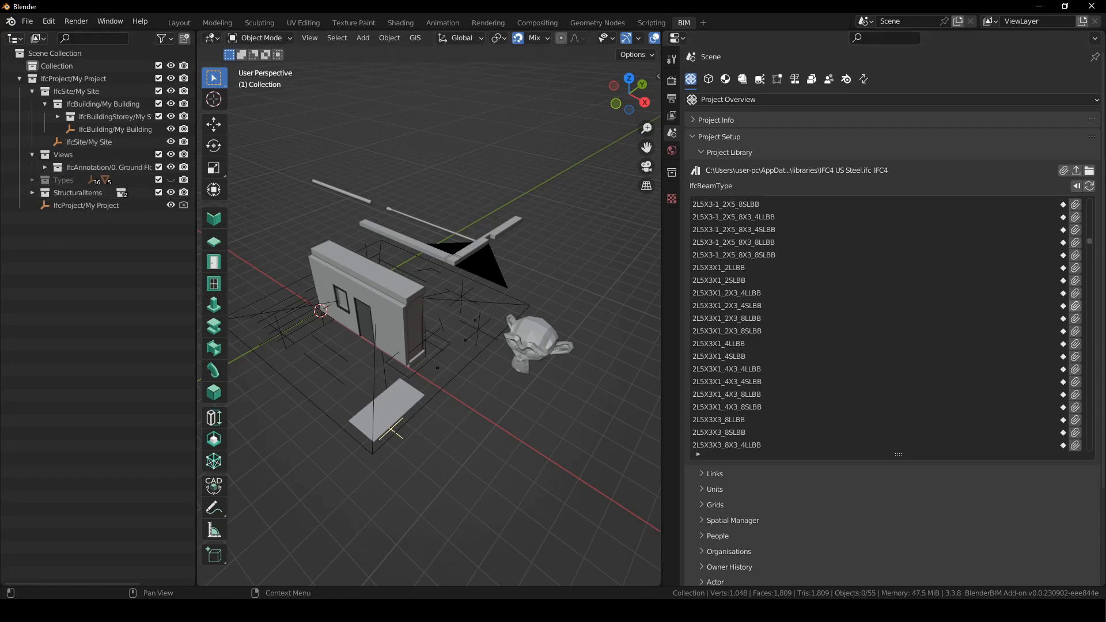
pyautogui.click(1075, 319)
pyautogui.click(1075, 385)
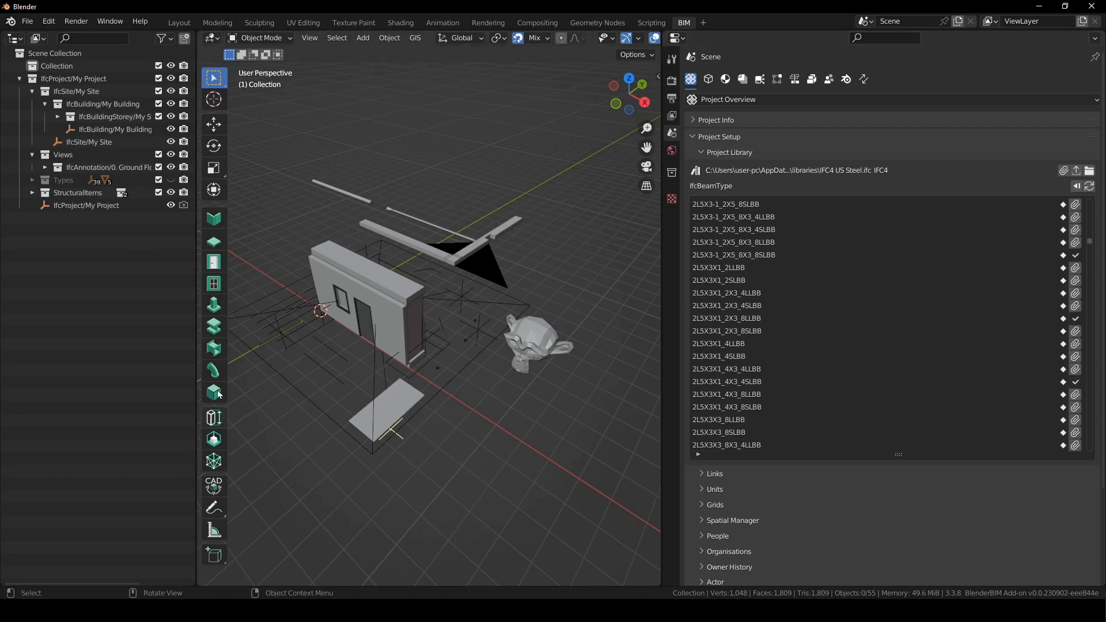
# Check the project's Types collection, add a beam of an appended steel type, and move it to the upper end of the wall.
pyautogui.click(32, 180)
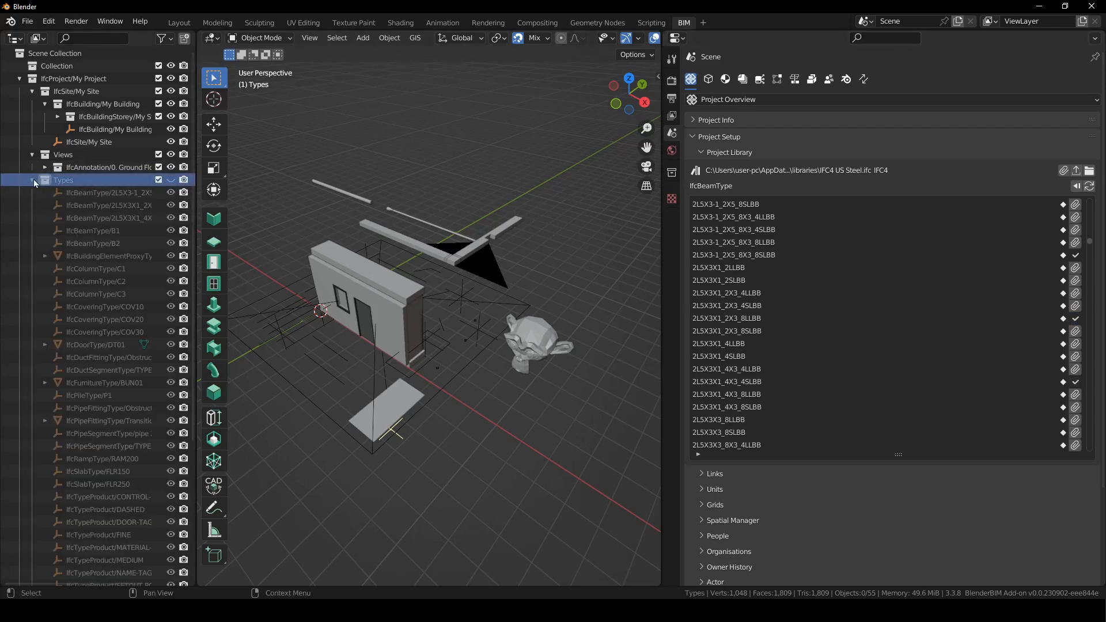
pyautogui.click(33, 179)
pyautogui.click(214, 326)
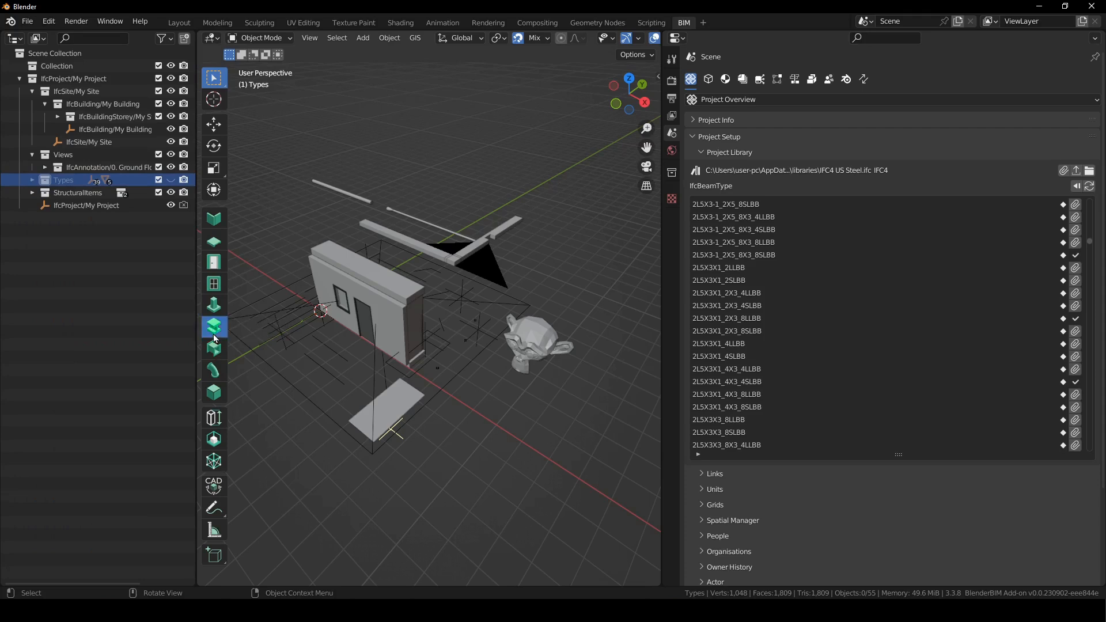
pyautogui.click(304, 54)
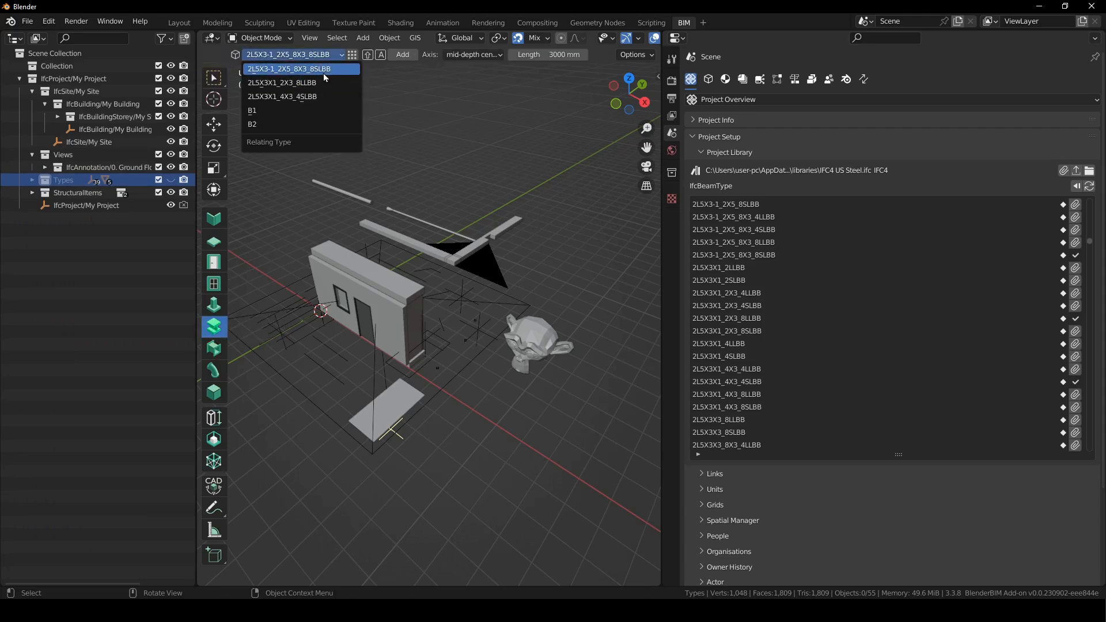
pyautogui.click(322, 95)
pyautogui.keyDown('shift'); pyautogui.moveTo(429, 213); pyautogui.dragTo(444, 272, button='right'); pyautogui.keyUp('shift')
pyautogui.hotkey('shift', 'a')
pyautogui.scroll(5, 514, 282)
pyautogui.scroll(6, 455, 326)
pyautogui.scroll(-6, 472, 330)
pyautogui.press('g')
pyautogui.click(342, 233)
# Add a 2L5X3X1_2X3_8LLBB beam and move it beside the first beam at the upper end of the wall.
pyautogui.click(341, 54)
pyautogui.click(360, 81)
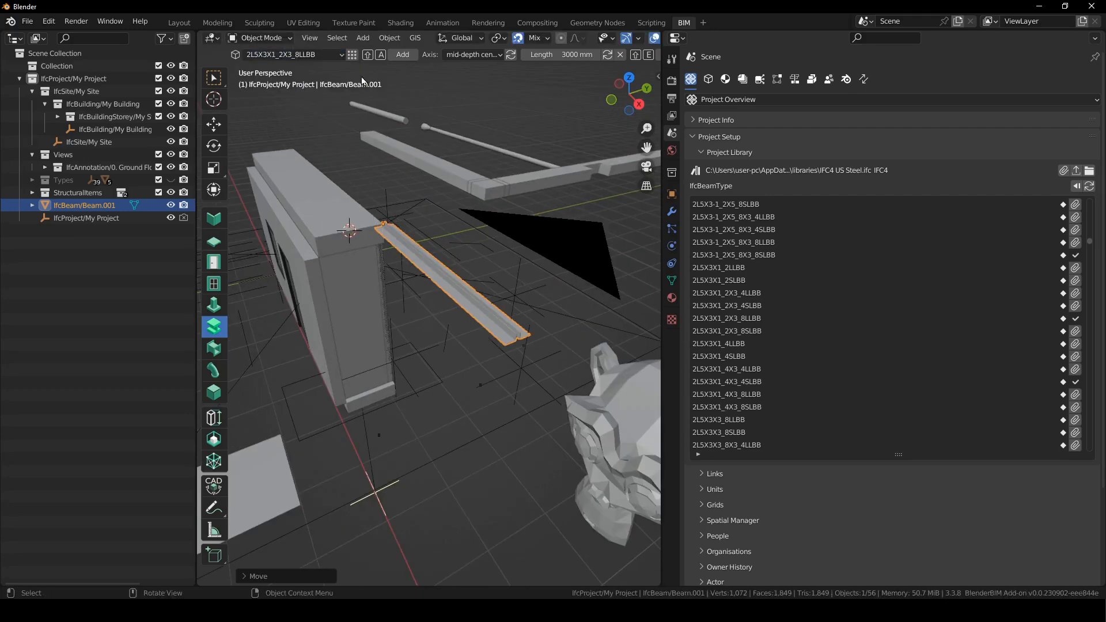
pyautogui.click(402, 54)
pyautogui.moveTo(460, 374); pyautogui.dragTo(373, 192, button='middle')
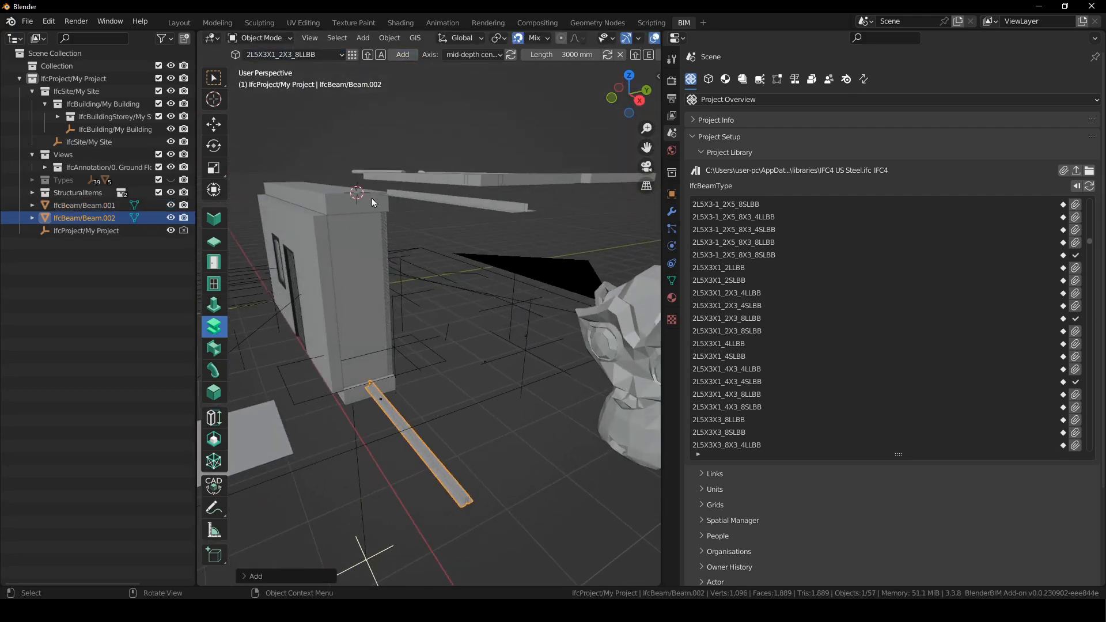
pyautogui.press('g')
pyautogui.click(362, 203)
pyautogui.scroll(4, 381, 222)
pyautogui.keyDown('shift'); pyautogui.moveTo(392, 236); pyautogui.dragTo(437, 269, button='middle'); pyautogui.keyUp('shift')
pyautogui.scroll(-3, 436, 268)
pyautogui.press('g')
pyautogui.click(337, 200)
# Add a 2L5X3X1_4X3_4SLBB beam and move it next to the other two beams on top of the wall.
pyautogui.click(325, 56)
pyautogui.click(329, 98)
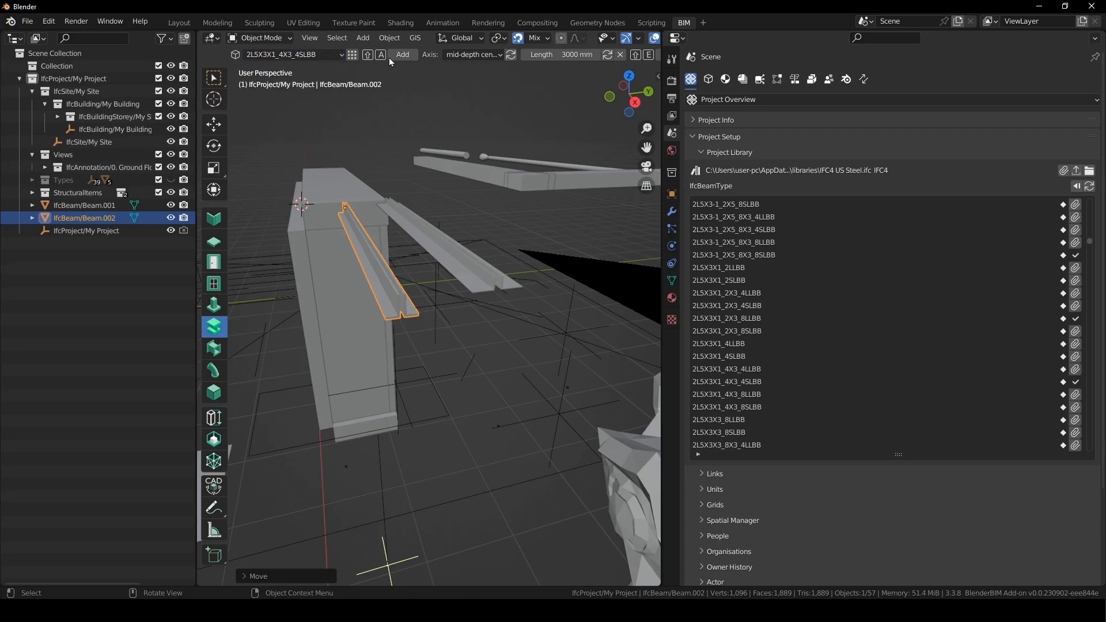
pyautogui.click(403, 54)
pyautogui.press('g')
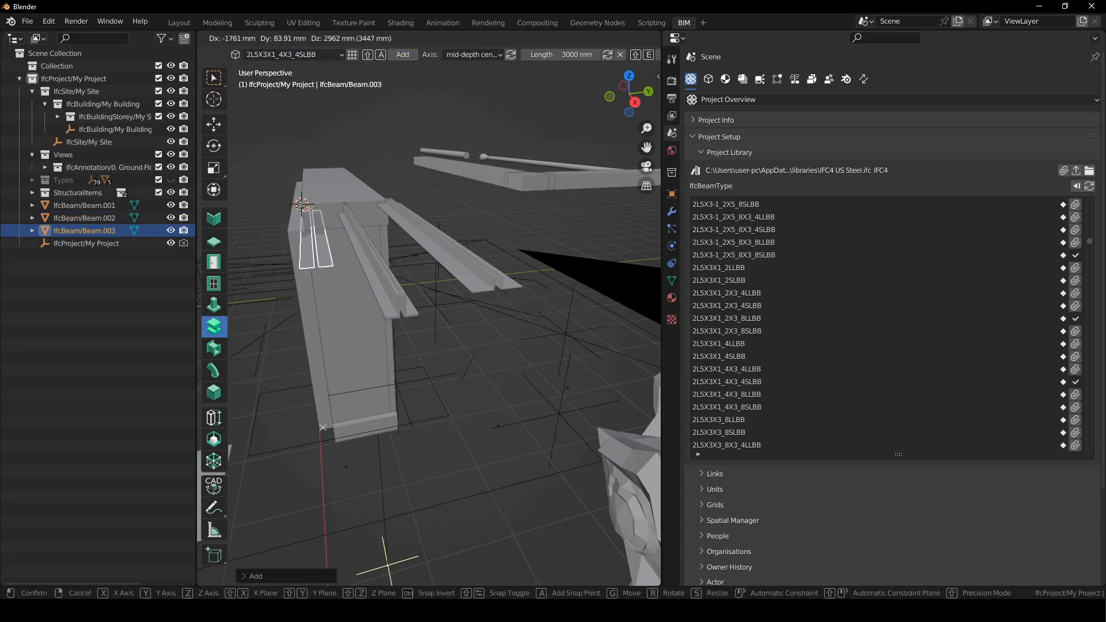
pyautogui.click(327, 214)
# Inspect the profiles of the three placed steel beams from several angles and collapse the project library settings.
pyautogui.moveTo(328, 214); pyautogui.dragTo(375, 95, button='middle')
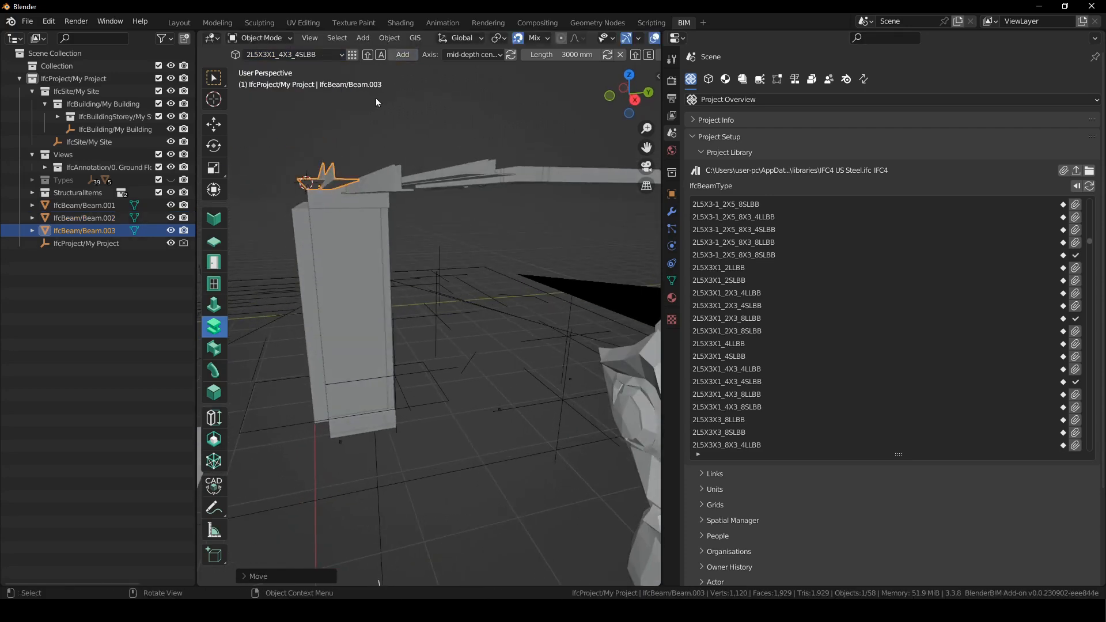
pyautogui.click(375, 95)
pyautogui.moveTo(427, 143); pyautogui.dragTo(458, 283, button='middle')
pyautogui.click(504, 181)
pyautogui.click(459, 282)
pyautogui.click(423, 301)
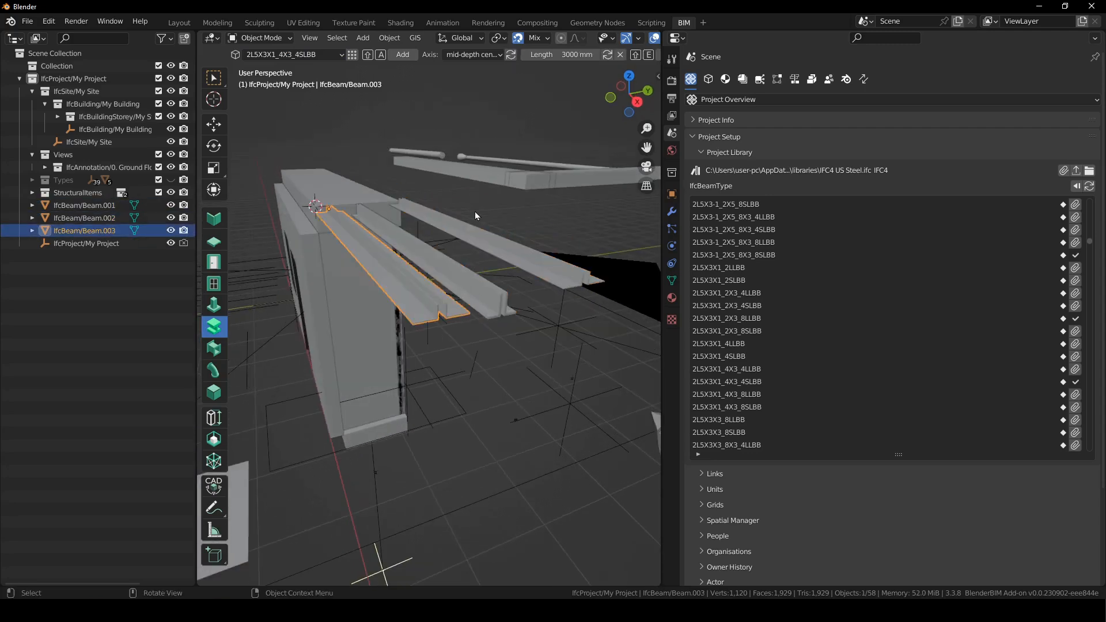
pyautogui.moveTo(528, 257); pyautogui.dragTo(439, 254, button='middle')
pyautogui.click(489, 122)
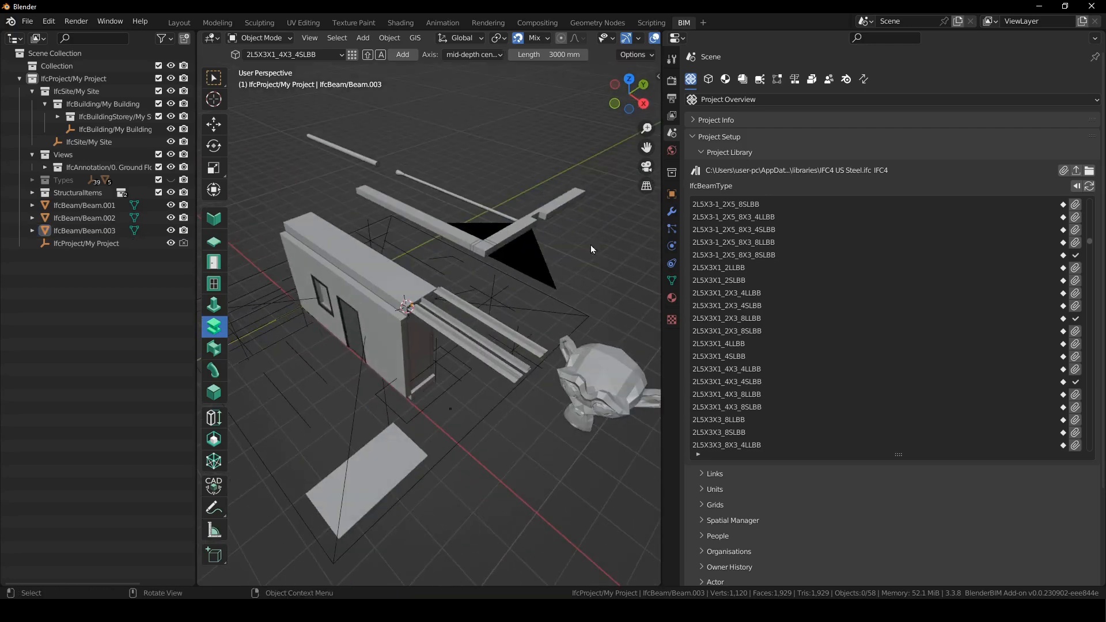
pyautogui.click(731, 153)
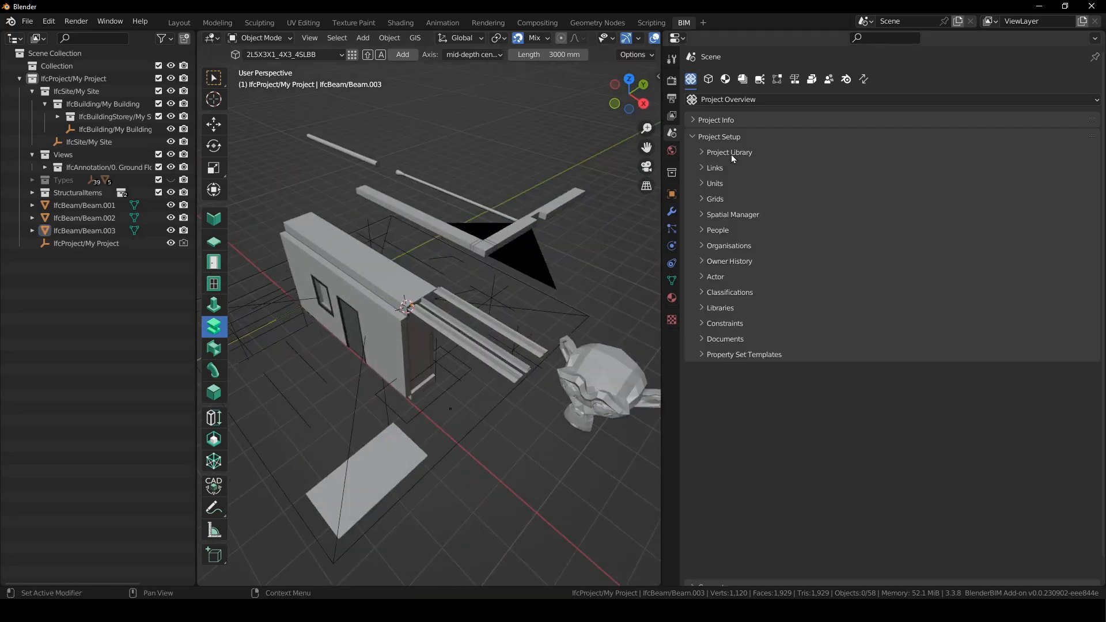
# Switch to the release notes in the browser and read the section on new search panels and spreadsheet reporting.
pyautogui.click(672, 597)
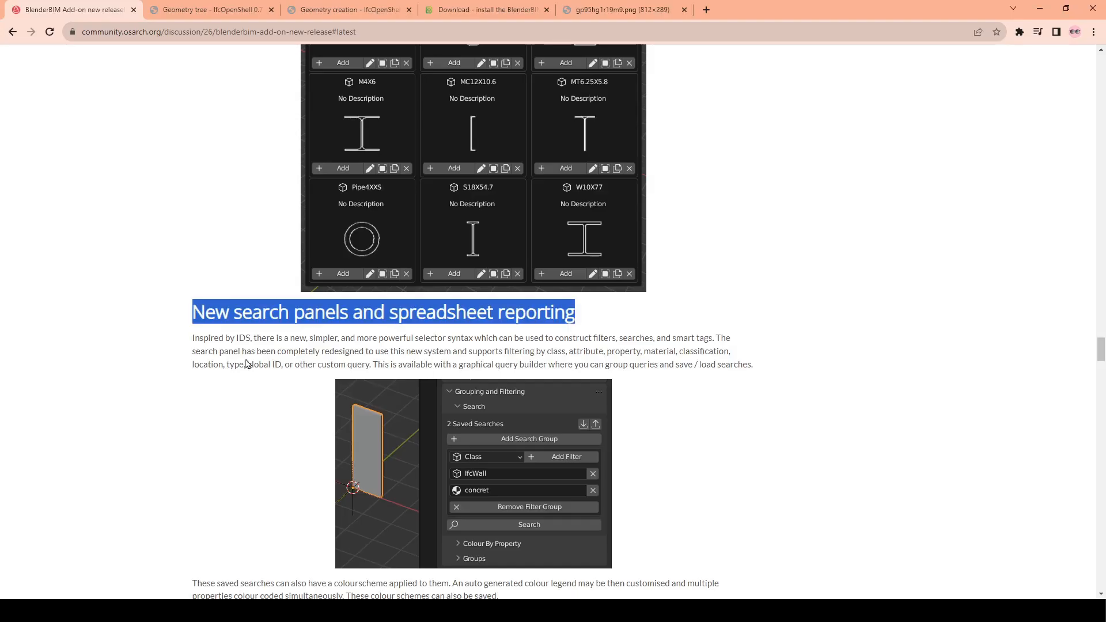
pyautogui.click(191, 316)
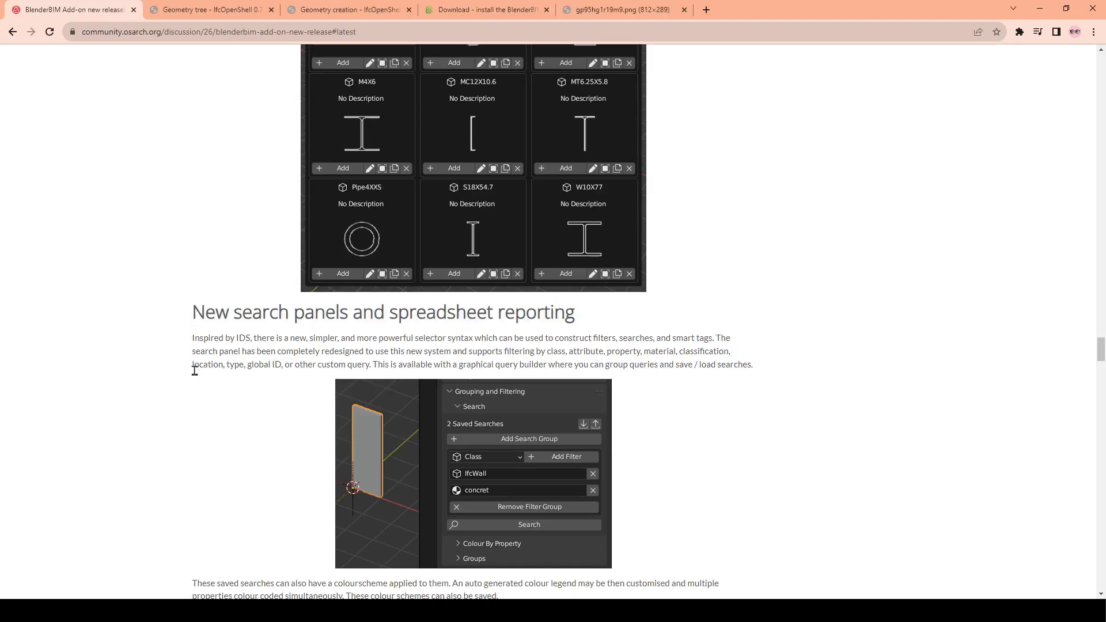
pyautogui.scroll(-2, 195, 370)
pyautogui.moveTo(202, 223); pyautogui.dragTo(739, 241)
pyautogui.moveTo(199, 250); pyautogui.dragTo(756, 253)
pyautogui.click(756, 253)
# Switch back to Blender, enlarge the 3D viewport beside the properties area, and show the Grouping and Filtering search settings.
pyautogui.hotkey('alt', 'Tab')
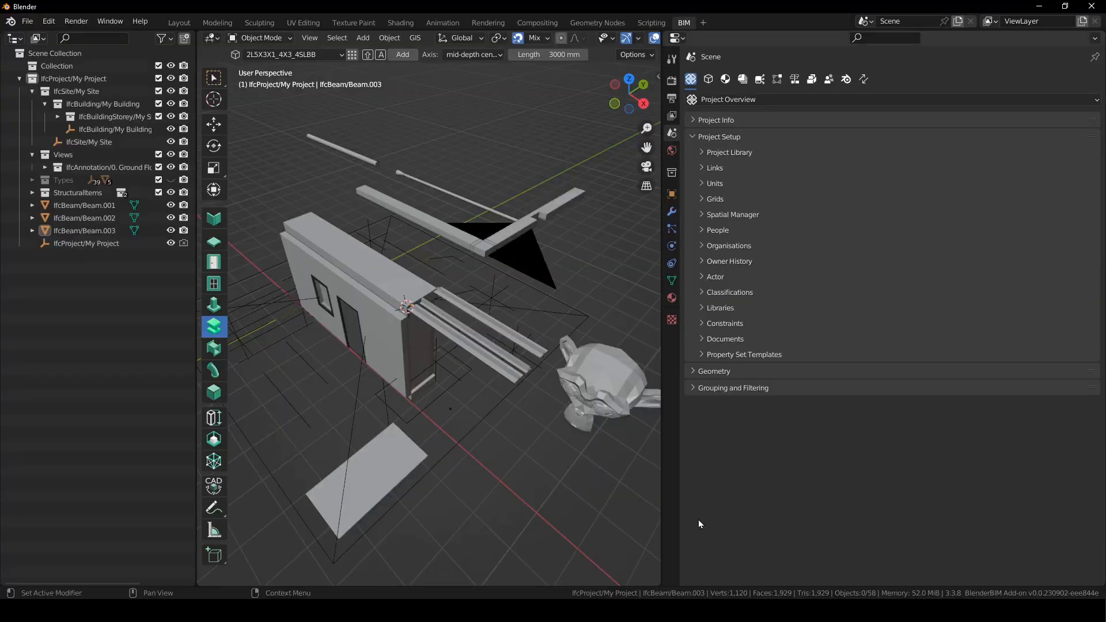
pyautogui.scroll(-3, 459, 451)
pyautogui.moveTo(473, 429); pyautogui.dragTo(530, 486, button='middle')
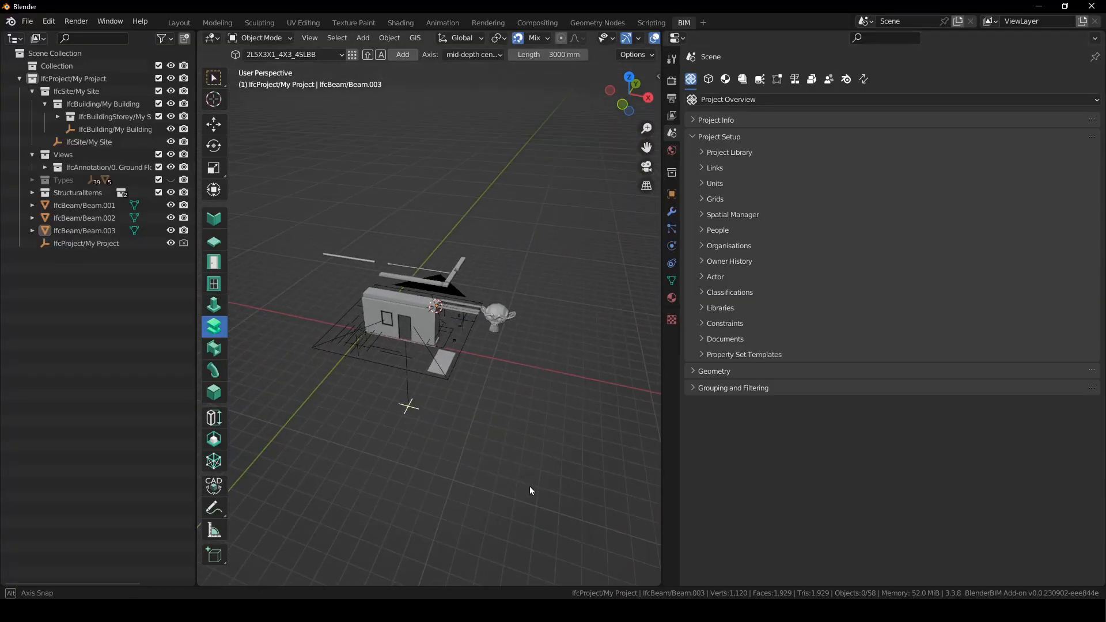
pyautogui.scroll(4, 530, 486)
pyautogui.moveTo(493, 390); pyautogui.dragTo(364, 395, button='middle')
pyautogui.scroll(-3, 520, 402)
pyautogui.moveTo(520, 402); pyautogui.dragTo(576, 323, button='middle')
pyautogui.moveTo(662, 172); pyautogui.dragTo(766, 172)
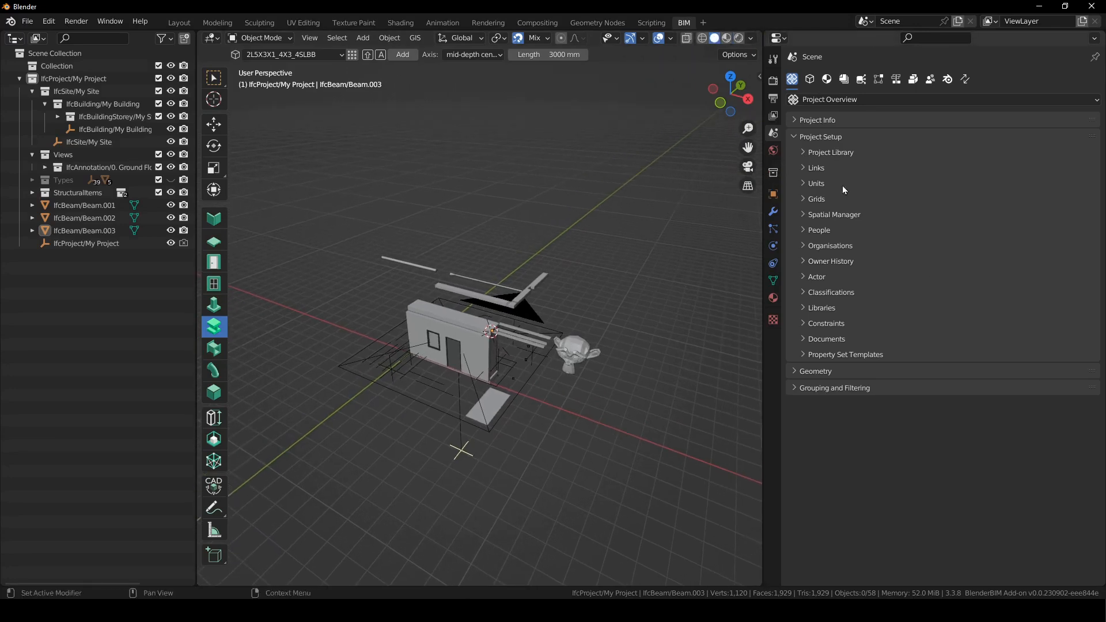
pyautogui.click(826, 138)
pyautogui.click(832, 171)
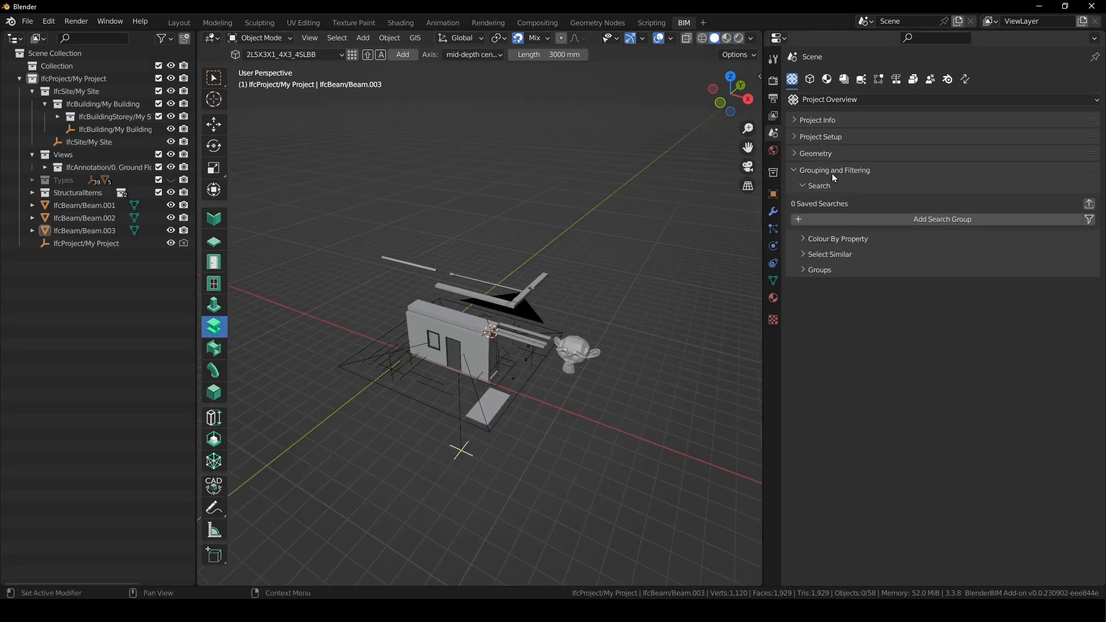
# Create a search group with a Class filter set to IfcWall and run the search.
pyautogui.click(973, 220)
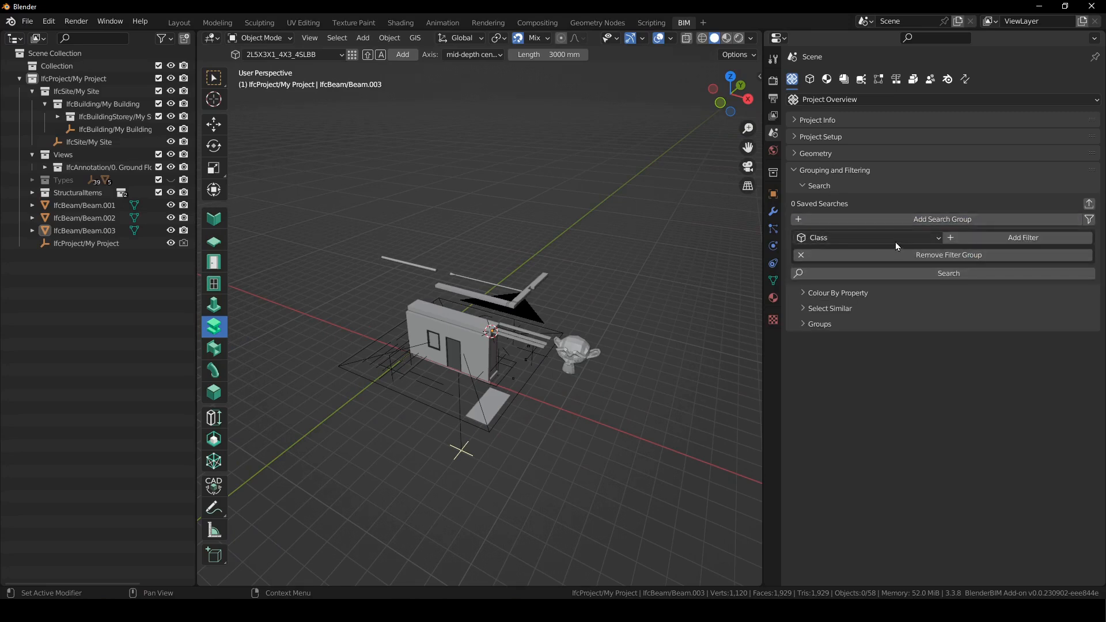
pyautogui.click(1014, 239)
pyautogui.click(919, 257)
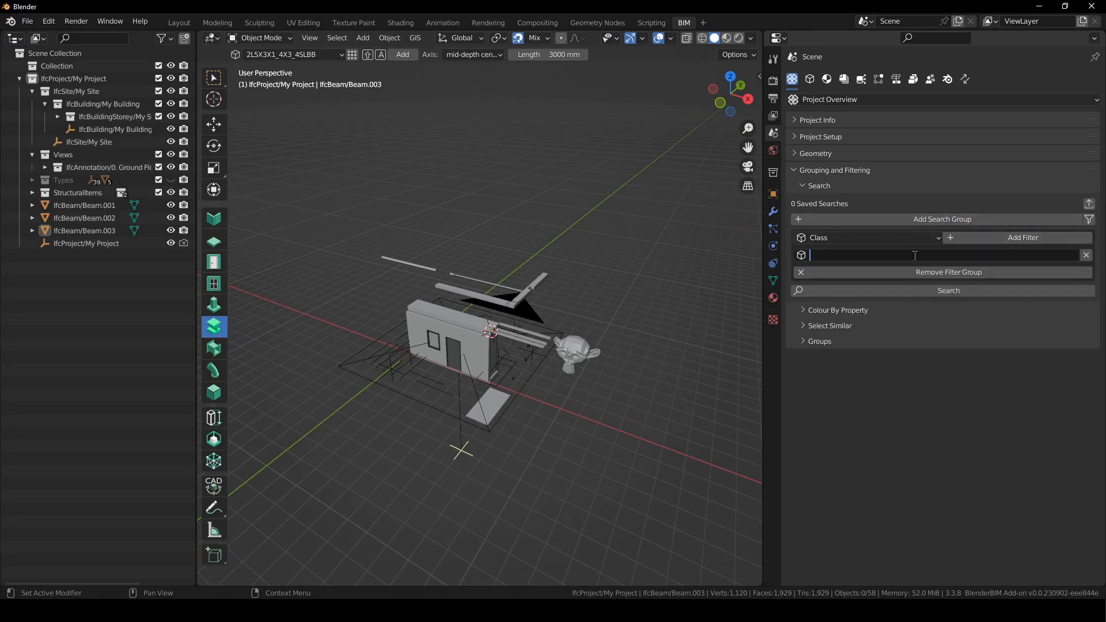
pyautogui.write('IfcWall')
pyautogui.click(952, 294)
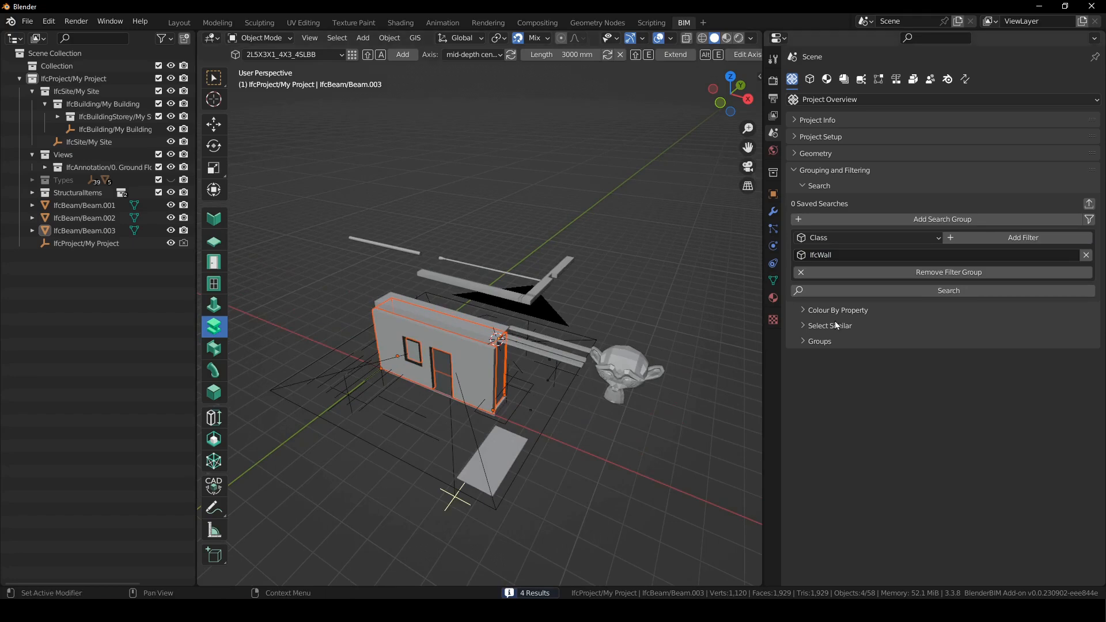
# Change the class filter to IfcWindow, search with the previous selection cleared, and add another search group.
pyautogui.click(836, 254)
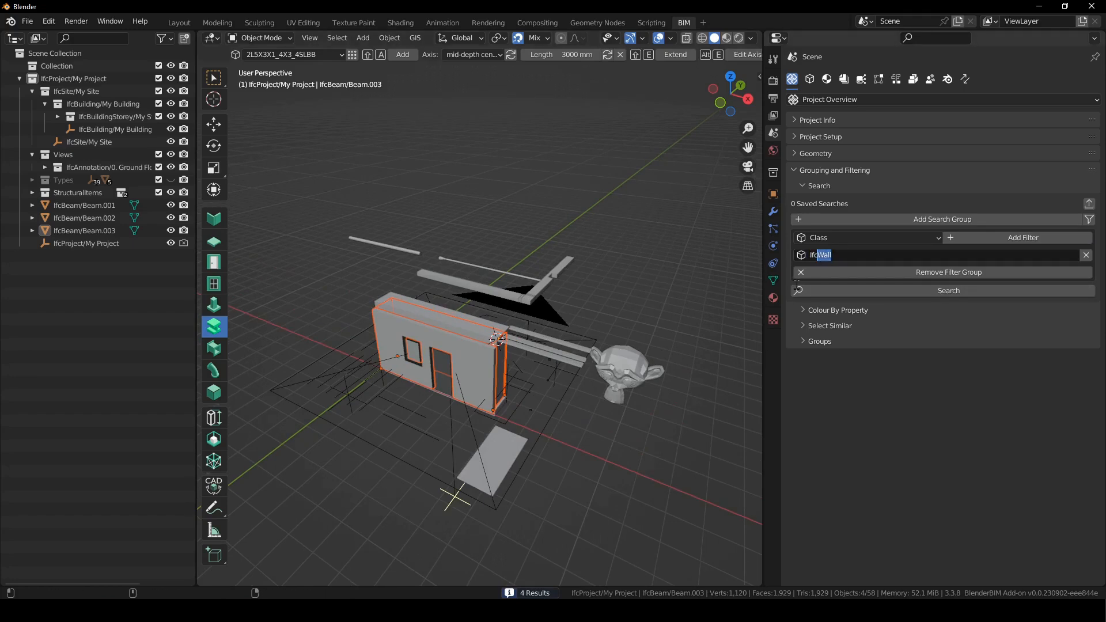
pyautogui.write('Win')
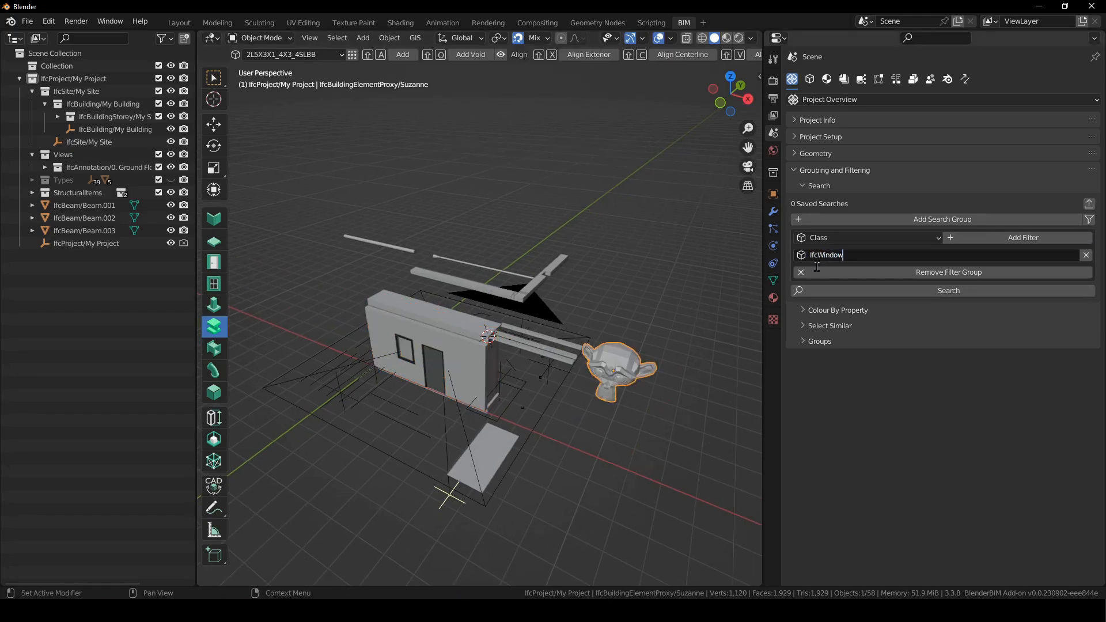
pyautogui.write('dow')
pyautogui.press('Return')
pyautogui.click(919, 292)
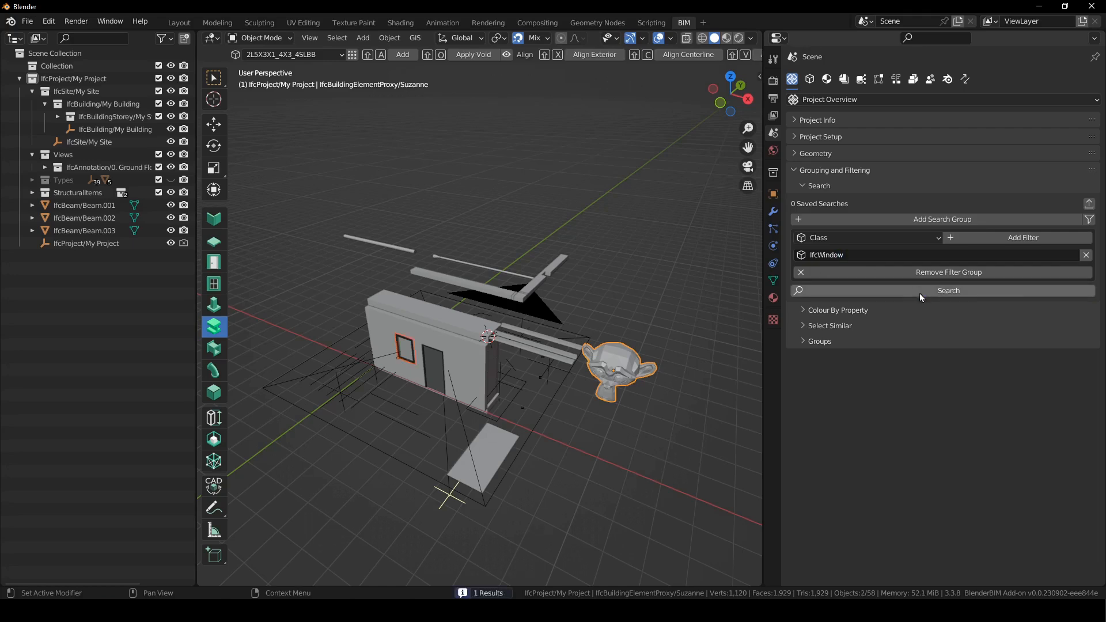
pyautogui.click(662, 299)
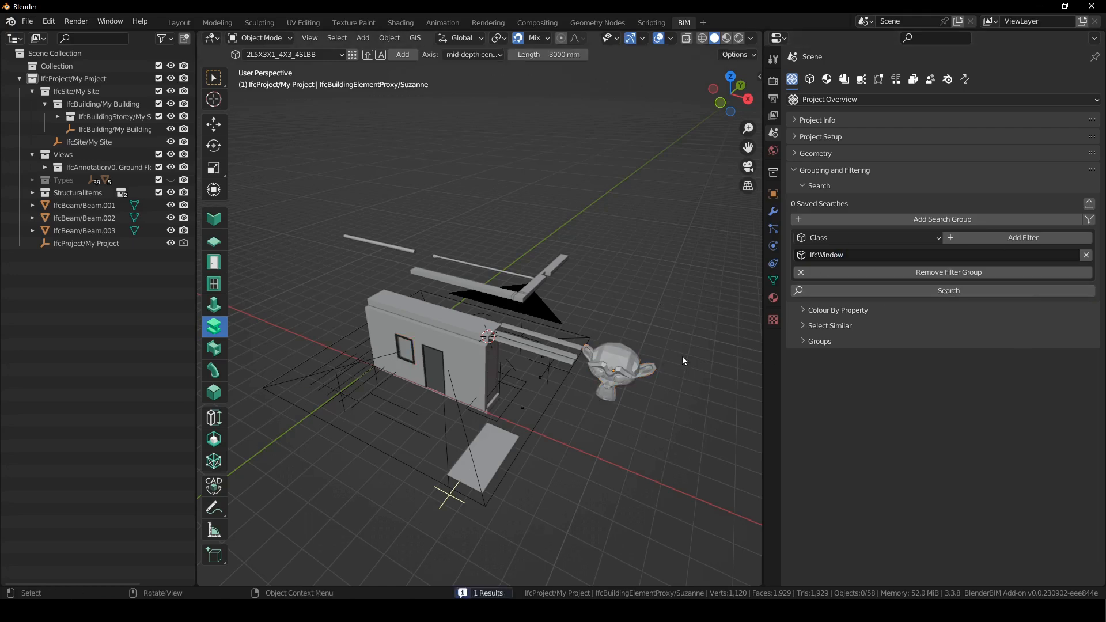
pyautogui.click(945, 290)
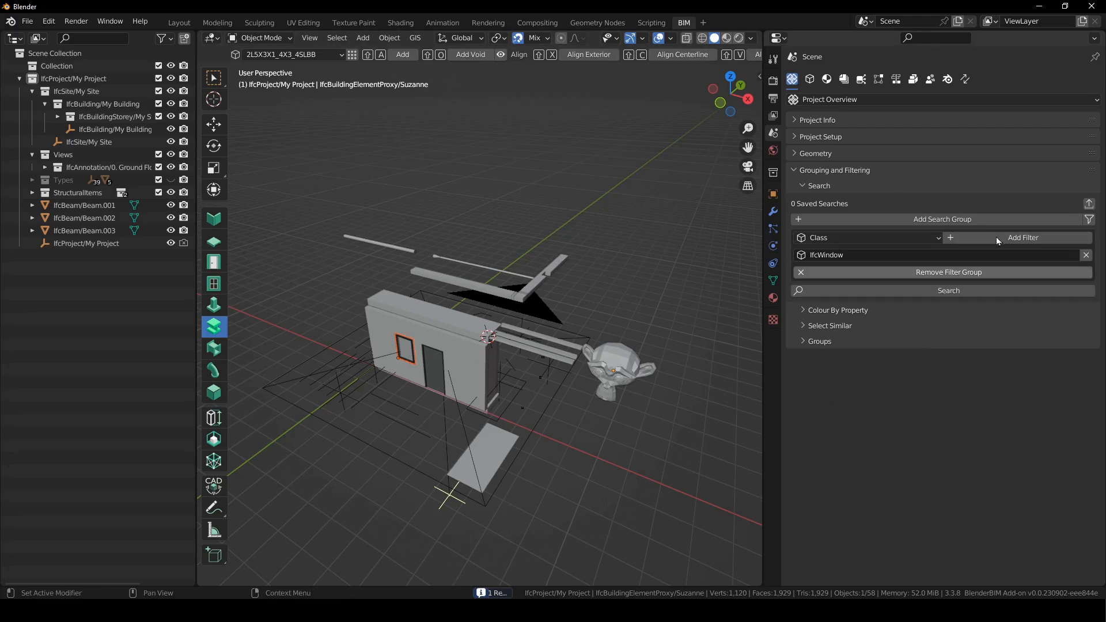
pyautogui.click(953, 220)
# Switch to the release notes and read about the search query builder and saved searches.
pyautogui.hotkey('alt', 'Tab')
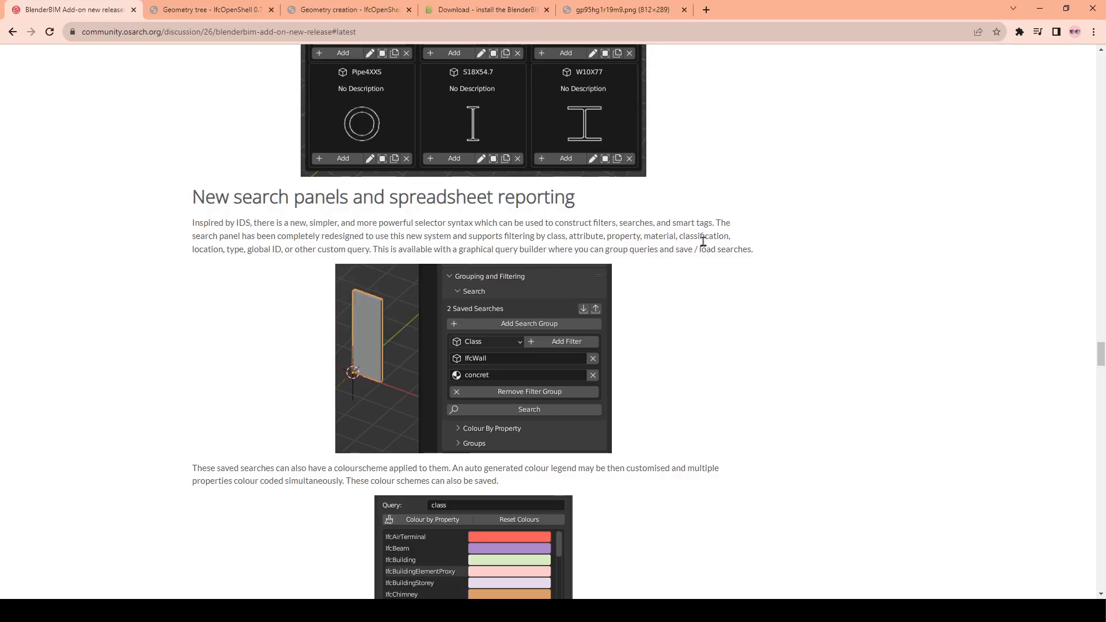
pyautogui.scroll(-1, 462, 360)
pyautogui.scroll(-1, 739, 281)
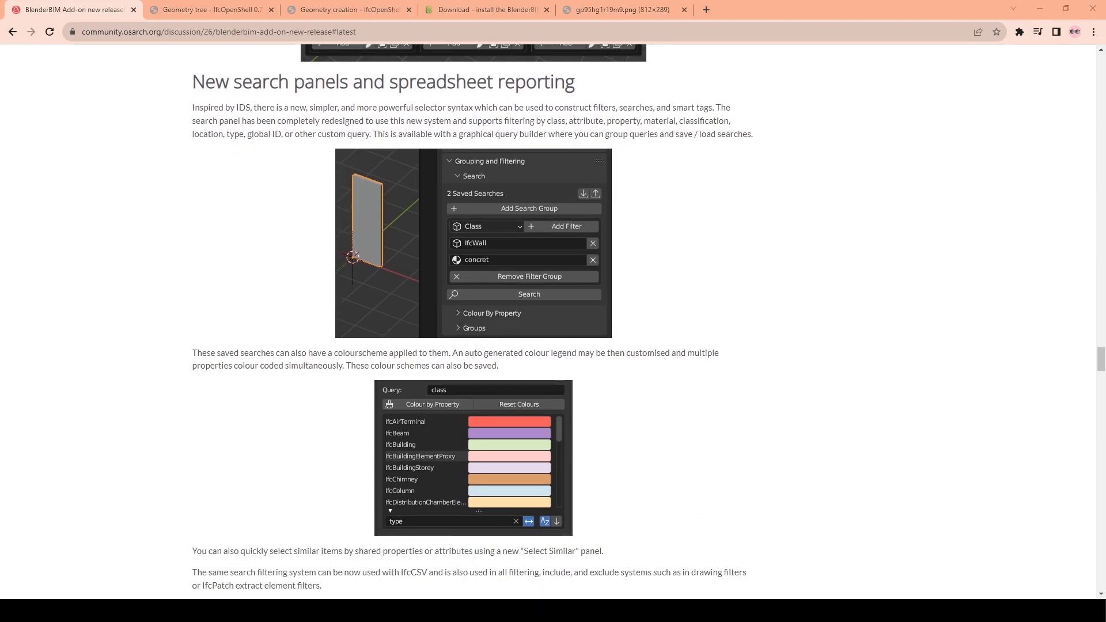
# Switch back to Blender and save the current IfcSlab search under the name Slabs.
pyautogui.hotkey('alt', 'Tab')
pyautogui.click(1088, 204)
pyautogui.click(1030, 226)
pyautogui.write('Slabs')
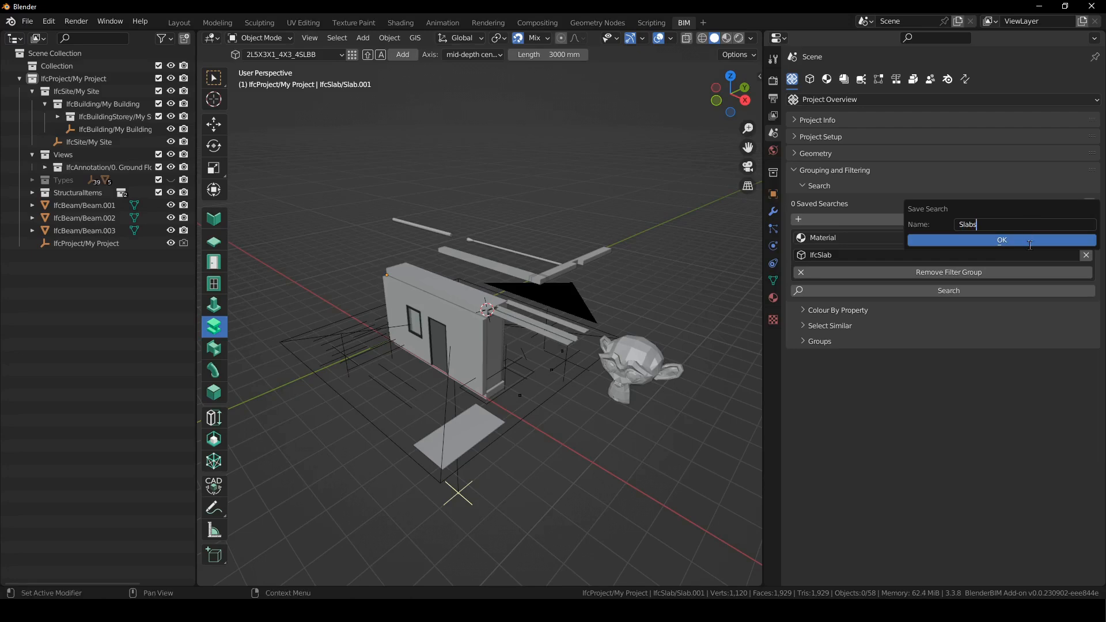
pyautogui.click(1030, 241)
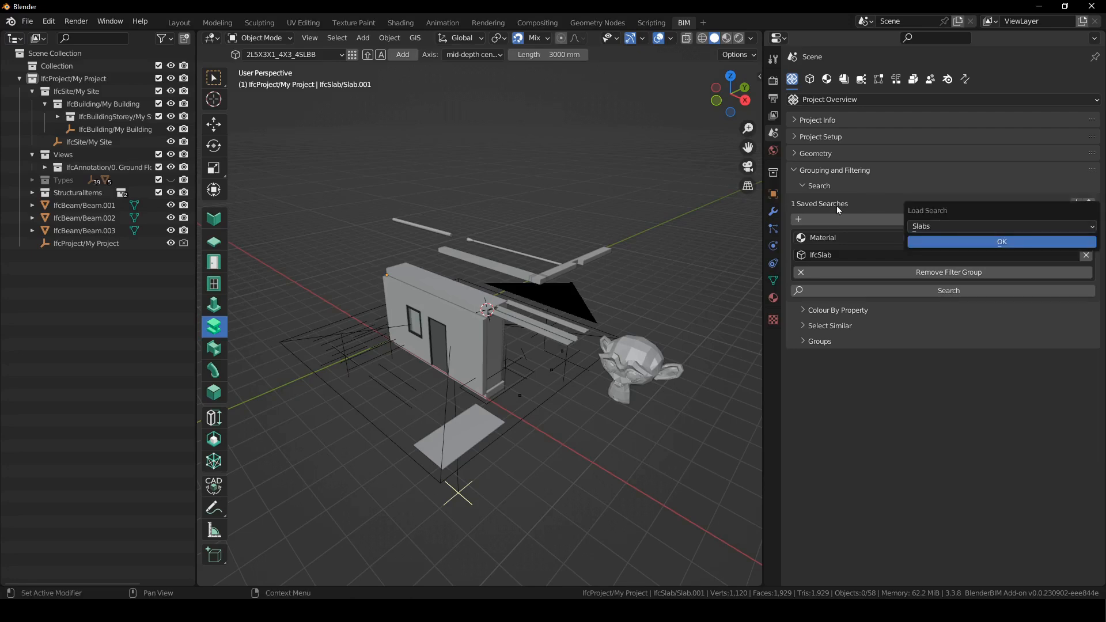
# Load the saved search Slabs into the search filters.
pyautogui.click(1076, 205)
pyautogui.click(1052, 228)
pyautogui.click(1052, 230)
pyautogui.click(1060, 245)
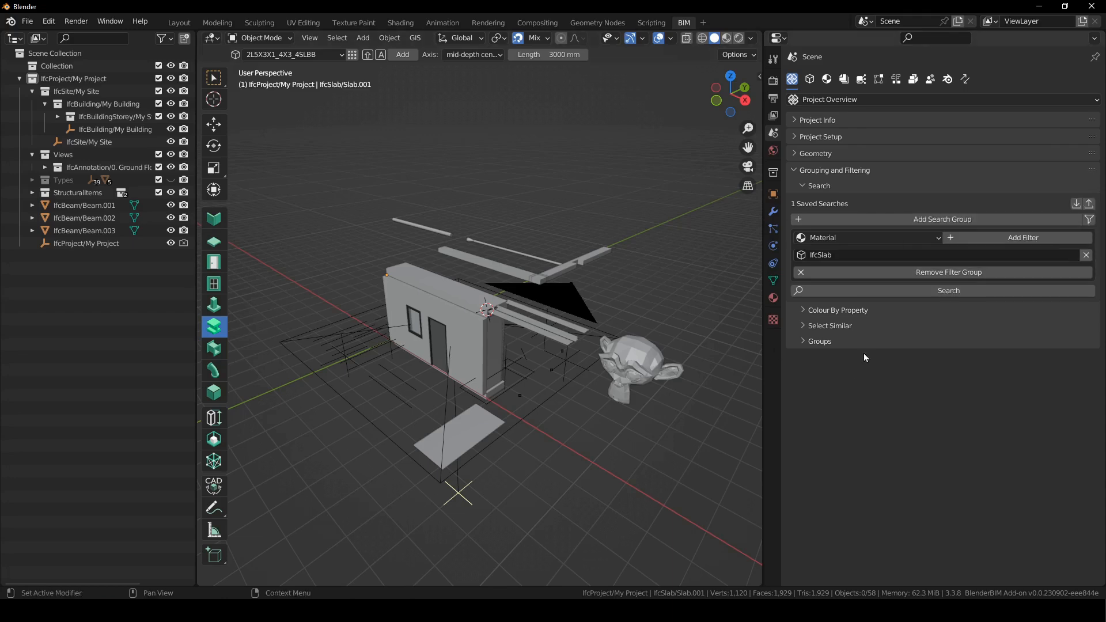
# Change the class filter to IfcWall, and restore the IfcSlab filter by reloading the saved search Slabs.
pyautogui.click(972, 255)
pyautogui.moveTo(832, 255); pyautogui.dragTo(817, 255)
pyautogui.write('Wall')
pyautogui.click(1075, 204)
pyautogui.click(1032, 228)
pyautogui.click(1030, 232)
pyautogui.click(1030, 244)
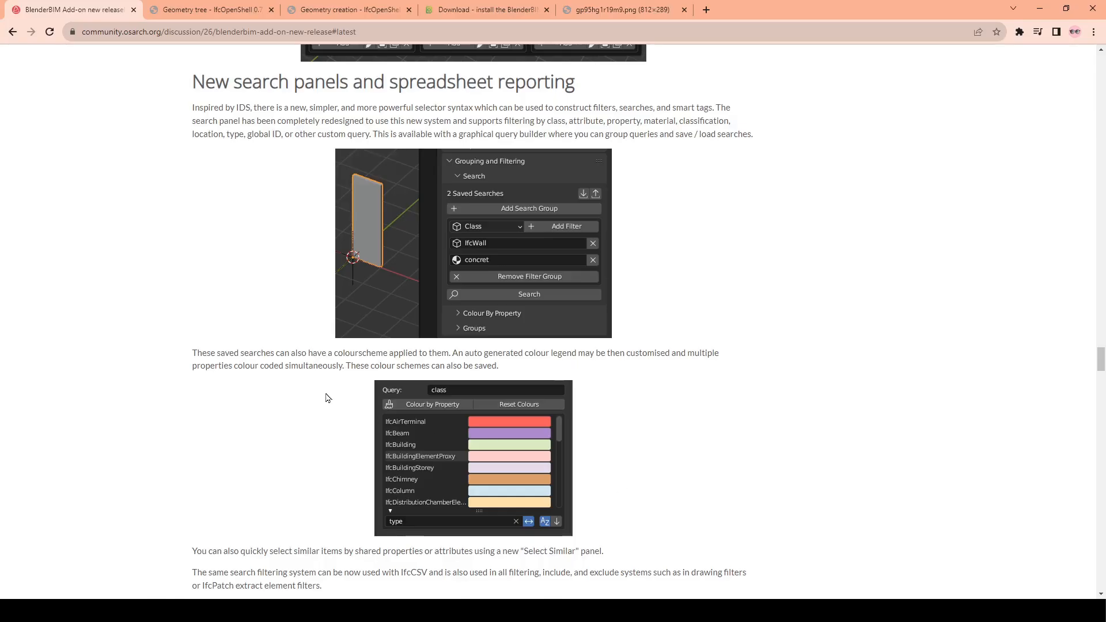
# Read the release notes on search colourschemes, switch back to Blender, and colour the model by property using the query class.
pyautogui.scroll(-2, 321, 340)
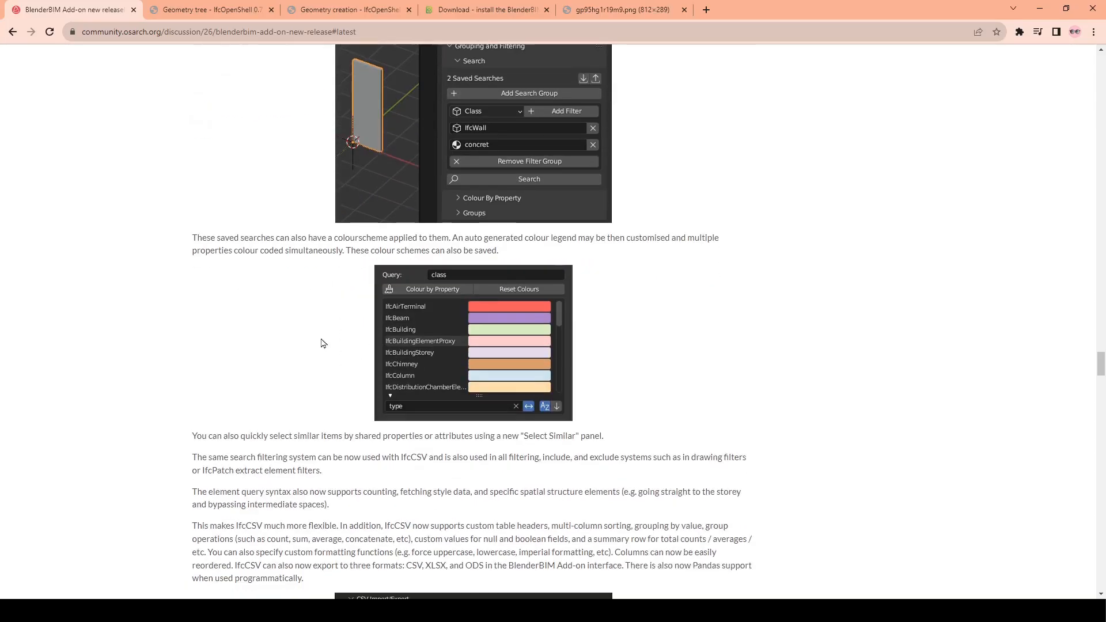
pyautogui.moveTo(272, 243); pyautogui.dragTo(520, 258)
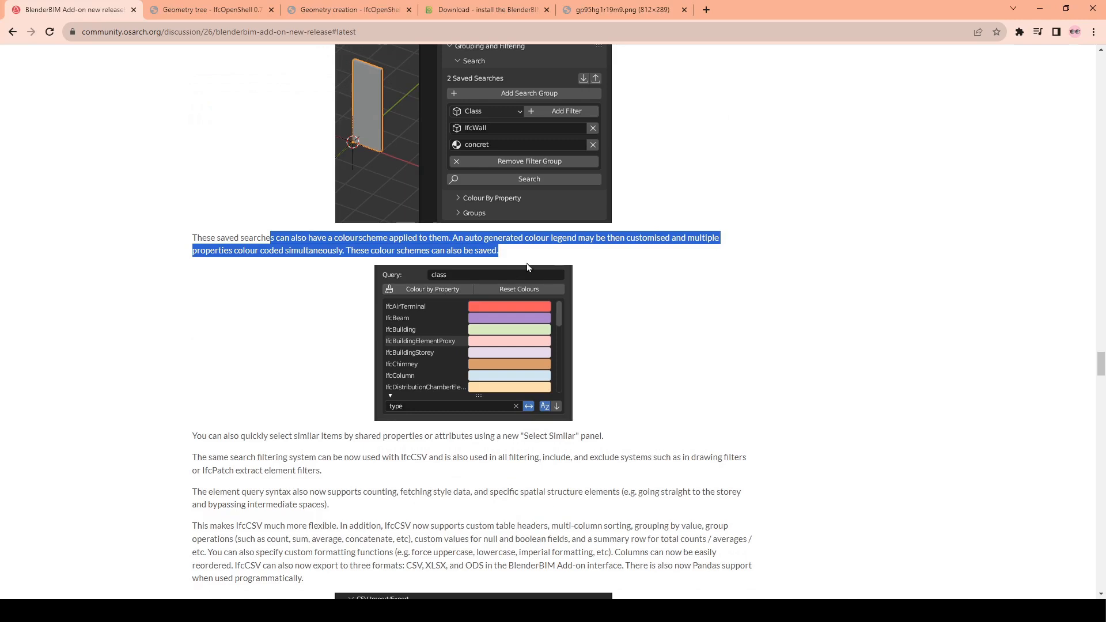
pyautogui.hotkey('alt', 'Tab')
pyautogui.click(848, 310)
pyautogui.click(916, 360)
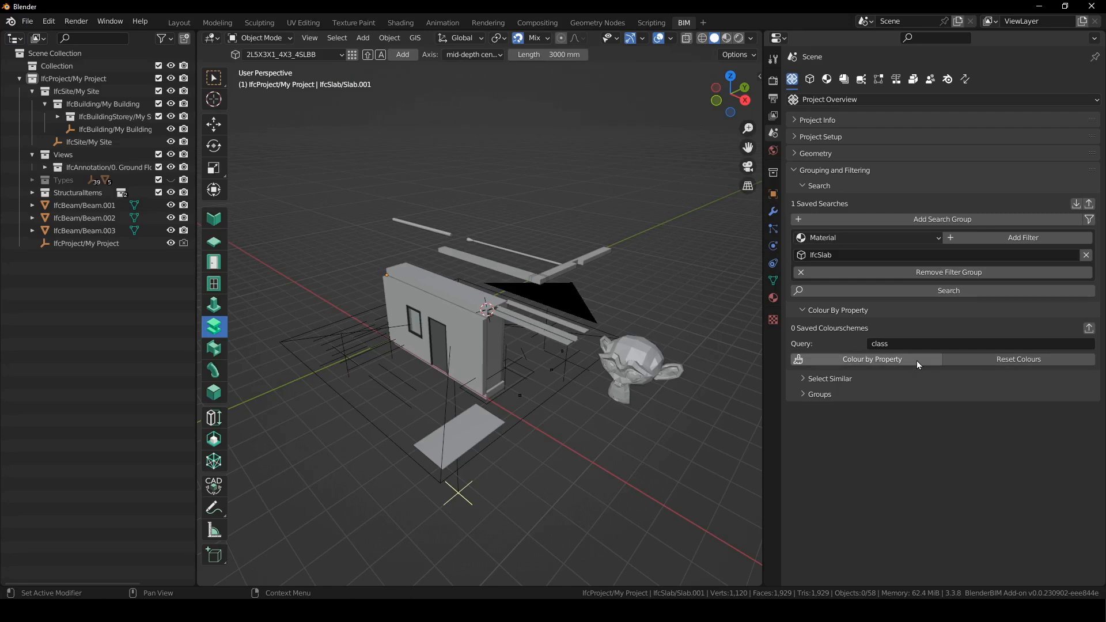
pyautogui.moveTo(662, 372); pyautogui.dragTo(593, 382, button='middle')
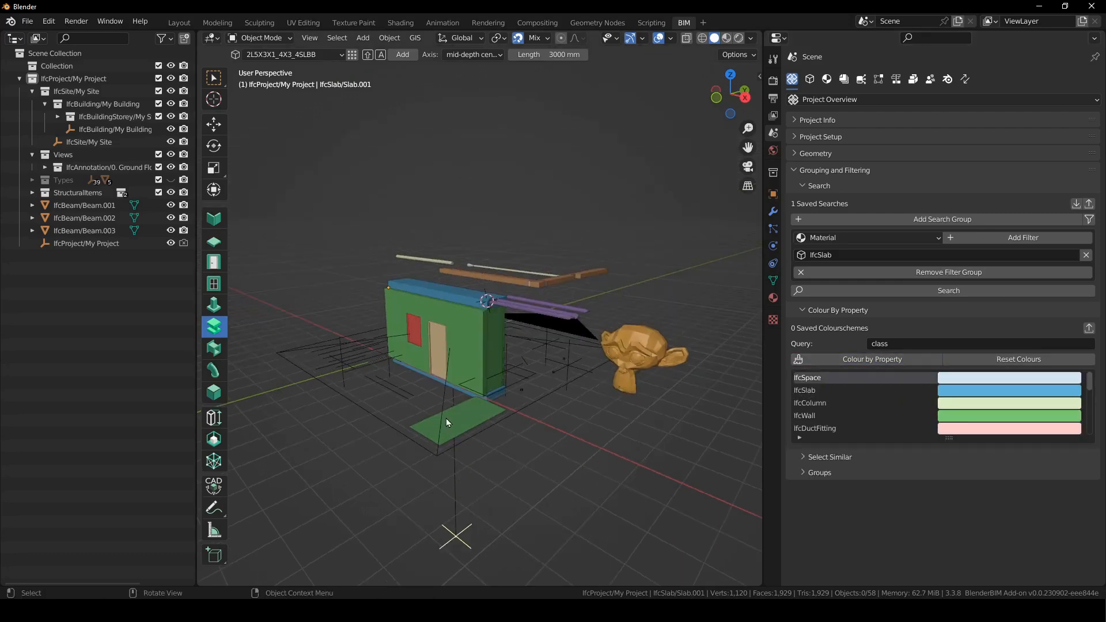
# Inspect the class colours in the model, selecting a beam and the wall with the door and window.
pyautogui.moveTo(446, 418); pyautogui.dragTo(674, 274, button='middle')
pyautogui.click(514, 337)
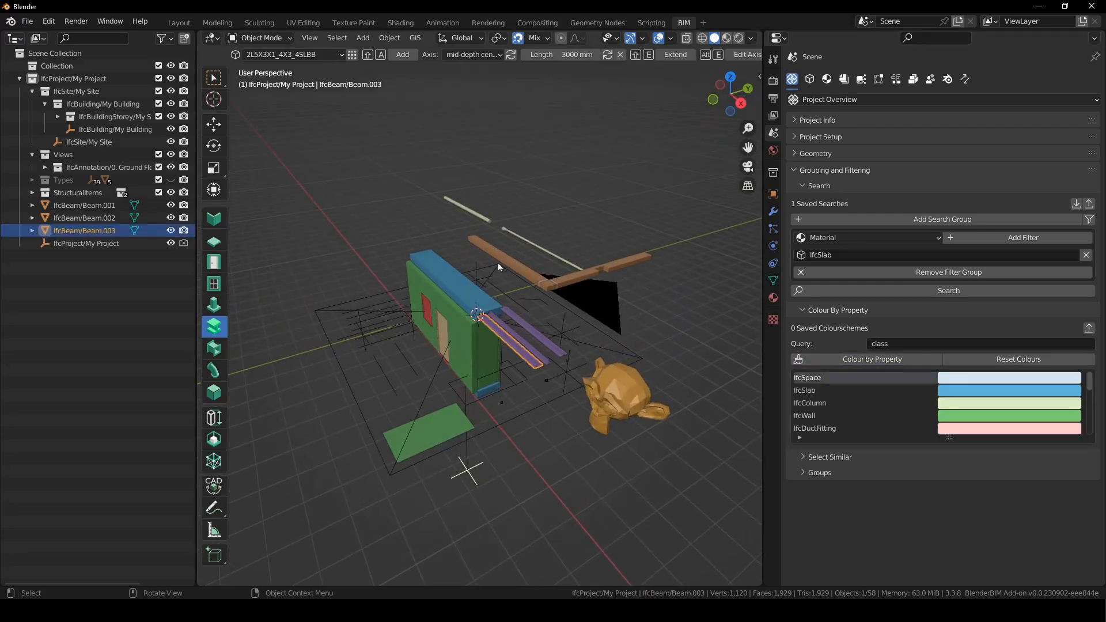
pyautogui.moveTo(634, 346); pyautogui.dragTo(430, 277, button='middle')
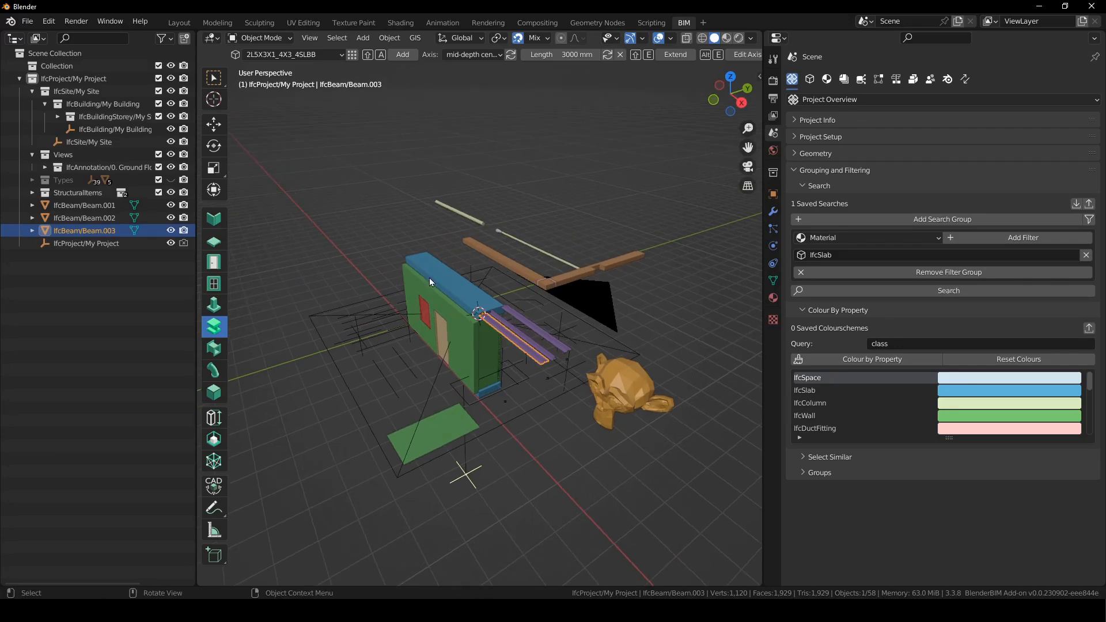
pyautogui.click(472, 343)
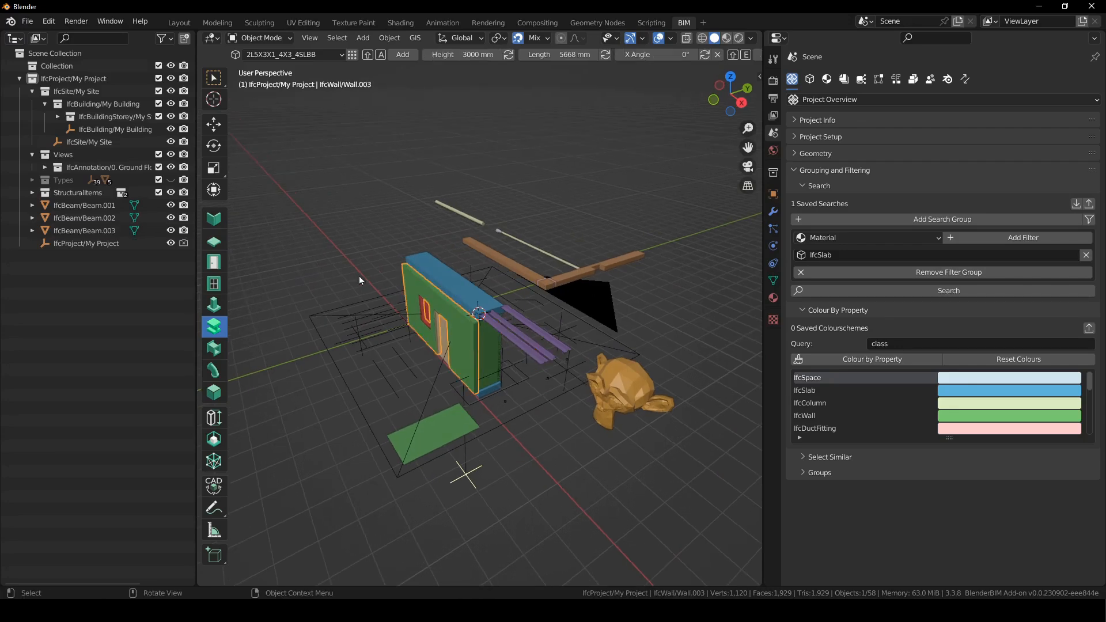
pyautogui.click(839, 240)
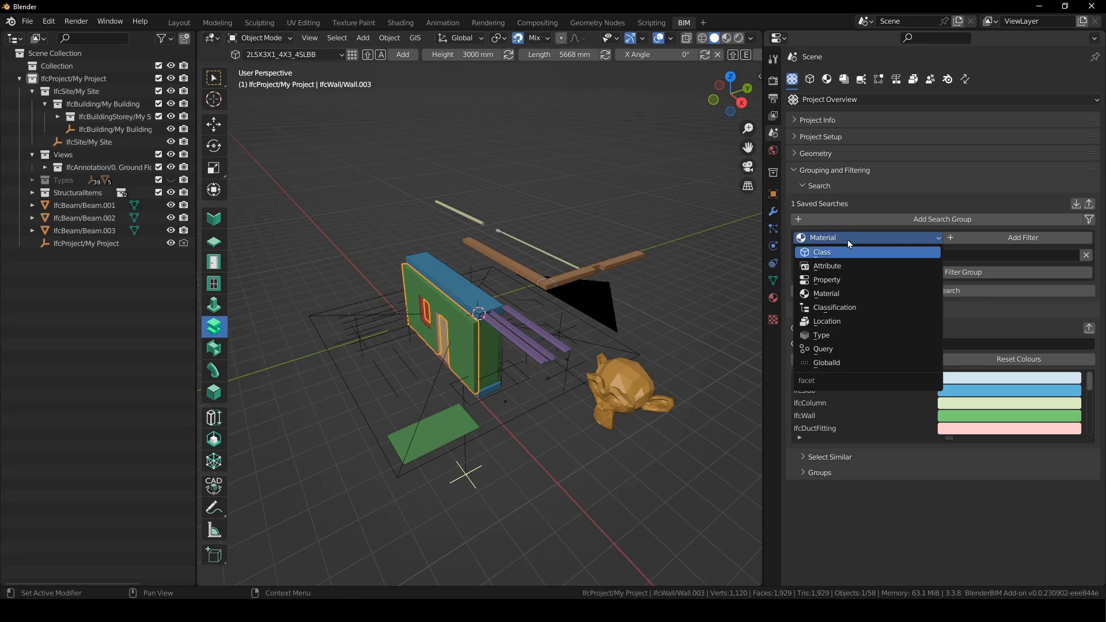
pyautogui.click(847, 240)
# Enlarge the colour legend list so that more class colours are shown at once.
pyautogui.scroll(-3, 956, 412)
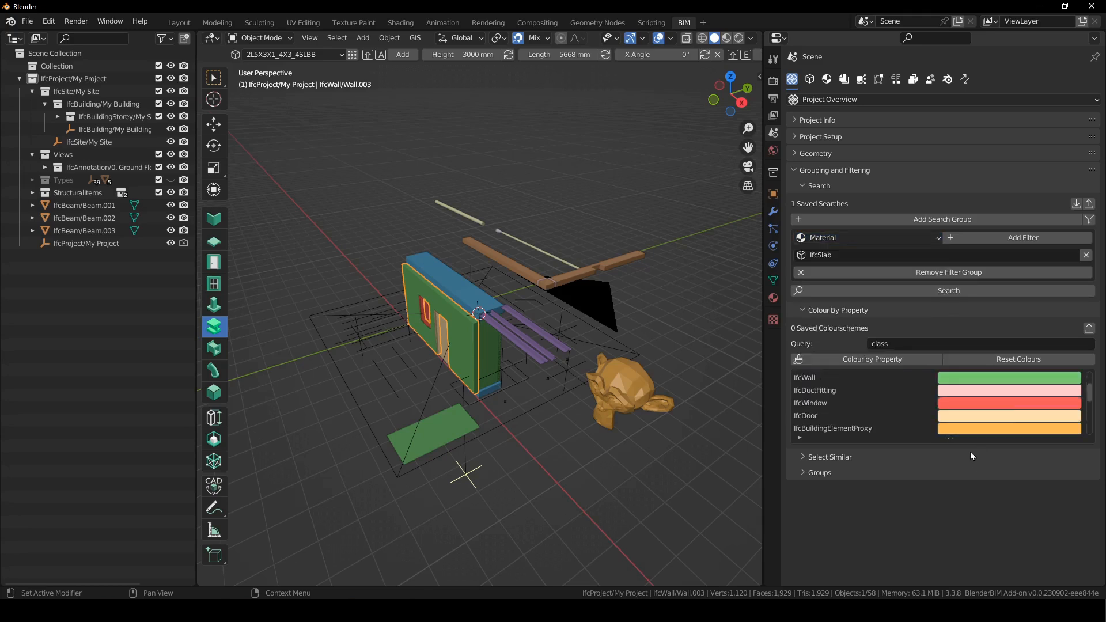
pyautogui.moveTo(948, 437); pyautogui.dragTo(939, 570)
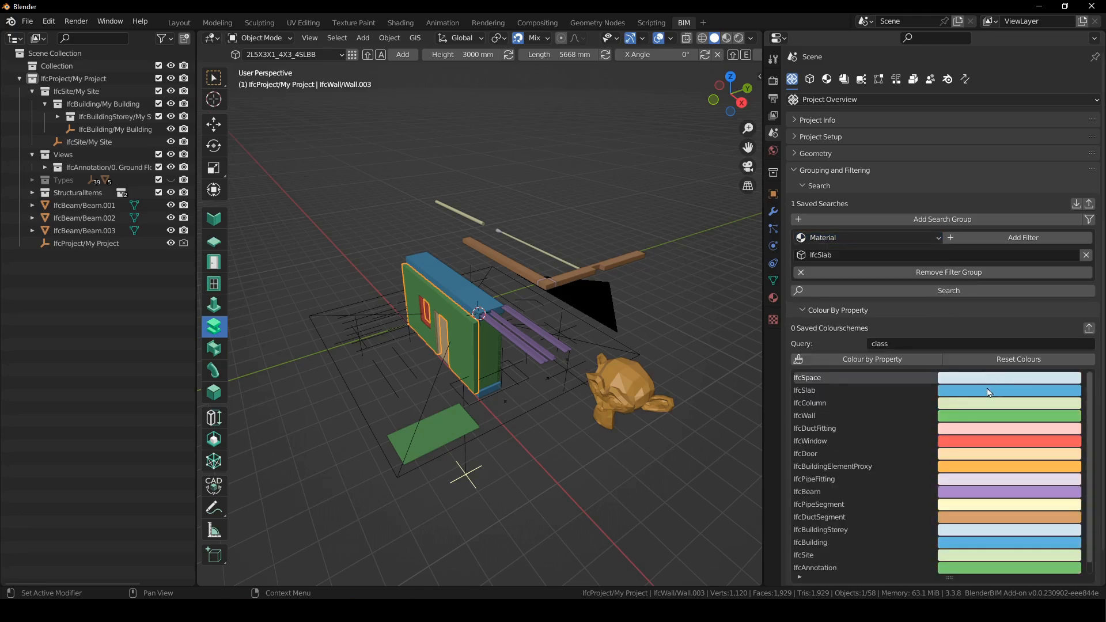
pyautogui.scroll(-1, 1001, 414)
pyautogui.scroll(1, 1001, 415)
# Inspect the colour-coded top slab and beams from several angles.
pyautogui.moveTo(581, 455); pyautogui.dragTo(520, 275, button='middle')
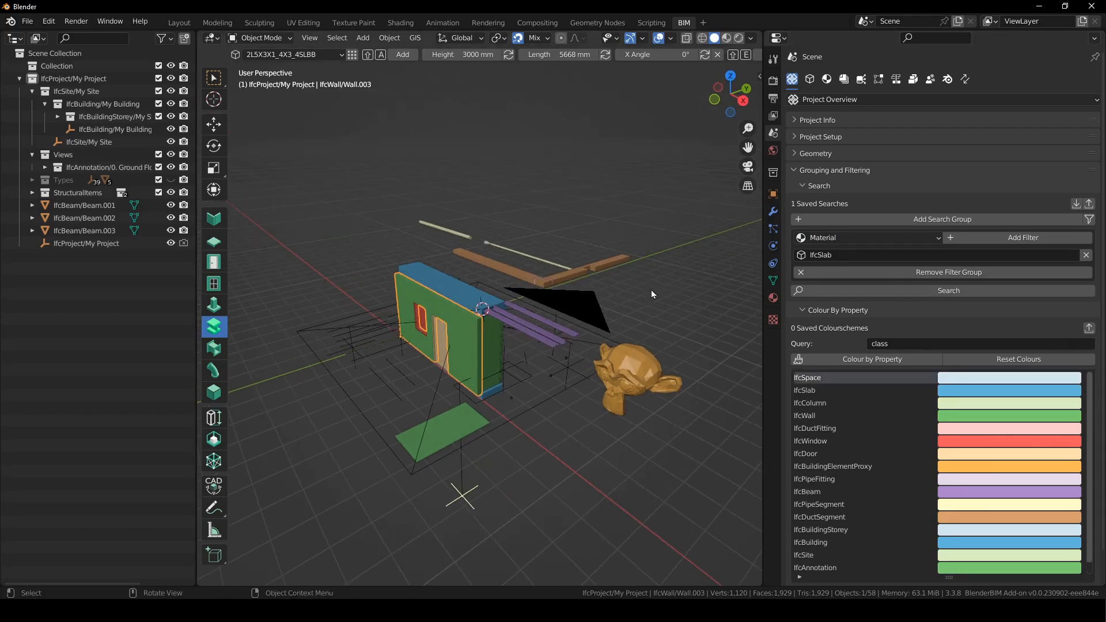
pyautogui.moveTo(451, 354); pyautogui.dragTo(485, 357, button='middle')
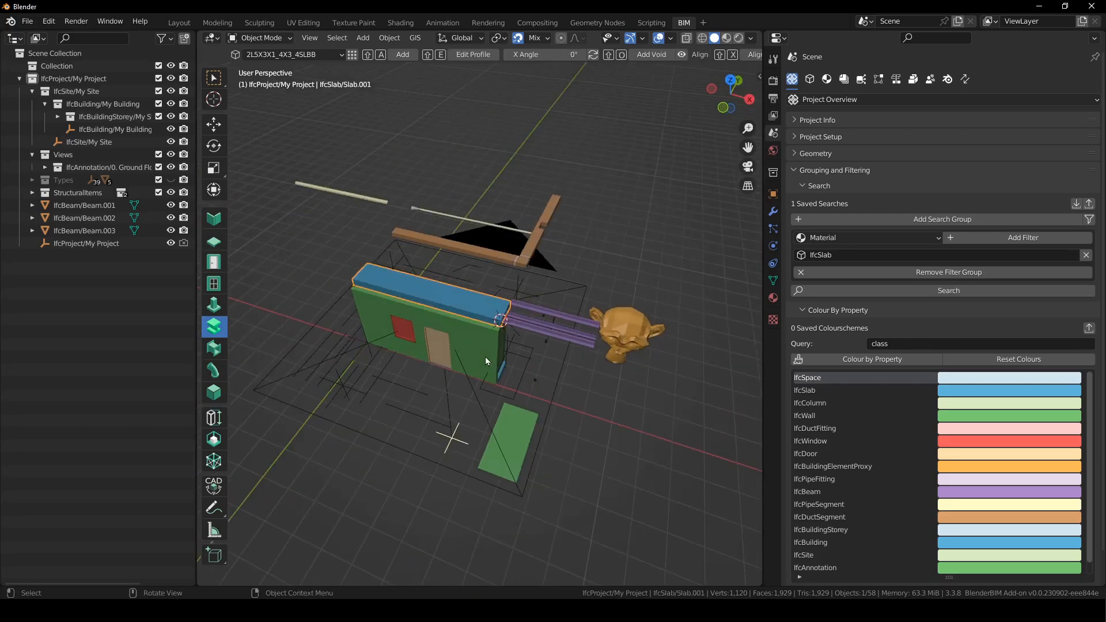
pyautogui.click(531, 243)
pyautogui.click(574, 320)
pyautogui.moveTo(574, 321); pyautogui.dragTo(649, 277, button='middle')
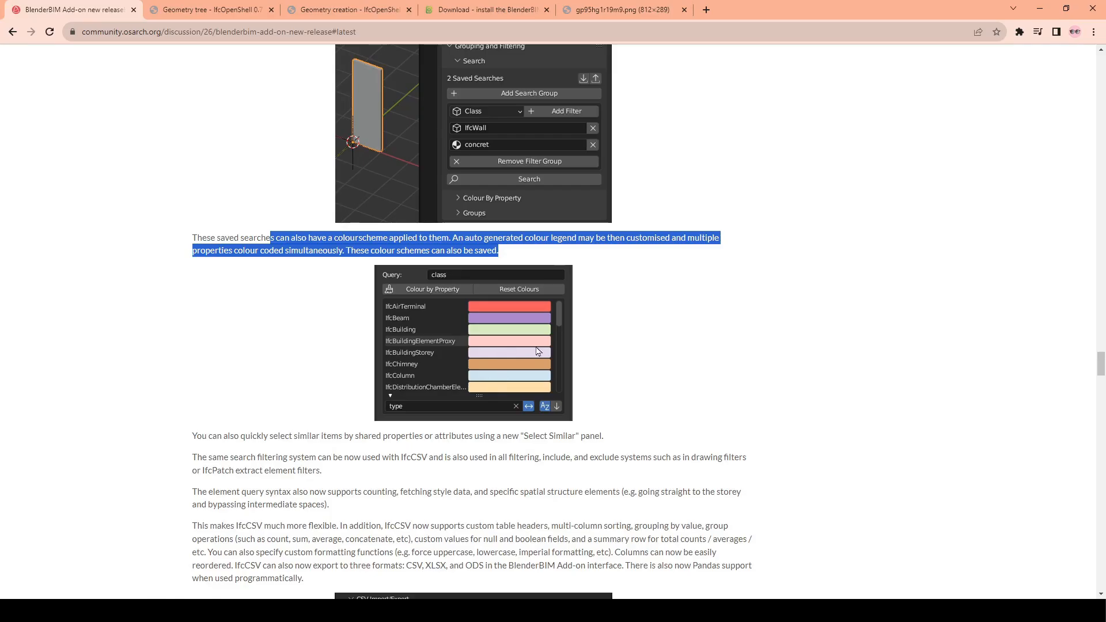
# Read the Select Similar paragraph in the release notes in the browser, and switch back to Blender.
pyautogui.scroll(-3, 674, 317)
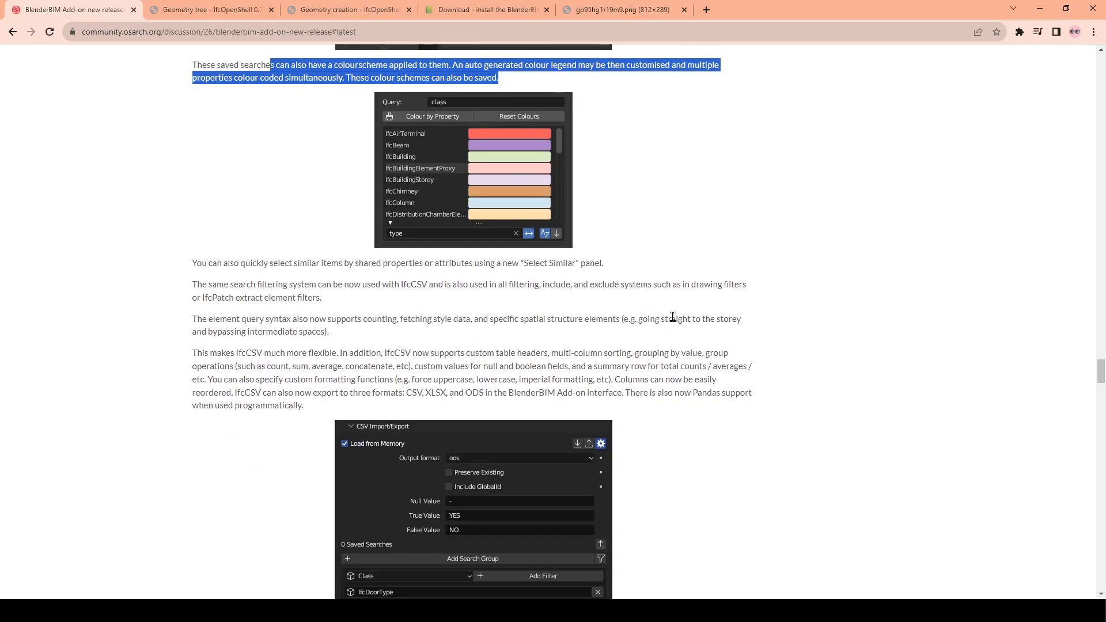
pyautogui.rightClick(673, 318)
pyautogui.click(556, 283)
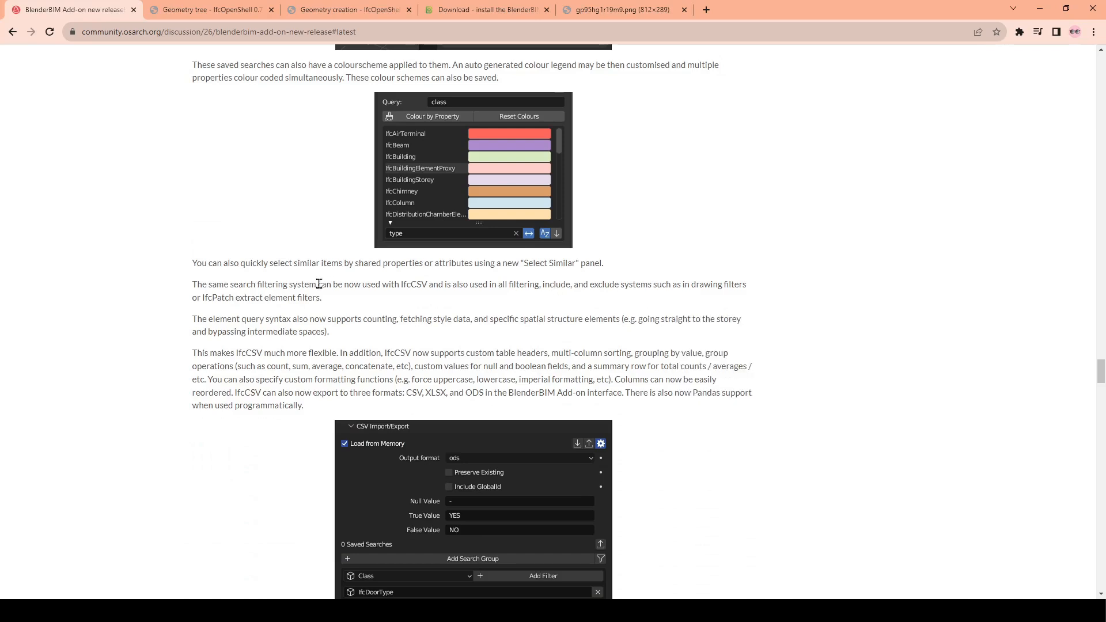
pyautogui.moveTo(191, 265); pyautogui.dragTo(611, 266)
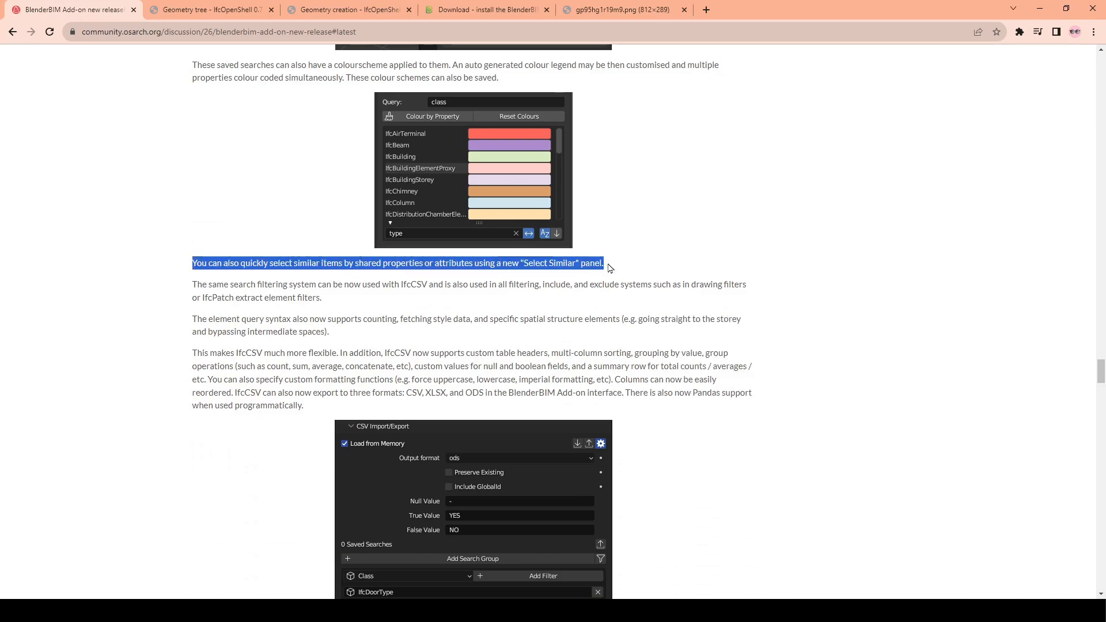
pyautogui.click(857, 542)
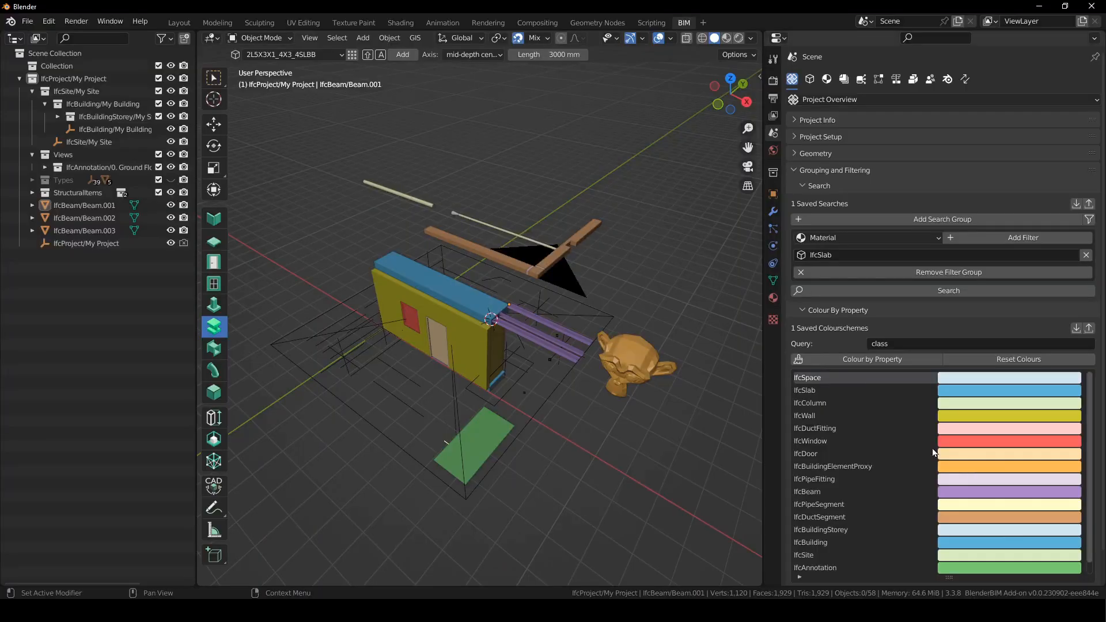
# Collapse Search and Colour By Property, expand Select Similar, and select all elements sharing the wall's Name.
pyautogui.click(838, 310)
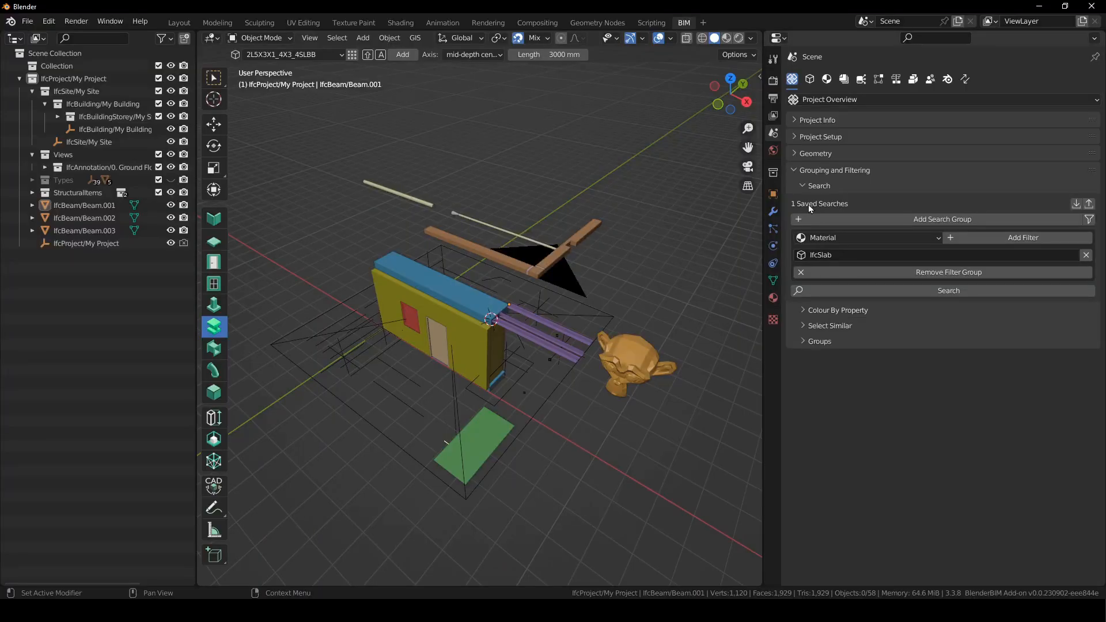
pyautogui.click(814, 186)
pyautogui.click(837, 217)
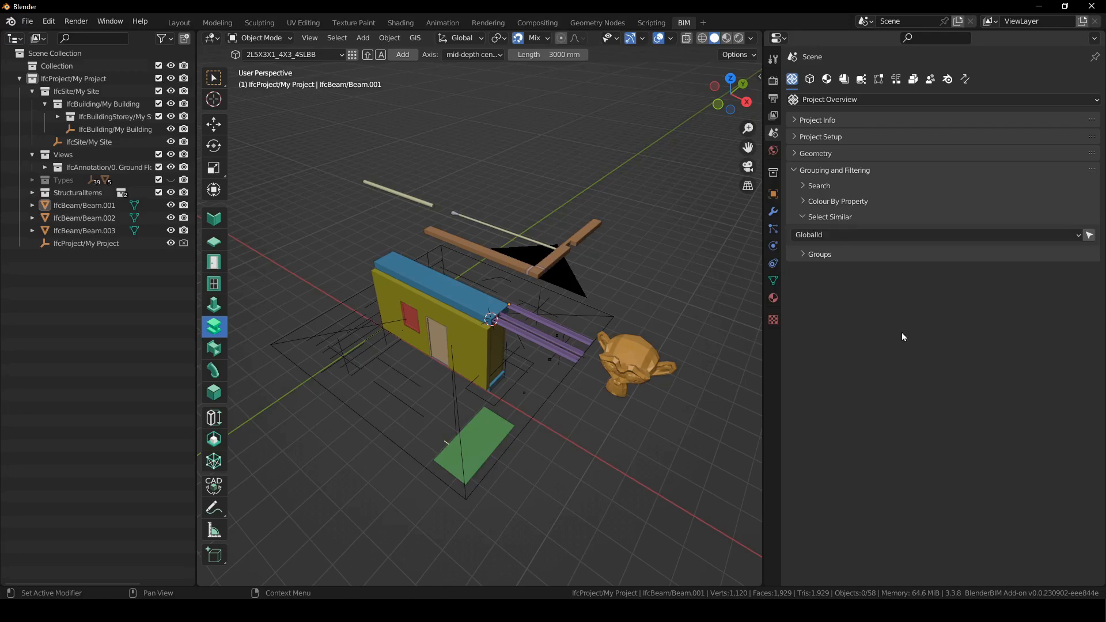
pyautogui.click(483, 341)
pyautogui.click(856, 236)
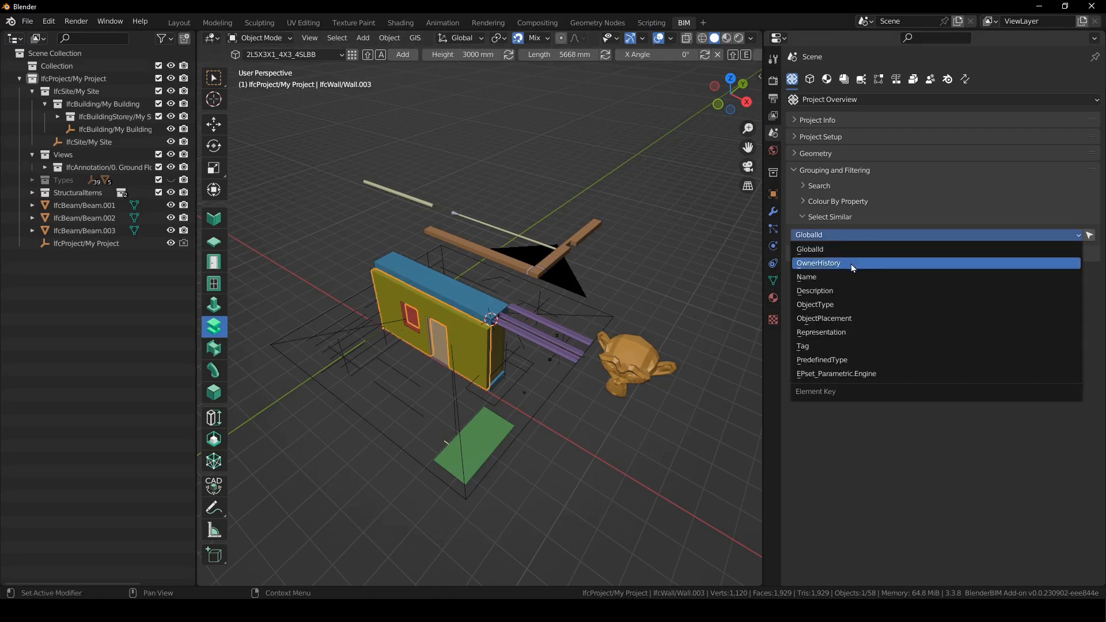
pyautogui.click(897, 278)
pyautogui.click(1090, 236)
# Select all elements that share the top slab's Name.
pyautogui.moveTo(599, 334); pyautogui.dragTo(501, 374, button='middle')
pyautogui.click(450, 283)
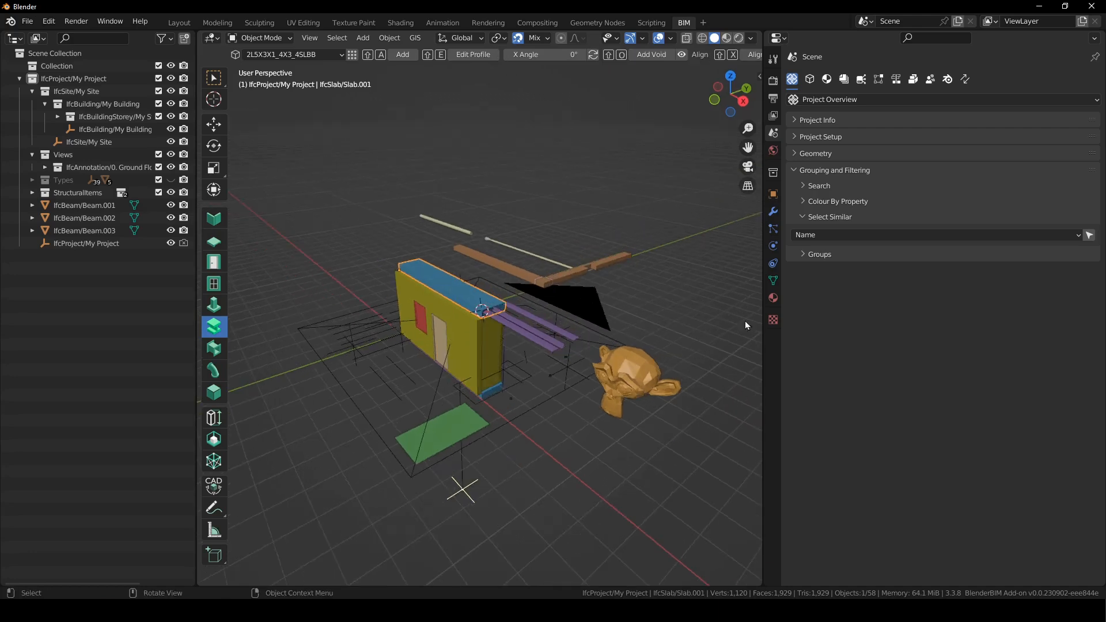
pyautogui.click(1089, 235)
# Select the elements sharing the duct segment's Name, repeat this for the pipe segment, and clear the selection.
pyautogui.moveTo(541, 371); pyautogui.dragTo(569, 388, button='middle')
pyautogui.click(597, 258)
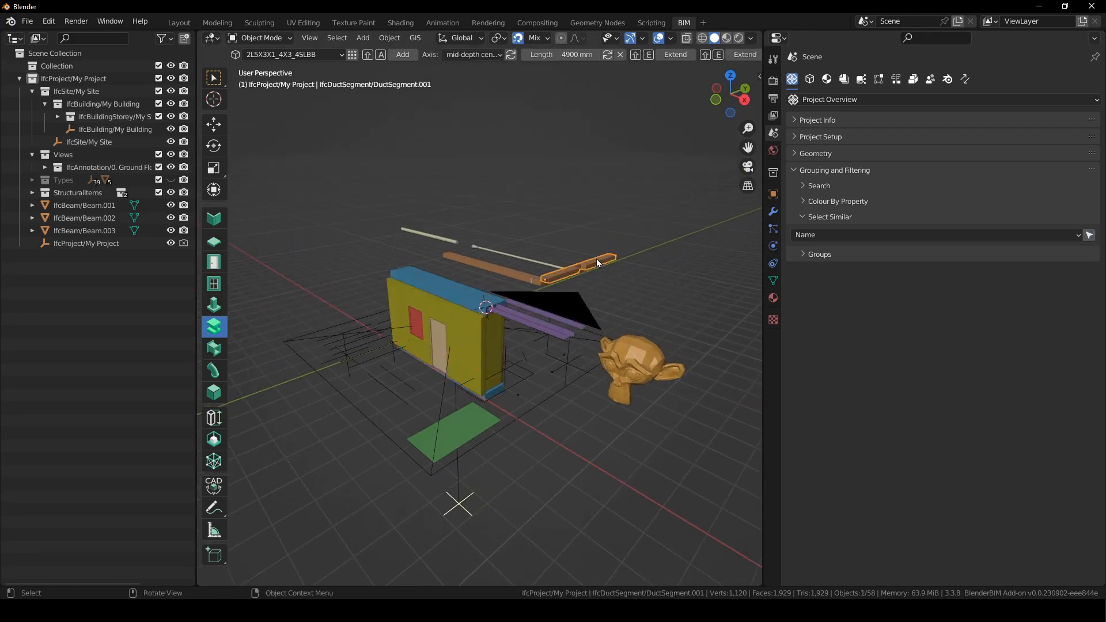
pyautogui.click(1089, 235)
pyautogui.click(531, 262)
pyautogui.click(1089, 235)
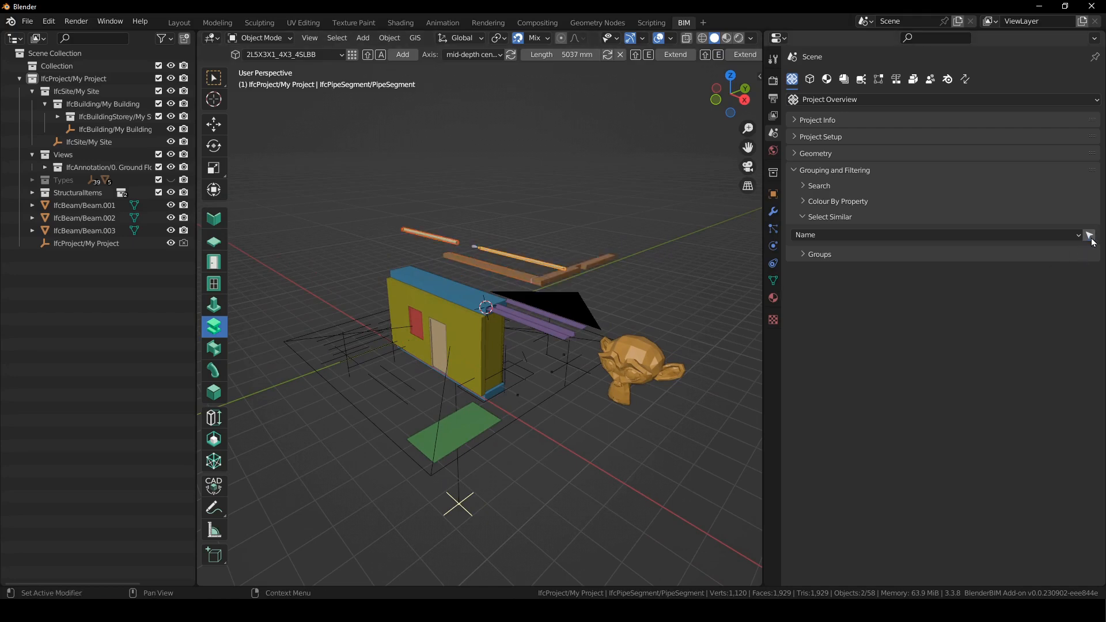
pyautogui.click(696, 286)
# Switch to the release notes and read the paragraph on reusing search filters in IfcCSV, drawing filters and IfcPatch.
pyautogui.hotkey('alt', 'Tab')
pyautogui.moveTo(192, 284); pyautogui.dragTo(363, 297)
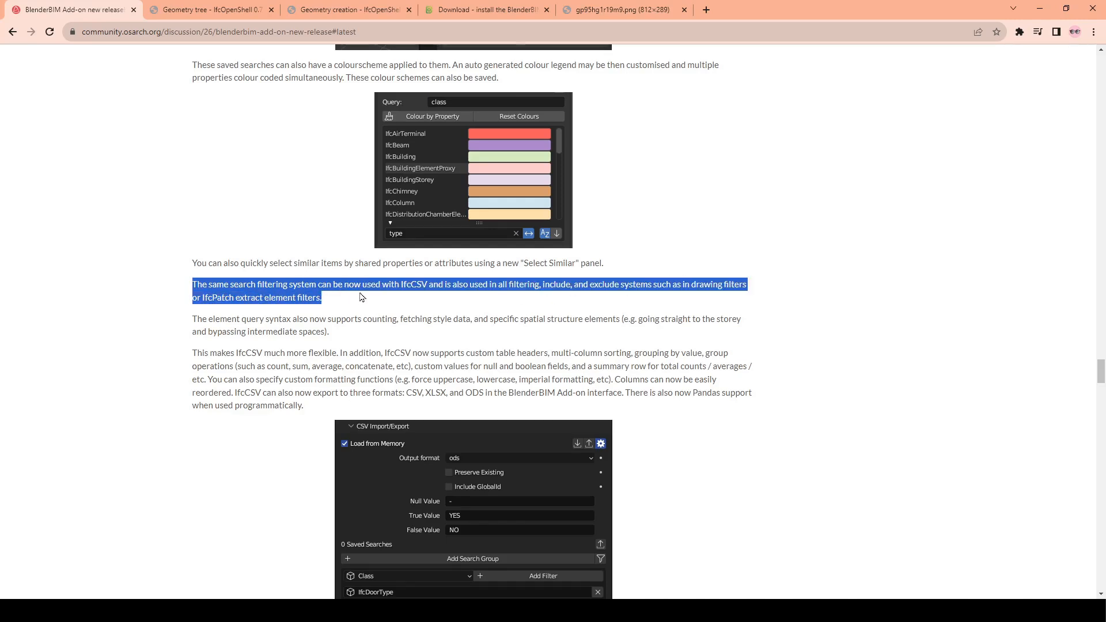
pyautogui.scroll(1, 755, 351)
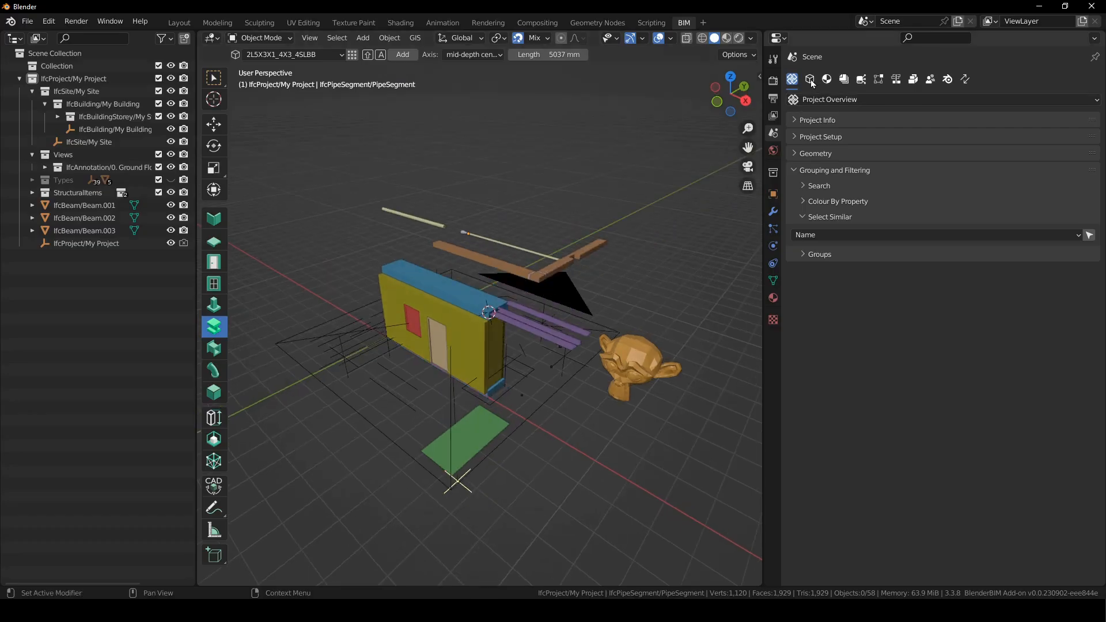
# Show the object information of the 0. Ground Floor drawing in Blender and collapse the sections around Object Property Sets.
pyautogui.click(810, 79)
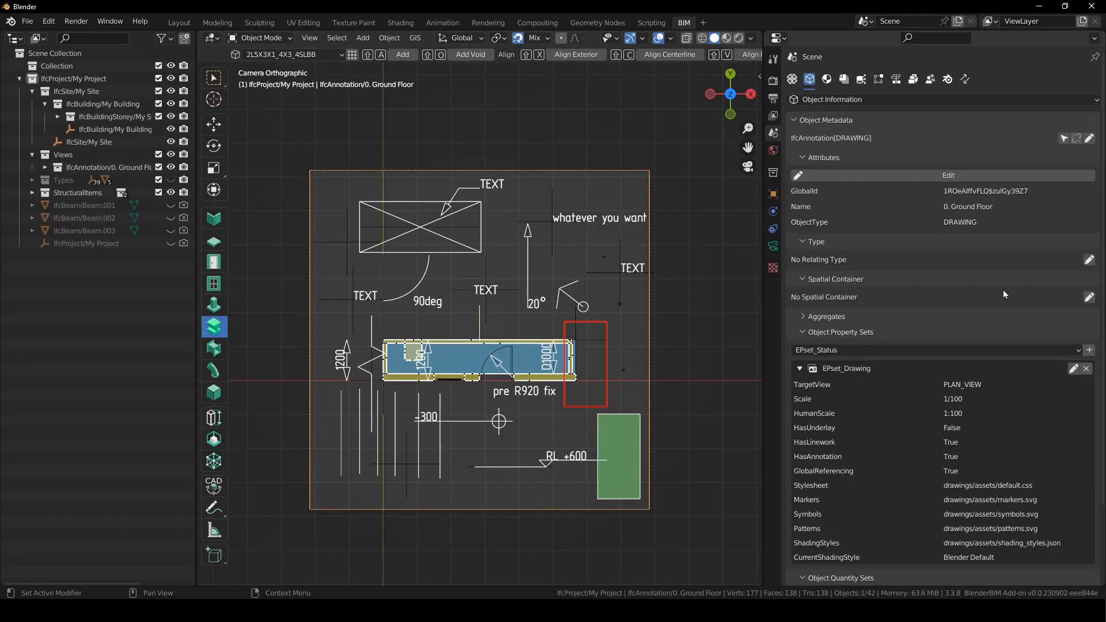
pyautogui.scroll(-3, 1003, 423)
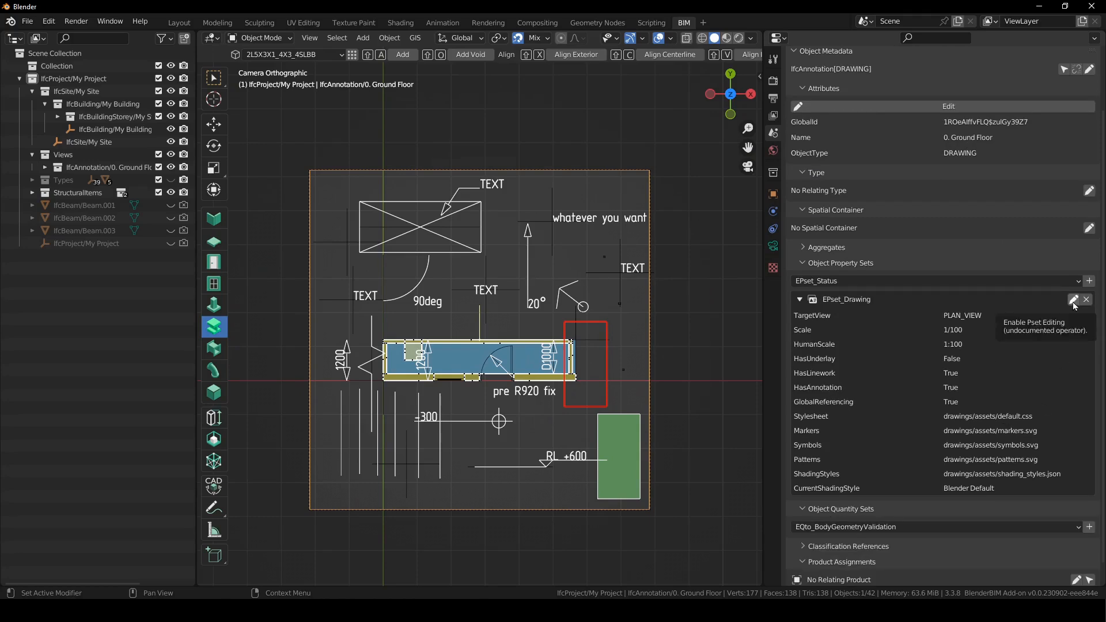
pyautogui.scroll(3, 921, 195)
pyautogui.moveTo(852, 153); pyautogui.dragTo(861, 189)
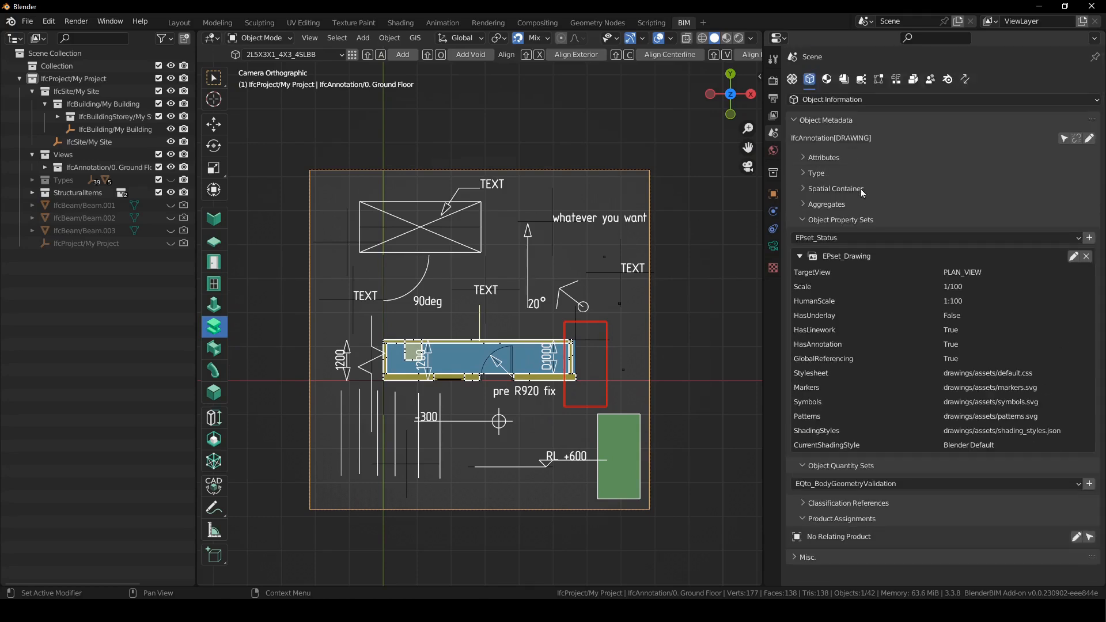
pyautogui.click(890, 468)
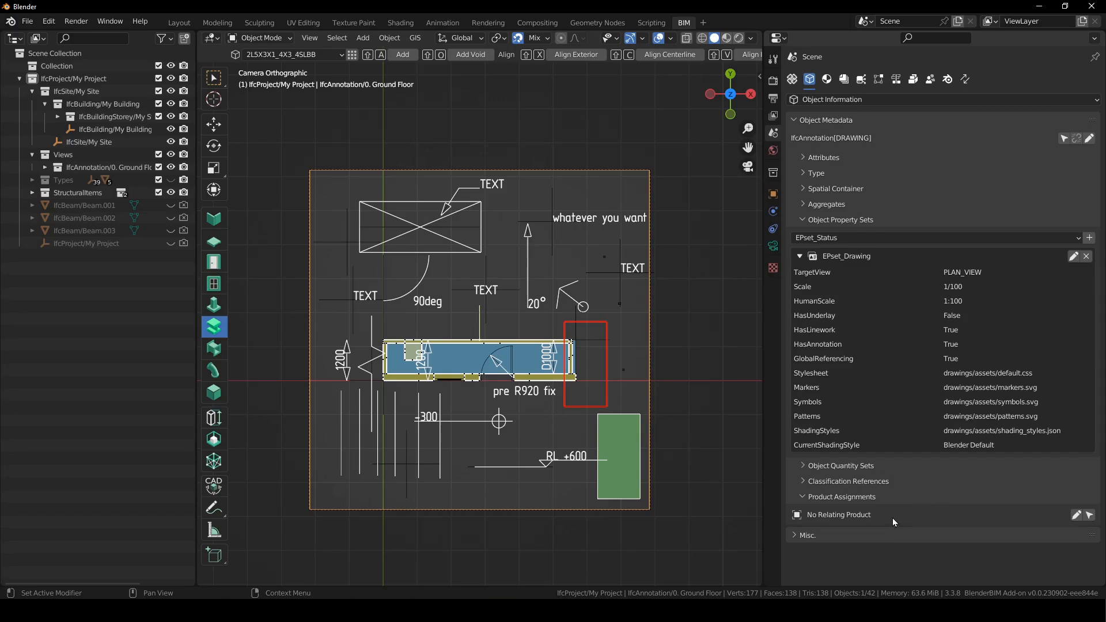
pyautogui.click(883, 500)
# Set Exclude to IfcWall in the drawing's EPset_Drawing property set, save it, and reactivate the 0. Ground Floor drawing.
pyautogui.click(1073, 257)
pyautogui.scroll(-4, 977, 379)
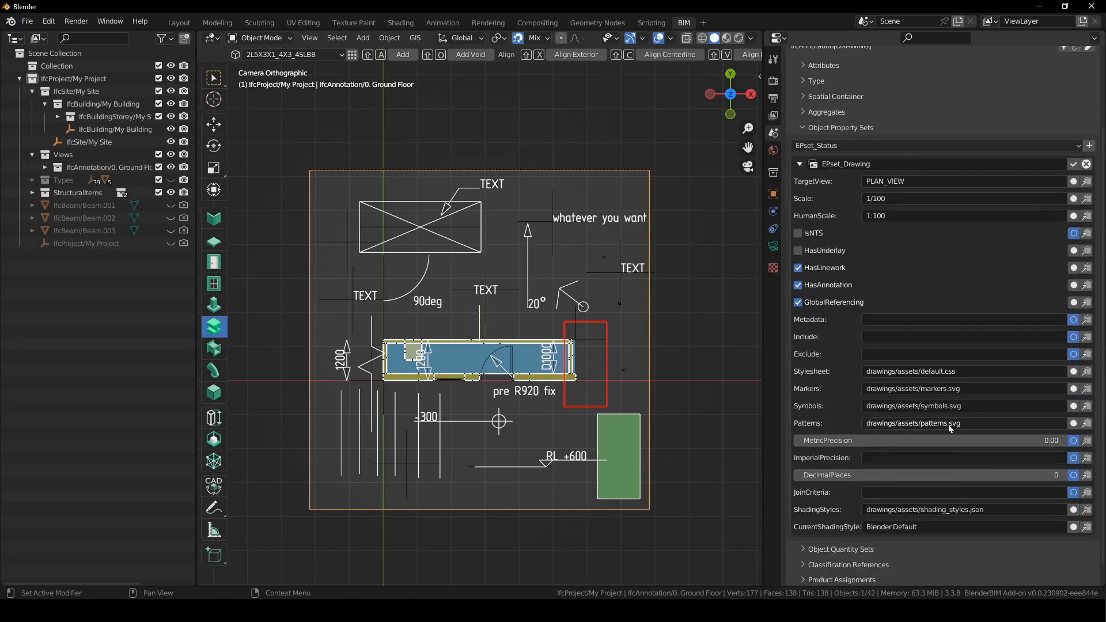
pyautogui.click(890, 354)
pyautogui.click(907, 355)
pyautogui.click(910, 358)
pyautogui.click(919, 356)
pyautogui.write('IfcWall')
pyautogui.press('Return')
pyautogui.click(1073, 165)
pyautogui.click(845, 79)
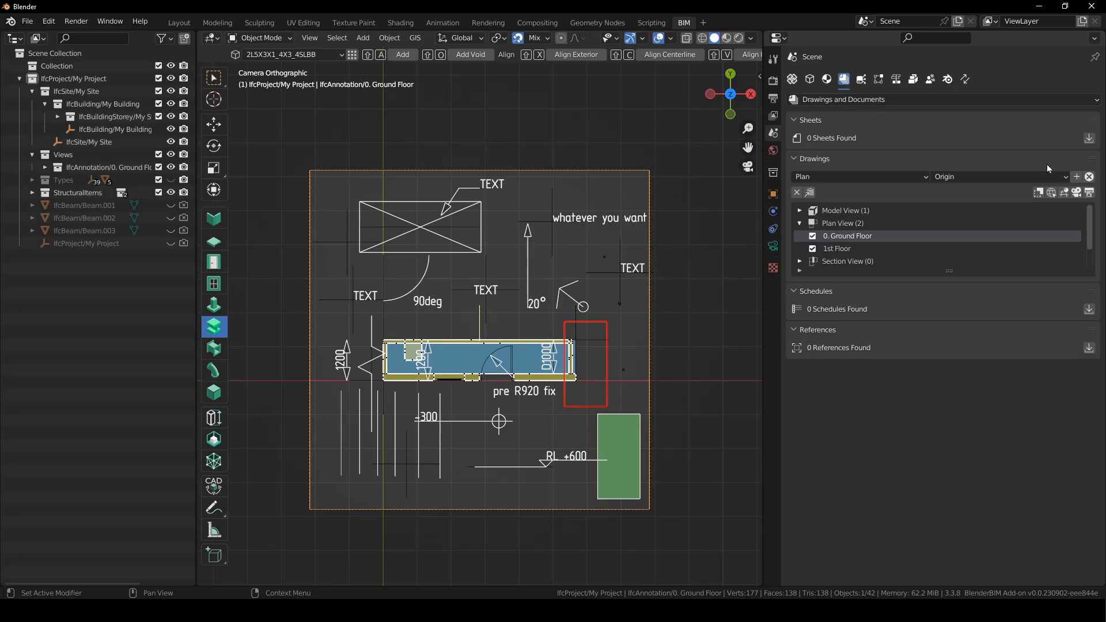
pyautogui.click(1076, 193)
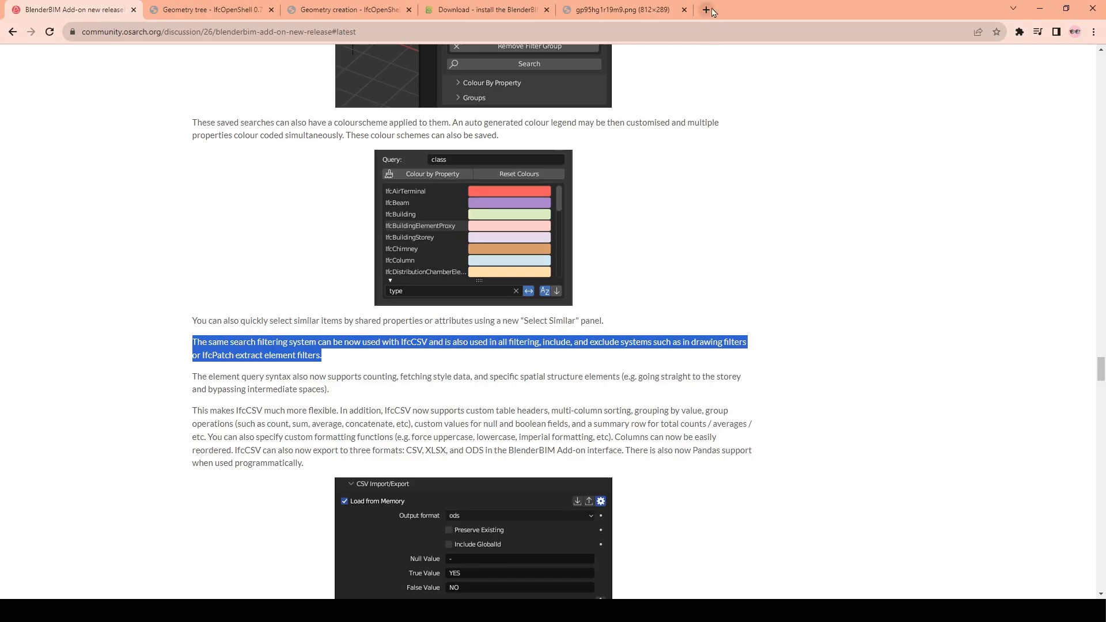
# Switch to the release notes and read the paragraphs on element query syntax, IfcCSV table options and export formats.
pyautogui.scroll(-3, 621, 320)
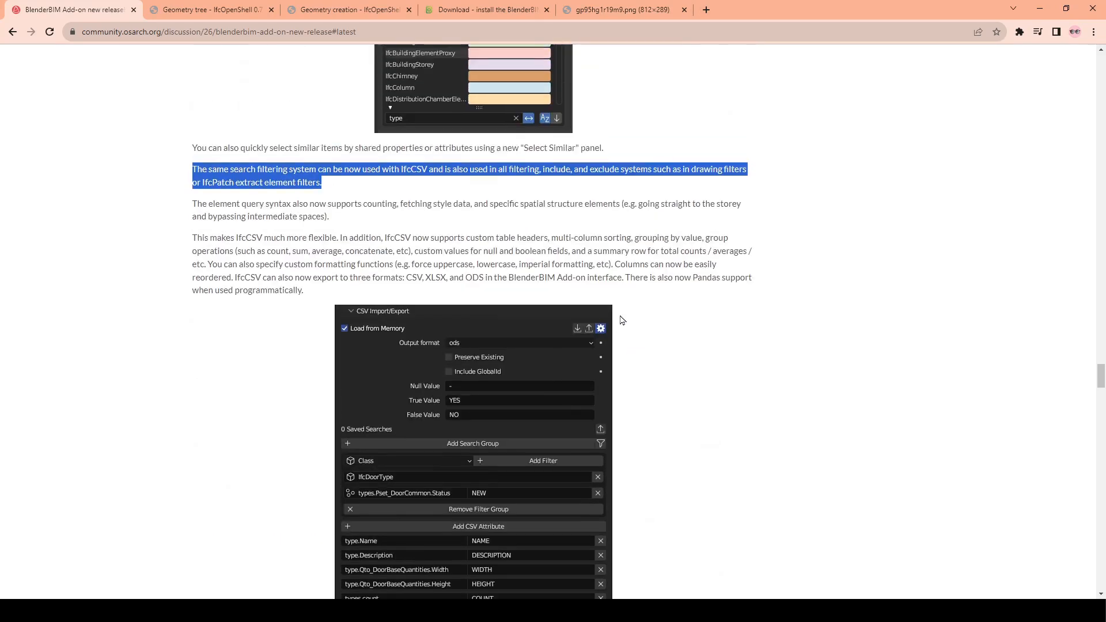
pyautogui.scroll(-8, 512, 318)
pyautogui.scroll(6, 473, 363)
pyautogui.scroll(1, 472, 363)
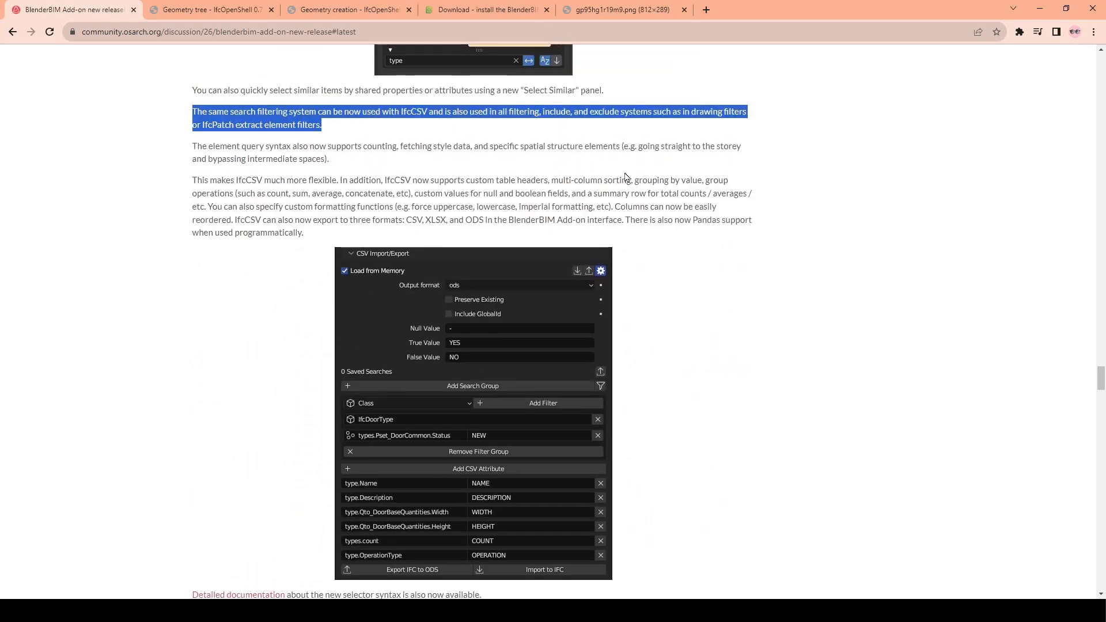
pyautogui.moveTo(192, 147); pyautogui.dragTo(338, 164)
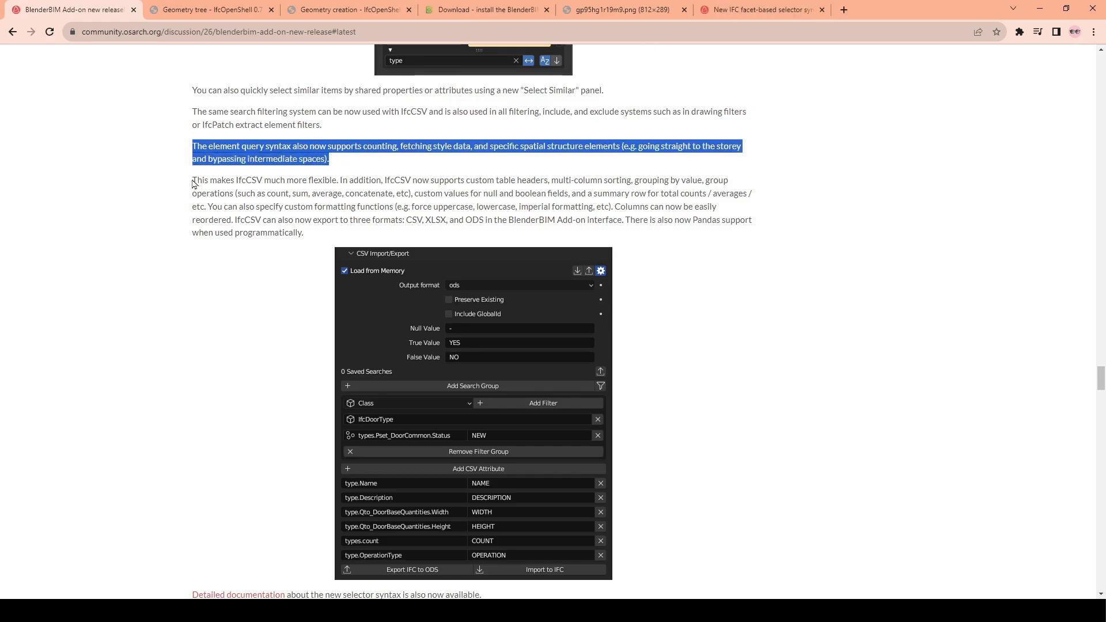
pyautogui.moveTo(194, 183); pyautogui.dragTo(202, 205)
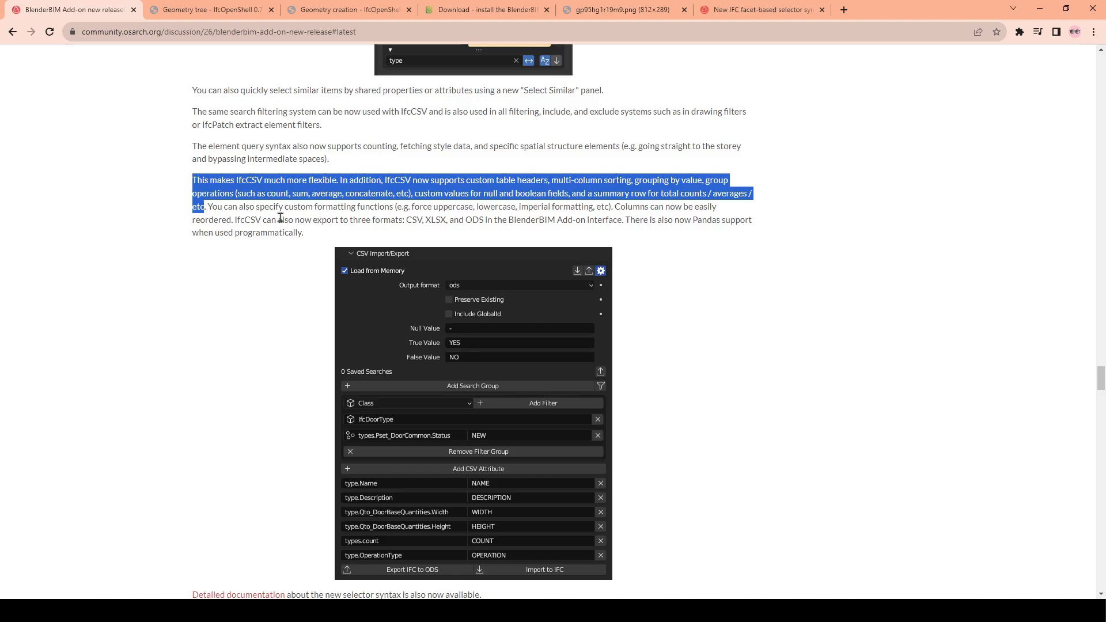
pyautogui.moveTo(208, 207); pyautogui.dragTo(708, 209)
pyautogui.moveTo(235, 219); pyautogui.dragTo(301, 237)
pyautogui.scroll(-2, 654, 343)
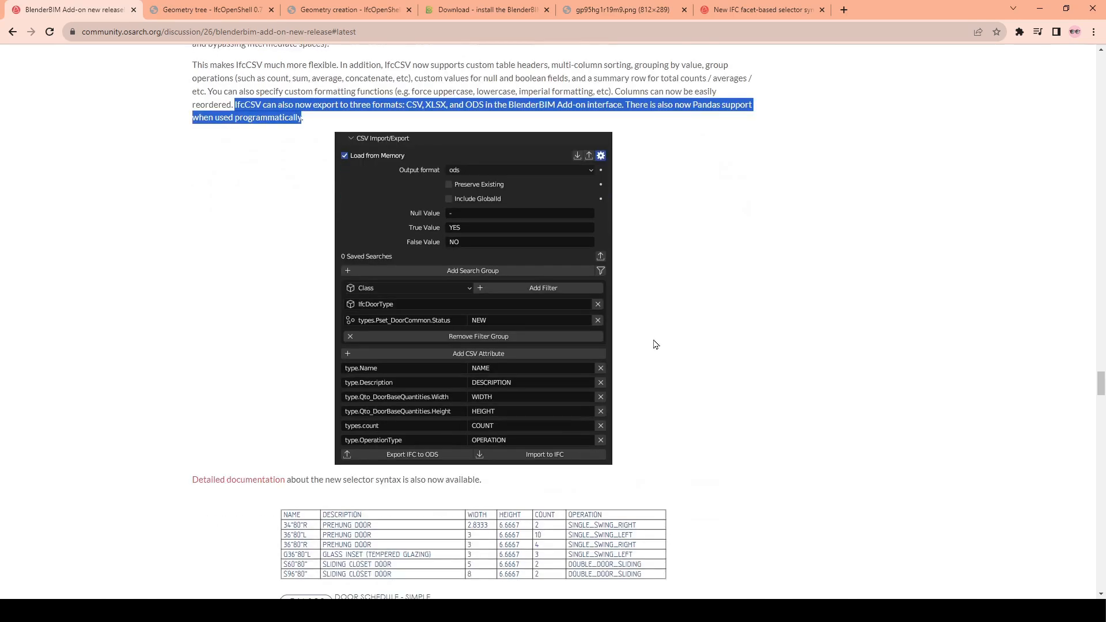
pyautogui.scroll(1, 654, 342)
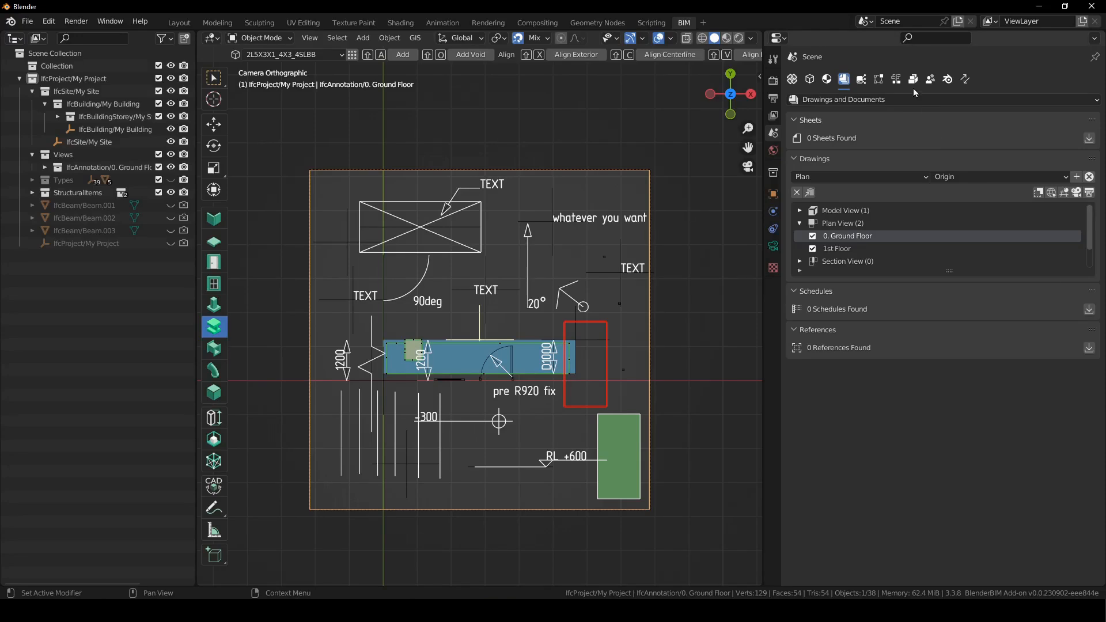
# Show the Spreadsheet Import/Export options under Quality and Coordination, with the Quality Control and Clash Detection sections collapsed.
pyautogui.click(930, 79)
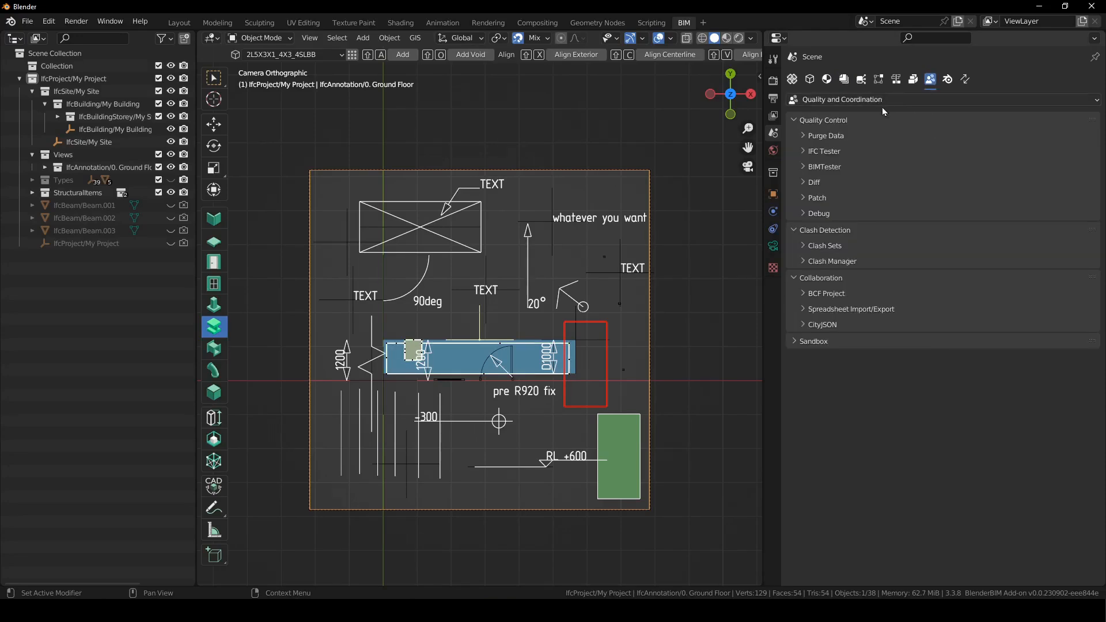
pyautogui.click(846, 122)
pyautogui.click(850, 136)
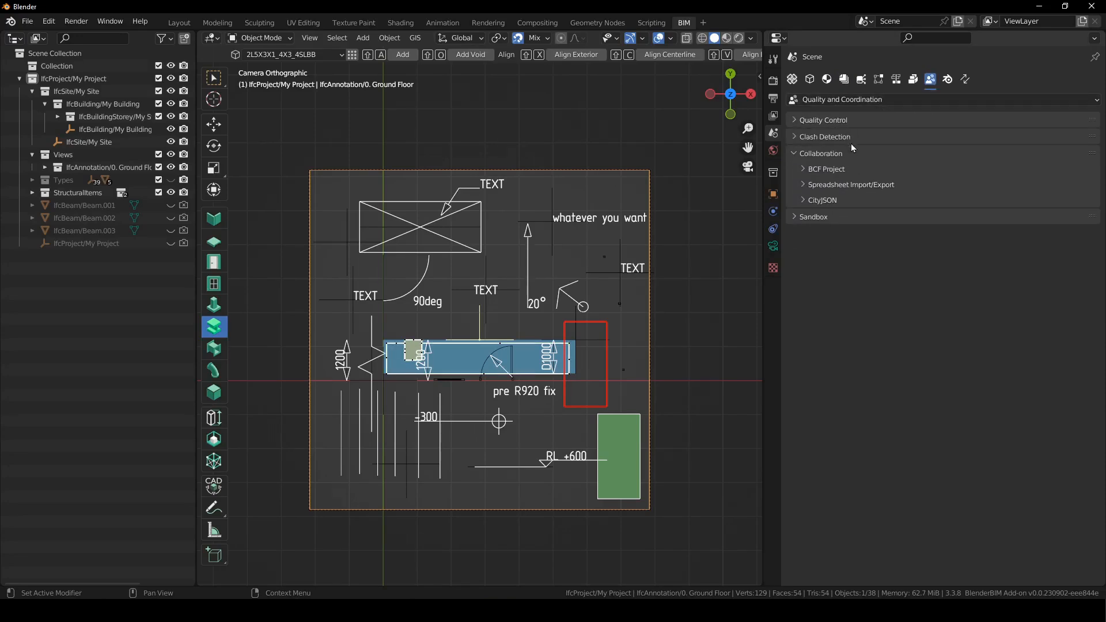
pyautogui.click(844, 186)
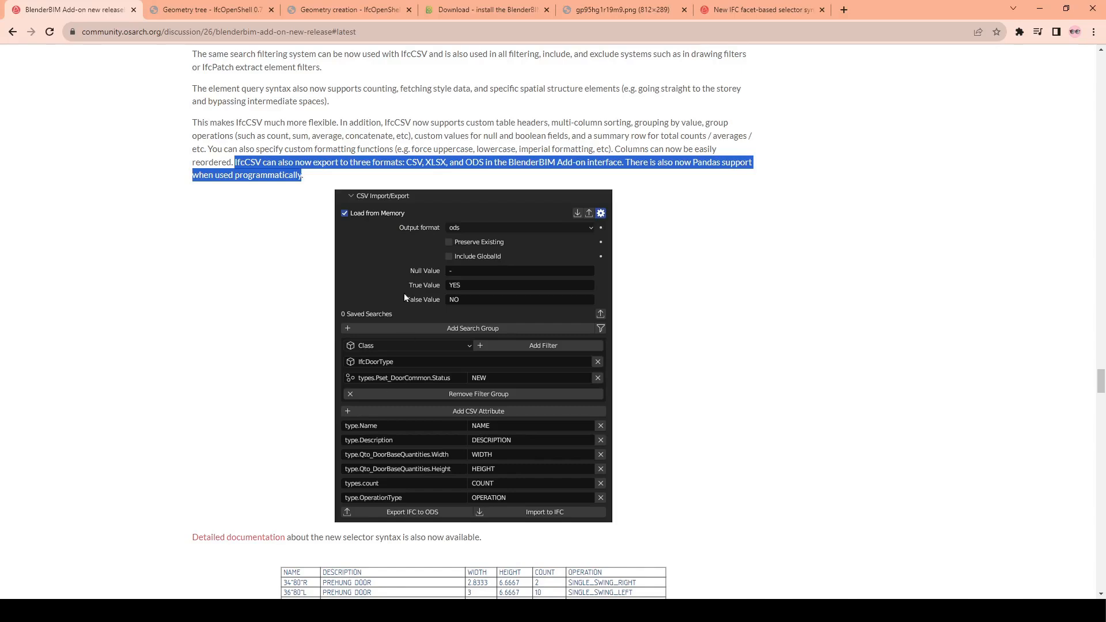
# Open the detailed documentation on the new selector syntax from the release notes.
pyautogui.scroll(-3, 403, 293)
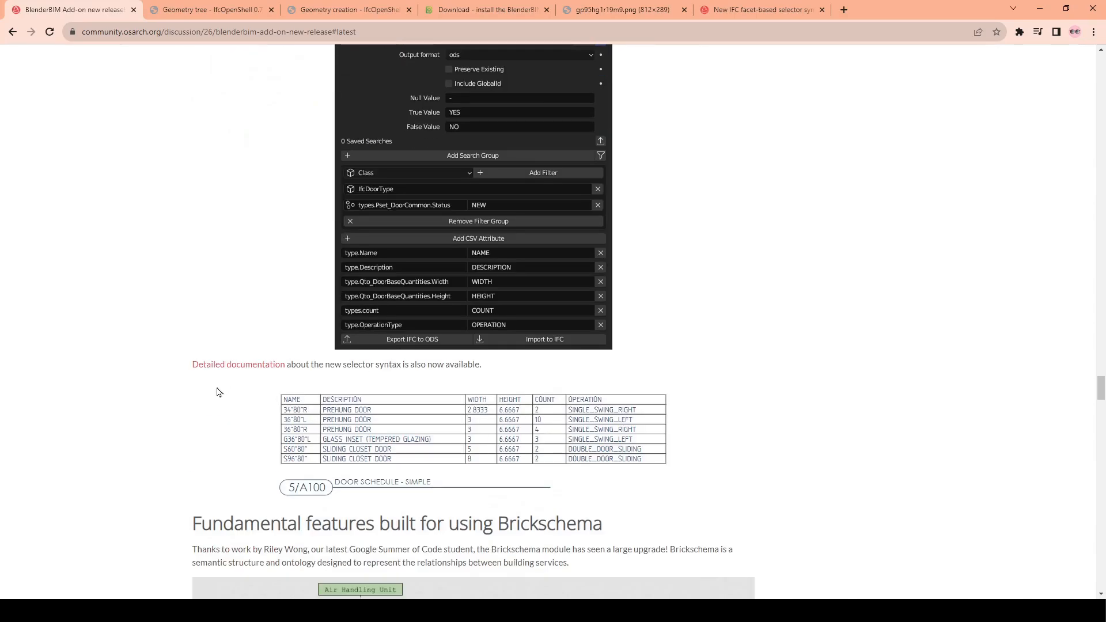
pyautogui.moveTo(410, 365); pyautogui.dragTo(494, 368)
pyautogui.click(246, 364)
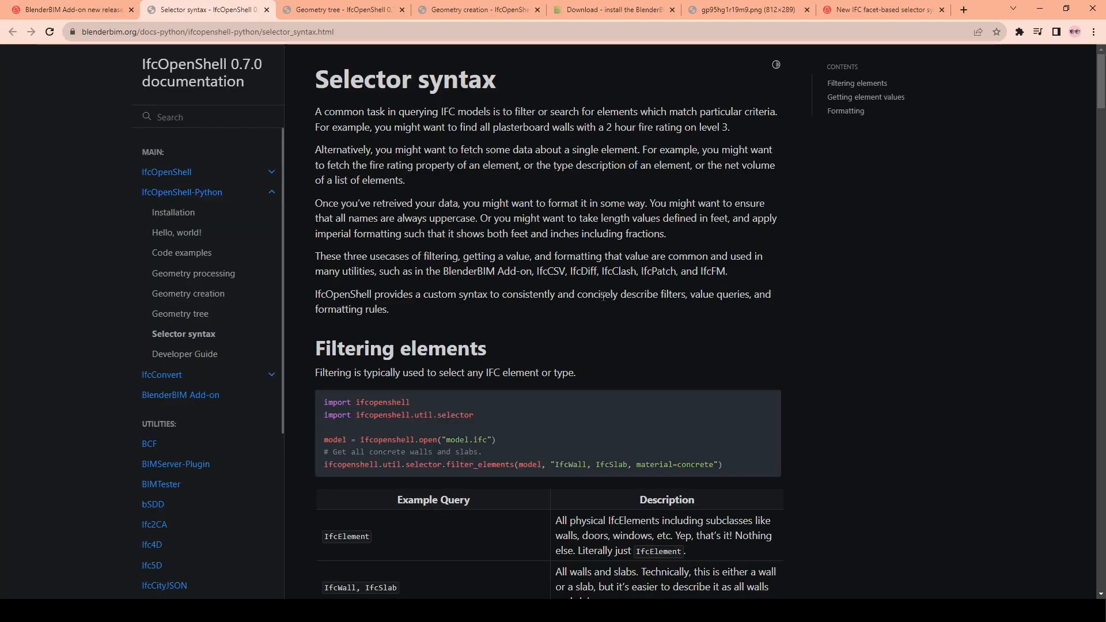
# Examine the example queries and their descriptions under Filtering elements in the selector syntax documentation.
pyautogui.scroll(-8, 603, 296)
pyautogui.scroll(4, 510, 291)
pyautogui.moveTo(601, 286); pyautogui.dragTo(636, 517)
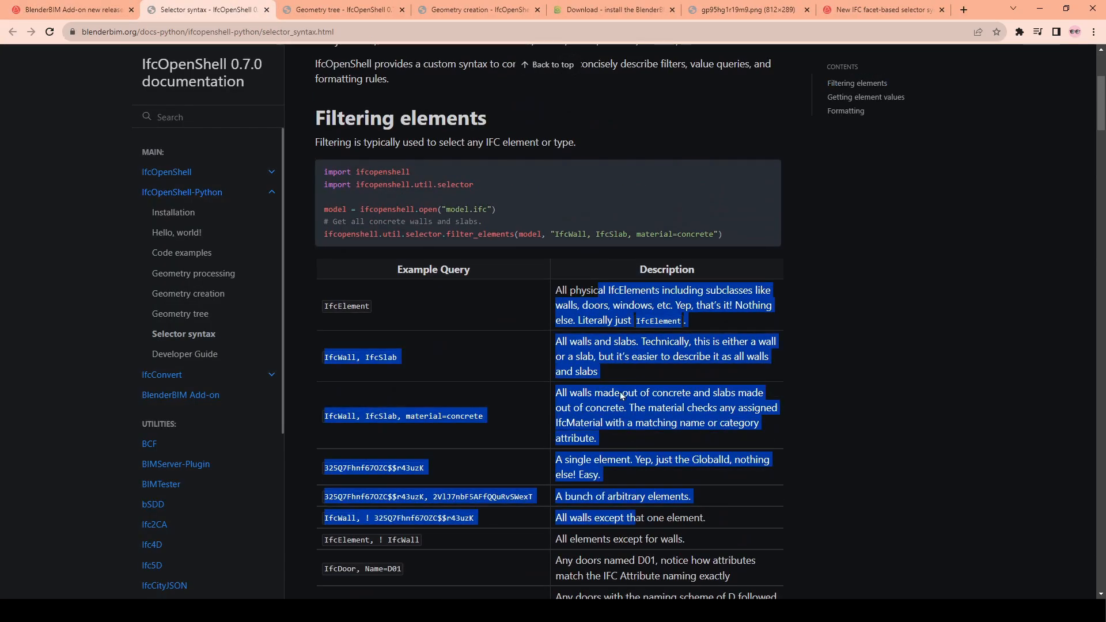
pyautogui.scroll(-4, 496, 220)
pyautogui.click(442, 155)
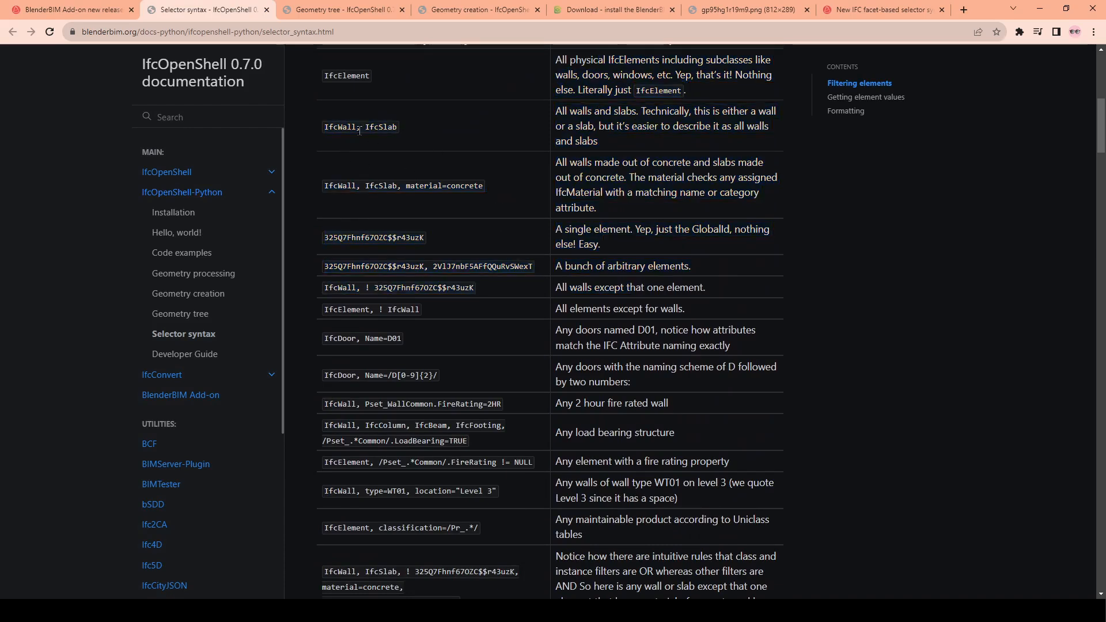
pyautogui.scroll(-7, 613, 322)
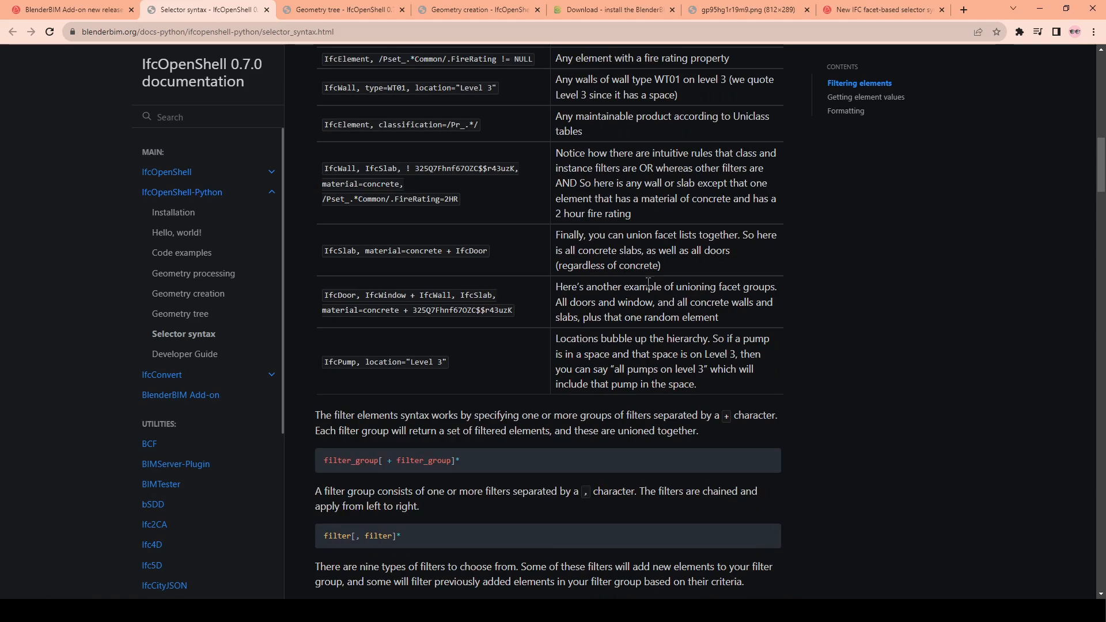
pyautogui.scroll(4, 648, 282)
pyautogui.scroll(-5, 573, 296)
pyautogui.scroll(7, 573, 296)
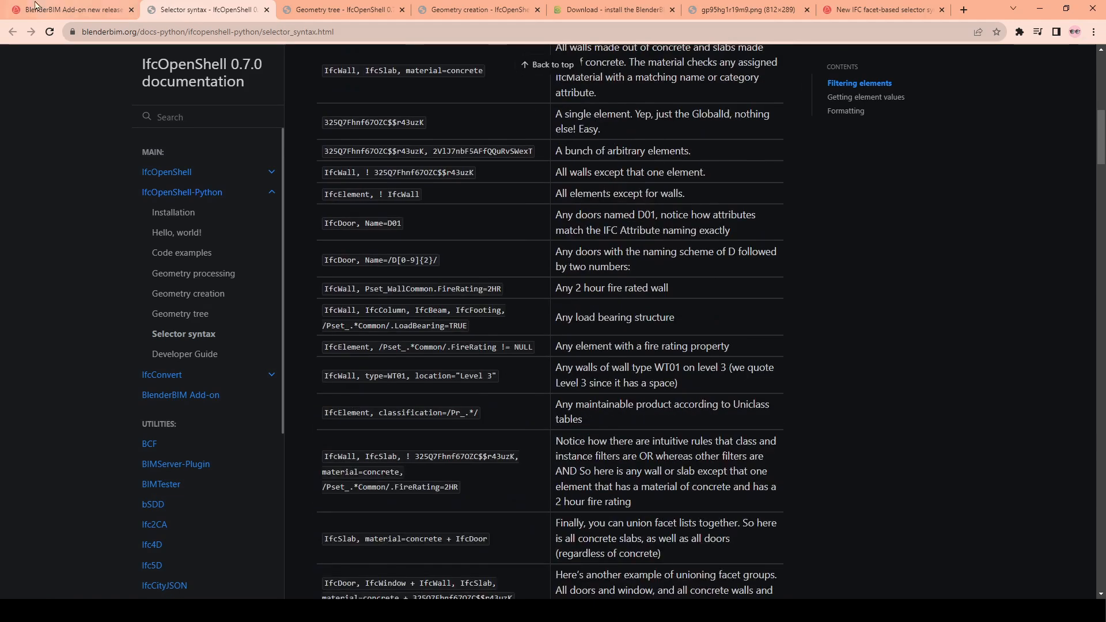
# Return to the release notes and read the heading and introduction of the Brickschema features section.
pyautogui.click(67, 9)
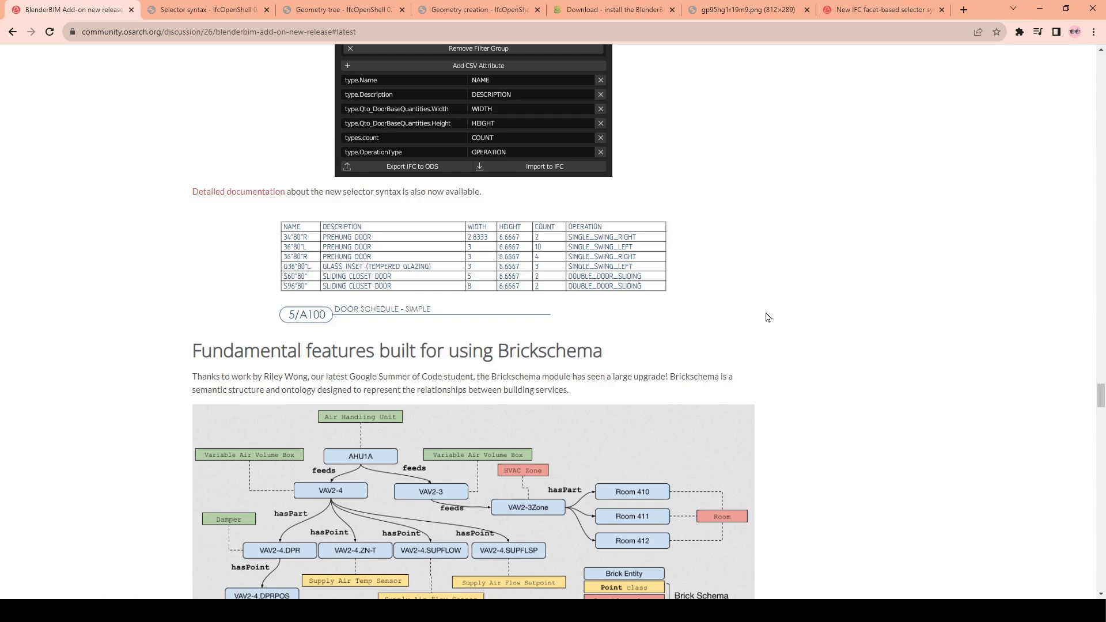
pyautogui.scroll(-1, 746, 294)
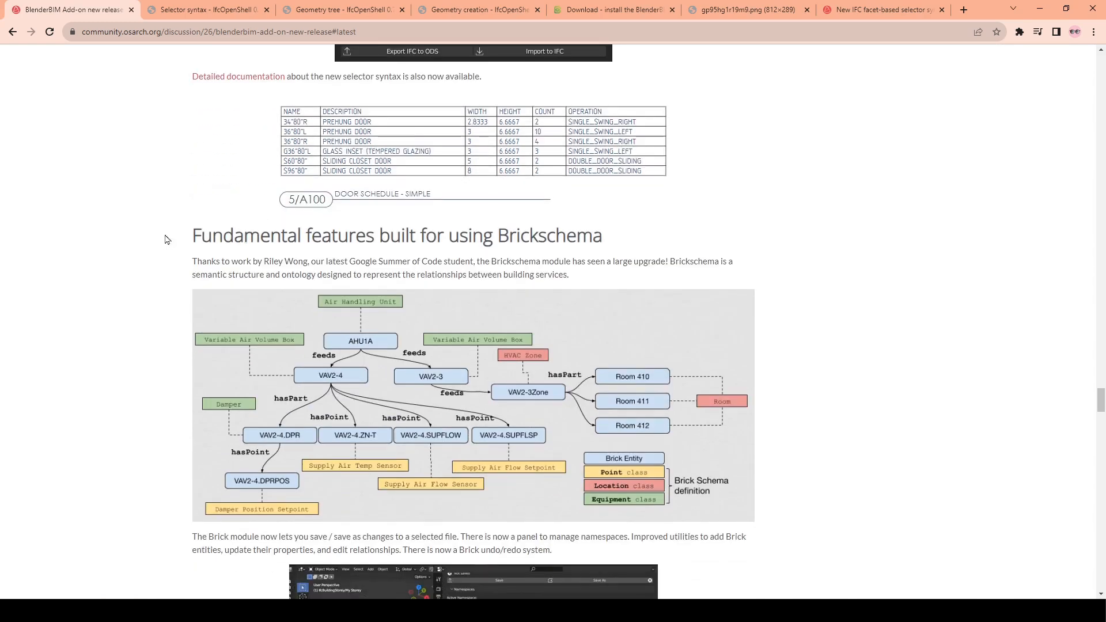
pyautogui.moveTo(194, 238); pyautogui.dragTo(614, 246)
pyautogui.scroll(-3, 660, 215)
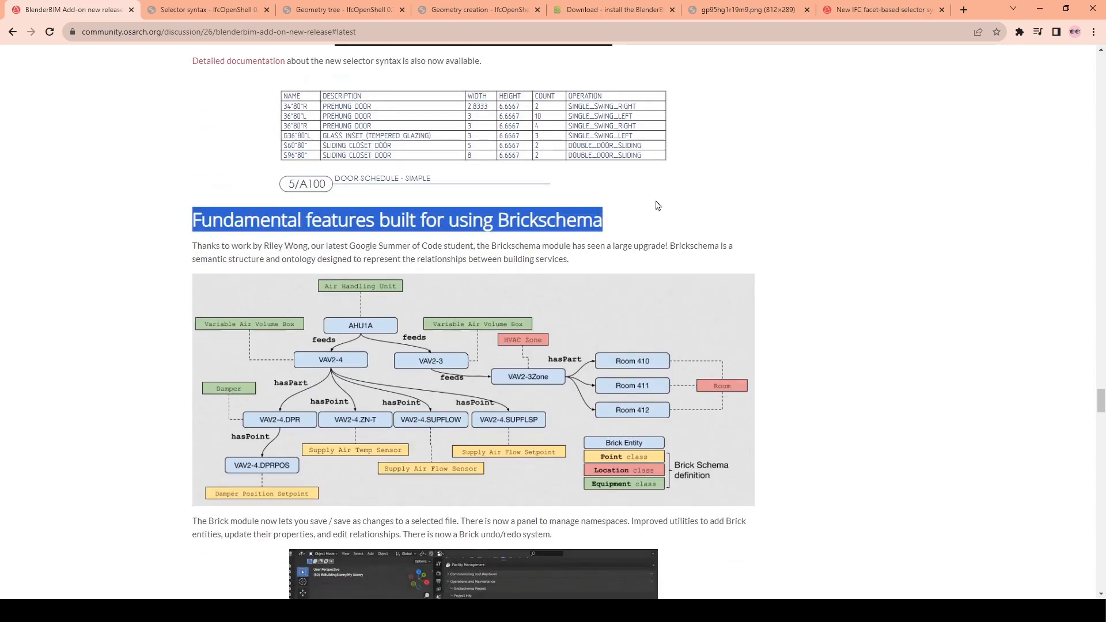
pyautogui.scroll(1, 659, 214)
pyautogui.moveTo(193, 146); pyautogui.dragTo(304, 148)
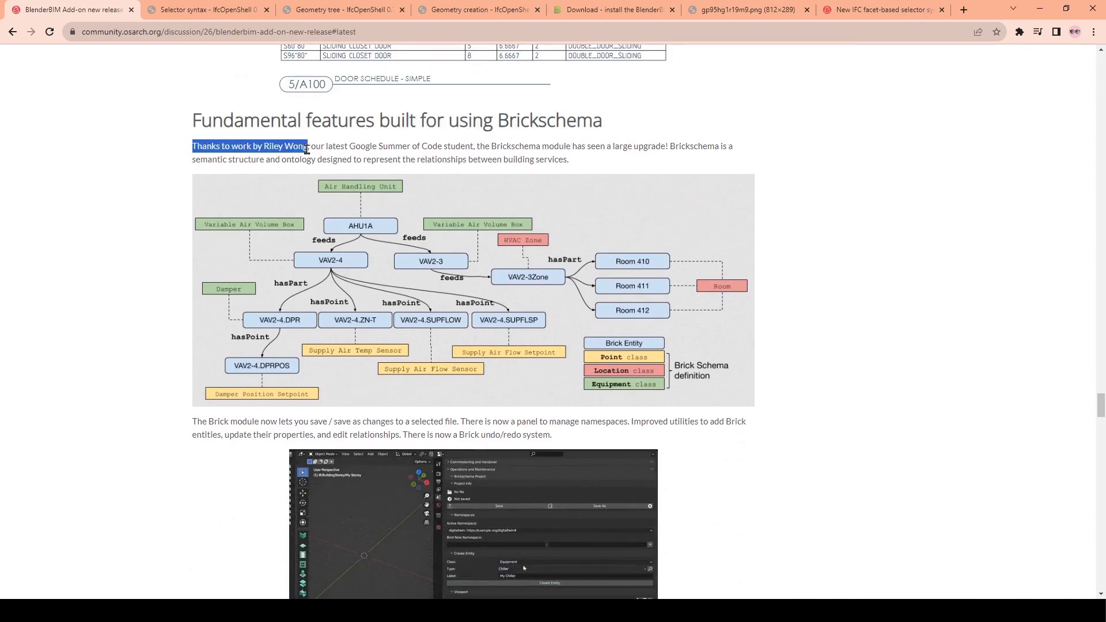
pyautogui.moveTo(373, 146); pyautogui.dragTo(381, 142)
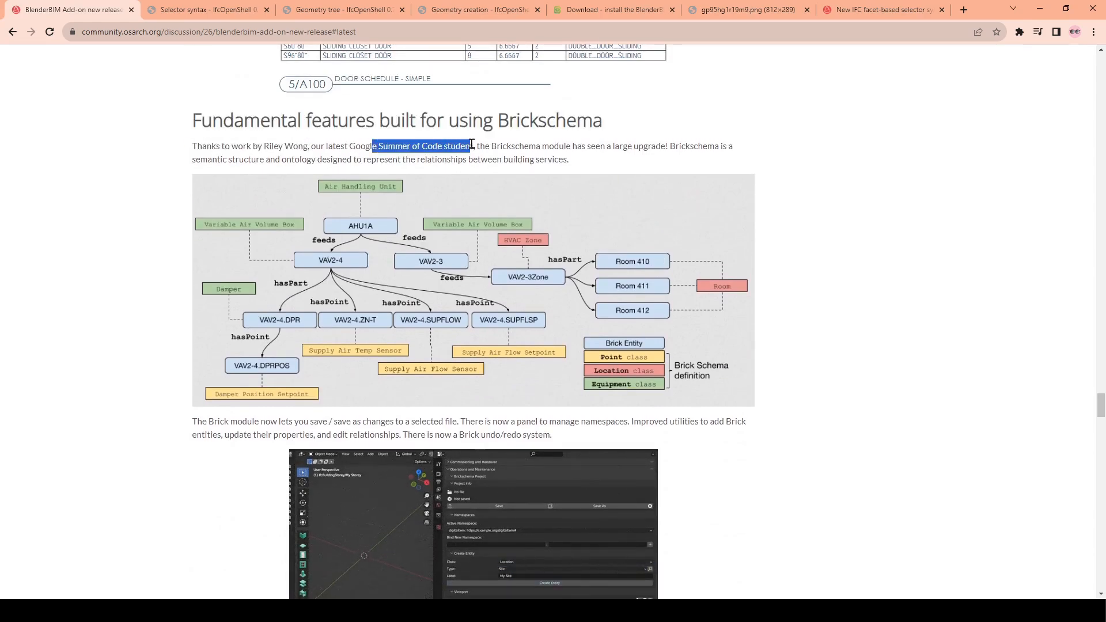
pyautogui.moveTo(498, 146); pyautogui.dragTo(567, 161)
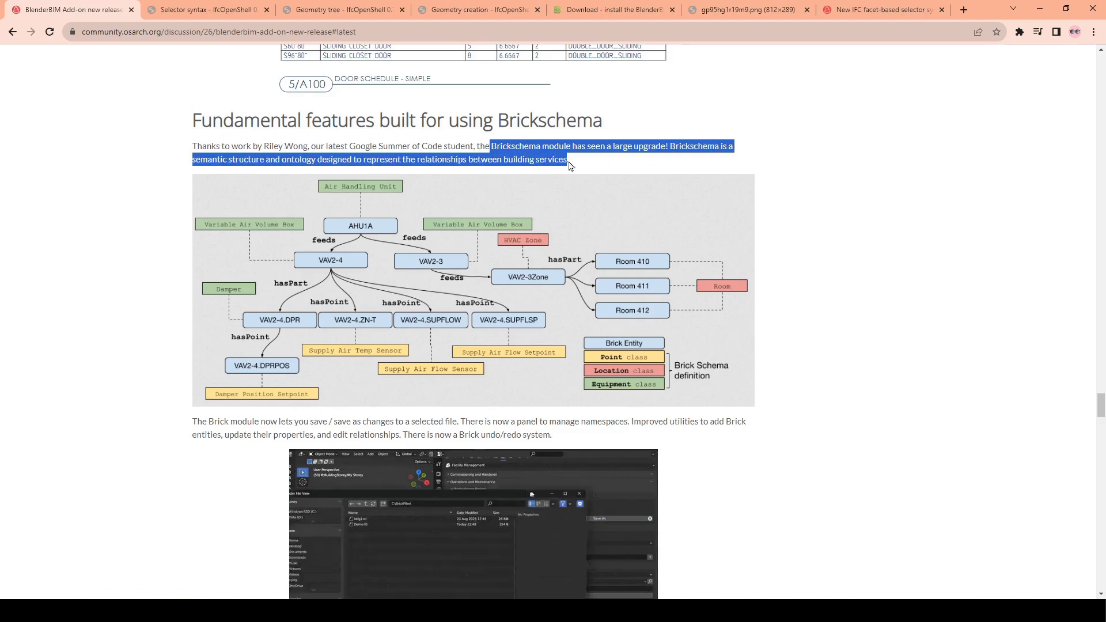
# Read the release notes paragraph on Brick module saving, namespaces, entity editing and undo/redo.
pyautogui.scroll(-2, 553, 302)
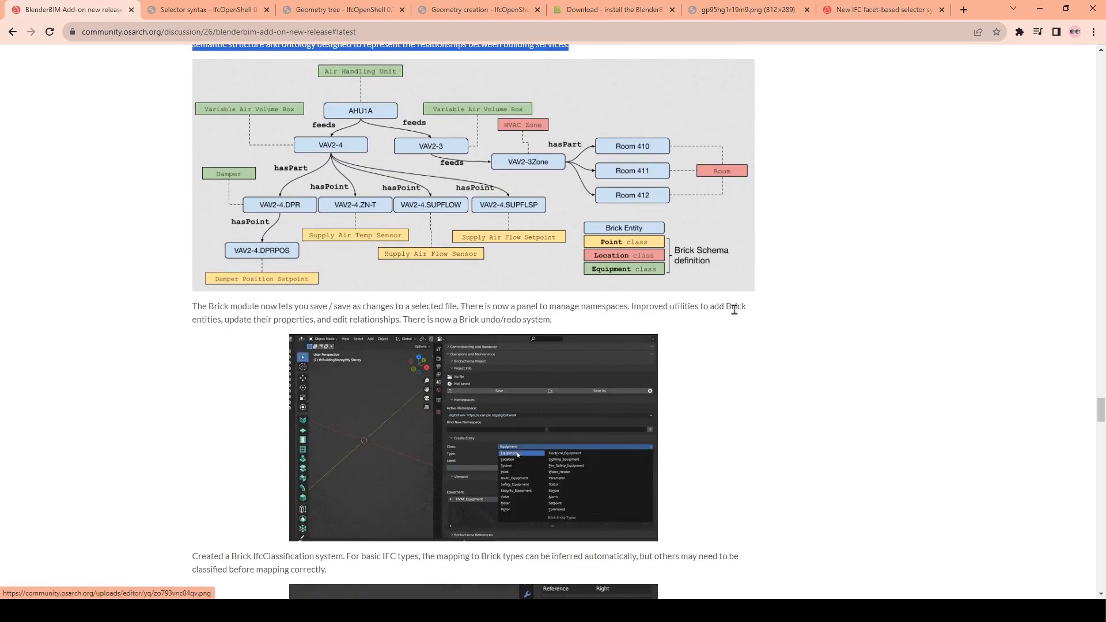
pyautogui.scroll(1, 345, 329)
pyautogui.scroll(1, 345, 329)
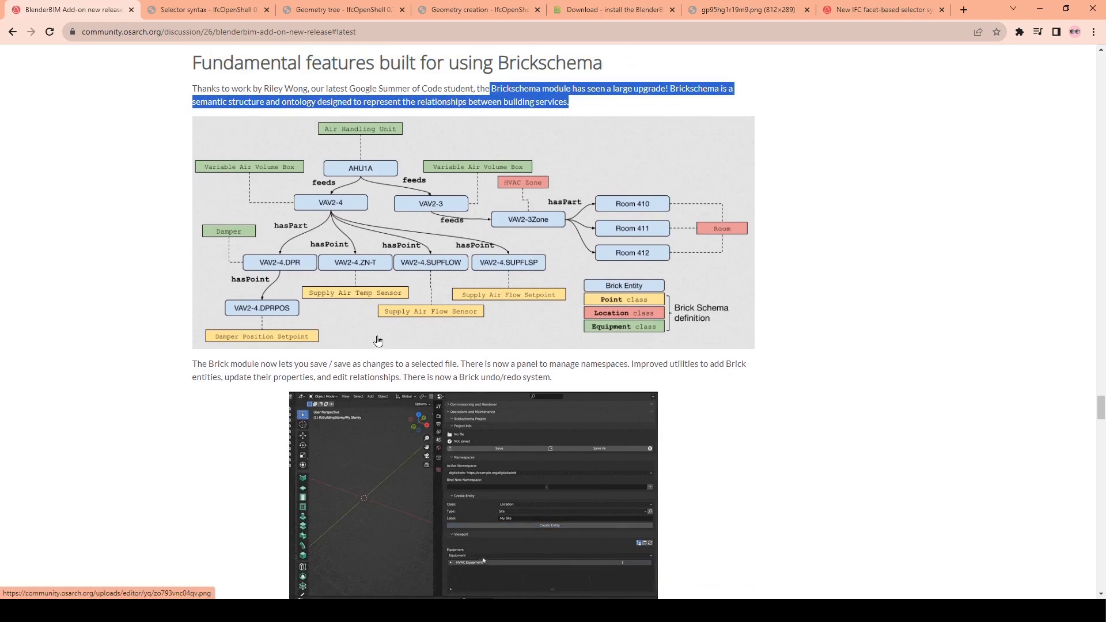
pyautogui.moveTo(192, 364); pyautogui.dragTo(554, 378)
pyautogui.scroll(-4, 671, 417)
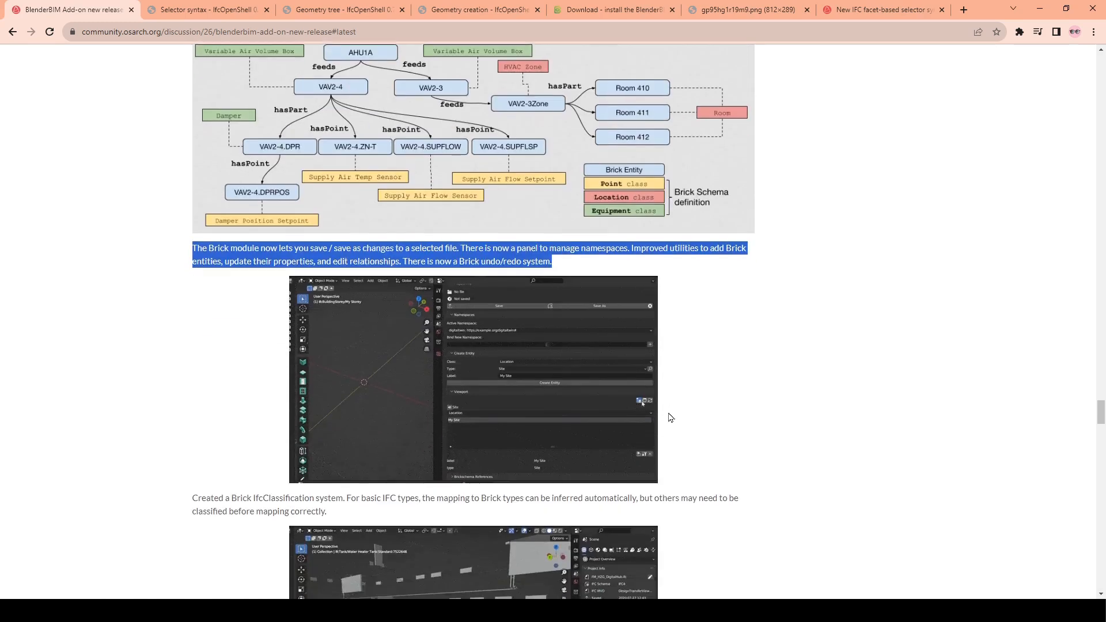
pyautogui.scroll(1, 671, 417)
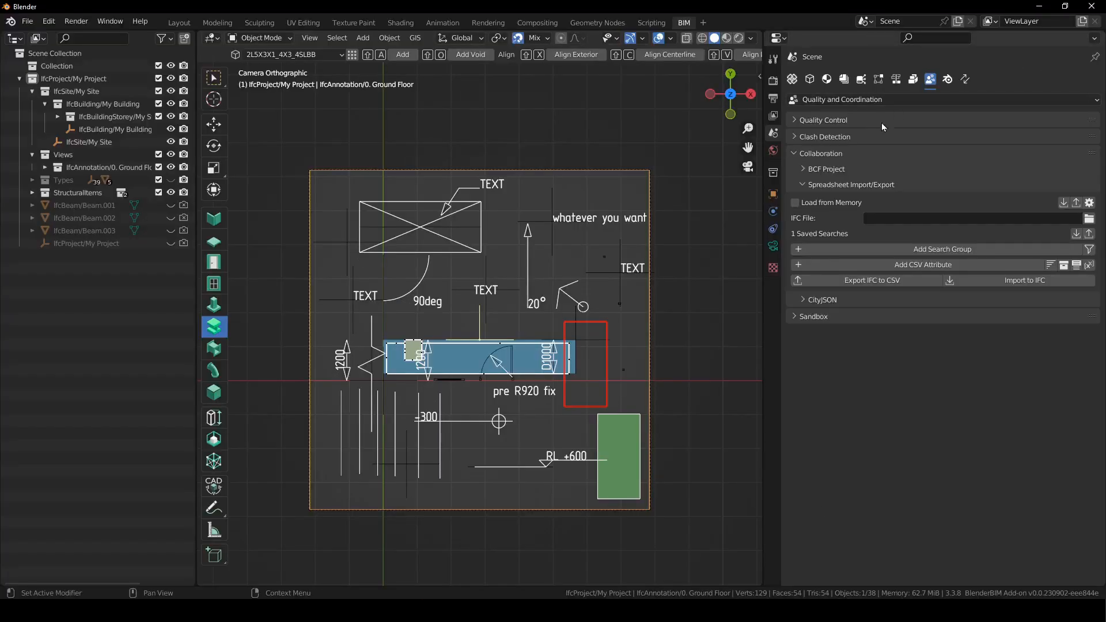
# Switch to Blender and show the Brickschema Project and Brickschema References sections under Facility Management.
pyautogui.keyDown('ctrl'); pyautogui.scroll(1, 844, 97); pyautogui.keyUp('ctrl')
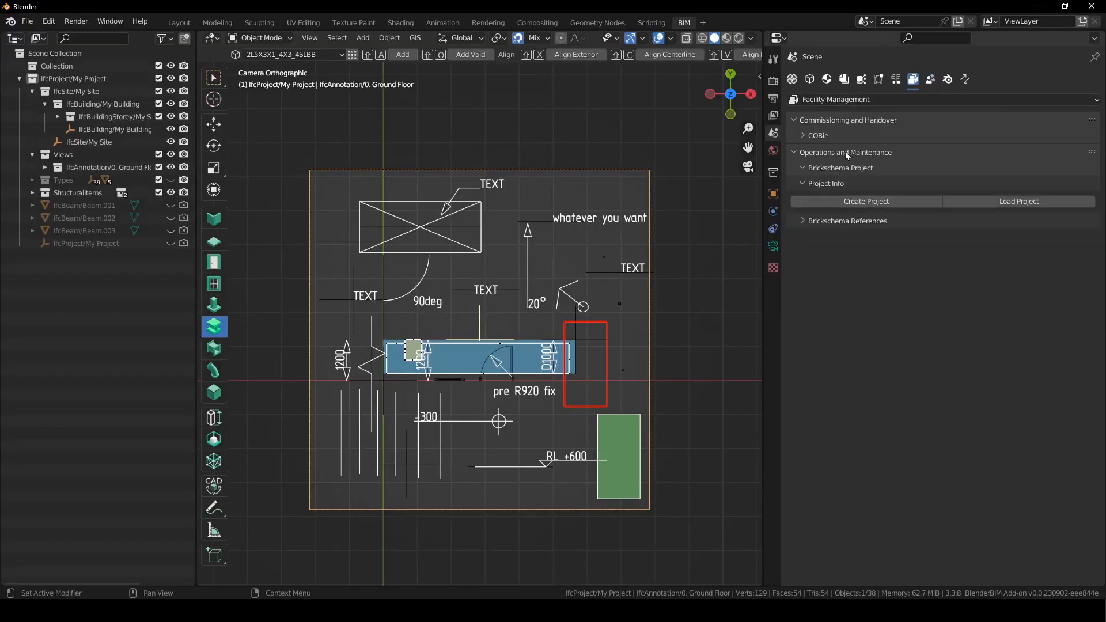
pyautogui.click(847, 167)
pyautogui.click(842, 171)
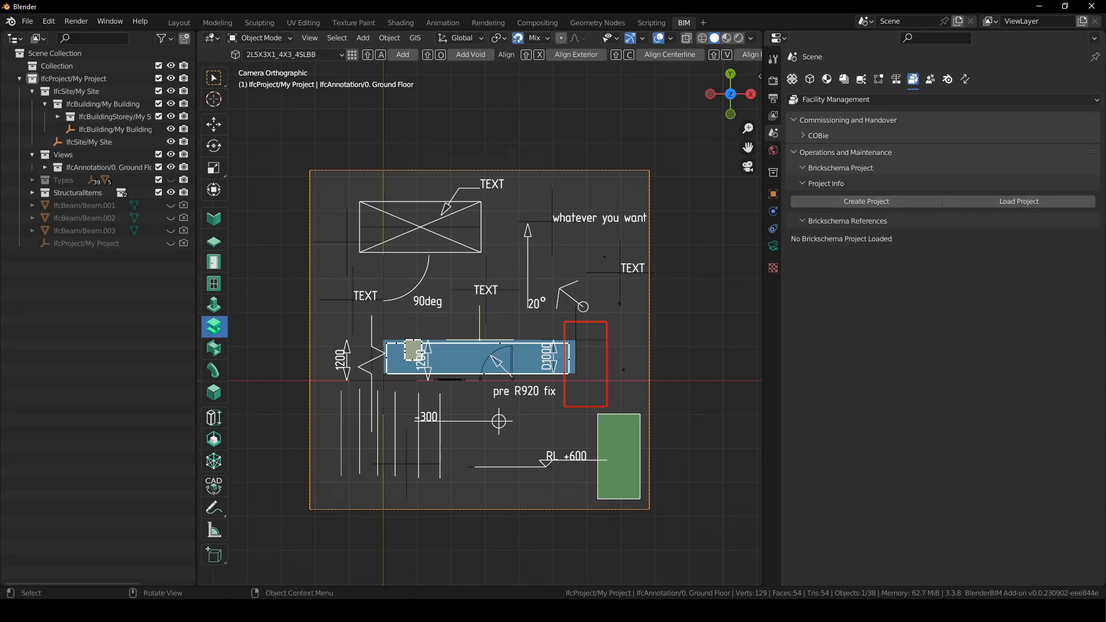
# Switch to the release notes and read the paragraphs on the Brick classification system and IFC to Brick conversion.
pyautogui.hotkey('alt', 'Tab')
pyautogui.scroll(-4, 485, 284)
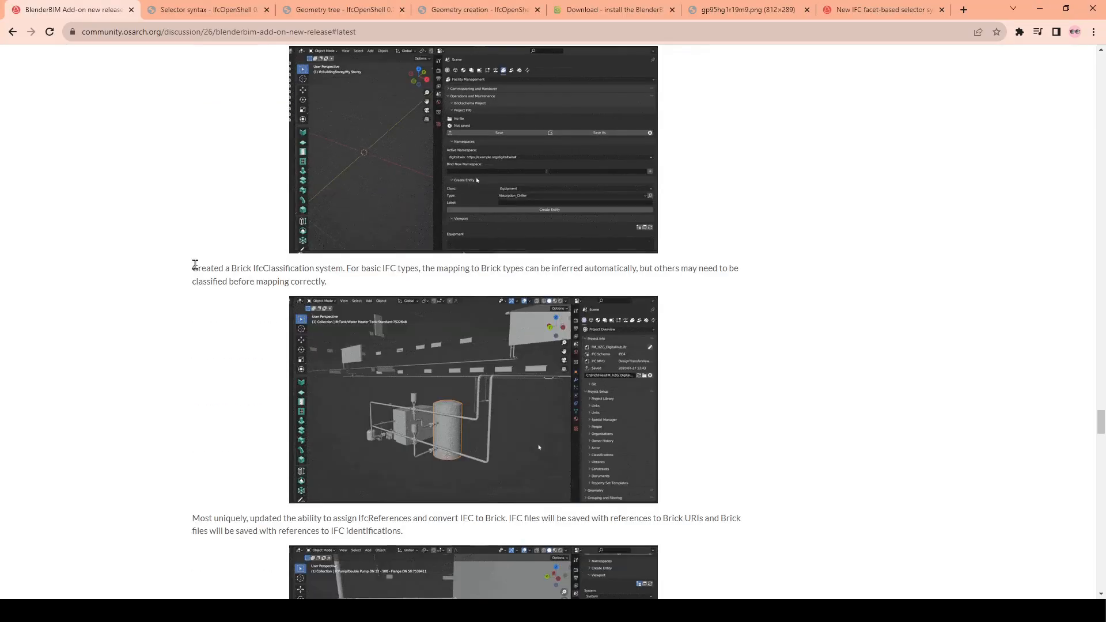
pyautogui.moveTo(193, 268); pyautogui.dragTo(337, 289)
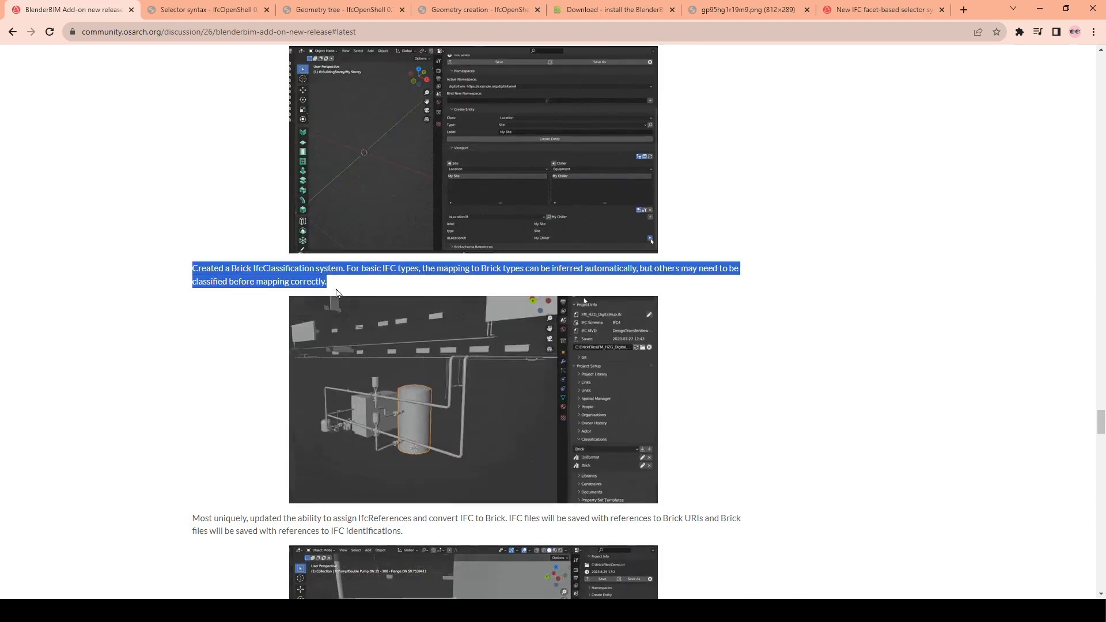
pyautogui.scroll(-2, 559, 304)
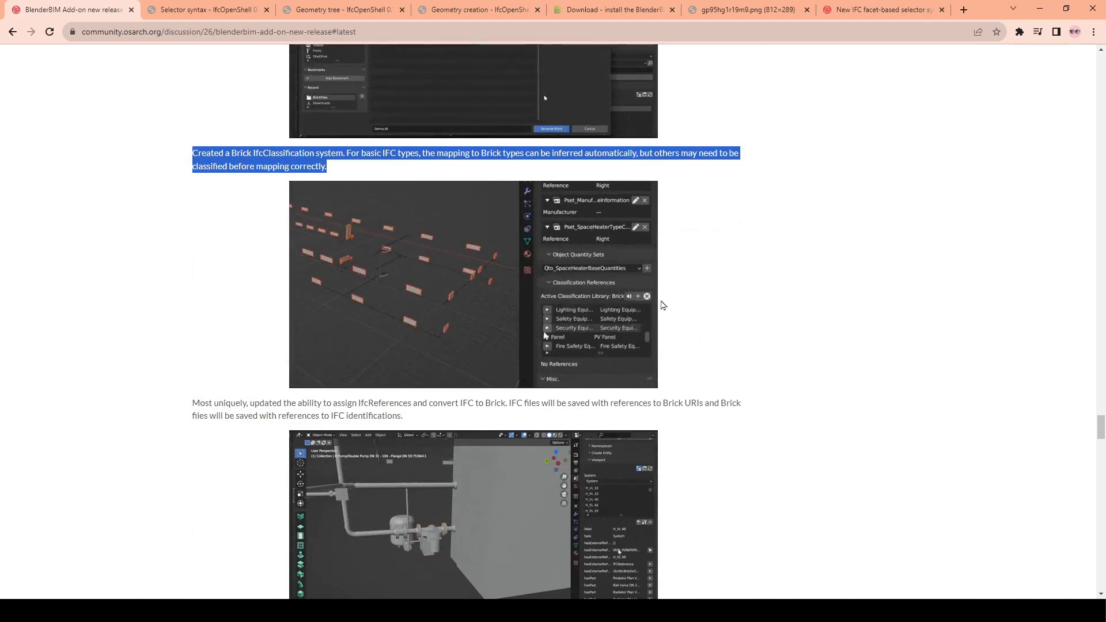
pyautogui.scroll(-2, 586, 352)
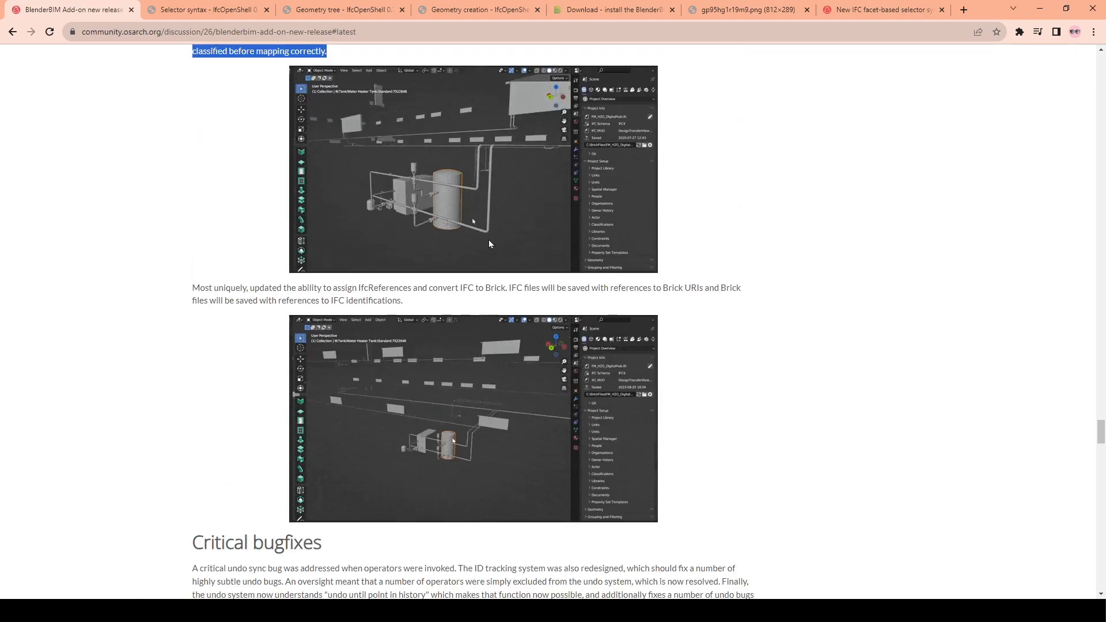
pyautogui.moveTo(190, 288); pyautogui.dragTo(418, 308)
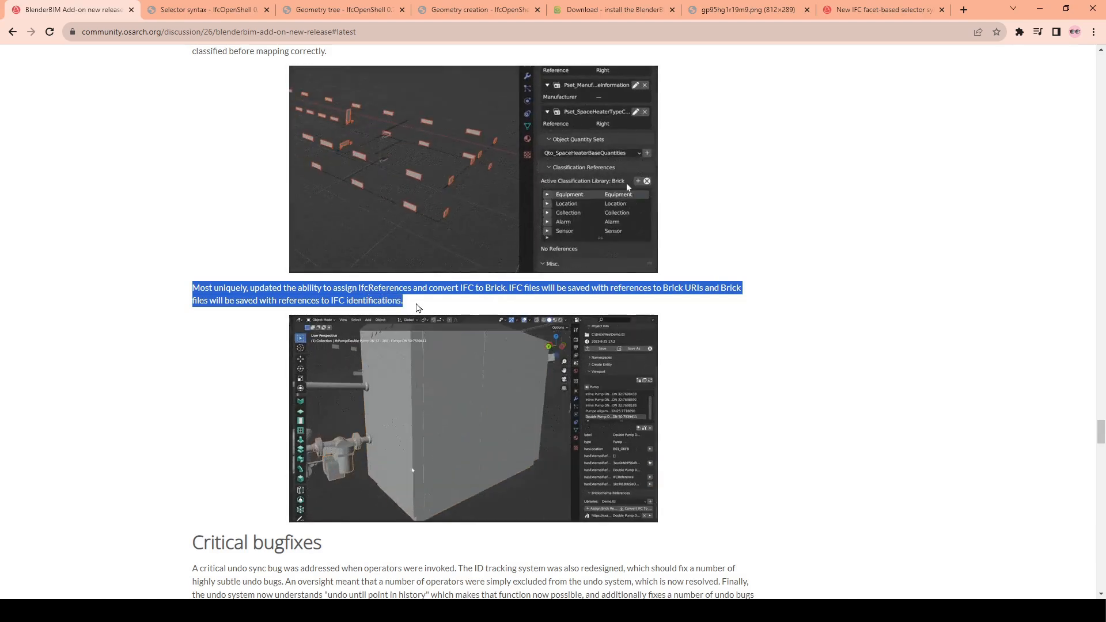
# Read the Critical bugfixes section on undo sync, ID tracking, undo history and deleting Blender objects.
pyautogui.scroll(-5, 418, 308)
pyautogui.scroll(-2, 436, 319)
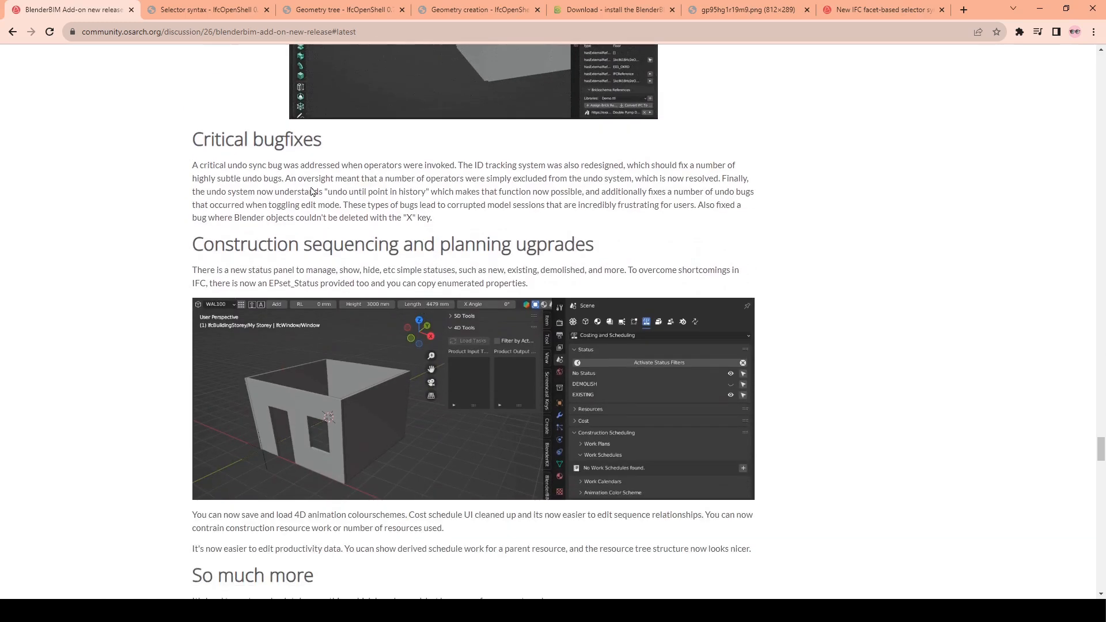
pyautogui.moveTo(292, 164); pyautogui.dragTo(314, 179)
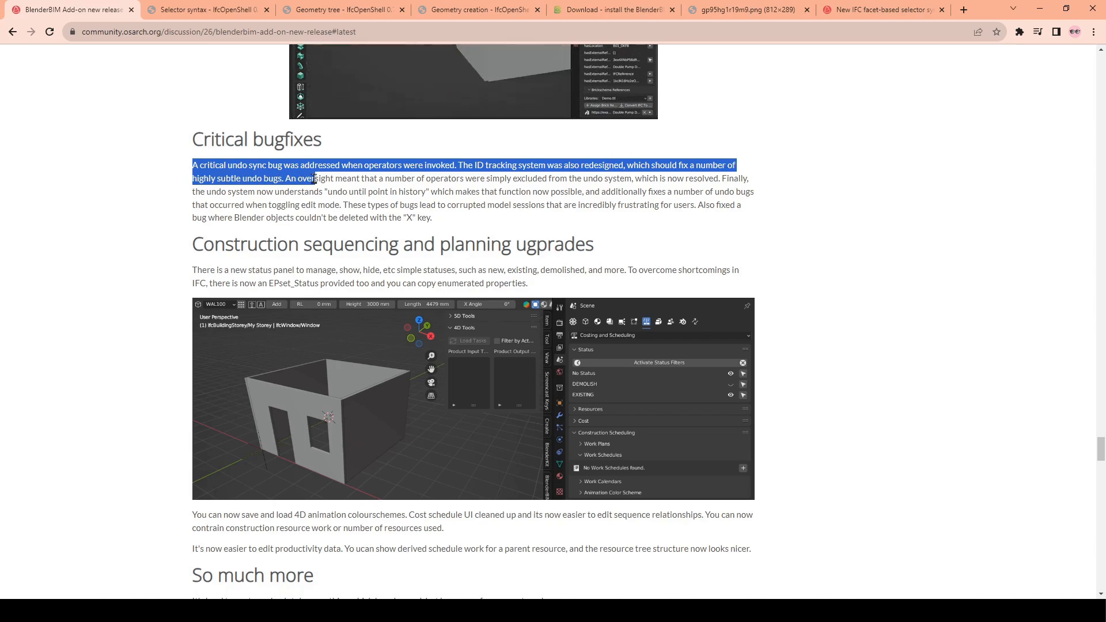
pyautogui.click(365, 179)
pyautogui.moveTo(518, 179); pyautogui.dragTo(641, 192)
pyautogui.moveTo(721, 190); pyautogui.dragTo(746, 191)
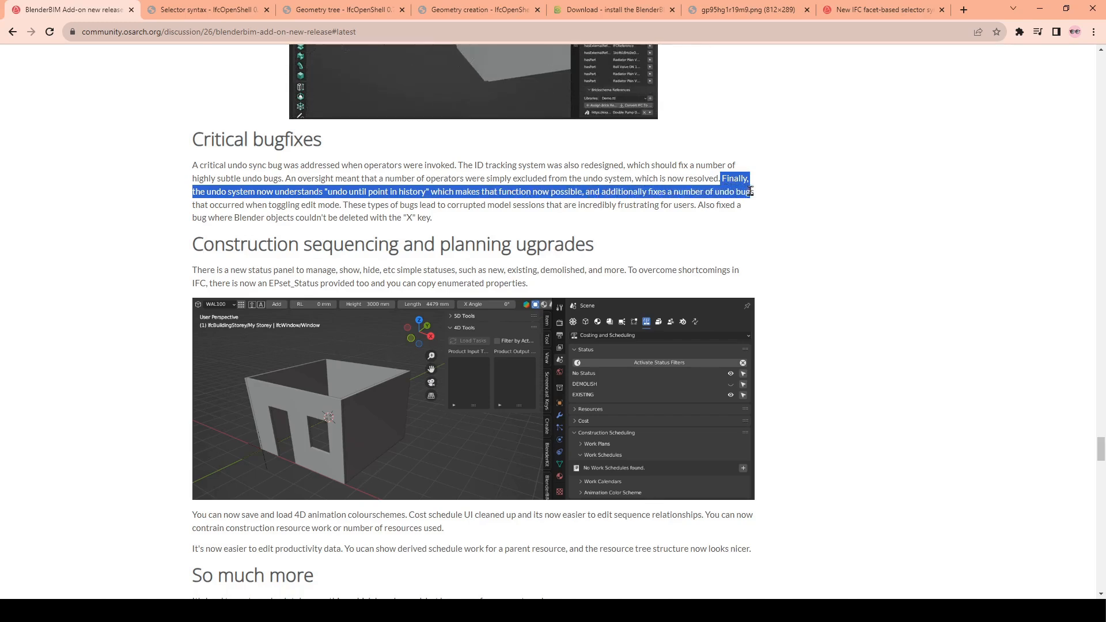
pyautogui.moveTo(231, 205); pyautogui.dragTo(678, 219)
pyautogui.click(382, 204)
pyautogui.click(434, 225)
pyautogui.moveTo(431, 219); pyautogui.dragTo(698, 205)
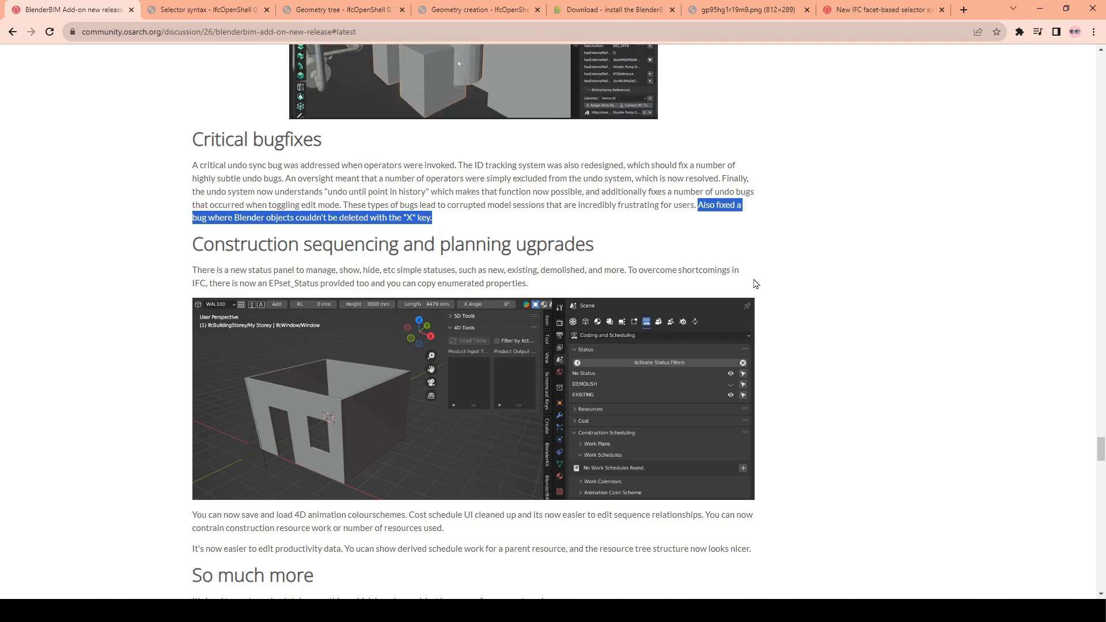
pyautogui.click(493, 203)
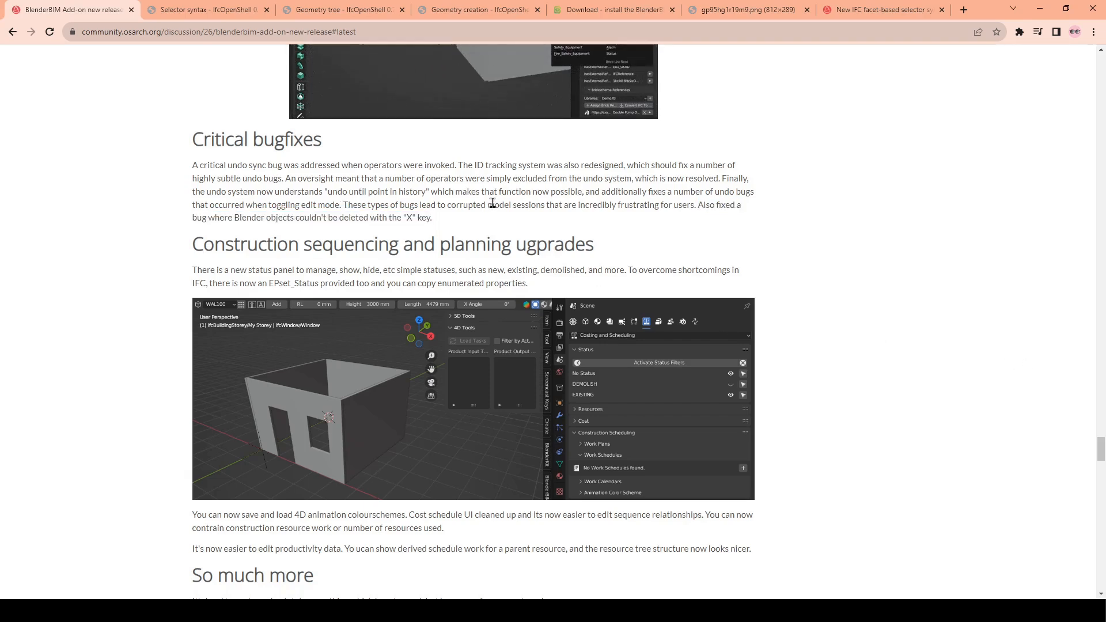
pyautogui.moveTo(490, 192); pyautogui.dragTo(461, 224)
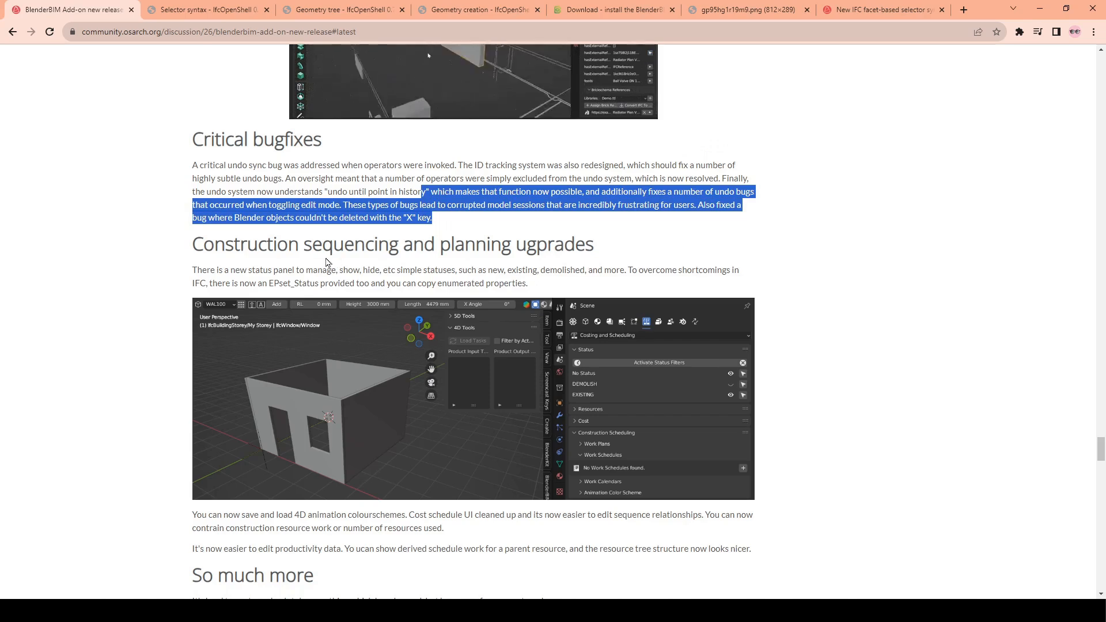
# Read the construction sequencing and planning paragraph on the new status panel, EPset_Status and copying enumerated properties.
pyautogui.moveTo(194, 244); pyautogui.dragTo(610, 244)
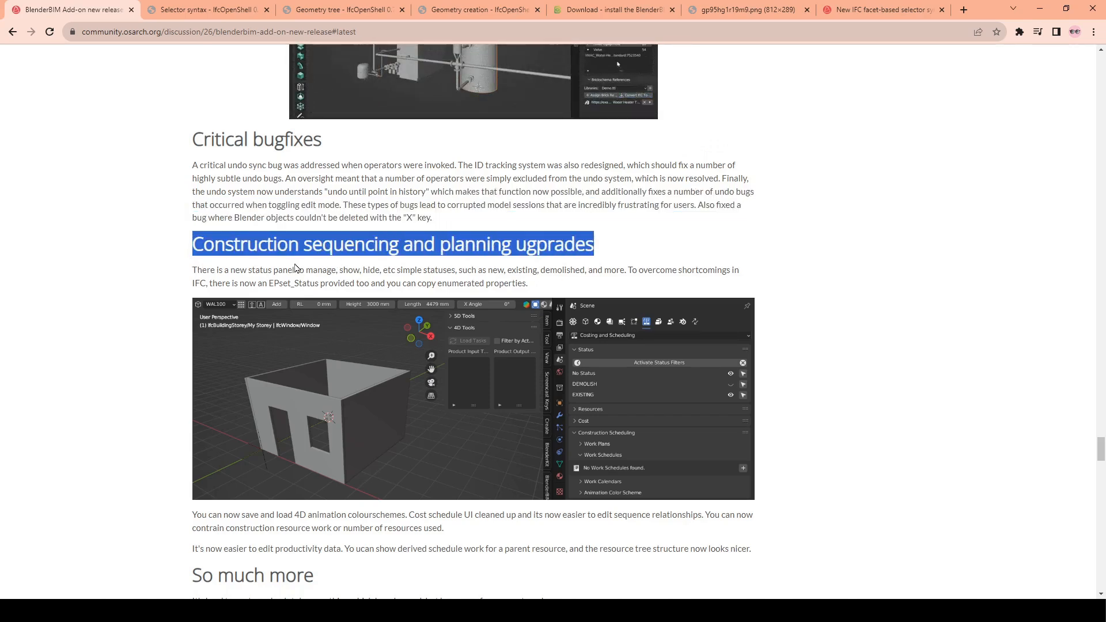
pyautogui.moveTo(347, 273); pyautogui.dragTo(533, 283)
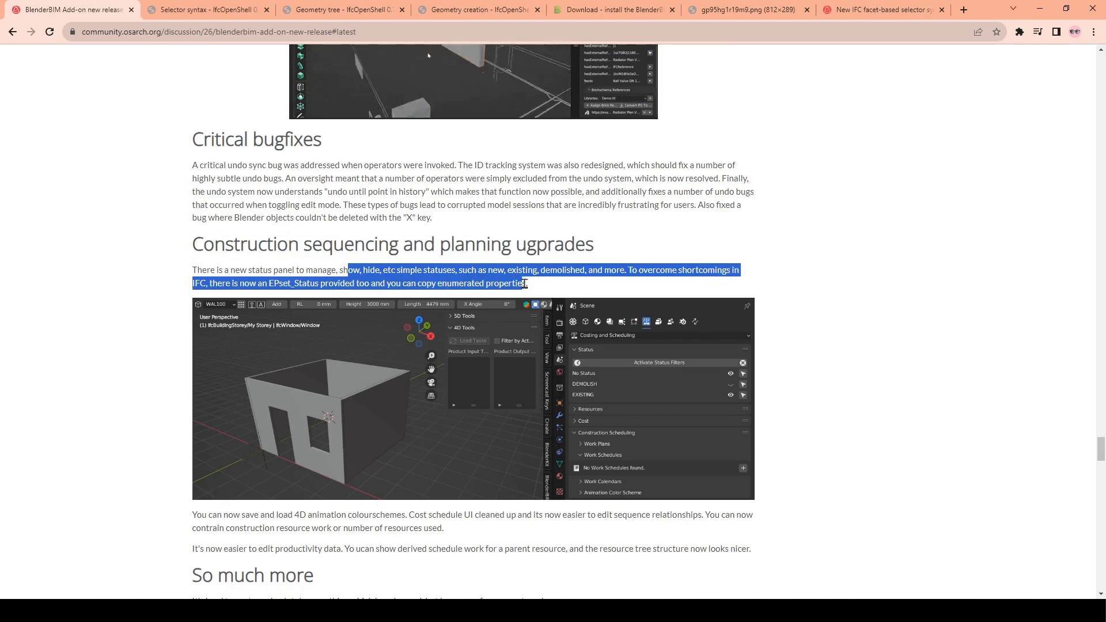
pyautogui.click(332, 279)
pyautogui.moveTo(324, 283); pyautogui.dragTo(540, 286)
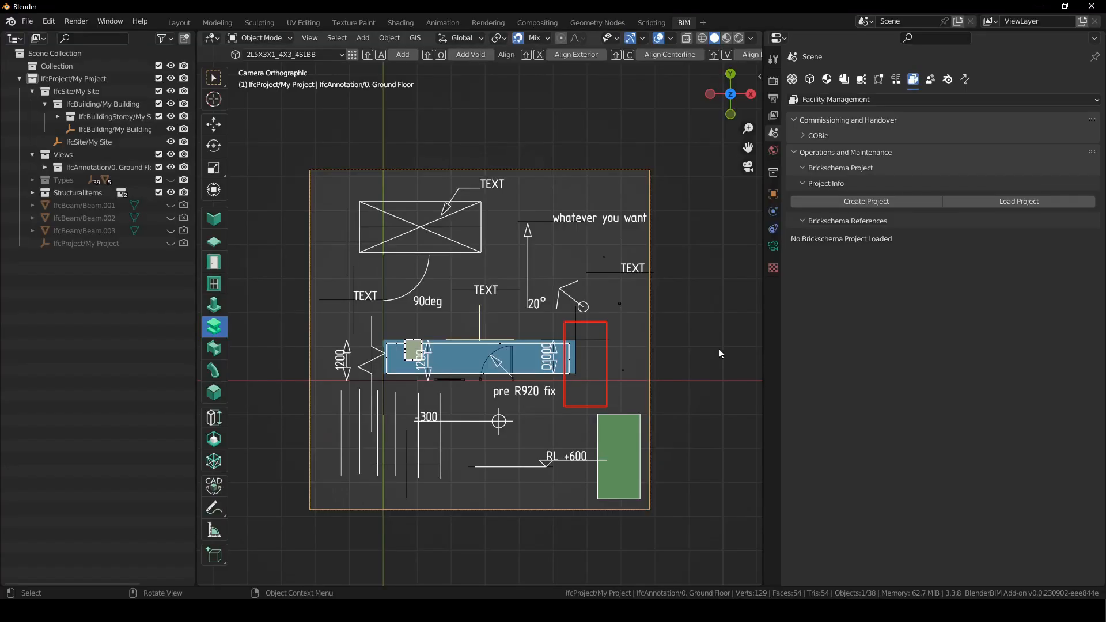
# Switch to Blender's Drawings and Documents section and bring the hidden model elements back into the 3D view.
pyautogui.click(719, 353)
pyautogui.moveTo(719, 353); pyautogui.dragTo(622, 397, button='middle')
pyautogui.scroll(-6, 622, 398)
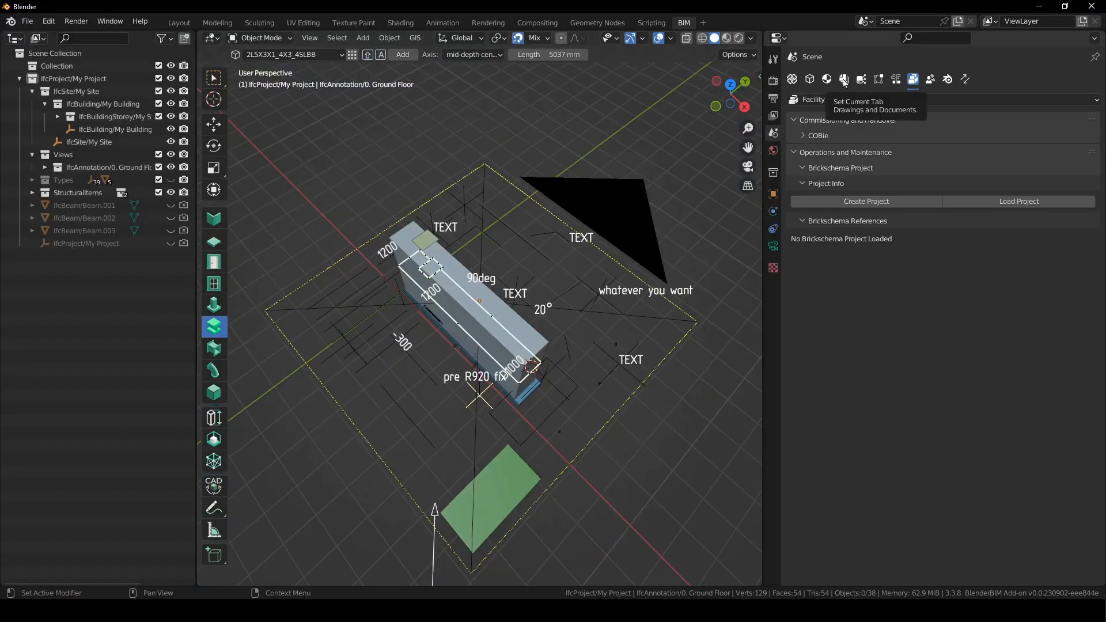
pyautogui.click(843, 80)
pyautogui.click(1069, 195)
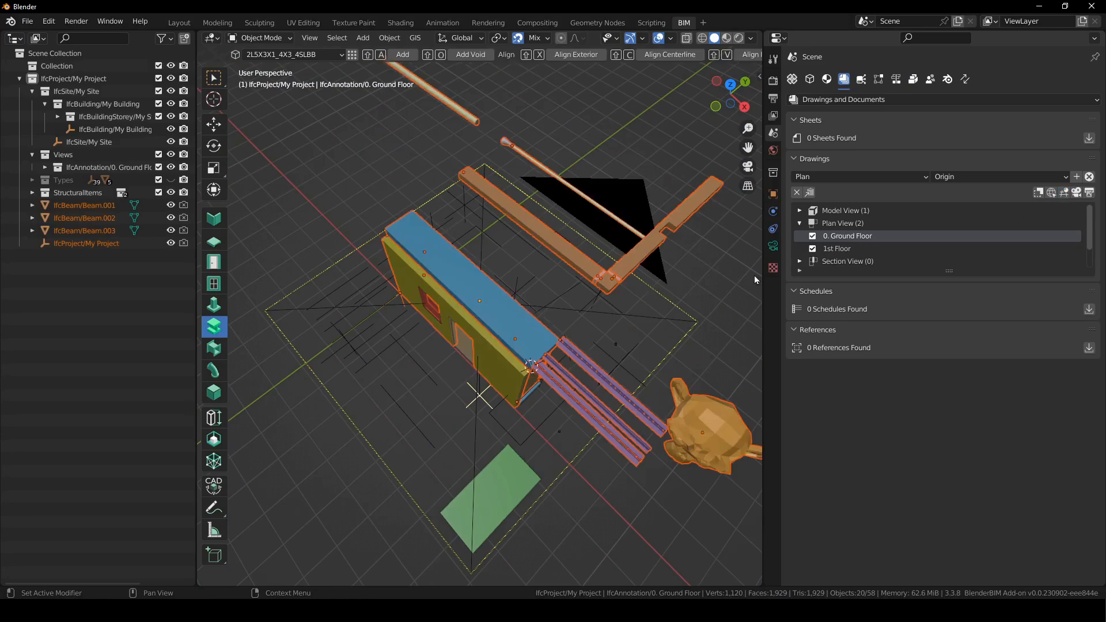
# Add the EPset_Status property set to the long wall with the window and door, and save its status as EXISTING.
pyautogui.click(709, 271)
pyautogui.moveTo(709, 270); pyautogui.dragTo(445, 259, button='middle')
pyautogui.click(502, 262)
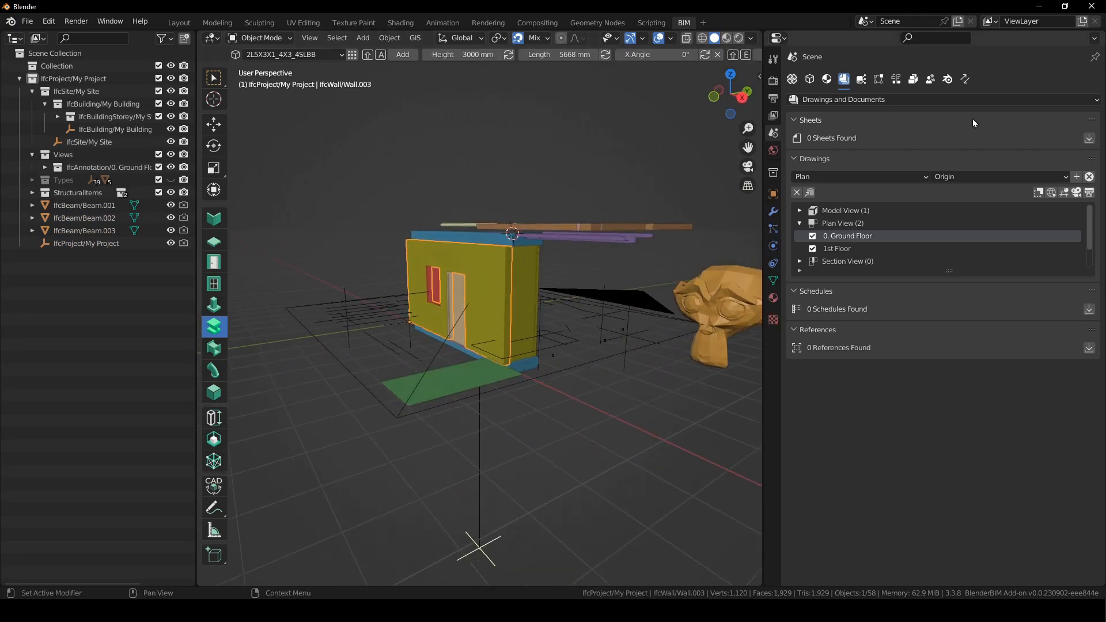
pyautogui.click(809, 80)
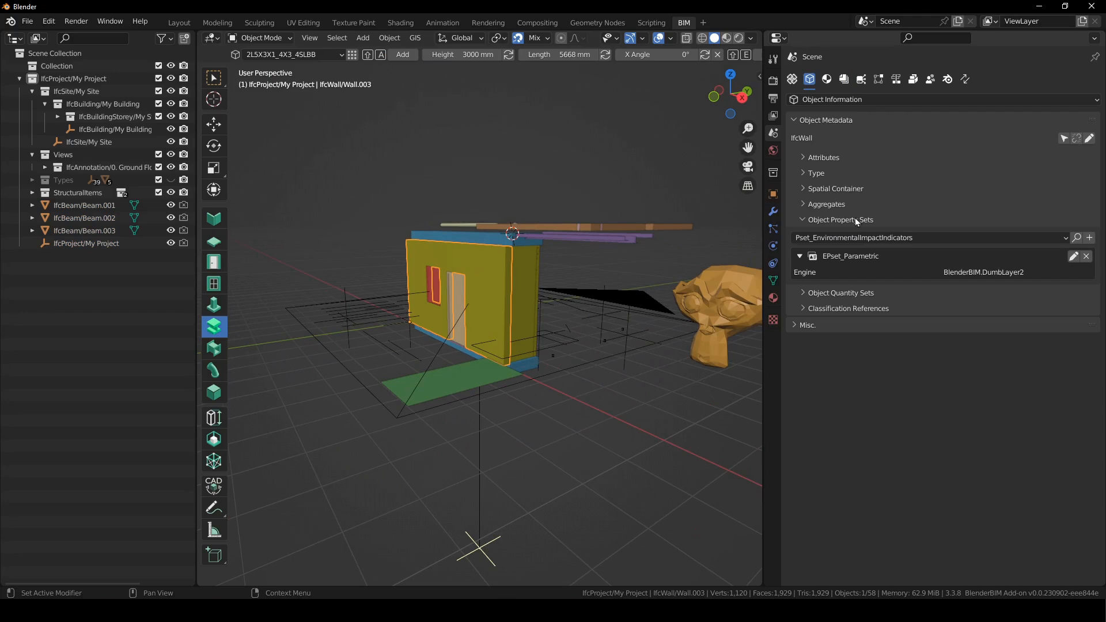
pyautogui.click(909, 237)
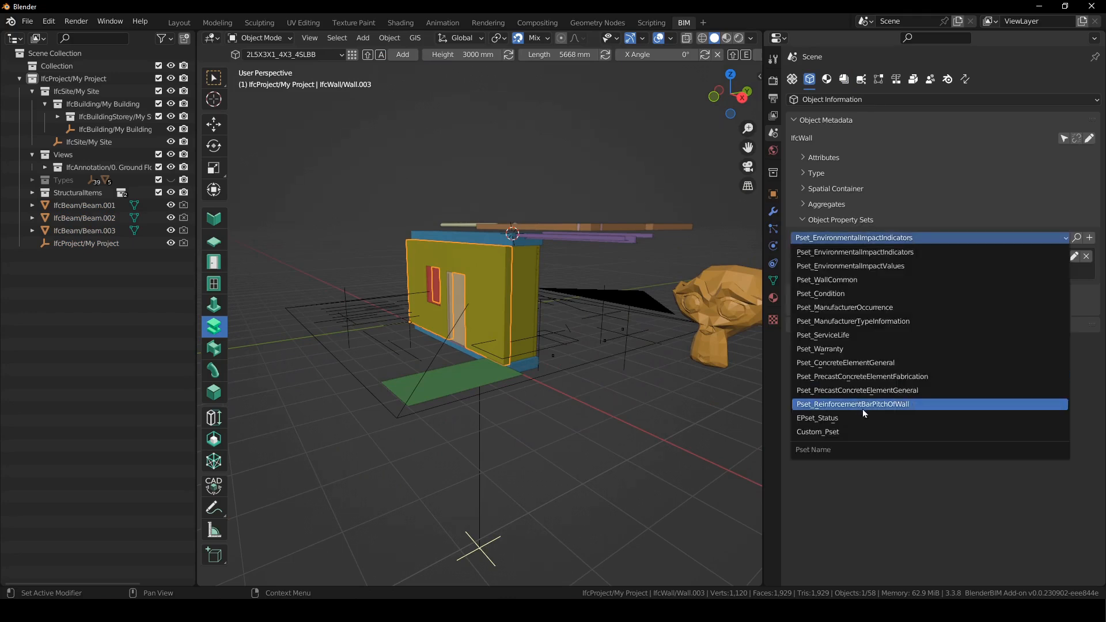
pyautogui.click(851, 419)
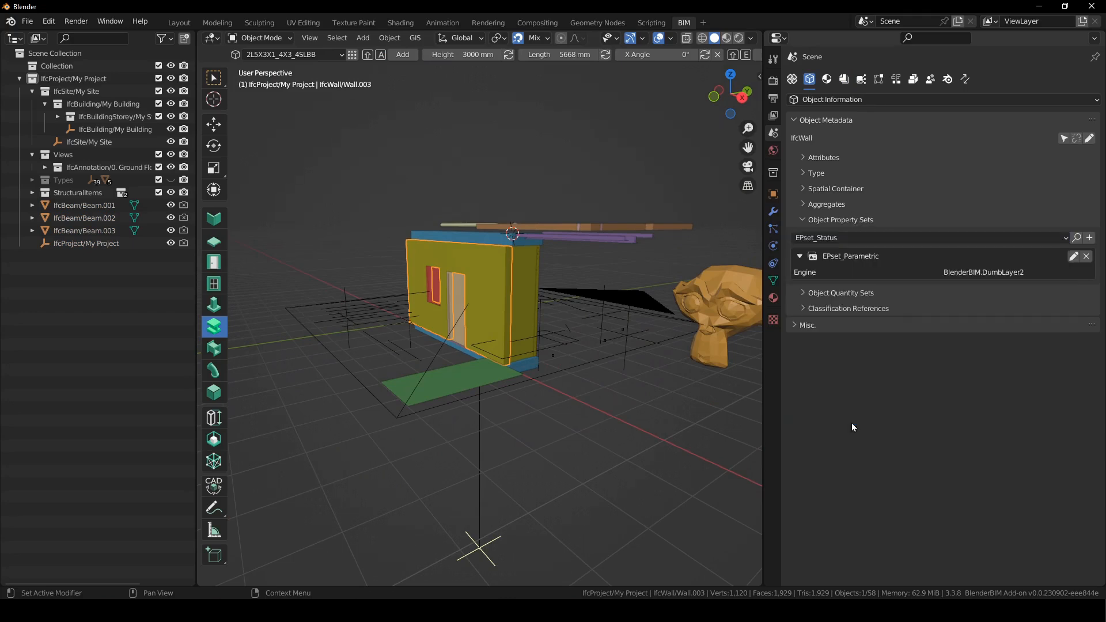
pyautogui.click(1089, 238)
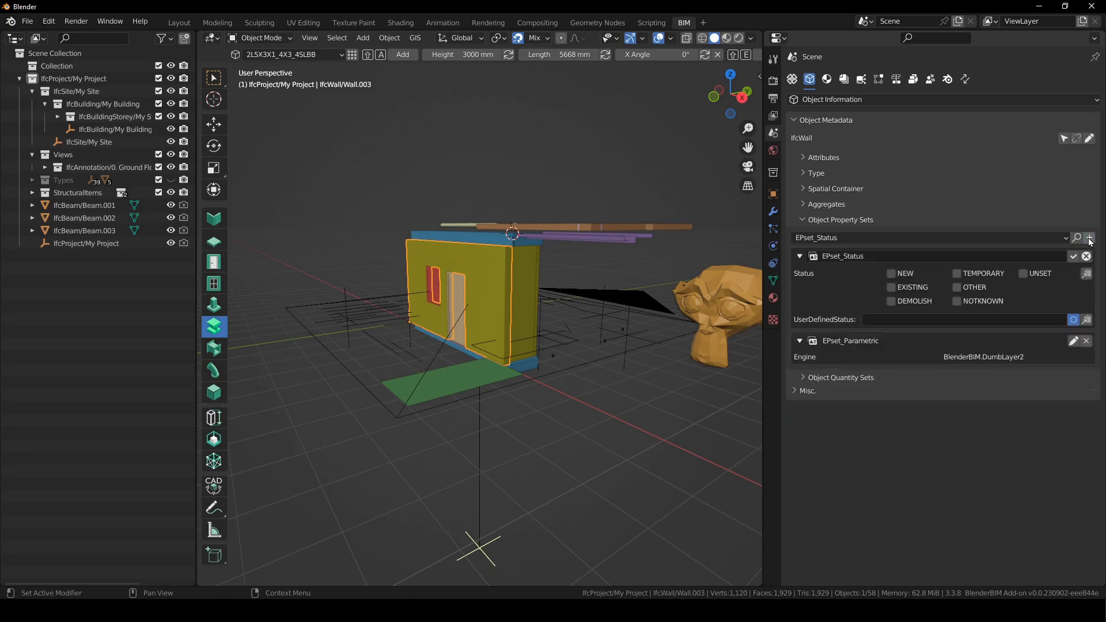
pyautogui.click(890, 287)
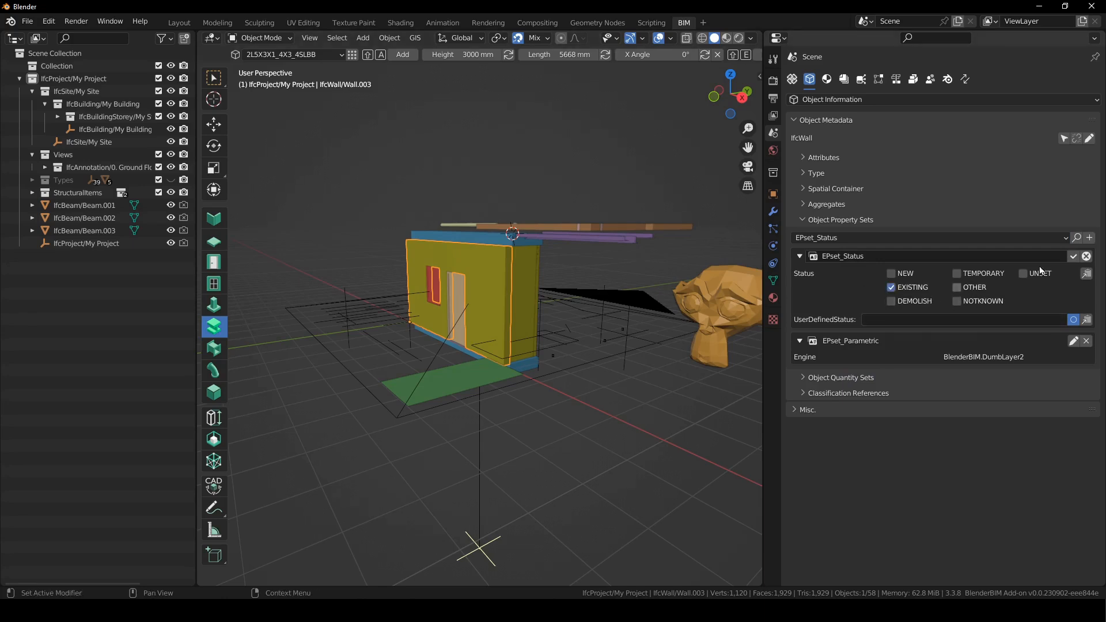
pyautogui.click(1074, 257)
# Add EPset_Status to the 1000 mm end wall and save its status as NEW.
pyautogui.moveTo(518, 305); pyautogui.dragTo(576, 323, button='middle')
pyautogui.click(518, 351)
pyautogui.click(921, 237)
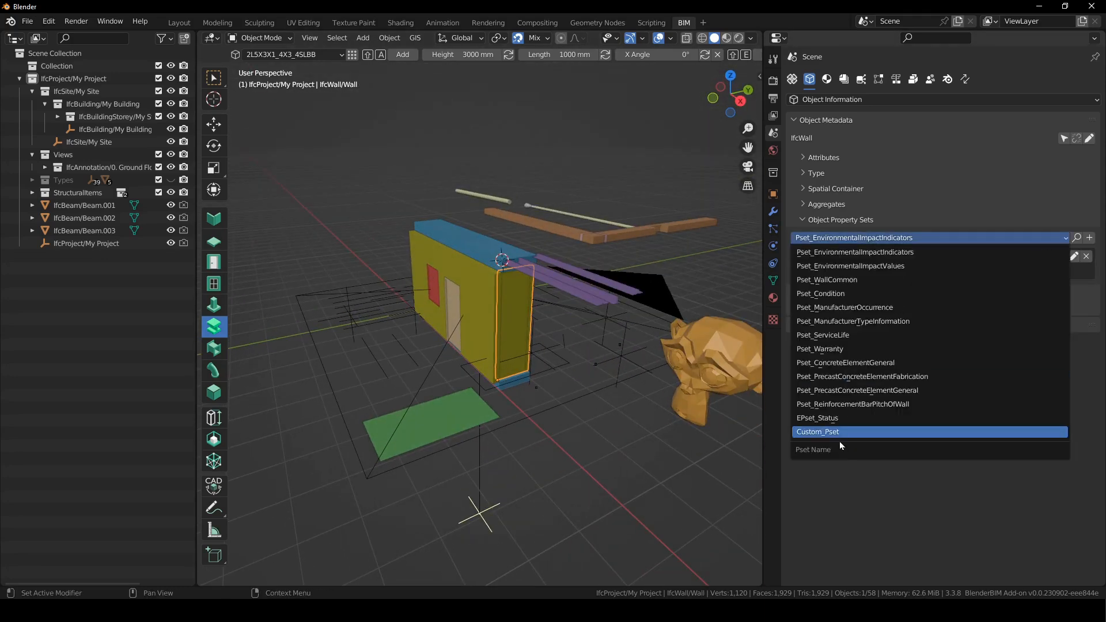
pyautogui.click(841, 418)
pyautogui.click(1089, 237)
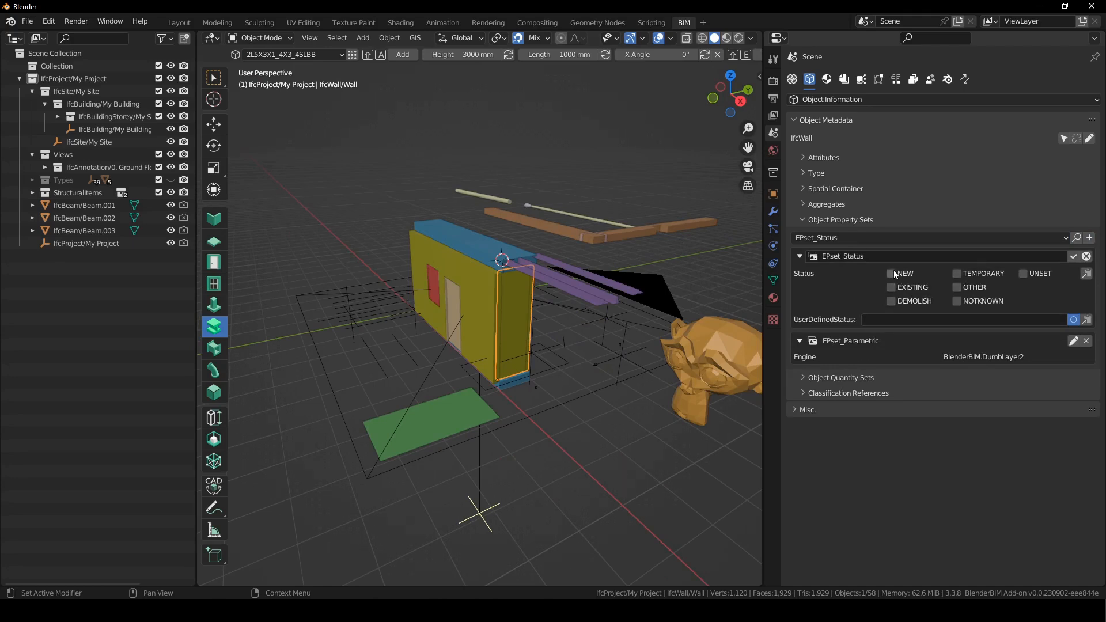
pyautogui.click(1073, 256)
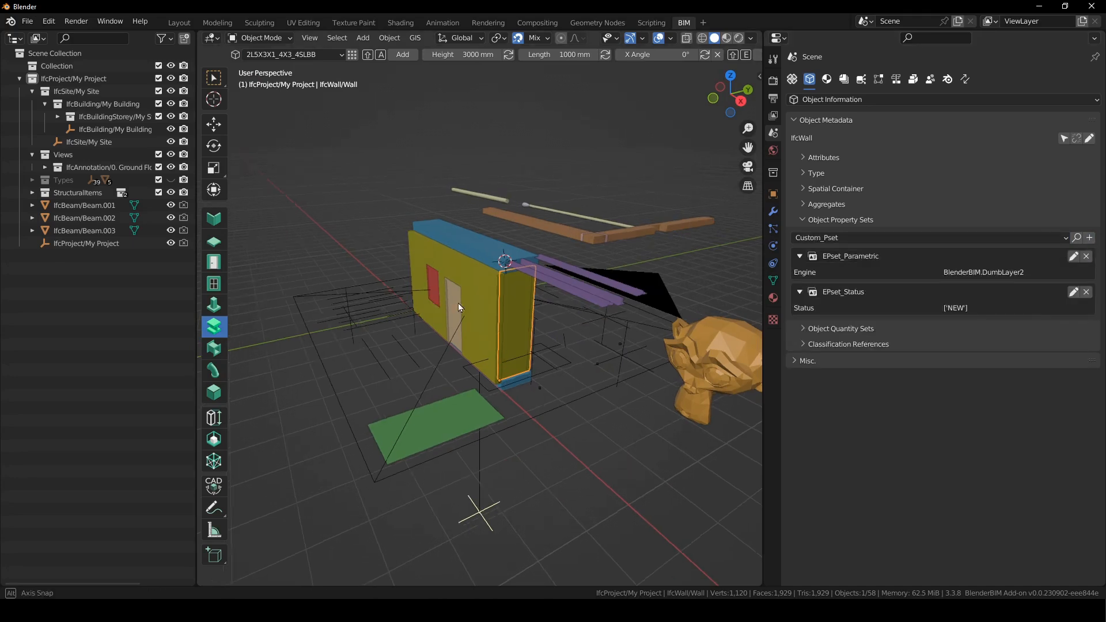
# Add EPset_Status to the 900 mm end wall and save its status as both EXISTING and DEMOLISH.
pyautogui.moveTo(435, 299); pyautogui.dragTo(675, 302, button='middle')
pyautogui.click(516, 318)
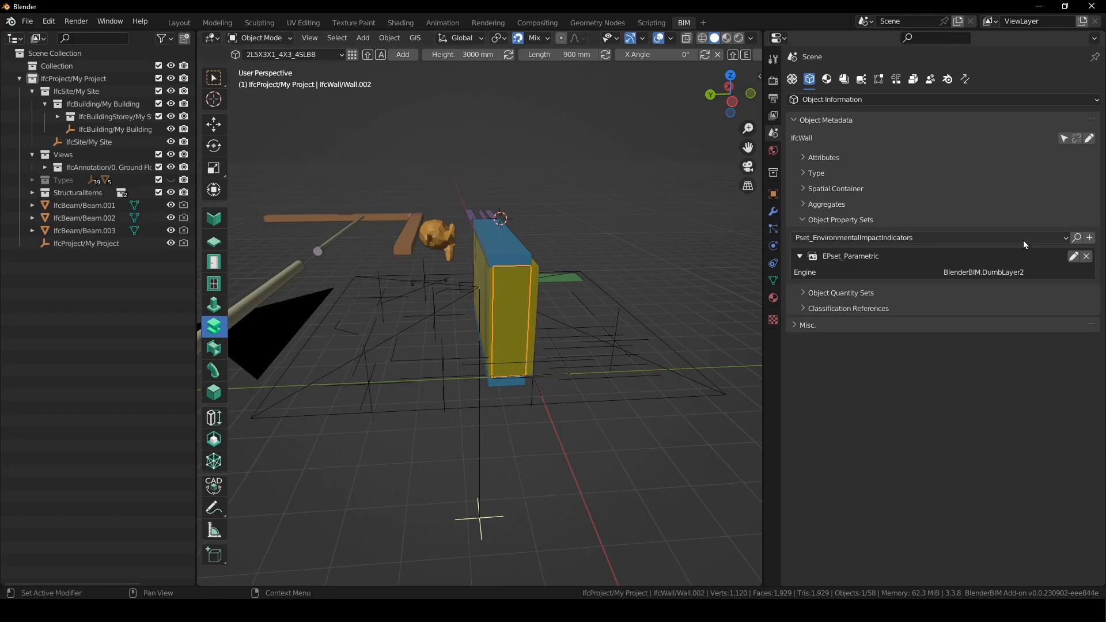
pyautogui.click(1023, 240)
pyautogui.click(893, 422)
pyautogui.click(1089, 238)
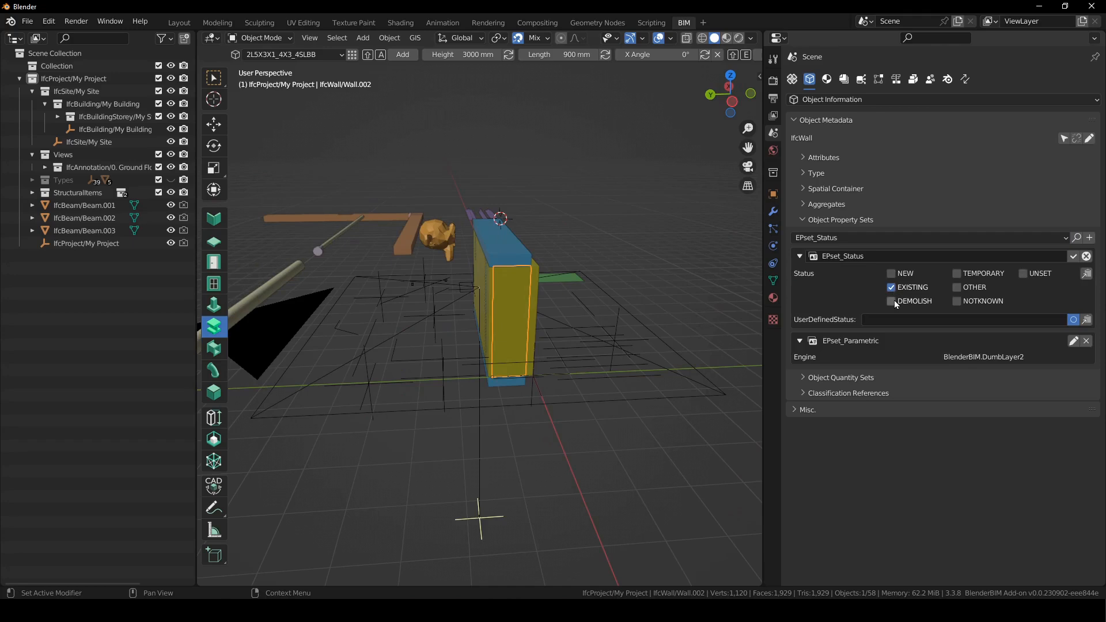
pyautogui.click(1073, 256)
# Add EPset_Status to the 5568 mm long wall and save its status as both EXISTING and DEMOLISH.
pyautogui.moveTo(553, 300); pyautogui.dragTo(600, 316, button='middle')
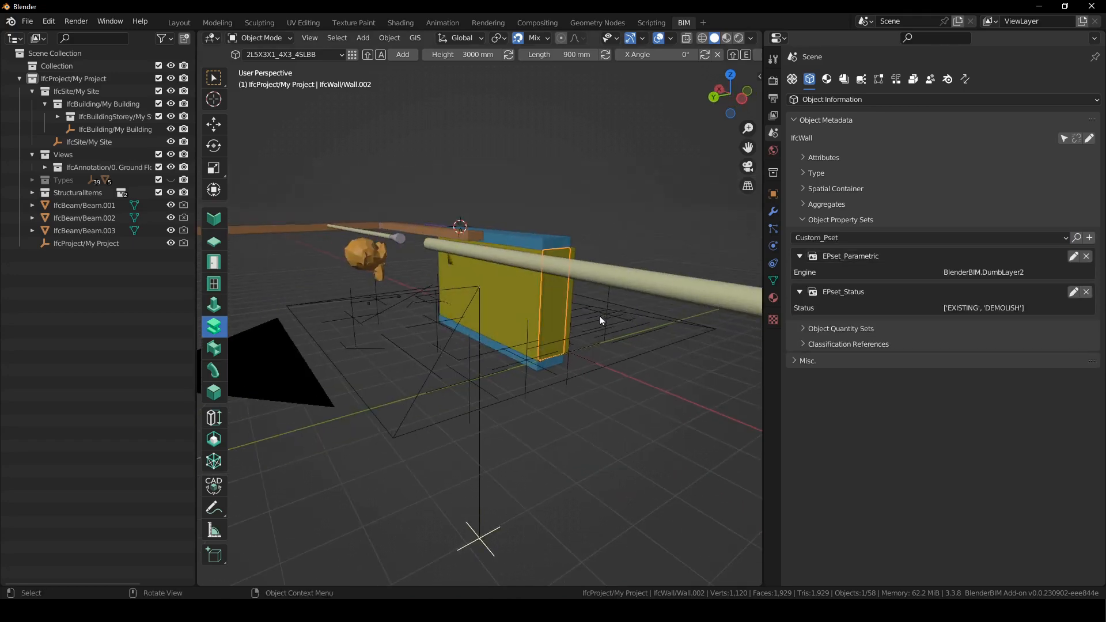
pyautogui.click(497, 282)
pyautogui.moveTo(707, 306); pyautogui.dragTo(957, 253, button='middle')
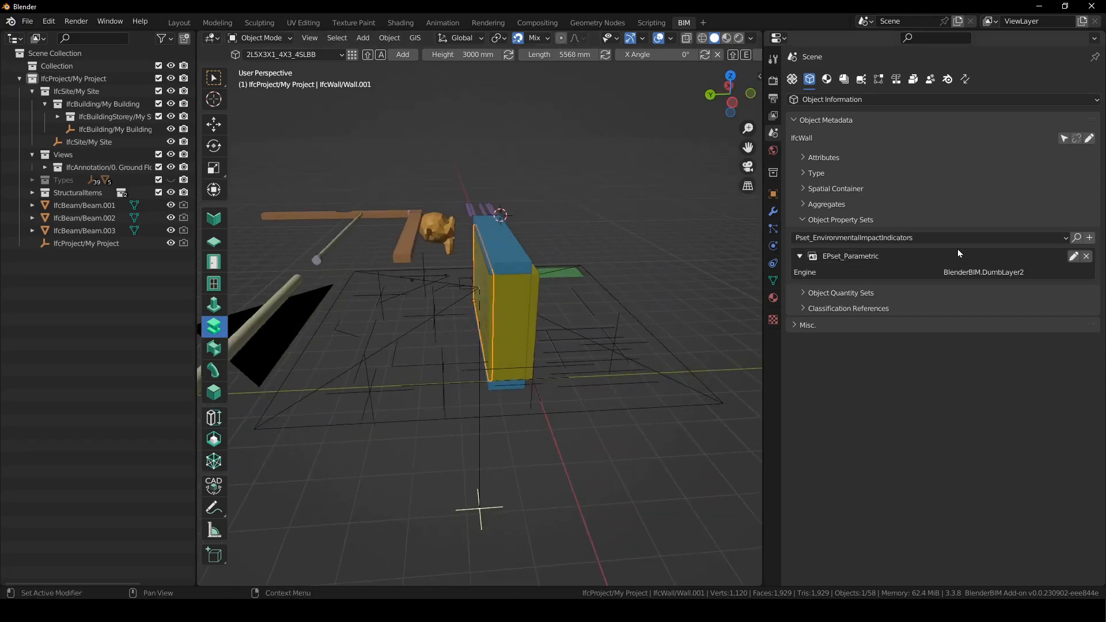
pyautogui.click(1039, 240)
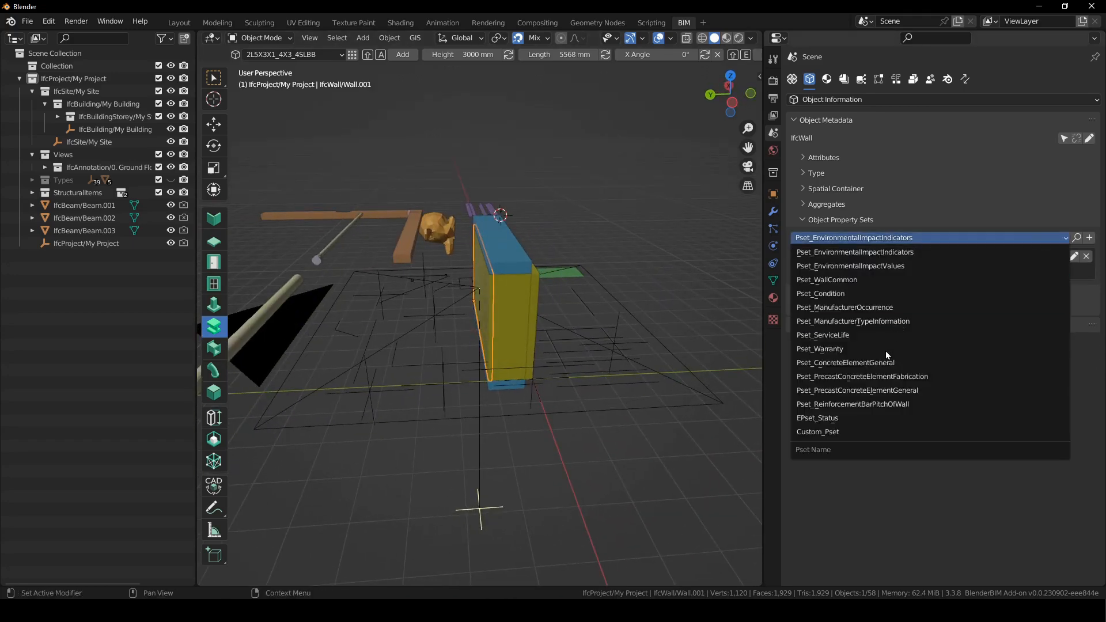
pyautogui.click(865, 419)
pyautogui.click(1090, 238)
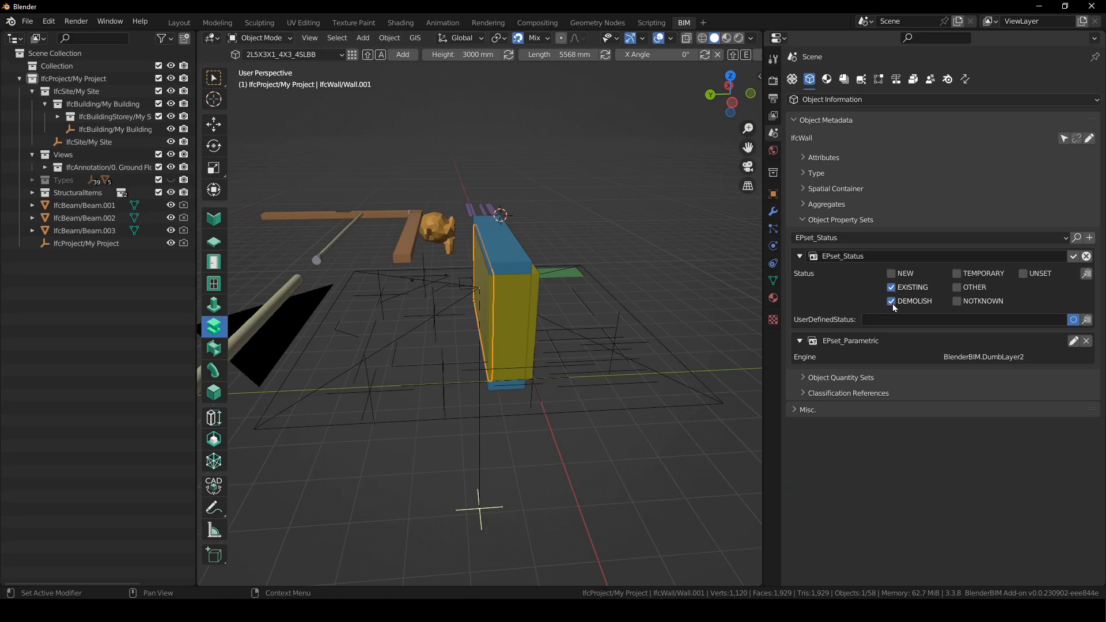
pyautogui.click(1073, 256)
# Enable the status filters under Costing and Scheduling, collapsing the Resources, Cost and Construction Scheduling sections.
pyautogui.moveTo(752, 318); pyautogui.dragTo(645, 248, button='middle')
pyautogui.click(895, 79)
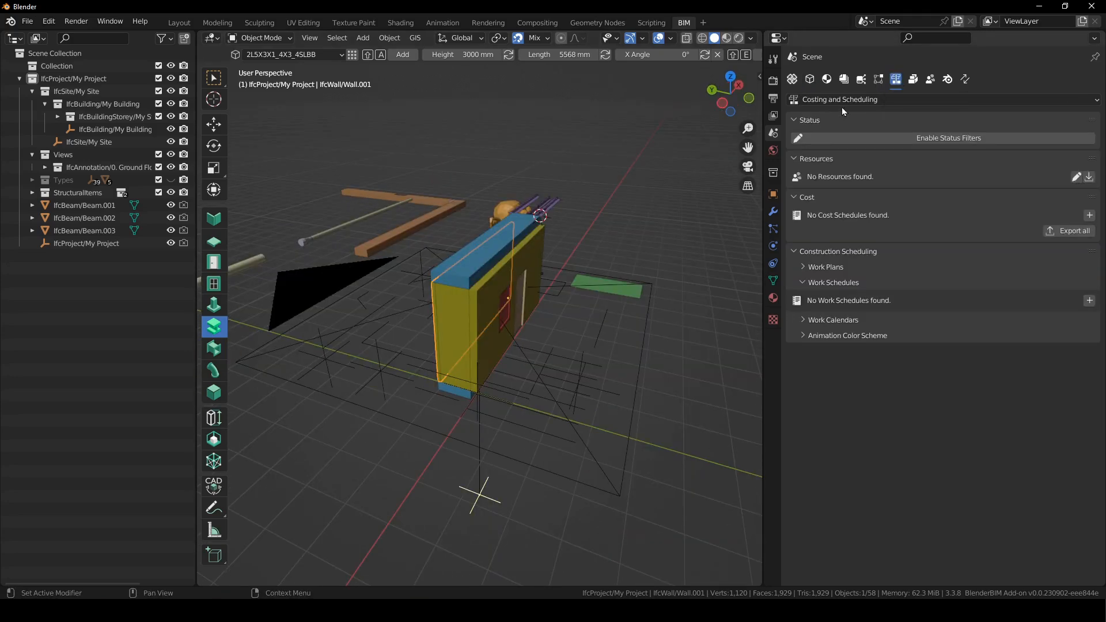
pyautogui.moveTo(846, 161); pyautogui.dragTo(845, 277)
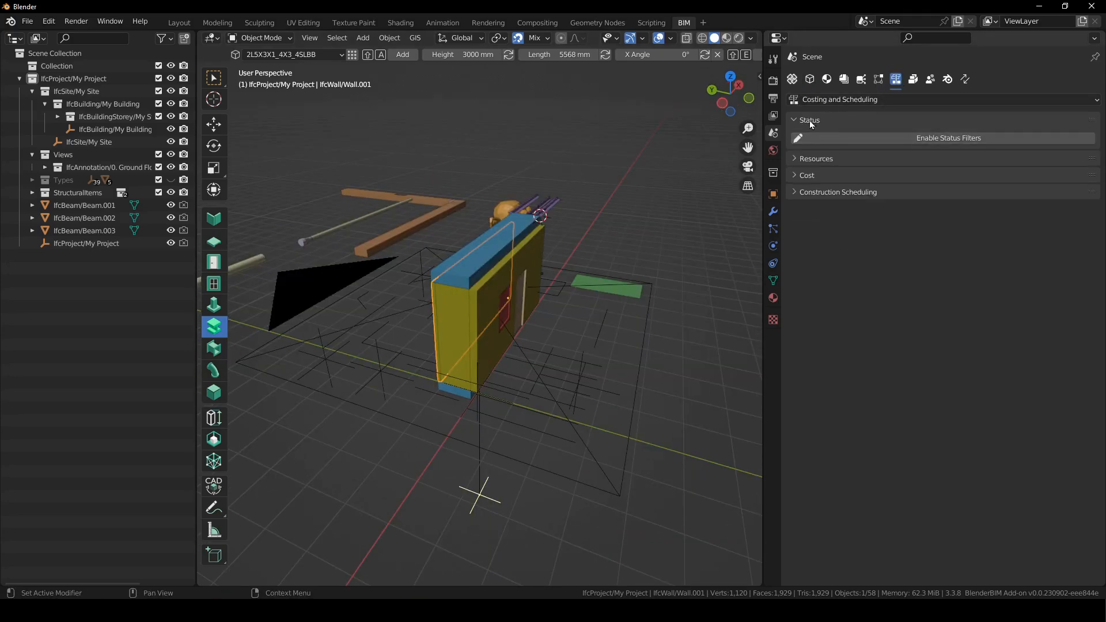
pyautogui.click(956, 139)
pyautogui.moveTo(634, 231); pyautogui.dragTo(501, 239, button='middle')
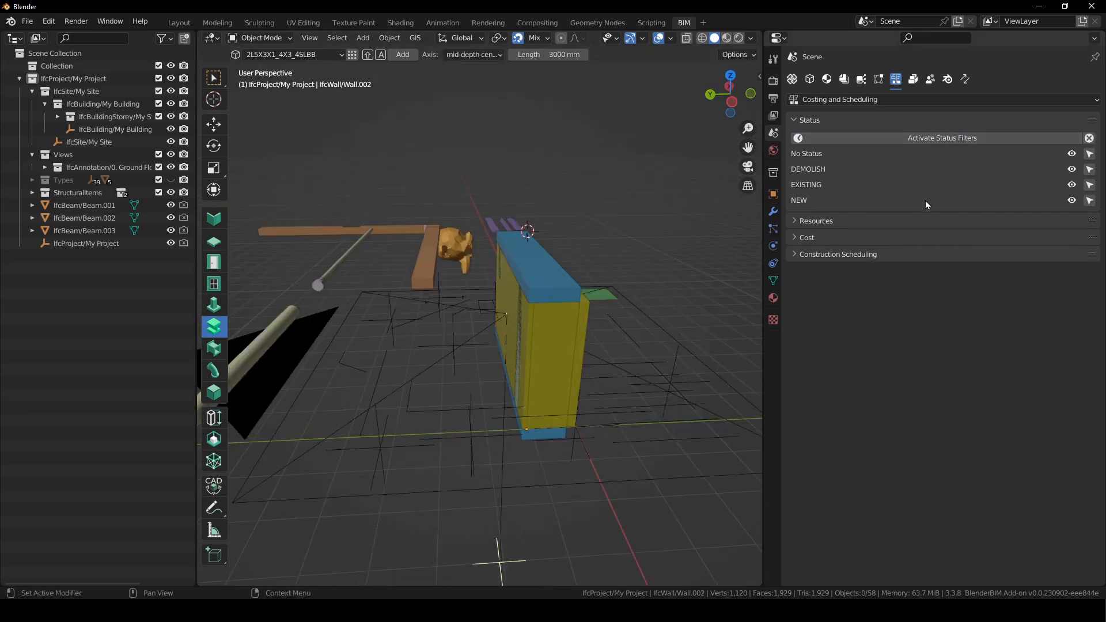
# Select the model elements by status, one after another for DEMOLISH, EXISTING and NEW.
pyautogui.click(1090, 169)
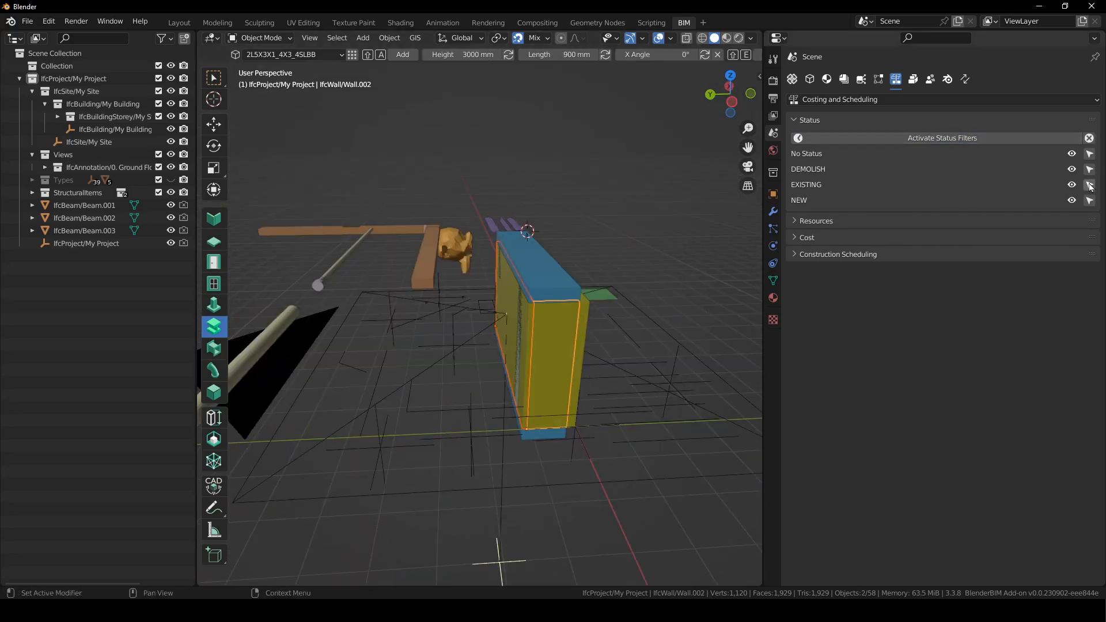
pyautogui.click(1090, 185)
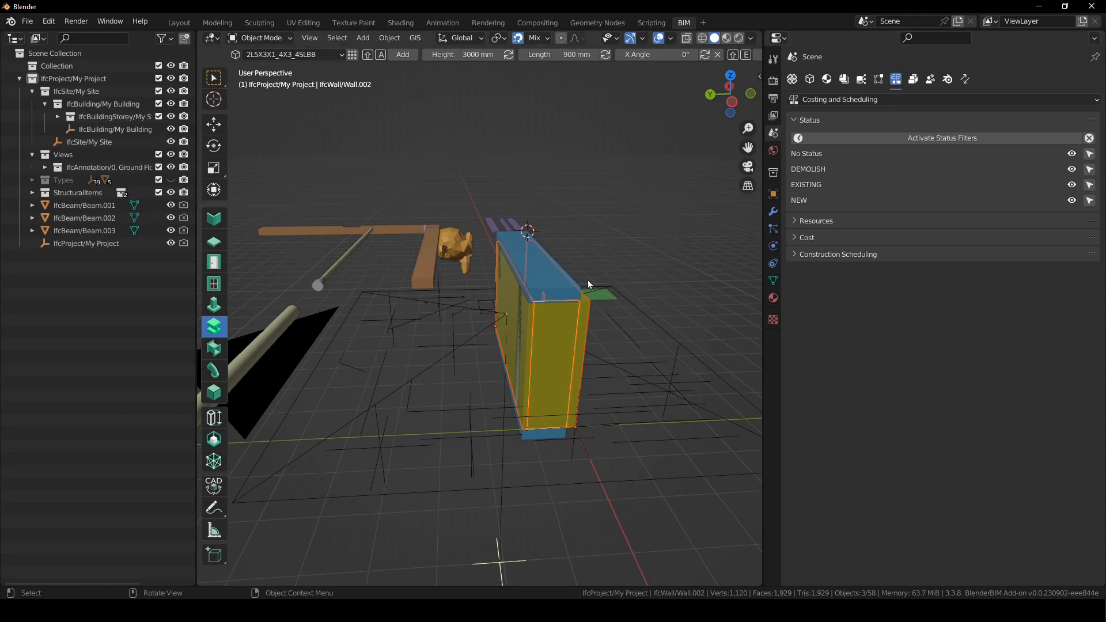
pyautogui.moveTo(606, 279); pyautogui.dragTo(665, 207, button='middle')
pyautogui.click(664, 206)
pyautogui.click(1091, 188)
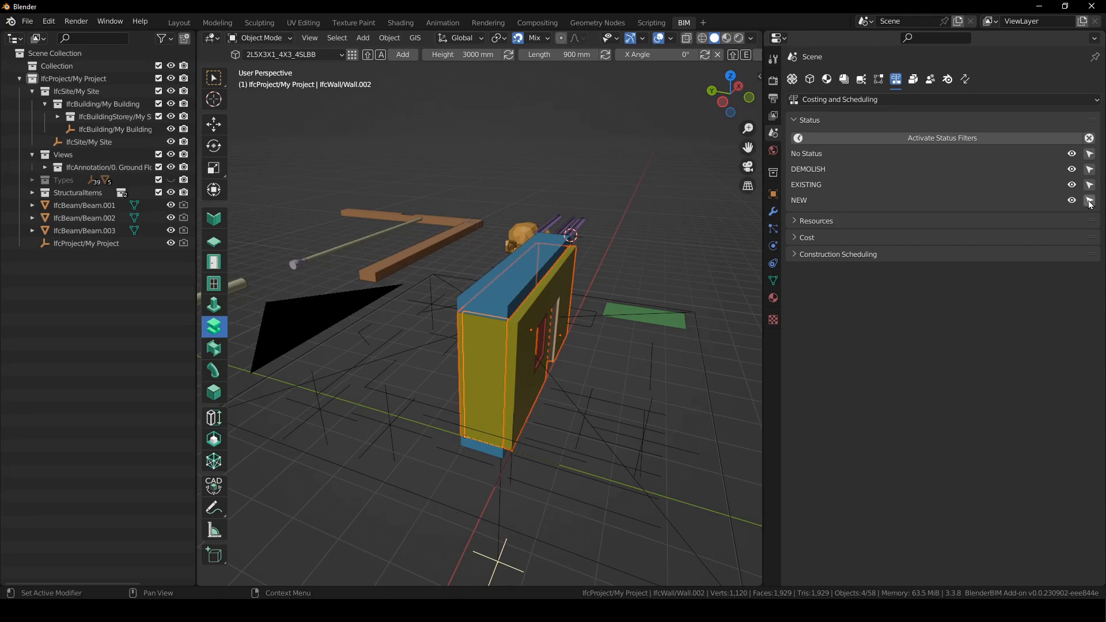
pyautogui.click(1090, 201)
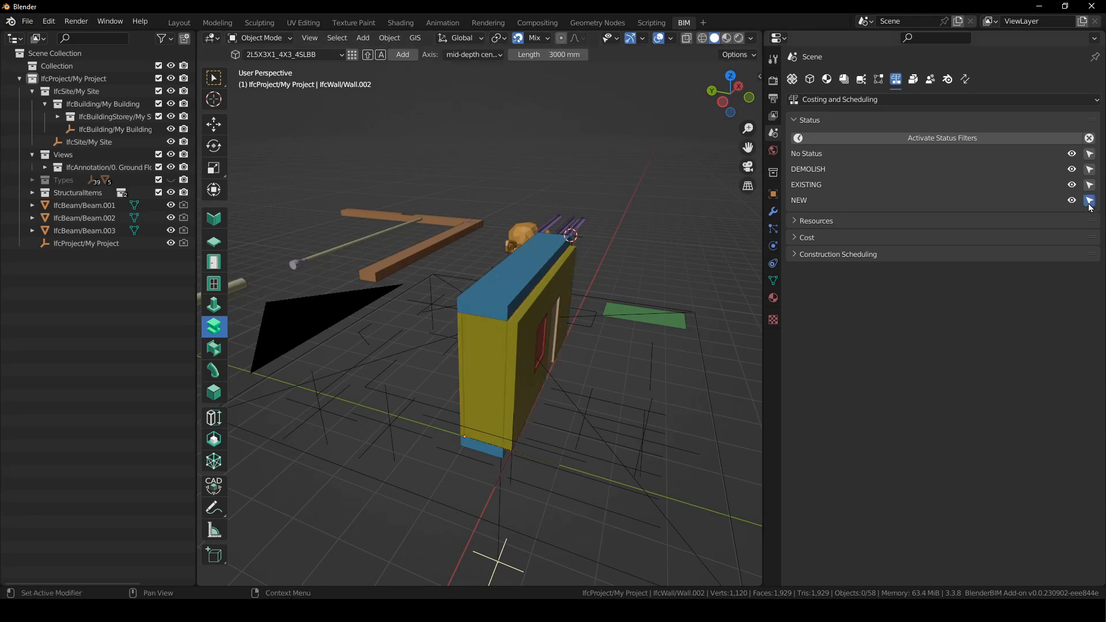
pyautogui.moveTo(547, 271); pyautogui.dragTo(455, 292, button='middle')
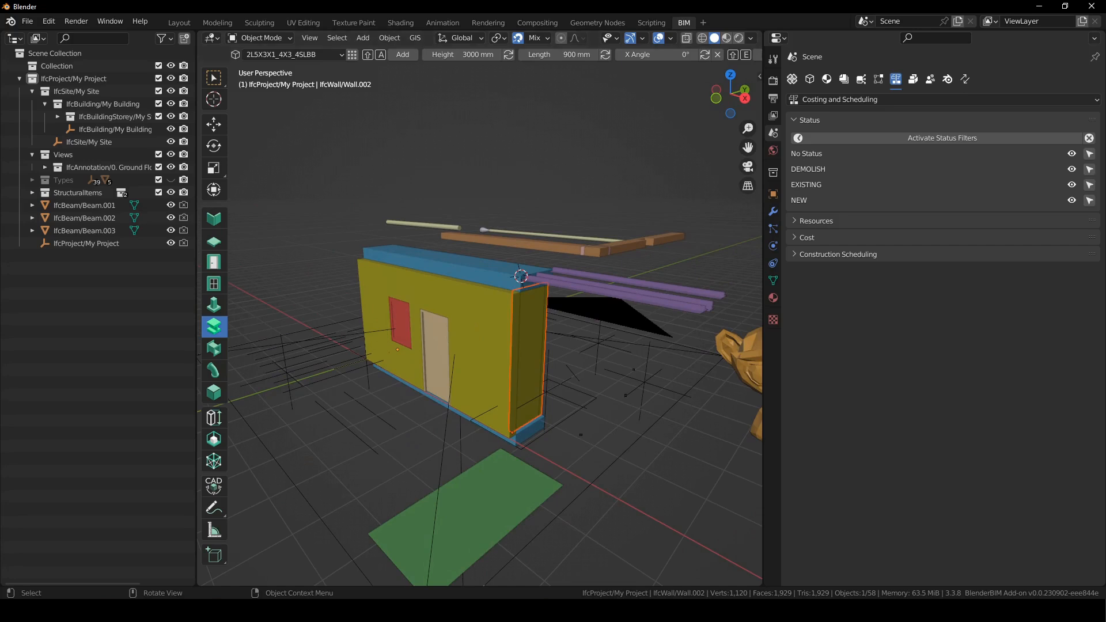
# Switch to the release notes in the browser and read the paragraphs on 4D animation colourschemes, cost schedules, resource constraints and productivity data.
pyautogui.hotkey('alt', 'Tab')
pyautogui.scroll(-1, 307, 442)
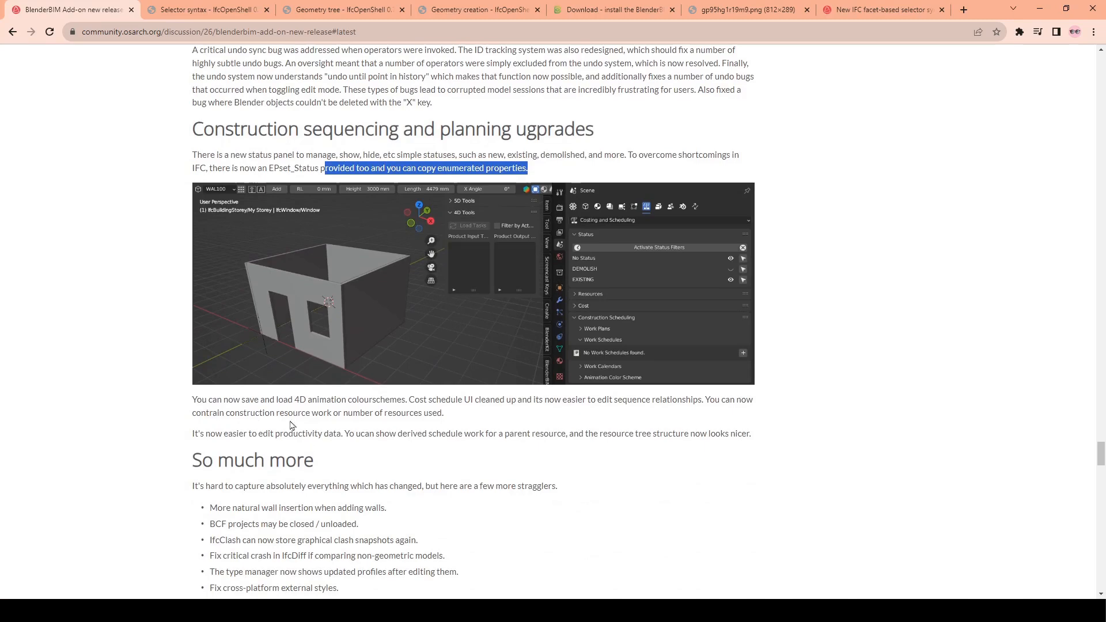
pyautogui.moveTo(259, 399); pyautogui.dragTo(644, 412)
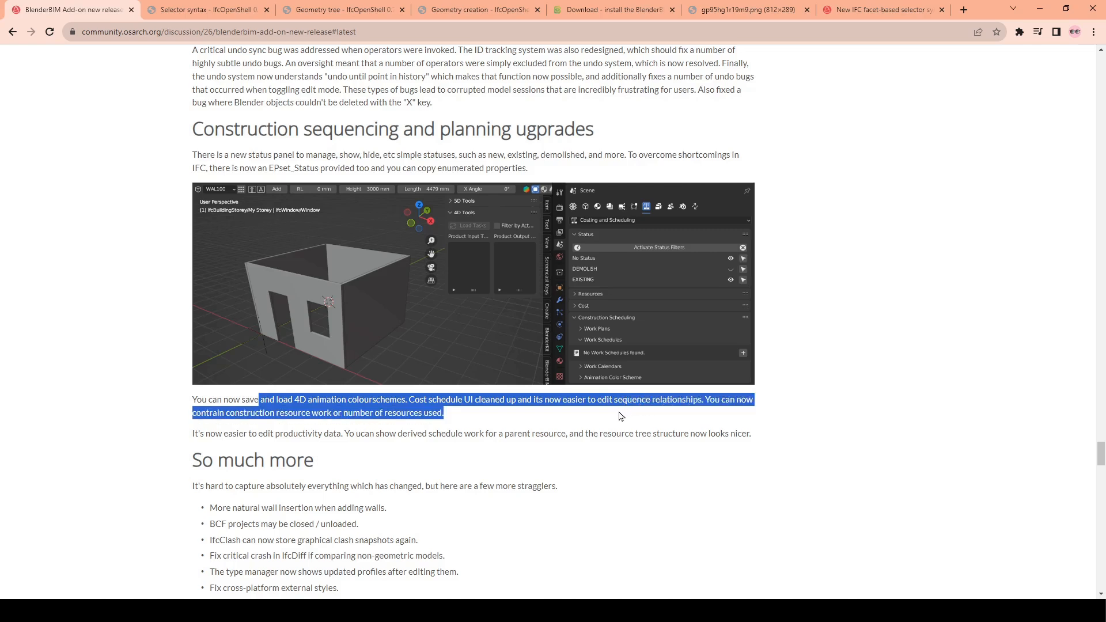
pyautogui.moveTo(568, 418); pyautogui.dragTo(759, 440)
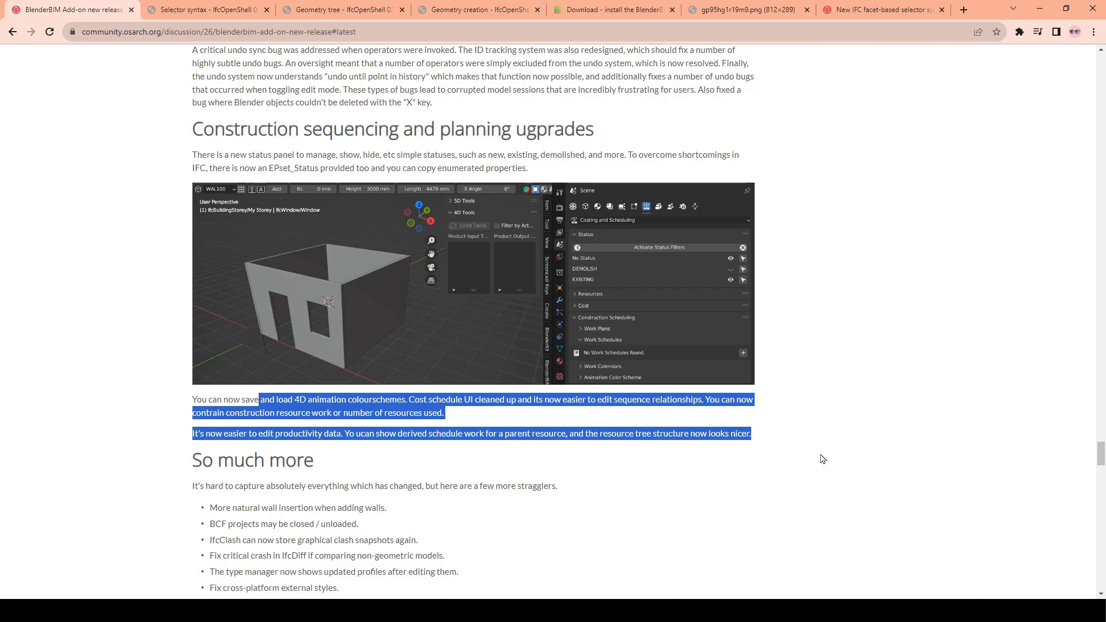
# Read the first entries of the So much more list, from natural wall insertion to the cross-platform external styles fix.
pyautogui.scroll(-6, 798, 475)
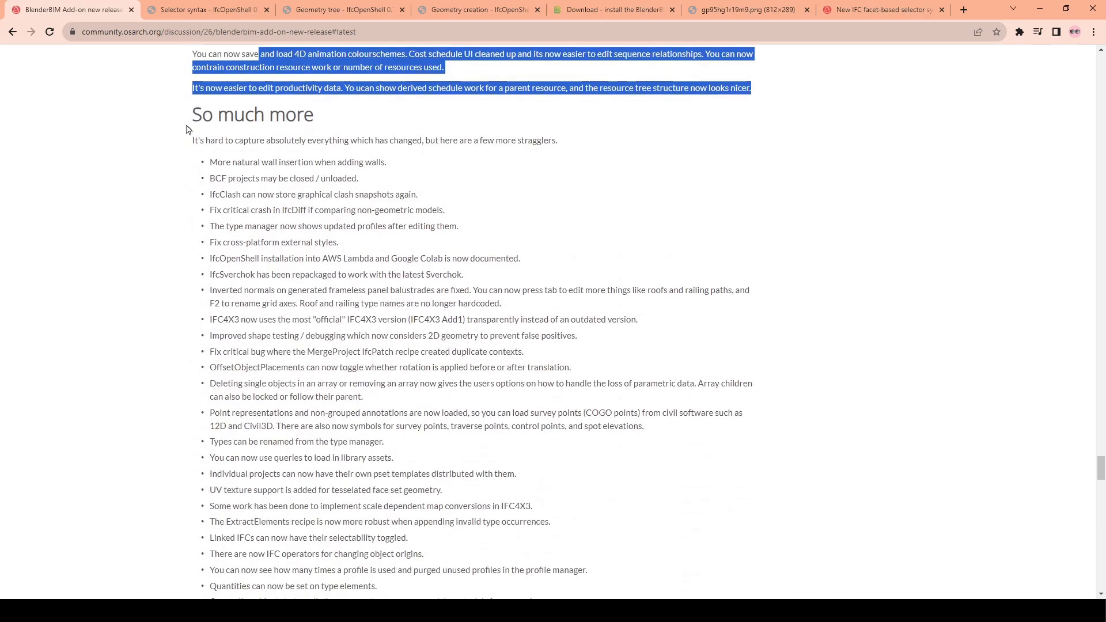
pyautogui.tripleClick(186, 114)
pyautogui.moveTo(190, 147); pyautogui.dragTo(564, 149)
pyautogui.moveTo(209, 164); pyautogui.dragTo(401, 180)
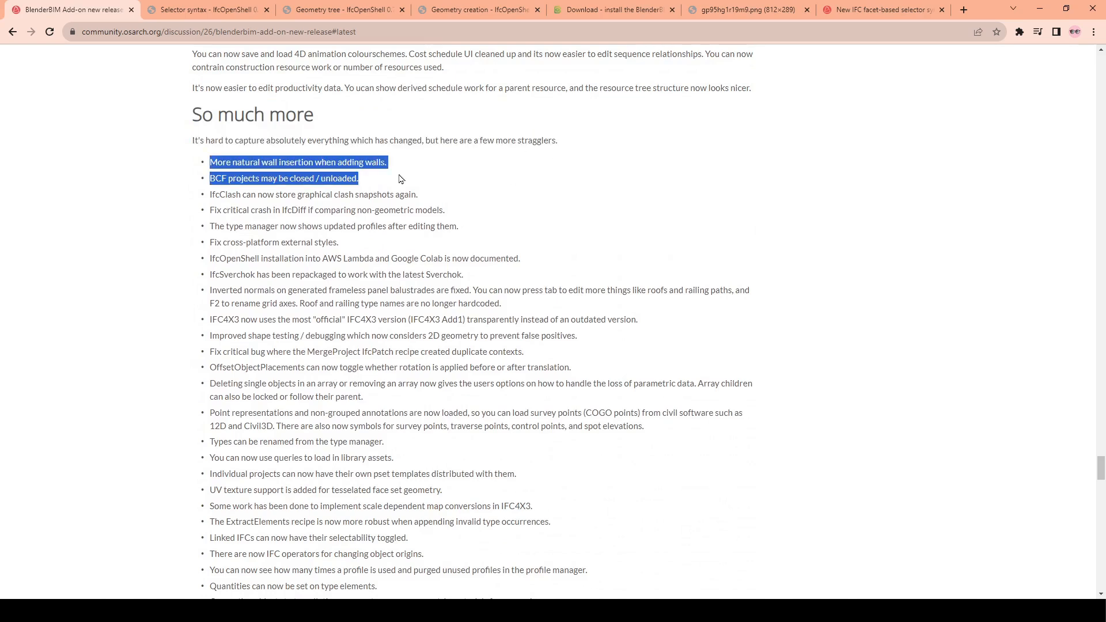
pyautogui.click(345, 190)
pyautogui.moveTo(211, 178); pyautogui.dragTo(369, 181)
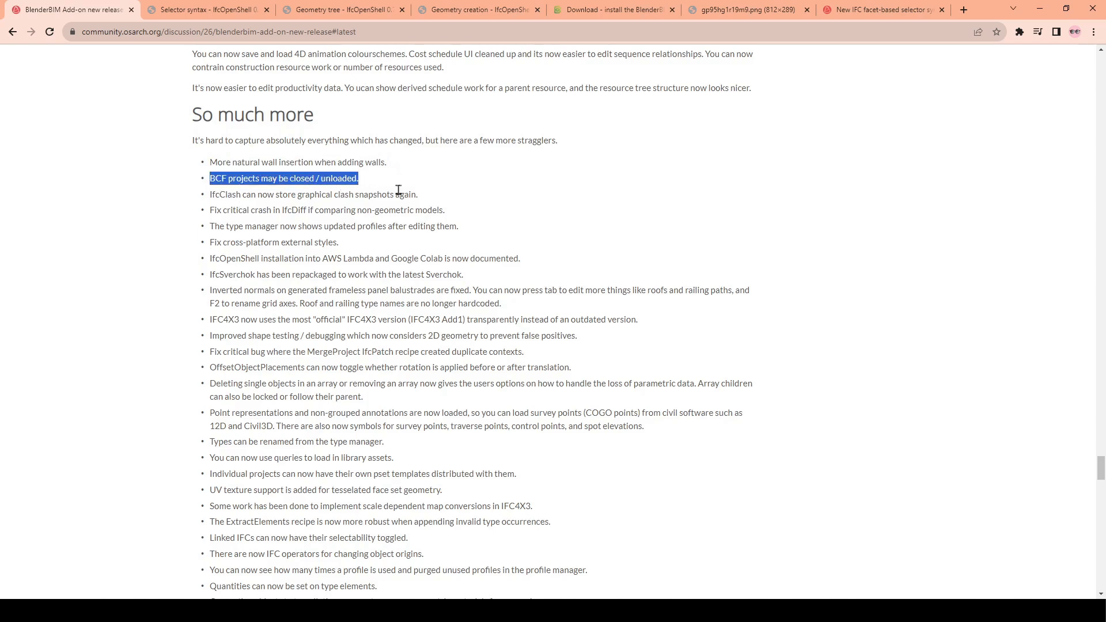
pyautogui.moveTo(420, 199); pyautogui.dragTo(208, 197)
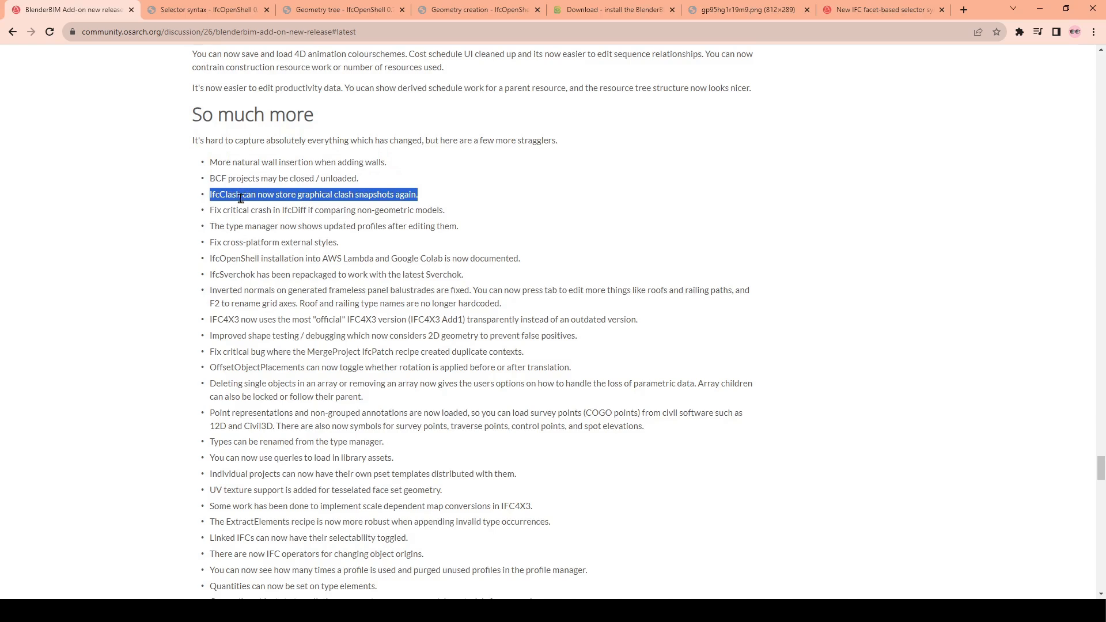
pyautogui.moveTo(448, 215); pyautogui.dragTo(247, 209)
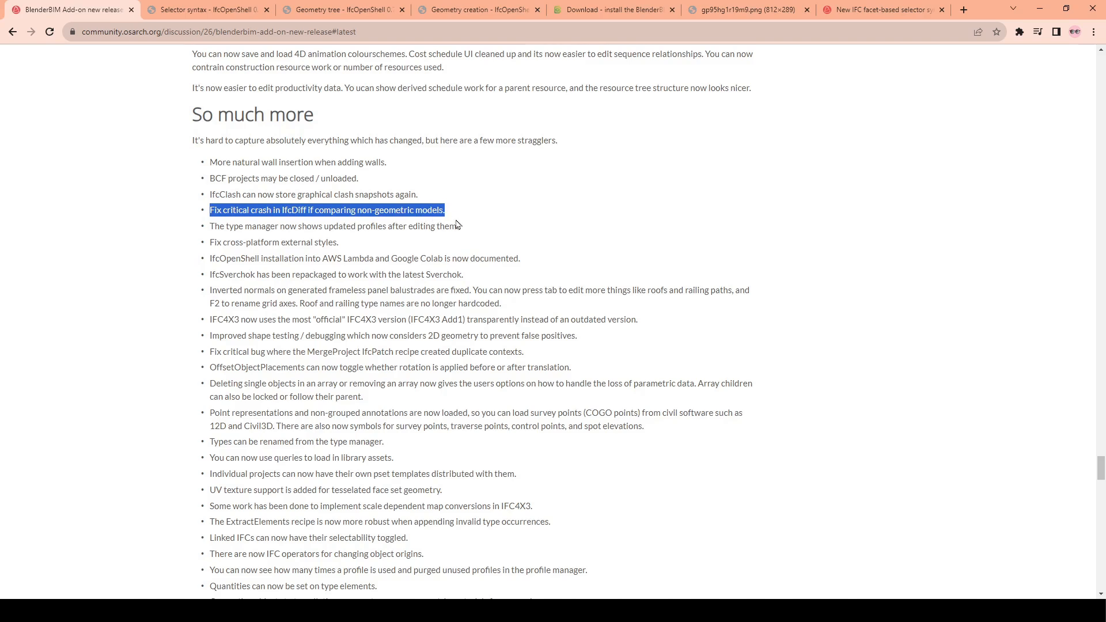
pyautogui.moveTo(464, 230); pyautogui.dragTo(216, 232)
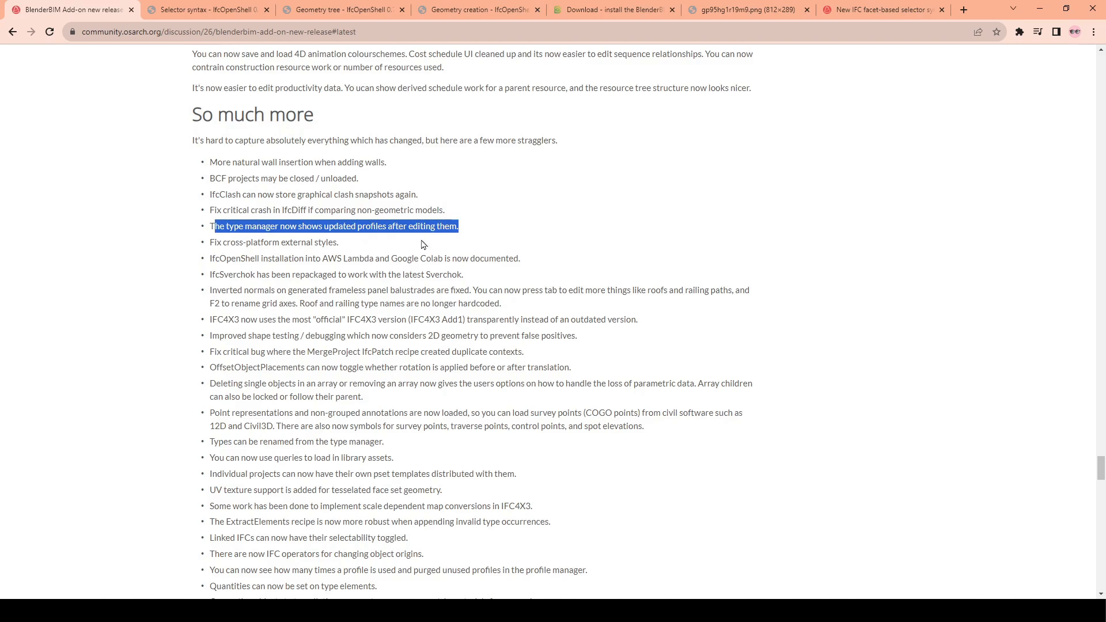
pyautogui.moveTo(209, 244); pyautogui.dragTo(339, 245)
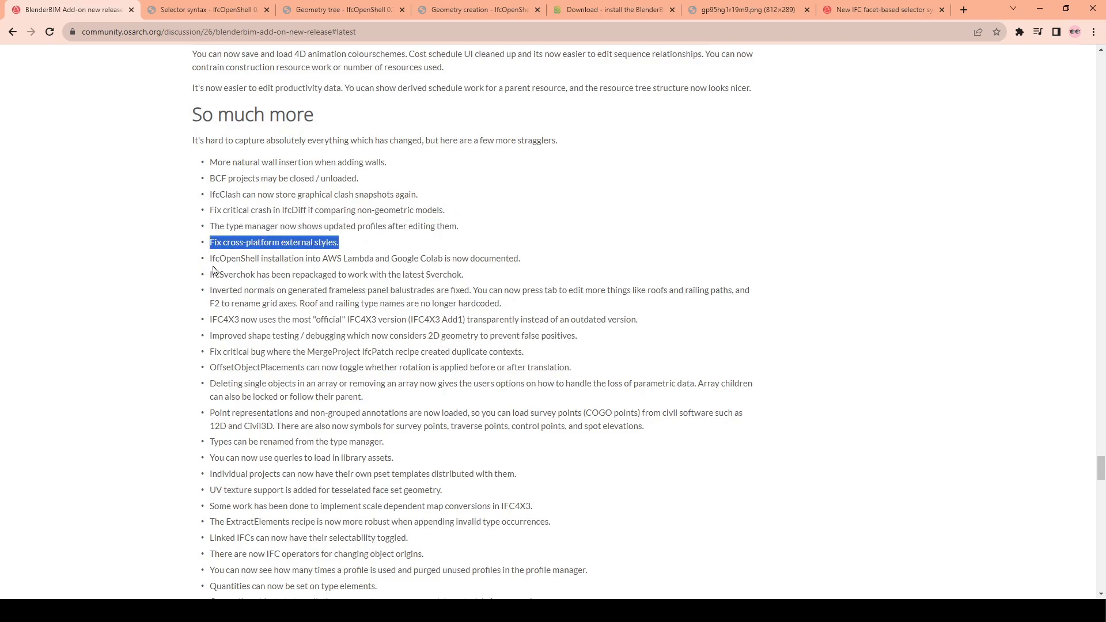
# Read the So much more entries on AWS Lambda and Google Colab installation, IfcSverchok repackaging, balustrade fixes, and roof and railing type names.
pyautogui.moveTo(213, 260); pyautogui.dragTo(521, 261)
pyautogui.moveTo(211, 275)
pyautogui.mouseDown()
pyautogui.moveTo(466, 278)
pyautogui.moveTo(208, 278)
pyautogui.mouseUp()
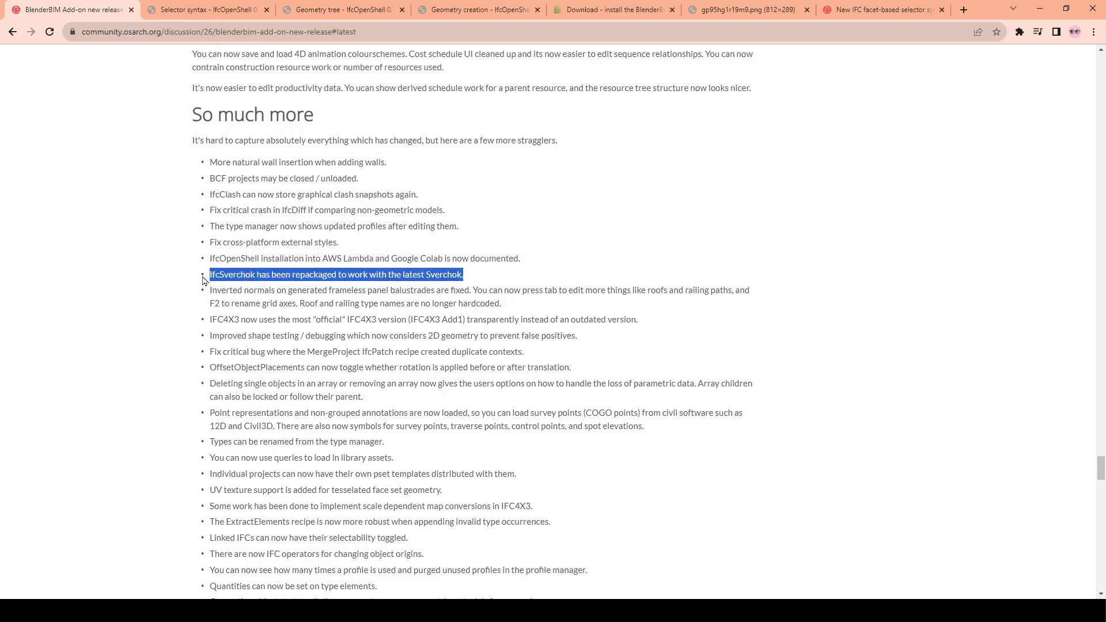
pyautogui.scroll(-2, 271, 285)
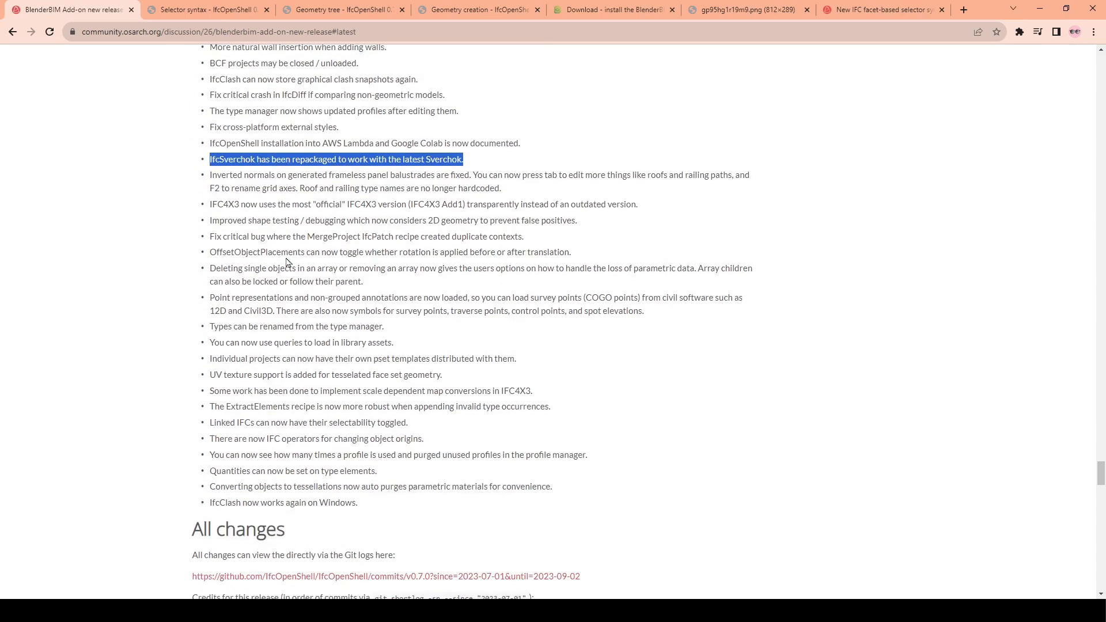
pyautogui.moveTo(209, 183); pyautogui.dragTo(507, 189)
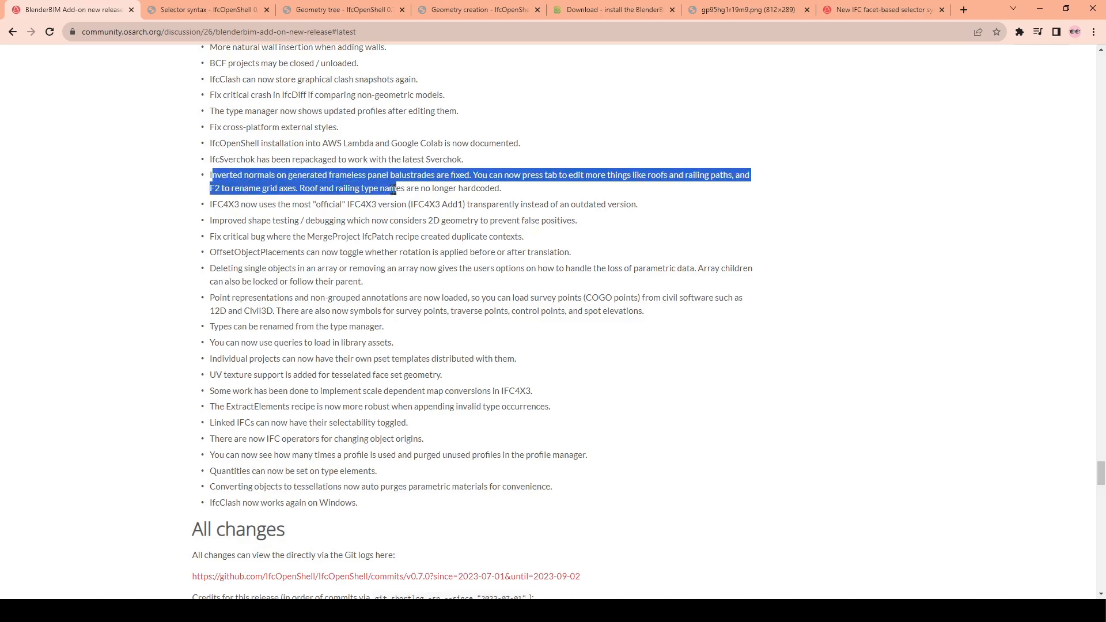
pyautogui.click(393, 189)
pyautogui.moveTo(395, 176); pyautogui.dragTo(634, 184)
pyautogui.moveTo(298, 188); pyautogui.dragTo(506, 193)
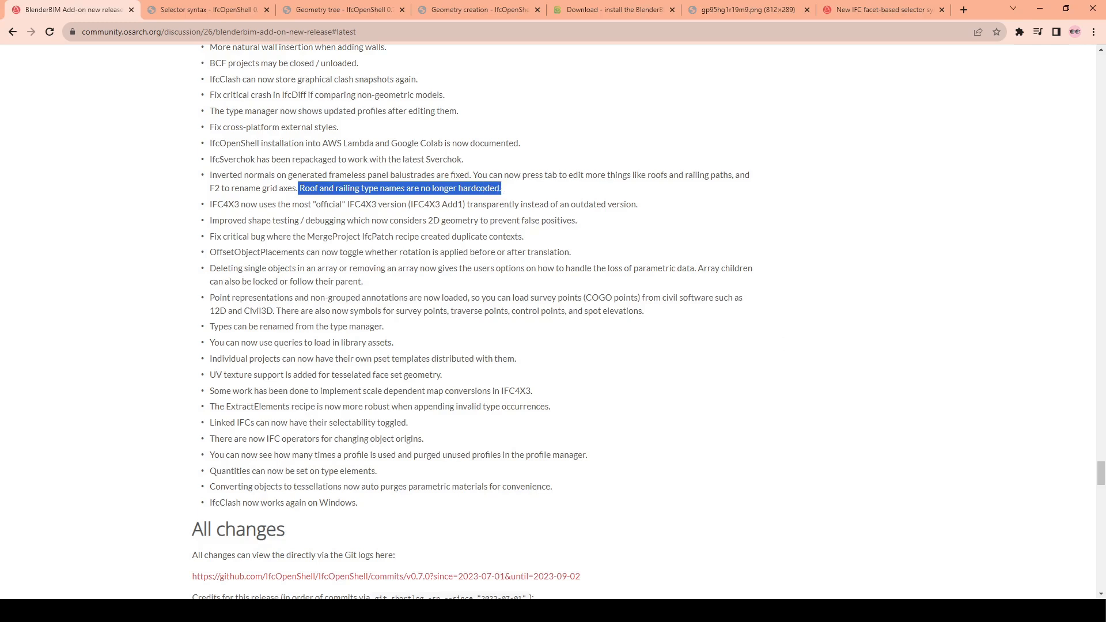
# Switch to Blender, make the My Storey collection active with the 3D cursor near the wall, and activate the general construction element tool.
pyautogui.hotkey('alt', 'Tab')
pyautogui.moveTo(569, 296); pyautogui.dragTo(496, 345, button='middle')
pyautogui.scroll(-3, 524, 308)
pyautogui.click(120, 114)
pyautogui.keyDown('shift'); pyautogui.moveTo(537, 351); pyautogui.dragTo(555, 426, button='right'); pyautogui.keyUp('shift')
pyautogui.click(288, 54)
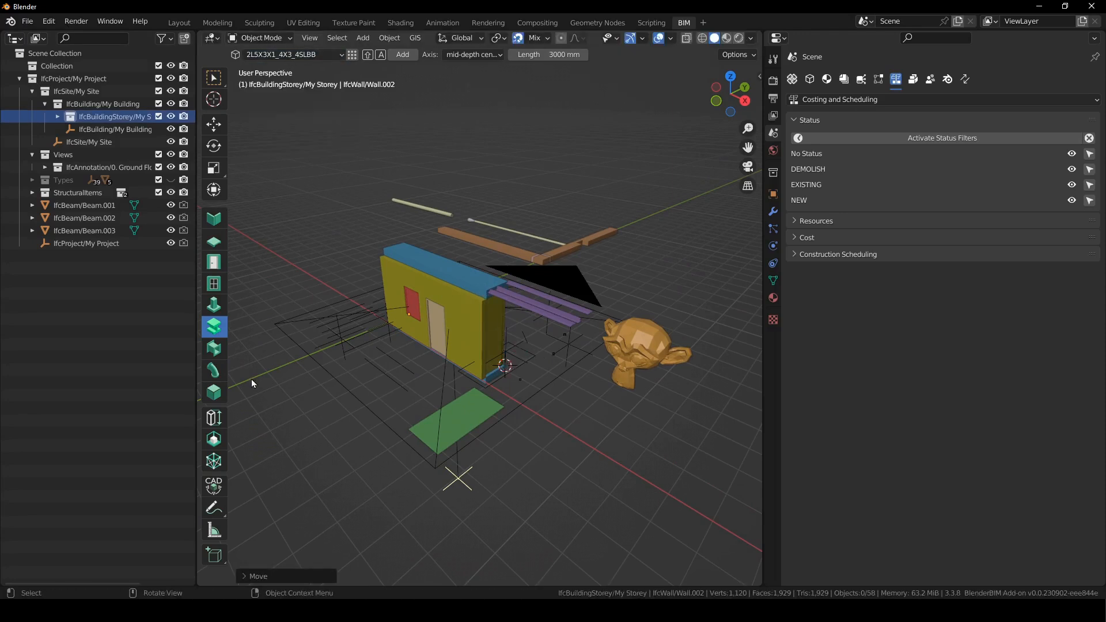
pyautogui.click(219, 399)
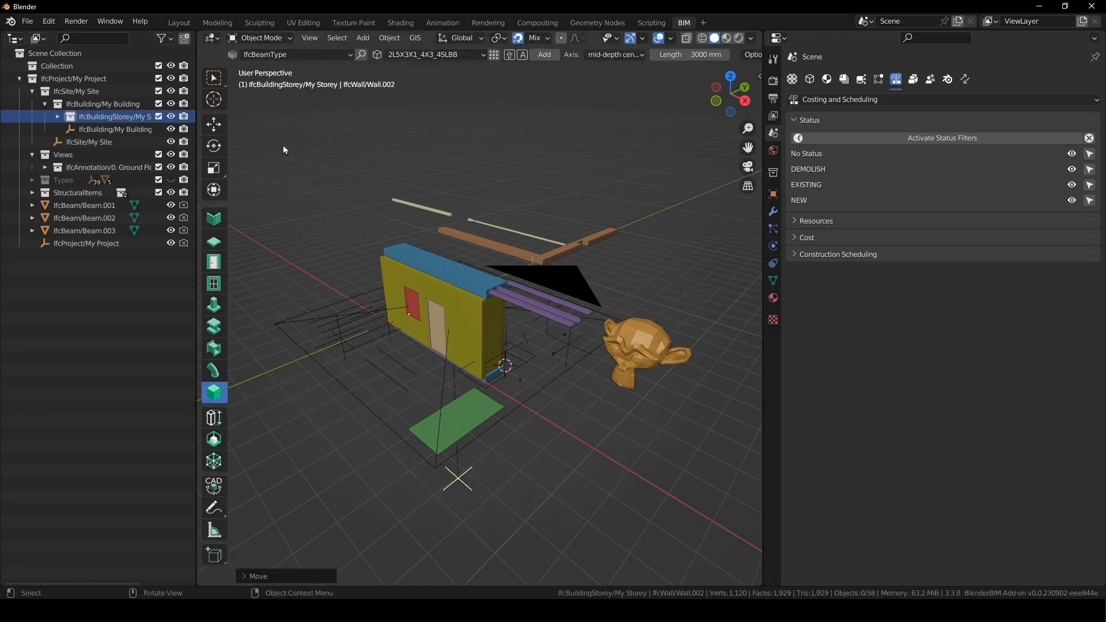
# Create an IfcRailingType named TYPEX with predefined type BALUSTRADE and the Railing template.
pyautogui.click(296, 55)
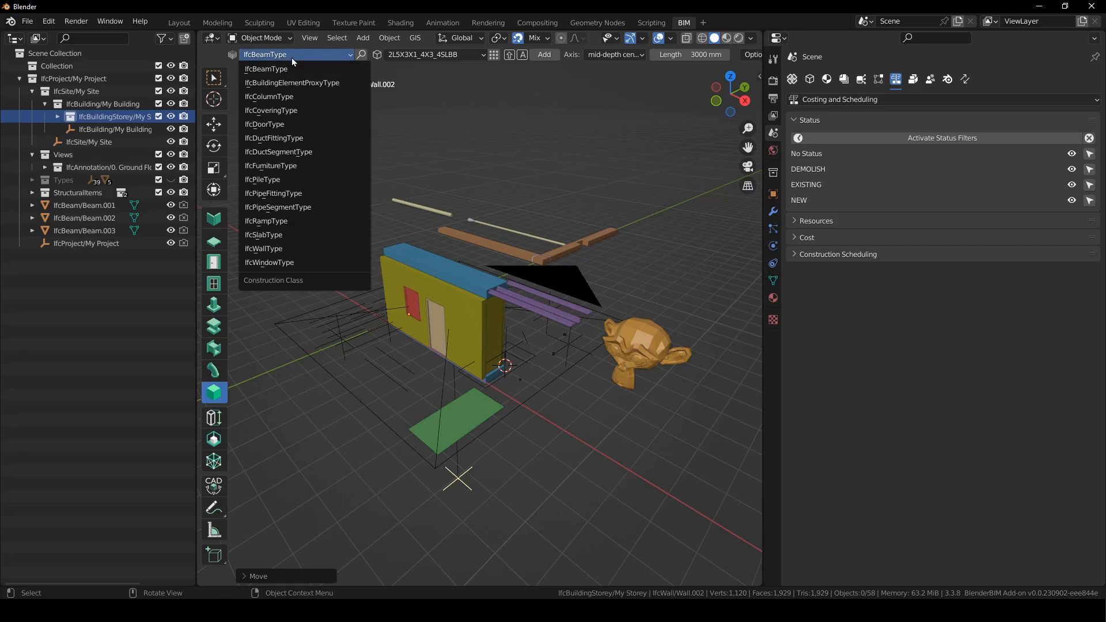
pyautogui.click(375, 58)
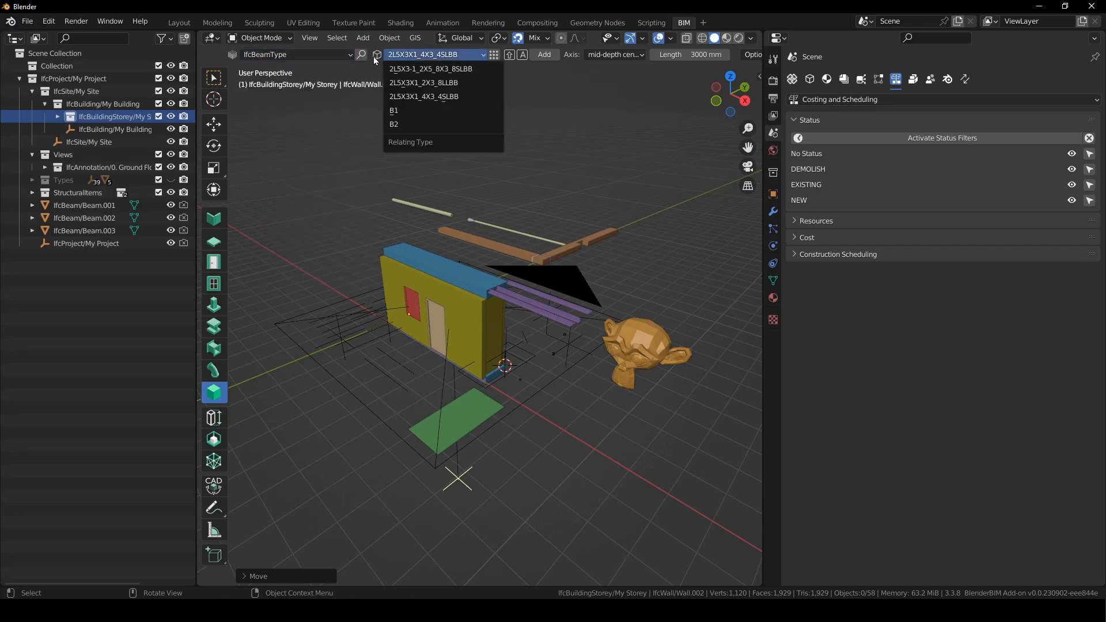
pyautogui.click(493, 55)
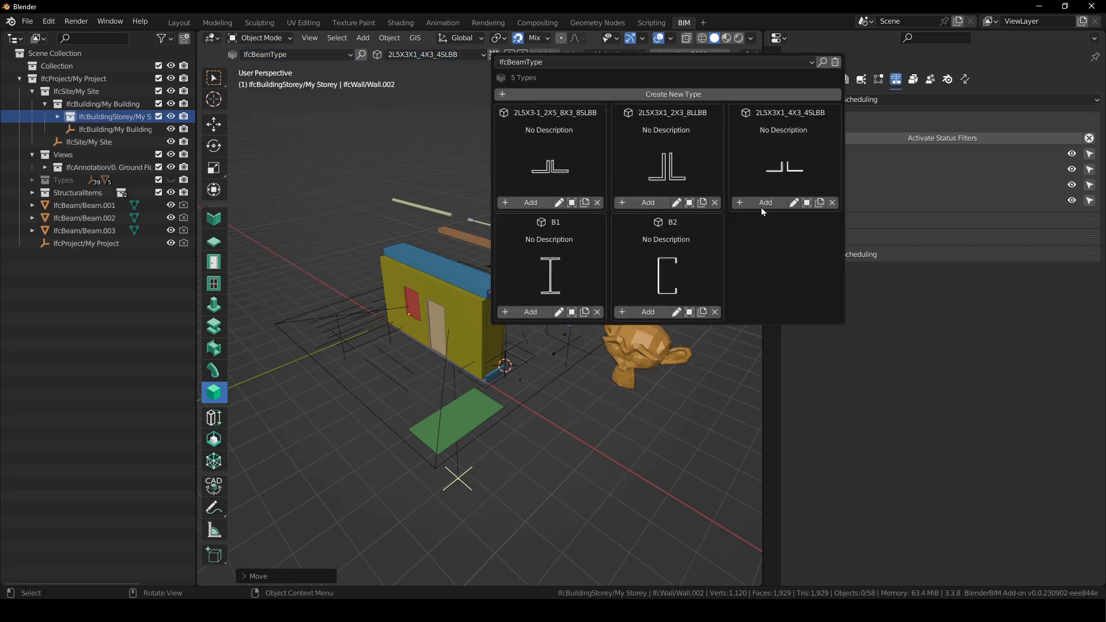
pyautogui.click(564, 63)
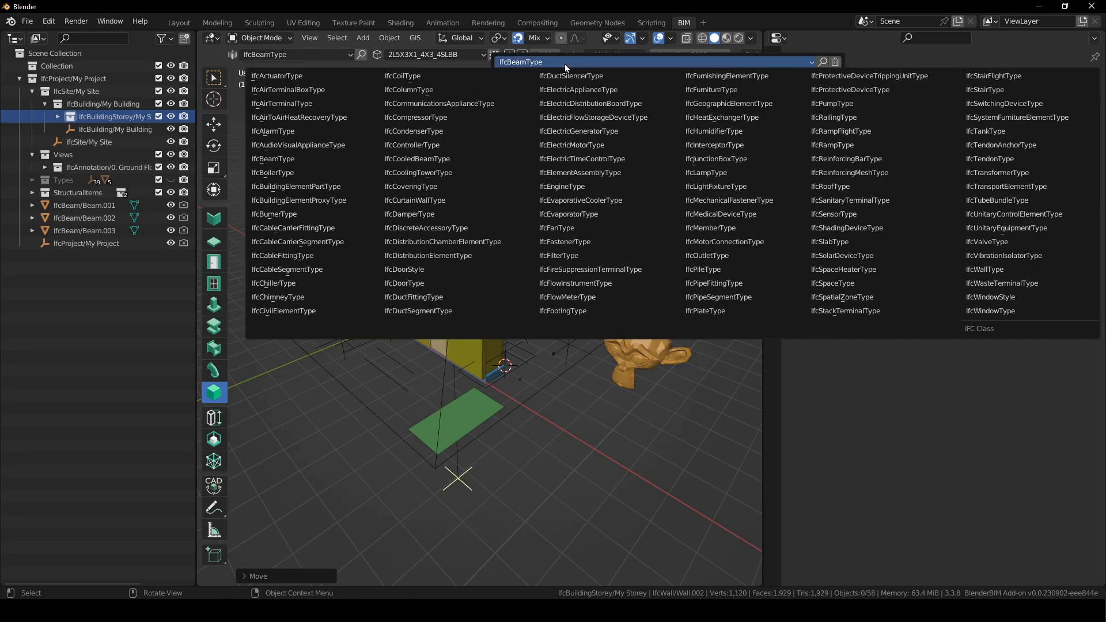
pyautogui.click(852, 130)
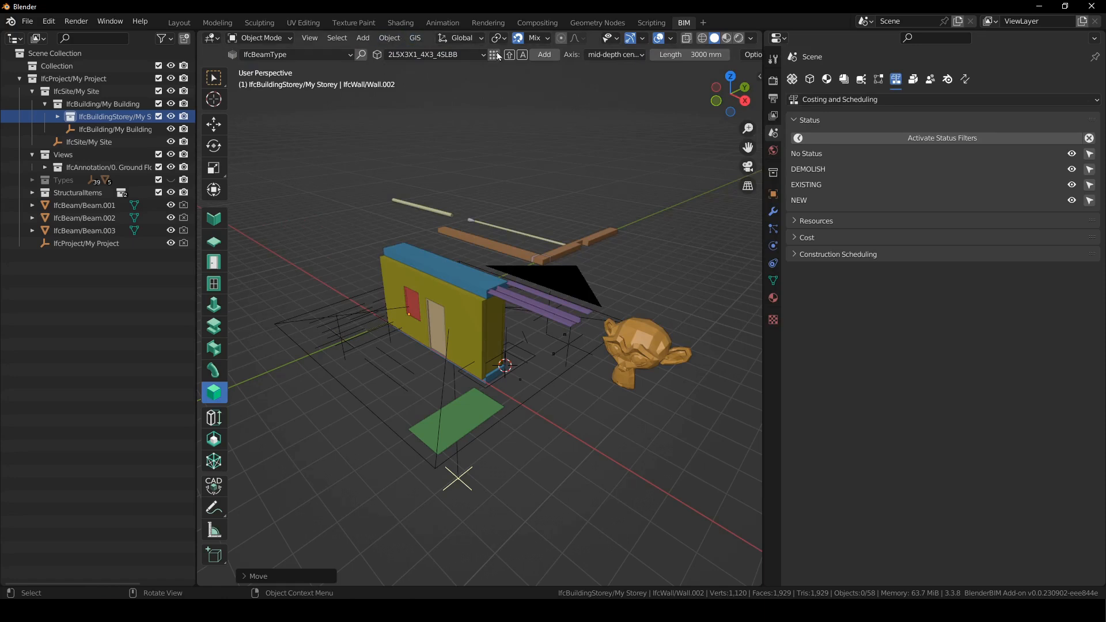
pyautogui.click(494, 56)
pyautogui.click(529, 60)
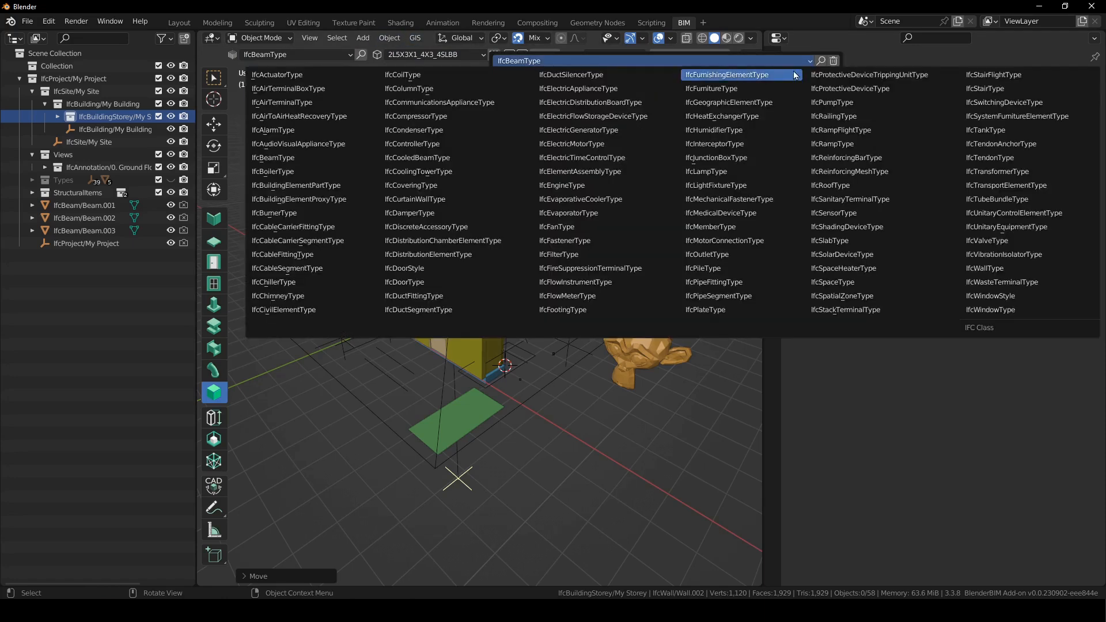
pyautogui.click(821, 117)
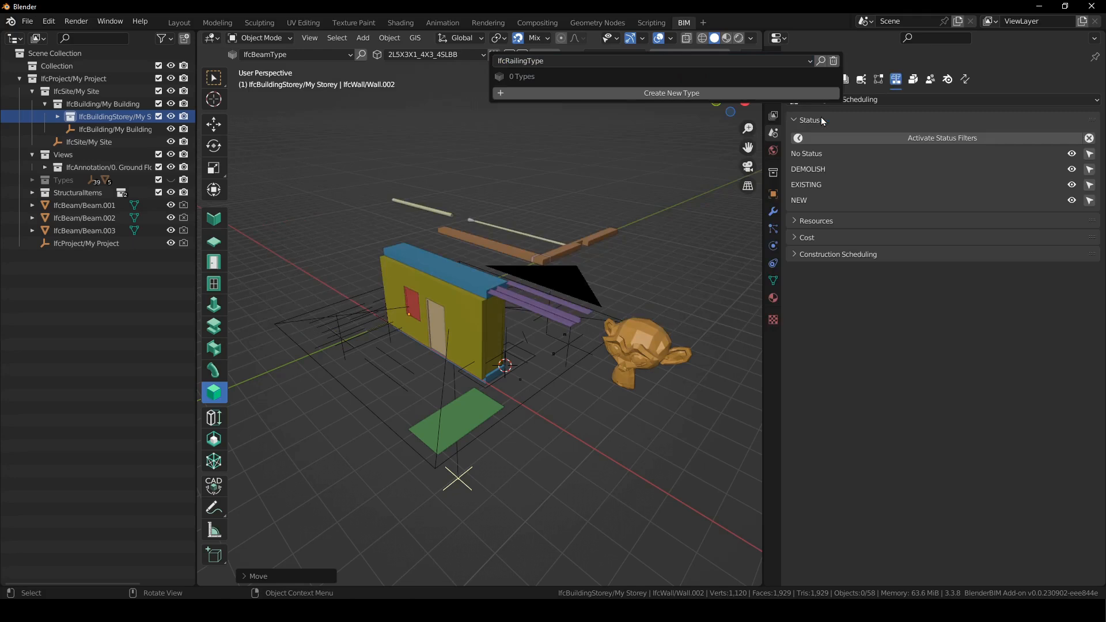
pyautogui.click(610, 94)
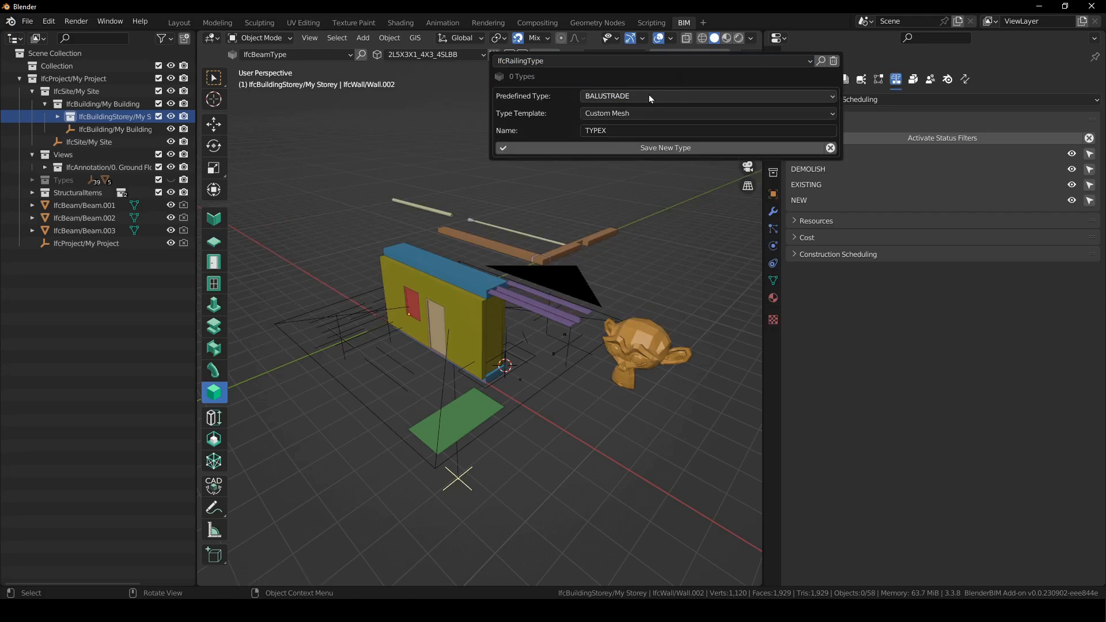
pyautogui.click(651, 116)
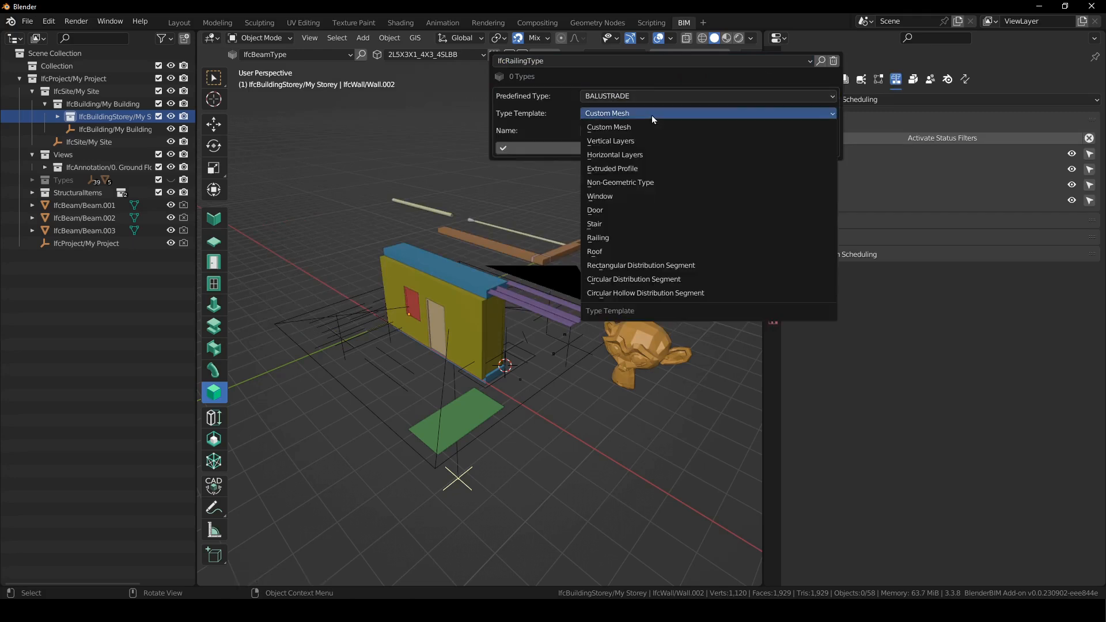
pyautogui.click(630, 237)
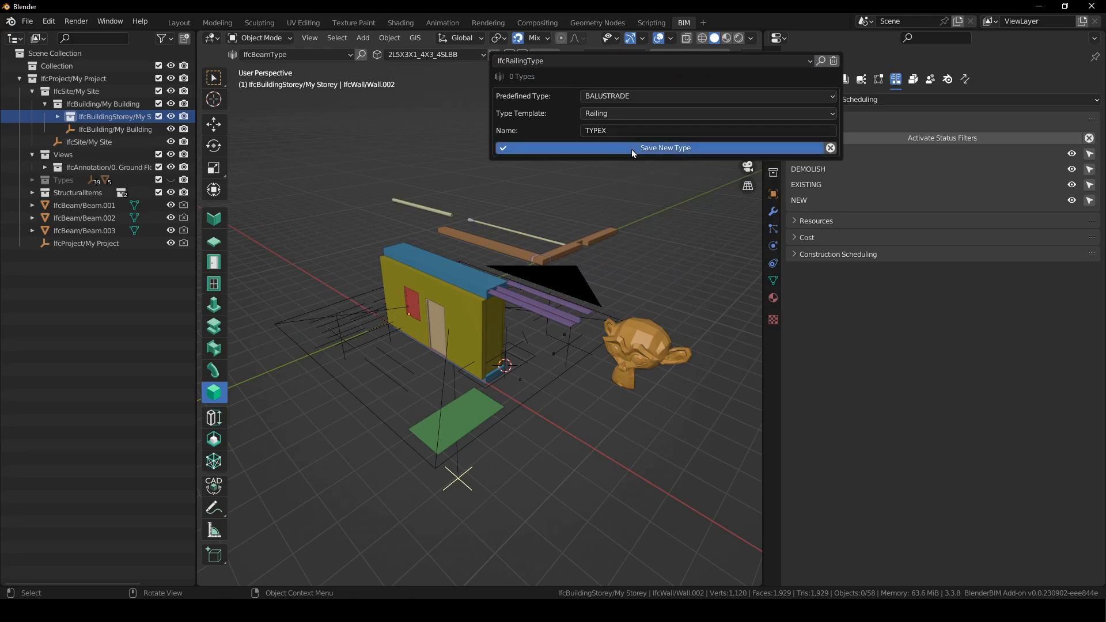
pyautogui.click(632, 148)
# Position the 3D cursor by the wall's end and add an occurrence of the TYPEX railing.
pyautogui.moveTo(609, 306); pyautogui.dragTo(530, 402, button='middle')
pyautogui.hotkey('shift', 'a')
pyautogui.press('g')
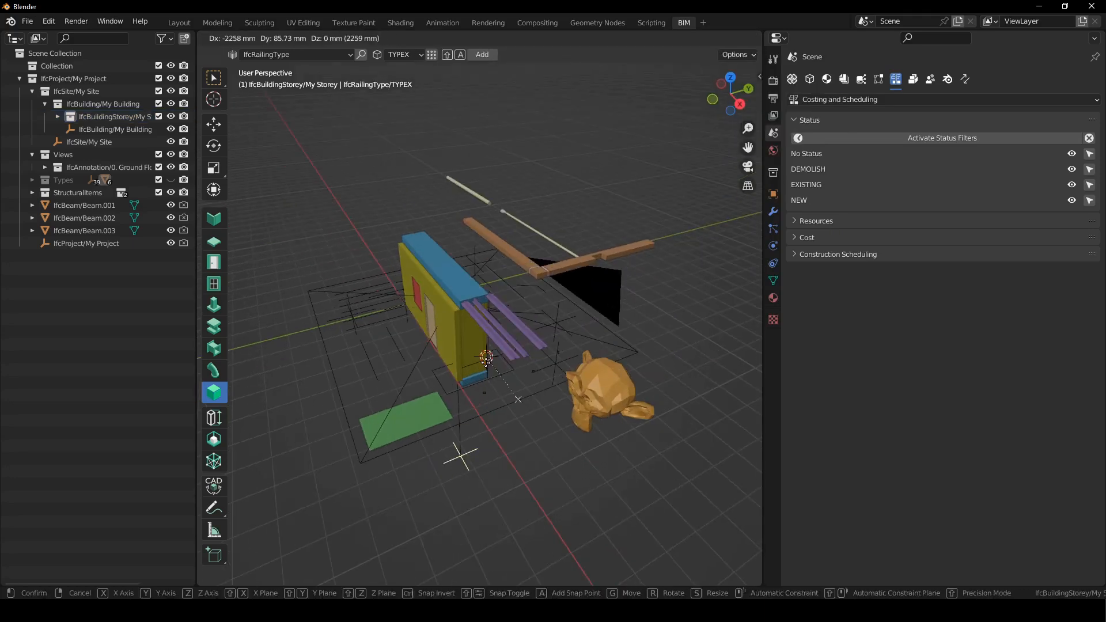
pyautogui.click(518, 399)
# Reshape the railing's path into a three-segment zigzag beside the wall, finish the path edit and deselect the railing.
pyautogui.moveTo(568, 192); pyautogui.dragTo(452, 358, button='middle')
pyautogui.press('Tab')
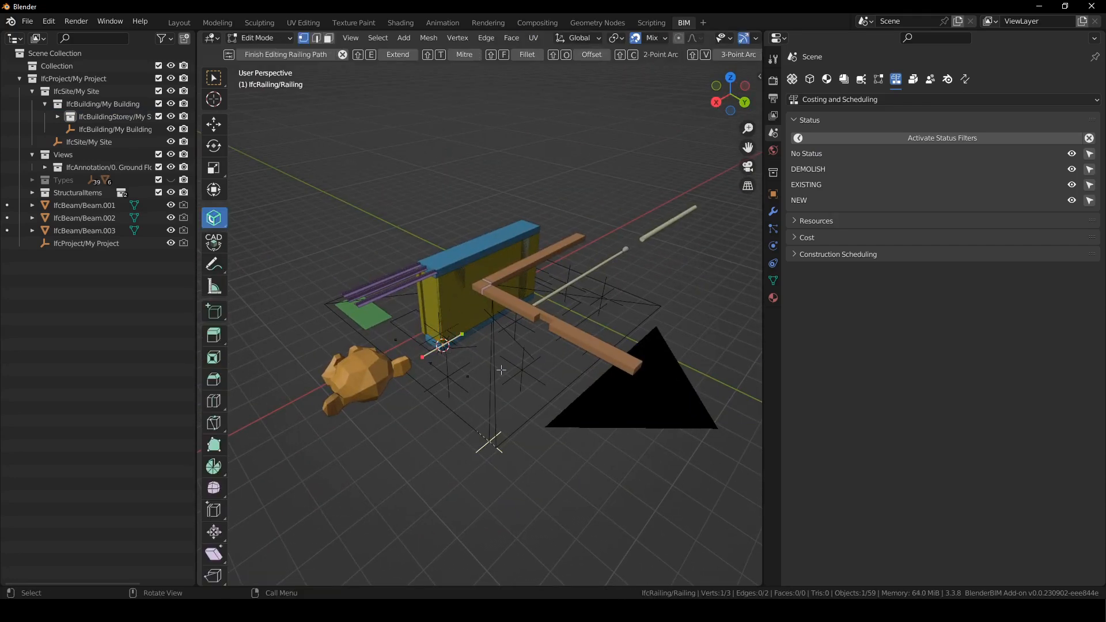
pyautogui.press('g')
pyautogui.click(550, 397)
pyautogui.press('g')
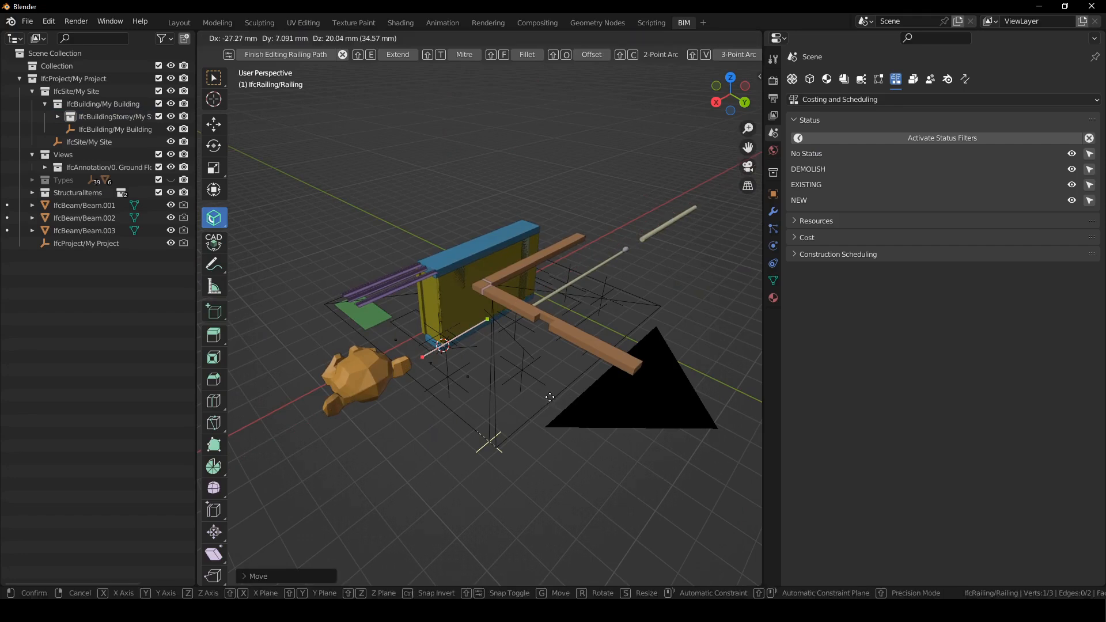
pyautogui.click(561, 421)
pyautogui.press('Tab')
pyautogui.press('Tab')
pyautogui.moveTo(561, 421); pyautogui.dragTo(574, 431, button='middle')
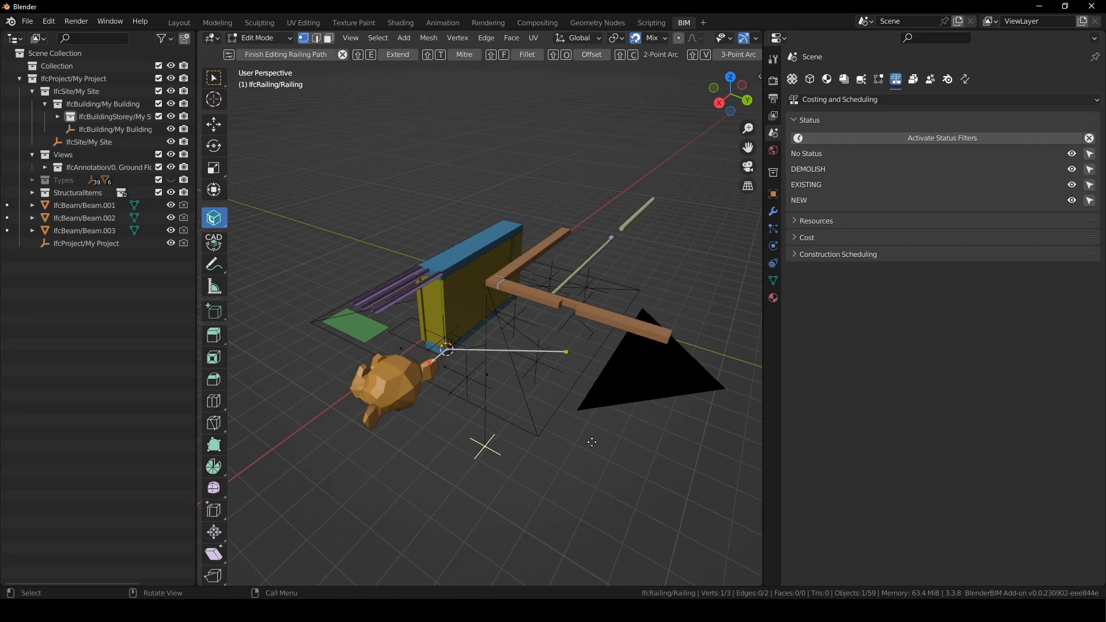
pyautogui.press('Tab')
pyautogui.moveTo(565, 478); pyautogui.dragTo(531, 125, button='middle')
pyautogui.click(544, 382)
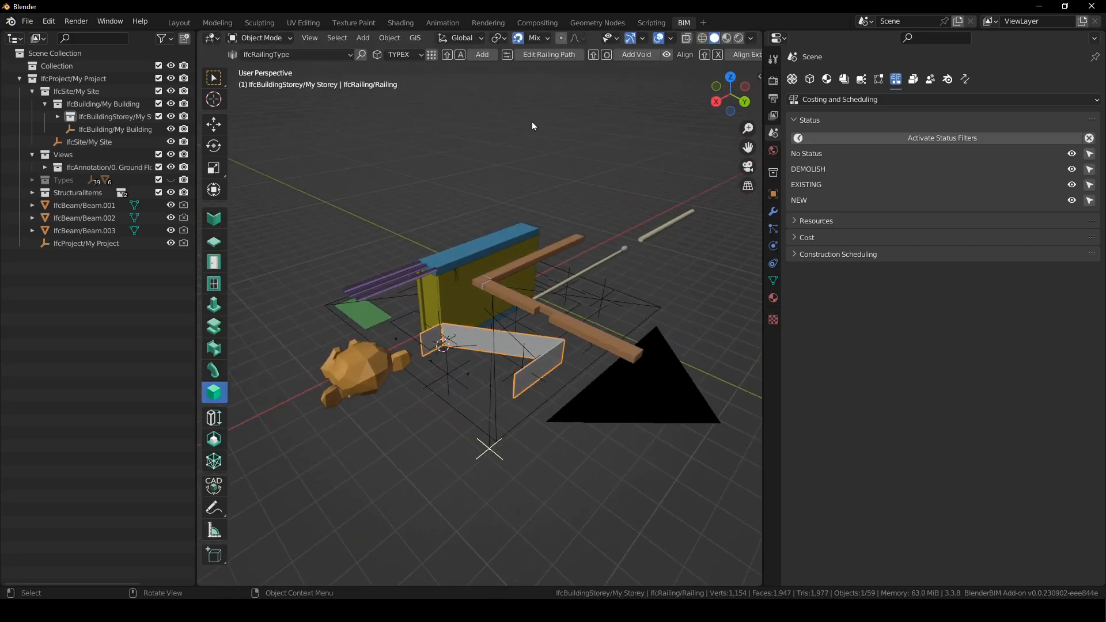
pyautogui.click(532, 125)
# Place the 3D cursor on top of the wall and create IfcRoofType TYPEX with predefined type HIPPED_GABLE_ROOF and the Roof template.
pyautogui.moveTo(572, 407); pyautogui.dragTo(541, 368, button='middle')
pyautogui.keyDown('shift'); pyautogui.moveTo(499, 236); pyautogui.dragTo(518, 215, button='right'); pyautogui.keyUp('shift')
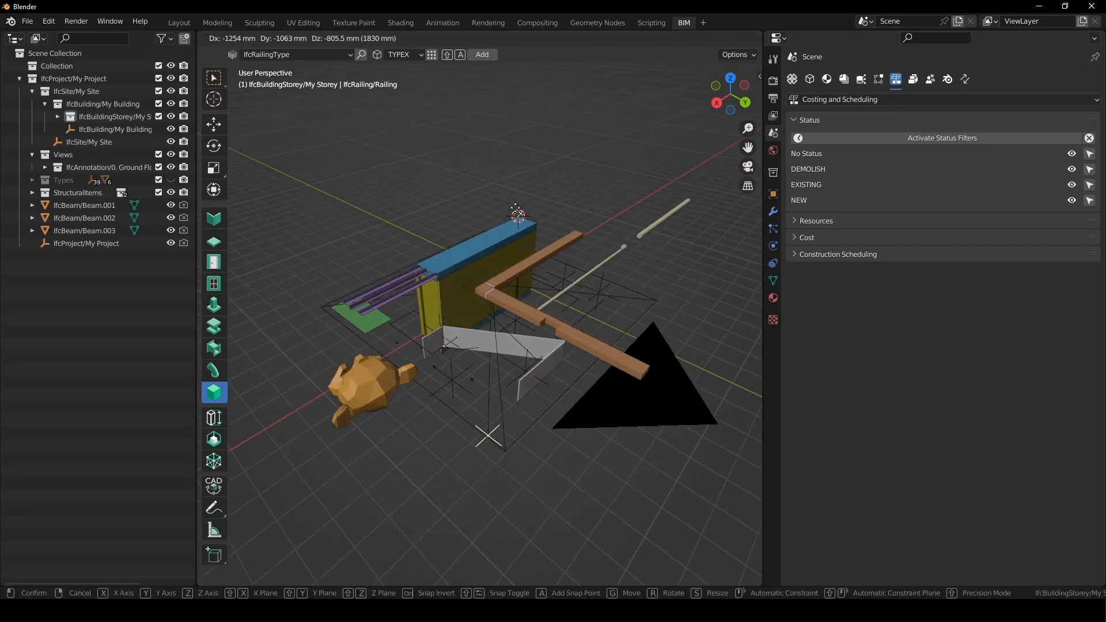
pyautogui.click(332, 54)
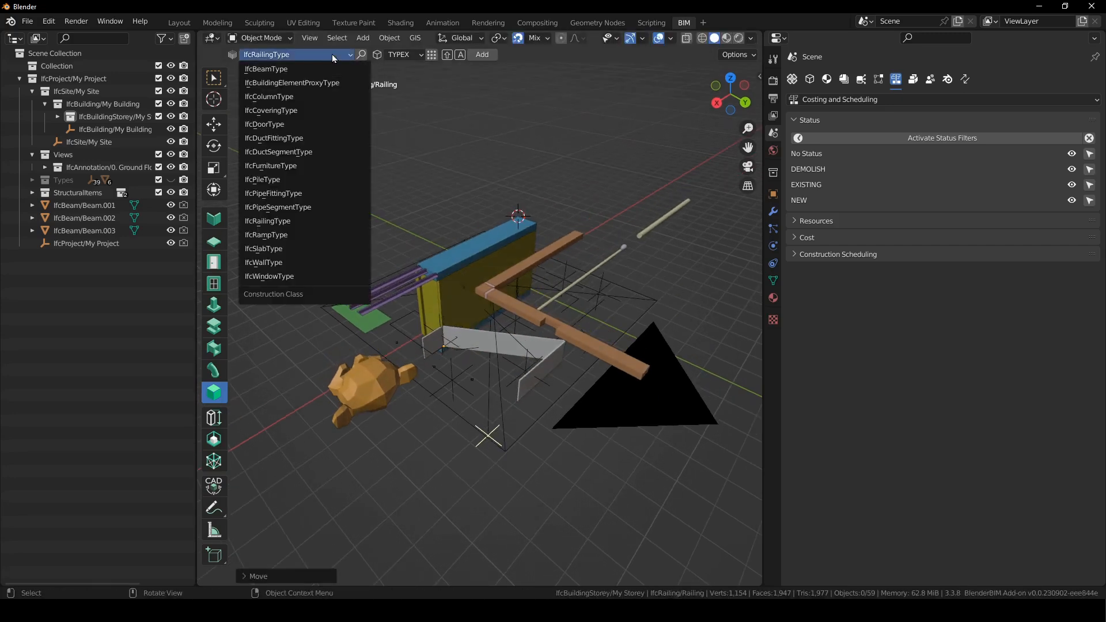
pyautogui.click(430, 54)
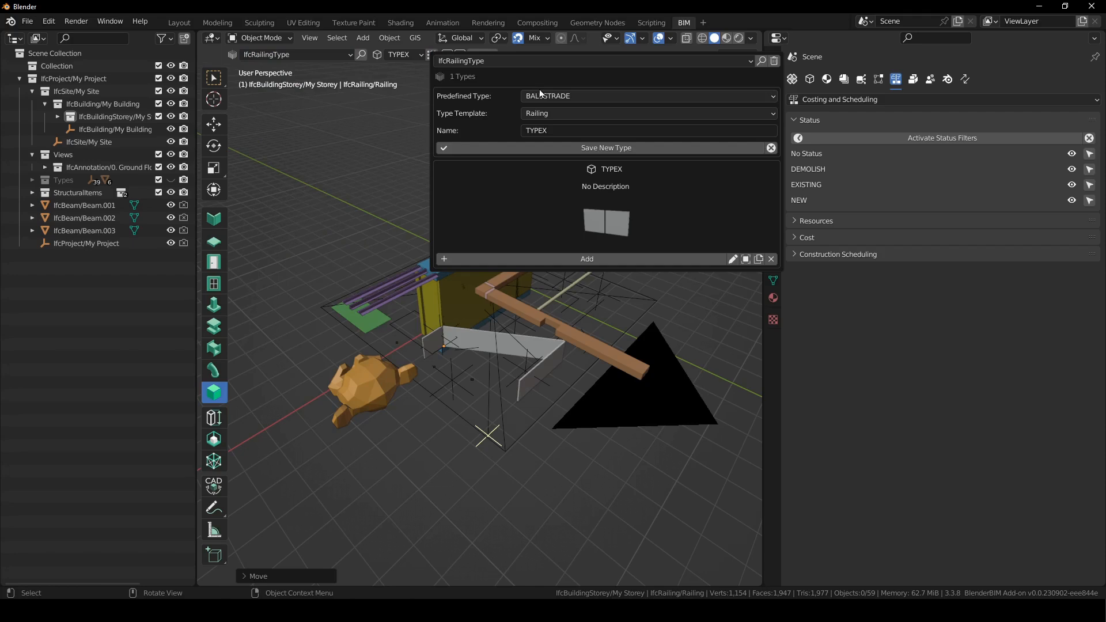
pyautogui.click(520, 61)
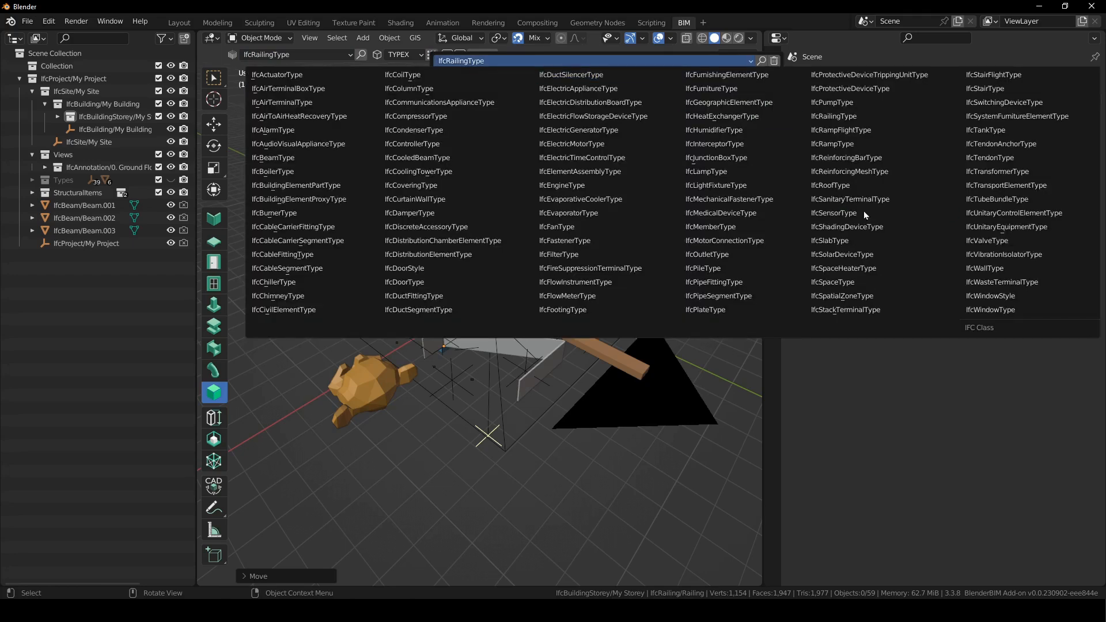
pyautogui.click(837, 184)
pyautogui.click(567, 96)
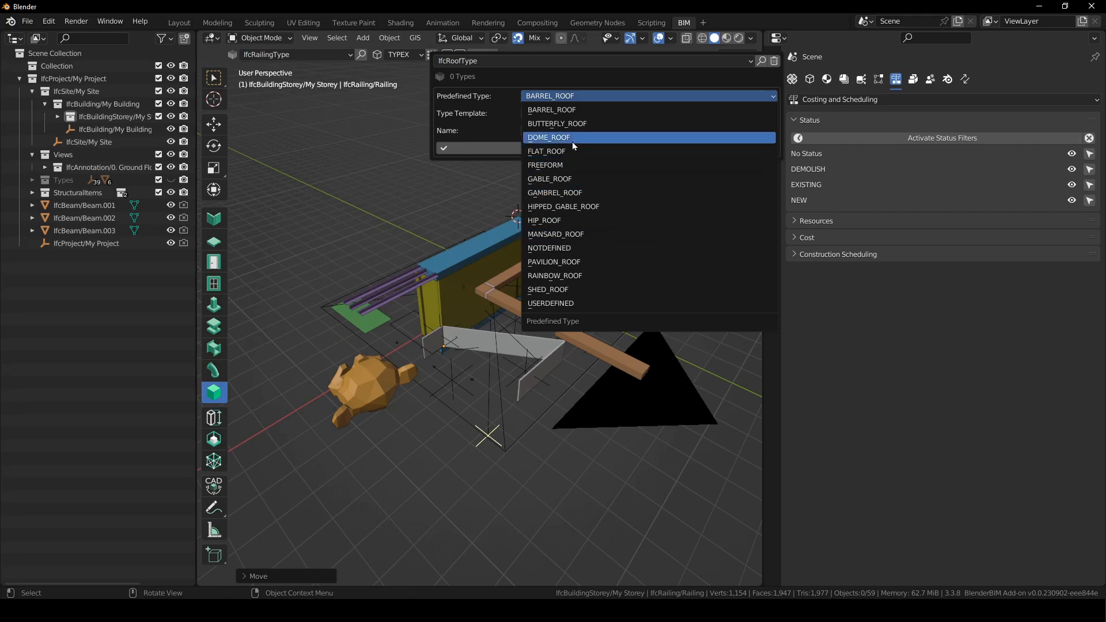
pyautogui.click(599, 208)
pyautogui.click(583, 113)
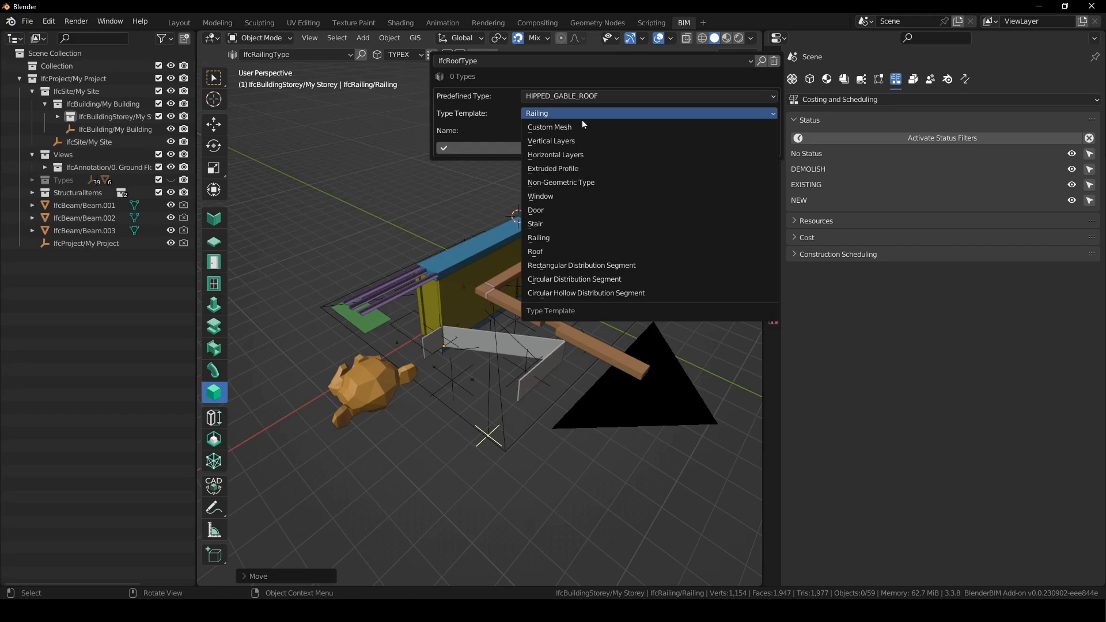
pyautogui.click(570, 251)
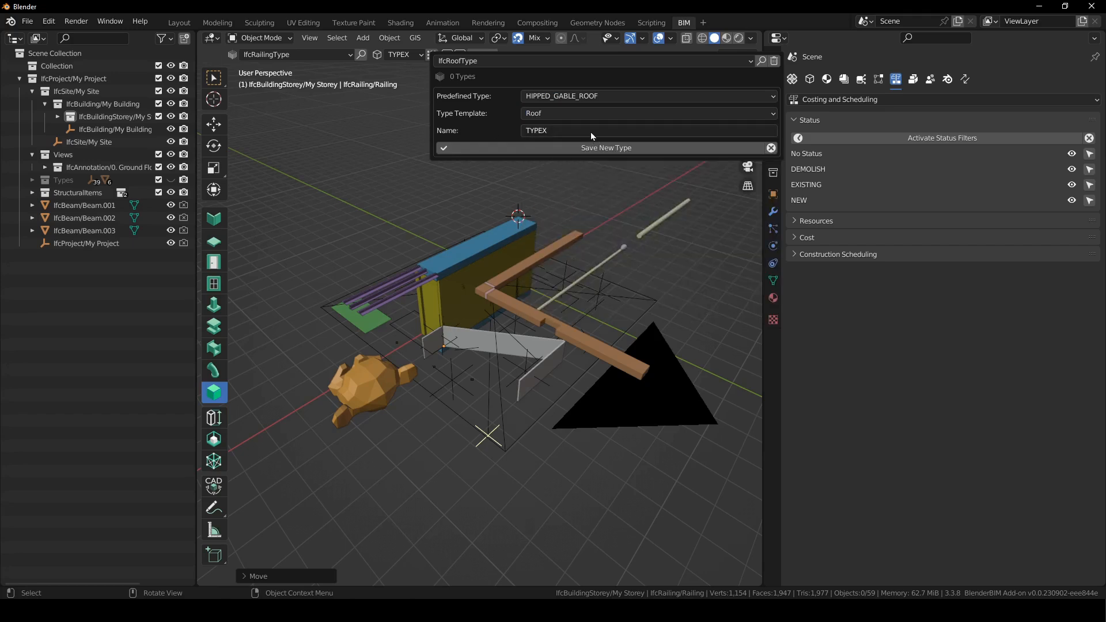
pyautogui.click(600, 150)
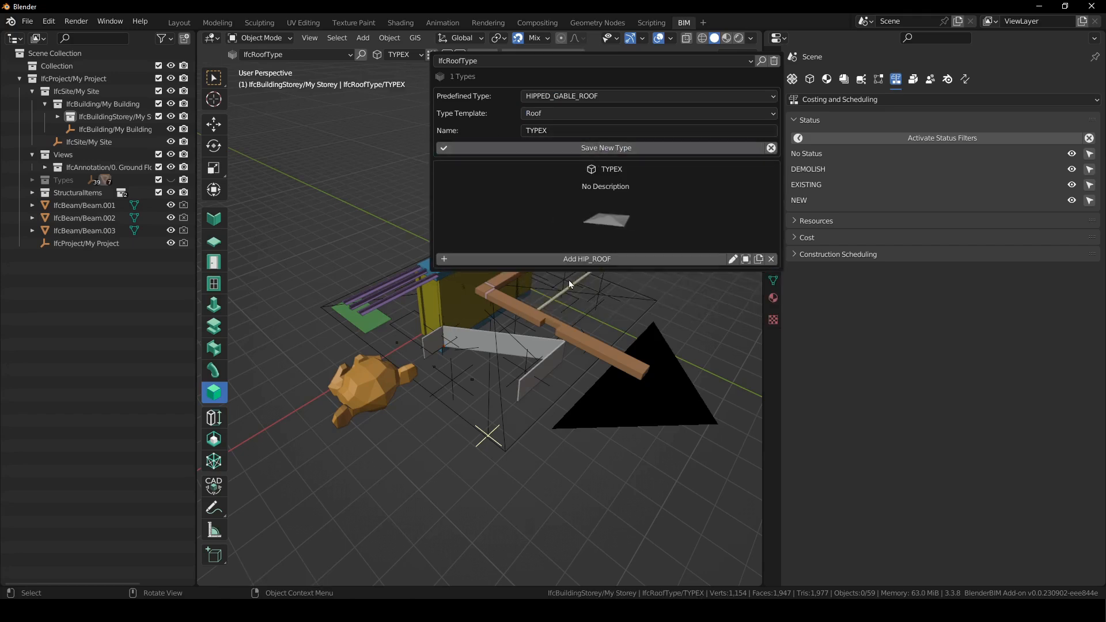
# Add an occurrence of the TYPEX roof and move it onto the top of the wall.
pyautogui.click(604, 257)
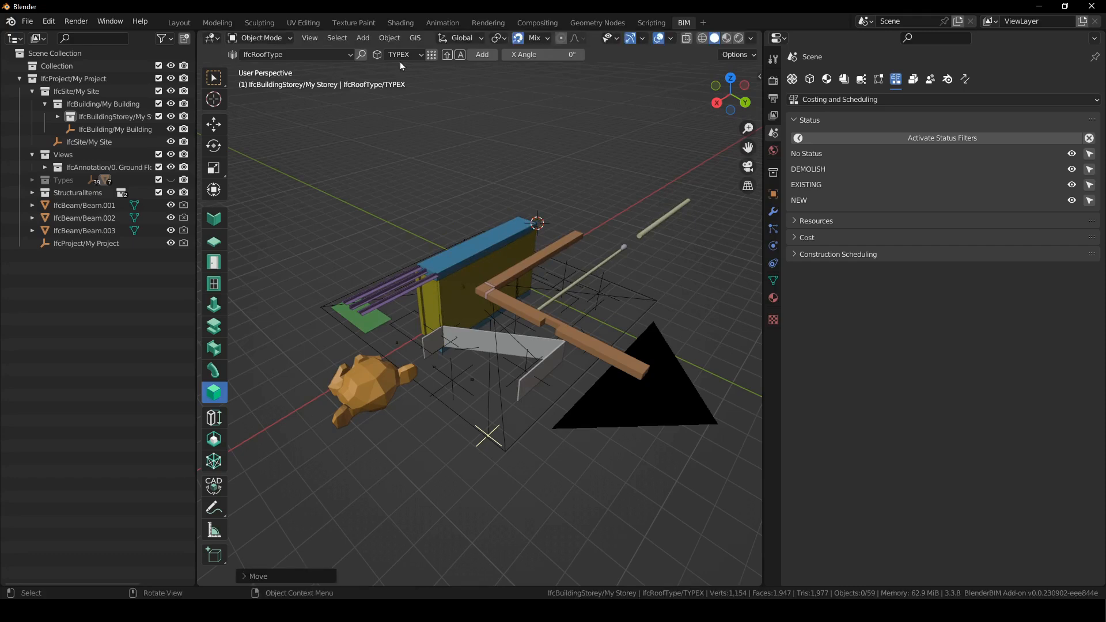
pyautogui.hotkey('shift', 'a')
pyautogui.moveTo(608, 140); pyautogui.dragTo(650, 314, button='middle')
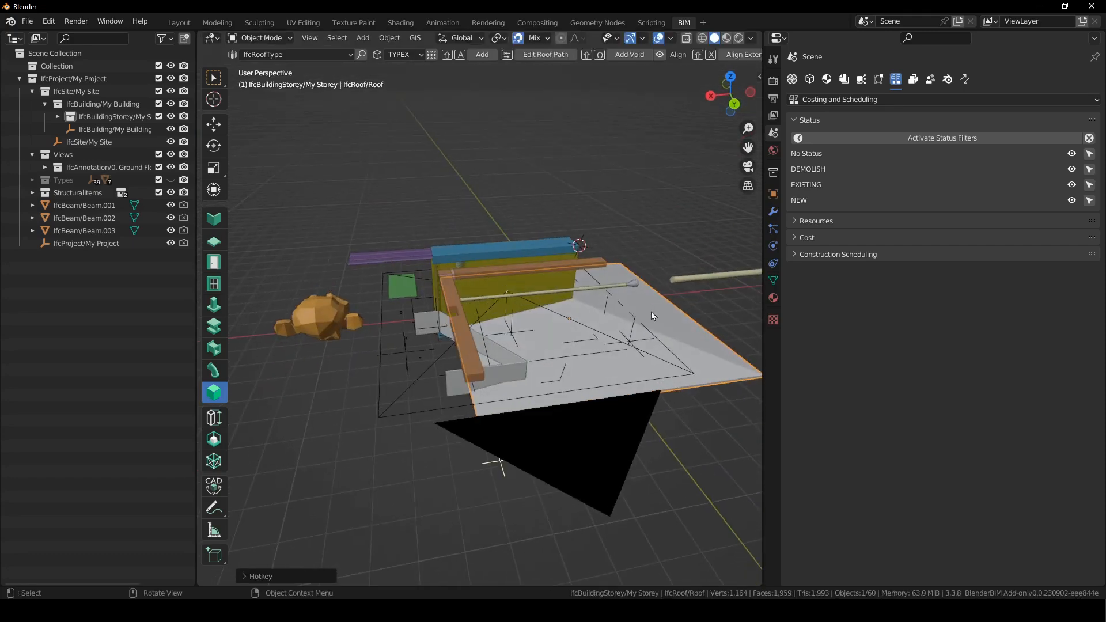
pyautogui.press('g')
pyautogui.click(558, 248)
pyautogui.press('g')
pyautogui.click(557, 249)
# Move one edge of the roof's path 5000 mm along X and bring it in line with the wall.
pyautogui.moveTo(557, 249); pyautogui.dragTo(496, 202, button='middle')
pyautogui.press('2')
pyautogui.write('gx5000')
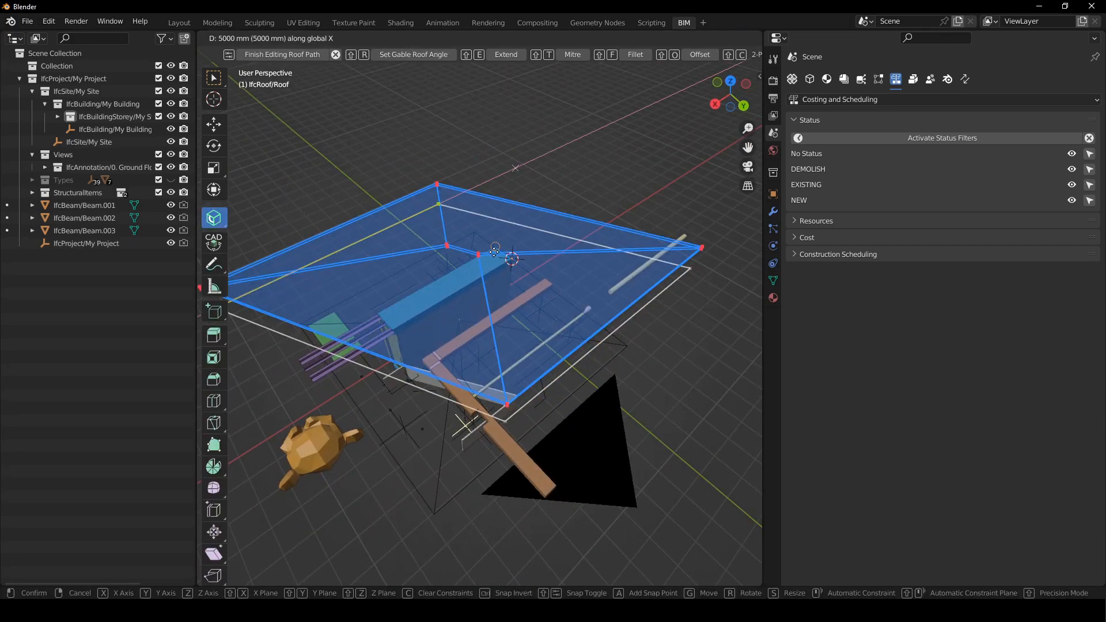
pyautogui.press('Return')
pyautogui.press('g')
pyautogui.press('Return')
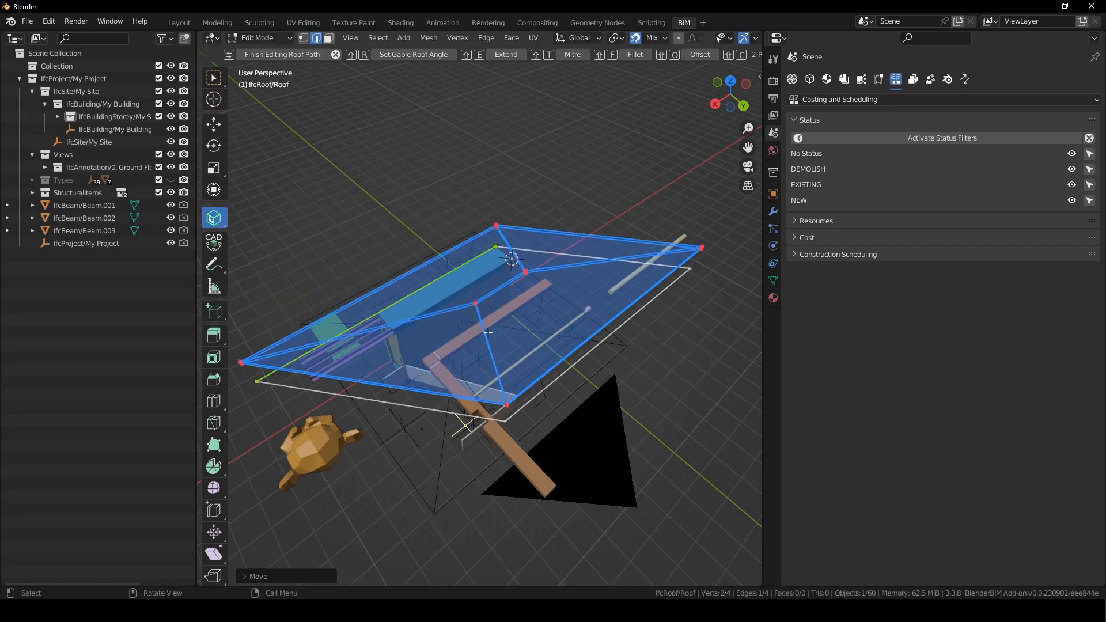
# Move a corner vertex of the roof's path along X near the wall's end and finish the path edit.
pyautogui.moveTo(461, 420); pyautogui.dragTo(590, 211, button='middle')
pyautogui.press('1')
pyautogui.click(530, 451)
pyautogui.moveTo(529, 451); pyautogui.dragTo(521, 404, button='middle')
pyautogui.press('g')
pyautogui.press('y')
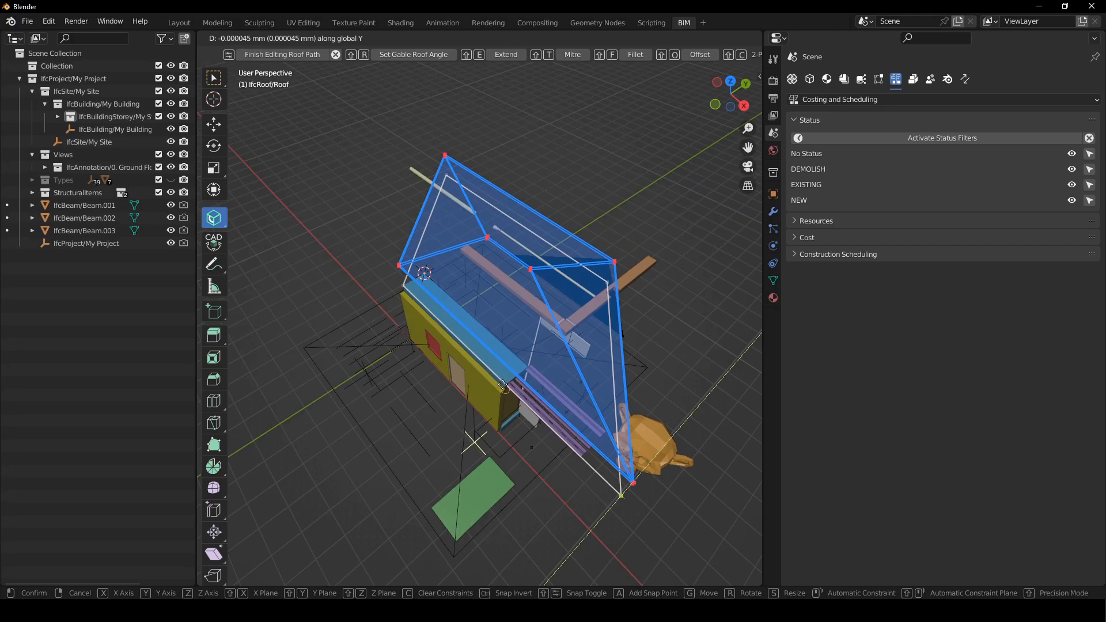
pyautogui.press('x')
pyautogui.click(502, 385)
pyautogui.moveTo(619, 348); pyautogui.dragTo(589, 140, button='middle')
pyautogui.press('Tab')
pyautogui.hotkey('alt', 'a')
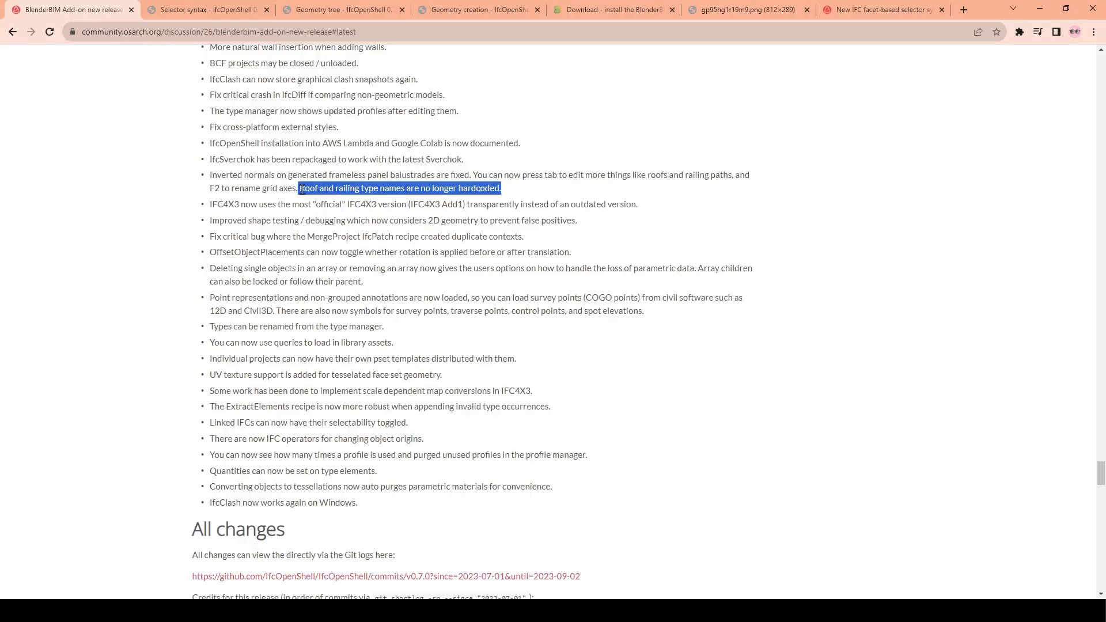
# Read the release notes on IFC4X3 Add1, shape testing, the MergeProject fix, OffsetObjectPlacements rotation and the handling of deleted or locked array objects.
pyautogui.moveTo(210, 204); pyautogui.dragTo(638, 205)
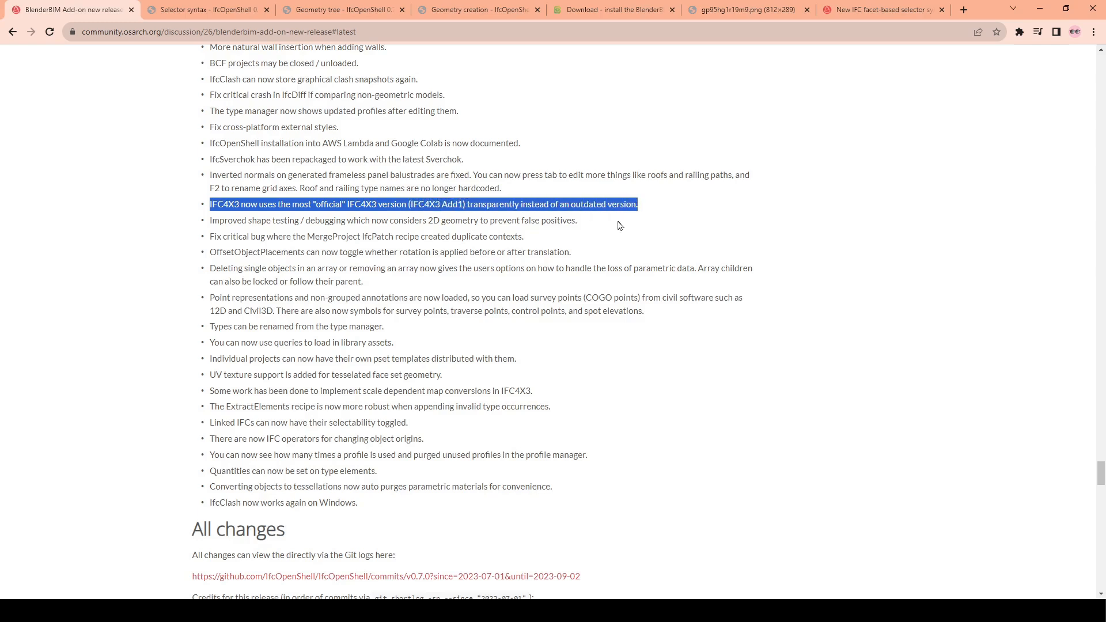
pyautogui.moveTo(577, 221); pyautogui.dragTo(202, 232)
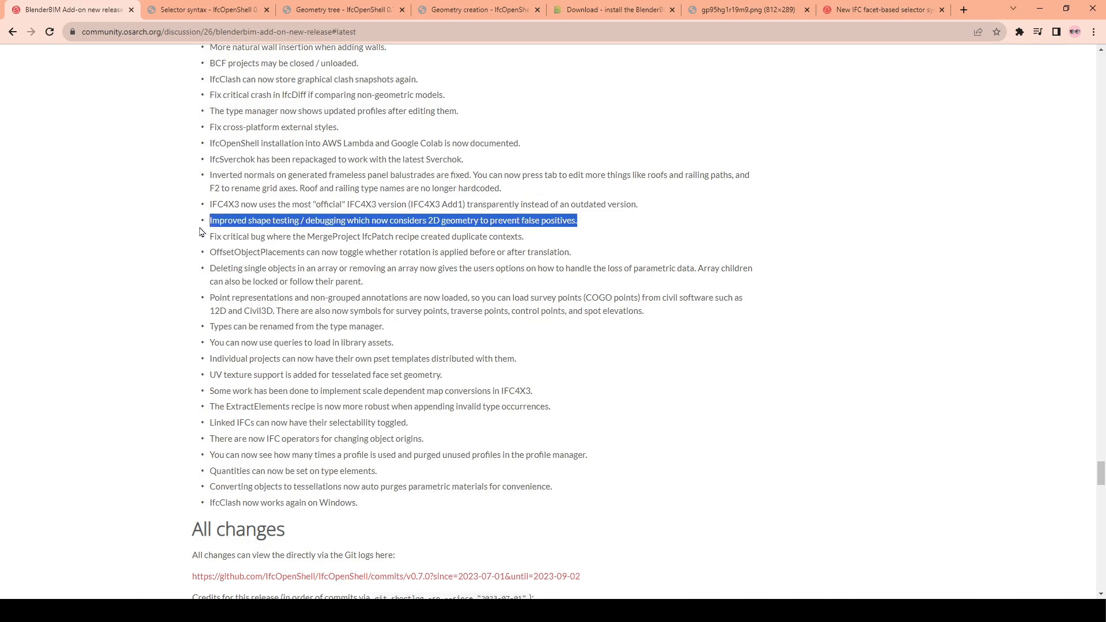
pyautogui.moveTo(210, 236); pyautogui.dragTo(427, 237)
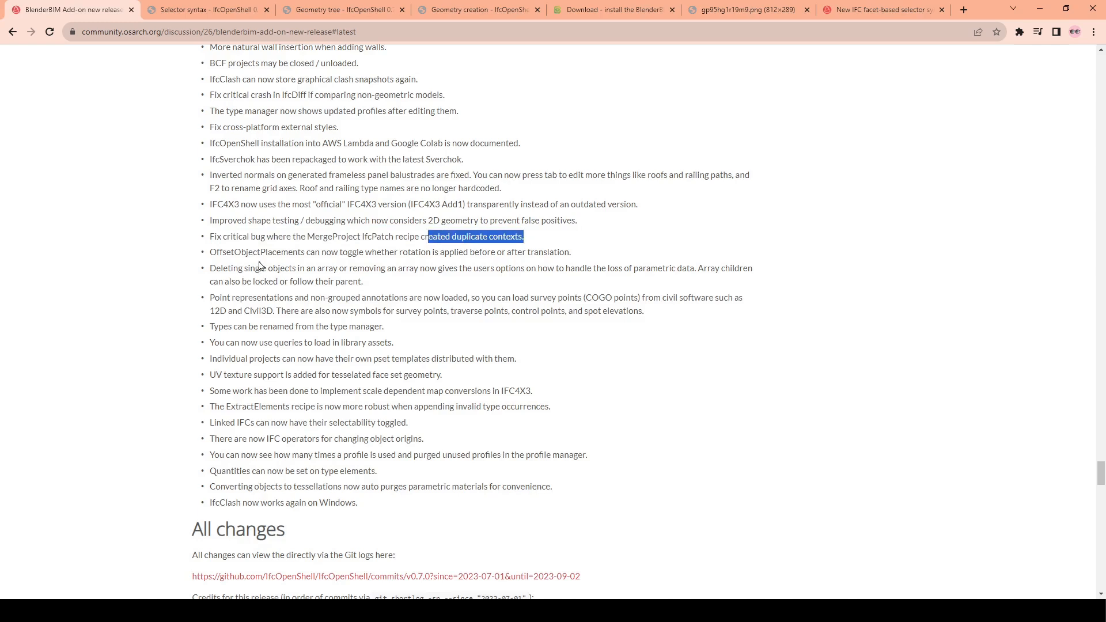
pyautogui.moveTo(216, 252); pyautogui.dragTo(572, 254)
pyautogui.click(573, 260)
pyautogui.moveTo(211, 268); pyautogui.dragTo(369, 285)
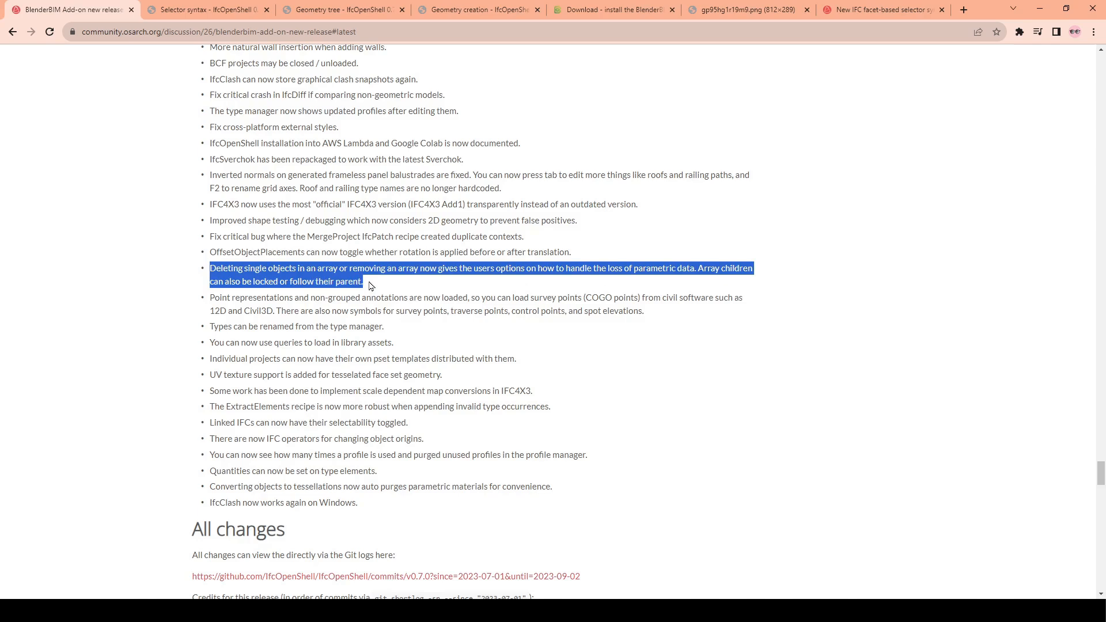
pyautogui.click(369, 285)
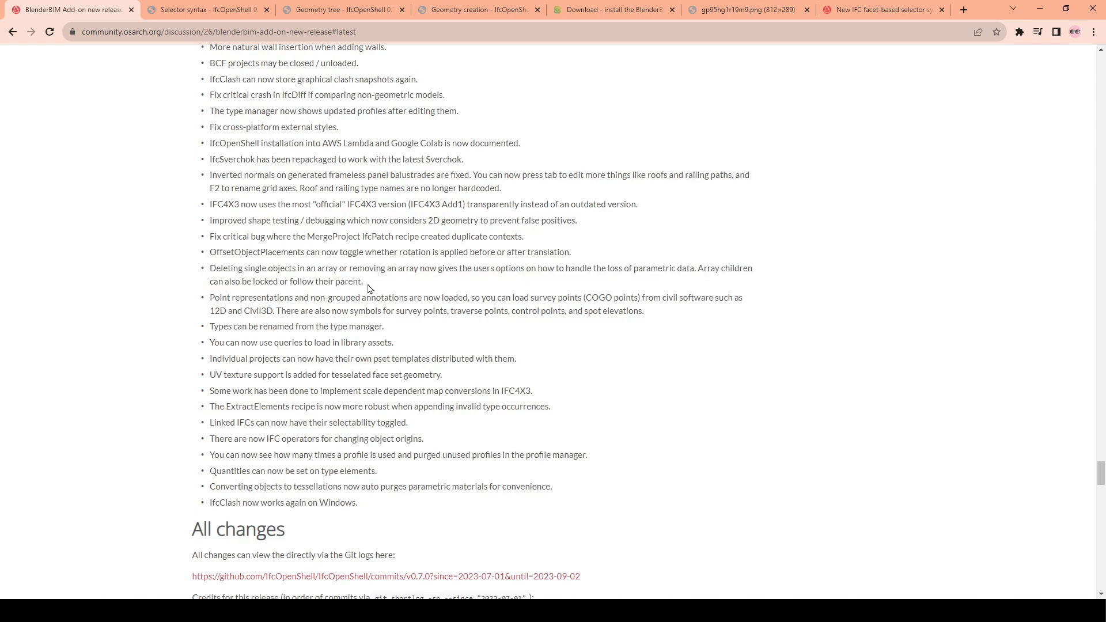
pyautogui.moveTo(365, 284); pyautogui.dragTo(307, 268)
pyautogui.click(372, 284)
pyautogui.scroll(-2, 273, 318)
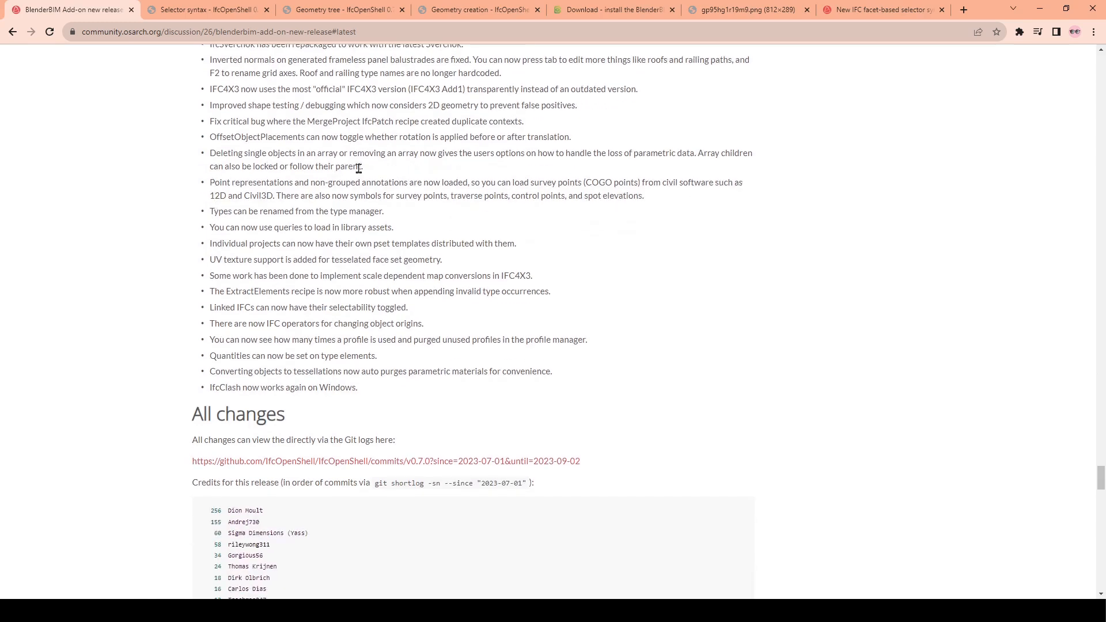
# Read the release notes on loading survey points, renaming types from the type manager and loading library assets with queries.
pyautogui.moveTo(211, 182)
pyautogui.mouseDown()
pyautogui.moveTo(403, 196)
pyautogui.moveTo(473, 183)
pyautogui.moveTo(661, 183)
pyautogui.moveTo(660, 198)
pyautogui.mouseUp()
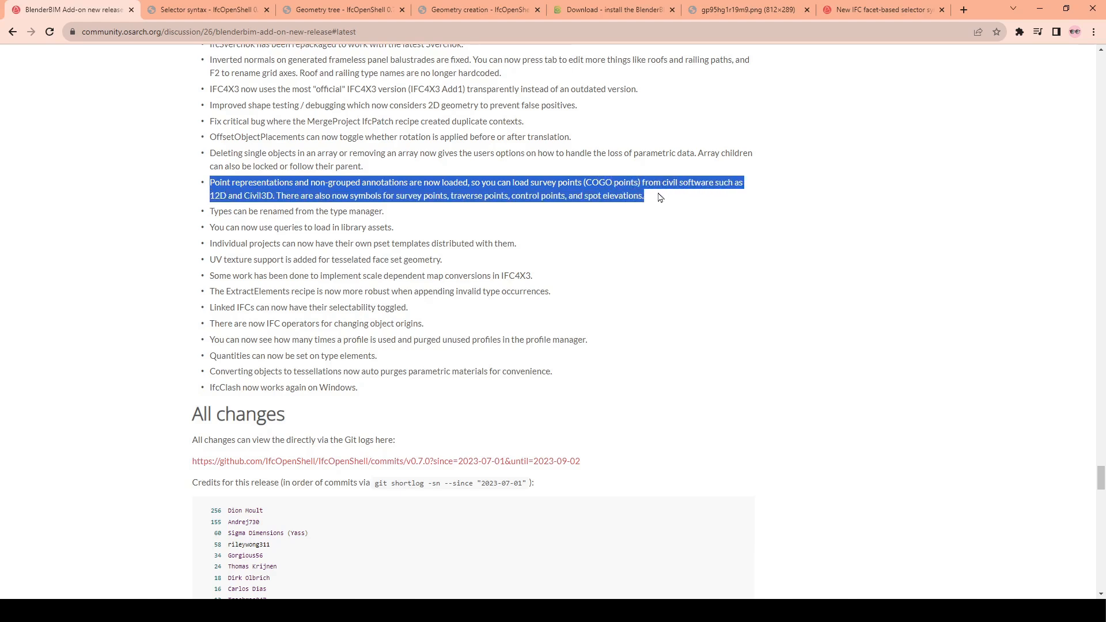
pyautogui.moveTo(659, 198)
pyautogui.mouseDown()
pyautogui.moveTo(653, 209)
pyautogui.moveTo(643, 196)
pyautogui.mouseUp()
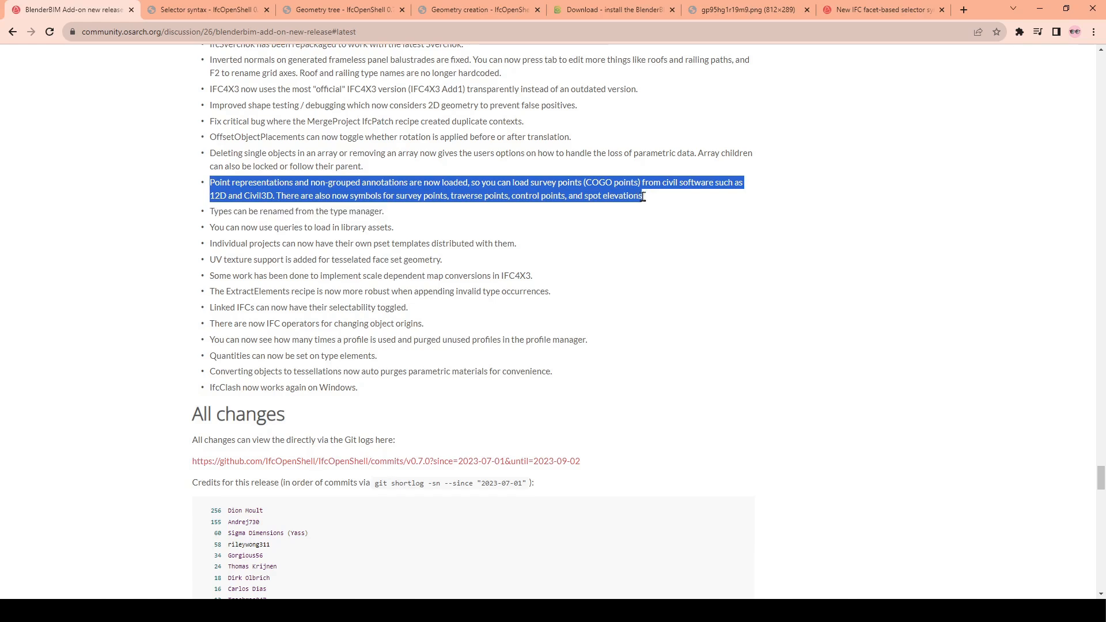
pyautogui.click(212, 213)
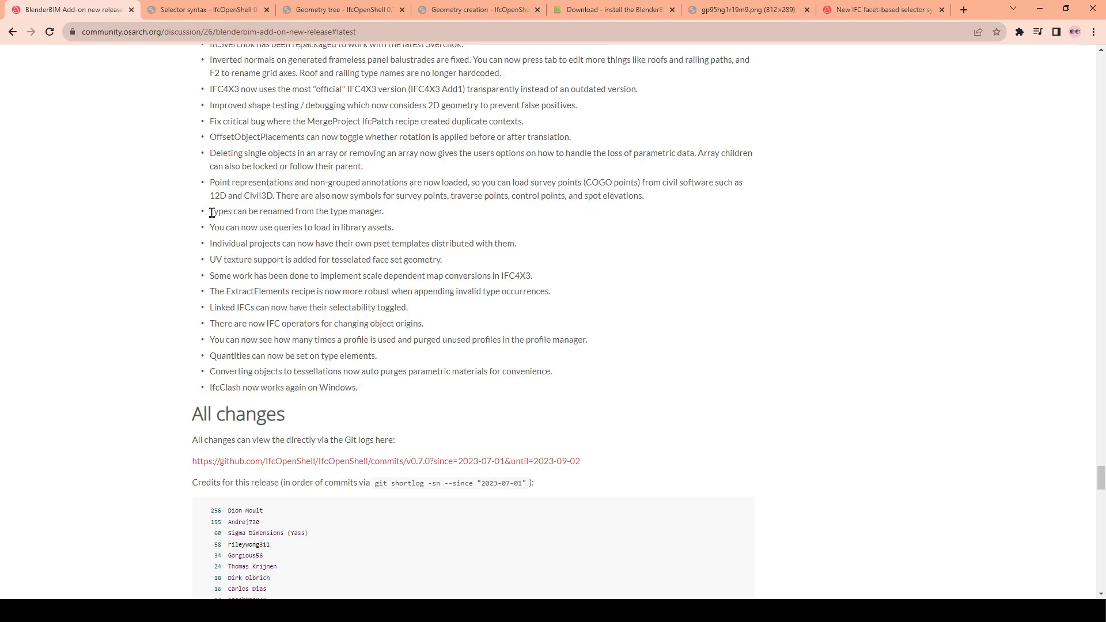
pyautogui.moveTo(212, 212); pyautogui.dragTo(385, 214)
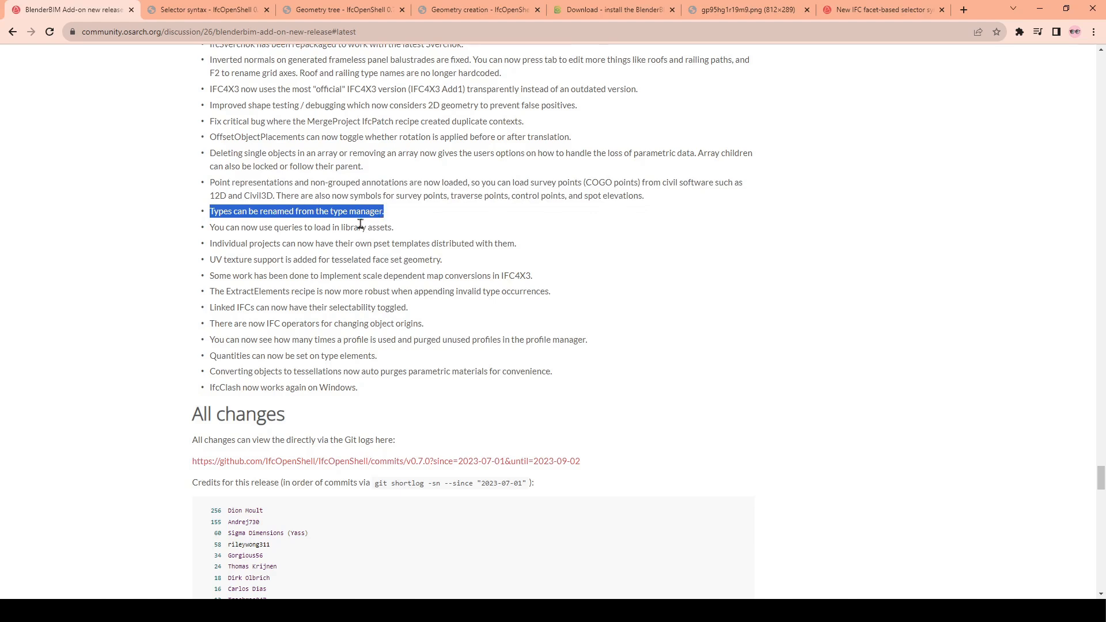
pyautogui.moveTo(213, 228); pyautogui.dragTo(391, 227)
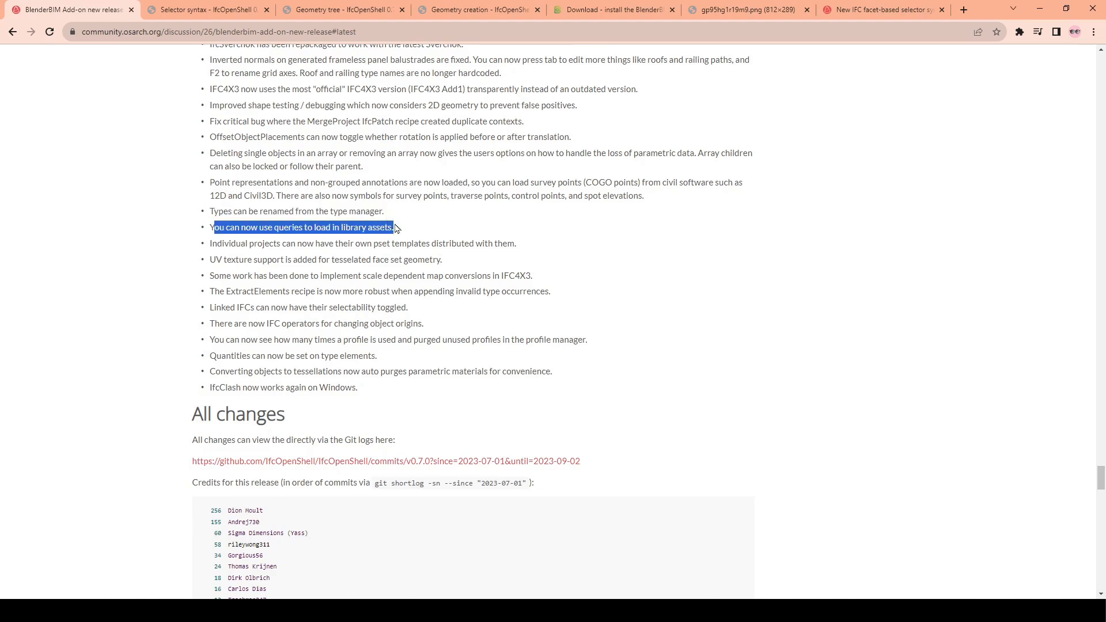
pyautogui.click(401, 232)
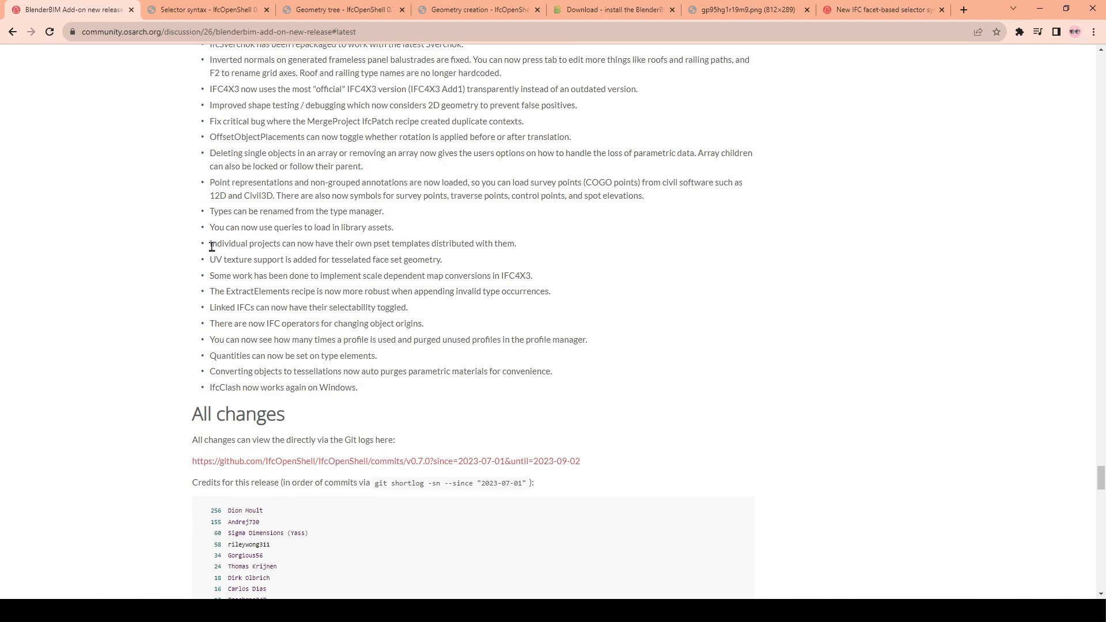
# Read the release notes on project pset templates, UV textures for tessellated face sets, IFC4X3 map conversions and the ExtractElements recipe.
pyautogui.moveTo(209, 244); pyautogui.dragTo(476, 259)
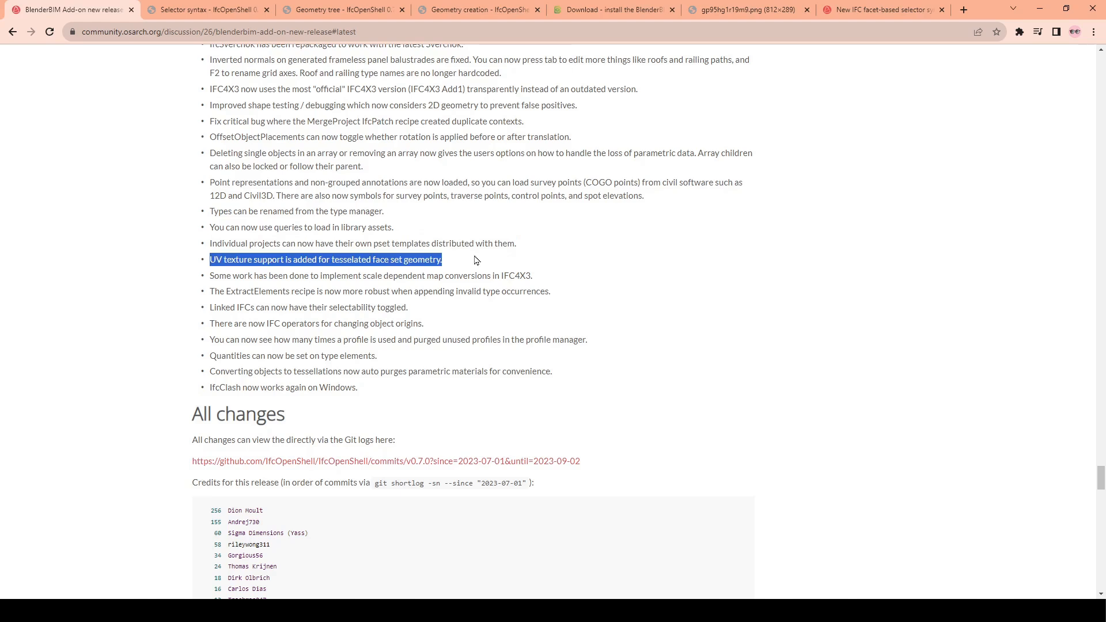
pyautogui.click(220, 261)
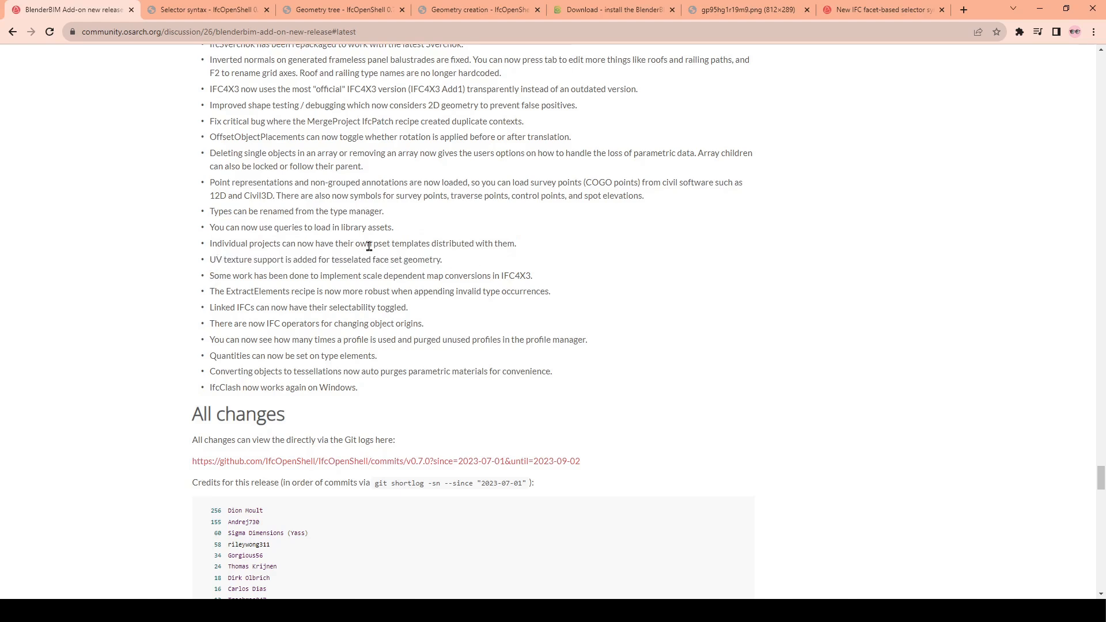
pyautogui.moveTo(368, 245); pyautogui.dragTo(431, 244)
pyautogui.moveTo(210, 259); pyautogui.dragTo(449, 263)
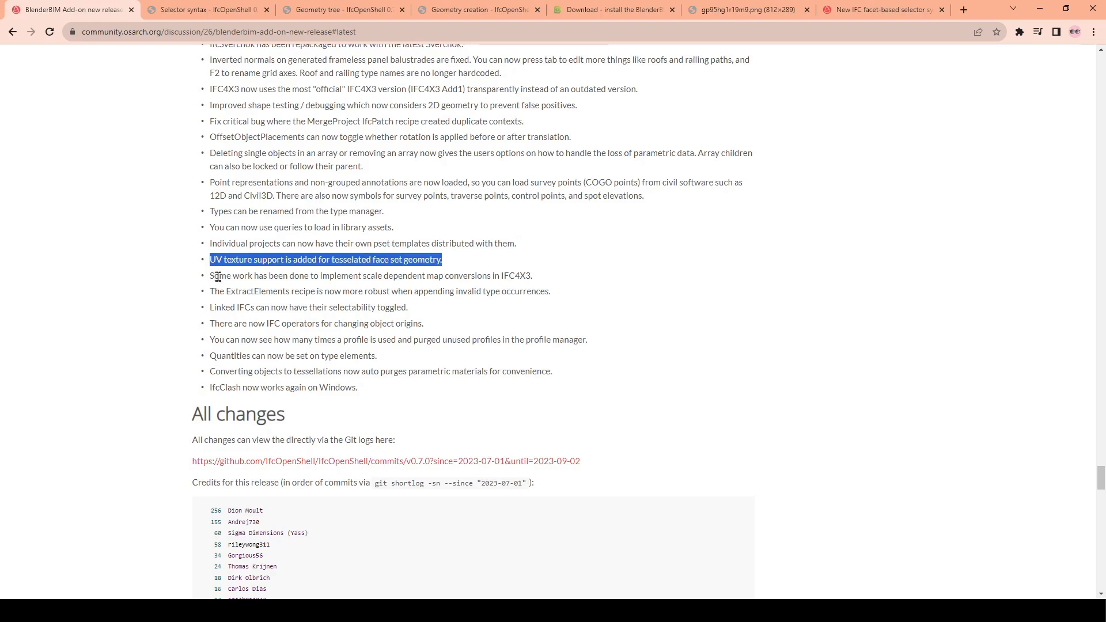
pyautogui.moveTo(211, 277); pyautogui.dragTo(534, 282)
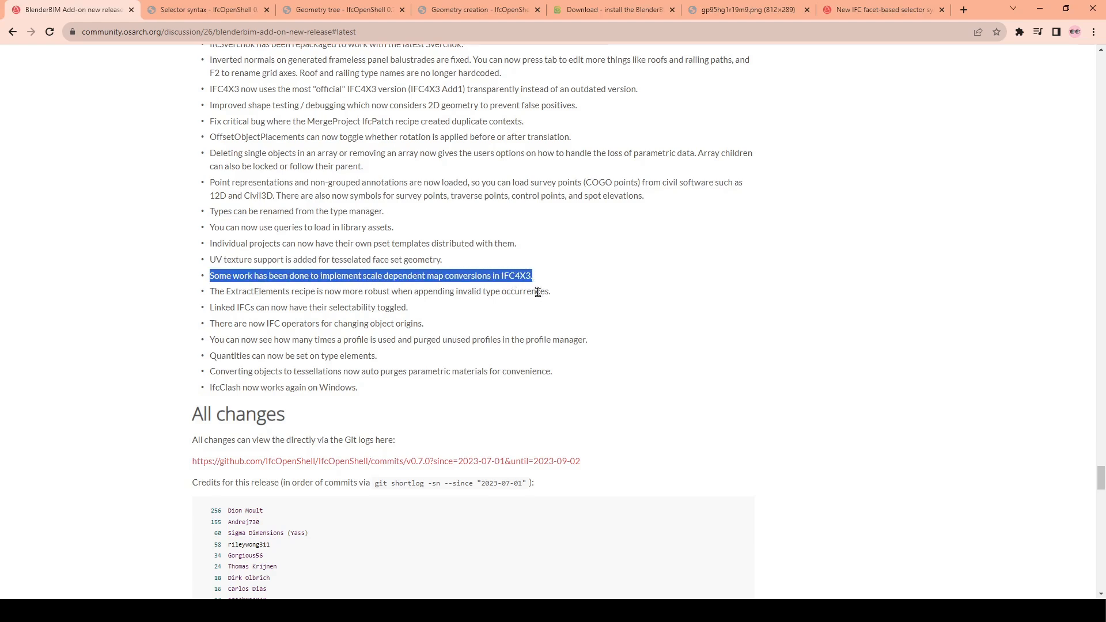
pyautogui.moveTo(209, 292); pyautogui.dragTo(555, 295)
# Read the remaining release notes, from linked IFC selectability and object origins through profile usage, type quantities and tessellation to IfcClash on Windows.
pyautogui.moveTo(214, 307)
pyautogui.mouseDown()
pyautogui.moveTo(401, 308)
pyautogui.moveTo(425, 324)
pyautogui.moveTo(213, 323)
pyautogui.mouseUp()
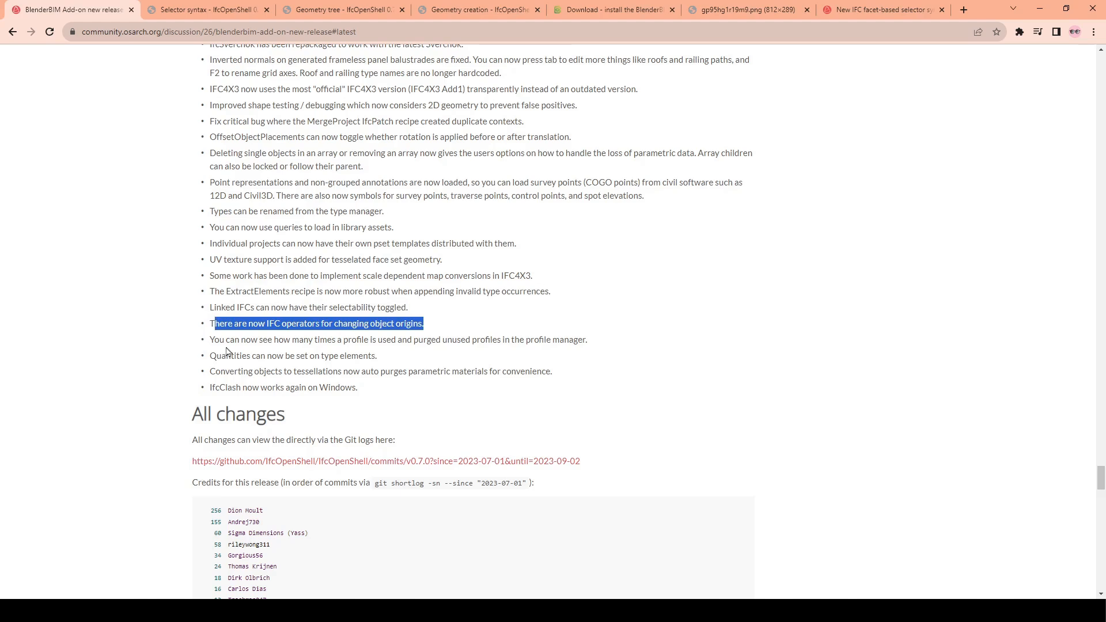
pyautogui.moveTo(212, 343); pyautogui.dragTo(588, 340)
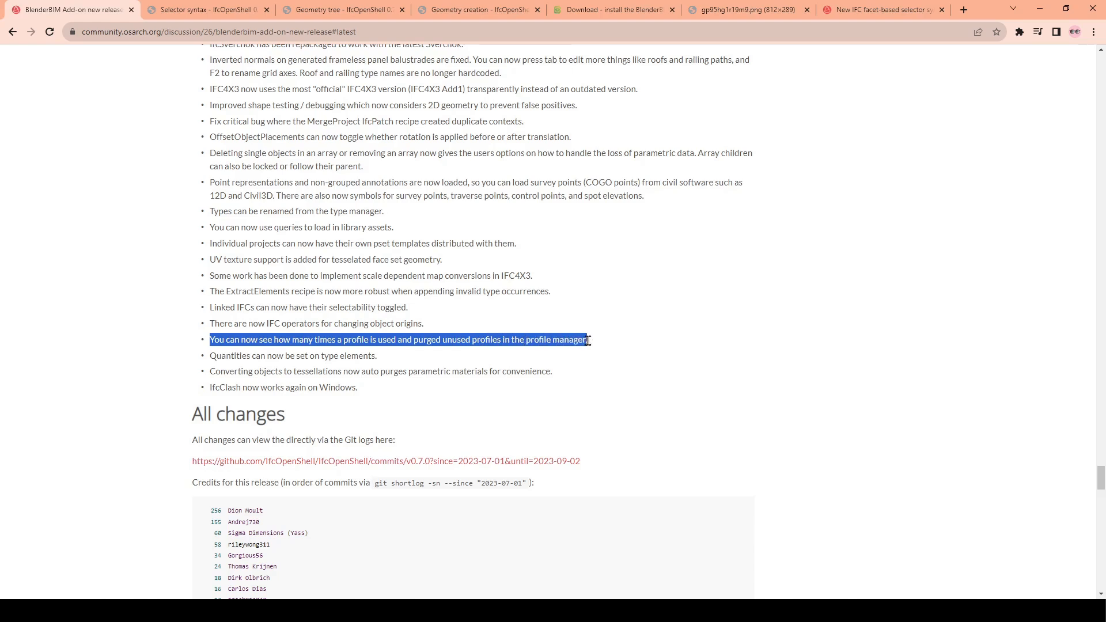
pyautogui.moveTo(380, 361); pyautogui.dragTo(215, 362)
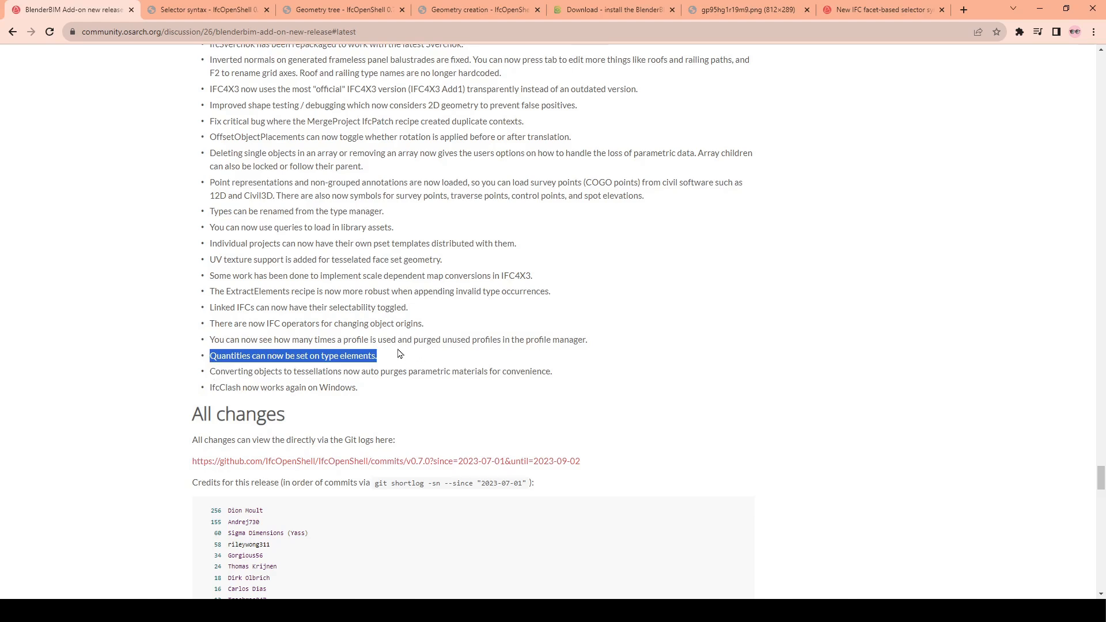
pyautogui.moveTo(209, 372); pyautogui.dragTo(564, 376)
pyautogui.moveTo(358, 387); pyautogui.dragTo(211, 388)
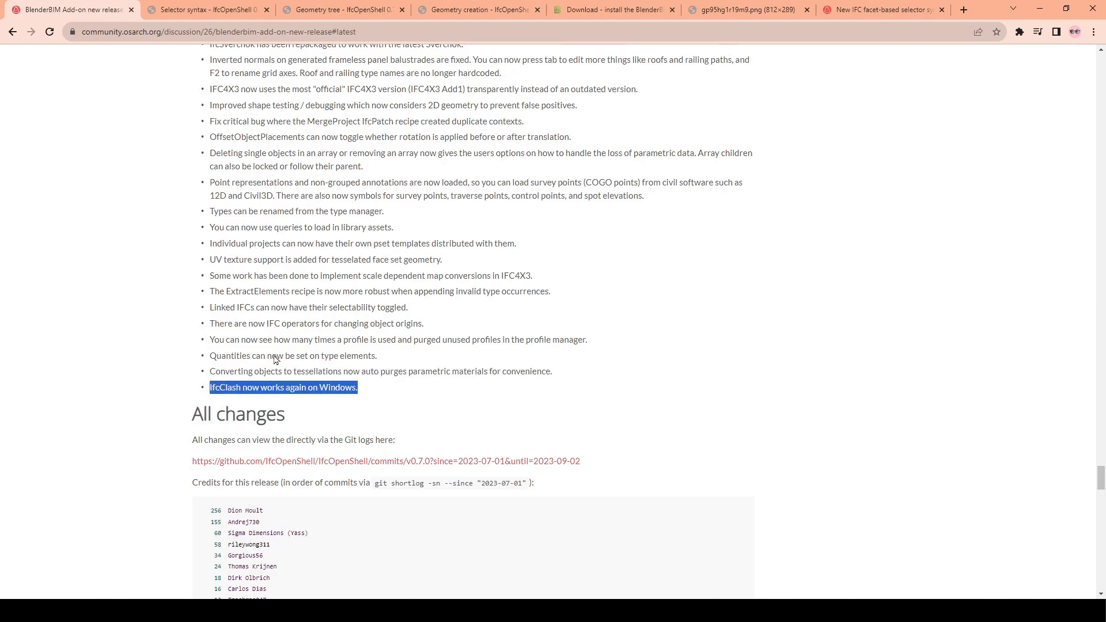
# View the release's GitHub commit log in a new tab placed beside the release notes, and return to the notes.
pyautogui.scroll(-5, 321, 345)
pyautogui.moveTo(223, 152); pyautogui.dragTo(330, 180)
pyautogui.keyDown('ctrl'); pyautogui.click(346, 173); pyautogui.keyUp('ctrl')
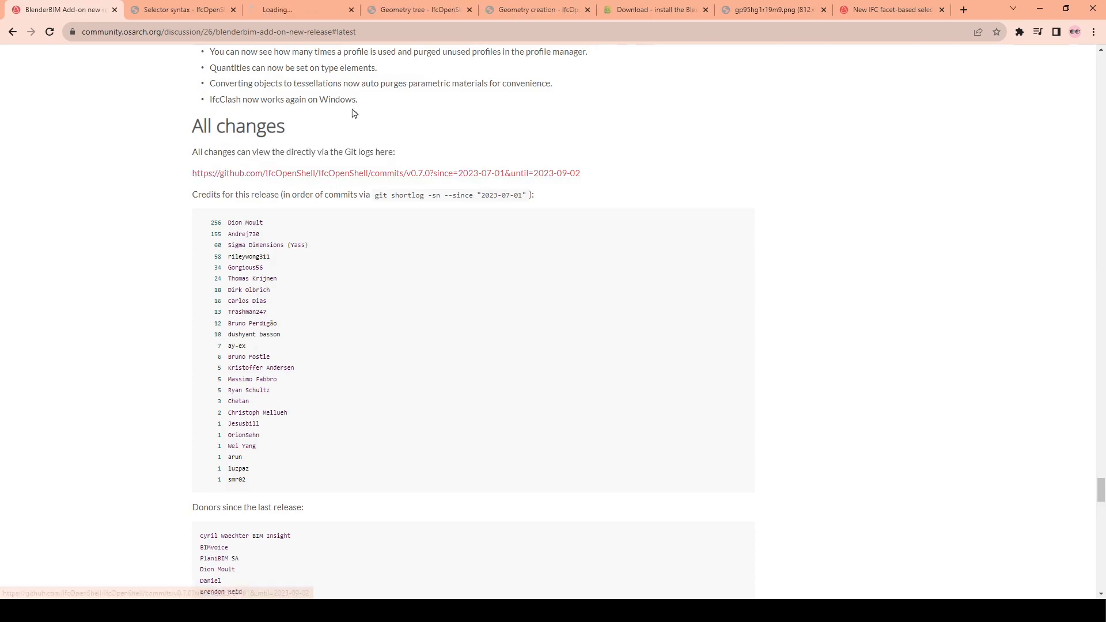
pyautogui.moveTo(299, 8); pyautogui.dragTo(190, 7)
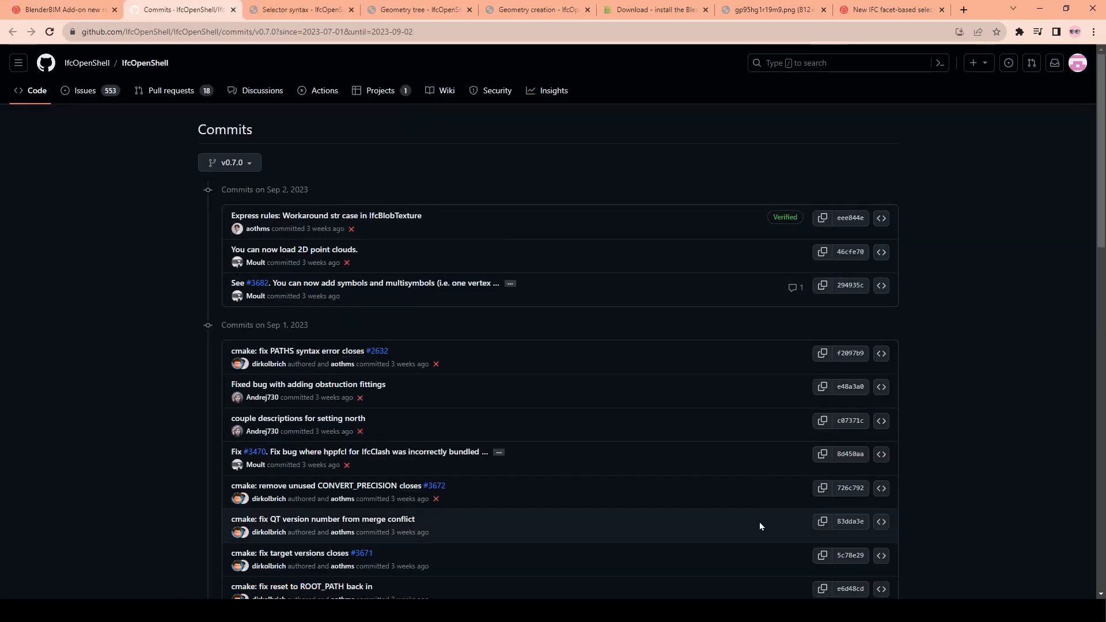
pyautogui.click(56, 7)
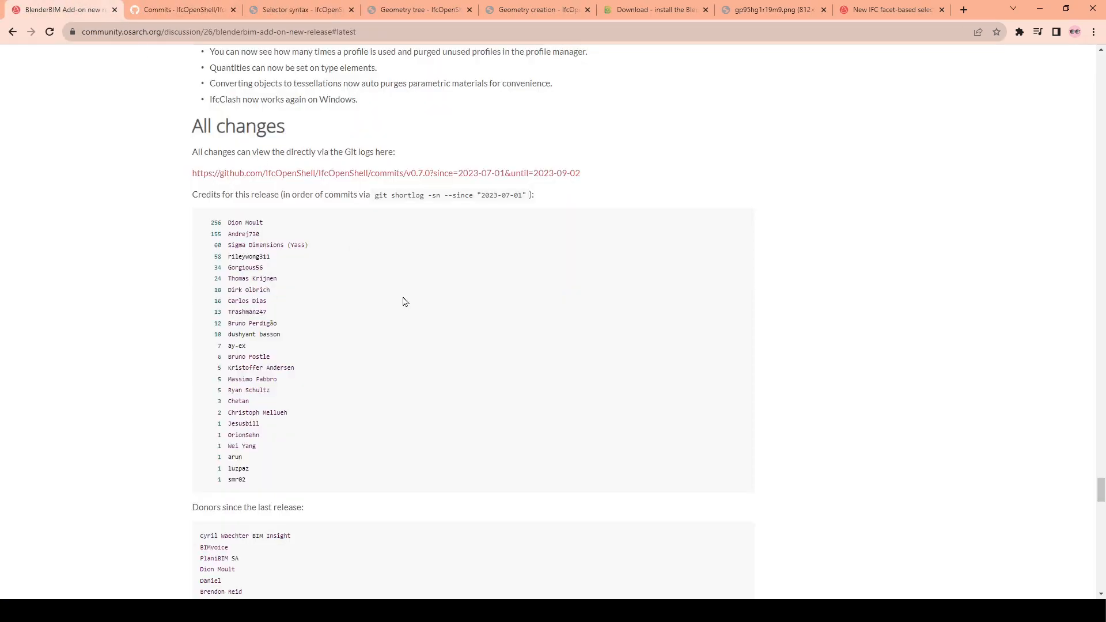
# Examine the release's credits, going through the contributors in order of commits.
pyautogui.moveTo(235, 194); pyautogui.dragTo(330, 194)
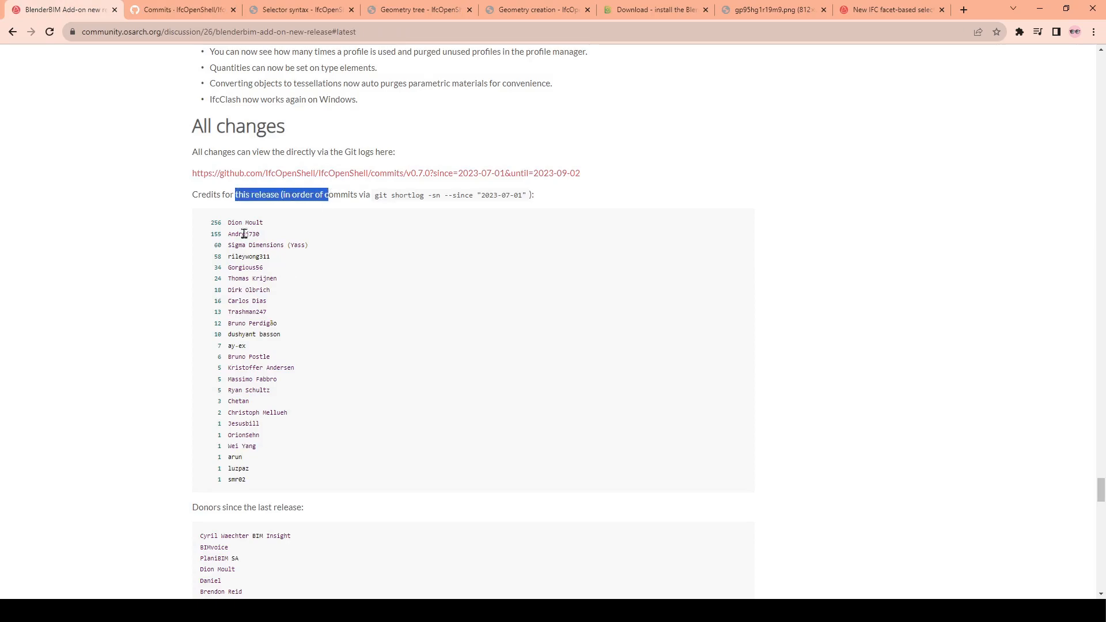
pyautogui.moveTo(228, 223); pyautogui.dragTo(347, 447)
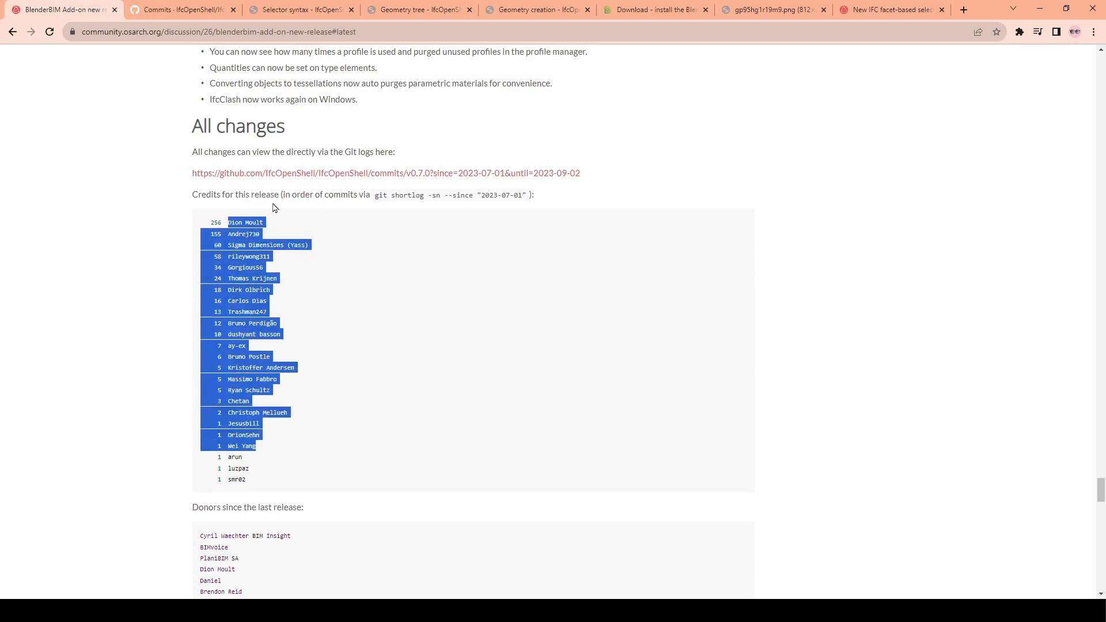
pyautogui.click(272, 227)
pyautogui.moveTo(229, 223); pyautogui.dragTo(260, 234)
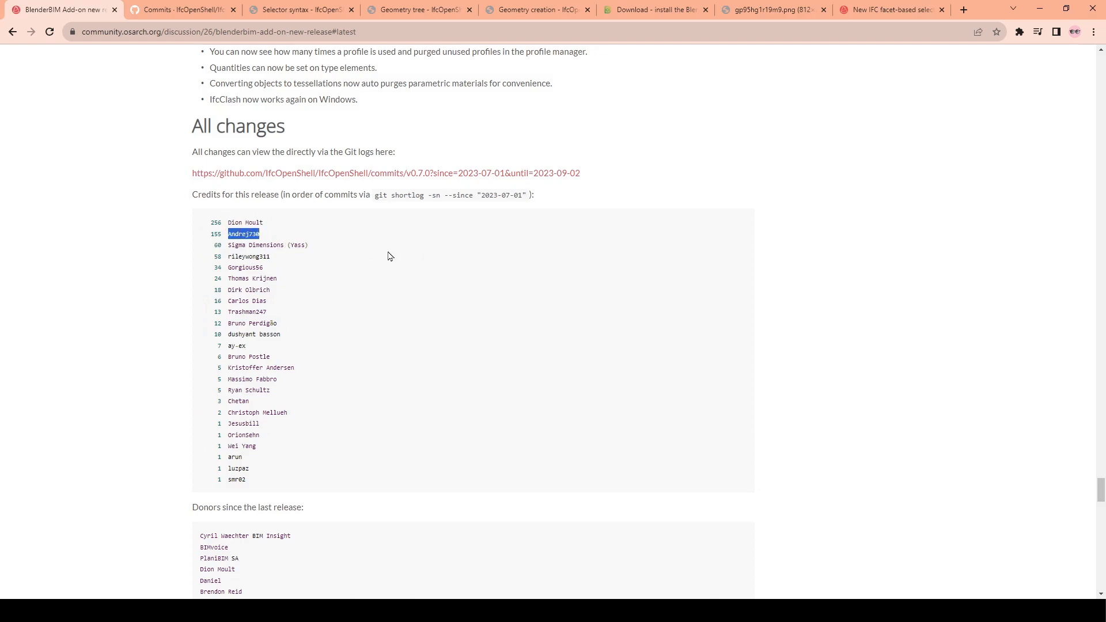
pyautogui.click(303, 237)
pyautogui.moveTo(230, 247); pyautogui.dragTo(286, 246)
pyautogui.click(338, 252)
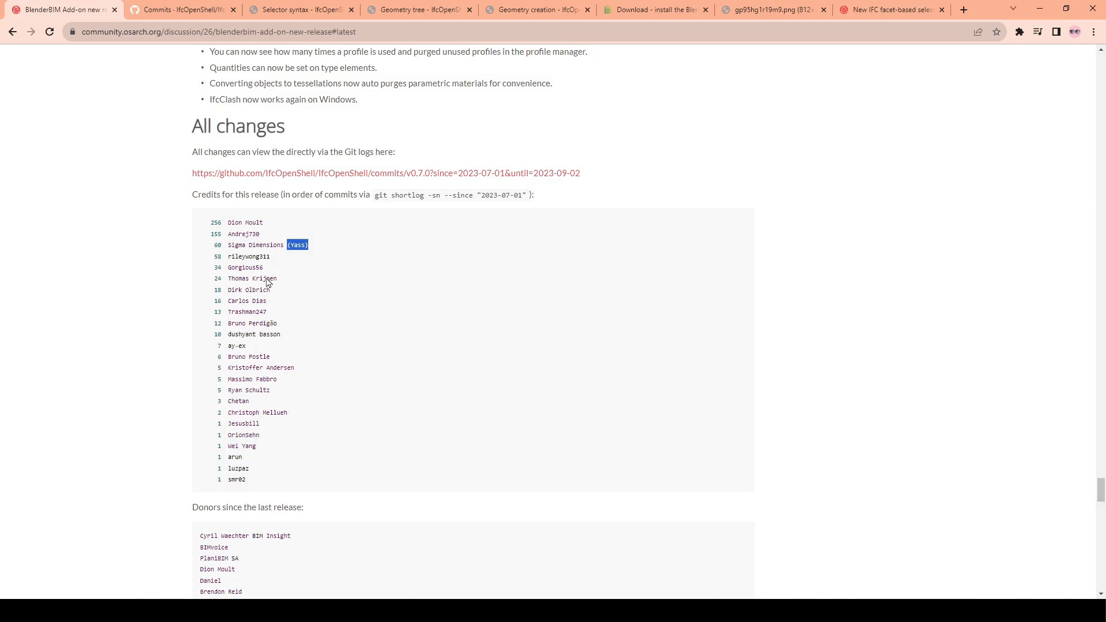
pyautogui.moveTo(276, 264); pyautogui.dragTo(289, 284)
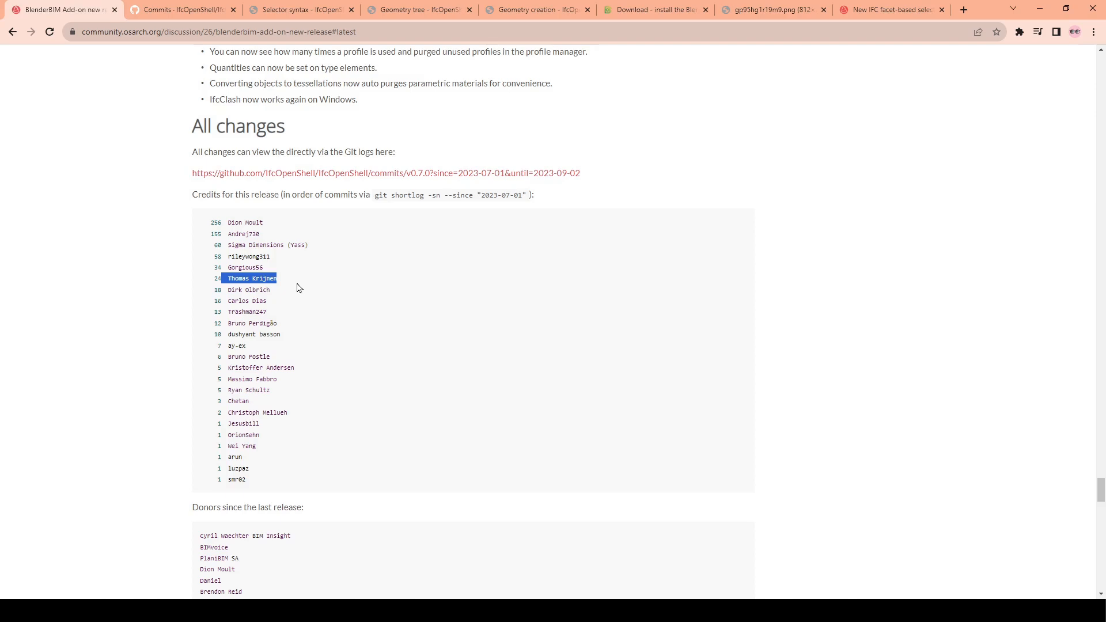
pyautogui.moveTo(222, 292); pyautogui.dragTo(259, 314)
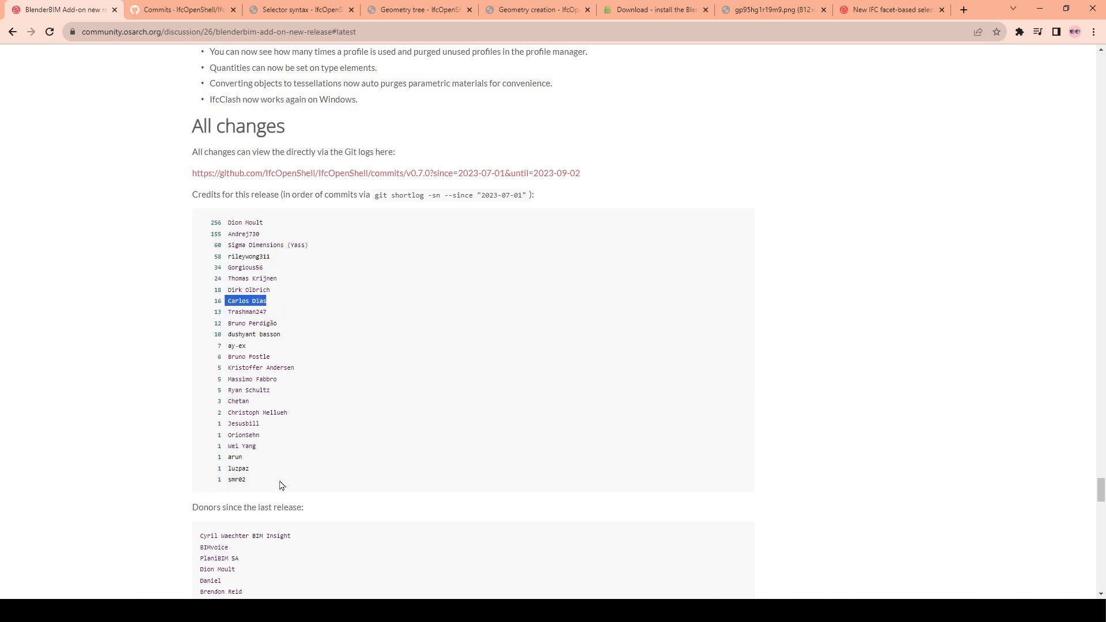
pyautogui.click(380, 447)
# Look through the list of donors since the last release and return to the contributor credits.
pyautogui.scroll(-8, 359, 467)
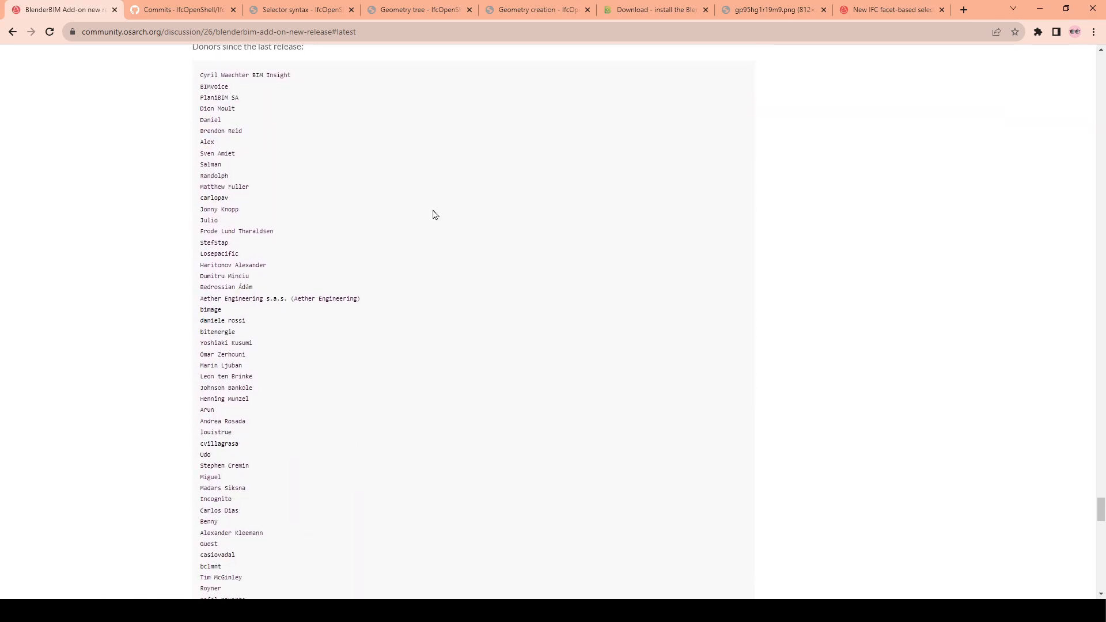
pyautogui.scroll(-4, 441, 327)
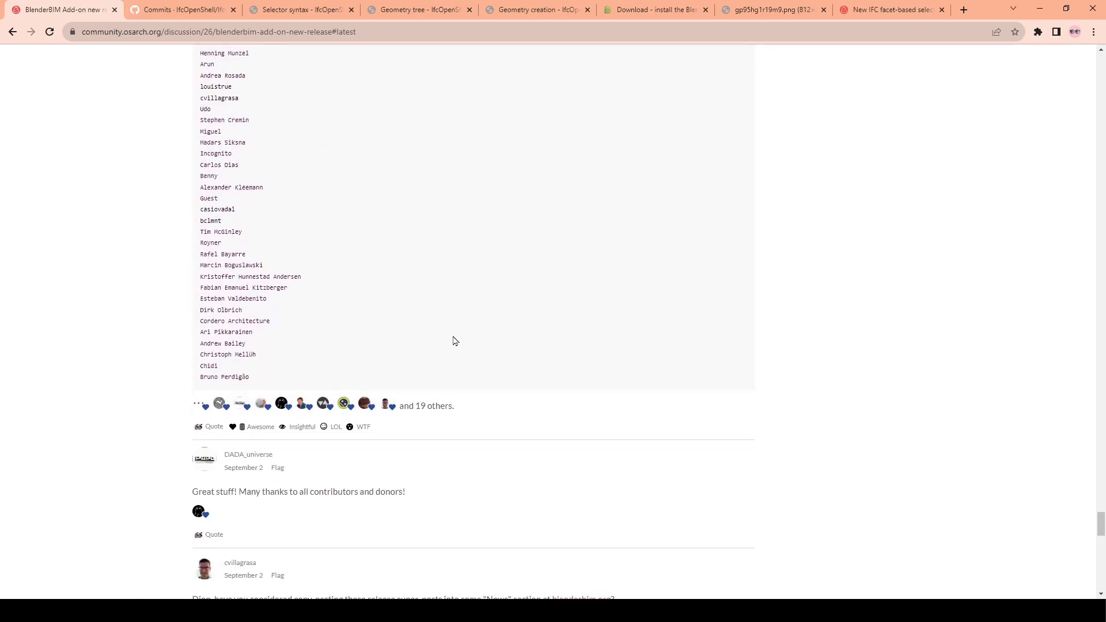
pyautogui.scroll(11, 455, 345)
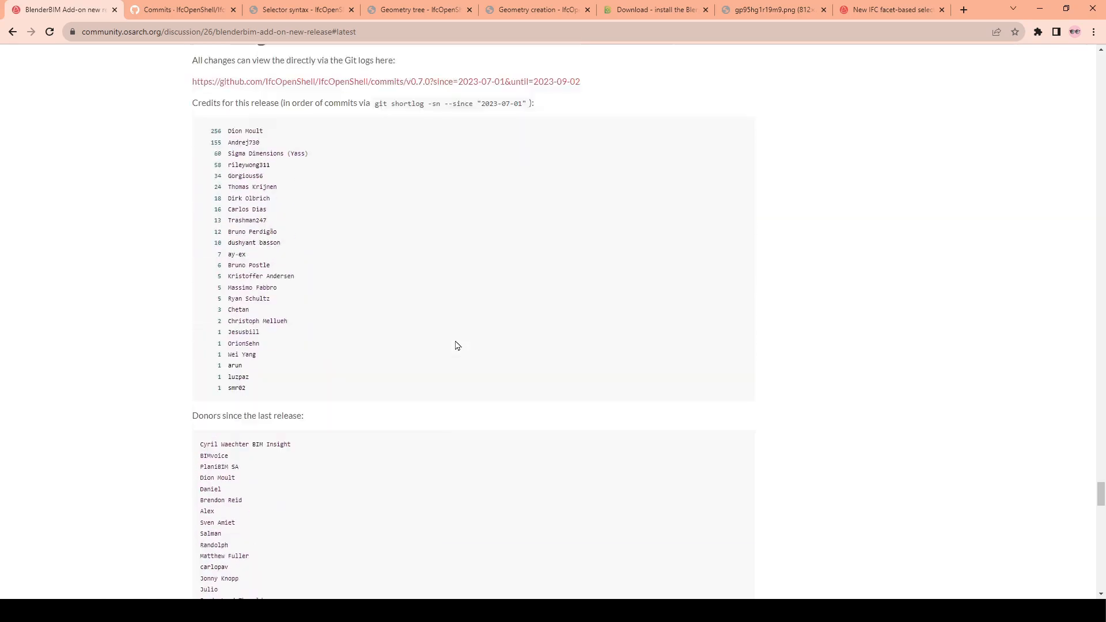